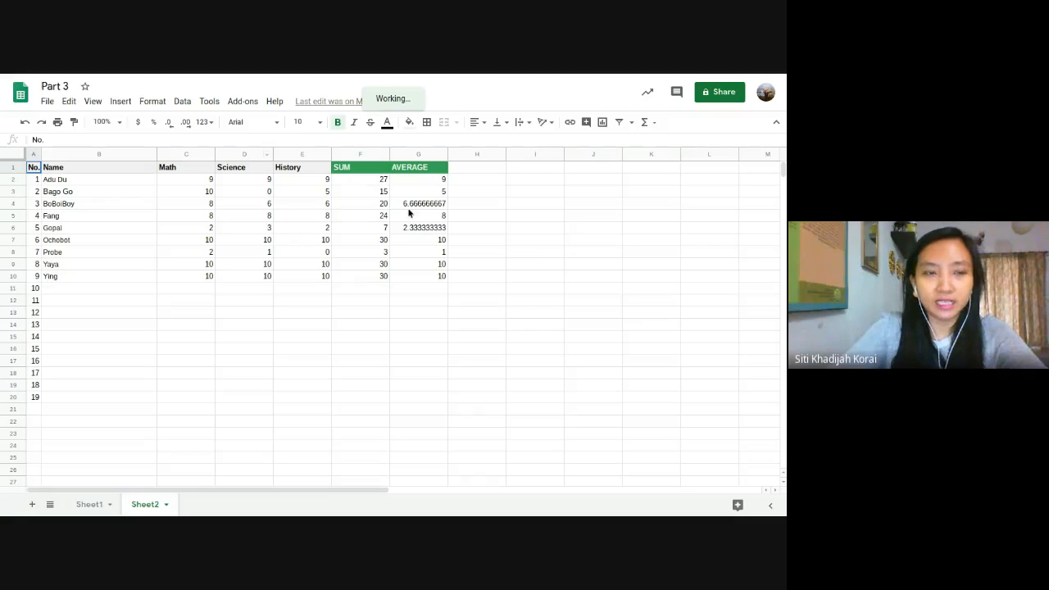
Examine the score table on Sheet2, comparing the header row with the numbered rows further down
scroll(238, 296, "down", 2)
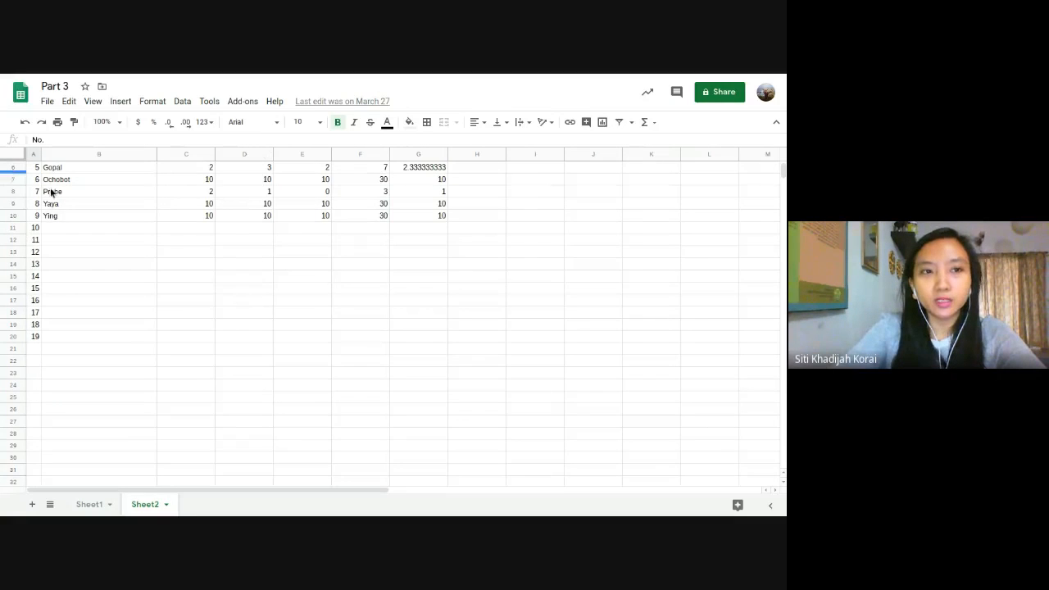
scroll(119, 207, "down", 1)
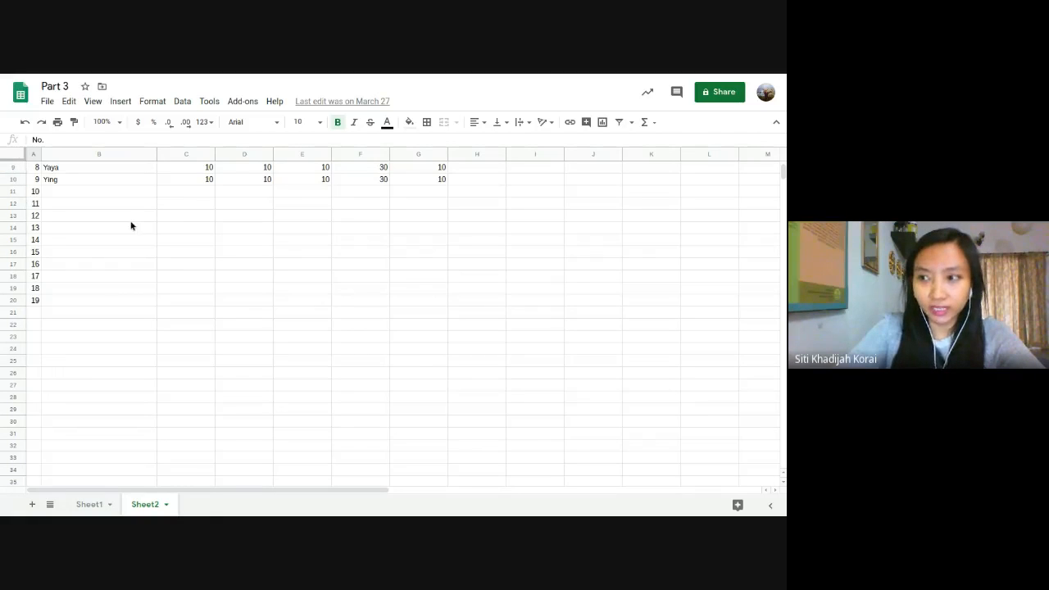
scroll(131, 225, "up", 3)
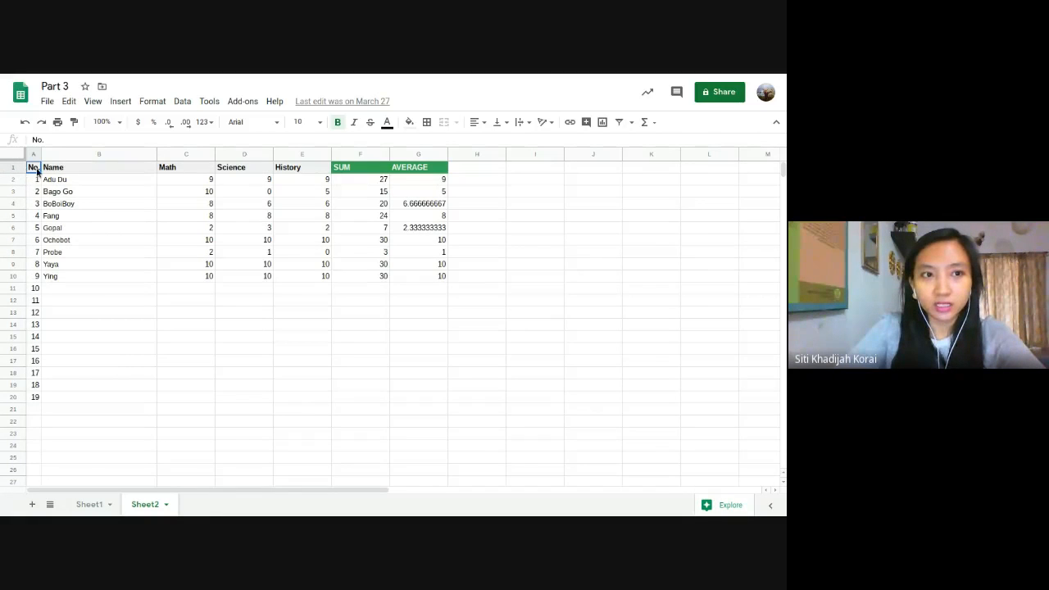
left_click(432, 170, "shift")
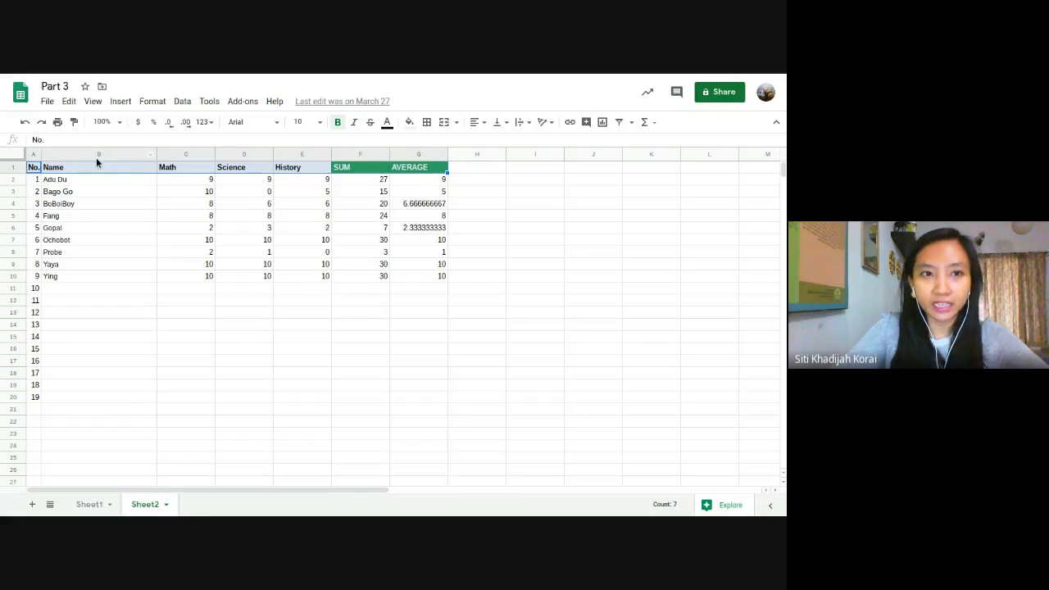
left_click(502, 182)
scroll(459, 254, "down", 5)
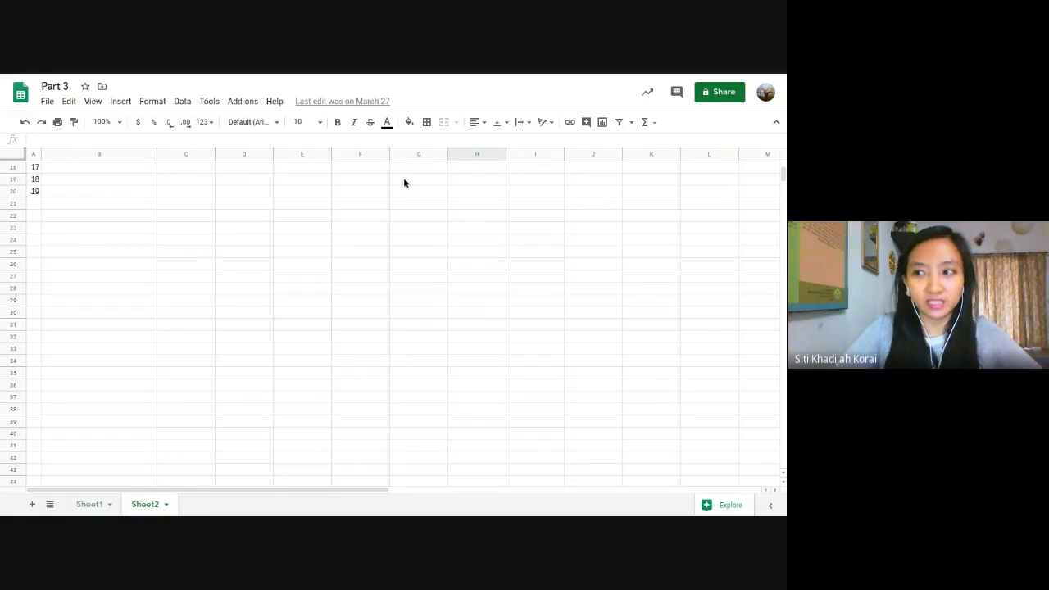
scroll(406, 182, "up", 5)
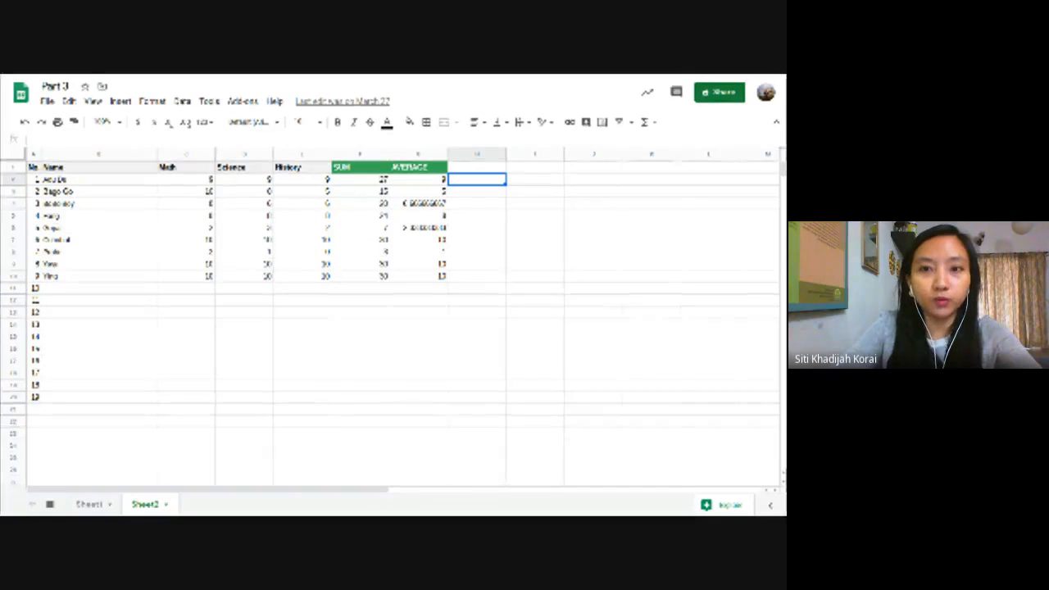
left_click(495, 170)
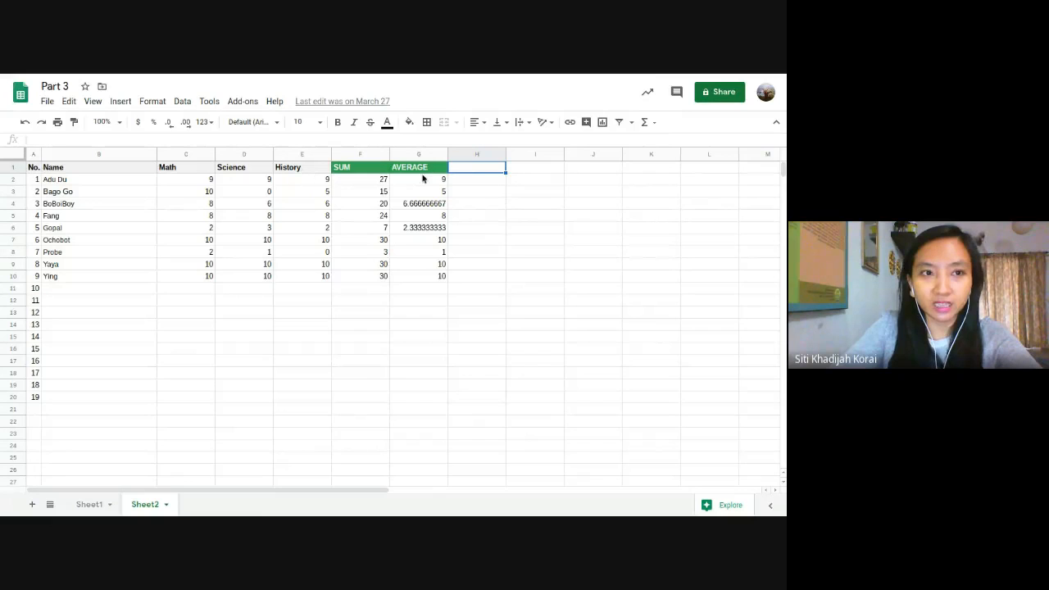
left_click(35, 169)
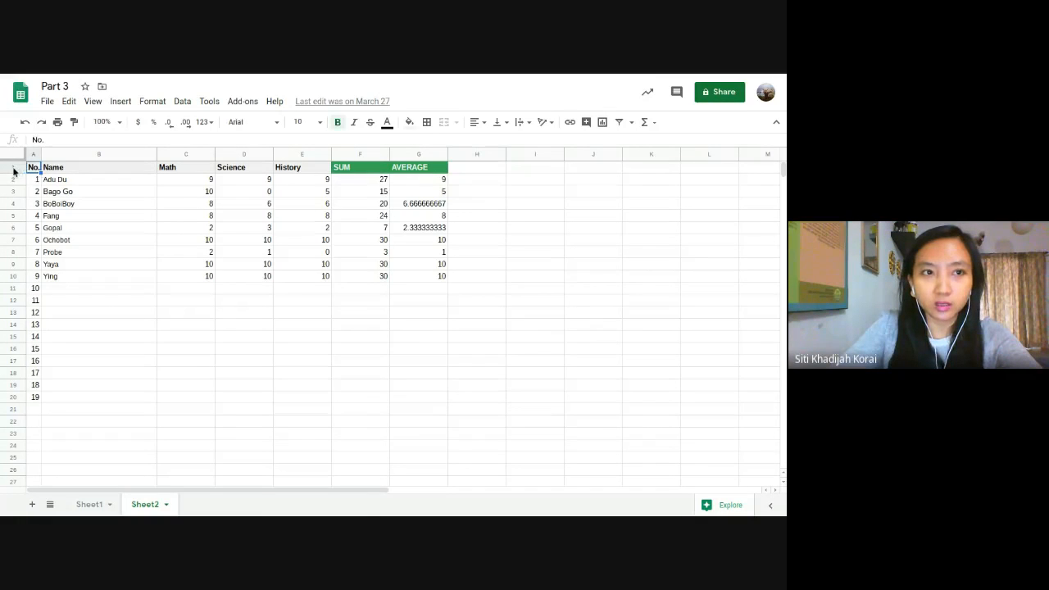
left_click(14, 168)
left_click(93, 101)
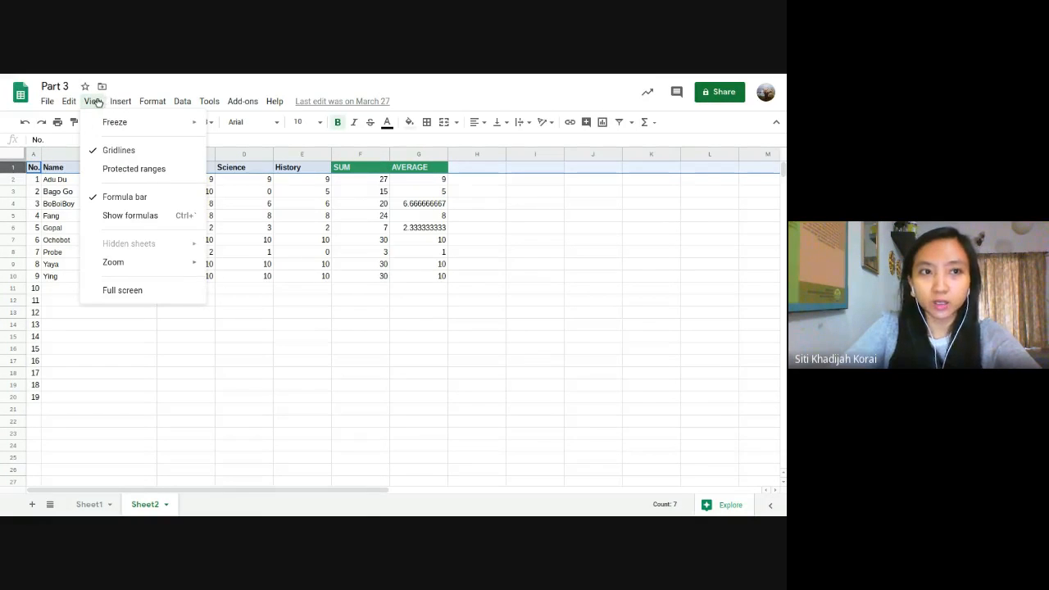
left_click_drag(534, 276, 533, 264)
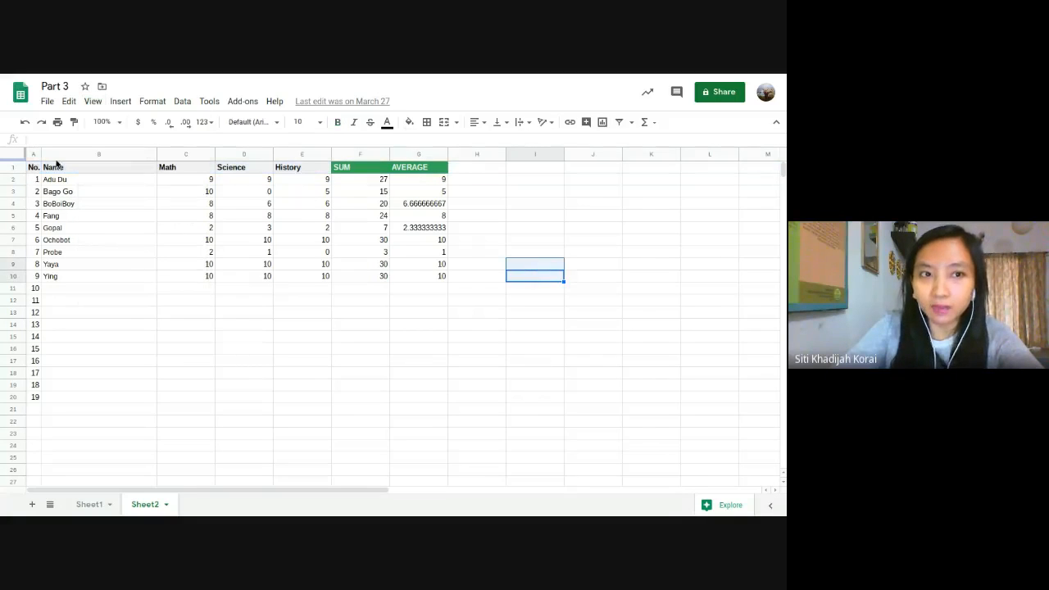
left_click(14, 167)
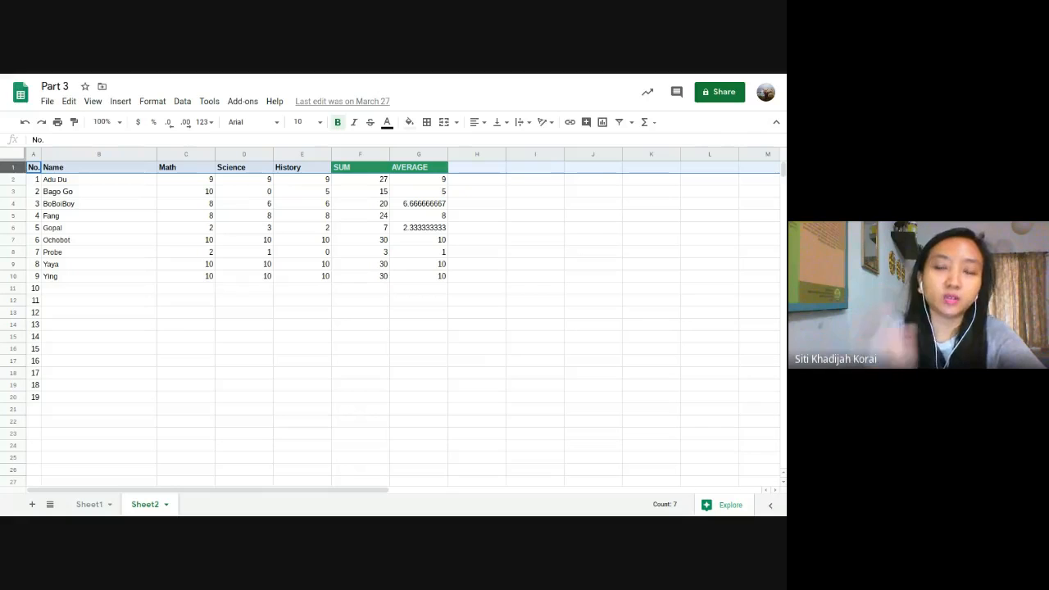
scroll(140, 216, "down", 2)
scroll(149, 236, "up", 2)
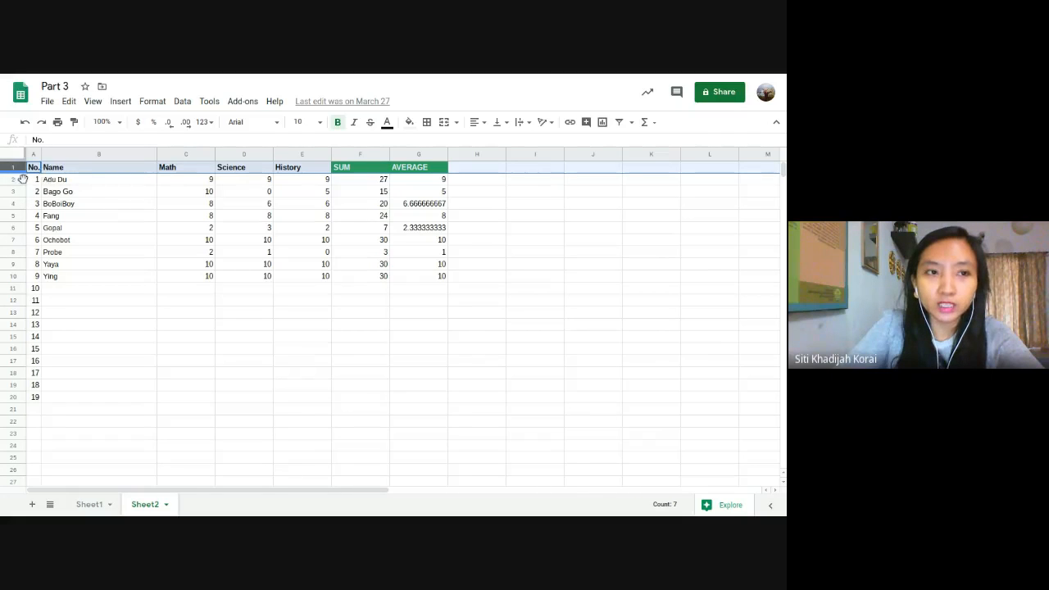
Enlarge the sheet display, first to 125% and finally to 150% zoom
left_click(102, 121)
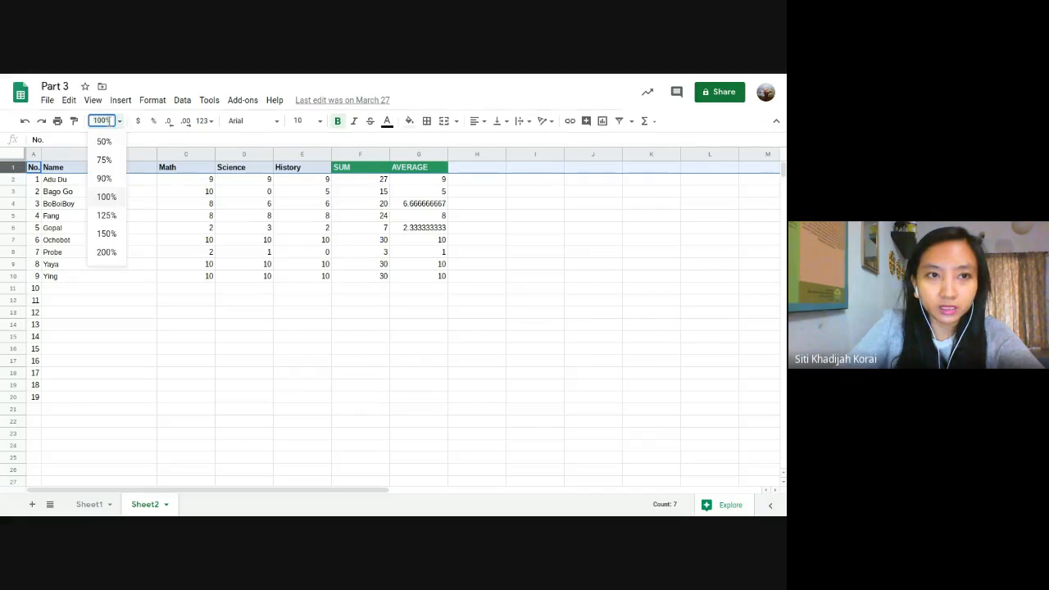
left_click(105, 215)
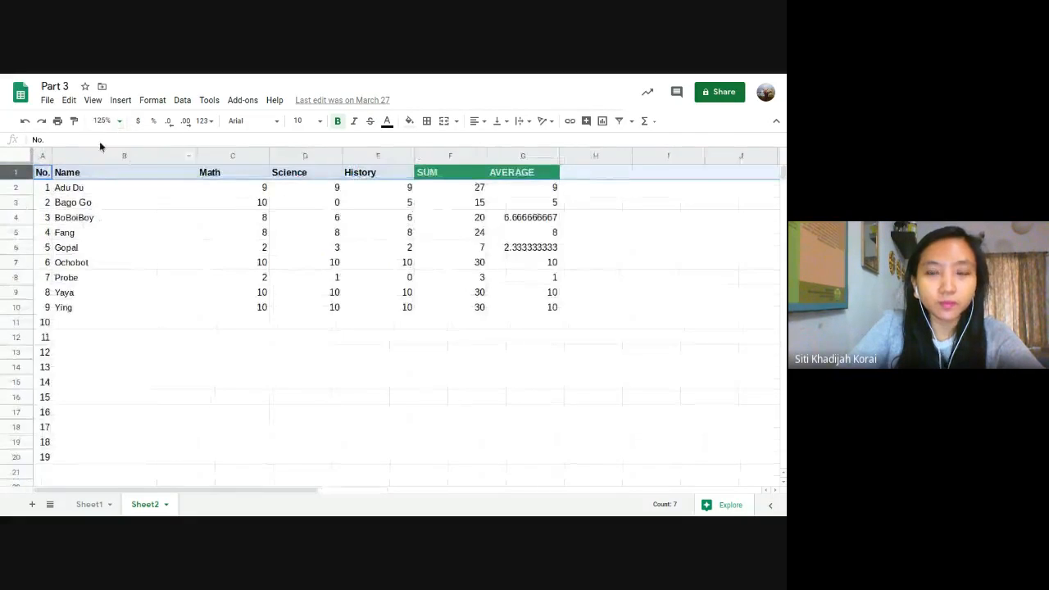
left_click(119, 121)
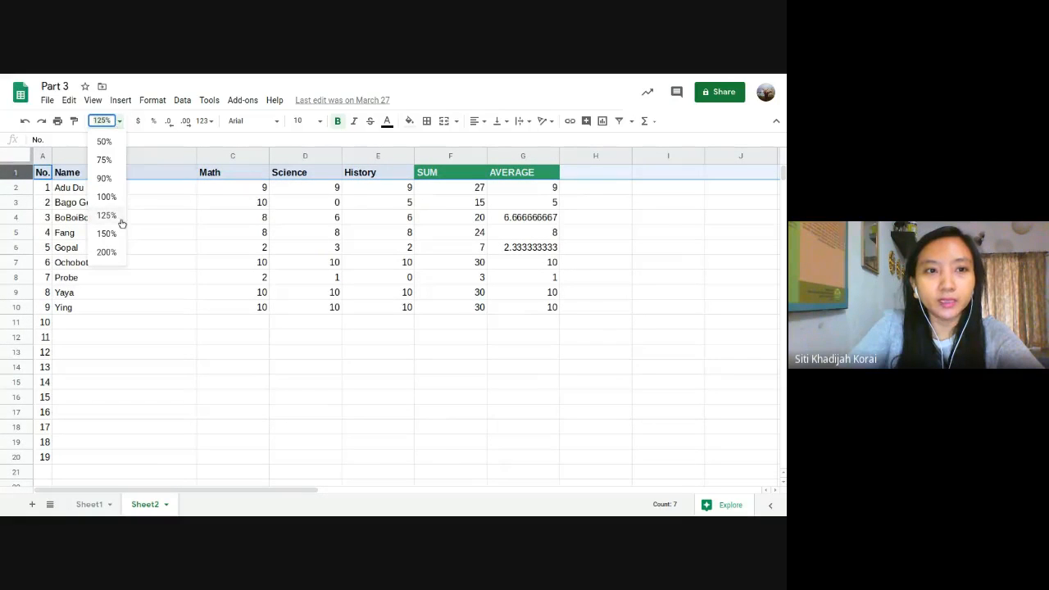
left_click(114, 233)
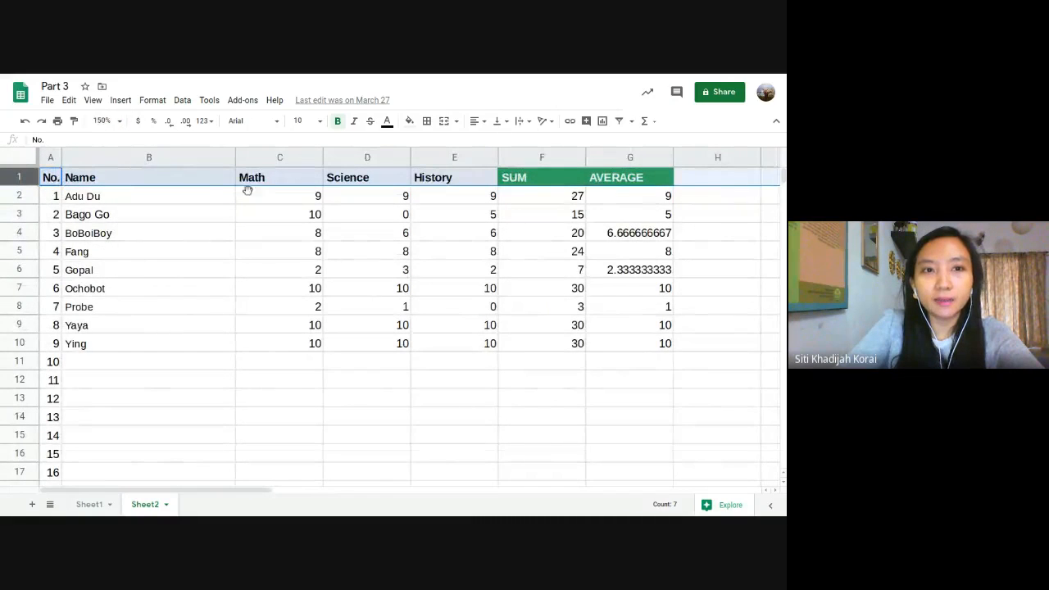
left_click(286, 177)
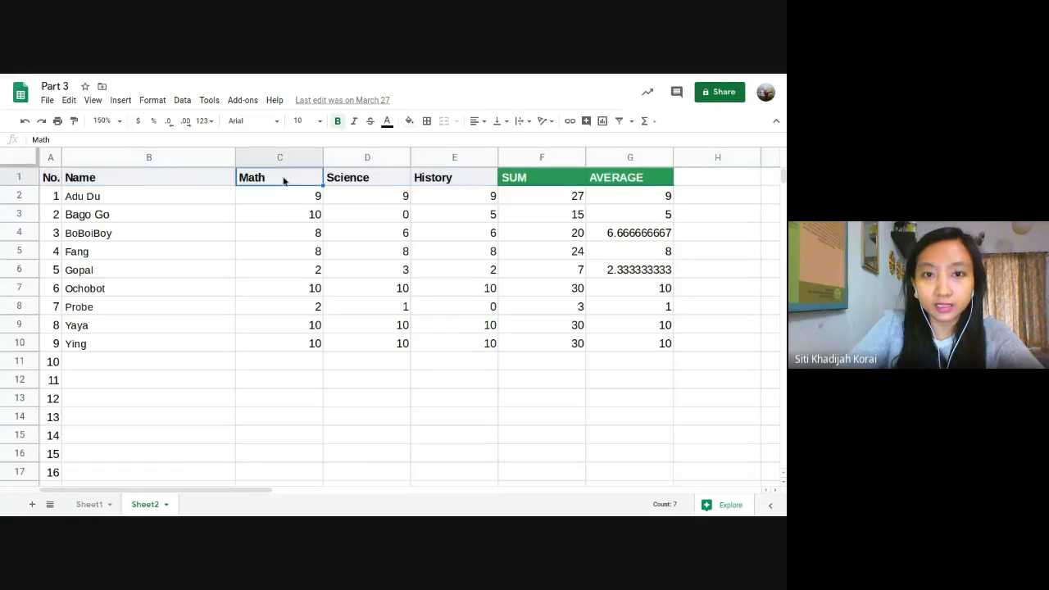
left_click(46, 177)
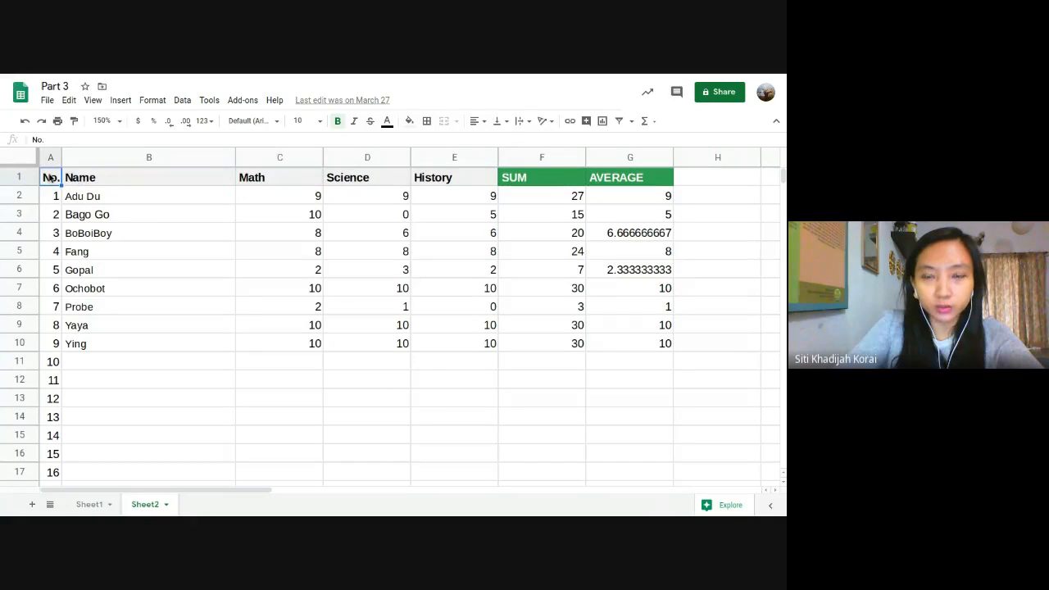
key("ctrl+Right")
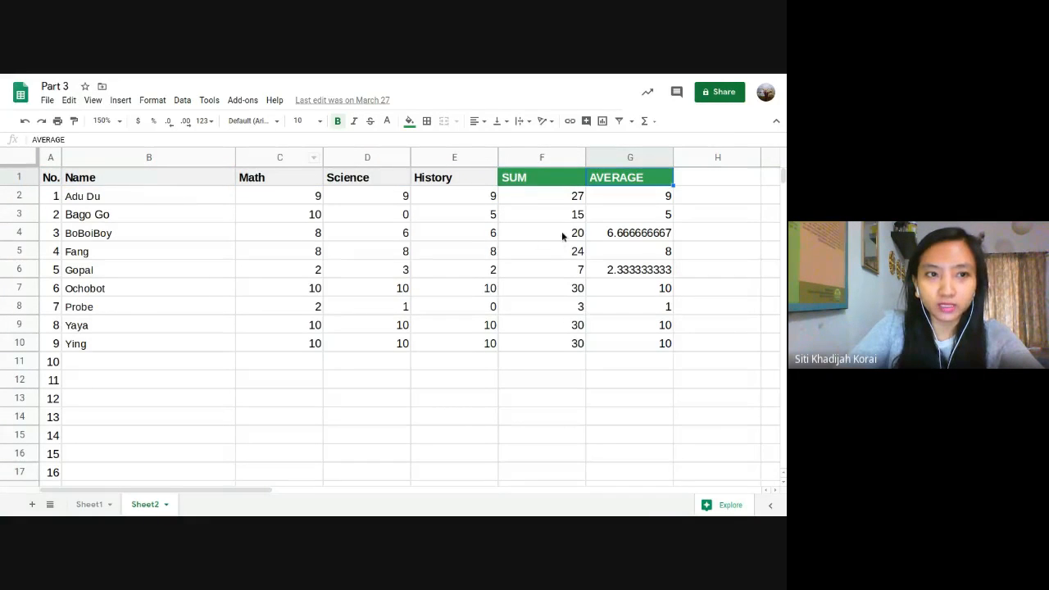
scroll(561, 231, "down", 1)
scroll(408, 385, "up", 1)
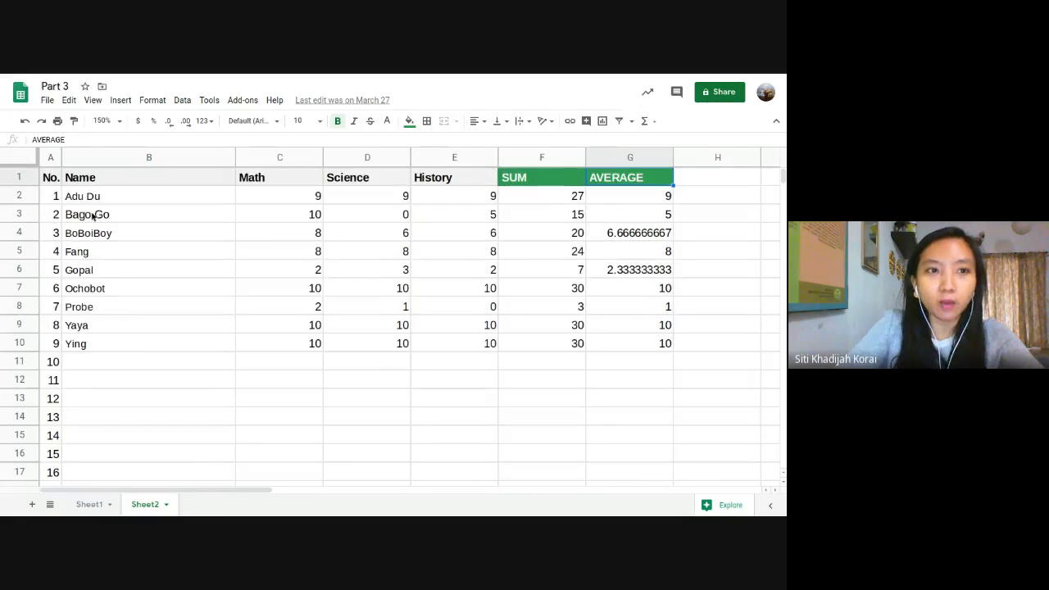
Freeze one row so the table's header row is locked in place on Sheet2
left_click(51, 178)
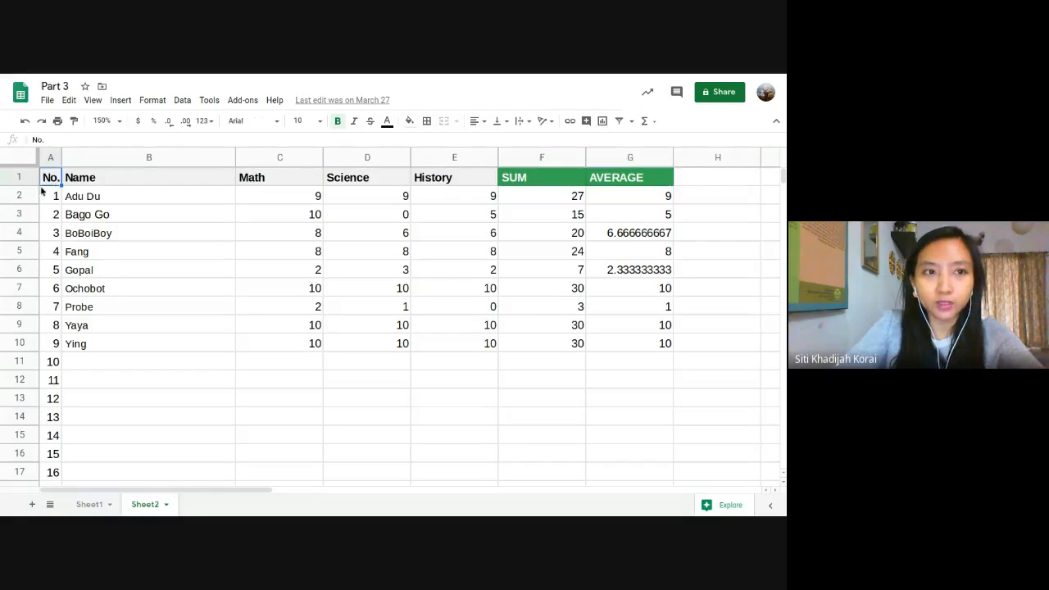
left_click(92, 100)
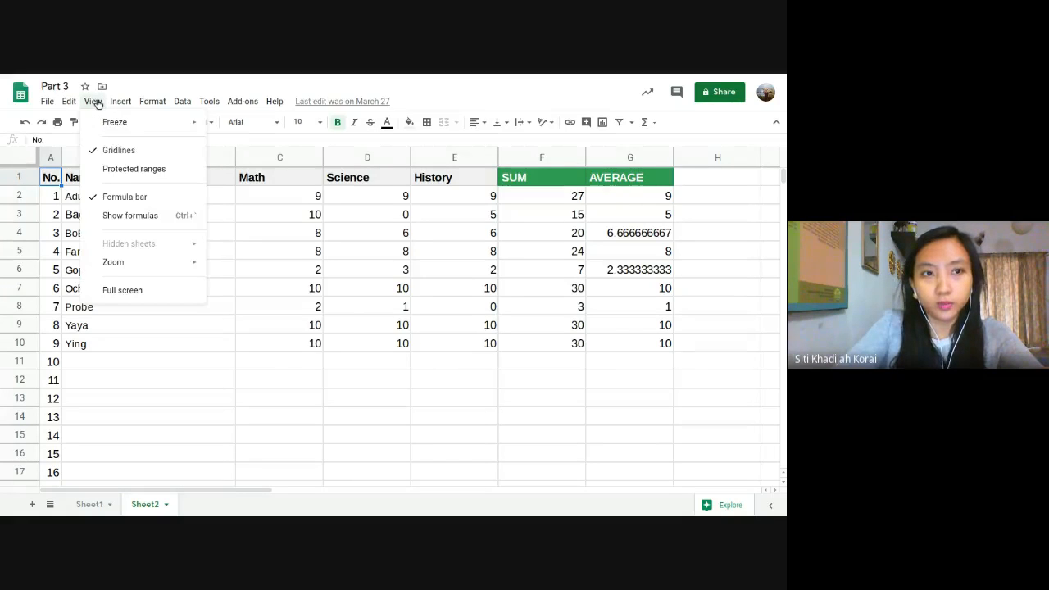
mouse_move(102, 124)
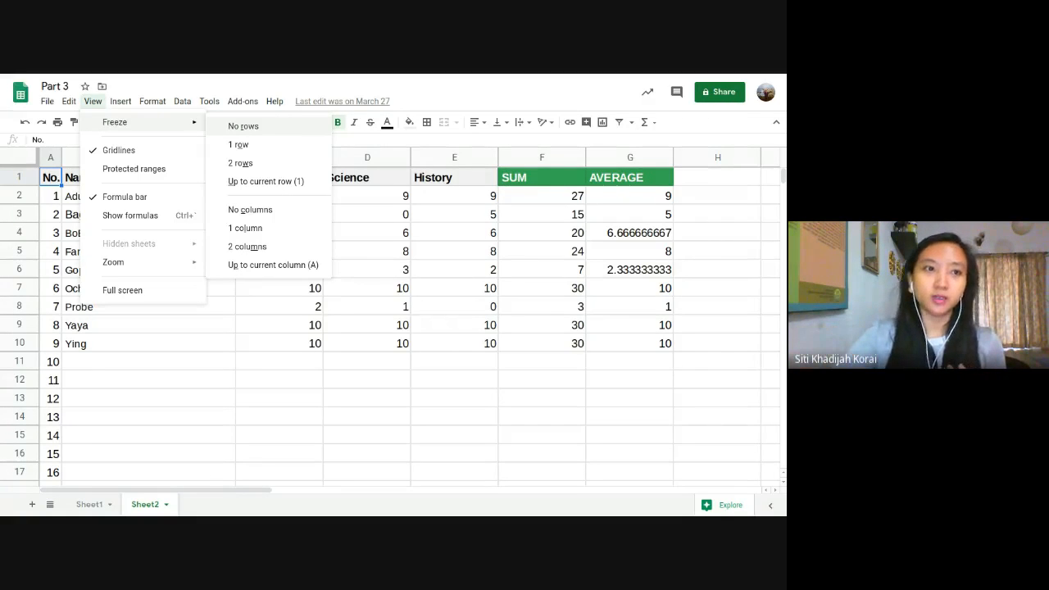
mouse_move(147, 123)
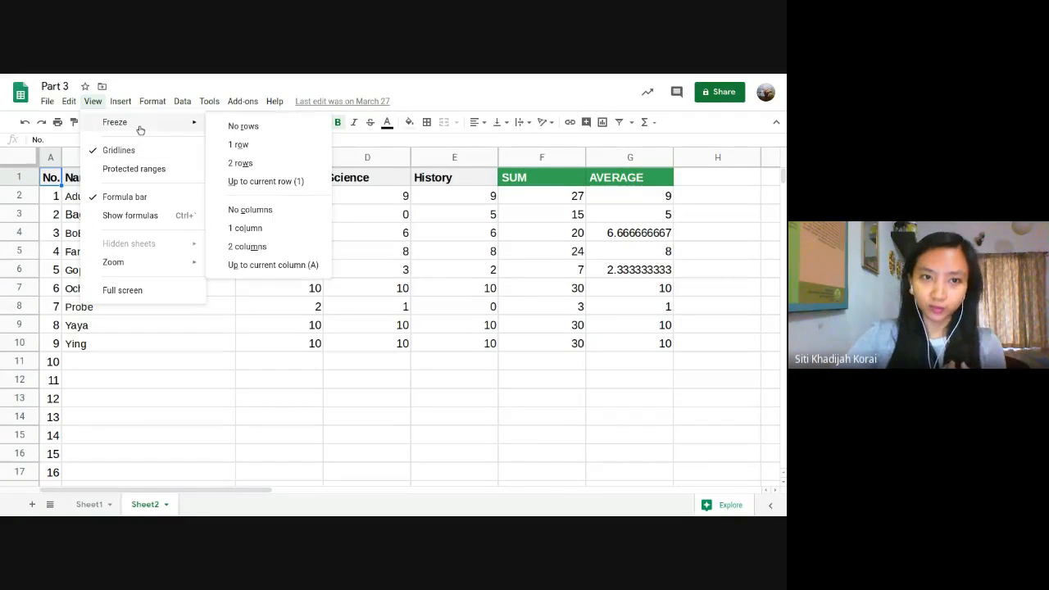
left_click(240, 146)
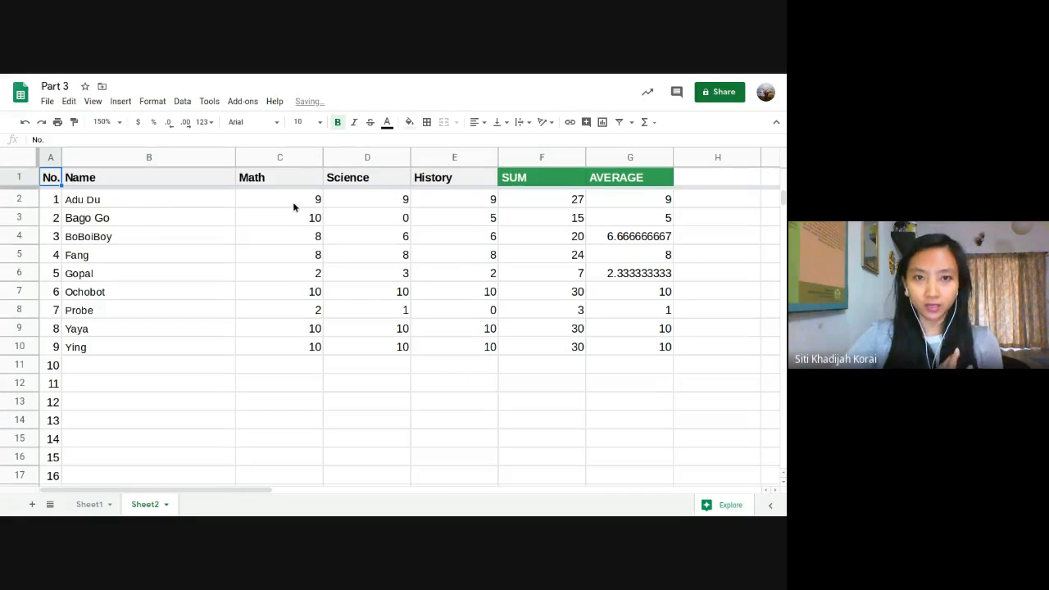
Check how the frozen header row behaves far down the rows and across to column Z
left_click(276, 237)
scroll(276, 239, "down", 10)
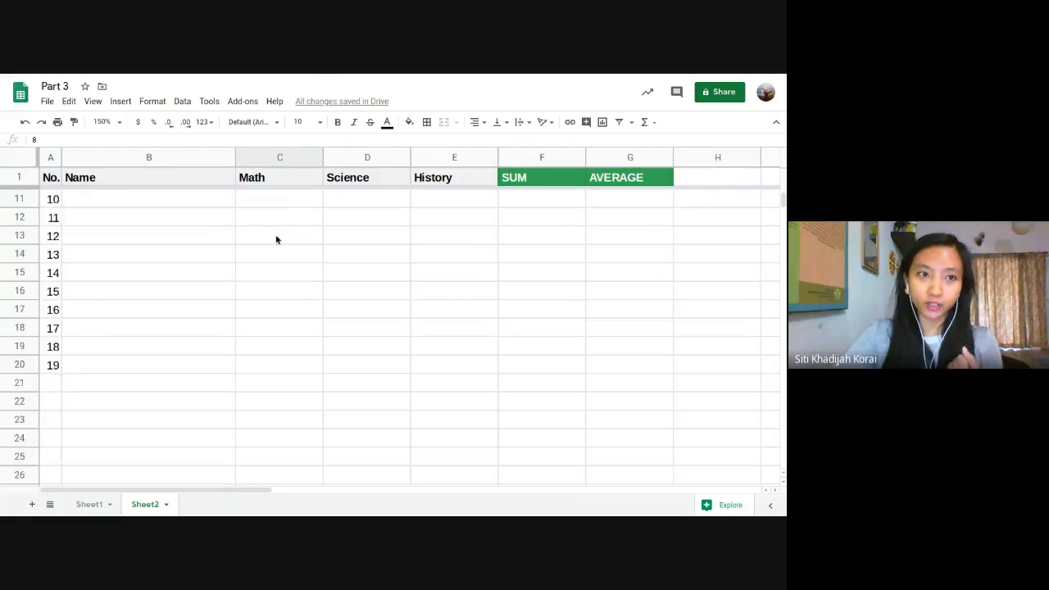
scroll(276, 239, "down", 20)
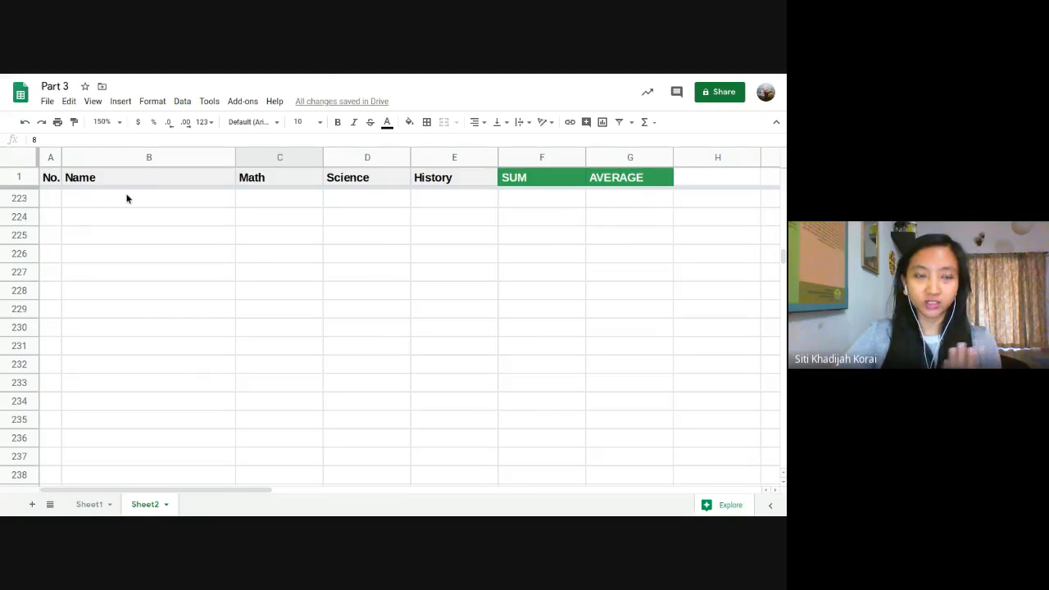
left_click(22, 177)
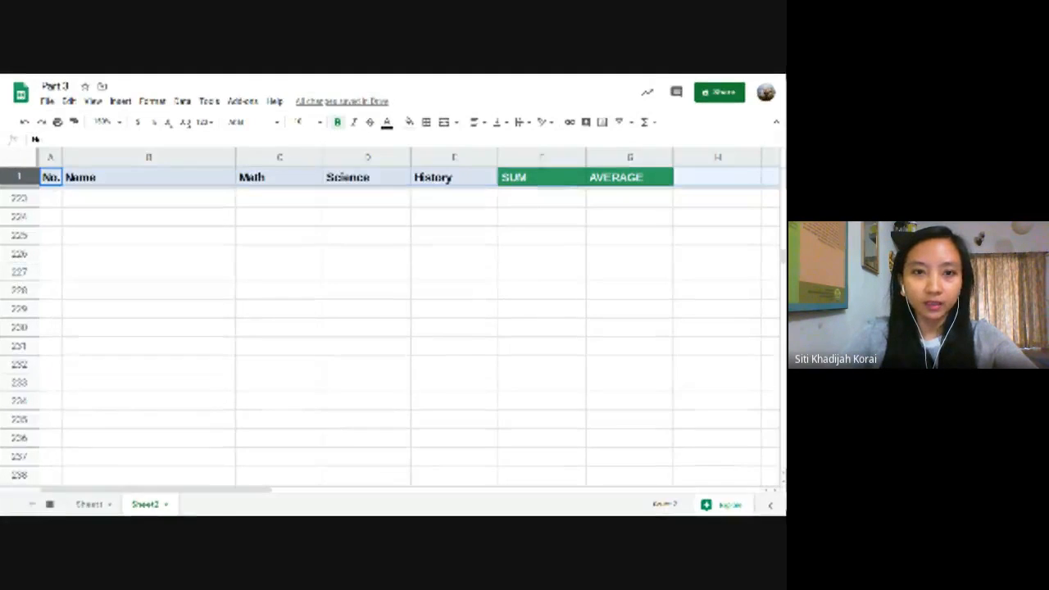
scroll(176, 326, "up", 20)
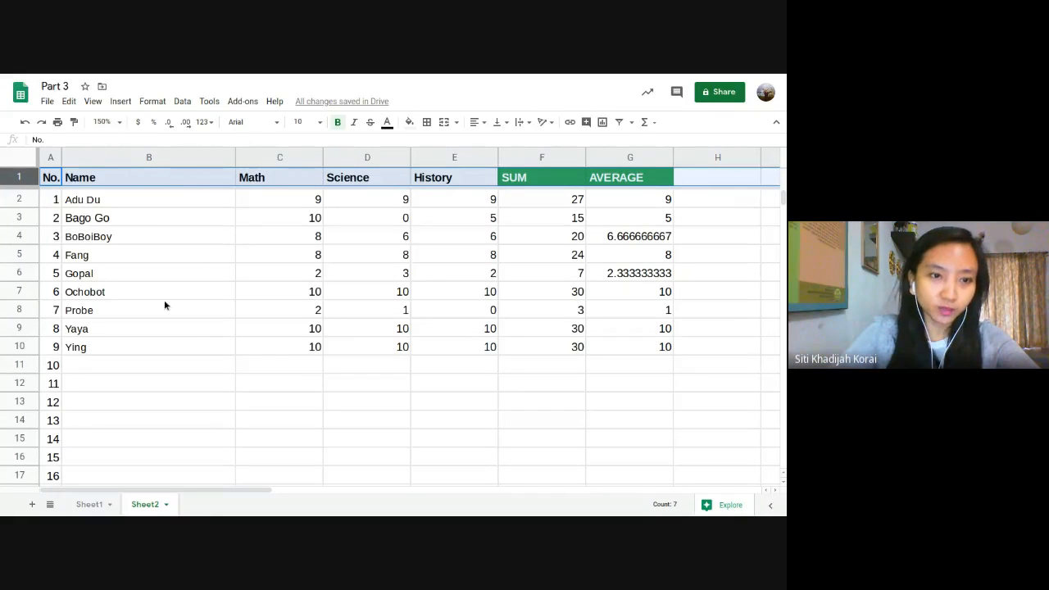
left_click_drag(279, 327, 279, 346)
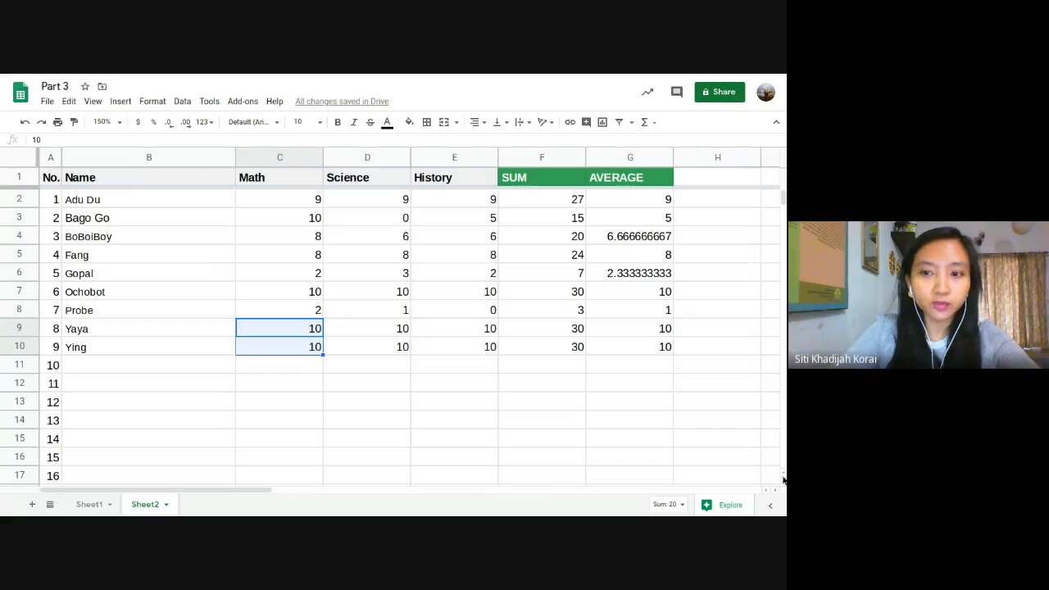
left_click_drag(246, 490, 762, 483)
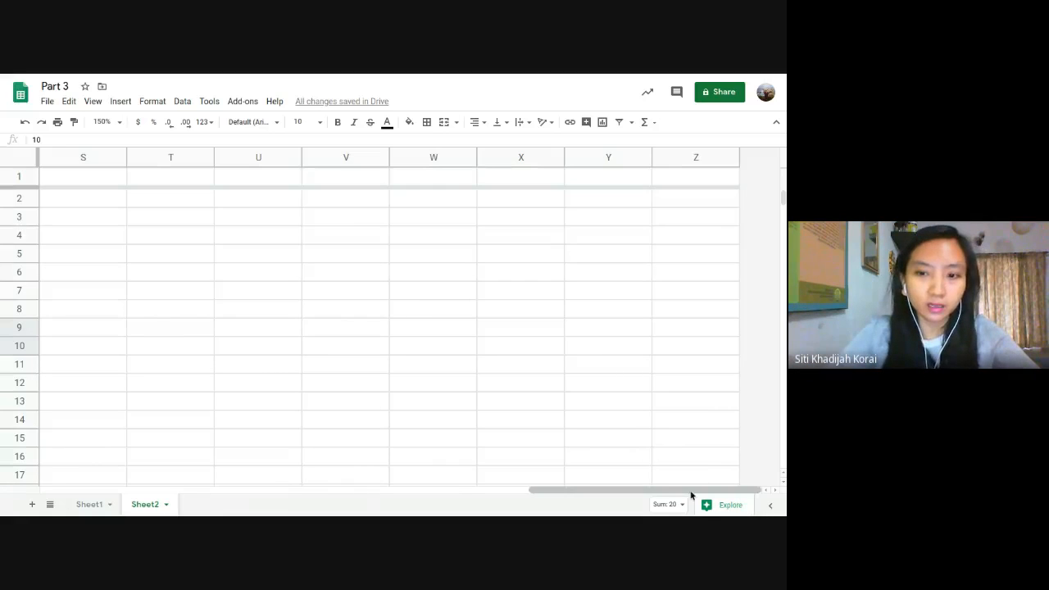
left_click_drag(690, 490, 89, 457)
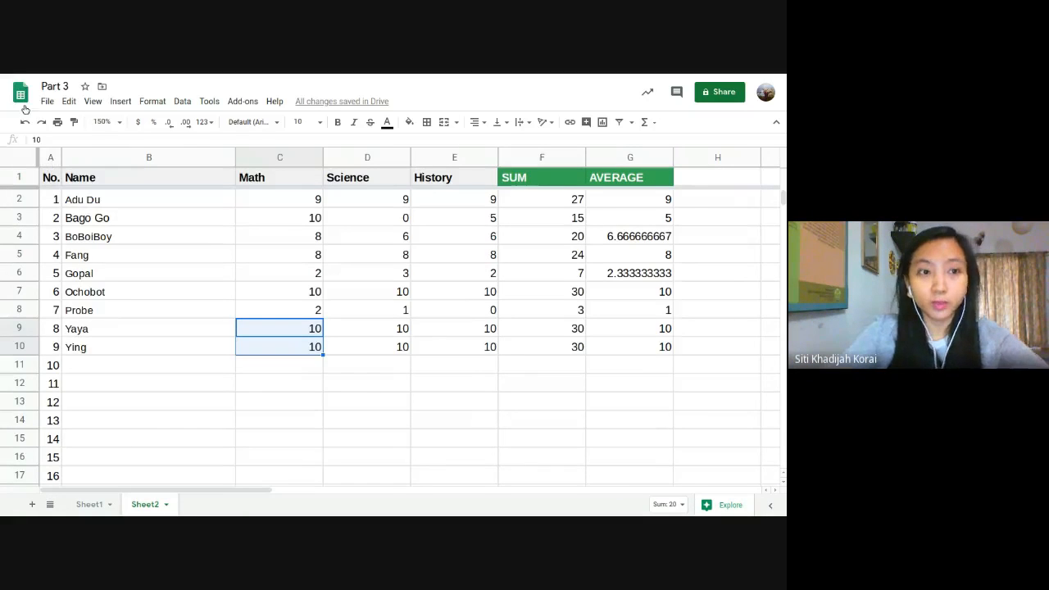
Freeze one column so the No. column of the score table is locked in place on Sheet2
left_click(50, 158)
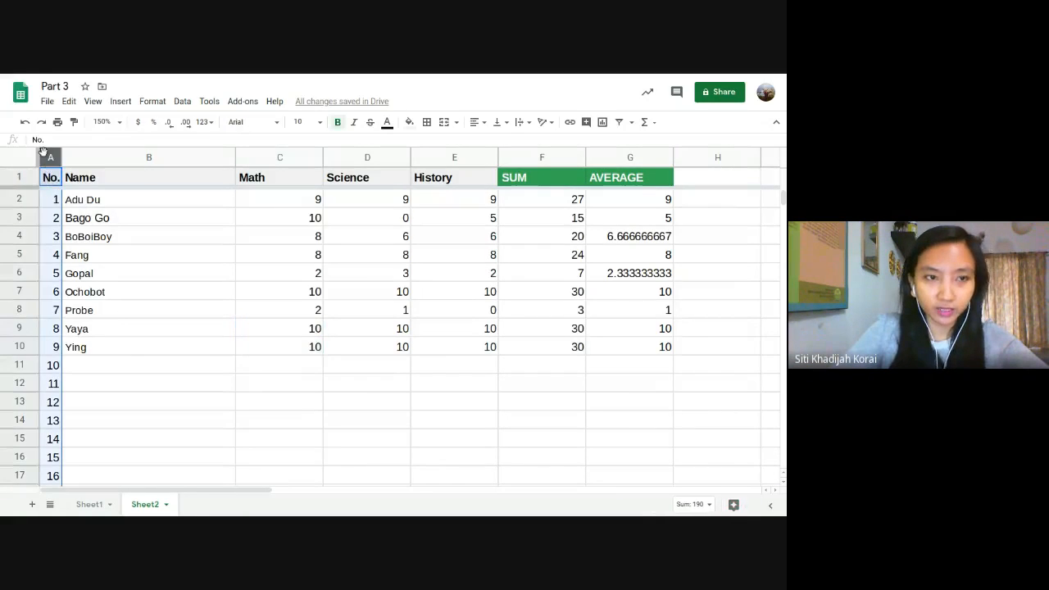
left_click(92, 100)
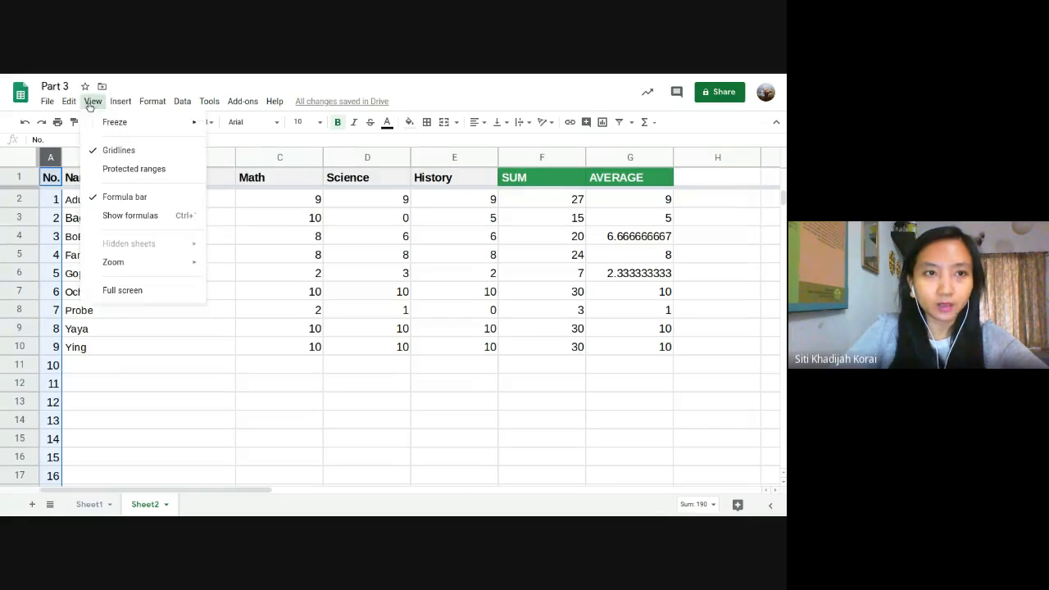
mouse_move(98, 123)
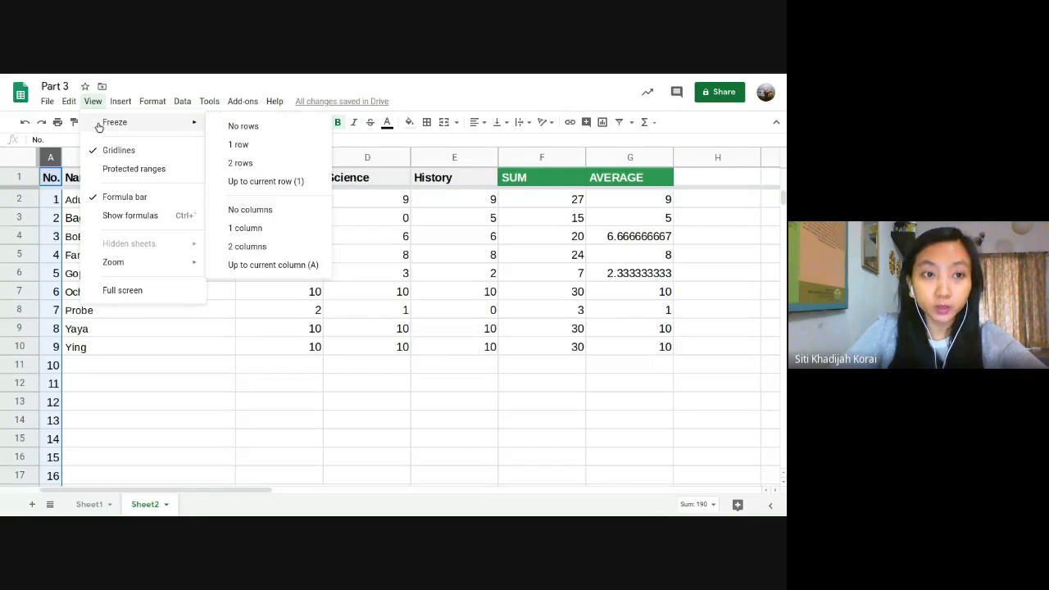
left_click(260, 234)
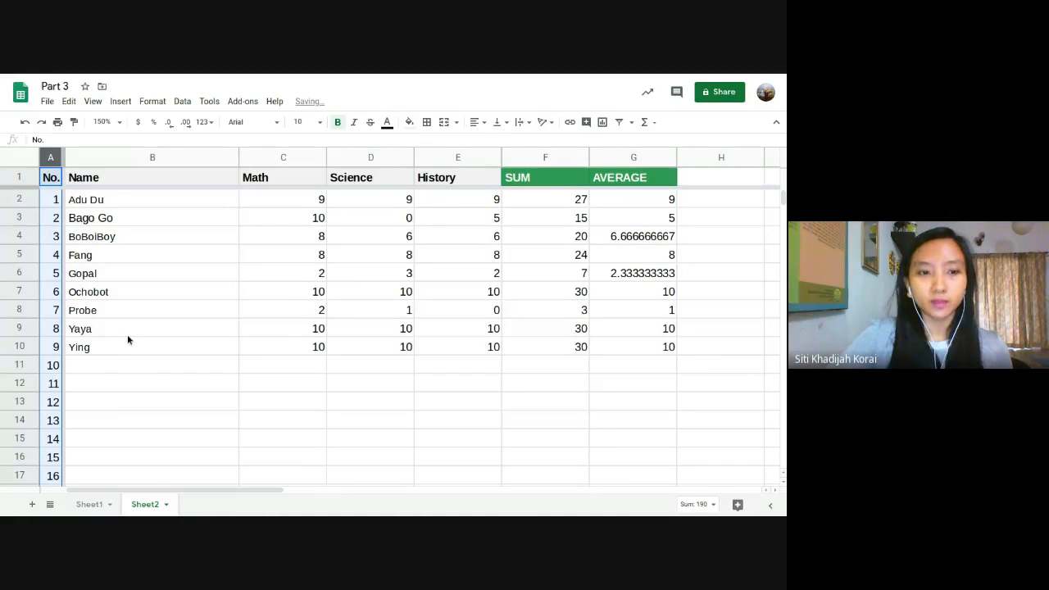
Check how the frozen No. column and header row behave across to column Z and far down the rows
left_click_drag(154, 490, 639, 454)
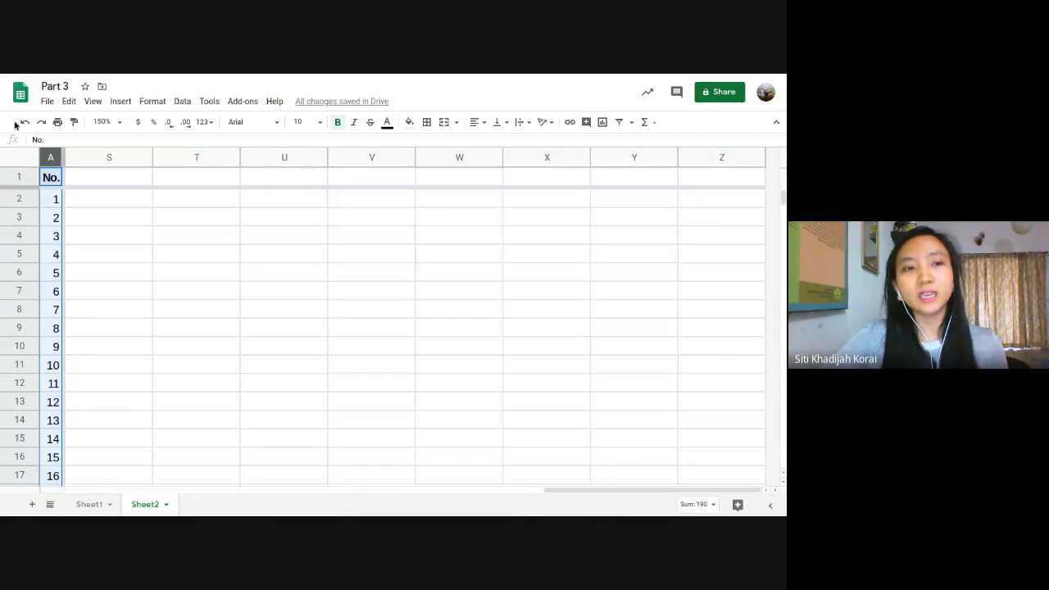
left_click(70, 217)
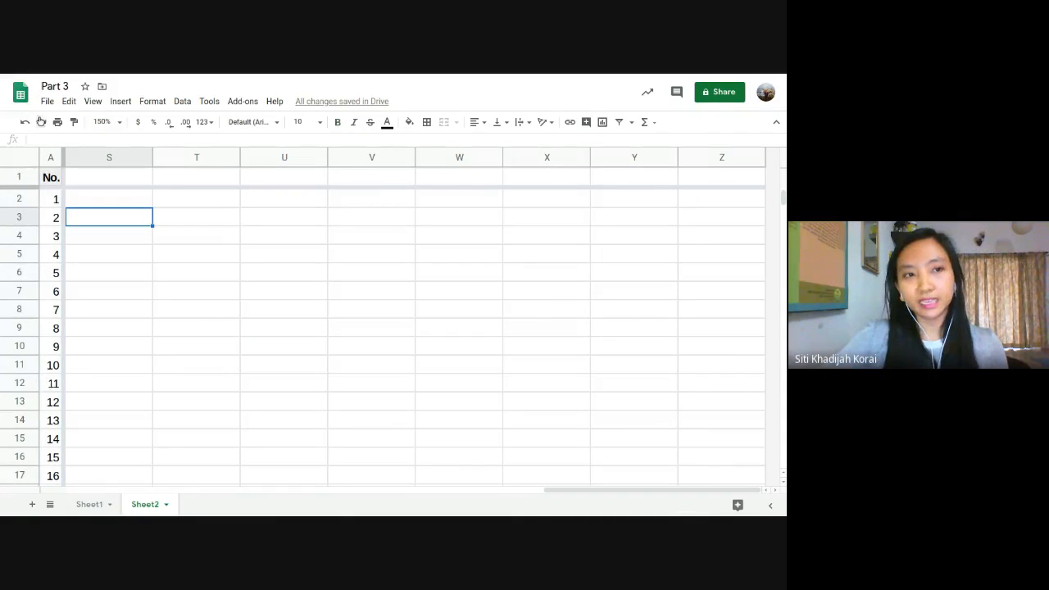
left_click(51, 157)
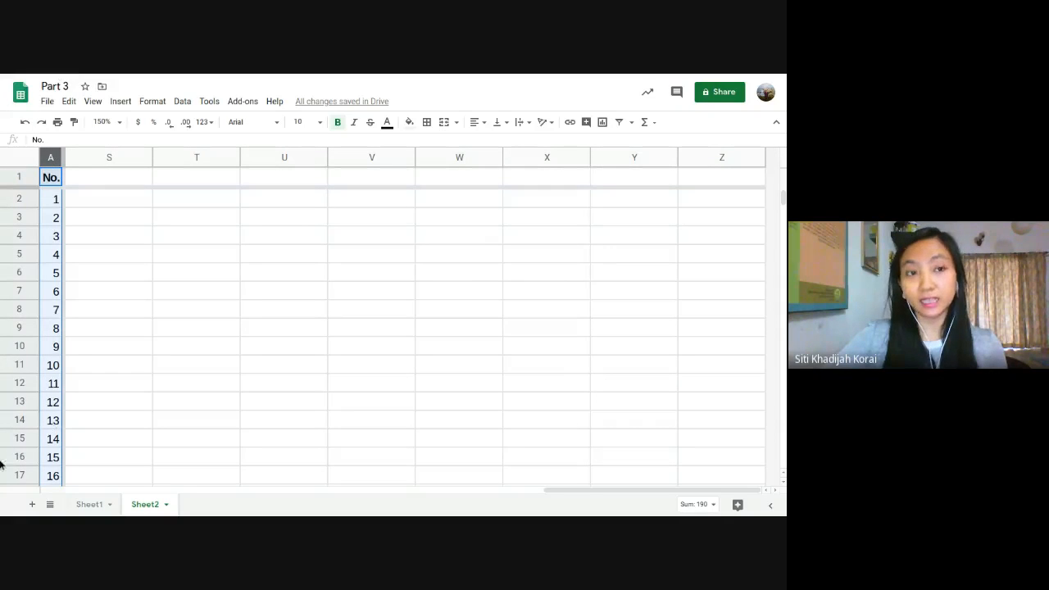
left_click_drag(585, 489, 77, 470)
scroll(197, 300, "down", 20)
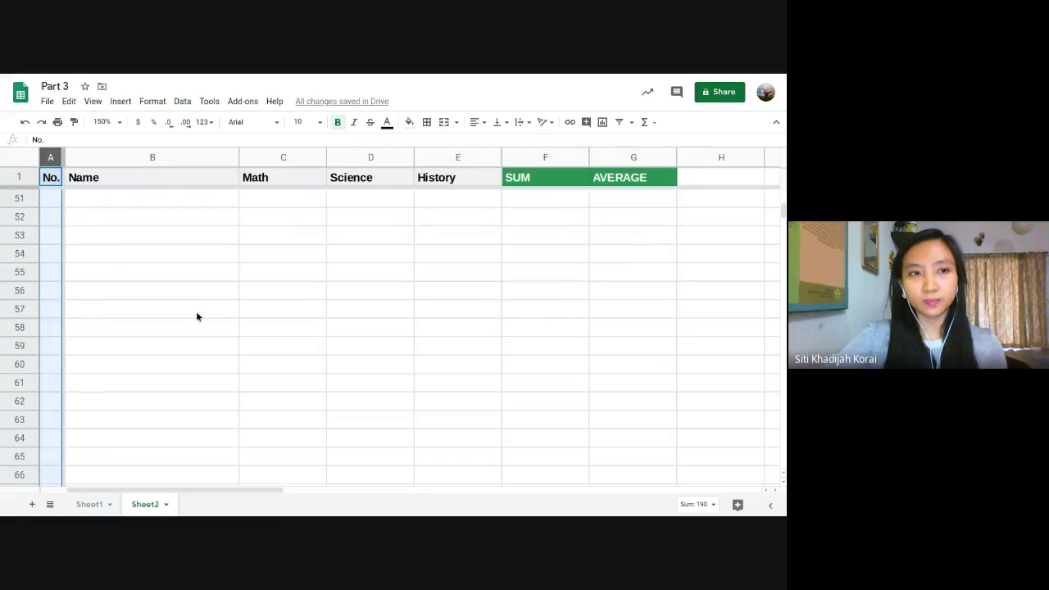
left_click(160, 272)
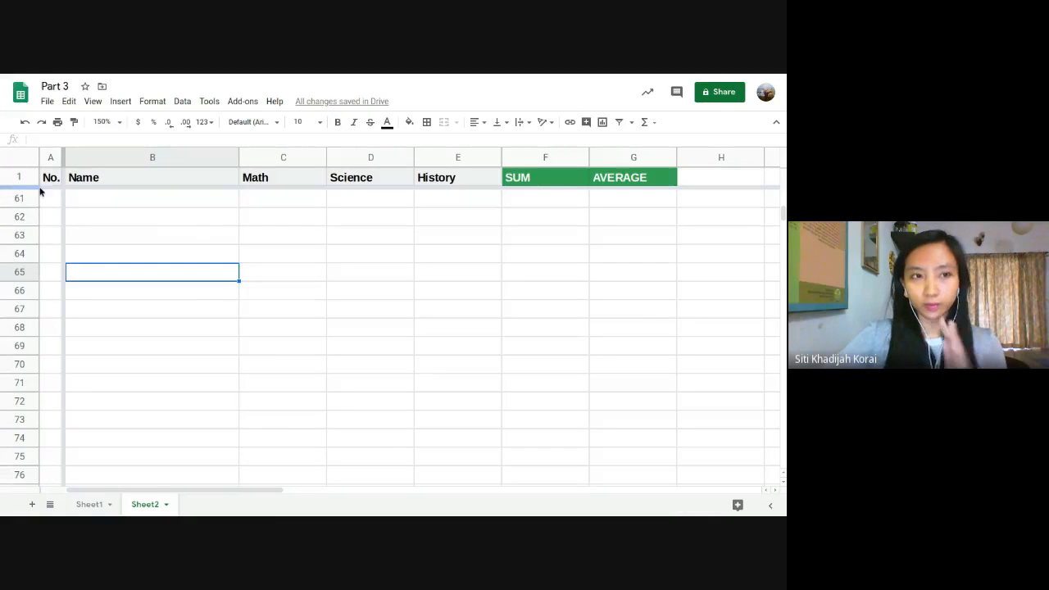
scroll(170, 246, "up", 12)
scroll(172, 251, "up", 7)
scroll(144, 271, "down", 5)
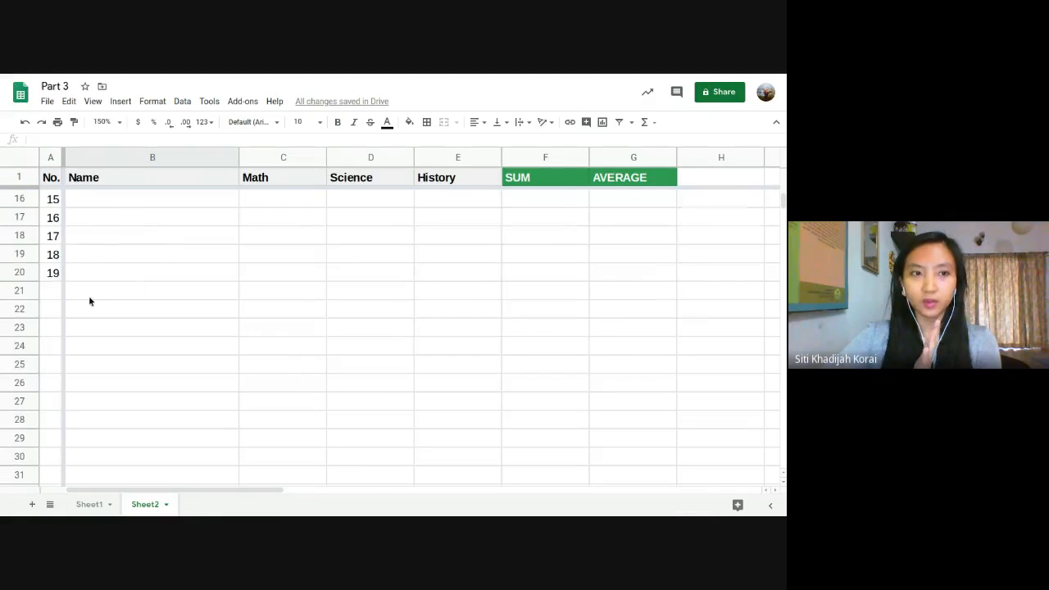
Extend the number series in the No. column from 18 and 19 down to 29 in row 30
left_click(58, 254)
left_click(55, 276, "shift")
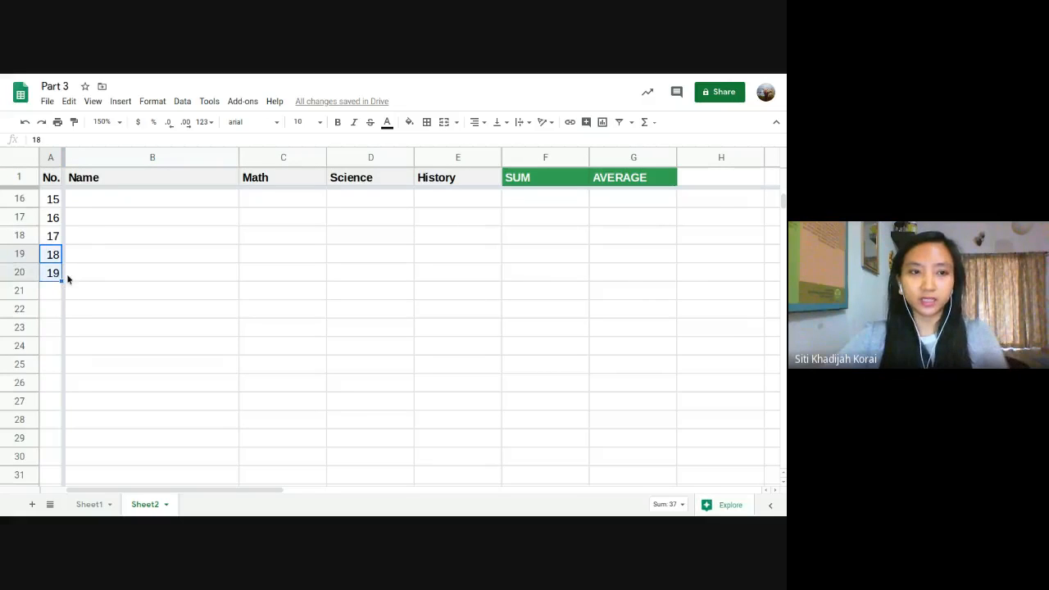
left_click_drag(62, 281, 110, 384)
left_click_drag(156, 331, 158, 326)
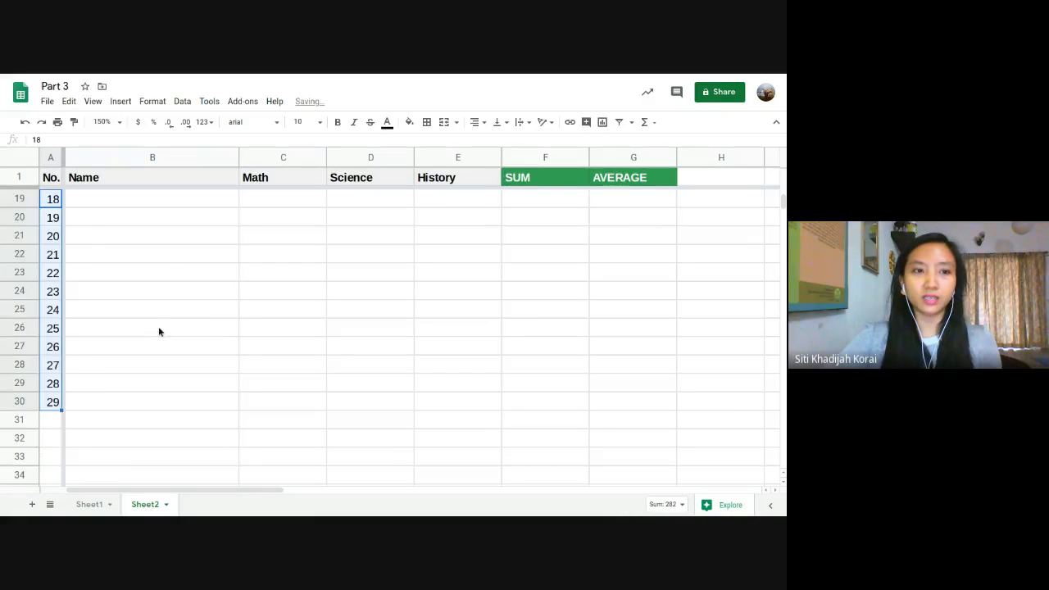
scroll(164, 329, "down", 2)
left_click(164, 328)
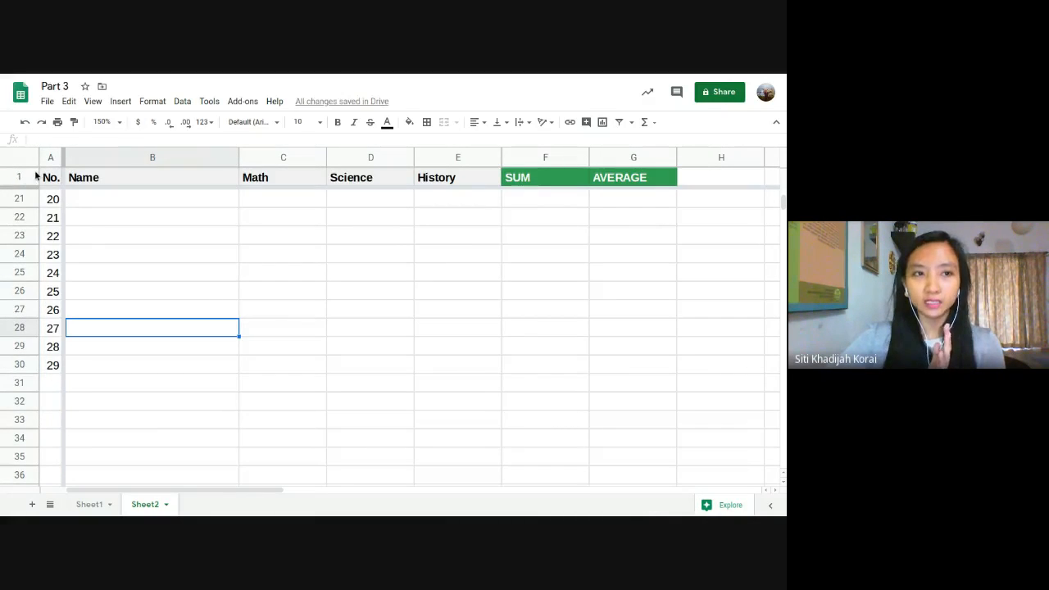
Compare the frozen header row and No. column with the extended numbering, both across to column Z and down the list
left_click(50, 158)
left_click(20, 178)
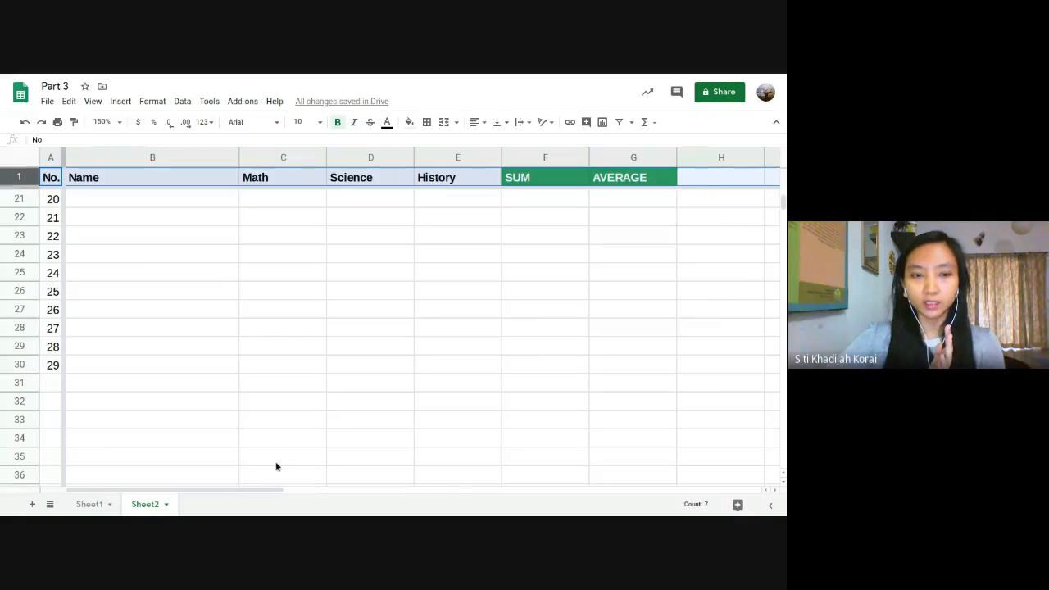
left_click_drag(237, 492, 771, 476)
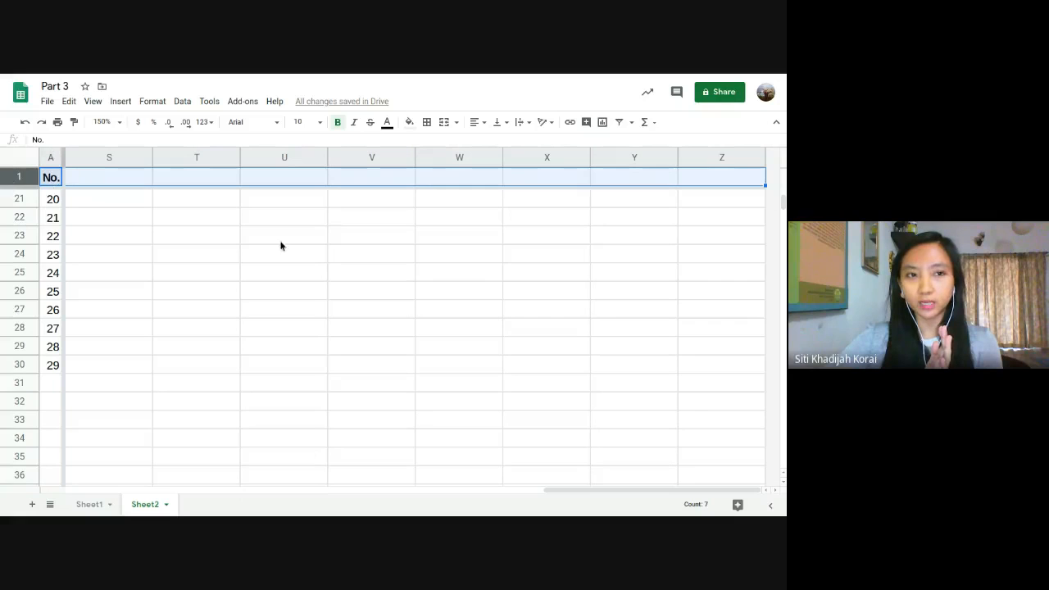
left_click_drag(594, 487, 95, 396)
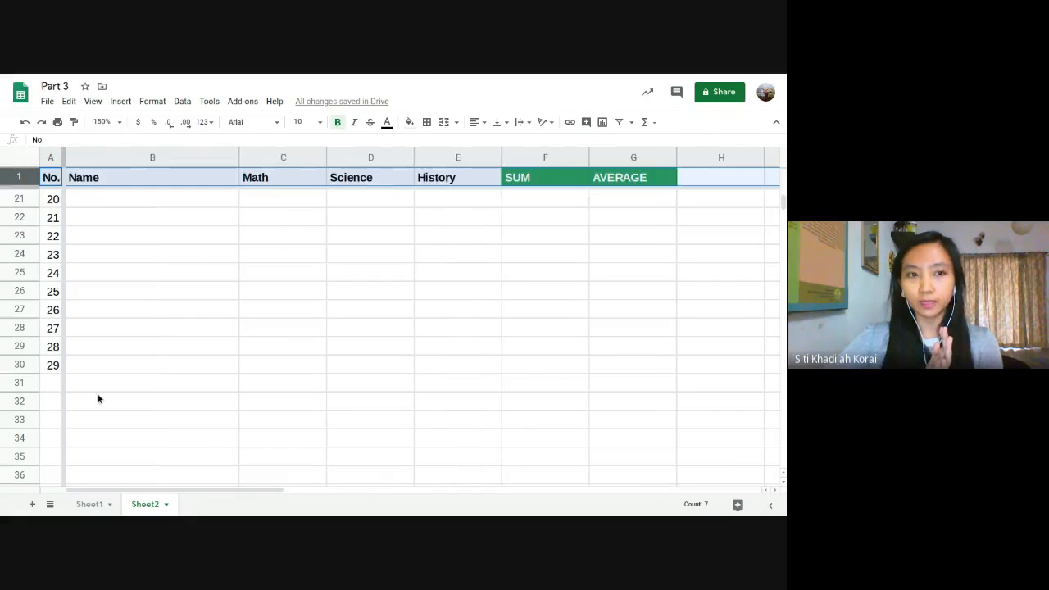
scroll(192, 274, "down", 3)
scroll(199, 226, "up", 7)
left_click(175, 256)
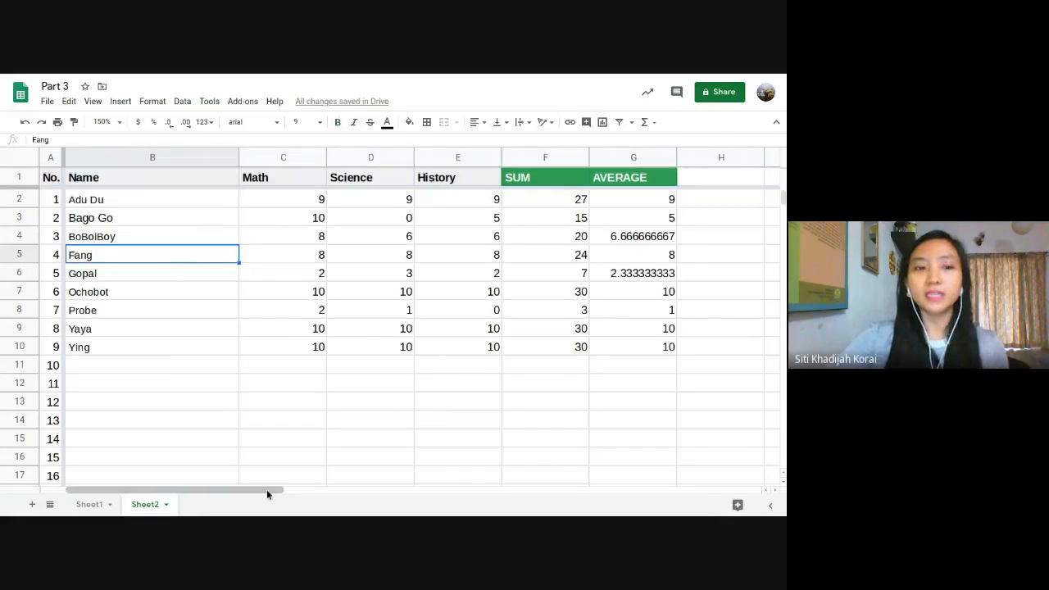
left_click(22, 178)
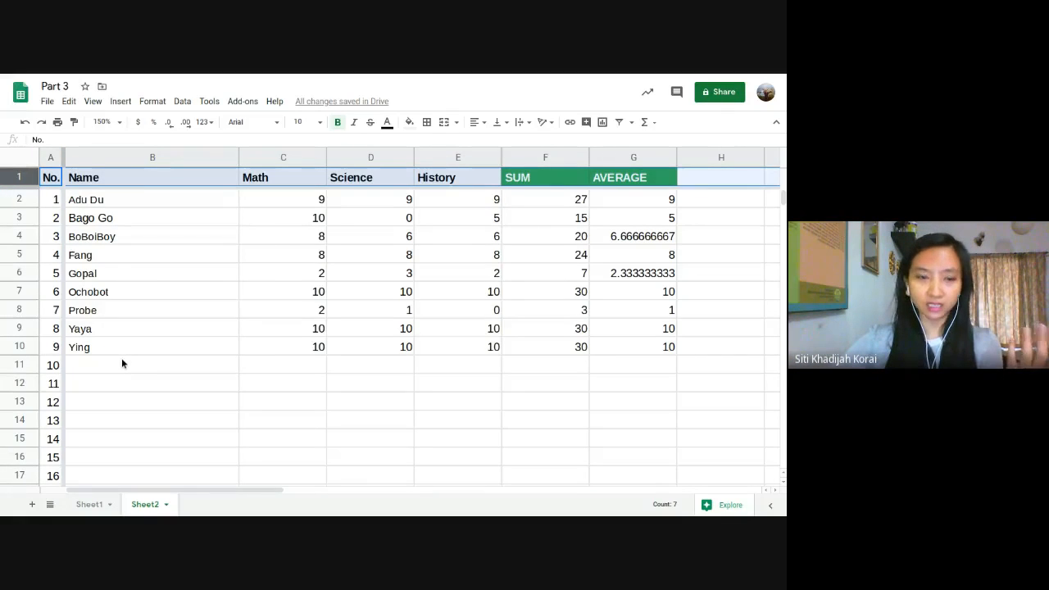
scroll(123, 394, "down", 5)
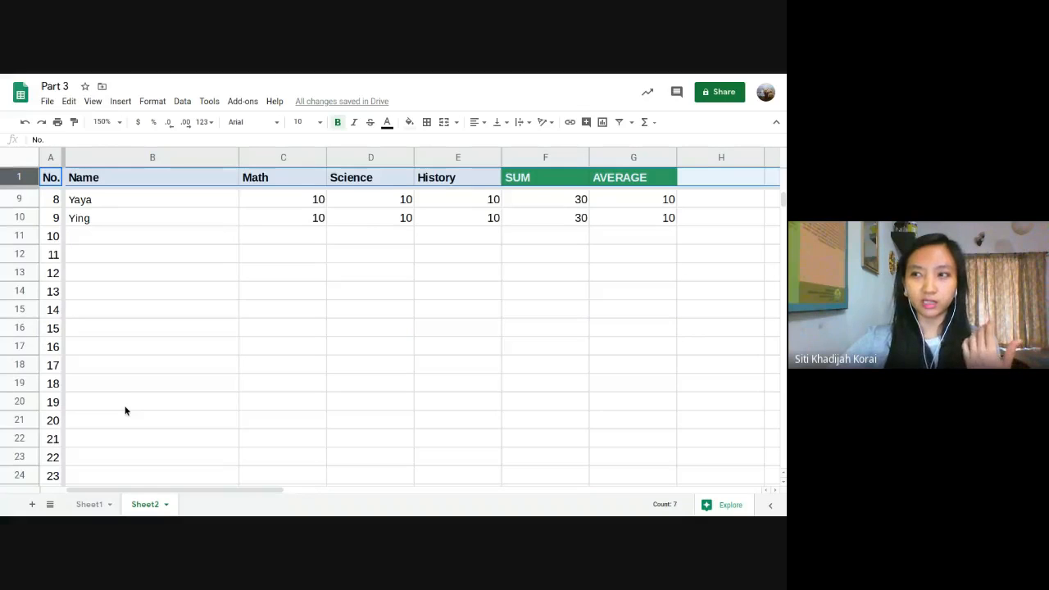
scroll(128, 400, "up", 5)
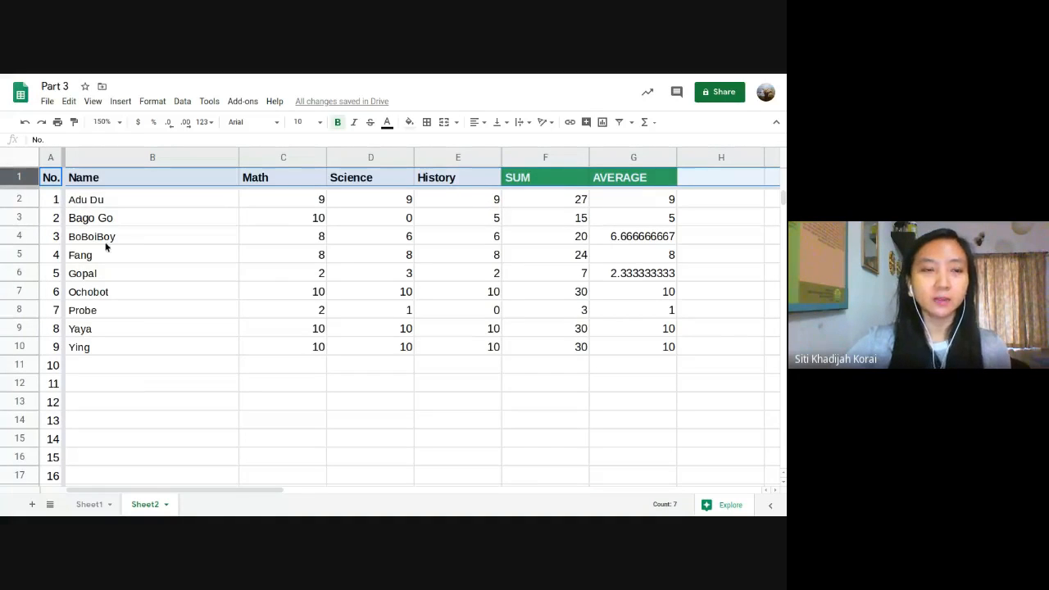
Unfreeze all rows and columns on Sheet2 by setting the freeze to no rows and no columns
left_click(93, 102)
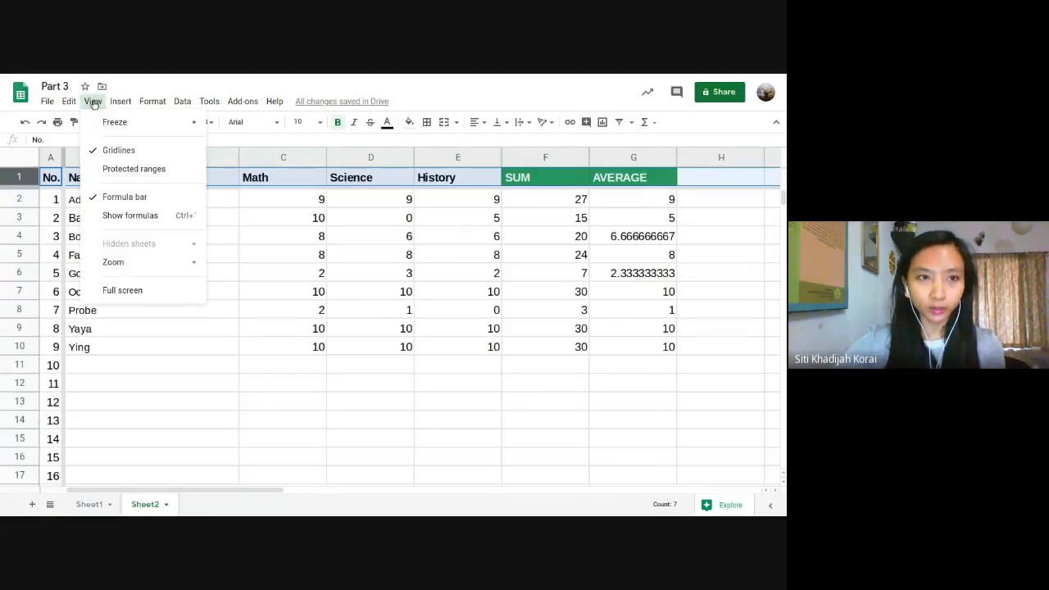
mouse_move(131, 122)
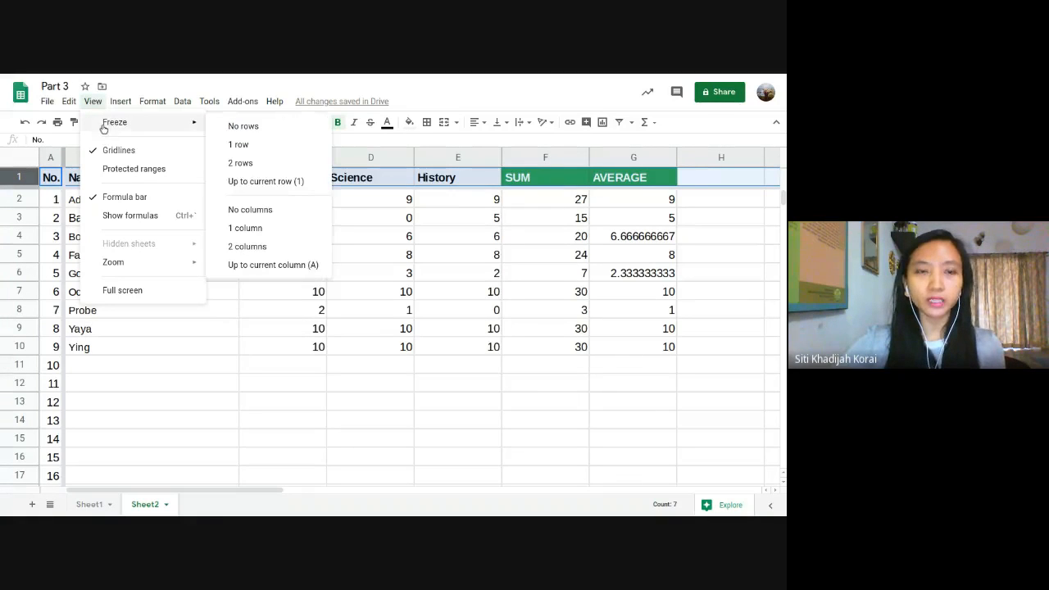
left_click(271, 127)
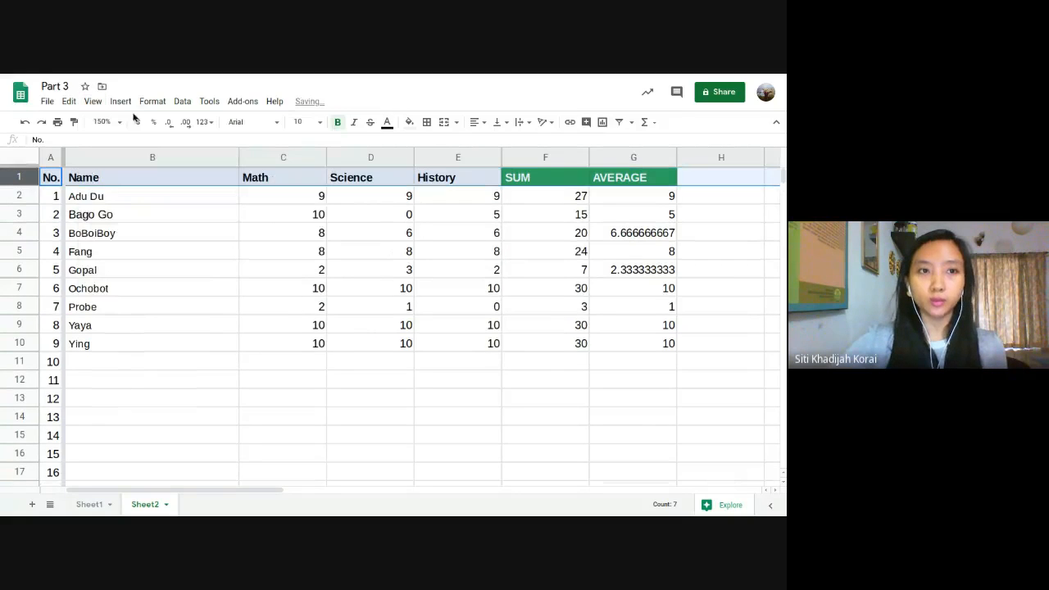
left_click(92, 102)
mouse_move(123, 122)
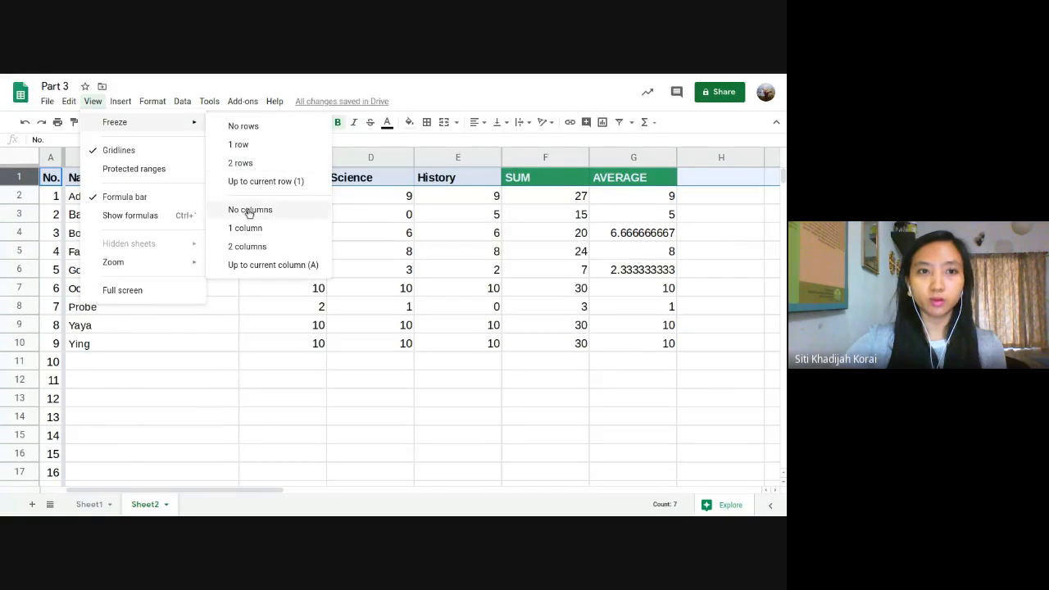
left_click(245, 208)
Check how the unfrozen header row and No. column behave far down the rows and across to column Z
left_click(257, 270)
scroll(266, 253, "down", 20)
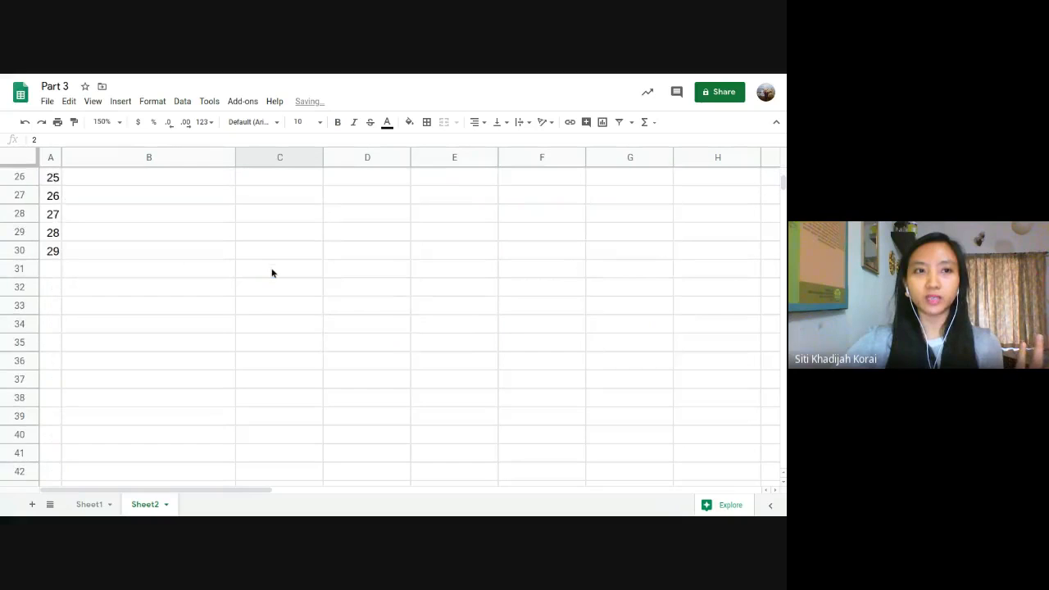
left_click(24, 179)
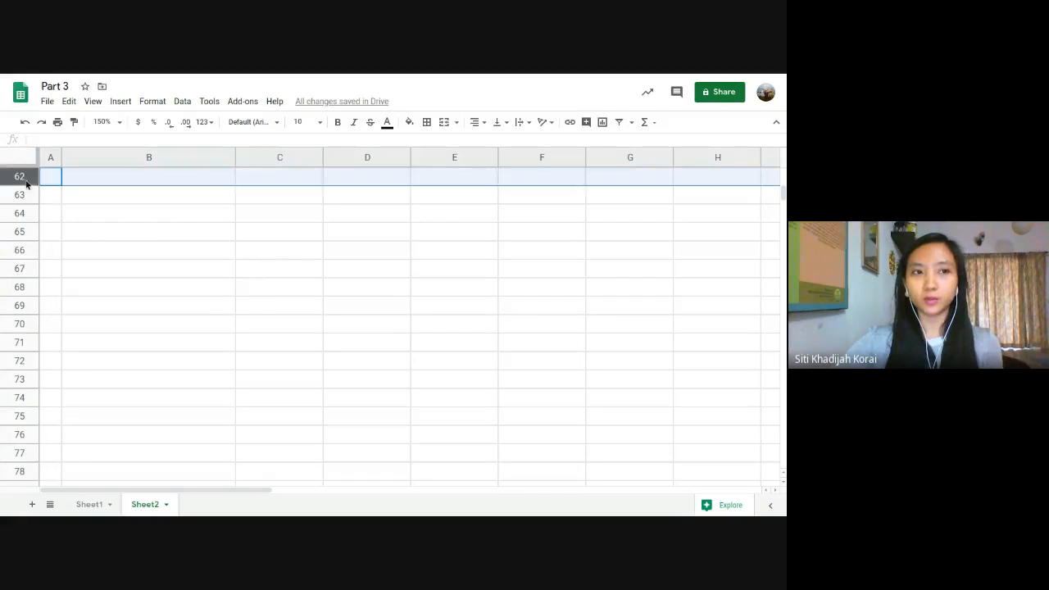
left_click(194, 258)
left_click(13, 178)
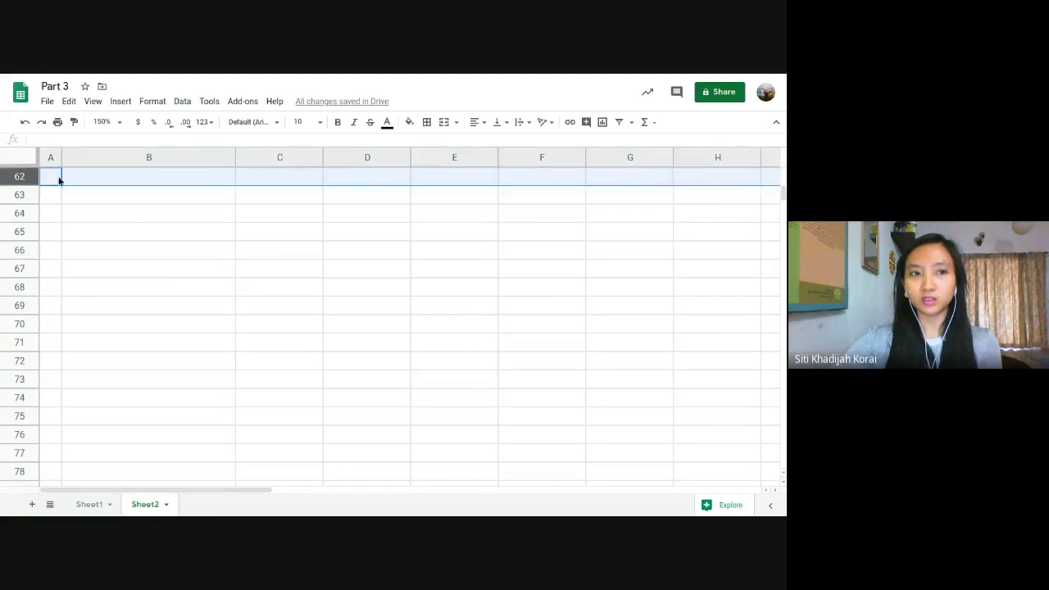
left_click(115, 236)
scroll(177, 230, "up", 15)
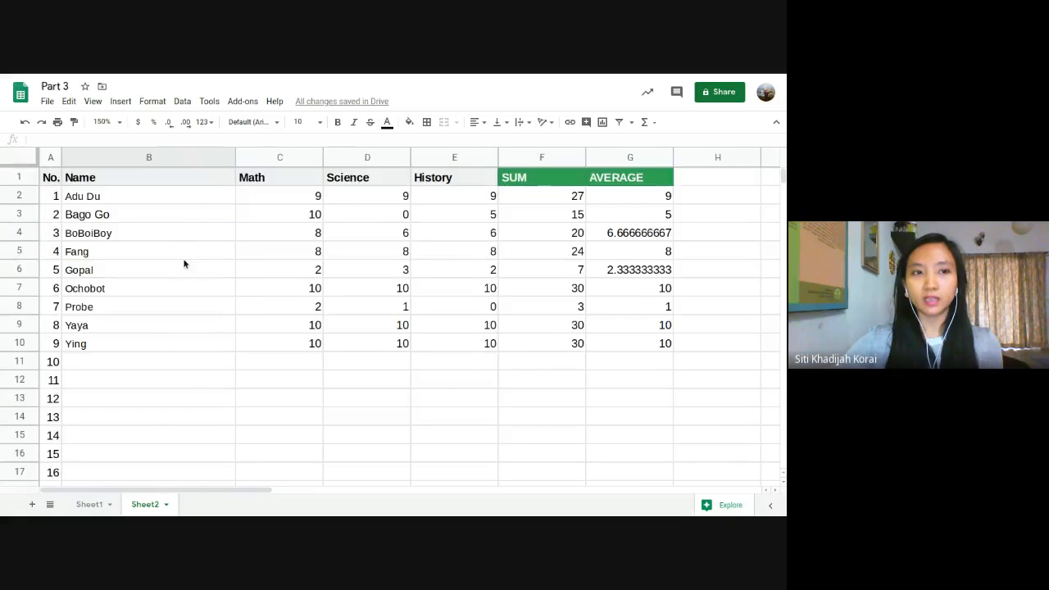
left_click_drag(166, 492, 656, 492)
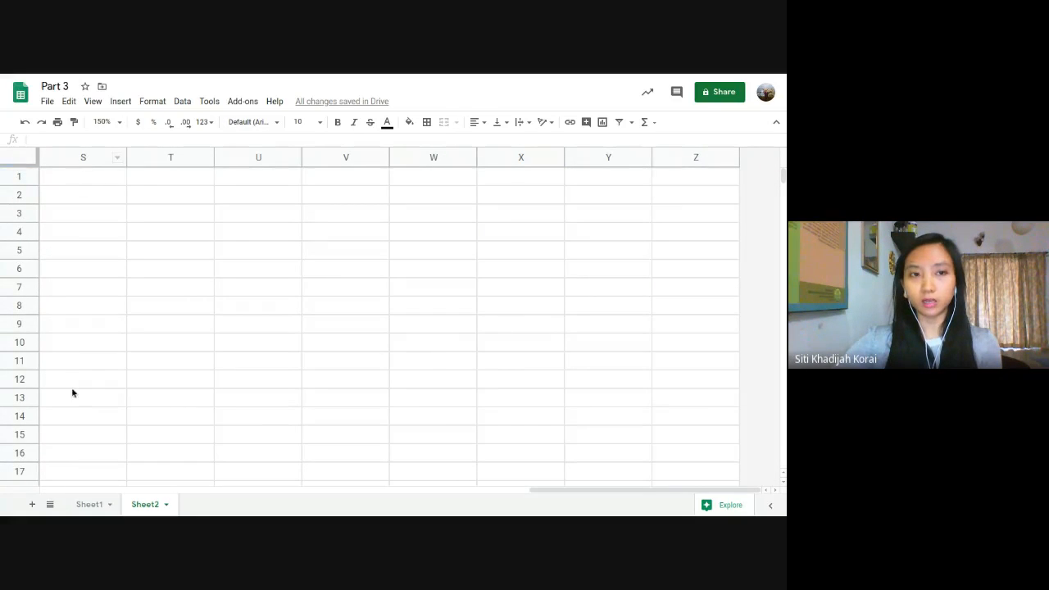
left_click_drag(579, 484, 106, 489)
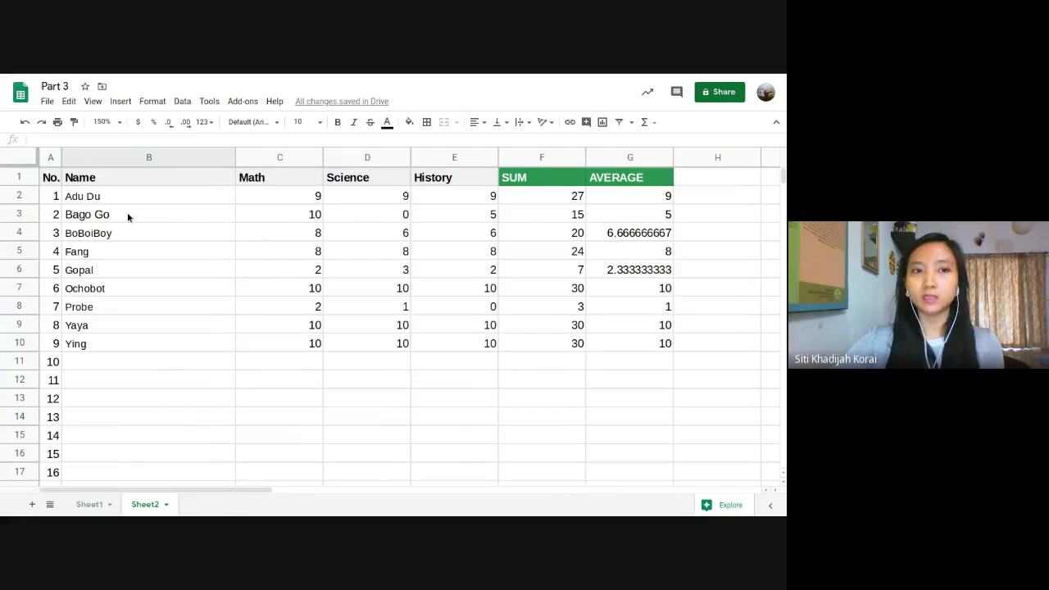
Examine the freeze options available for row 5, including freezing up to the current row, without applying any
left_click(19, 251)
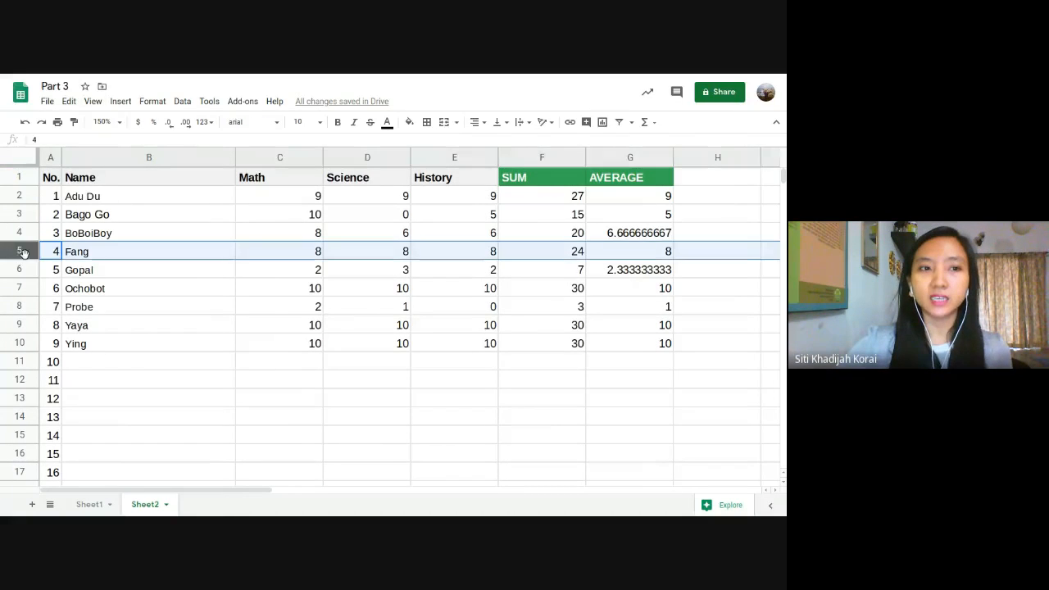
left_click(92, 103)
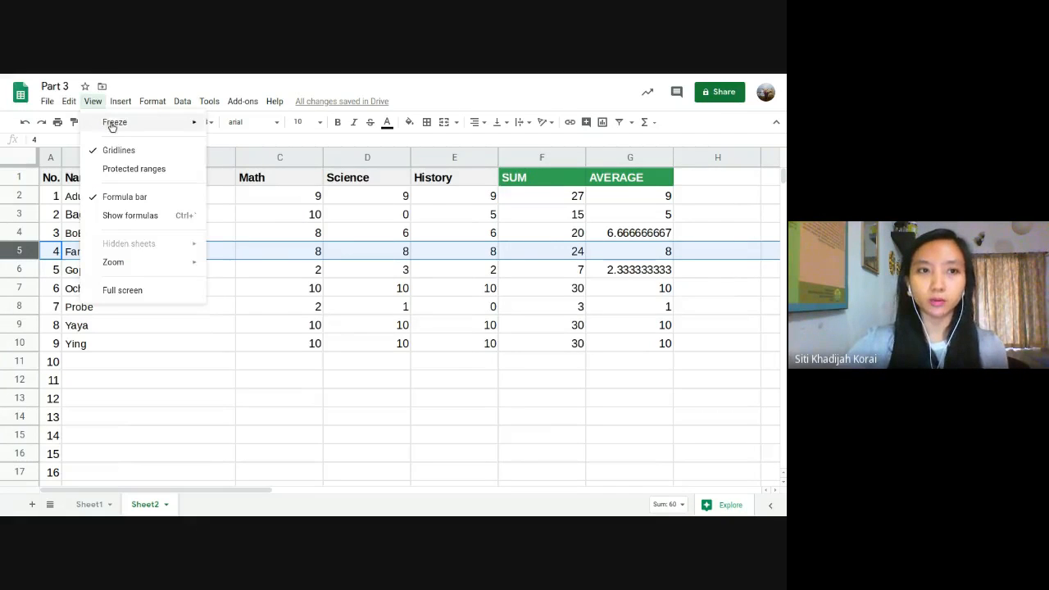
mouse_move(115, 122)
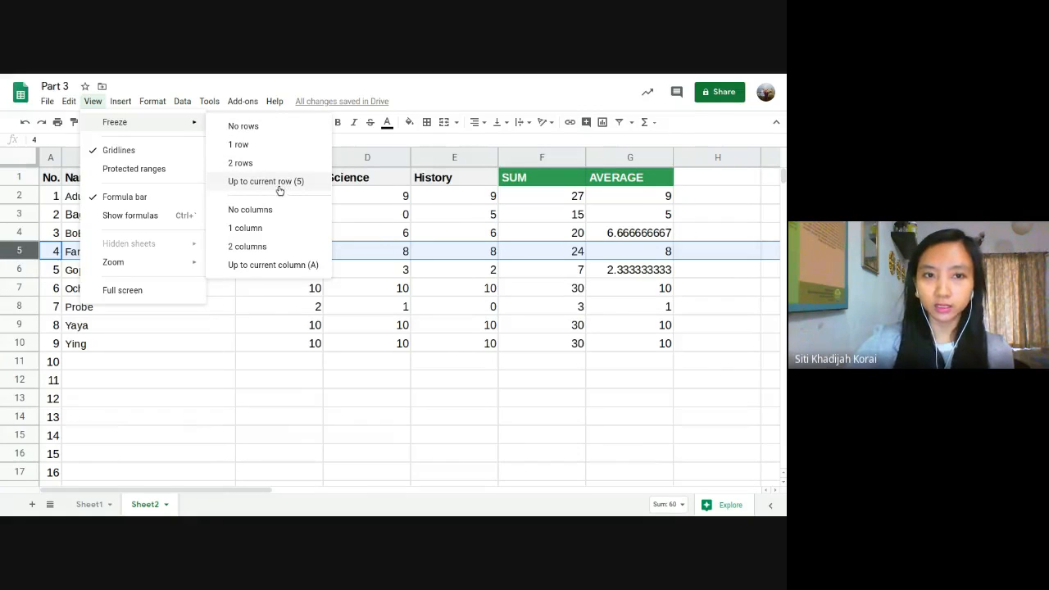
left_click(70, 306)
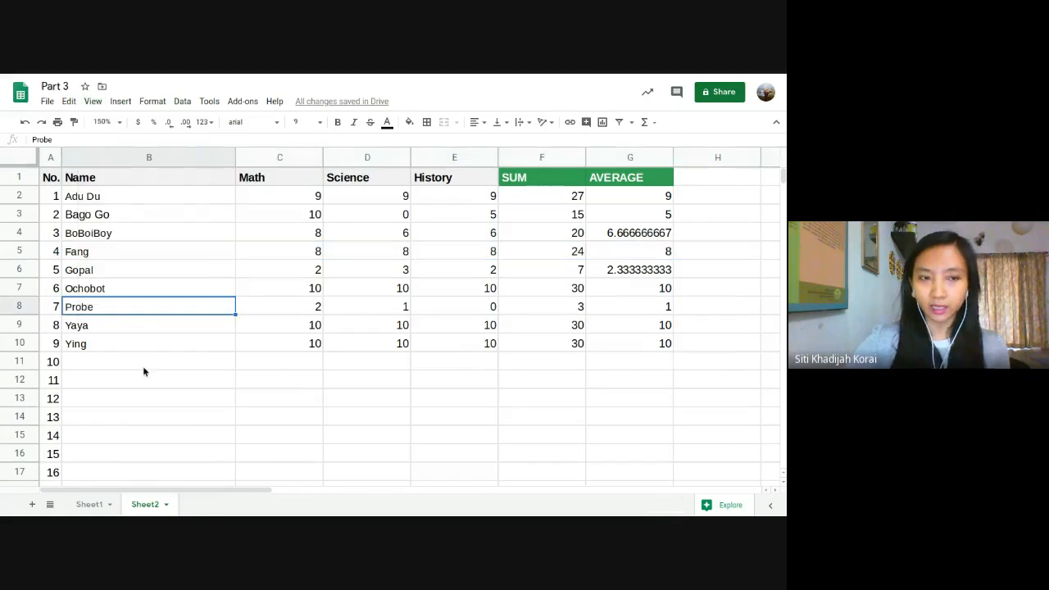
left_click(86, 269)
left_click(82, 325)
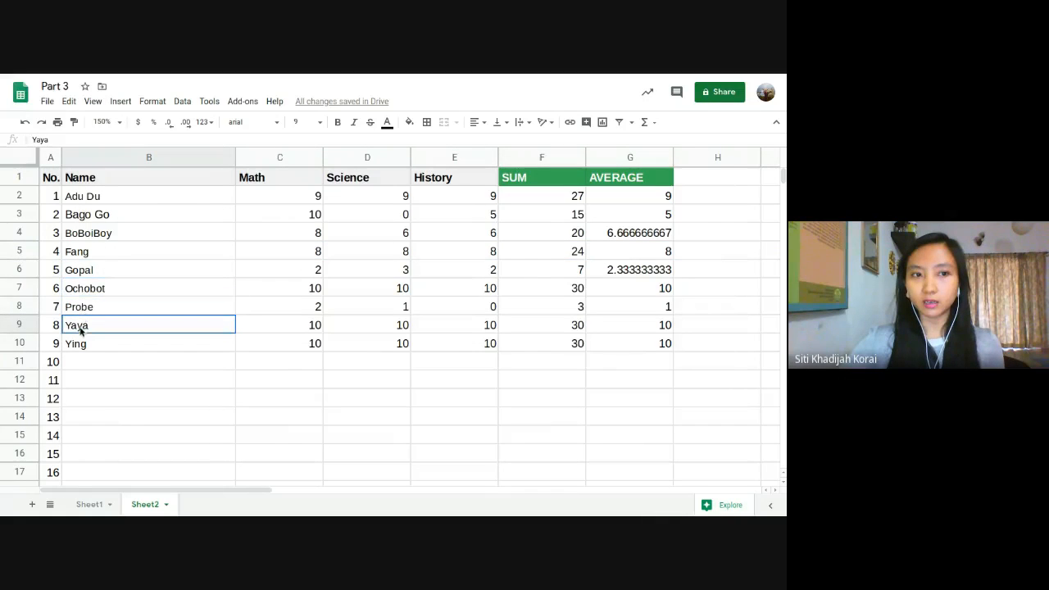
Freeze the rows of Sheet2 up to current row 10 and check the frozen table far down the rows
left_click(86, 289)
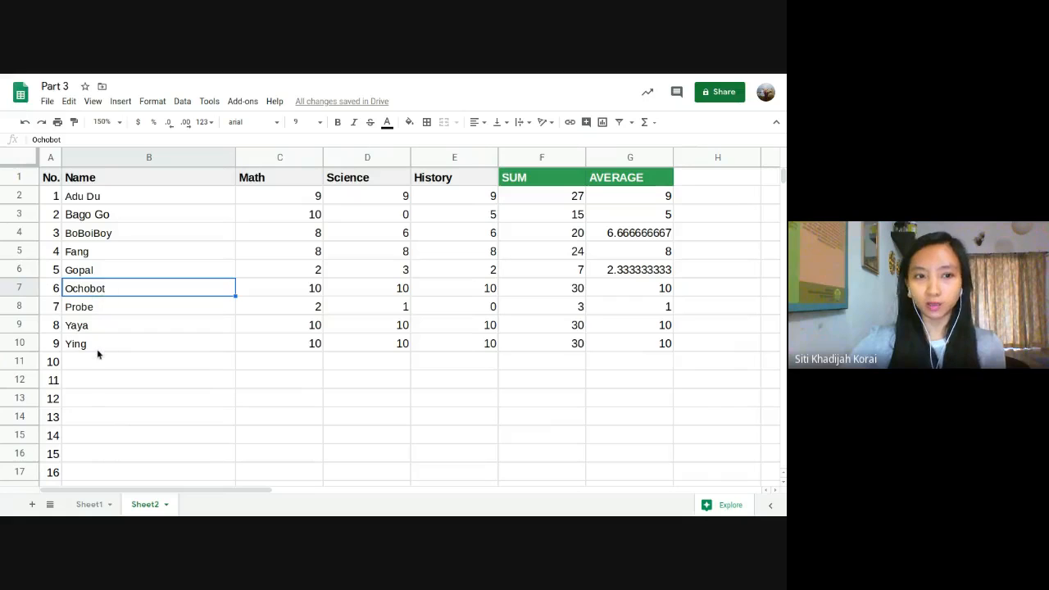
left_click(95, 345)
left_click(82, 307)
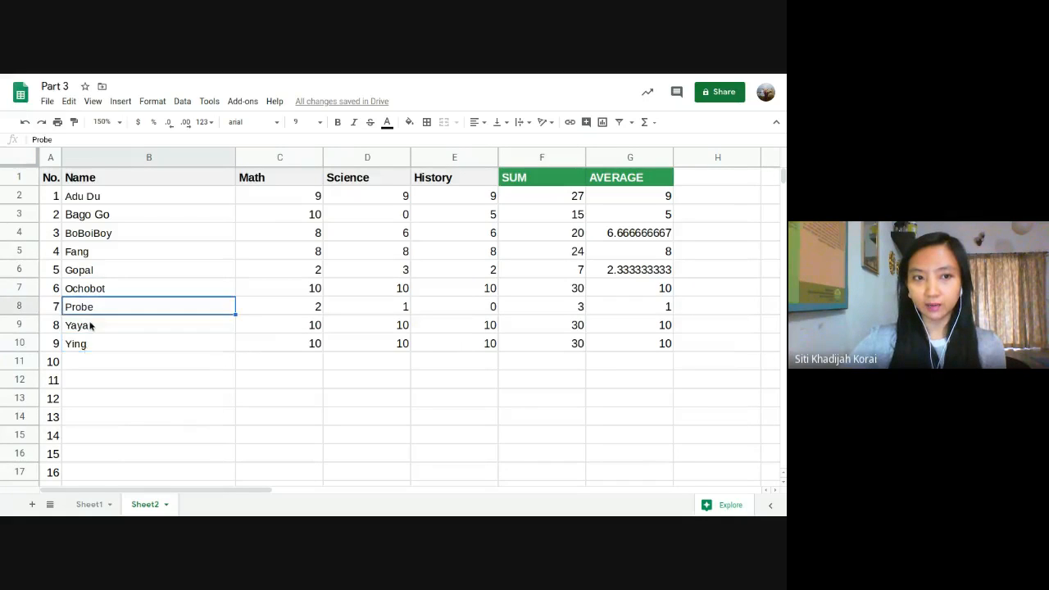
left_click(85, 347)
left_click(18, 342)
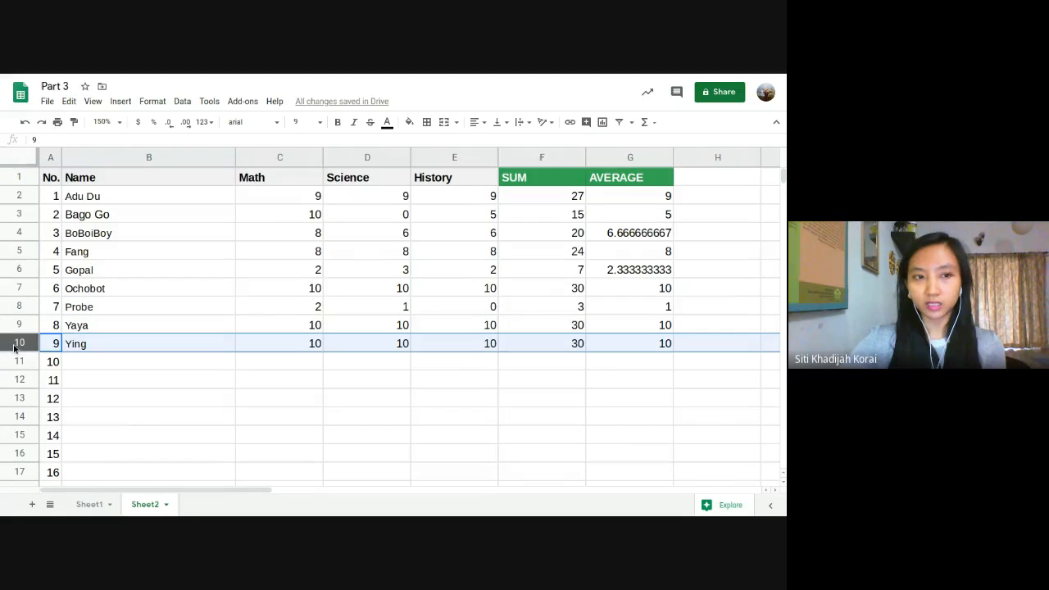
left_click(88, 343)
left_click(92, 100)
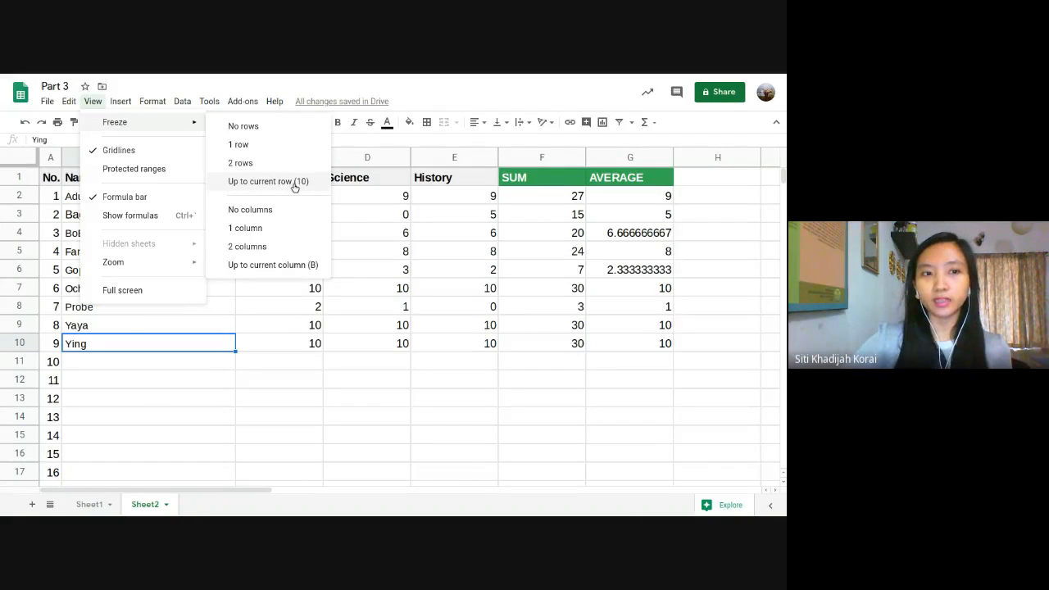
left_click(295, 184)
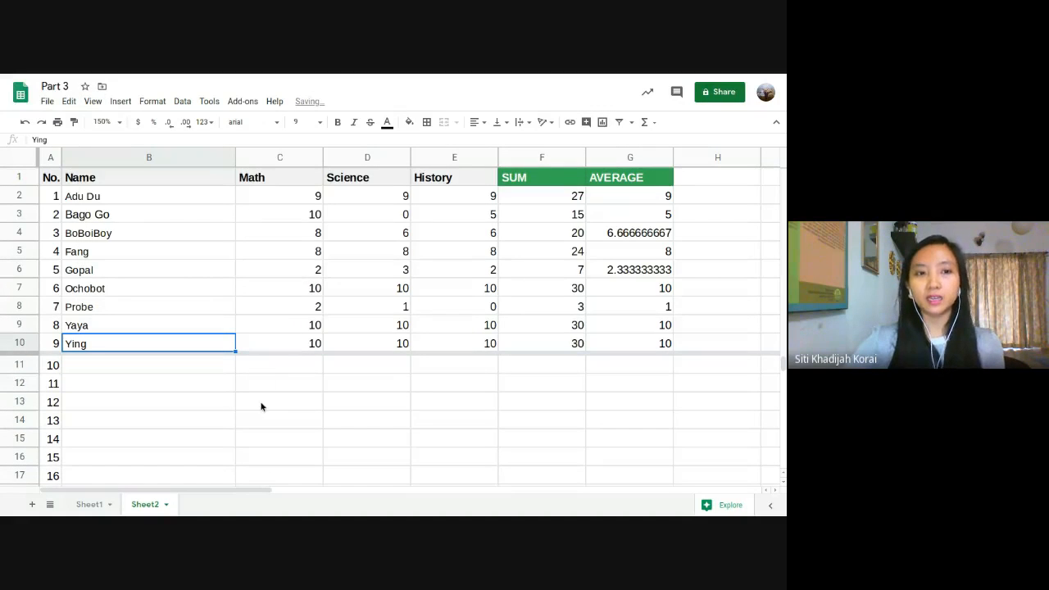
scroll(261, 407, "down", 20)
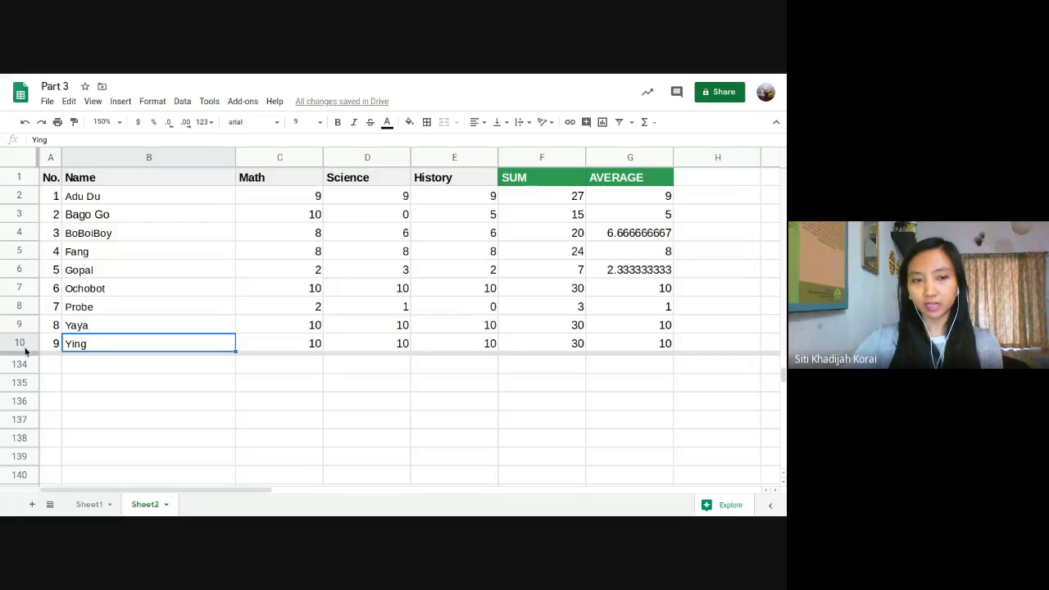
scroll(97, 418, "down", 20)
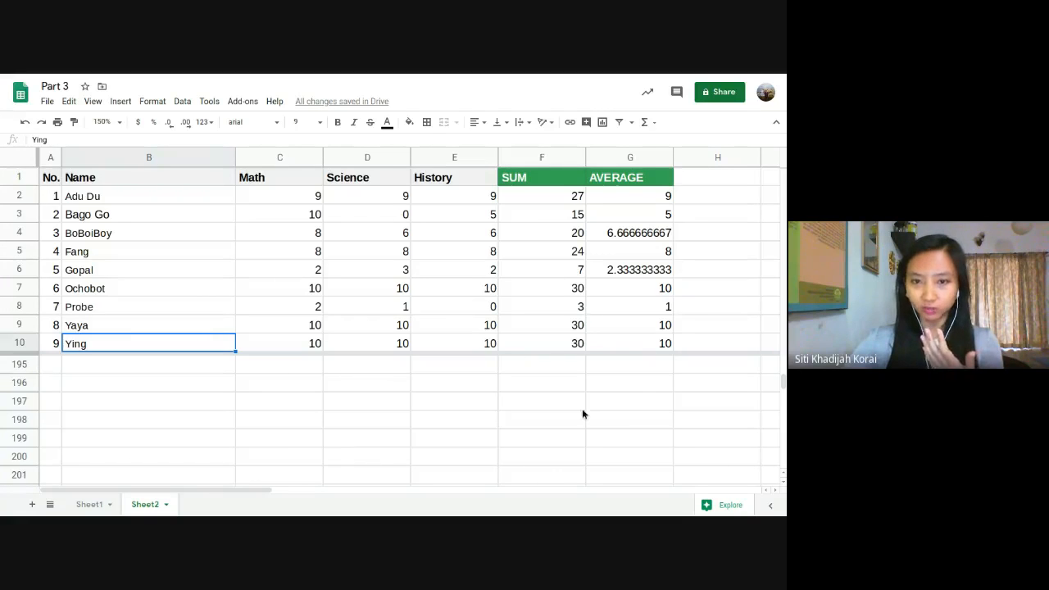
scroll(397, 416, "up", 20)
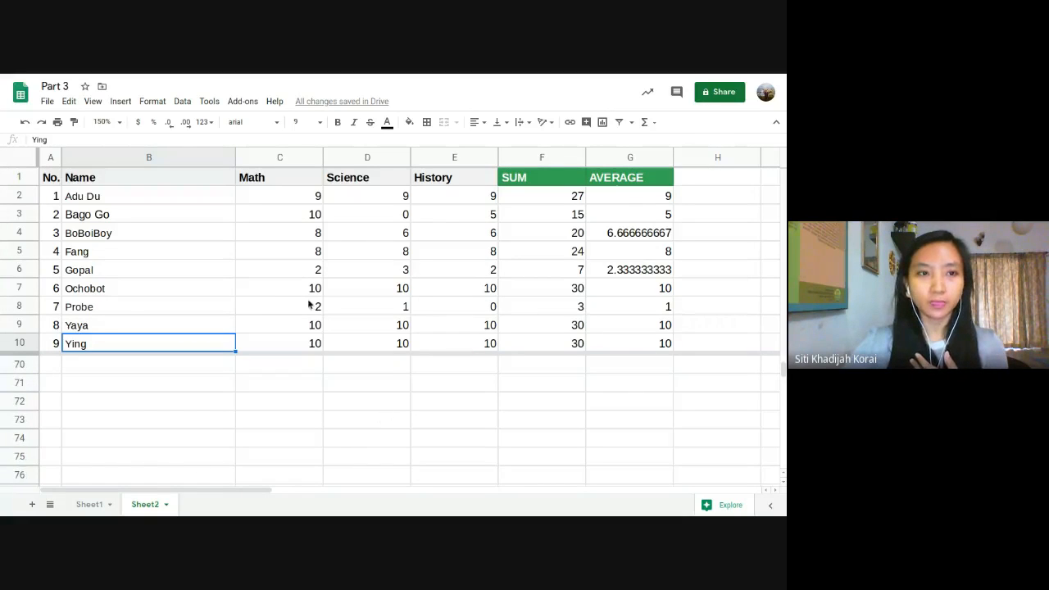
Unfreeze the rows on Sheet2 by setting the freeze to no rows, and select the No. header cell
left_click(93, 101)
mouse_move(115, 123)
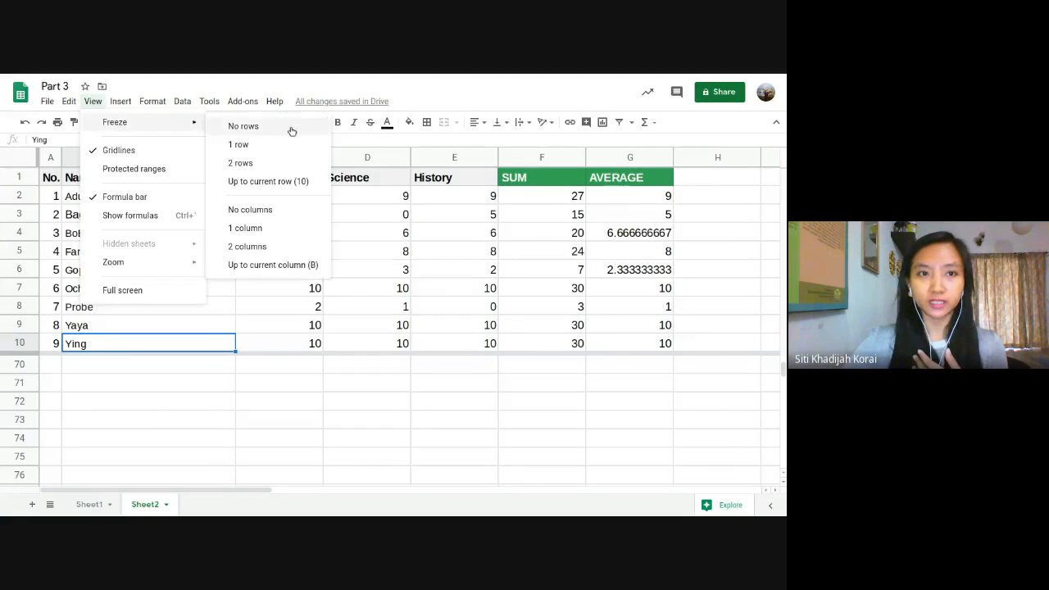
left_click(248, 127)
left_click_drag(144, 308, 107, 290)
left_click(52, 179)
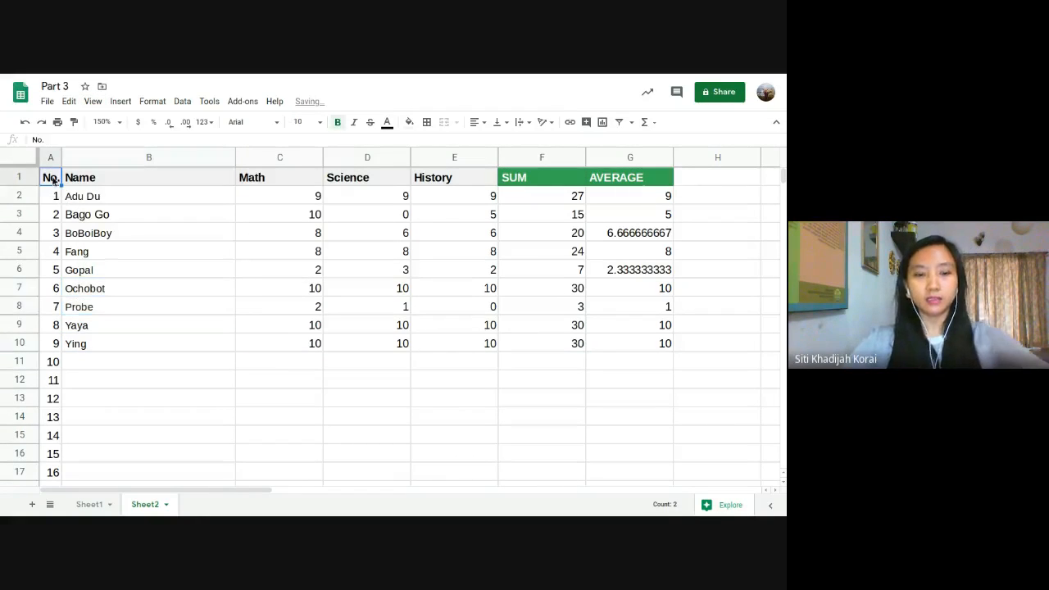
Switch to the Smart Admin for Teachers presentation in Google Slides and review the Freeze and Sort by Column slides
mouse_move(124, 76)
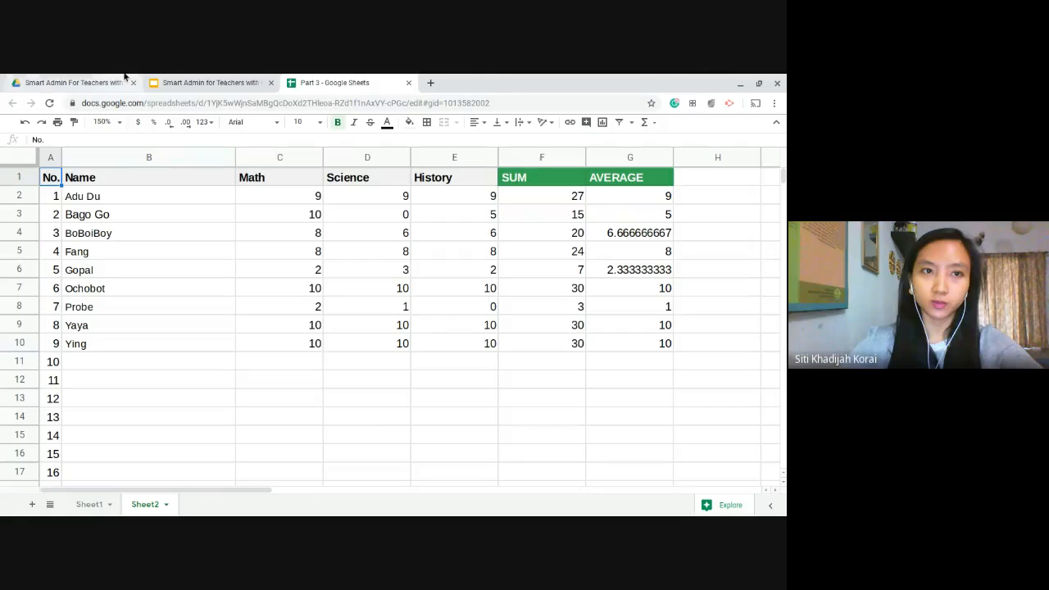
left_click(209, 82)
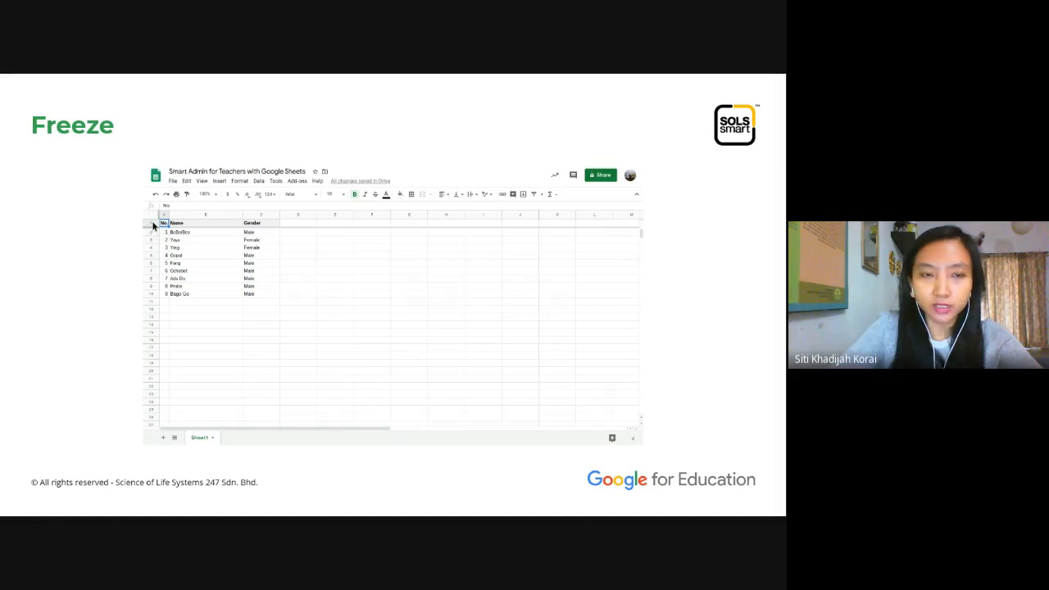
left_click(246, 271)
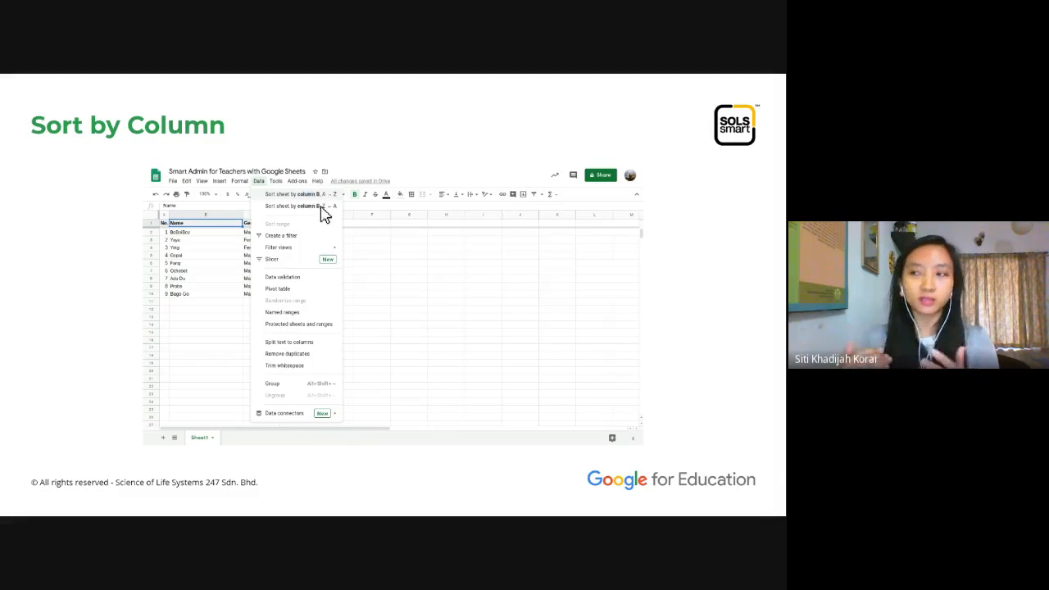
key("Right")
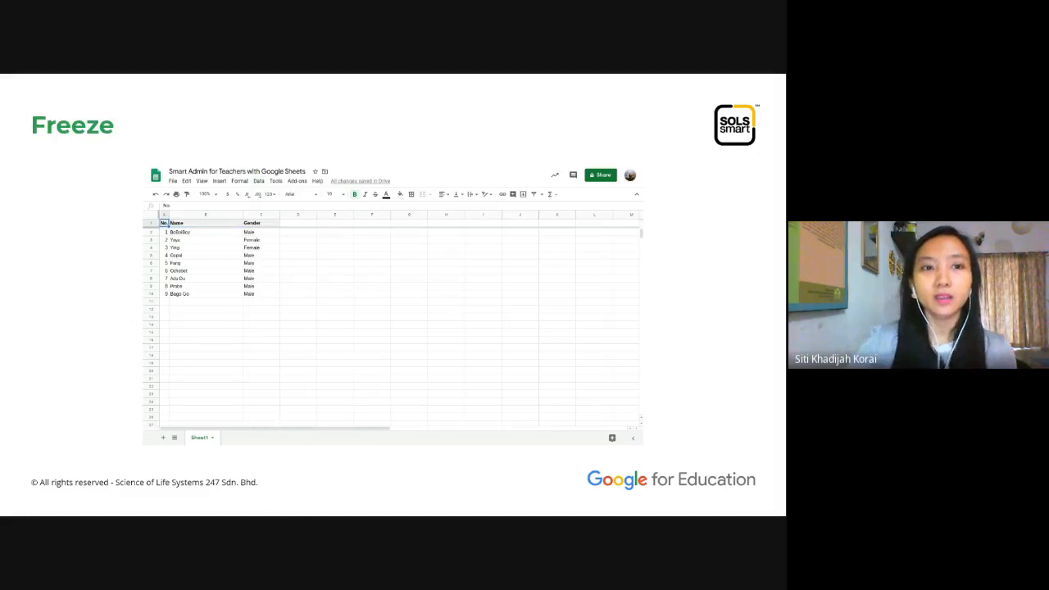
key("Left")
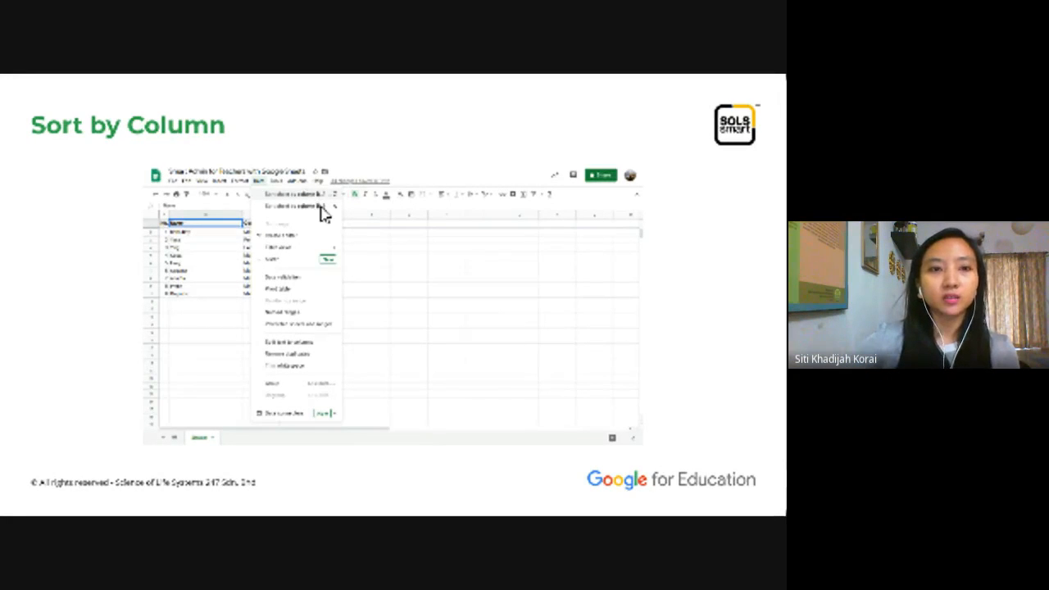
Return to the Part 3 spreadsheet and compare the students' names with their Math scores, particularly in rows 6 and 8
left_click(344, 80)
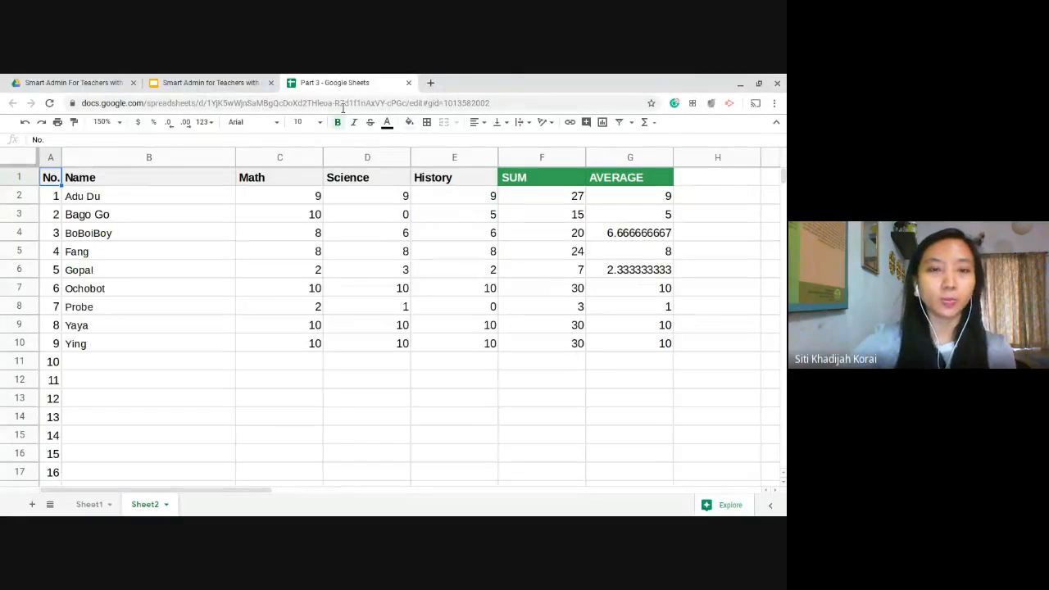
left_click(136, 201)
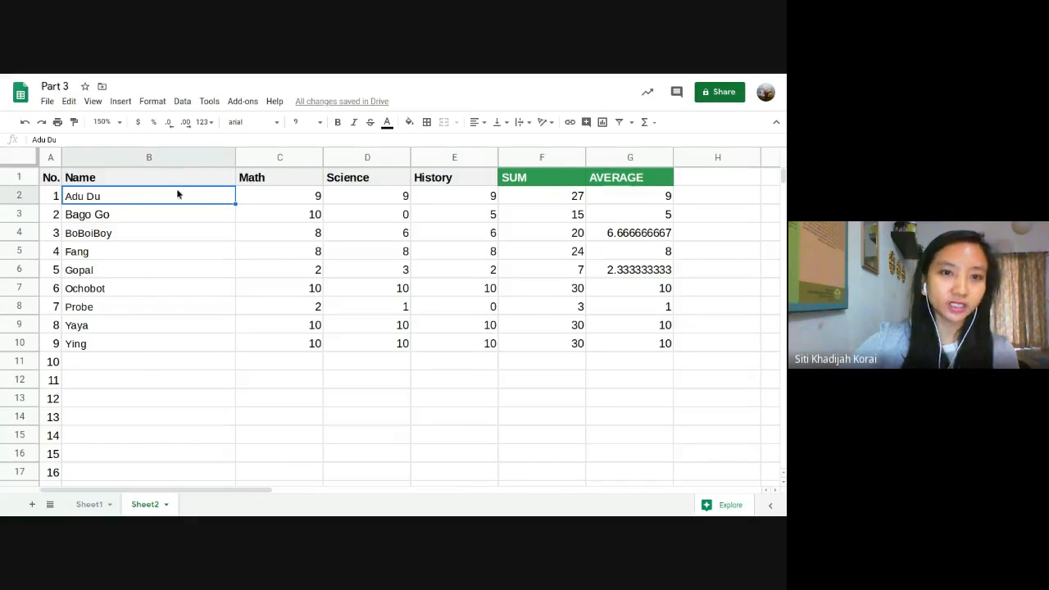
left_click(254, 193)
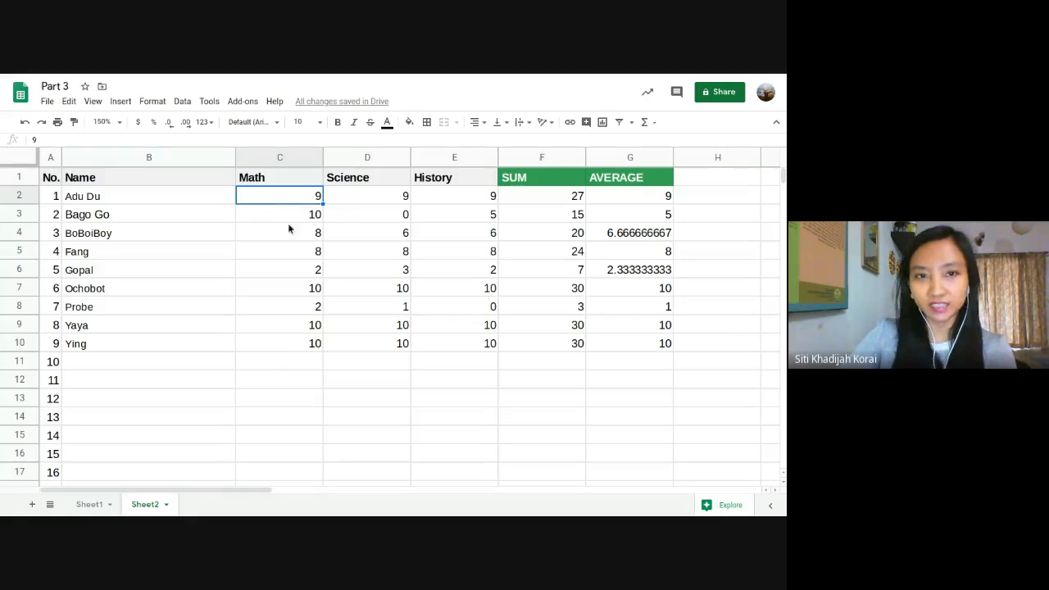
left_click_drag(286, 199, 293, 365)
left_click(297, 348)
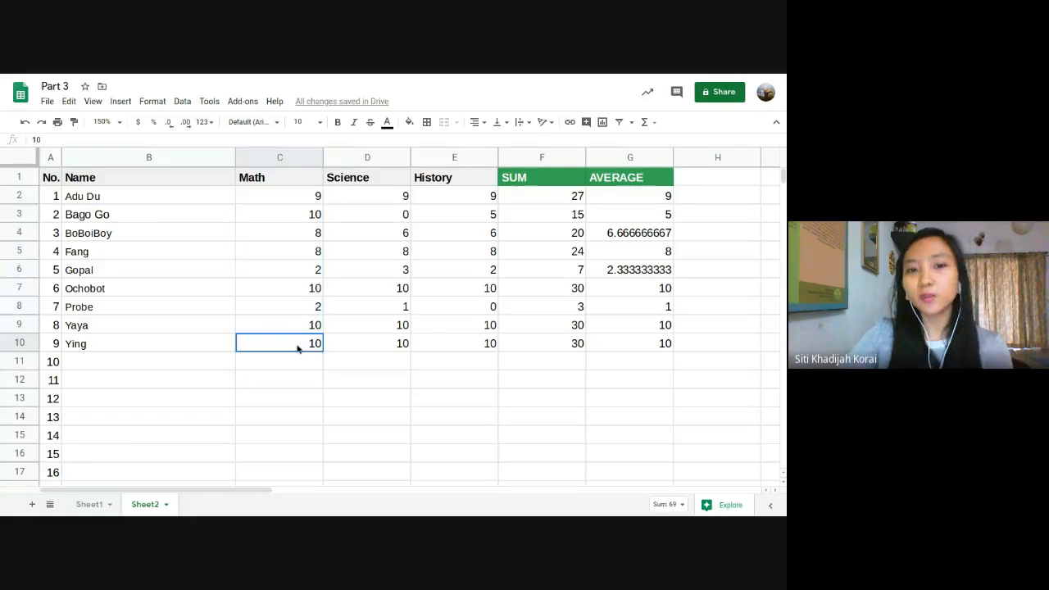
left_click(136, 200)
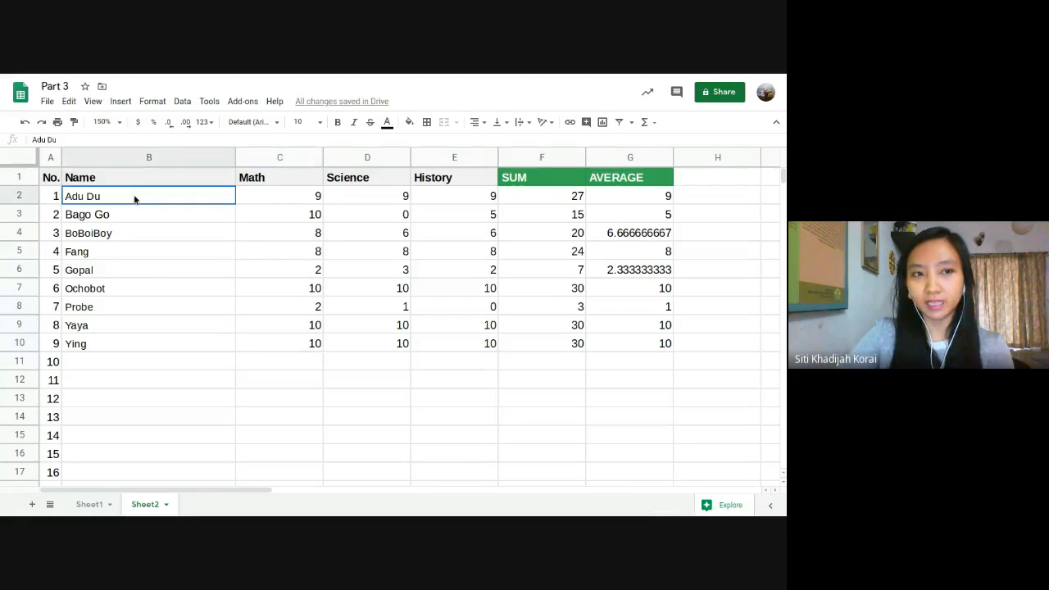
left_click_drag(300, 198, 315, 353)
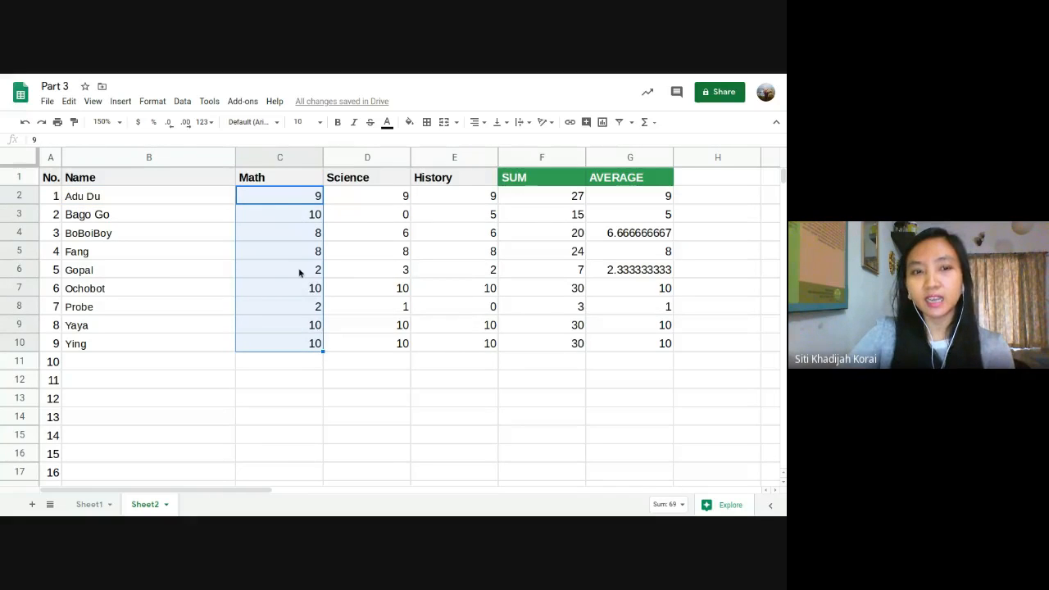
left_click(298, 272)
left_click(149, 271)
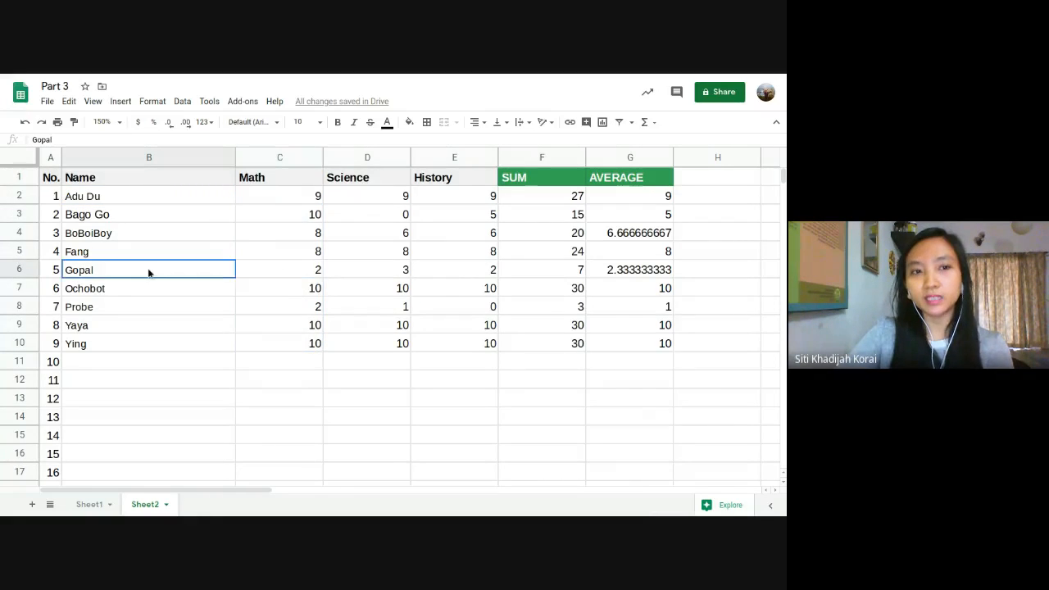
left_click(264, 275, "shift")
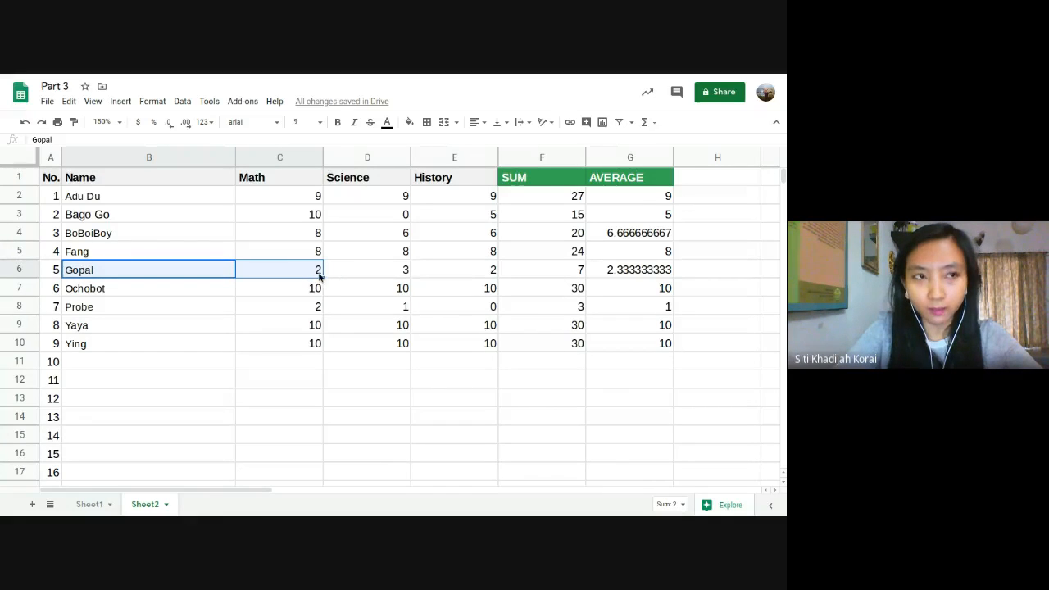
left_click(192, 307)
left_click(303, 308, "shift")
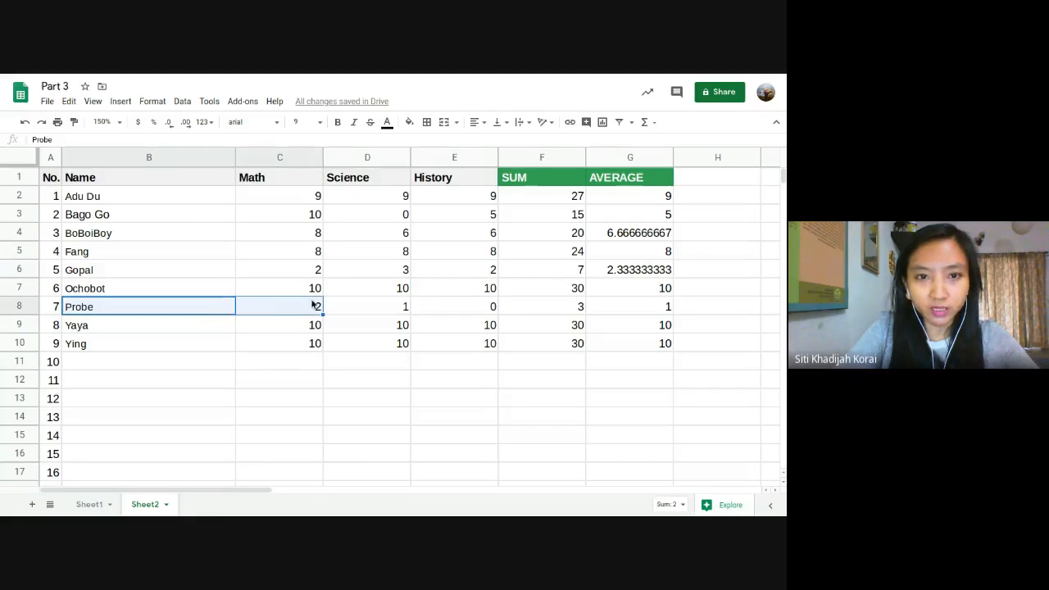
Examine the Math scores in C2:C10 alongside the names in B2:B10 and the header row
left_click(307, 197)
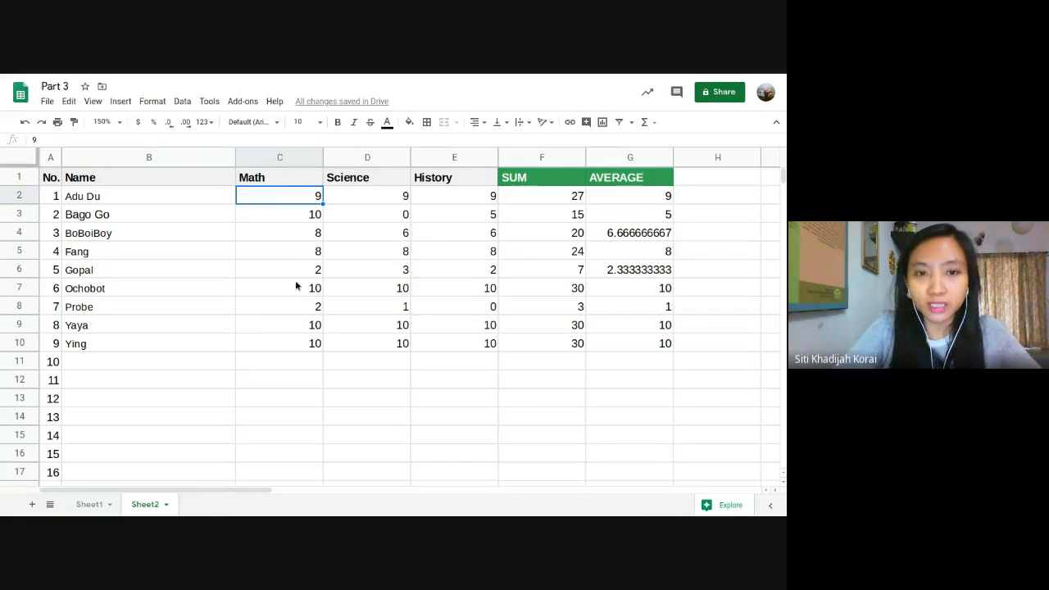
left_click(300, 344)
left_click(285, 206)
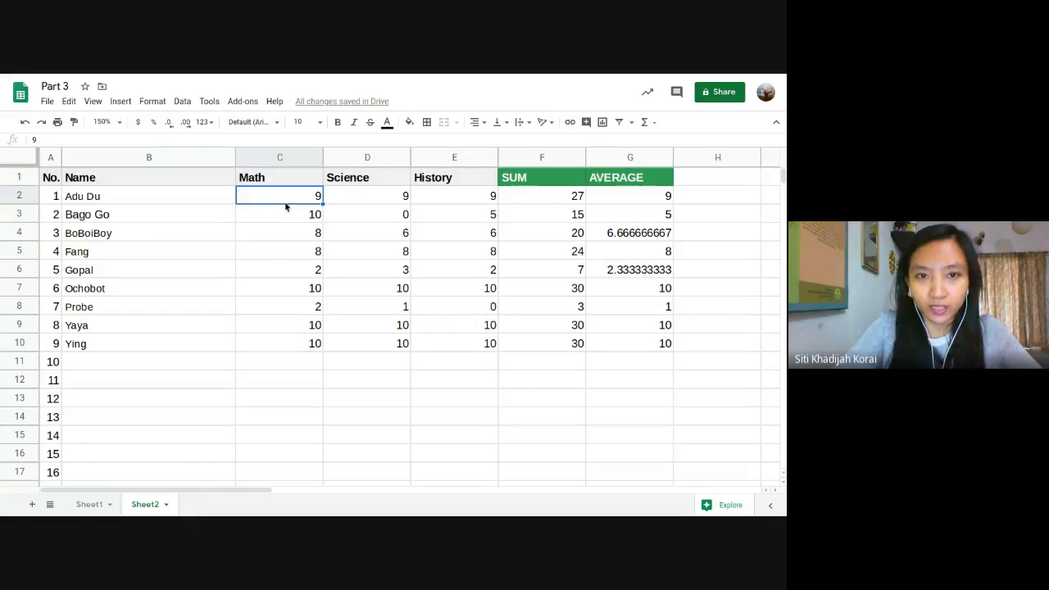
left_click_drag(293, 199, 286, 344)
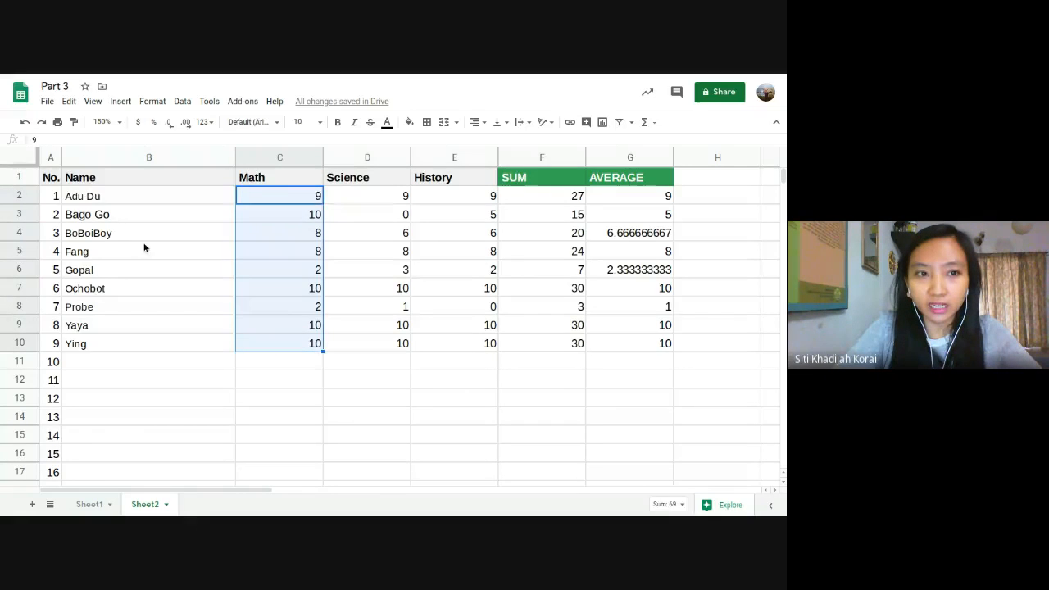
left_click_drag(144, 196, 231, 344)
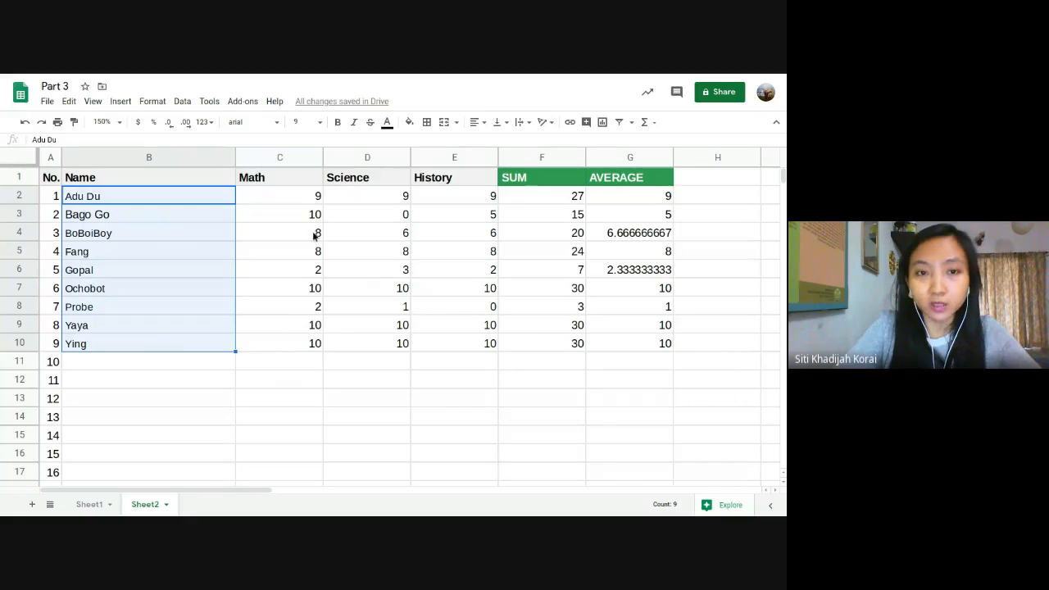
left_click_drag(304, 199, 308, 346)
left_click(301, 199)
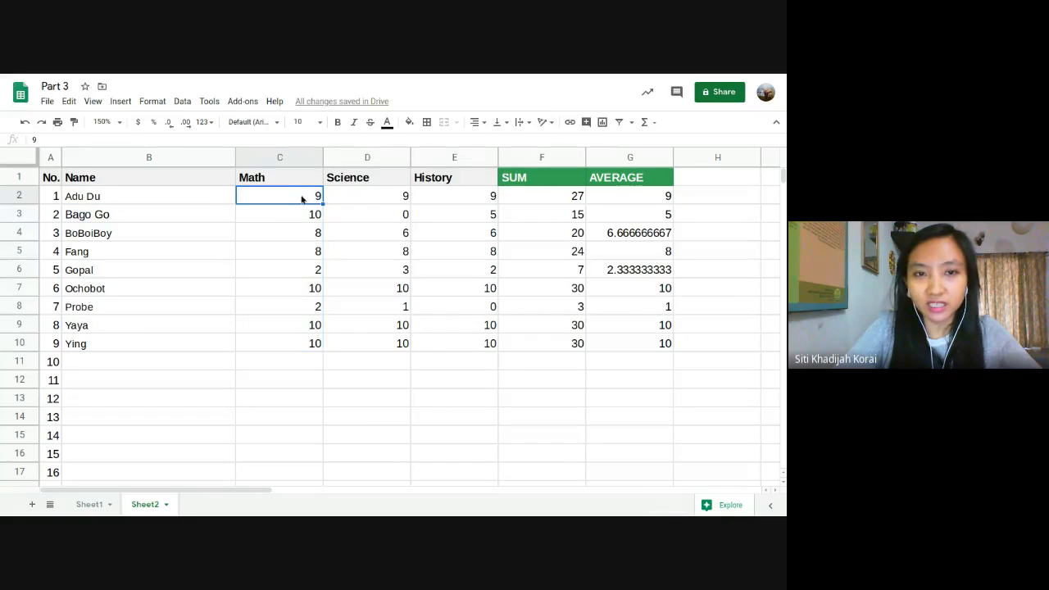
left_click_drag(301, 199, 311, 347)
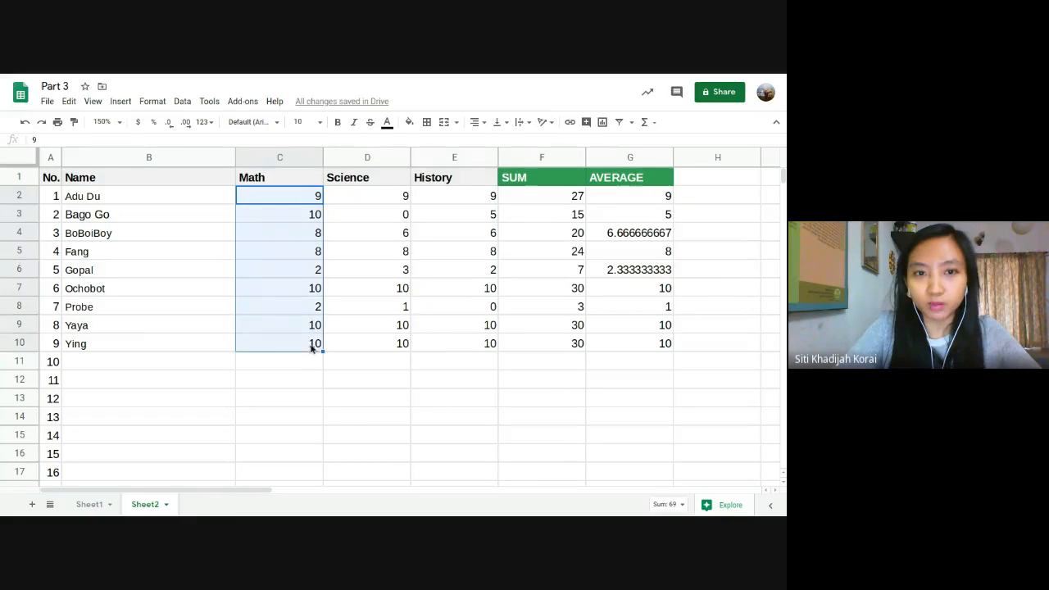
left_click(331, 215)
left_click(300, 216)
left_click(299, 235)
left_click(314, 273)
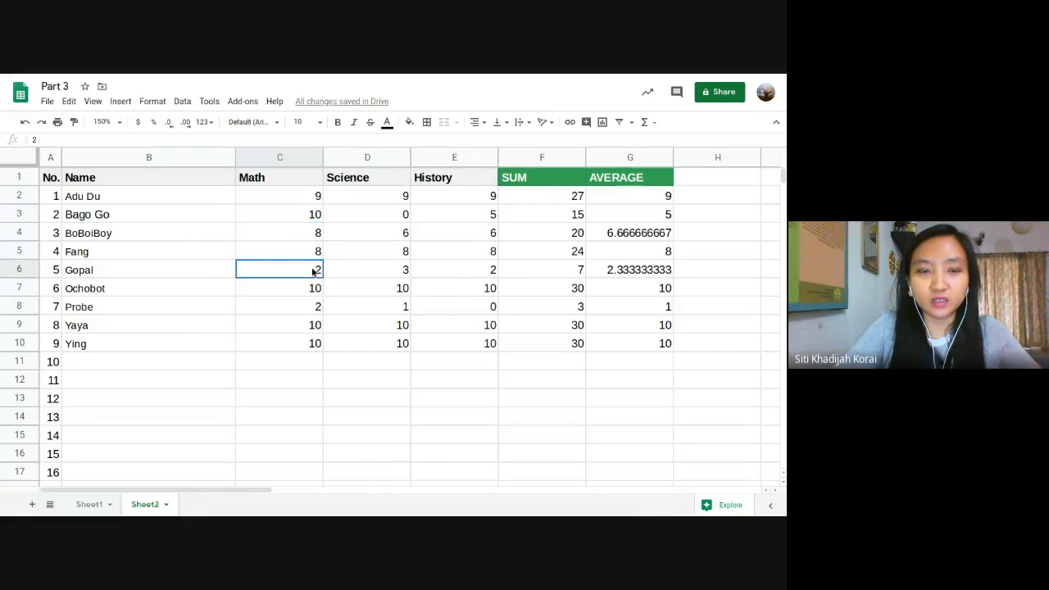
left_click_drag(293, 198, 294, 346)
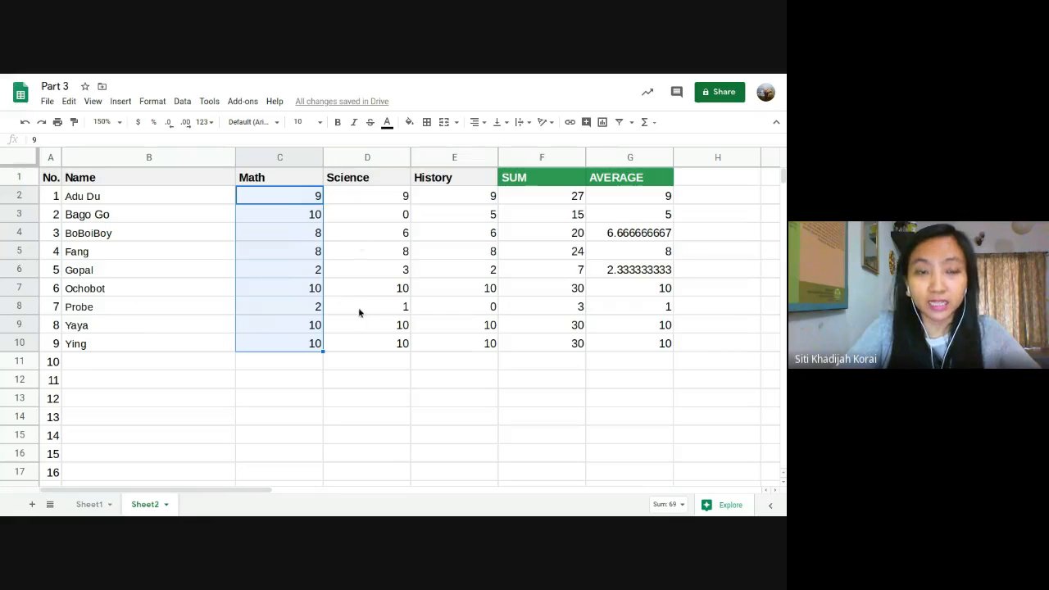
left_click(167, 212)
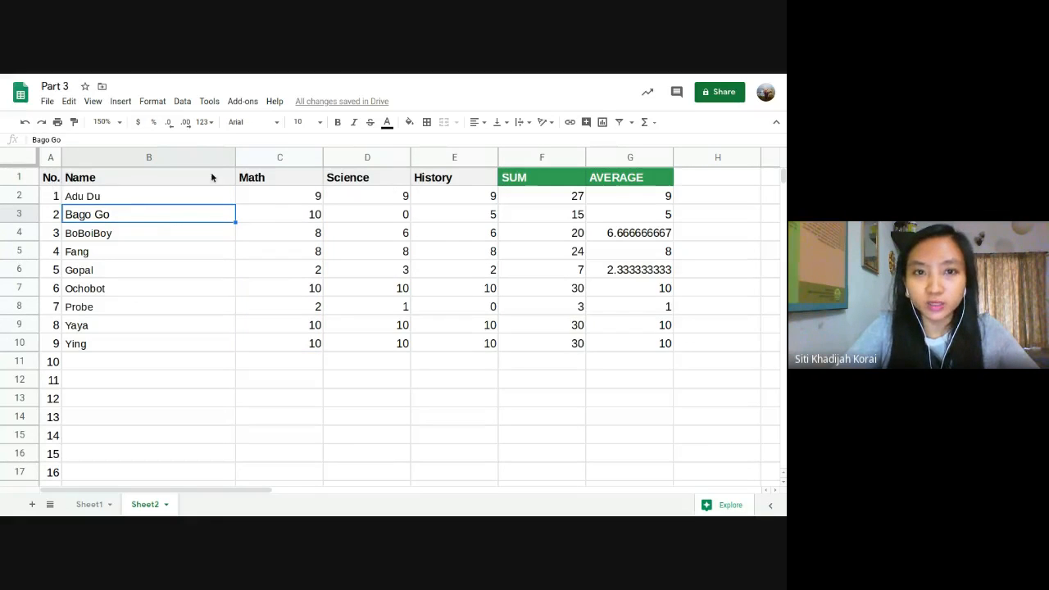
left_click(19, 177)
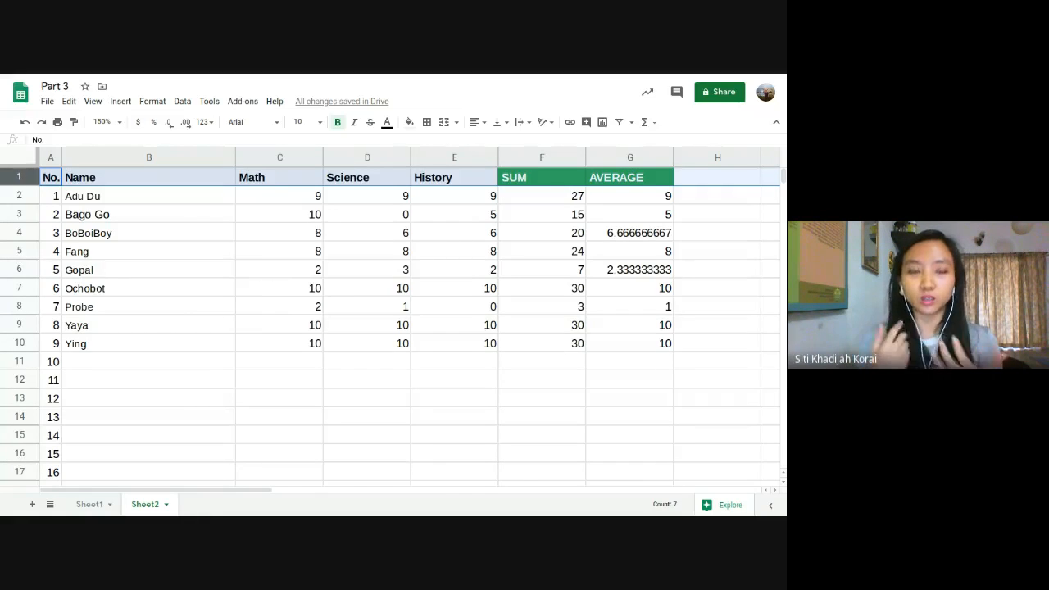
left_click(282, 194)
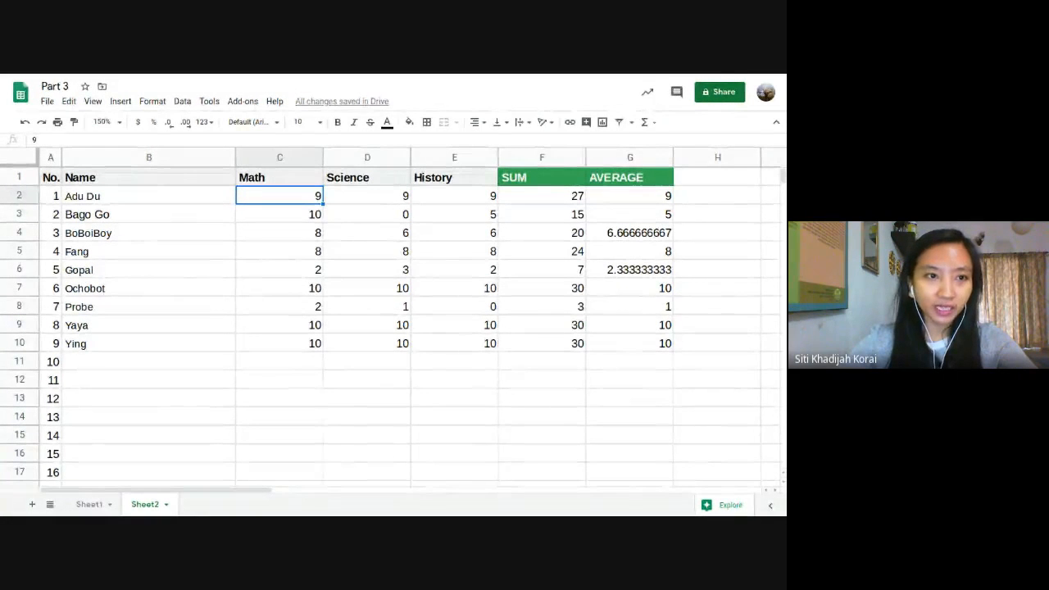
Sort the whole sheet by the Math scores in column C, A to Z, without freezing the header row
left_click(297, 182)
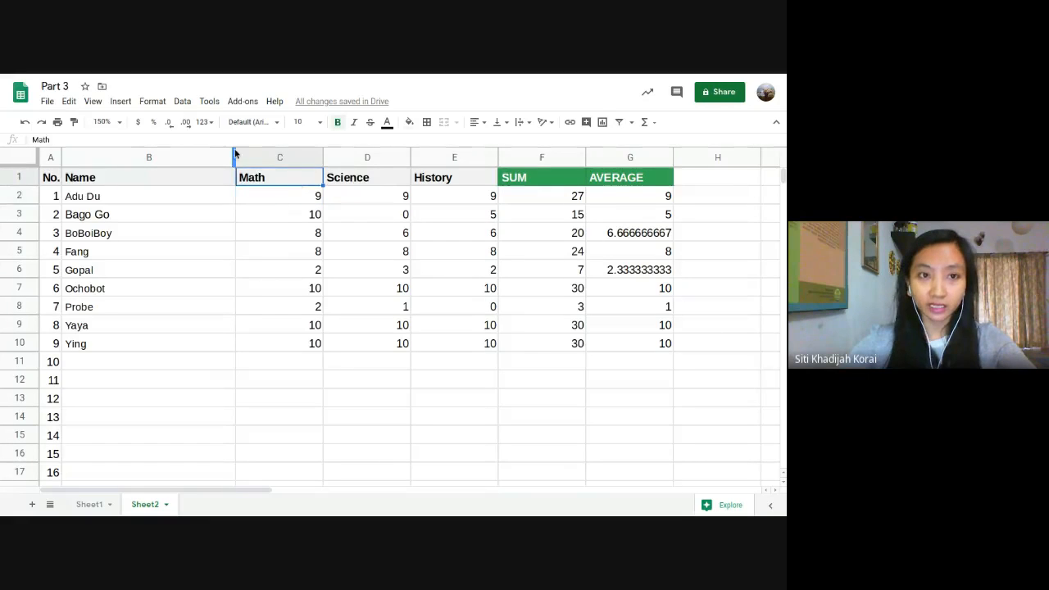
left_click(184, 100)
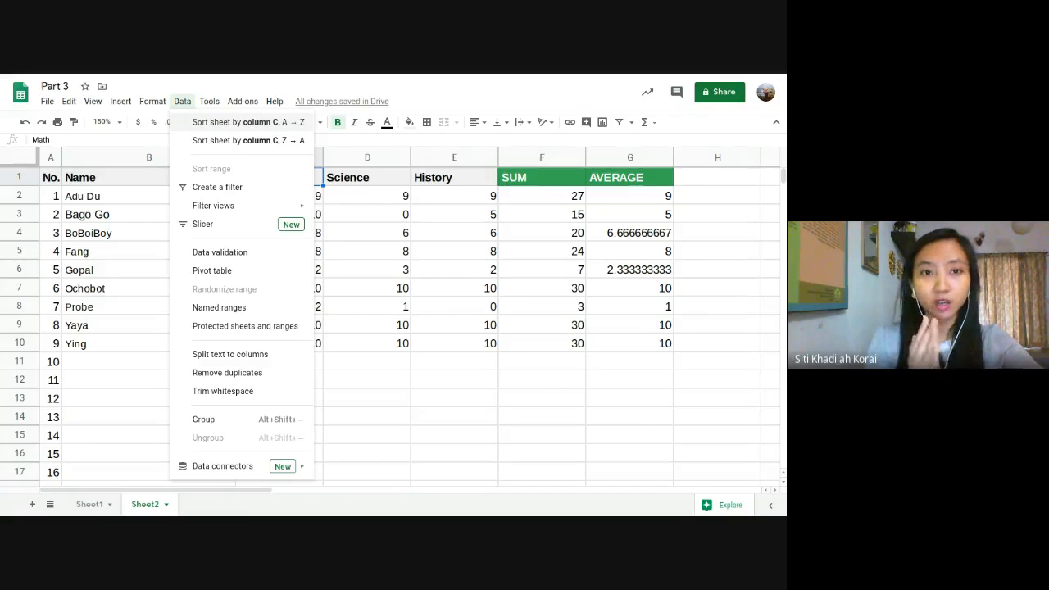
left_click(365, 251)
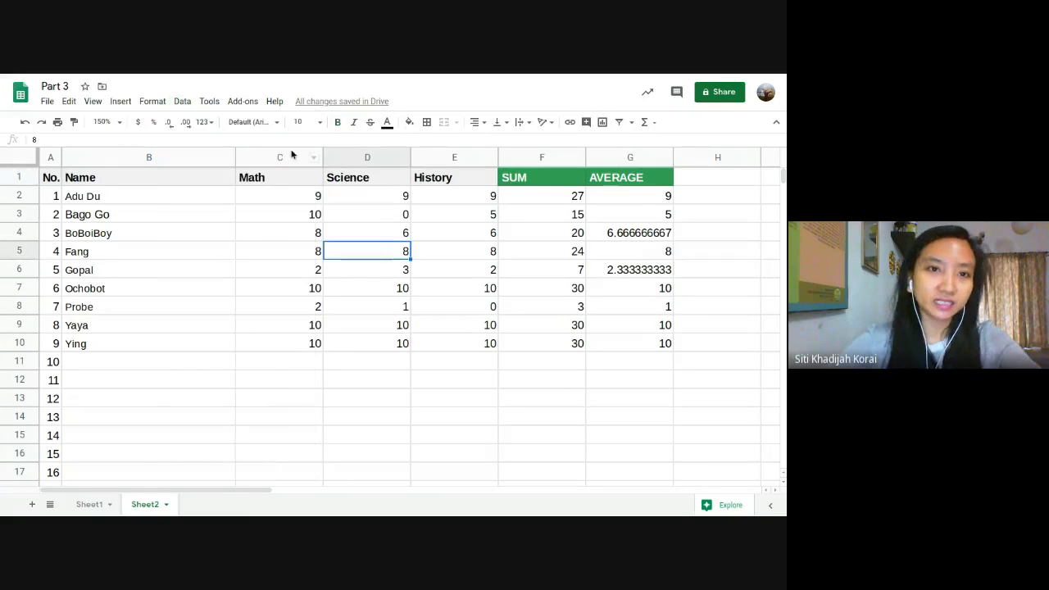
left_click(294, 156)
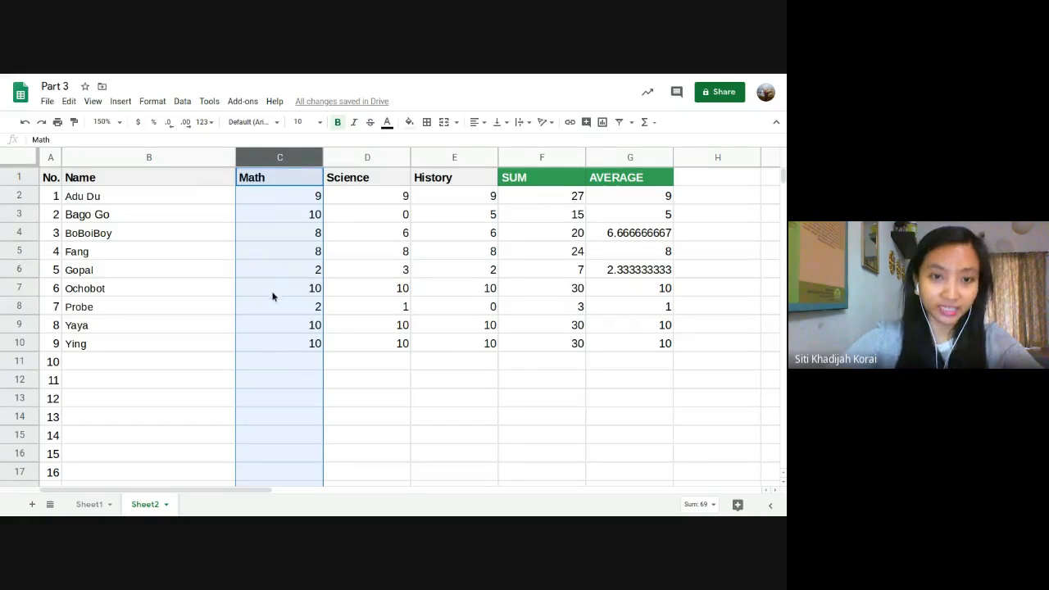
left_click(183, 102)
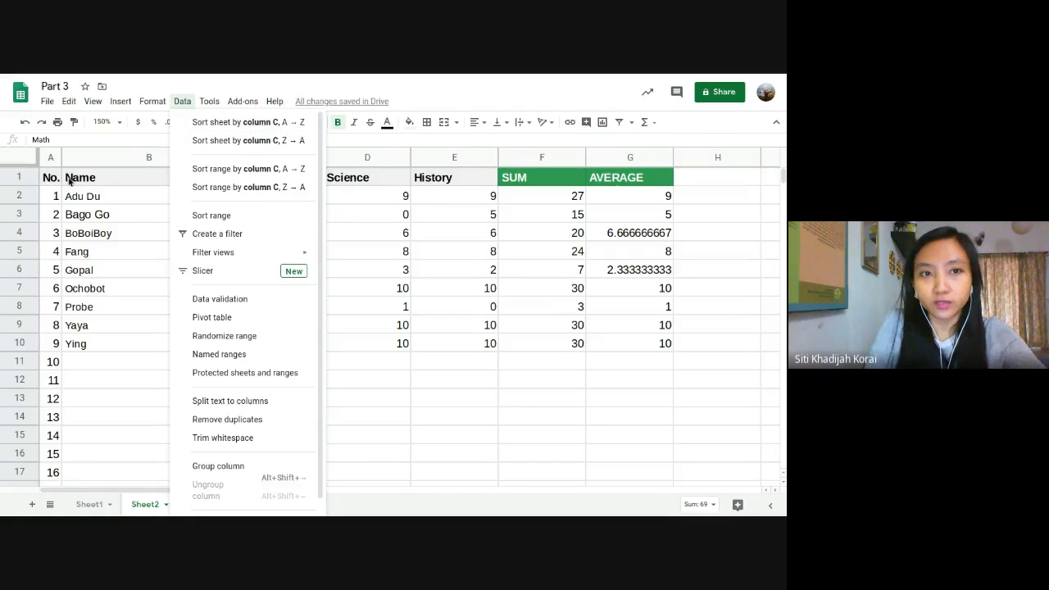
left_click(279, 122)
left_click(285, 345)
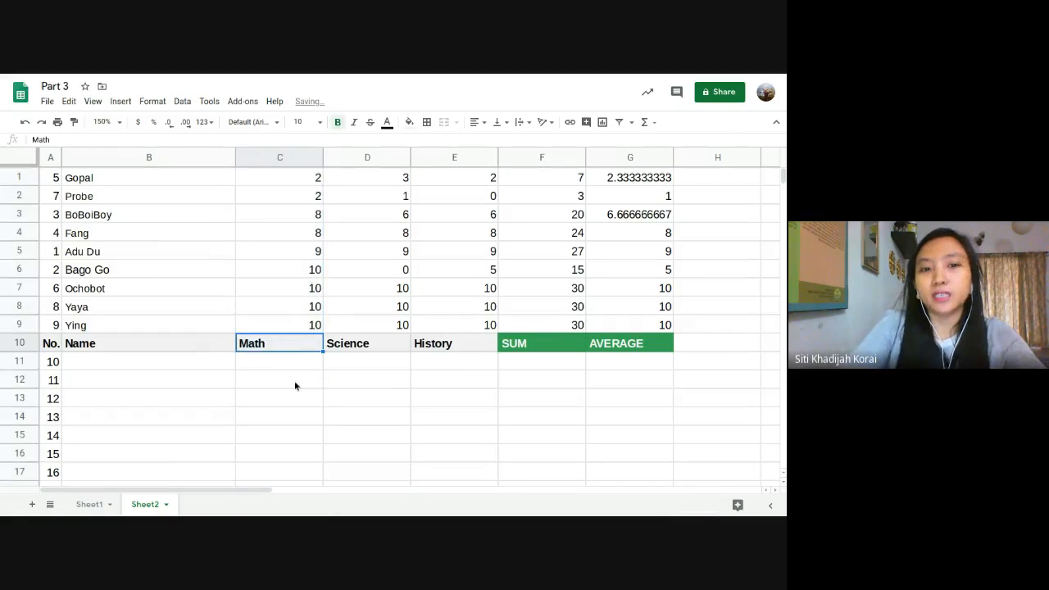
Select the header cells from No. to AVERAGE, and undo the sort by column C
key("Up")
key("Down")
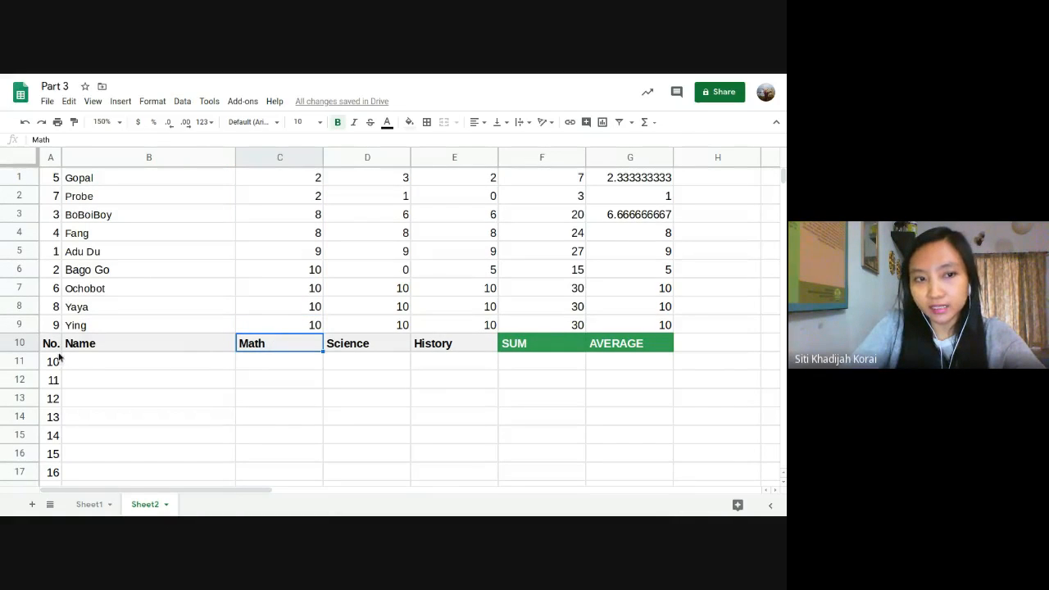
left_click_drag(55, 353, 628, 350)
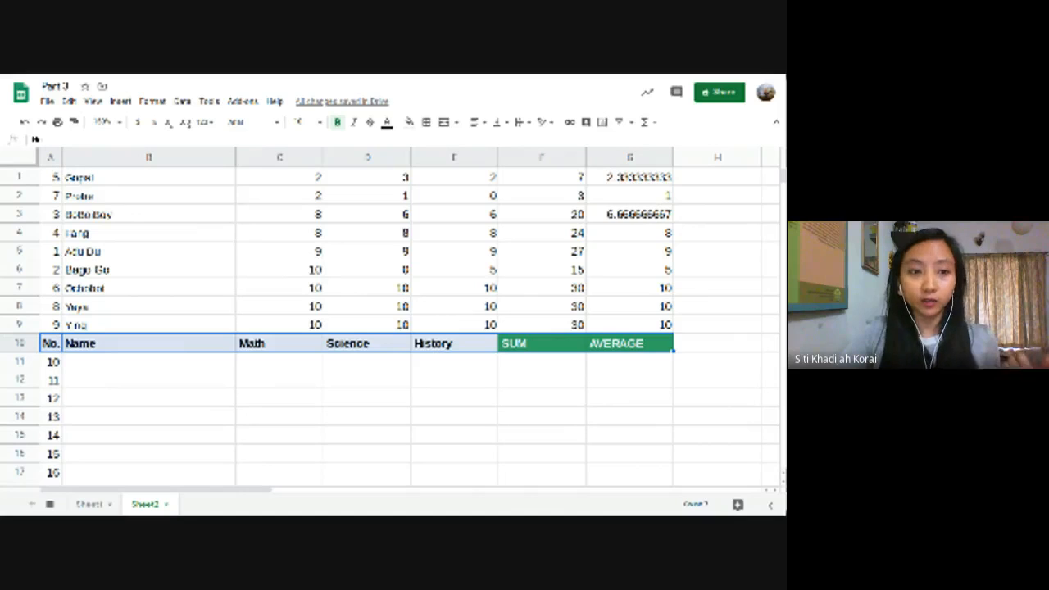
key("ctrl+z")
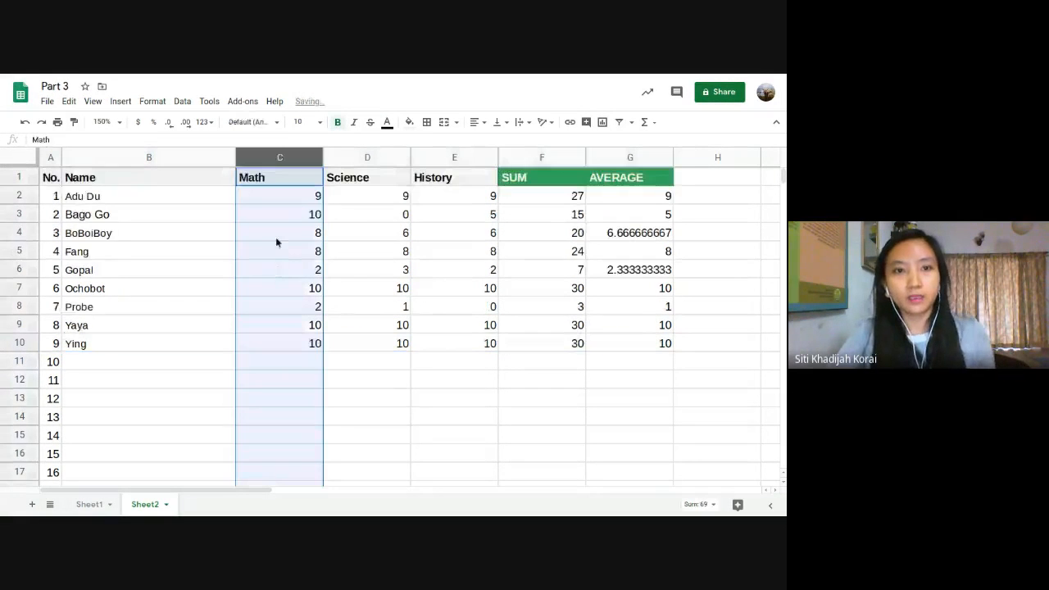
left_click(360, 215)
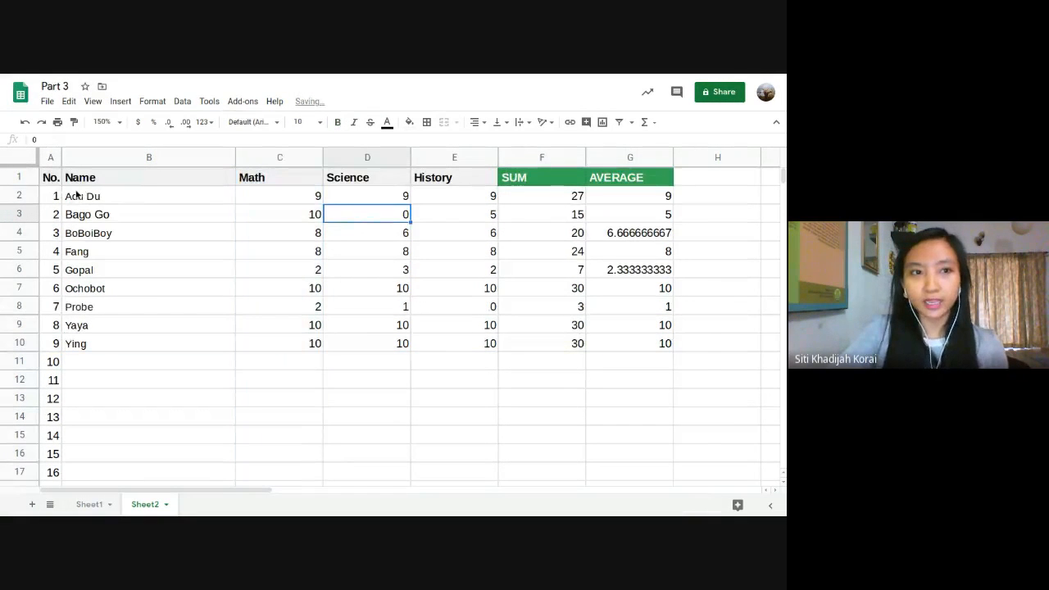
Freeze row 1 of Sheet2, which holds the table headers
left_click(18, 178)
left_click(92, 101)
mouse_move(164, 122)
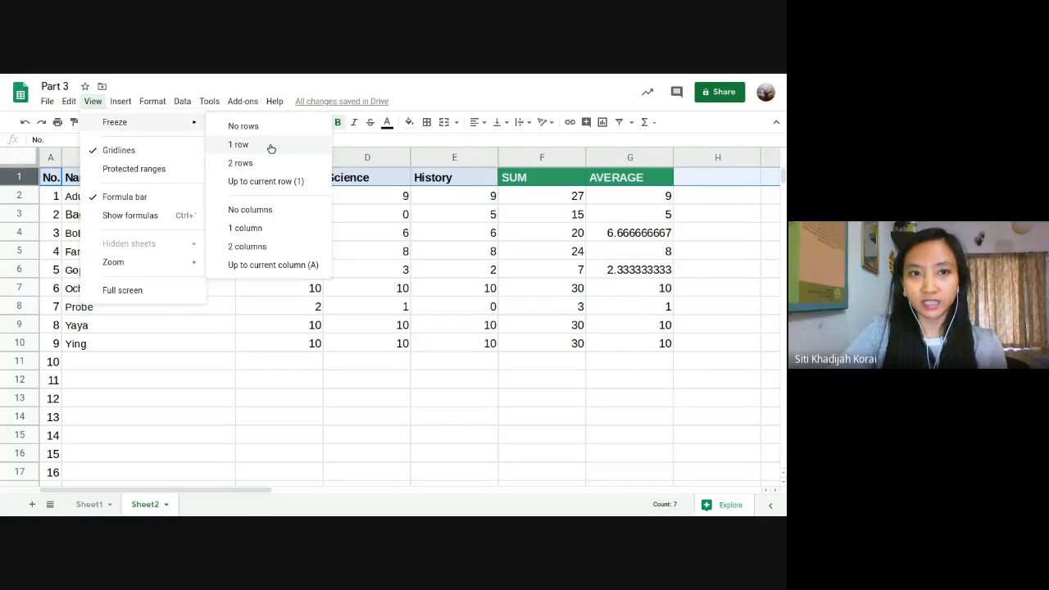
left_click(271, 146)
left_click(342, 257)
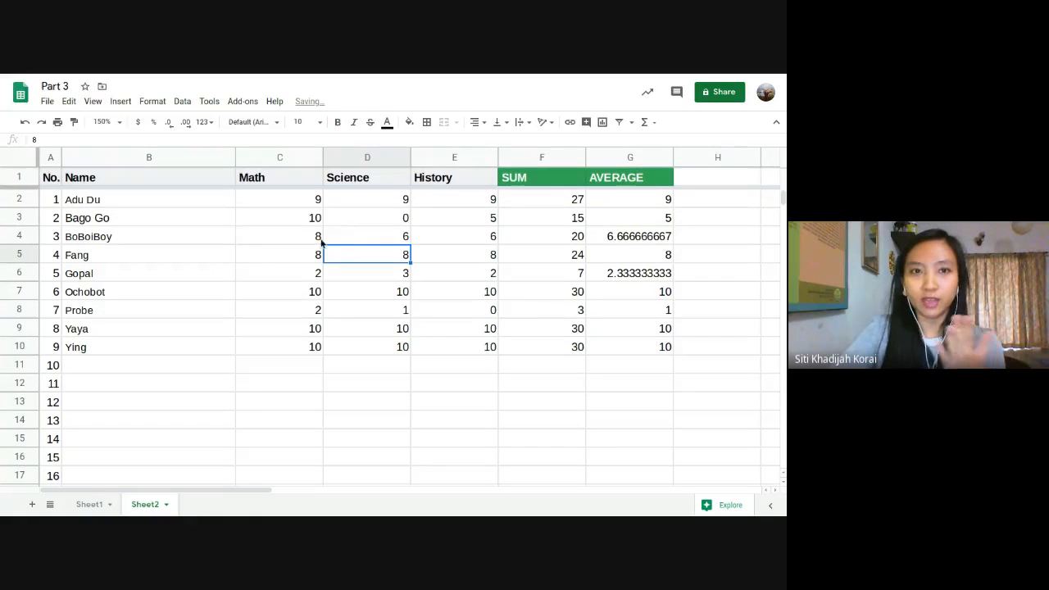
left_click(284, 206)
left_click(291, 163)
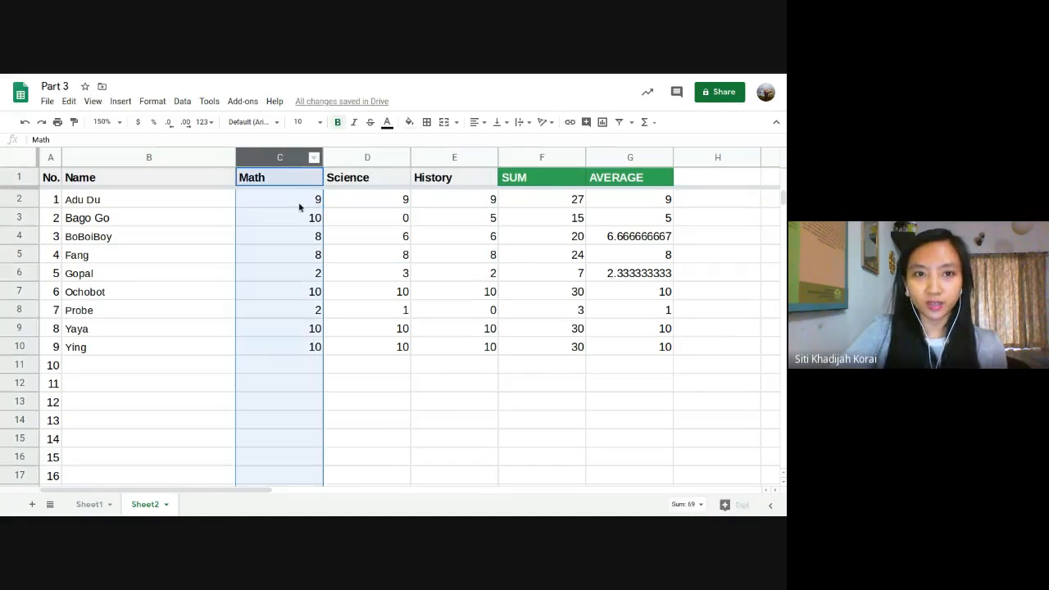
left_click(273, 214)
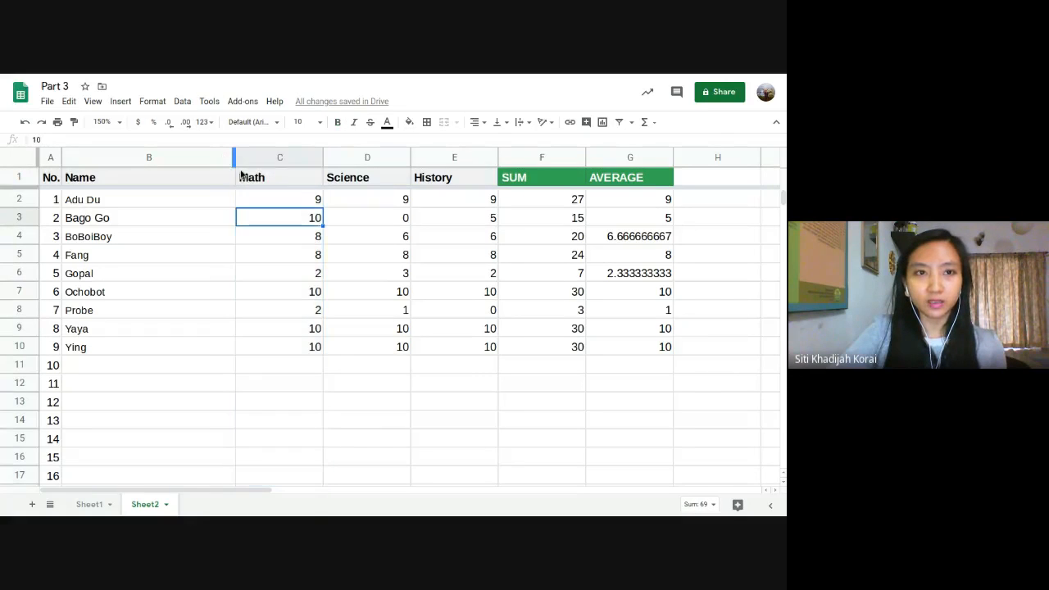
left_click(182, 101)
mouse_move(197, 105)
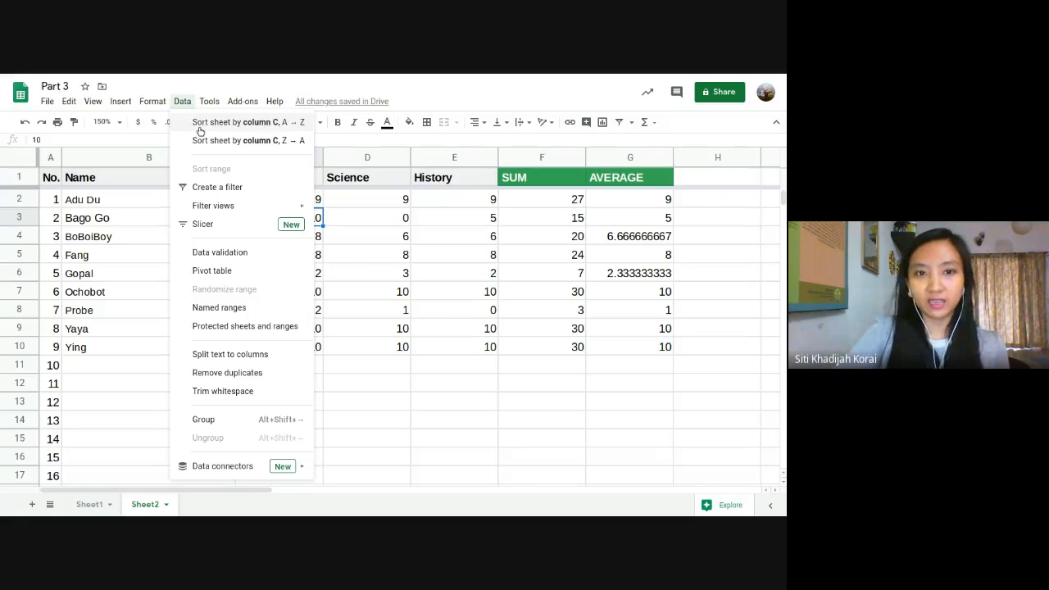
left_click(409, 282)
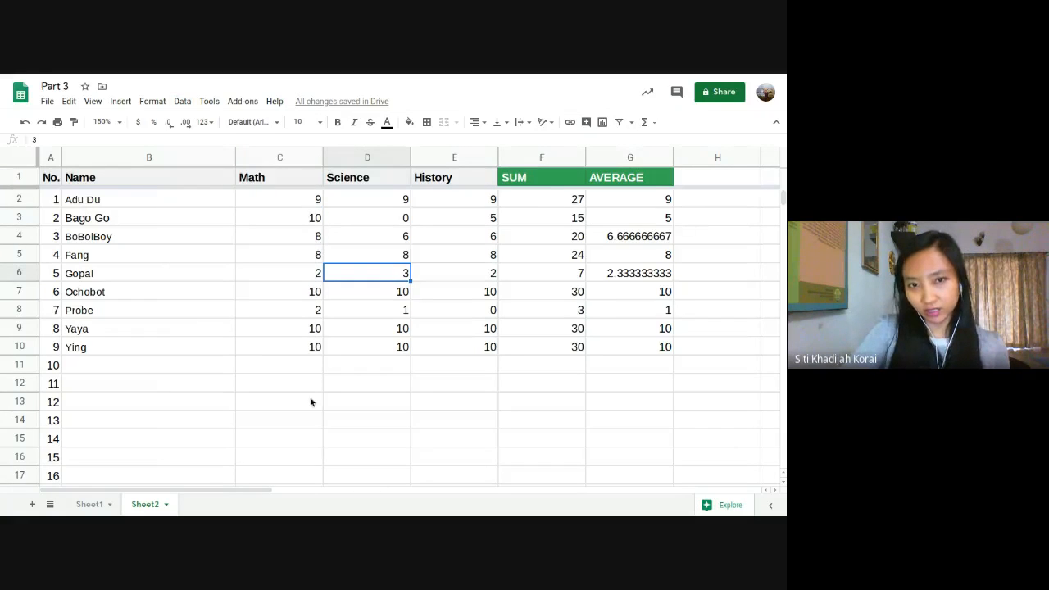
Sort the sheet by the Math scores in column C, A to Z, starting from cell C2
left_click(305, 202)
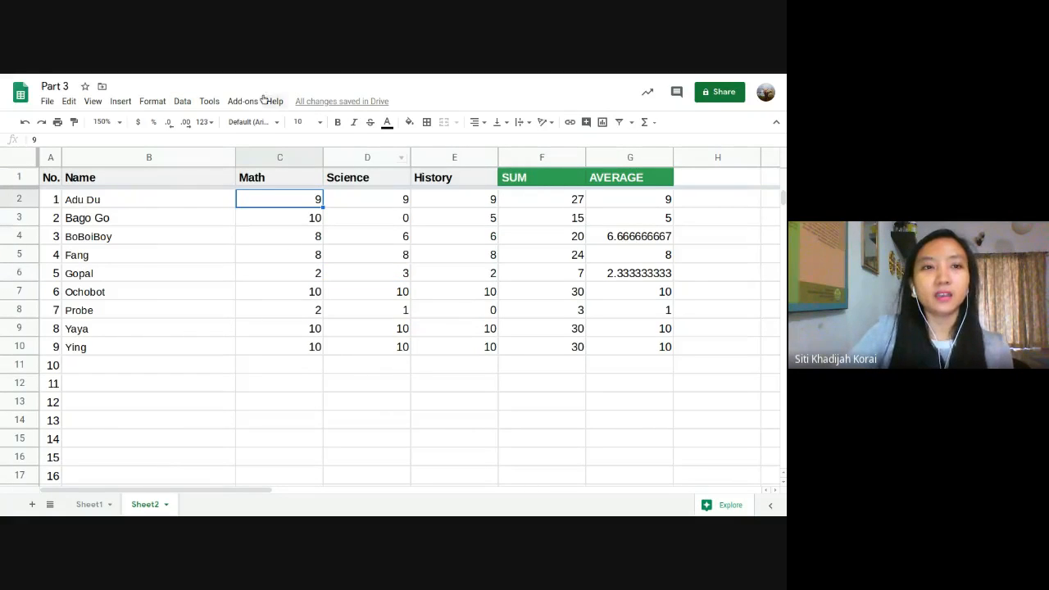
left_click(182, 101)
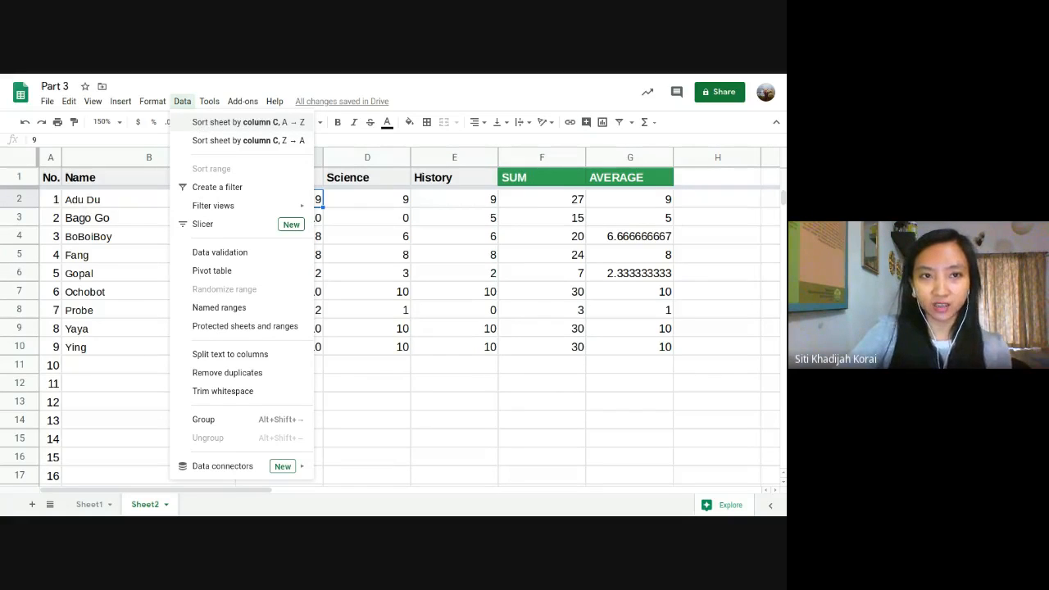
left_click(209, 124)
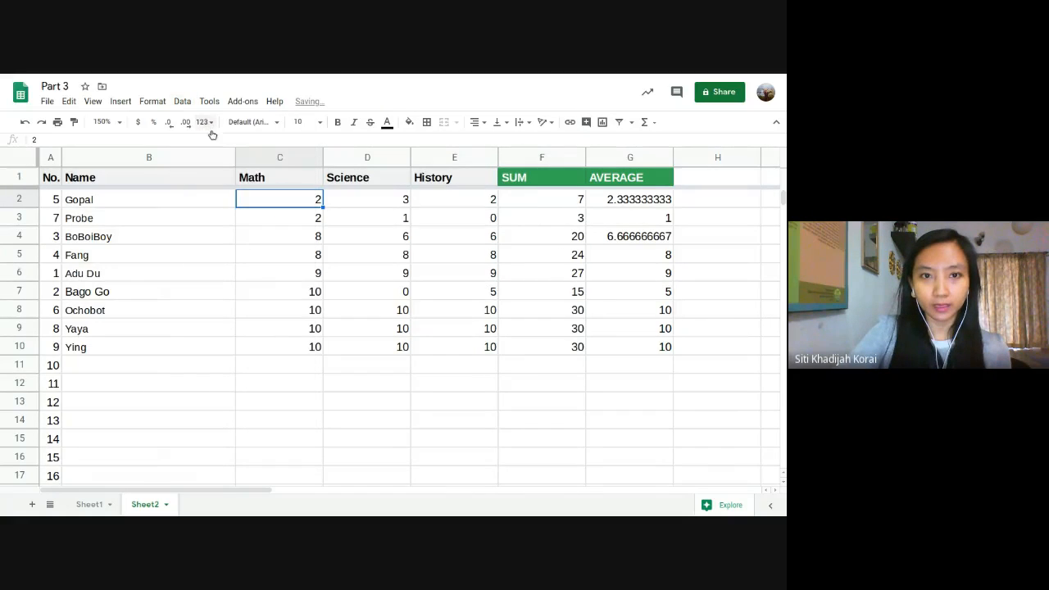
Review the order of the Math scores in C2:C10 and the A to Z and Z to A sheet-sorting options for column C
left_click(364, 295)
left_click_drag(303, 201, 297, 342)
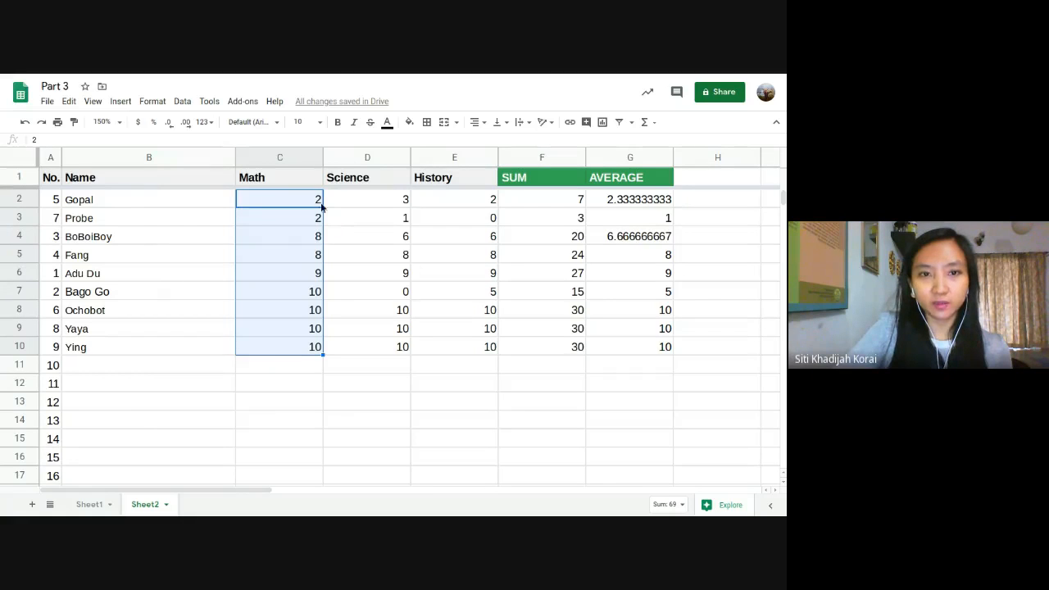
left_click(295, 369)
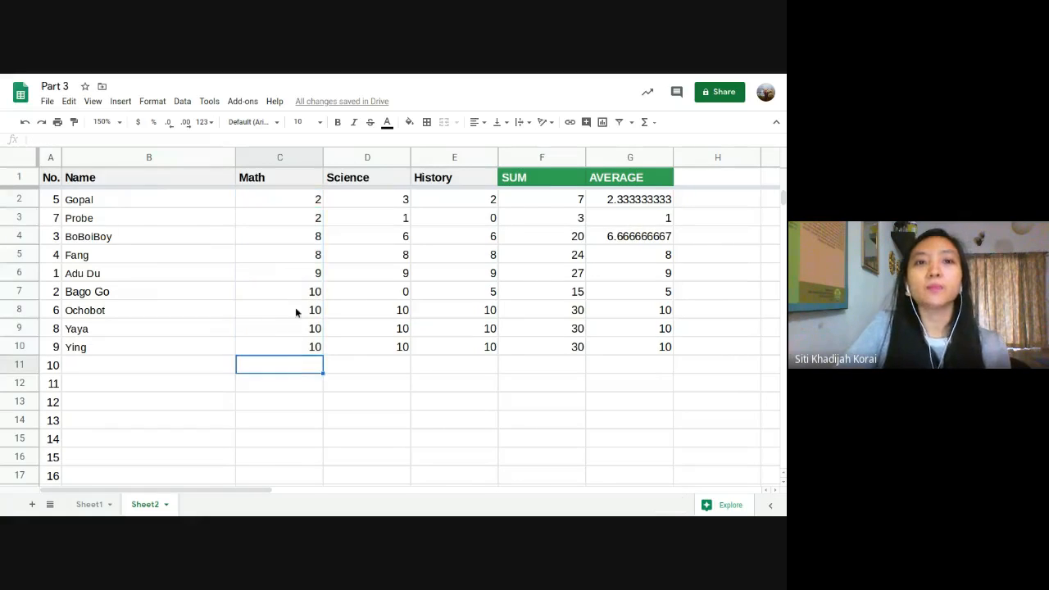
left_click(297, 202)
left_click(182, 101)
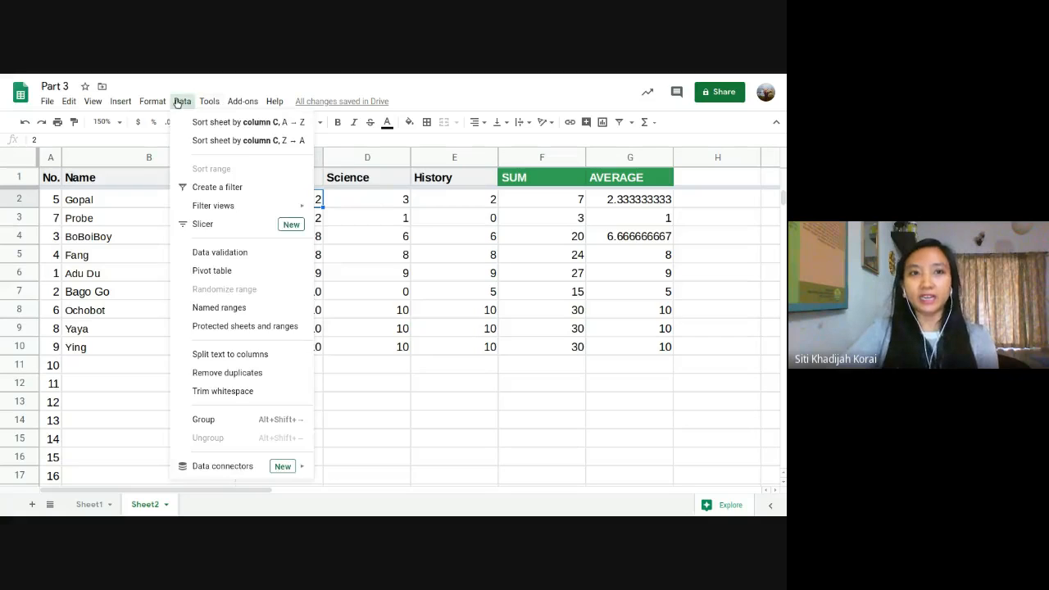
left_click(368, 299)
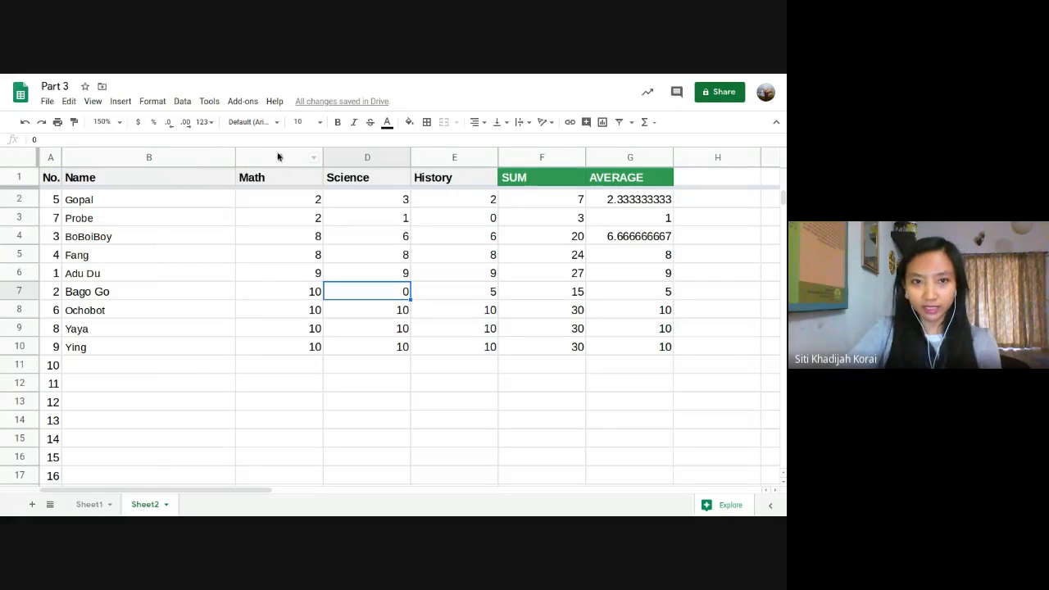
left_click(279, 220)
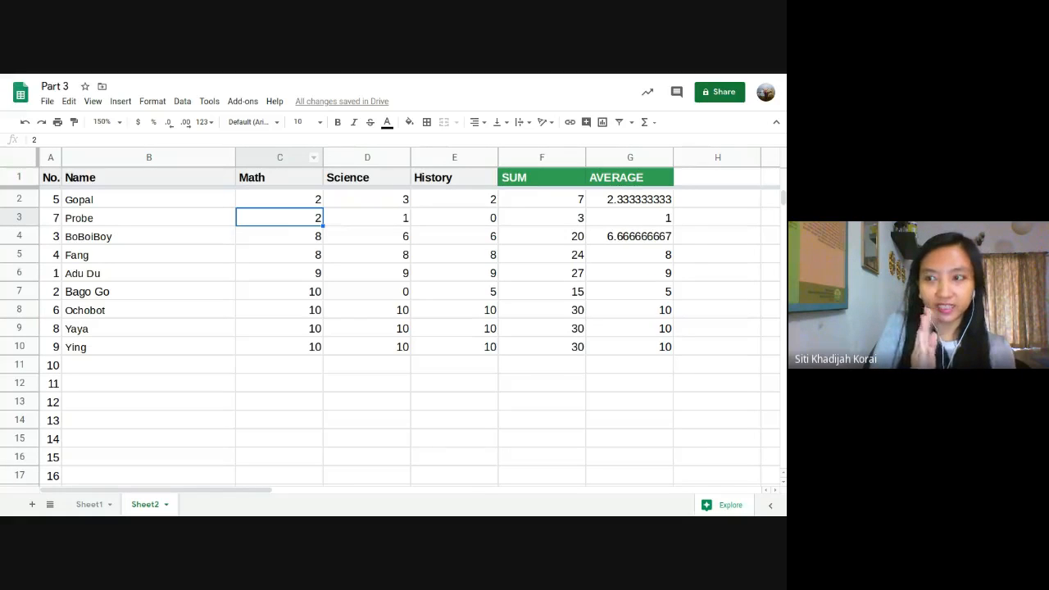
left_click(189, 102)
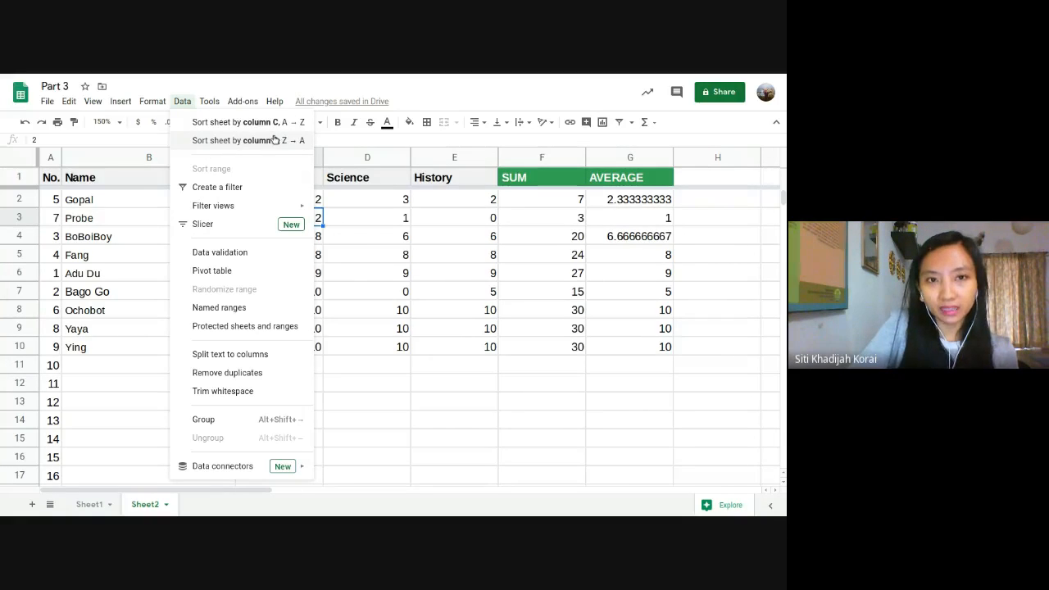
left_click(381, 215)
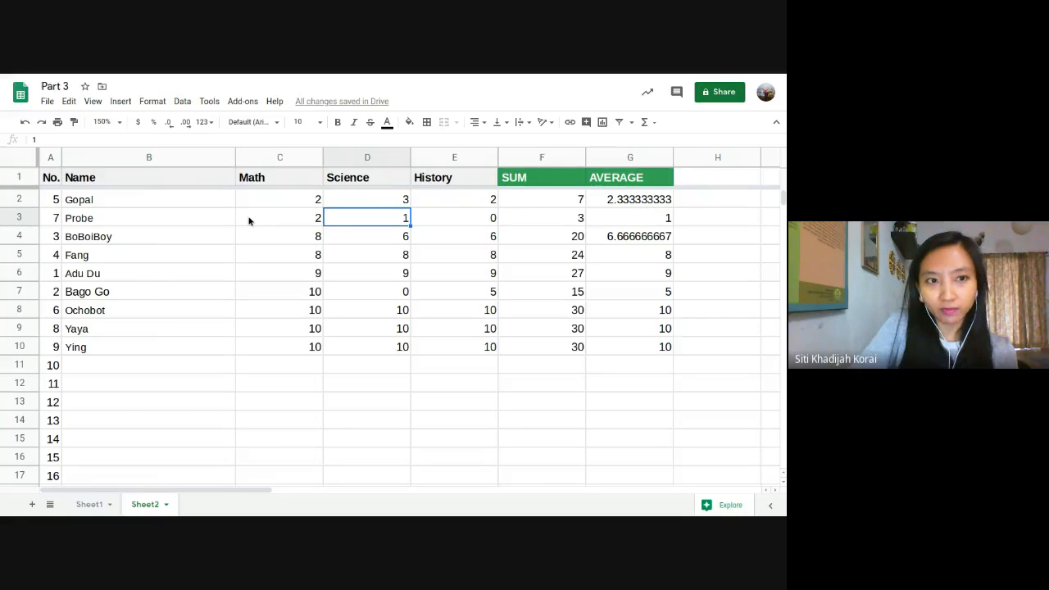
Compare the No. and Name entries with the sorted Math scores, and review the sheet-sorting options for column C again
left_click(134, 214)
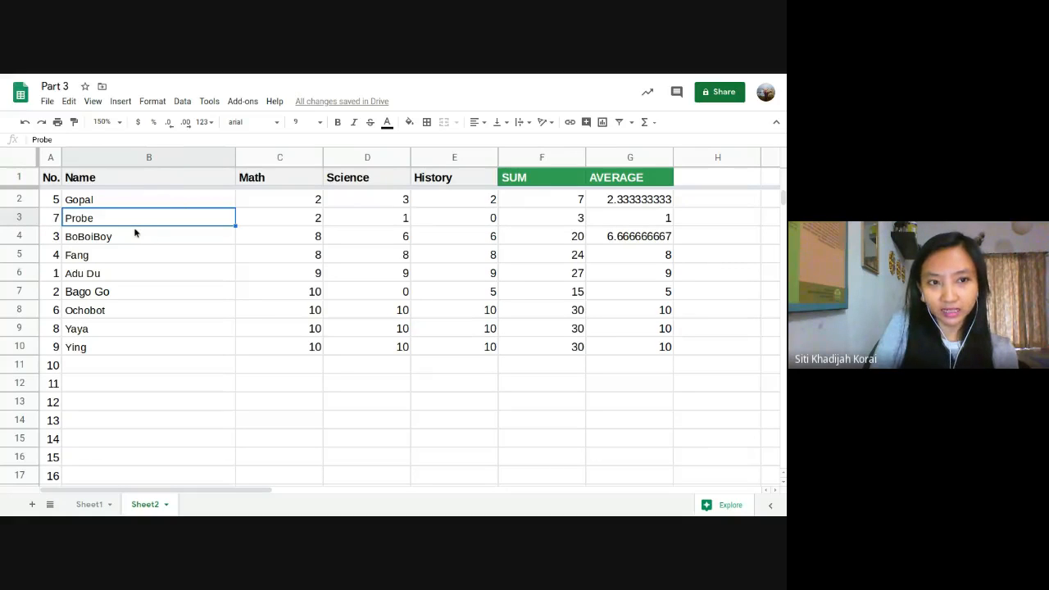
left_click(54, 275)
left_click(55, 298)
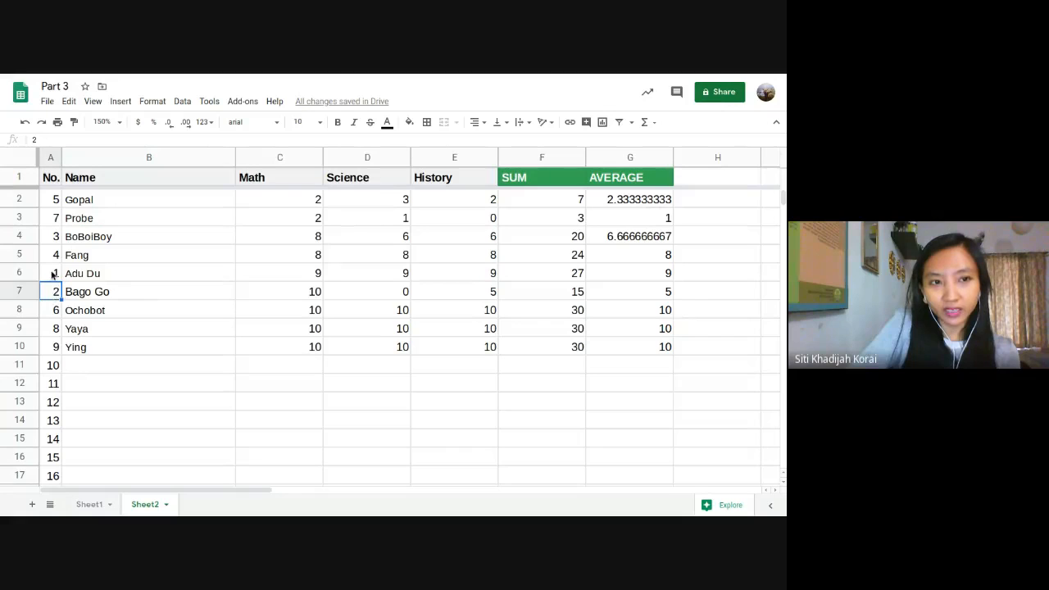
left_click(54, 273)
left_click(54, 298)
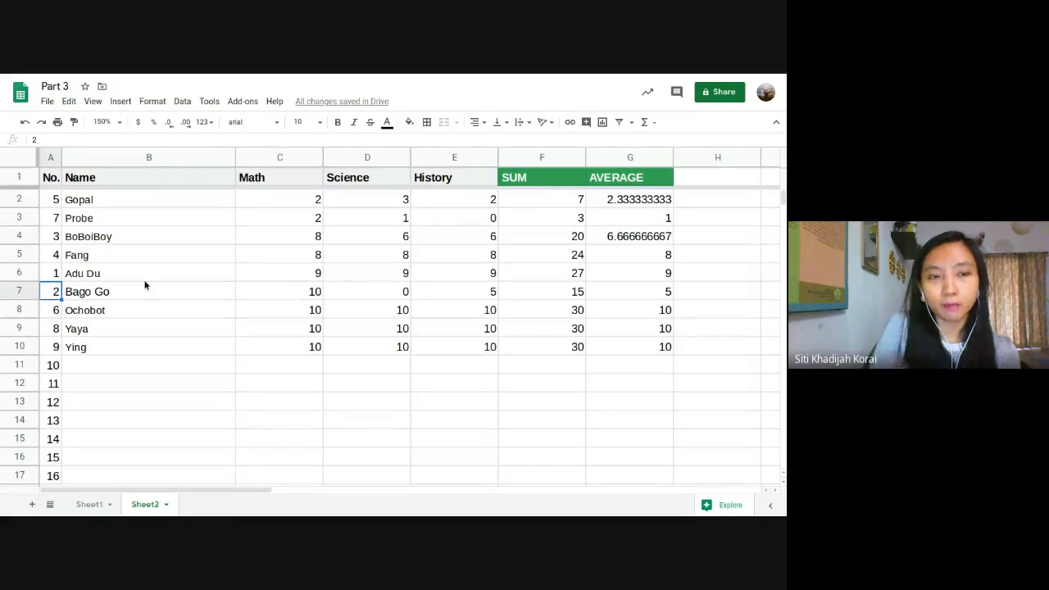
left_click(154, 238)
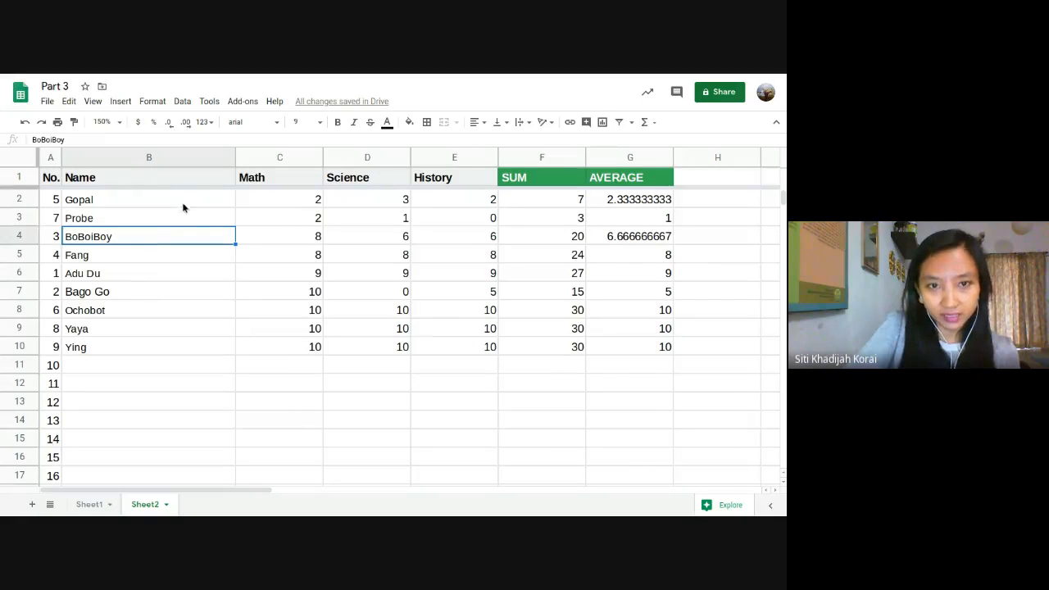
left_click_drag(280, 202, 295, 344)
left_click(318, 202)
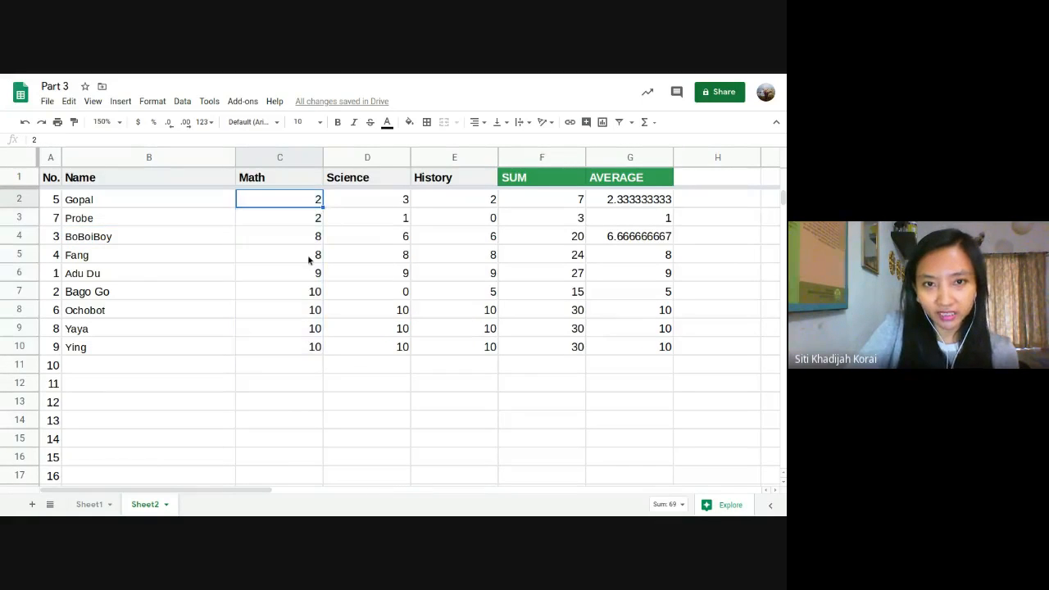
left_click(300, 328)
left_click(323, 214)
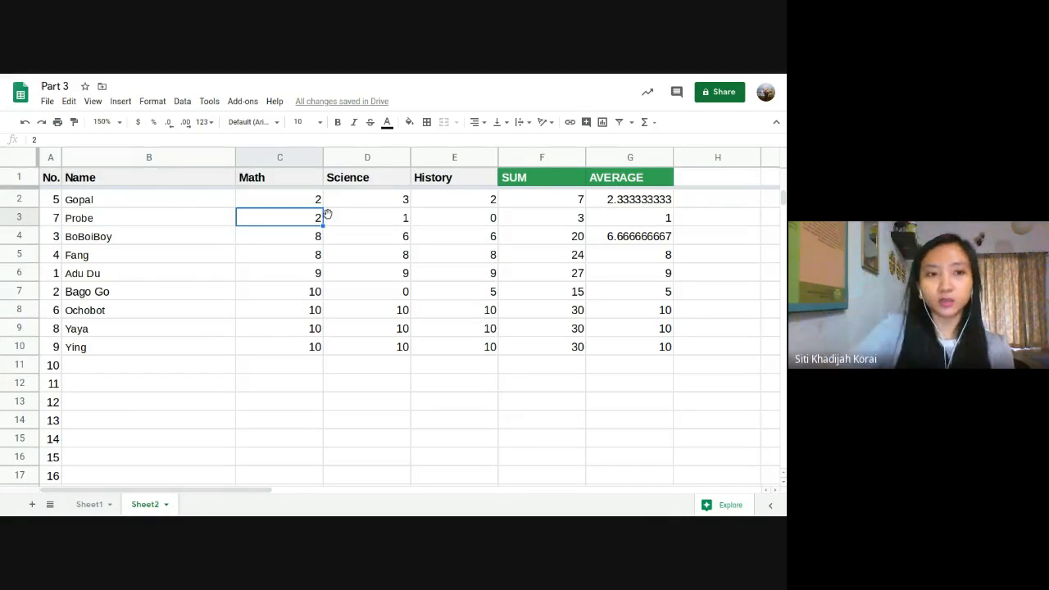
left_click(311, 254)
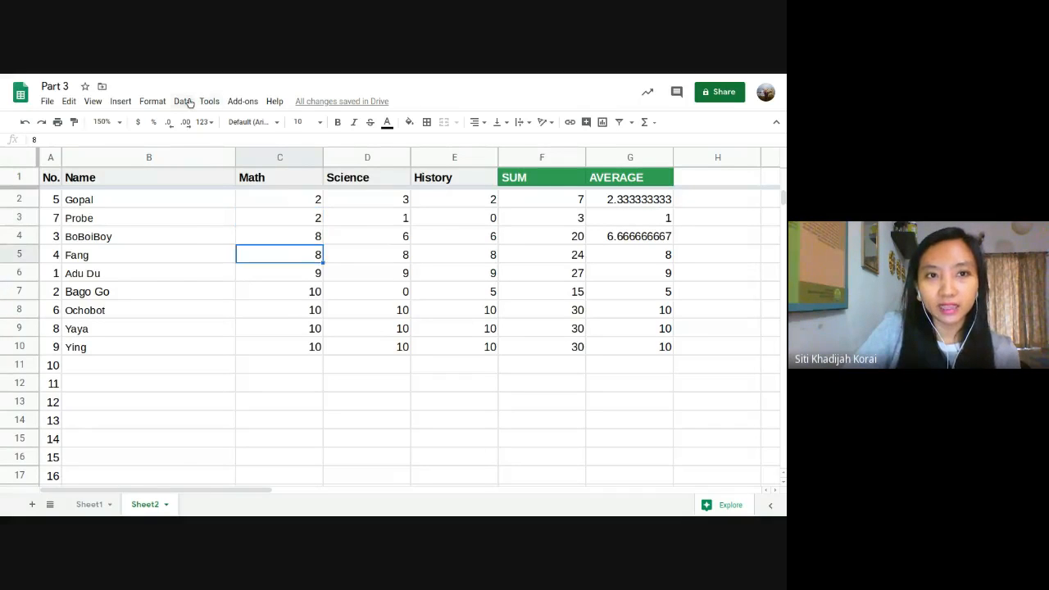
left_click(182, 101)
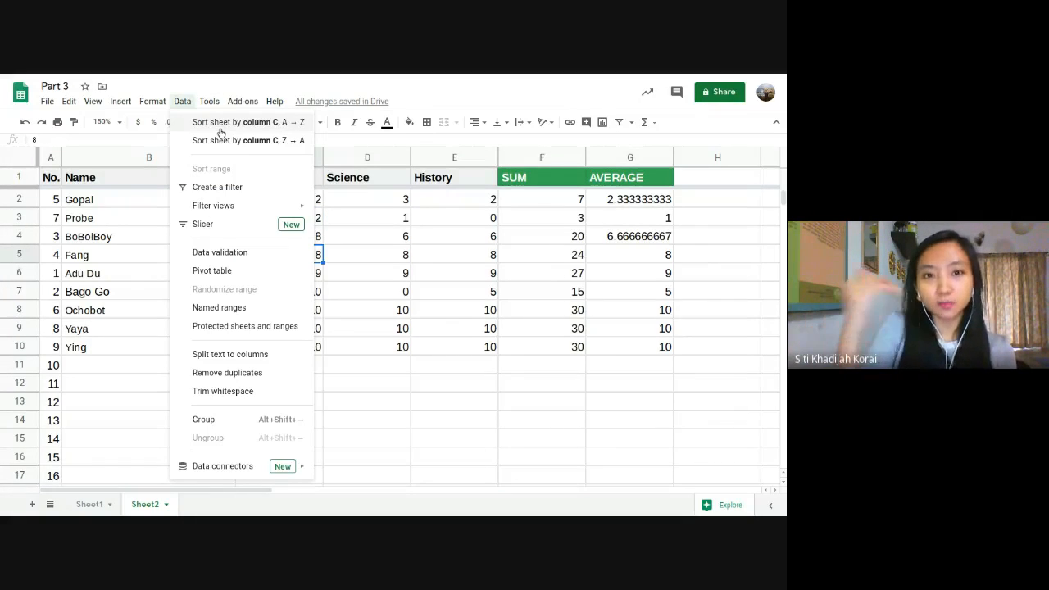
left_click(344, 220)
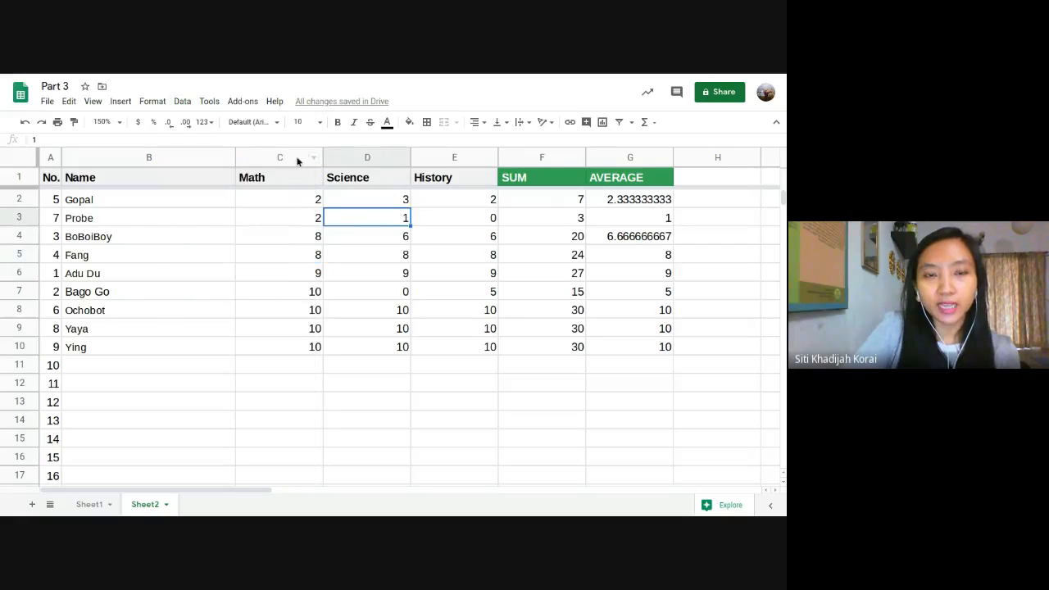
Review the sheet and range sorting options offered for the whole Math column C
left_click(286, 156)
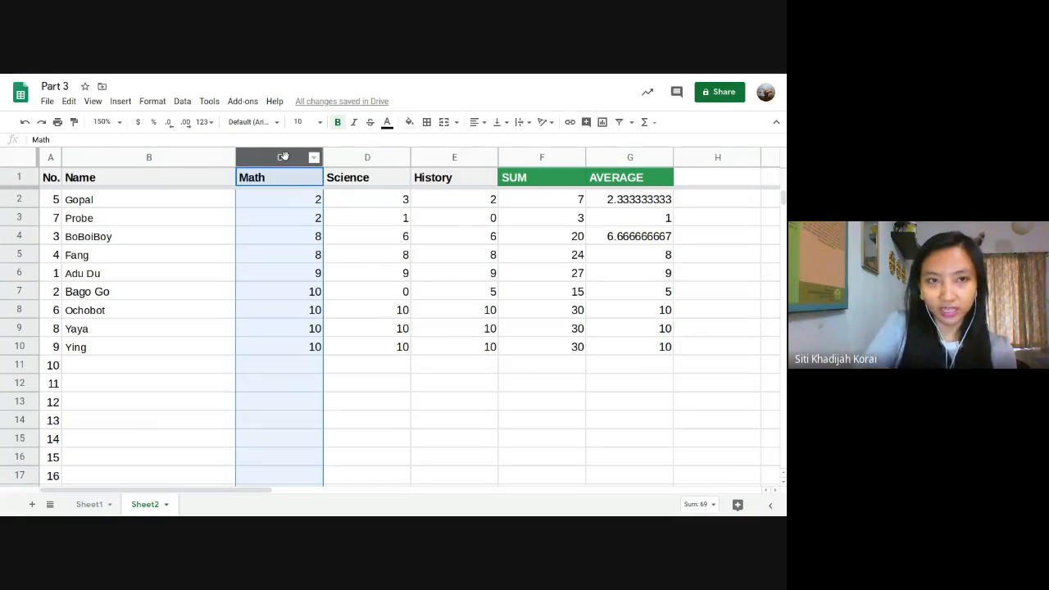
left_click(182, 102)
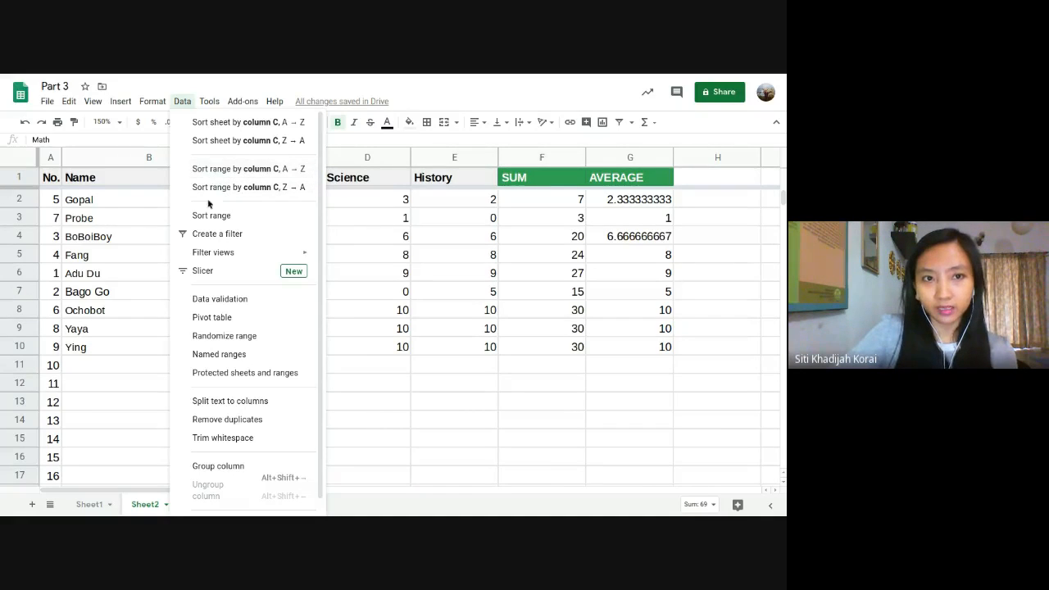
left_click(369, 242)
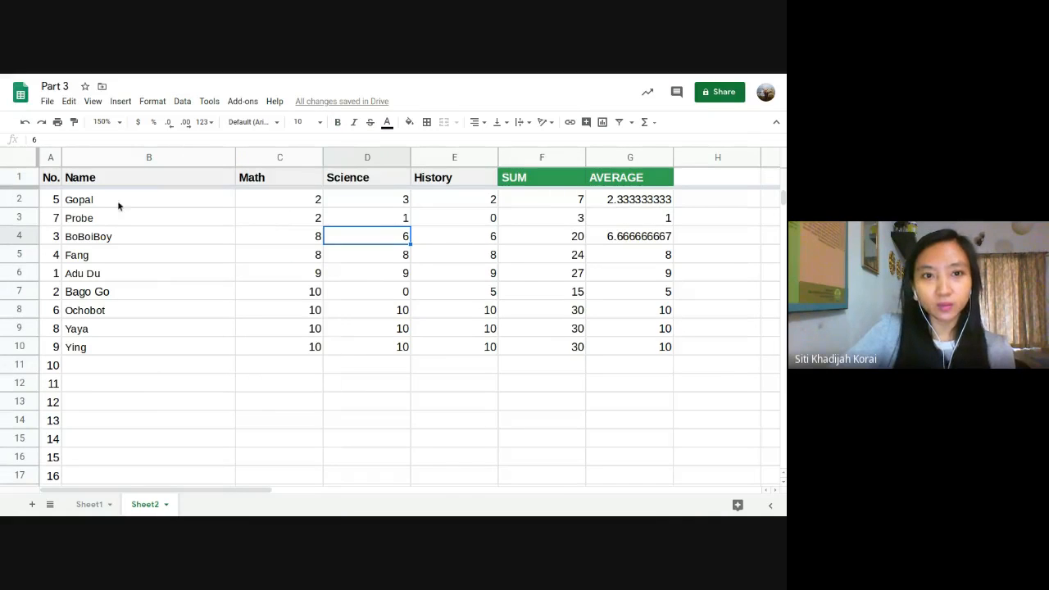
Examine the No. values in A2:A10 row by row against the student names
left_click(49, 206)
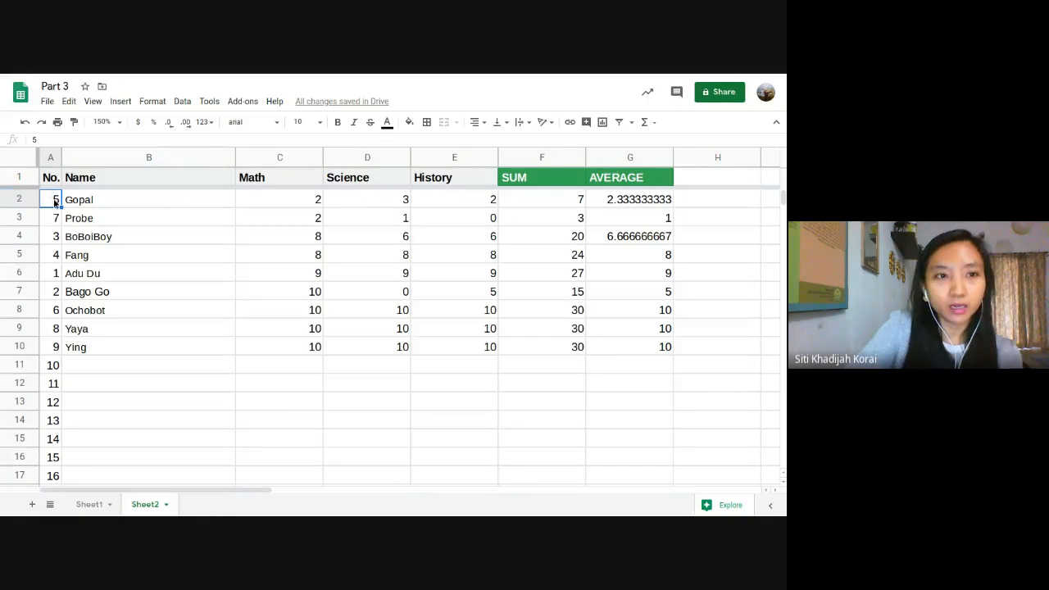
left_click_drag(56, 198, 60, 269)
left_click(124, 234)
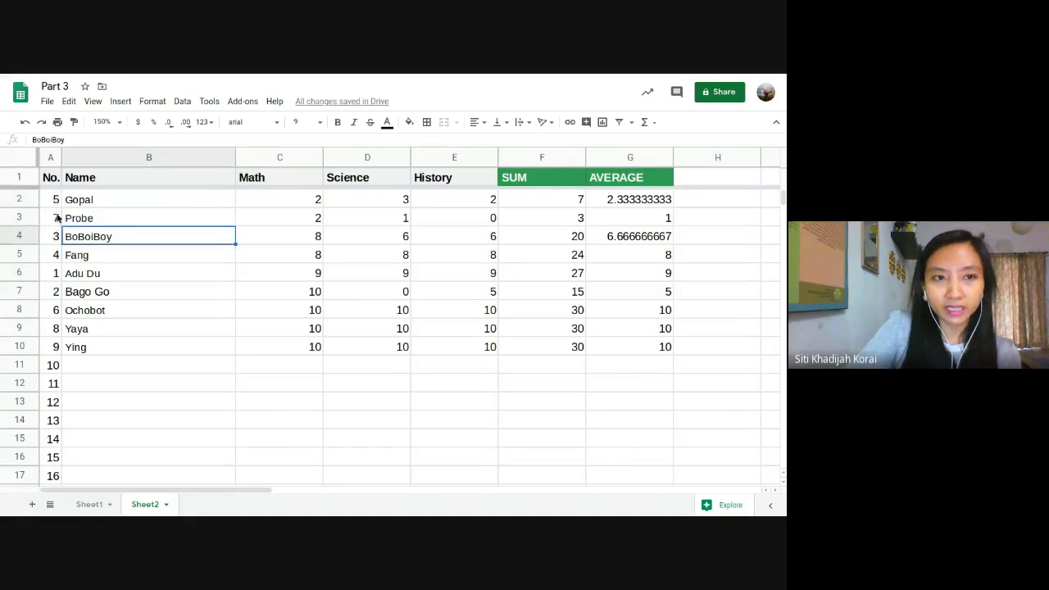
left_click(58, 216)
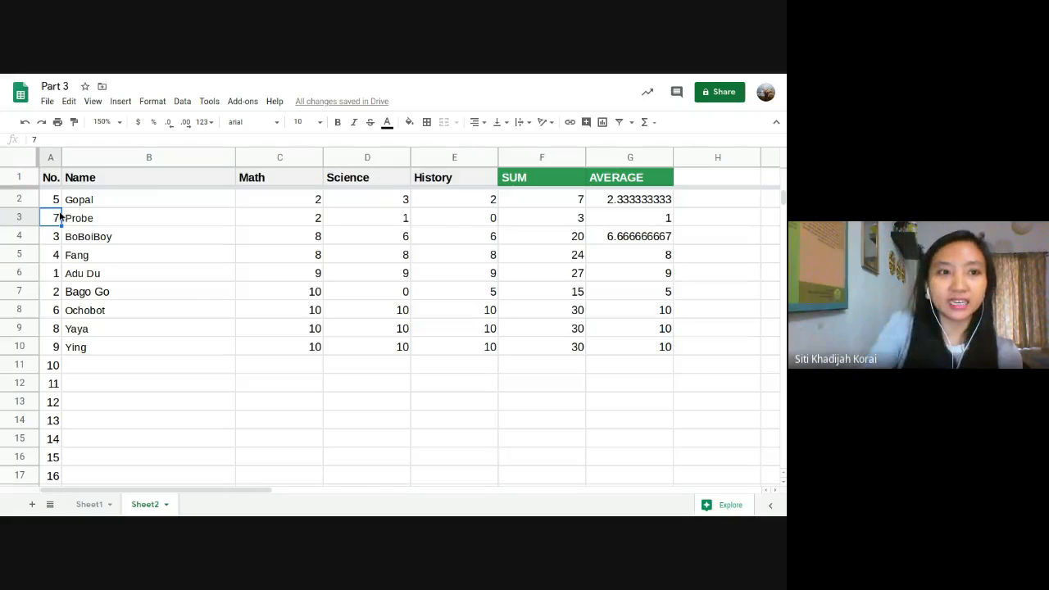
left_click(57, 353)
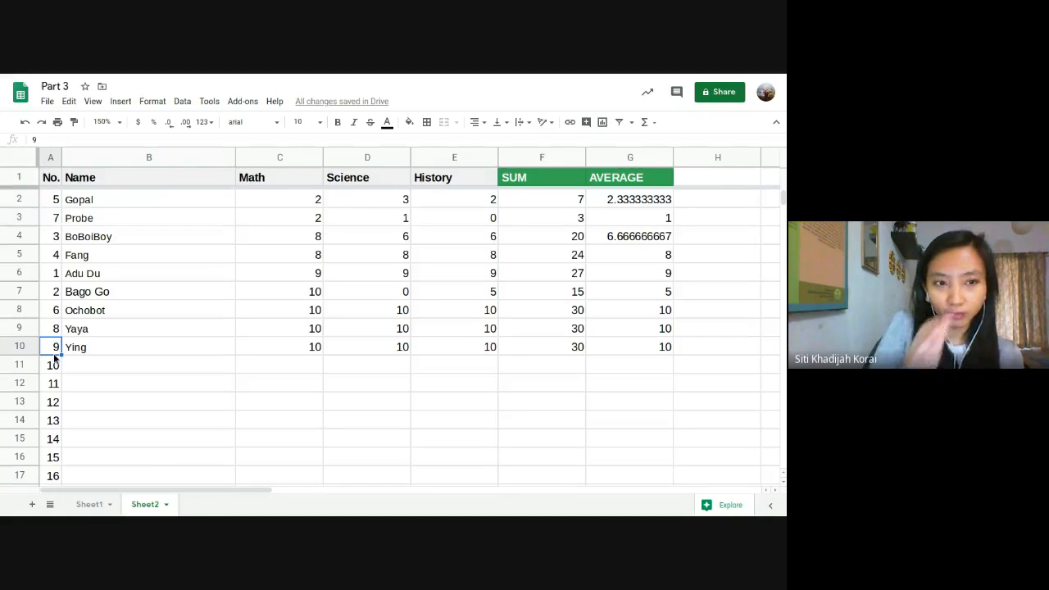
left_click(57, 205)
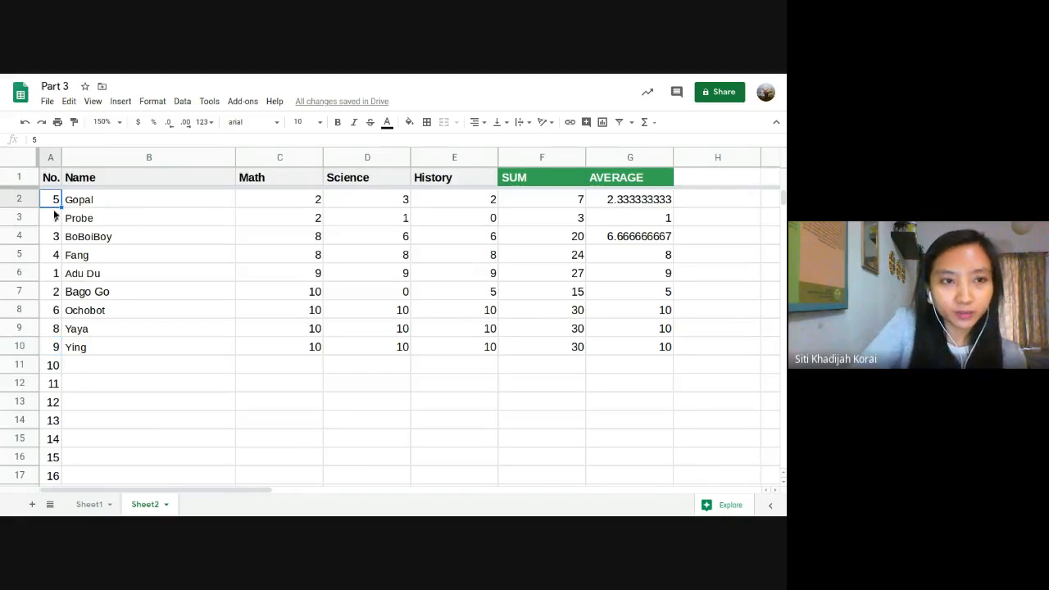
left_click(54, 218)
left_click(52, 237)
left_click(52, 254)
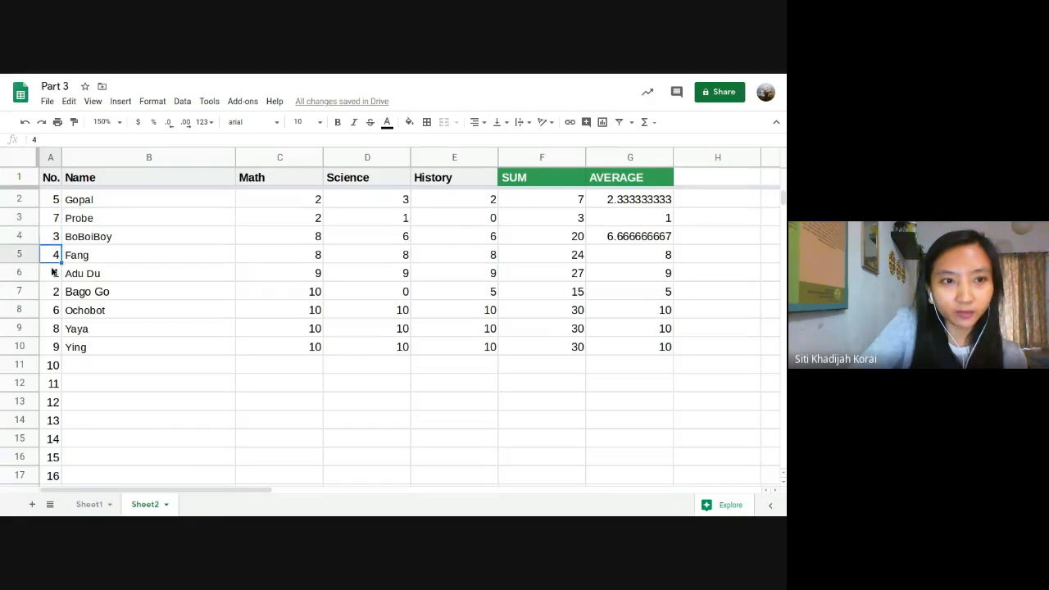
left_click(54, 273)
left_click(54, 292)
left_click(54, 311)
left_click(55, 328)
left_click(58, 345)
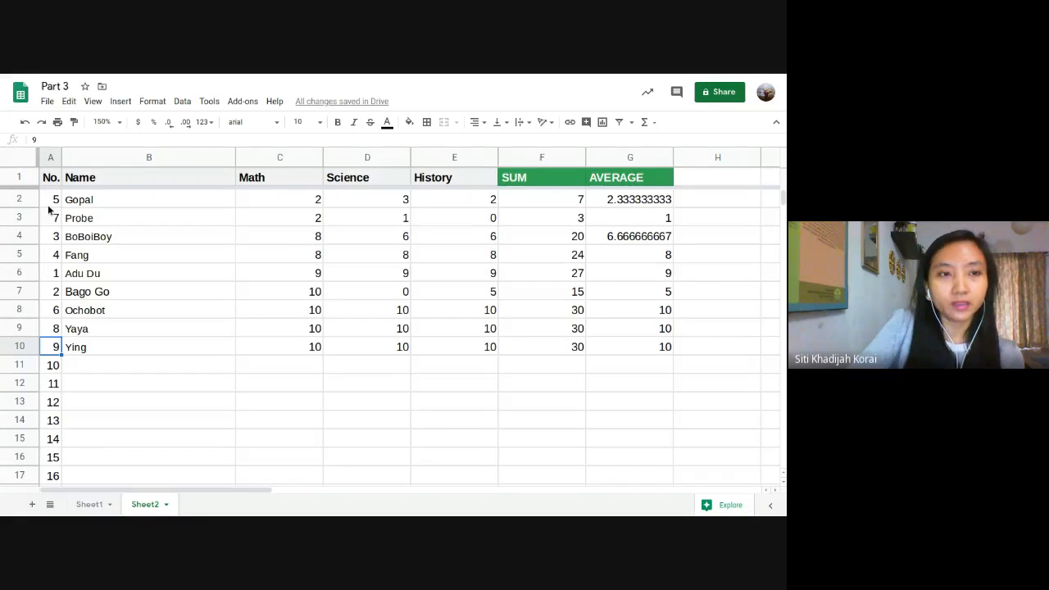
Sort only the No. column as a range by column A, A to Z
left_click(49, 154)
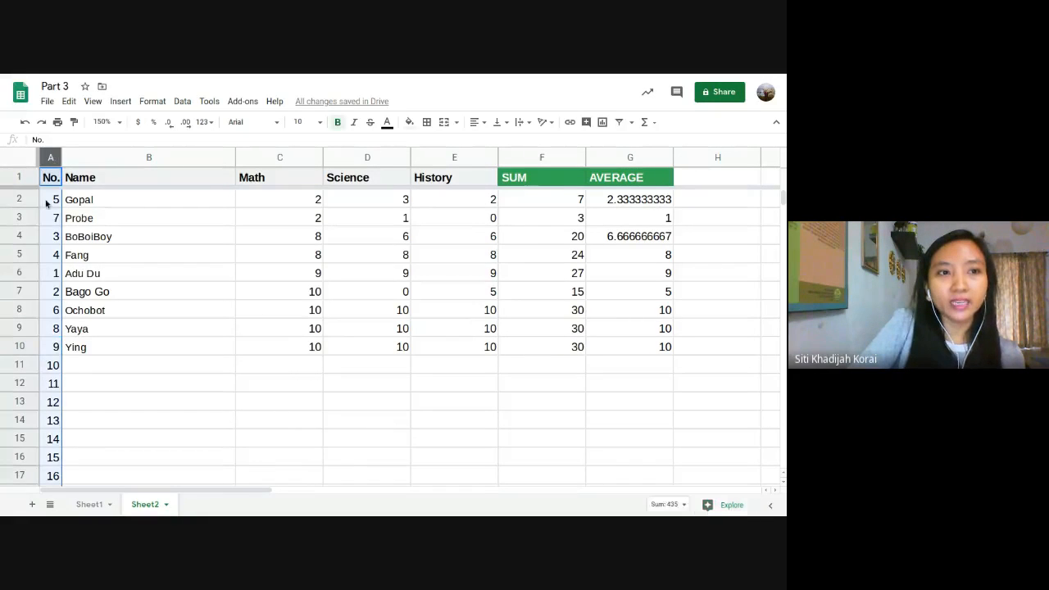
left_click(182, 101)
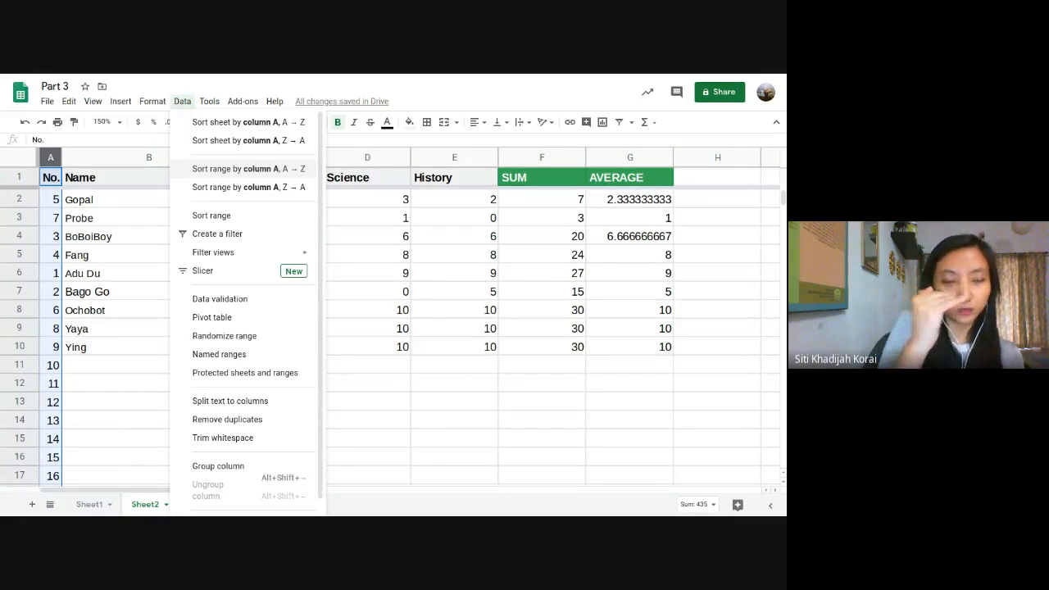
left_click(47, 161)
left_click(122, 261)
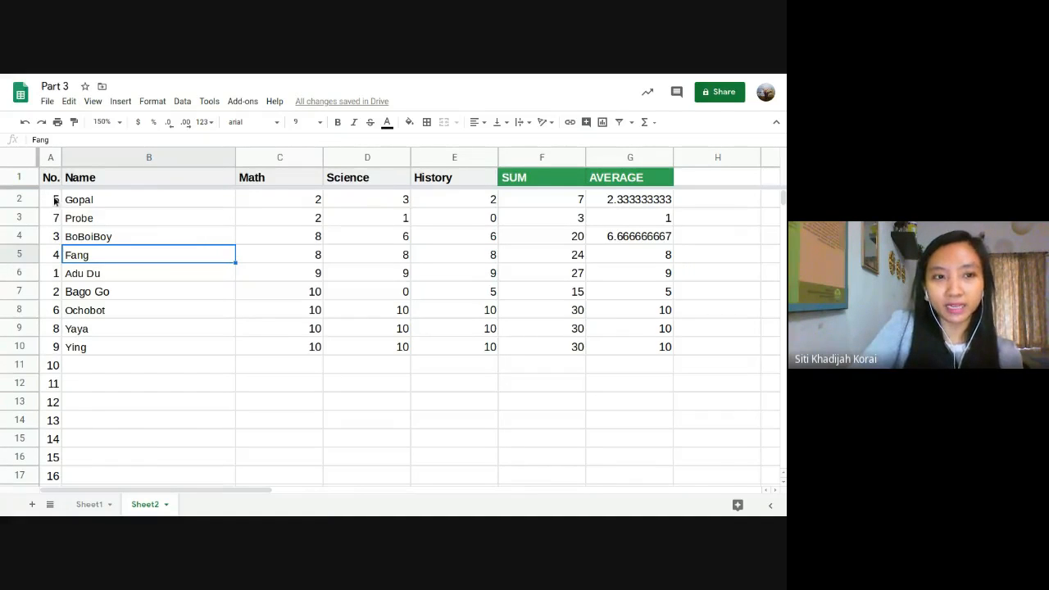
left_click(50, 157)
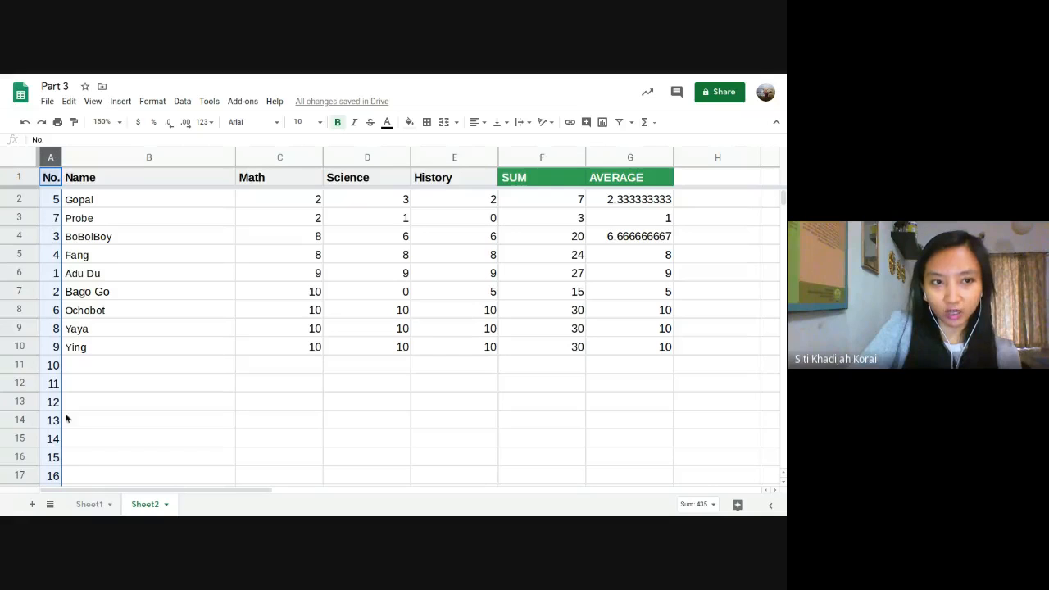
left_click(78, 289)
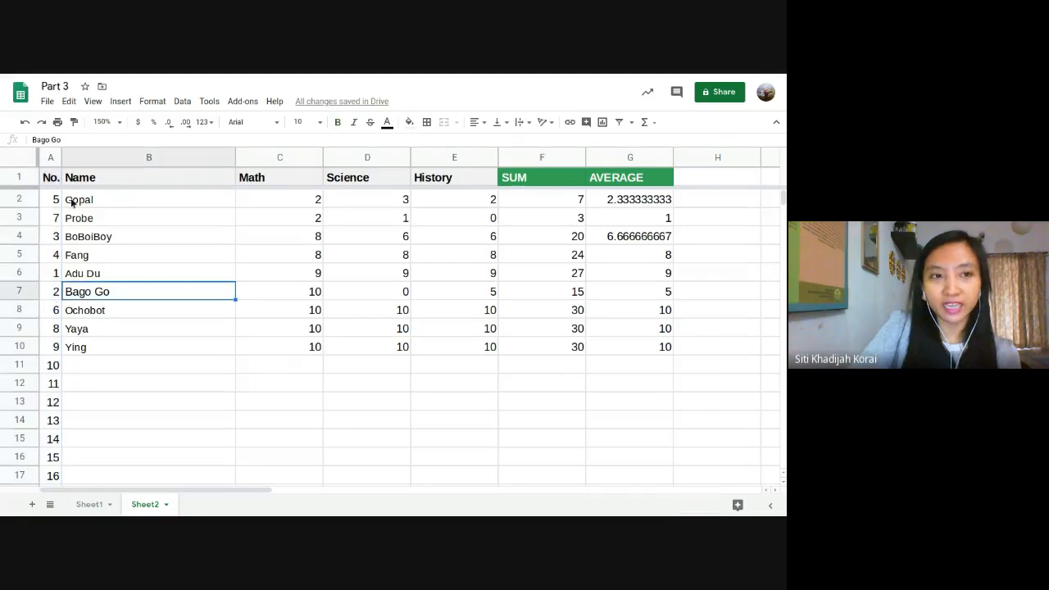
left_click(51, 158)
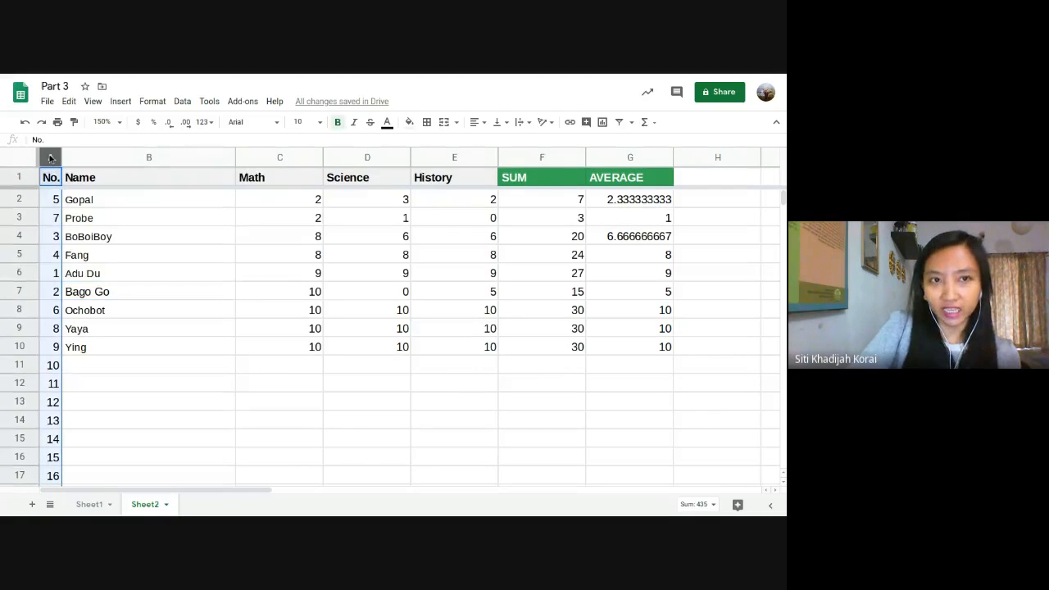
left_click(182, 102)
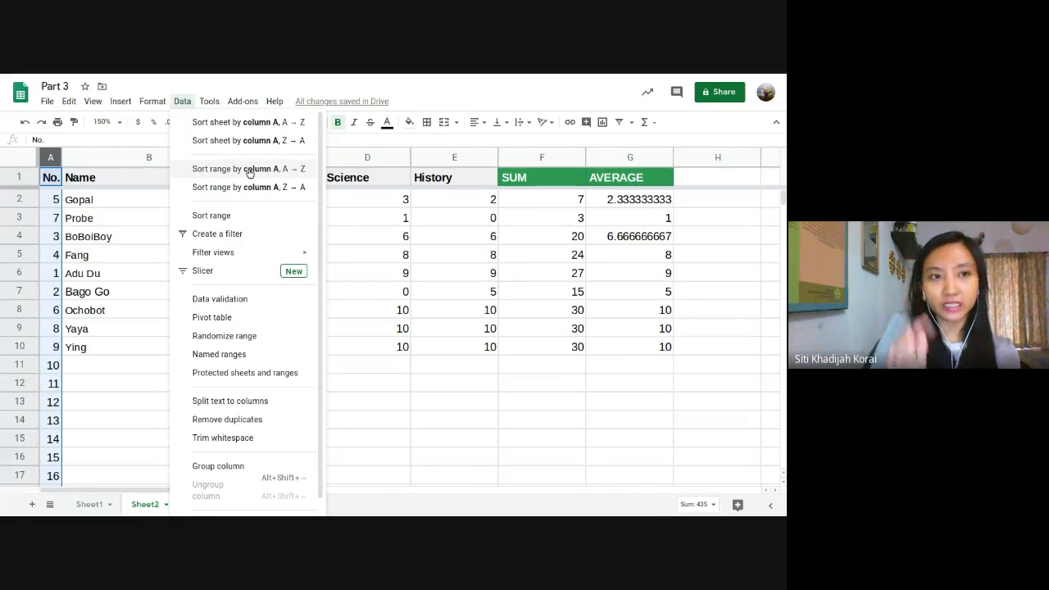
left_click(250, 169)
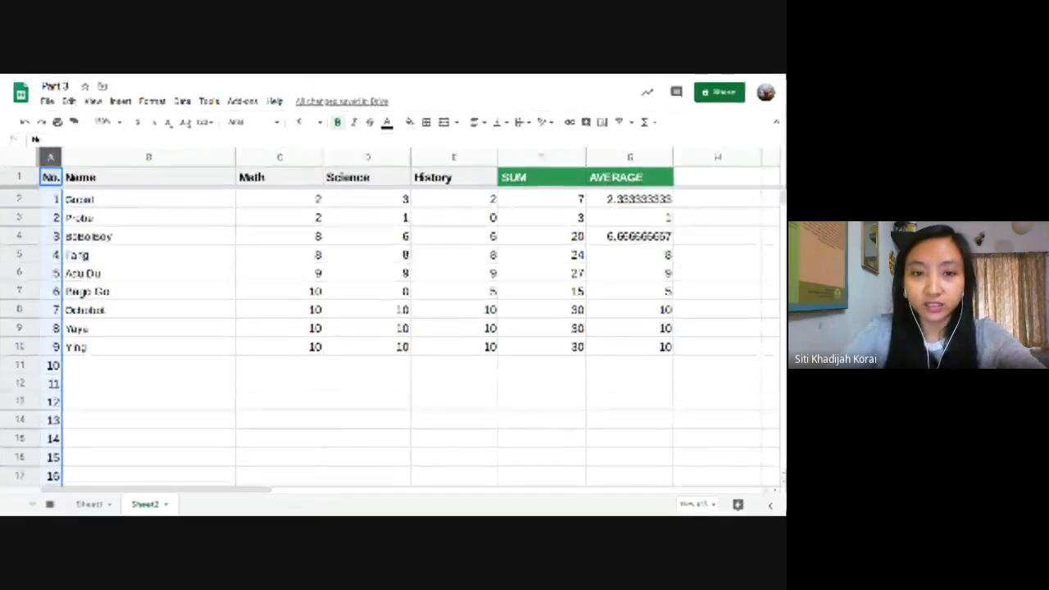
Compare the sort sheet and sort range options for the whole column A, checking the row of student No. 3
left_click(182, 101)
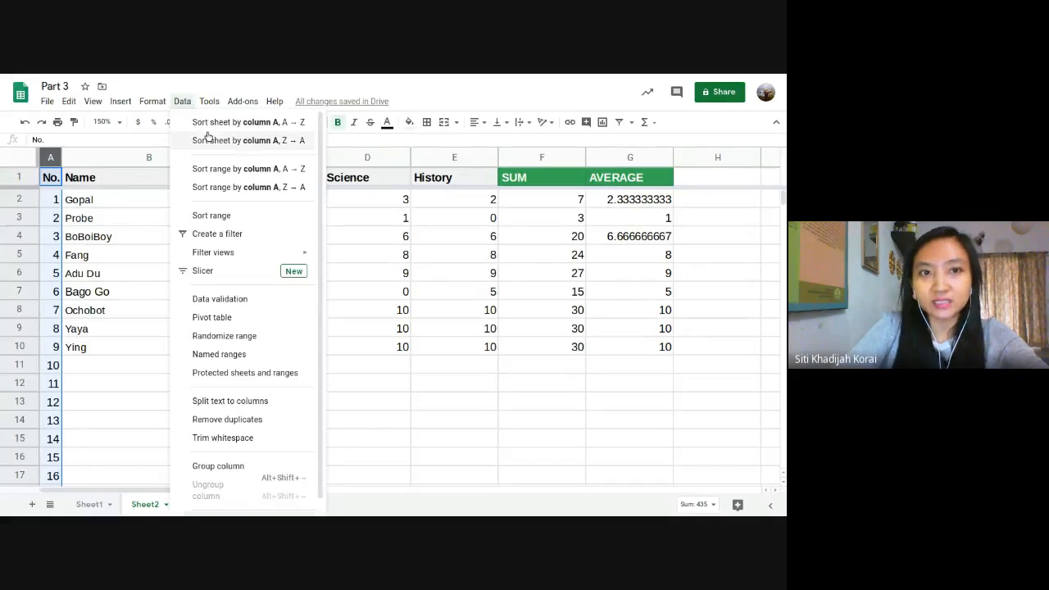
left_click(348, 218)
left_click_drag(128, 241, 354, 242)
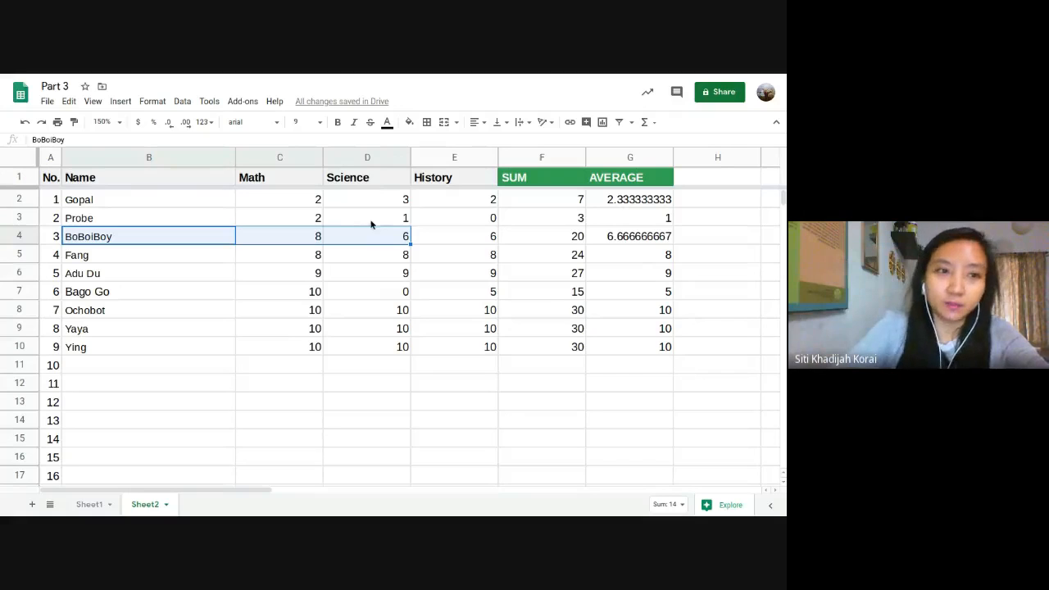
left_click(48, 172)
left_click(211, 100)
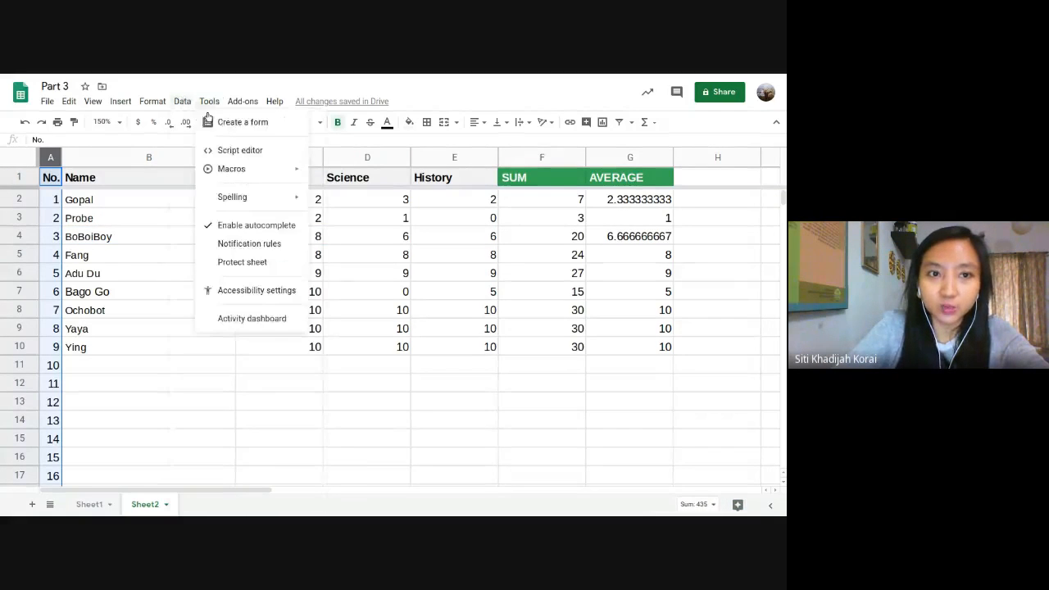
mouse_move(176, 104)
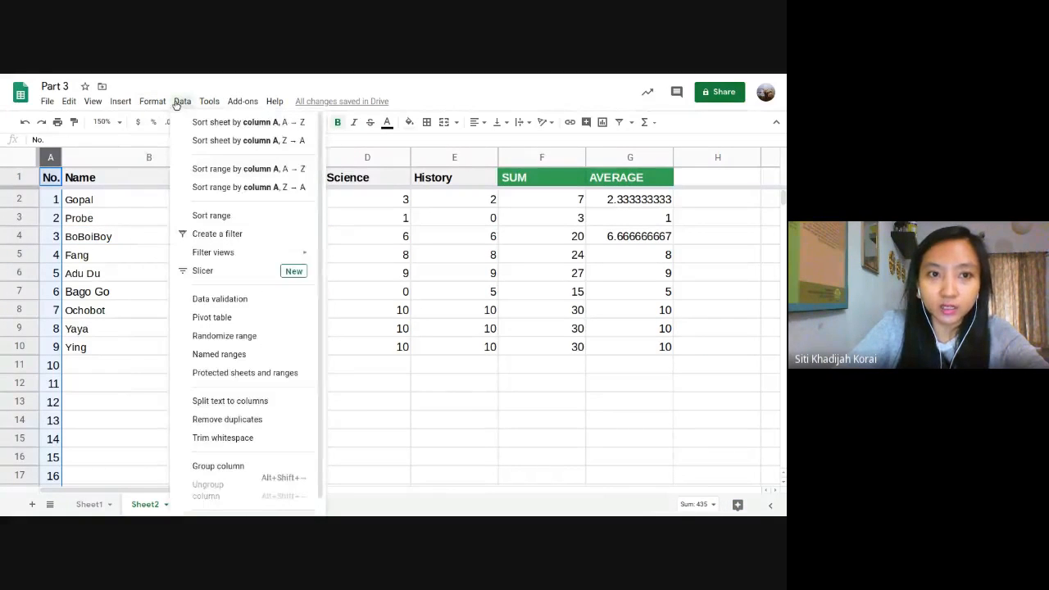
left_click(150, 254)
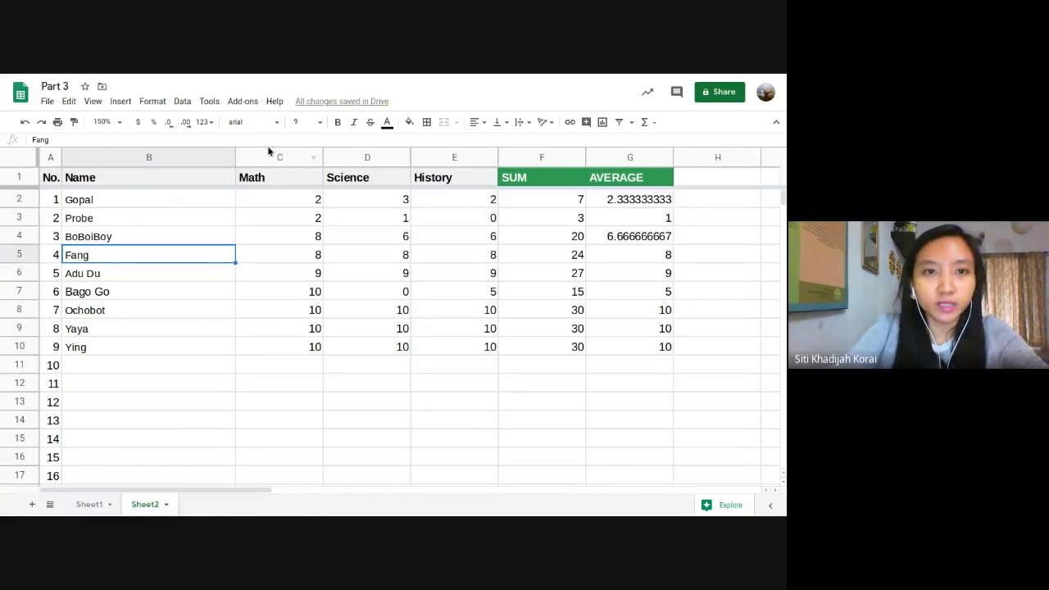
Check which sorting options are available with only cell A1 and then only cell A2 selected
left_click(51, 177)
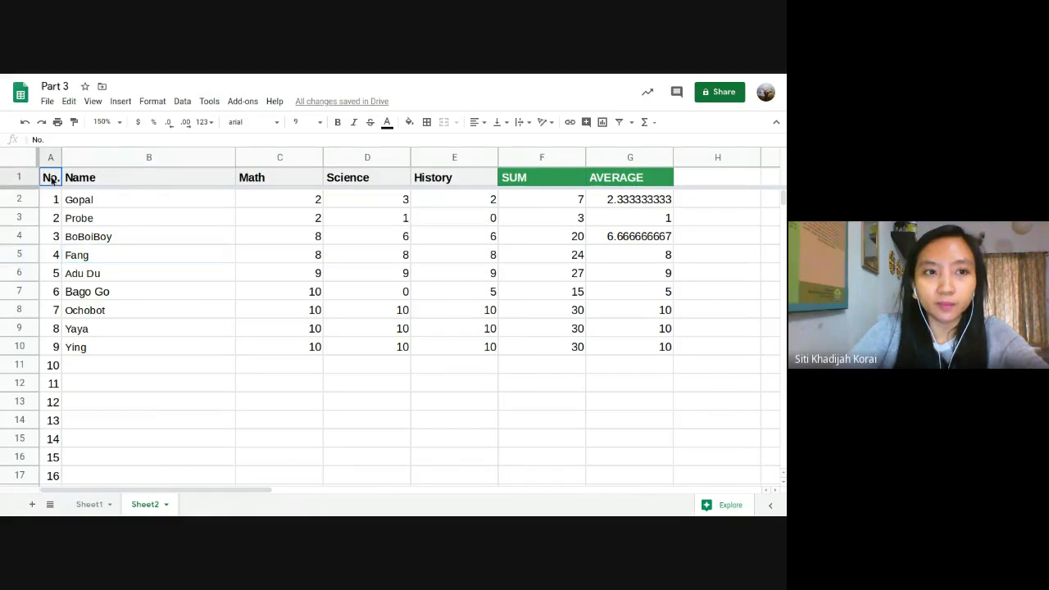
left_click(182, 100)
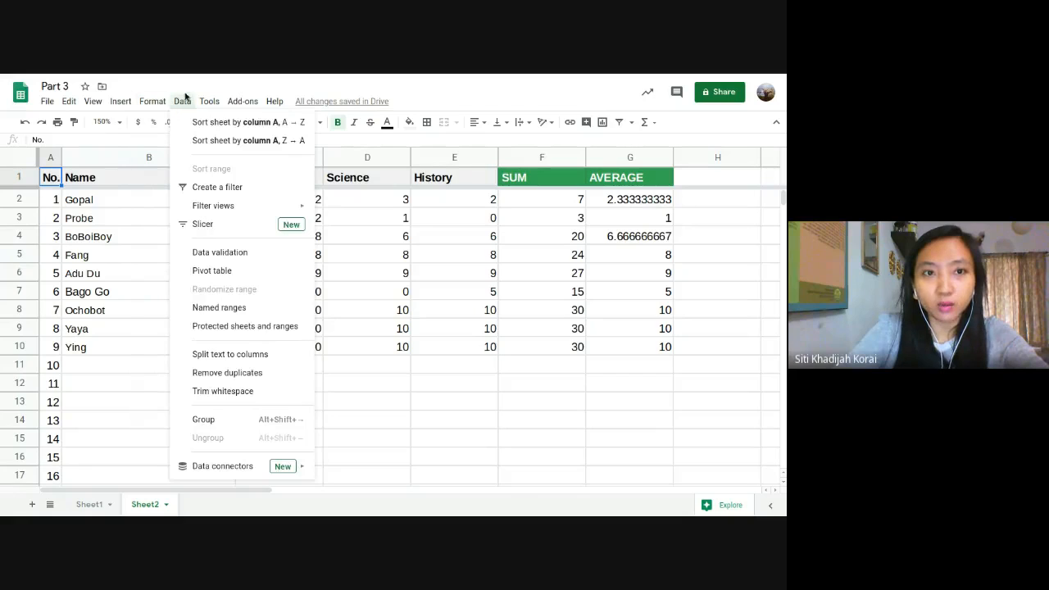
left_click(51, 199)
left_click(182, 101)
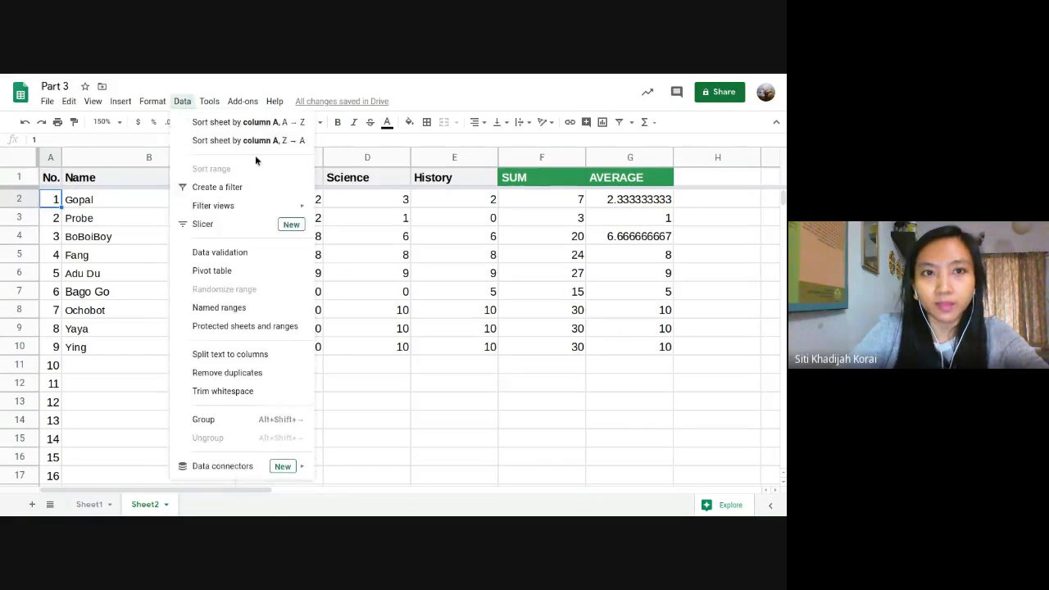
left_click(138, 228)
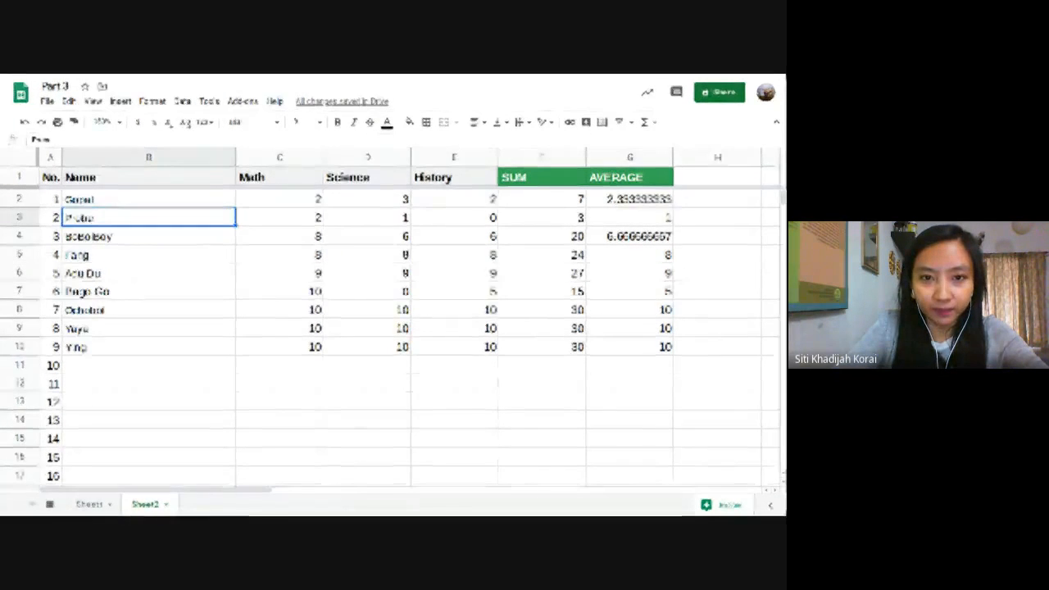
Switch to the Google Slides presentation, advance from Sort by Column to the Filter (A) slide, and exit the slideshow
left_click(183, 77)
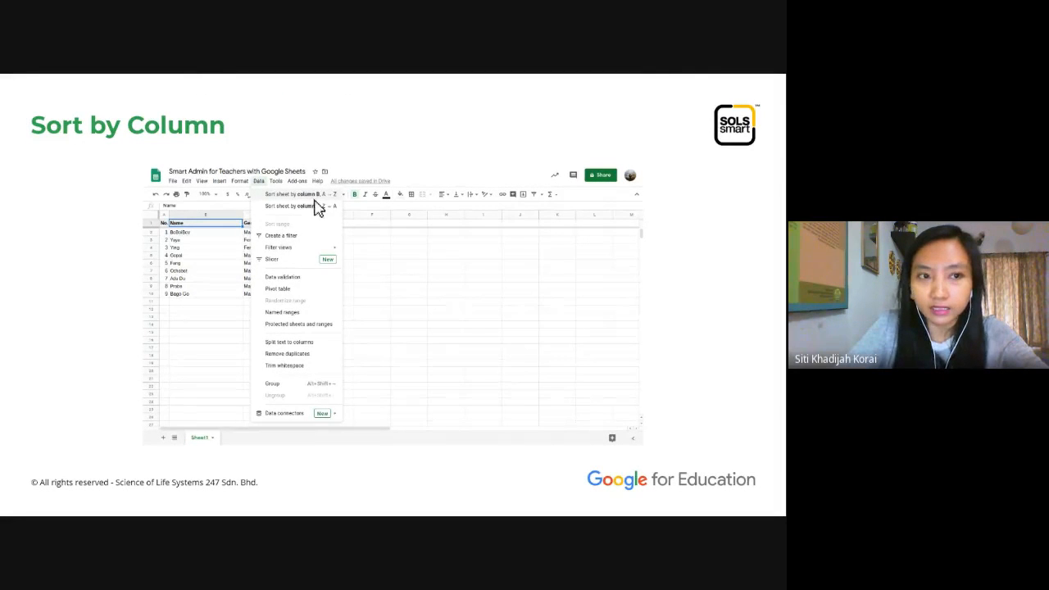
left_click(695, 200)
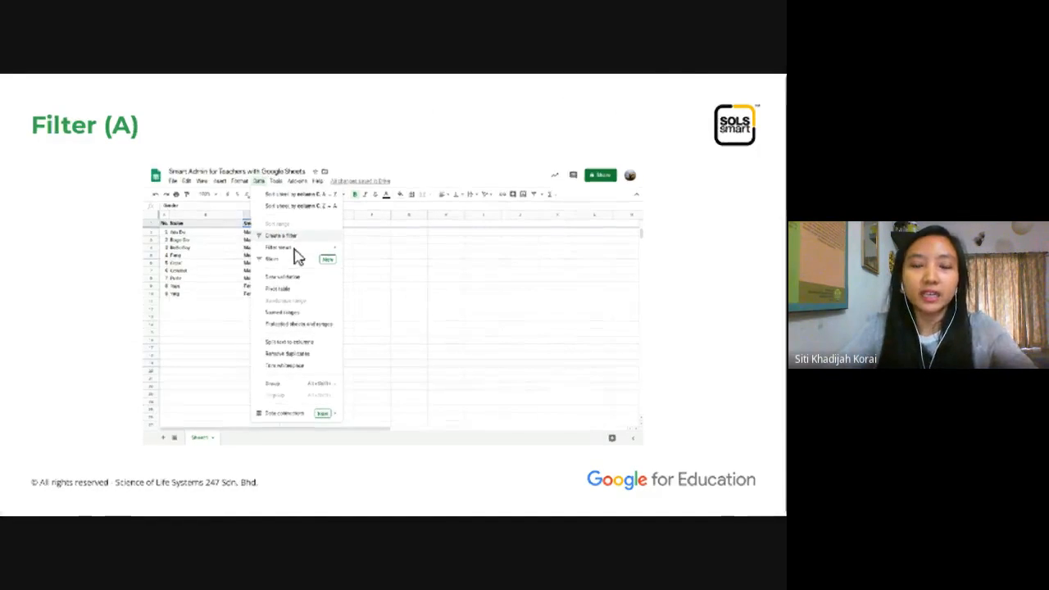
key("Escape")
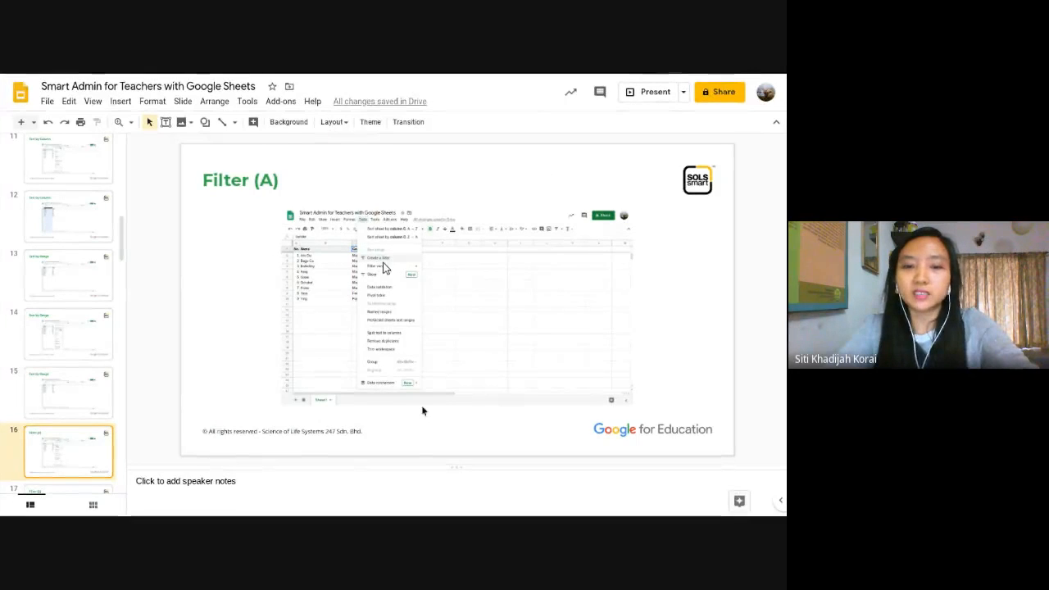
Switch to the Google Drive folder and open the Part 3 spreadsheet that contains the Gender column
mouse_move(270, 77)
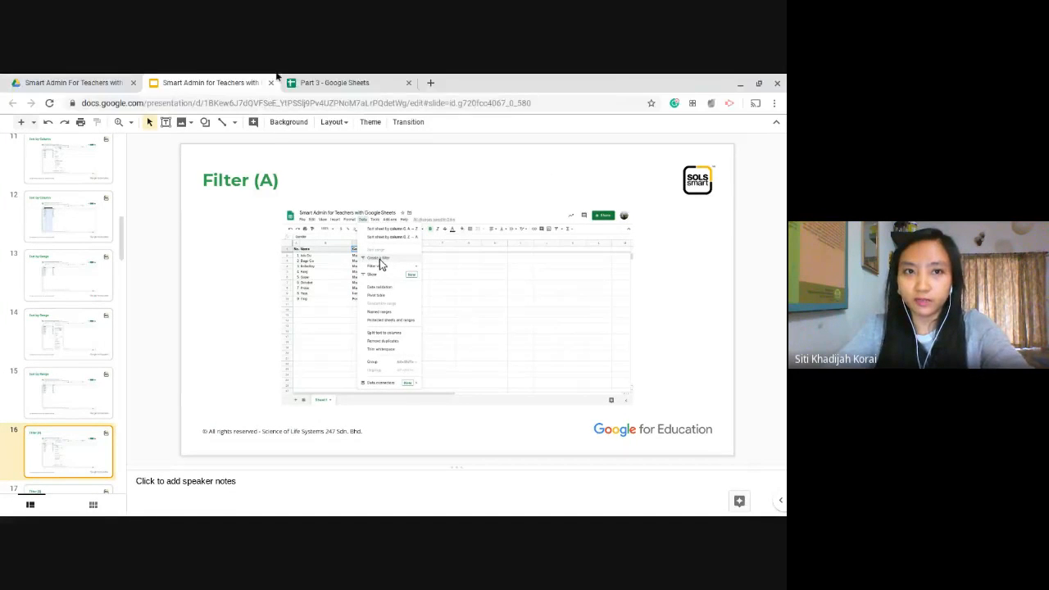
left_click(357, 80)
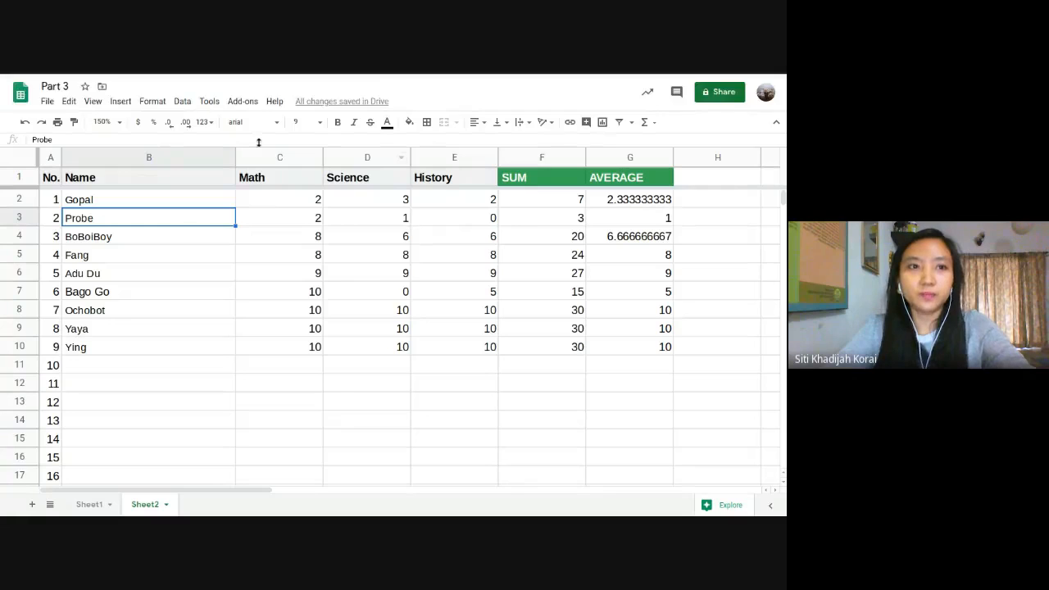
mouse_move(248, 77)
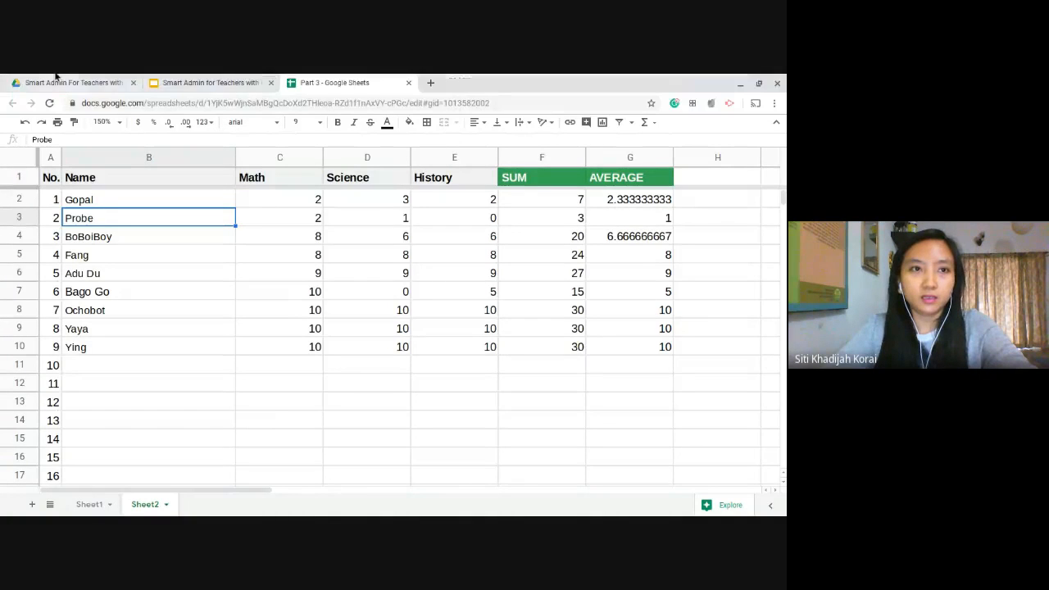
left_click(73, 82)
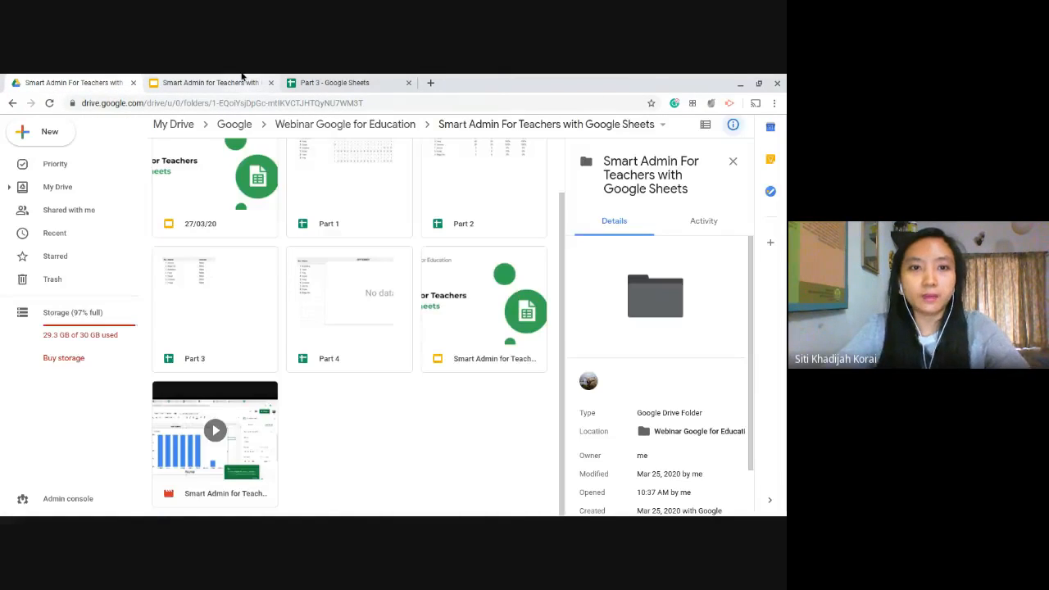
scroll(221, 328, "up", 1)
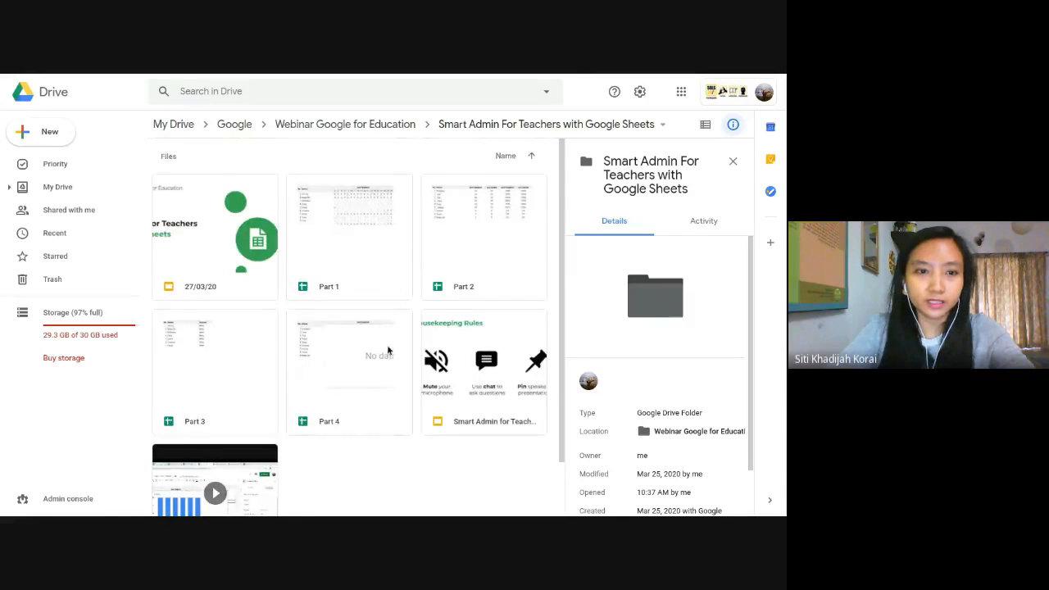
double_click(221, 375)
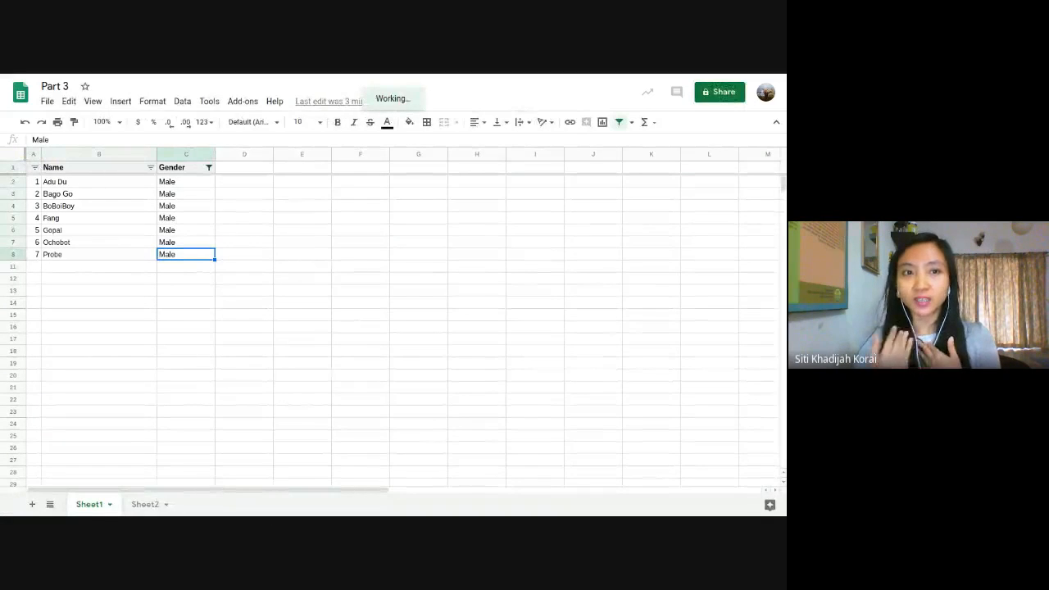
Set the Gender column's filter by values to include both Male and Female
left_click(209, 172)
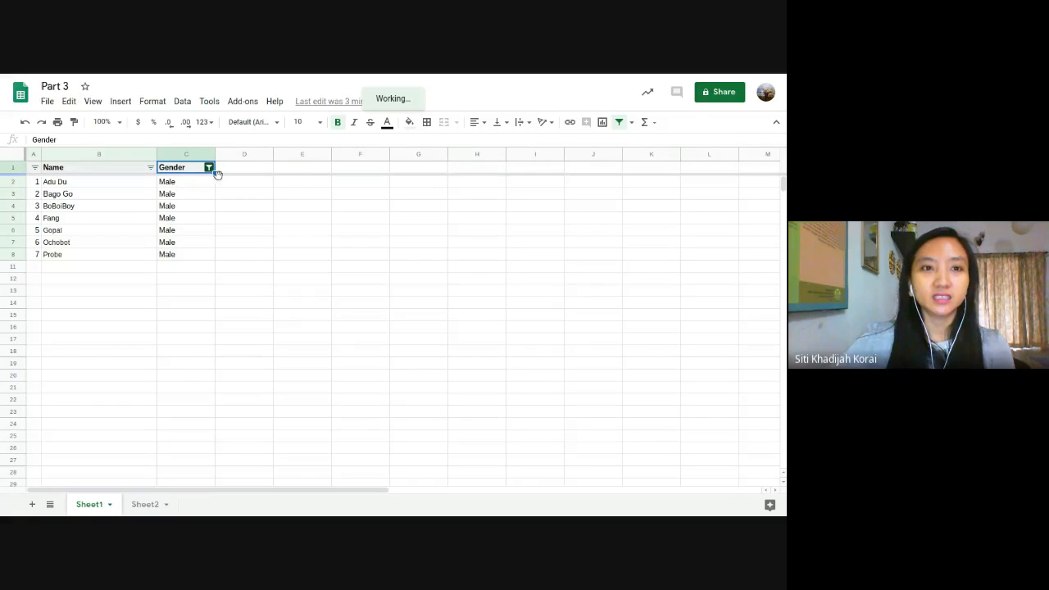
left_click(209, 168)
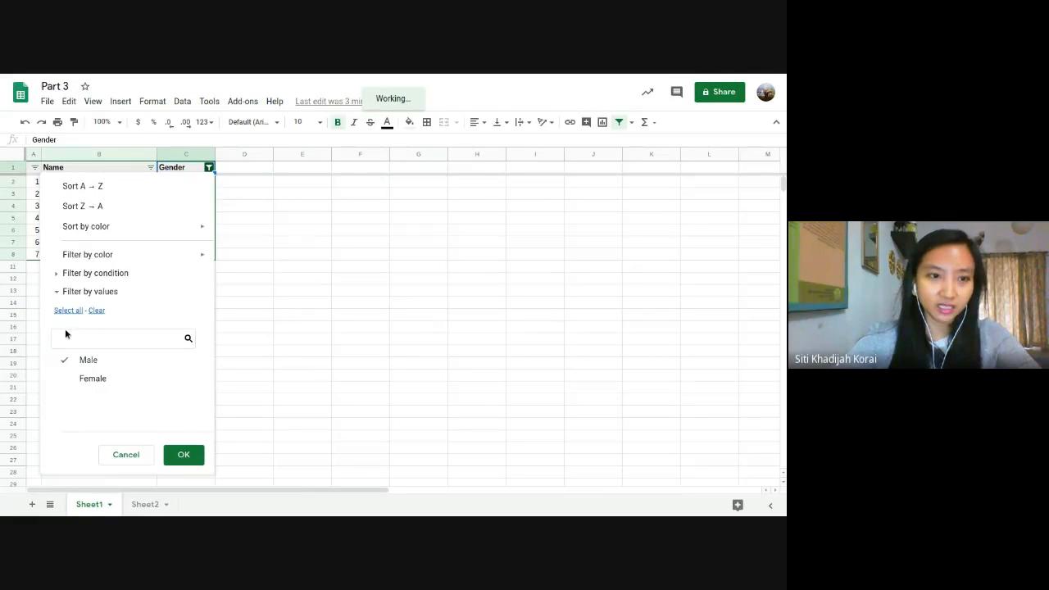
left_click(82, 375)
left_click(210, 168)
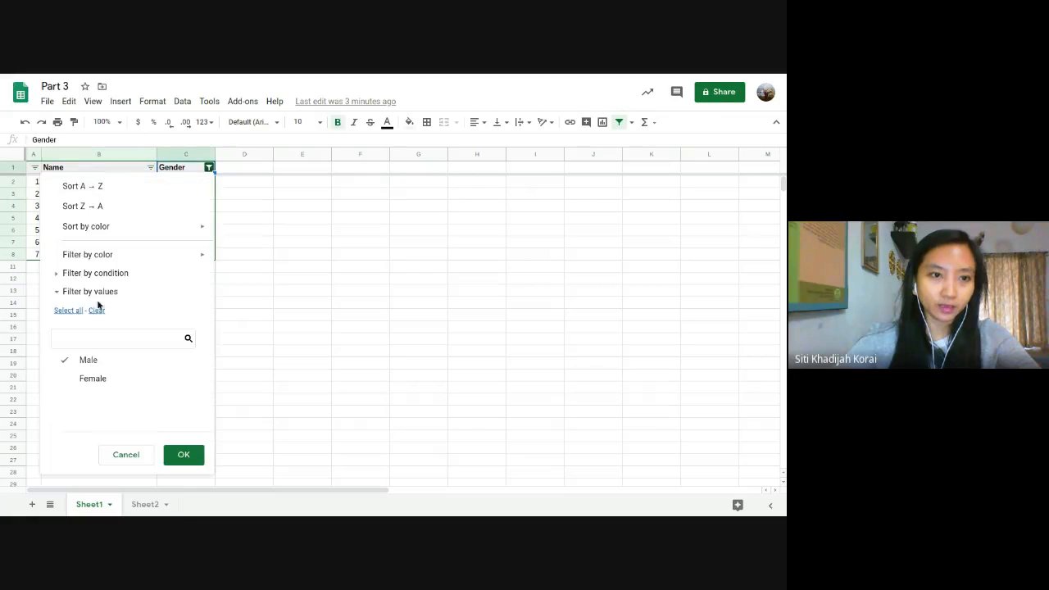
left_click(74, 311)
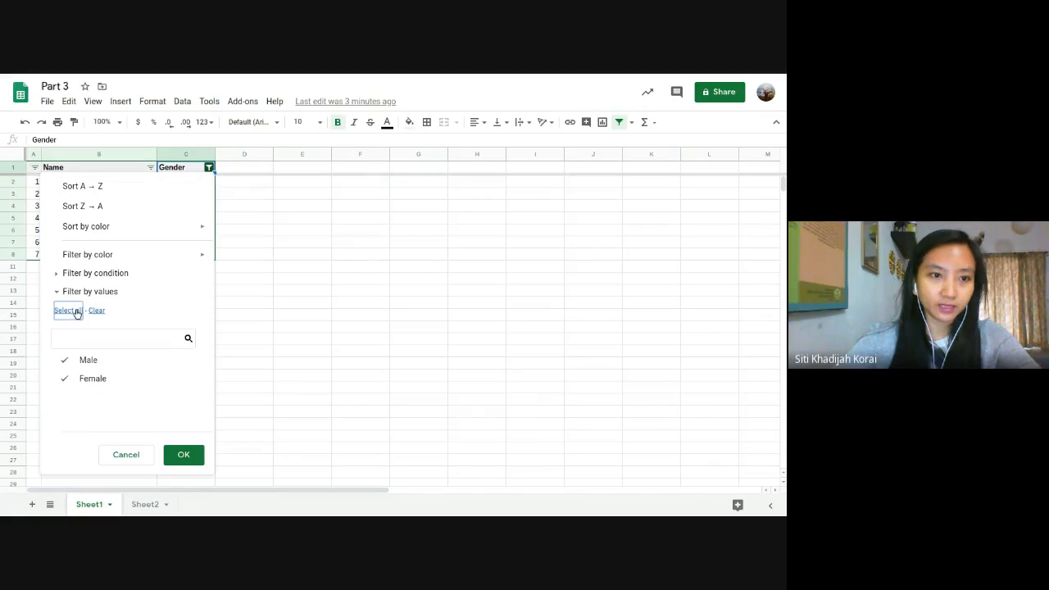
left_click(311, 228)
left_click(311, 227)
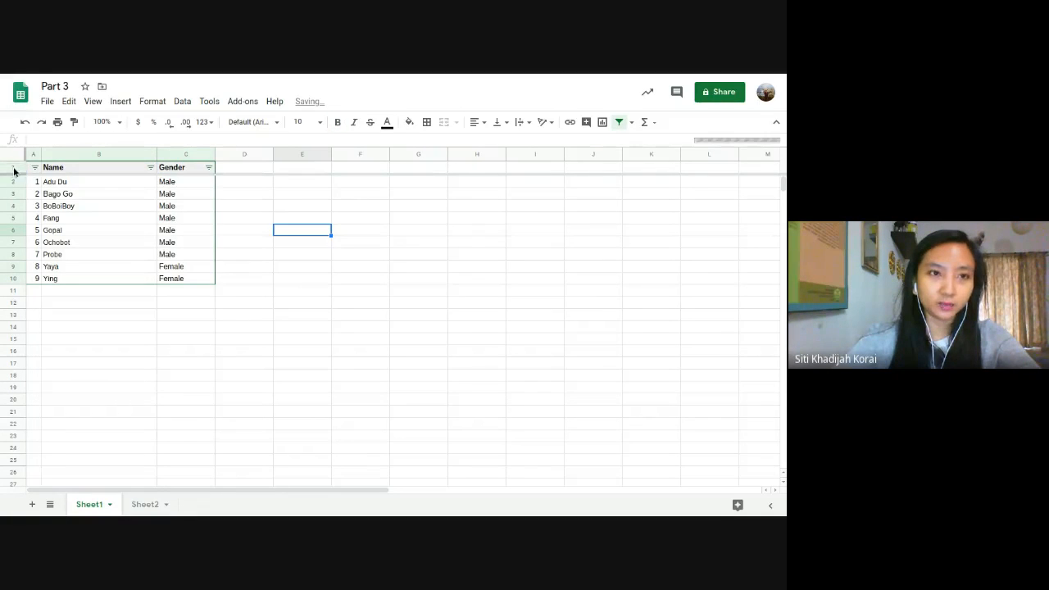
Remove the filter from the student table's header row
left_click(13, 168)
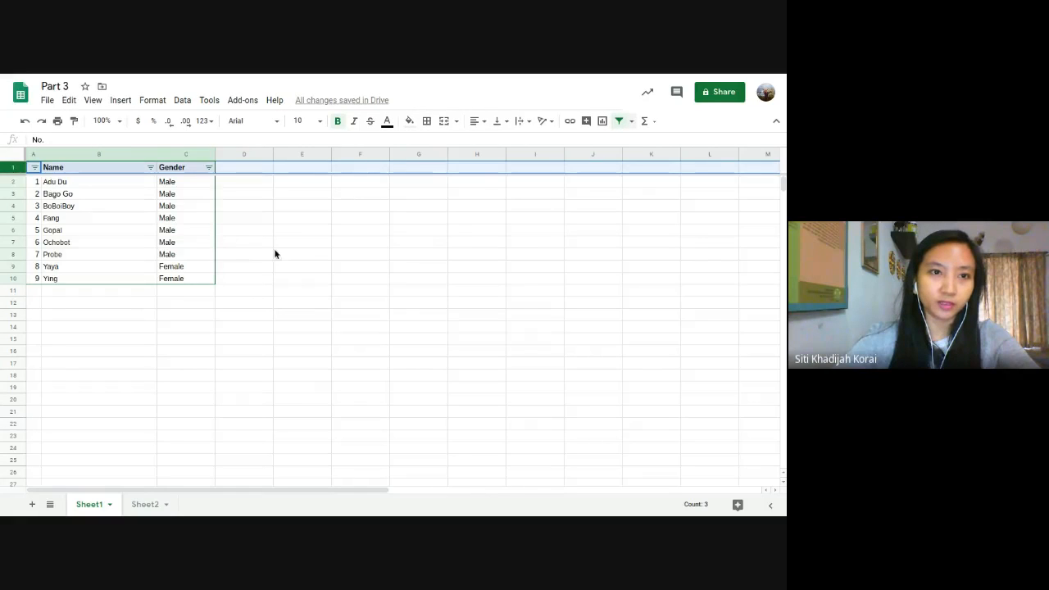
key("ctrl+z")
left_click(13, 167)
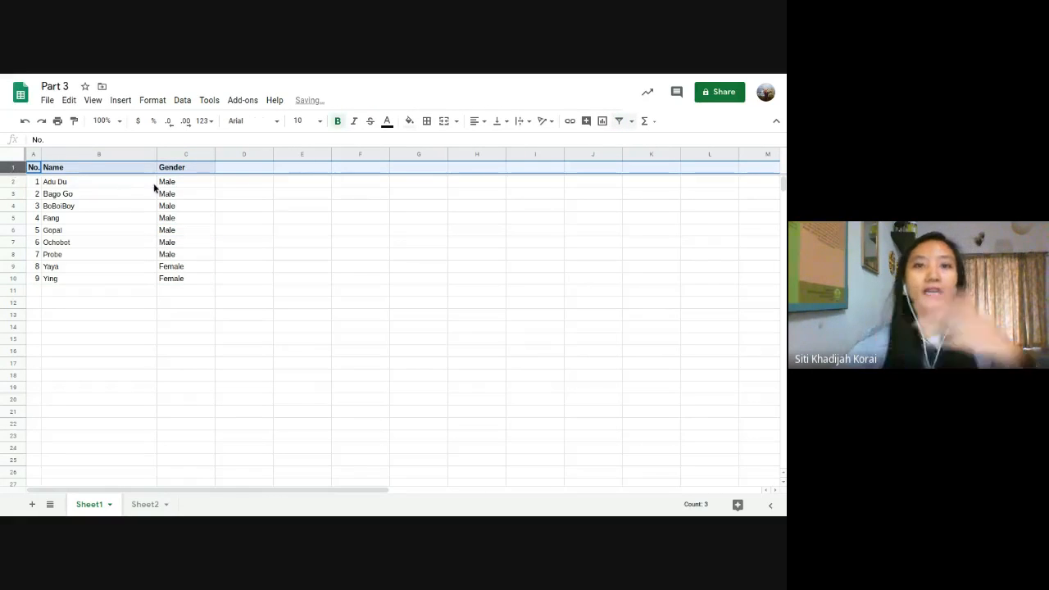
left_click(259, 221)
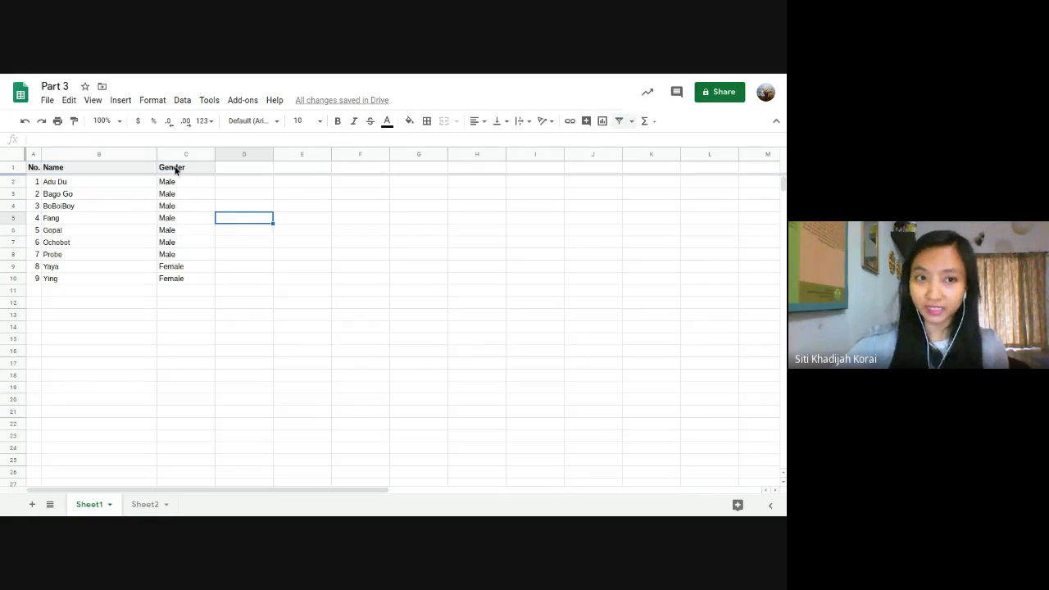
Examine the header row and the listed names with their Male and Female entries in the student table
left_click(176, 170)
left_click(13, 168)
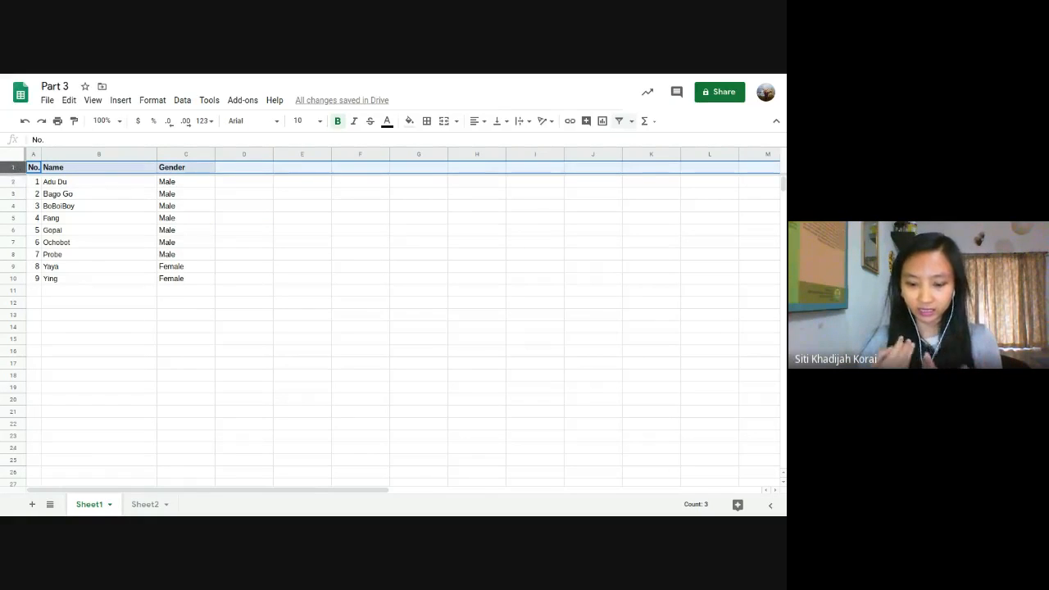
left_click(74, 266)
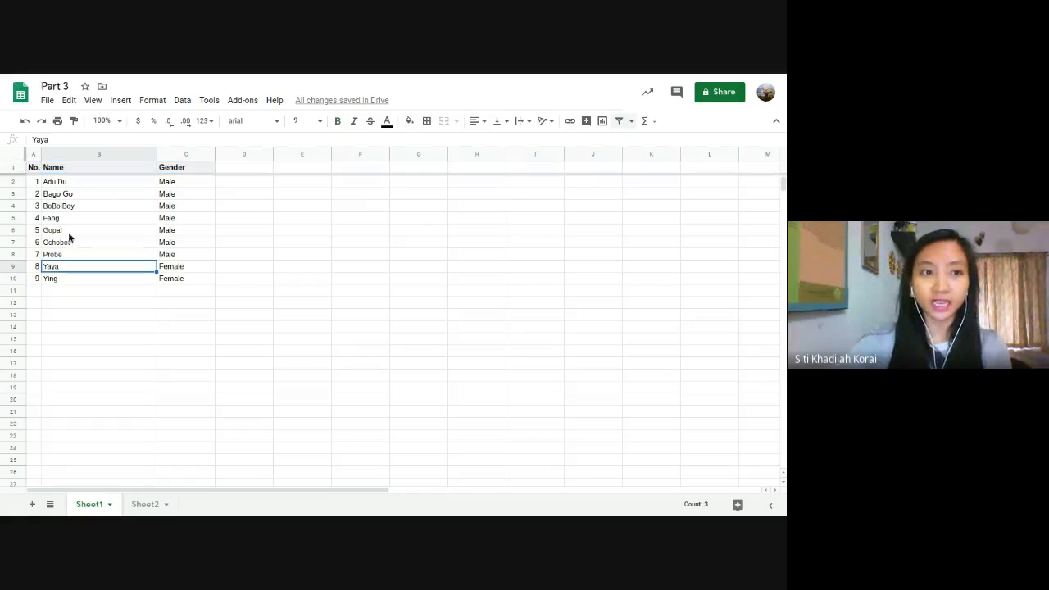
left_click(13, 167)
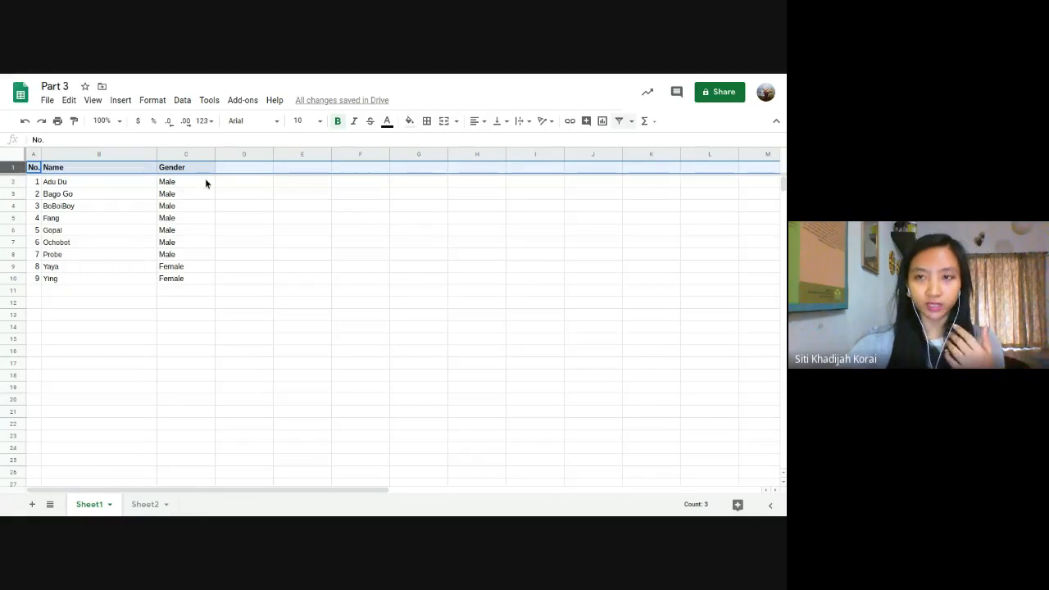
left_click(244, 266)
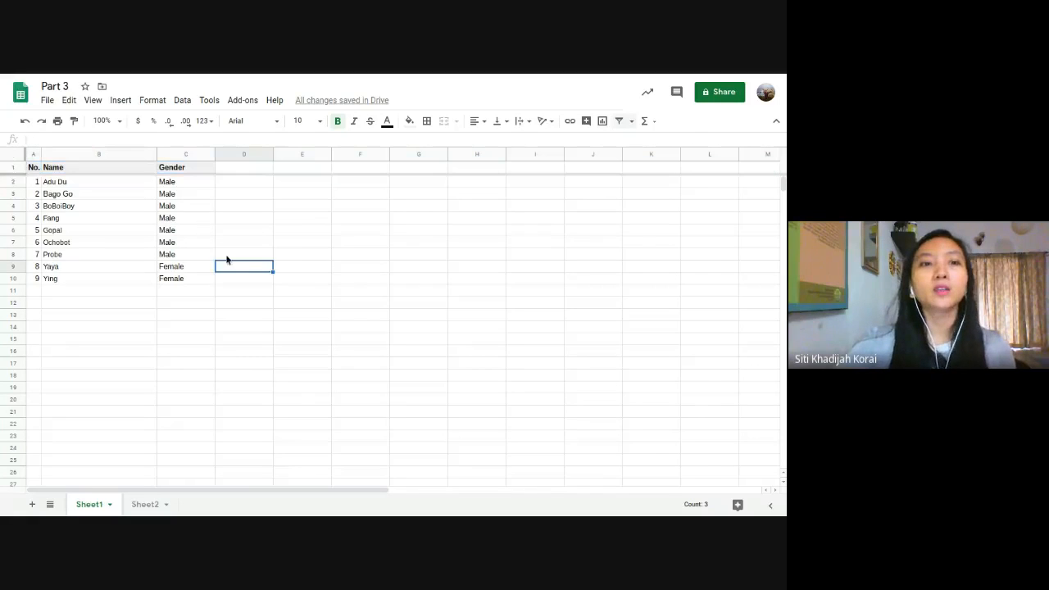
key("Left")
key("ctrl+Up")
key("Down")
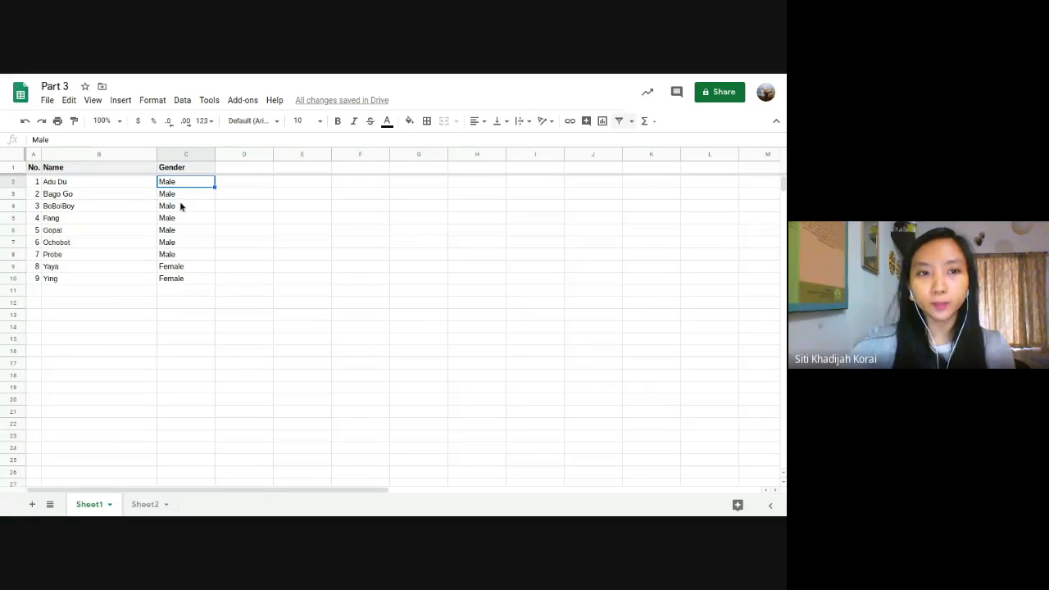
left_click(103, 210)
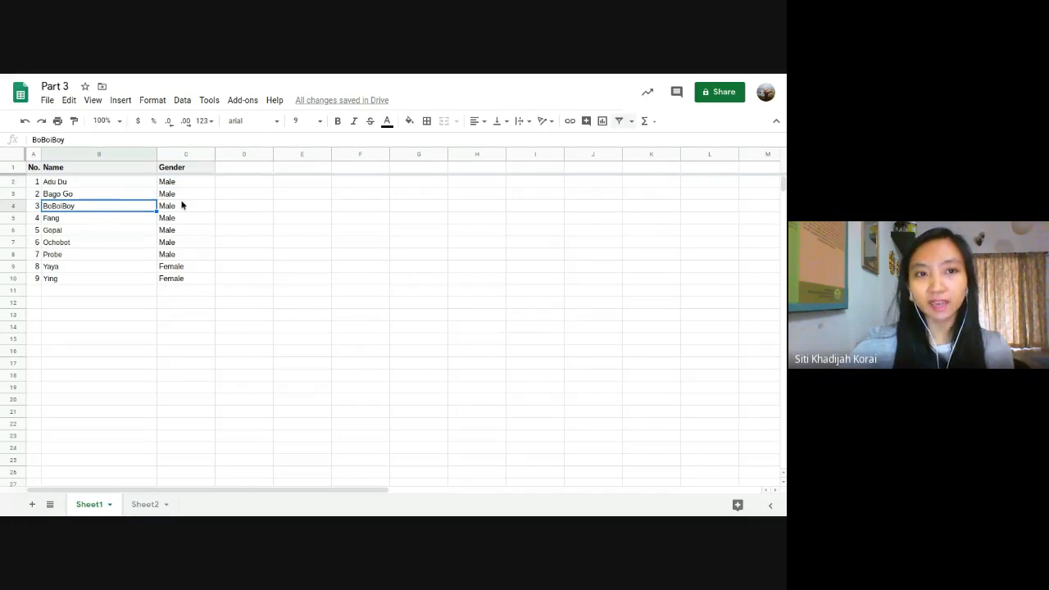
left_click(182, 199)
left_click(183, 281)
left_click(115, 234)
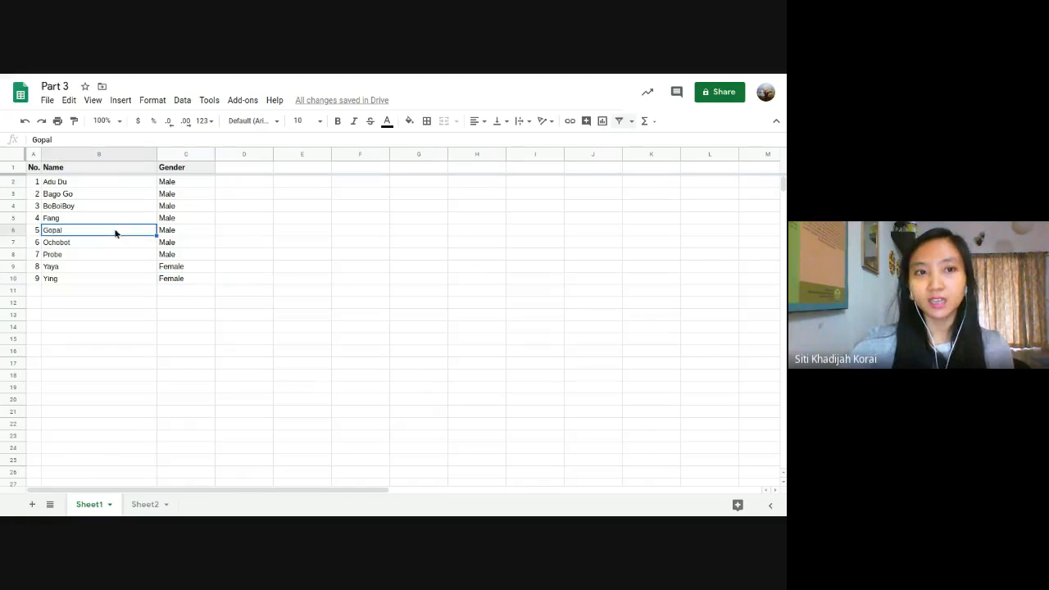
left_click(197, 219)
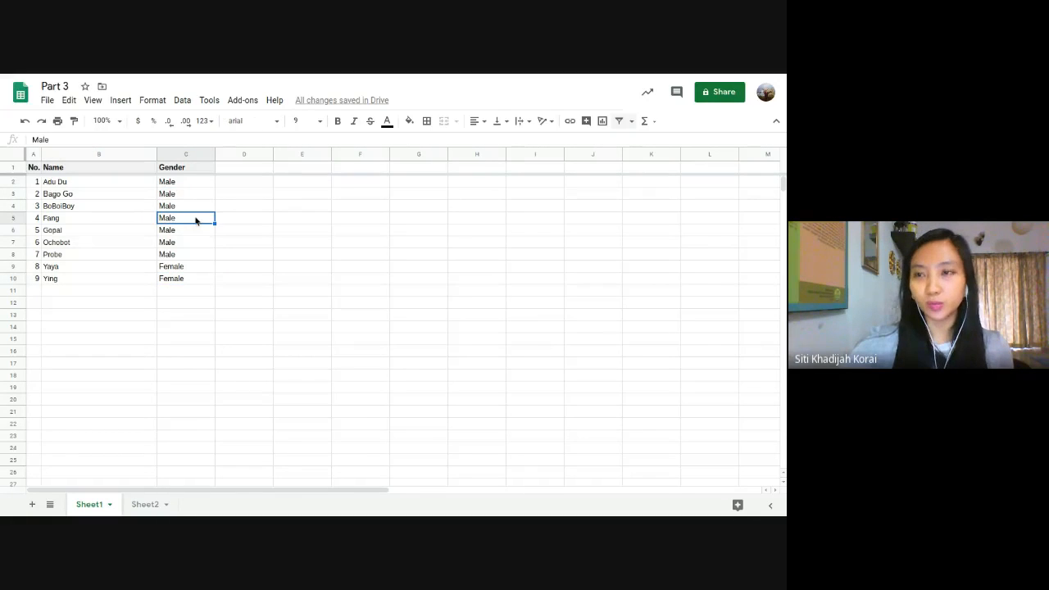
left_click(141, 246)
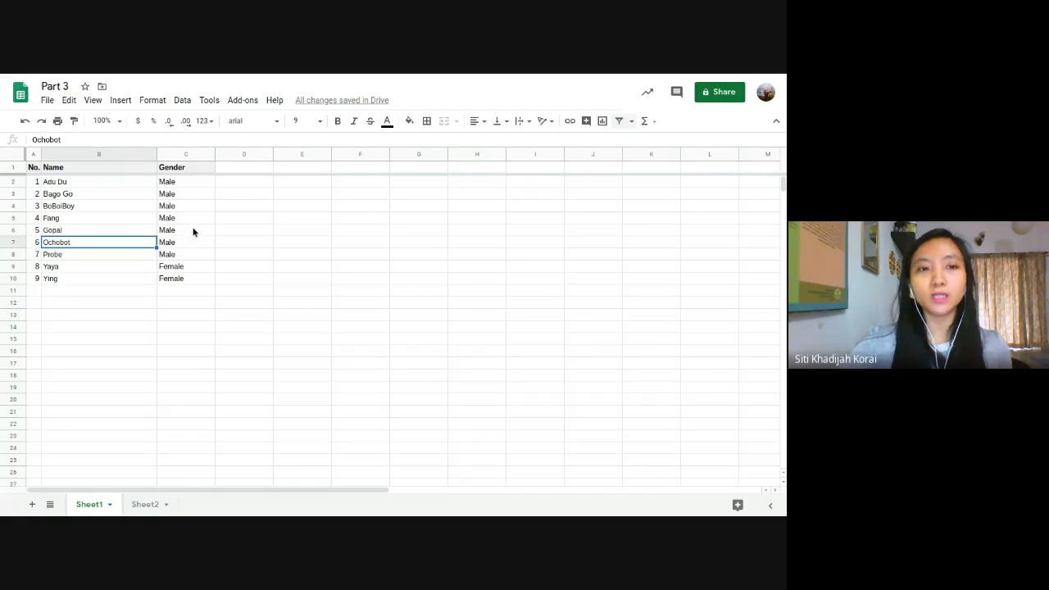
left_click(187, 234)
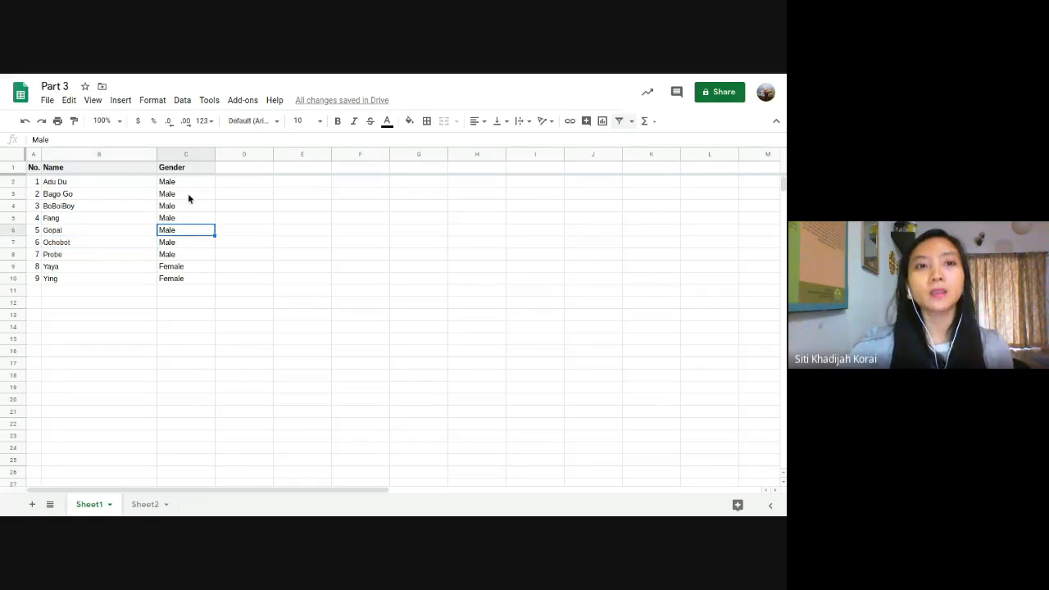
left_click(187, 193)
Select the Gender header cell and set the sheet's zoom to 150%
left_click(205, 165)
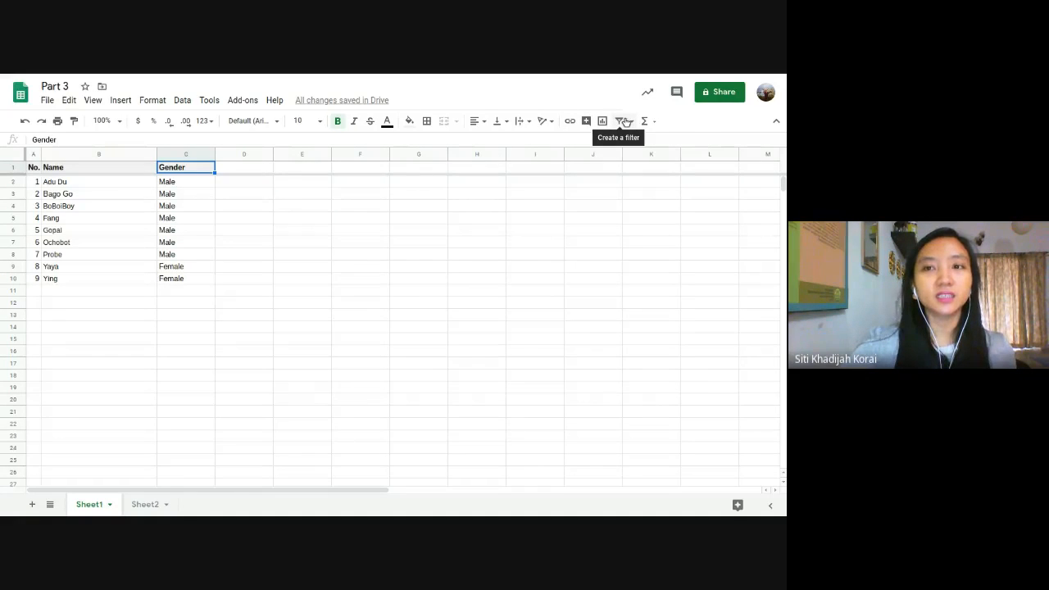
left_click(116, 128)
left_click(117, 234)
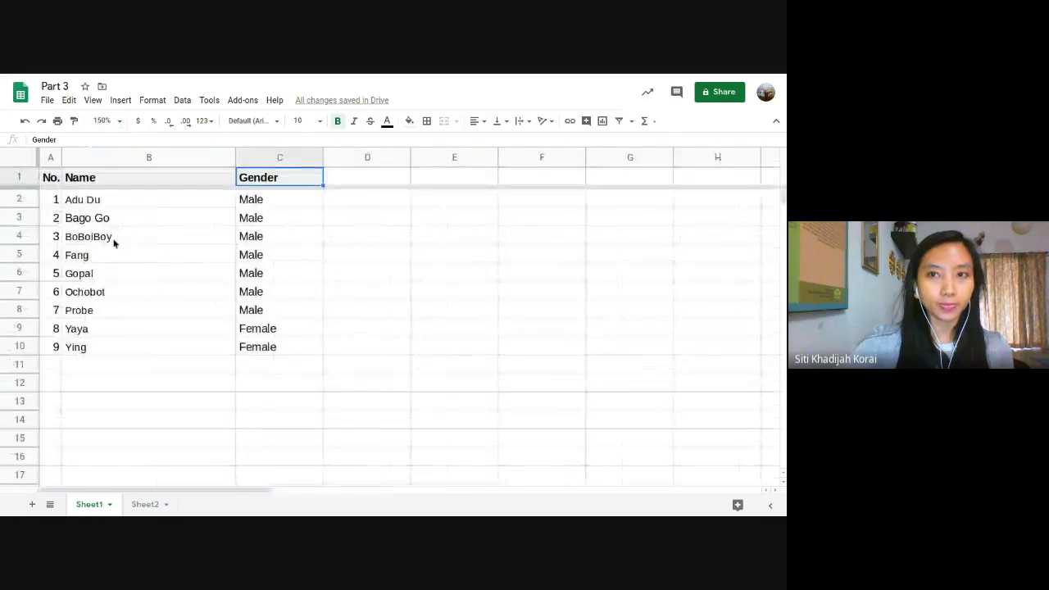
Look through the commands available for the whole Gender column
left_click(312, 159)
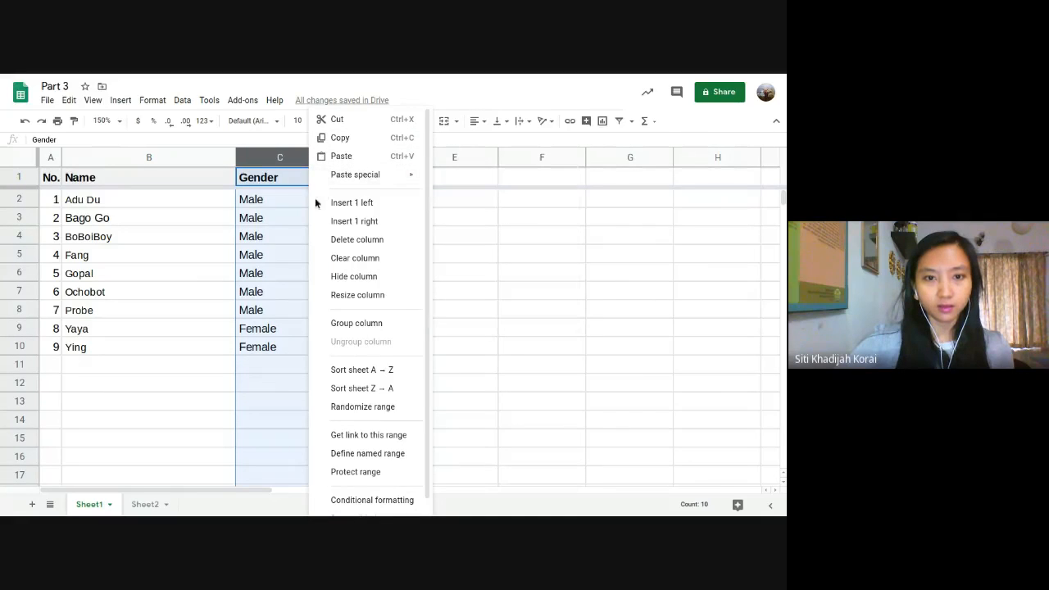
scroll(319, 208, "down", 1)
scroll(268, 202, "down", 1)
left_click(269, 202)
scroll(268, 202, "up", 1)
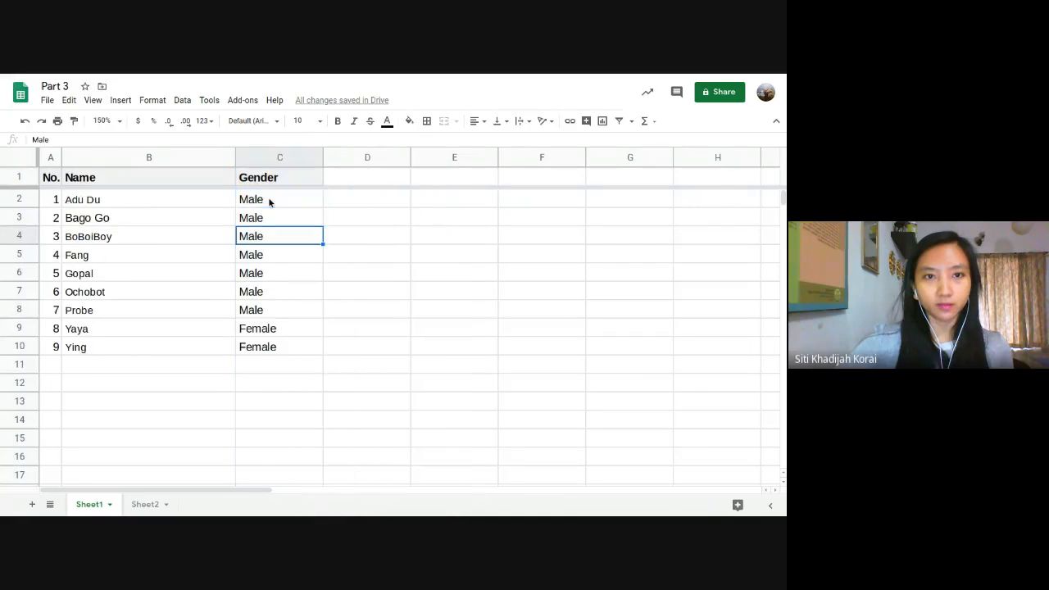
Create a filter on the student table starting from the Gender header cell
left_click(283, 177)
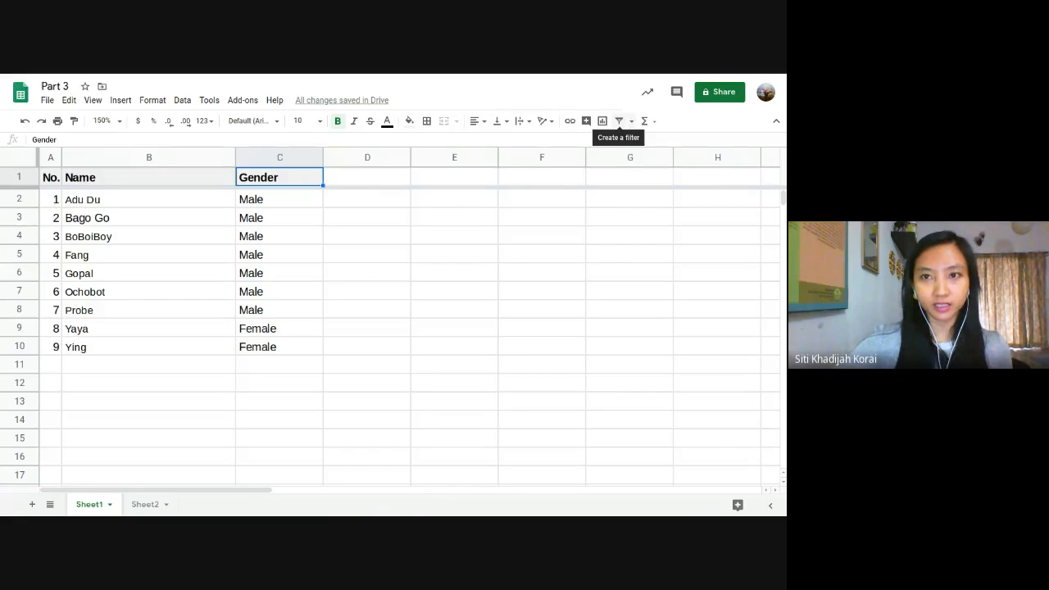
left_click(333, 245)
left_click(303, 172)
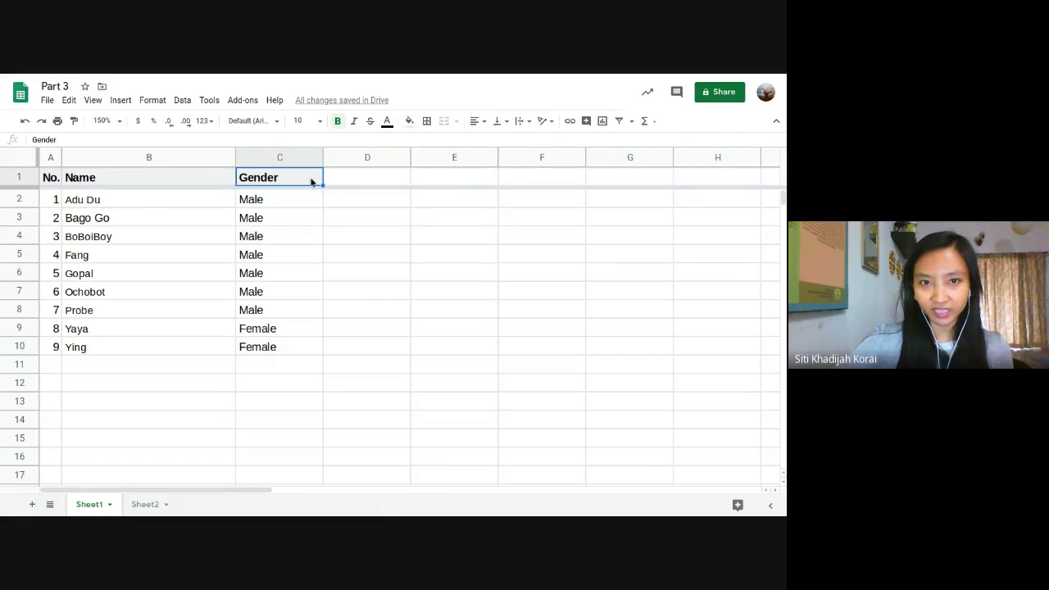
left_click(322, 244)
left_click(312, 180)
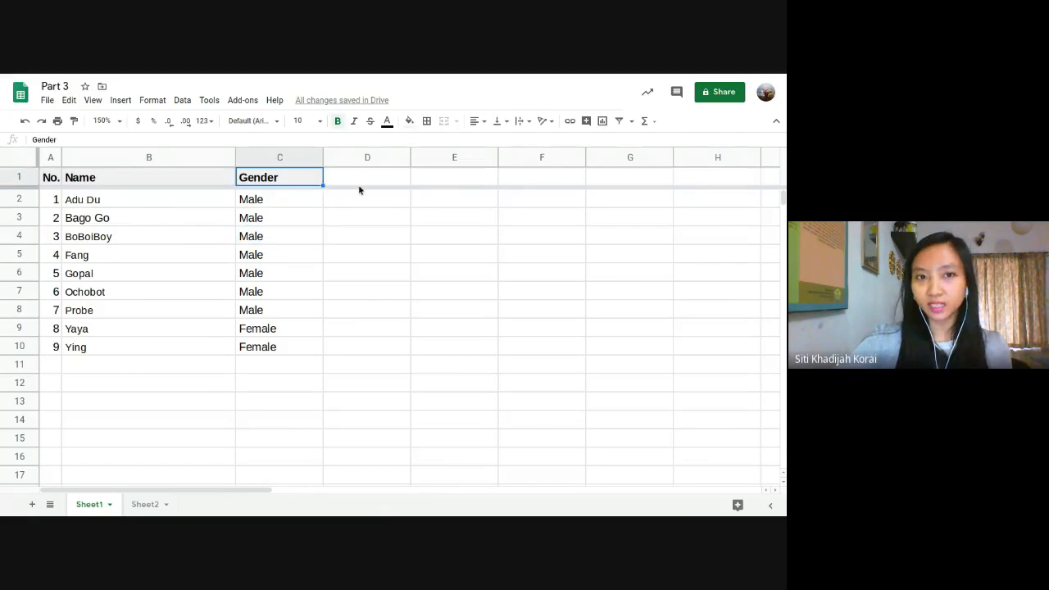
left_click(619, 122)
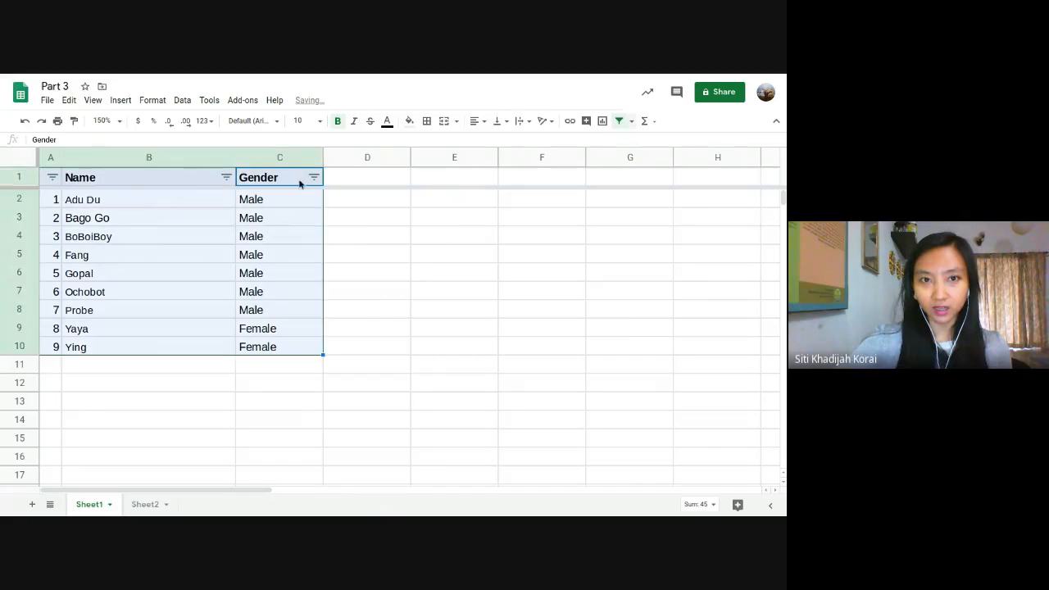
View the Gender column's filter options and turn the table's filter off again
left_click(329, 194)
left_click(316, 180)
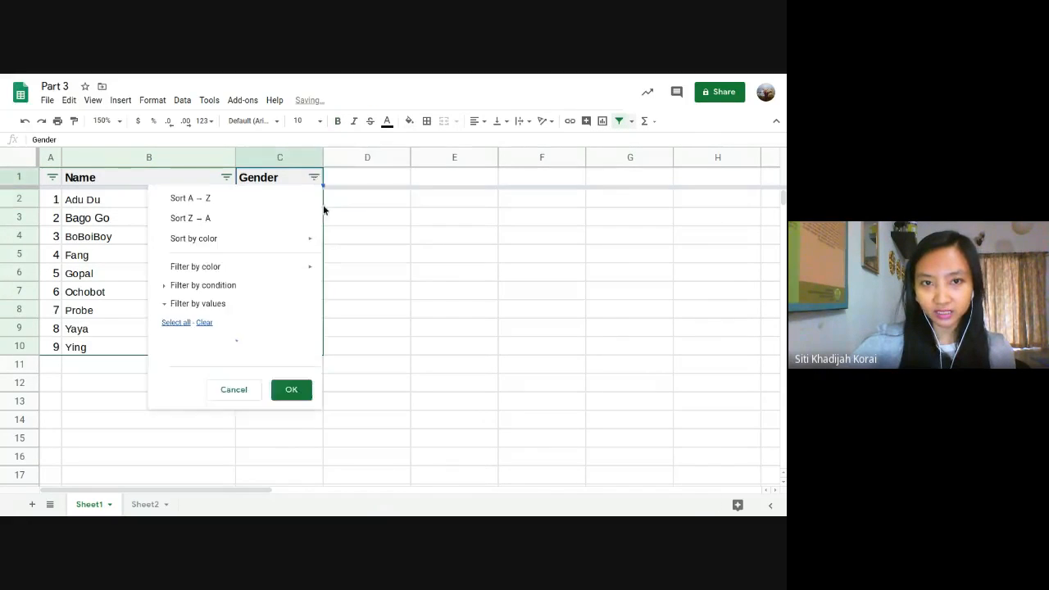
left_click(352, 204)
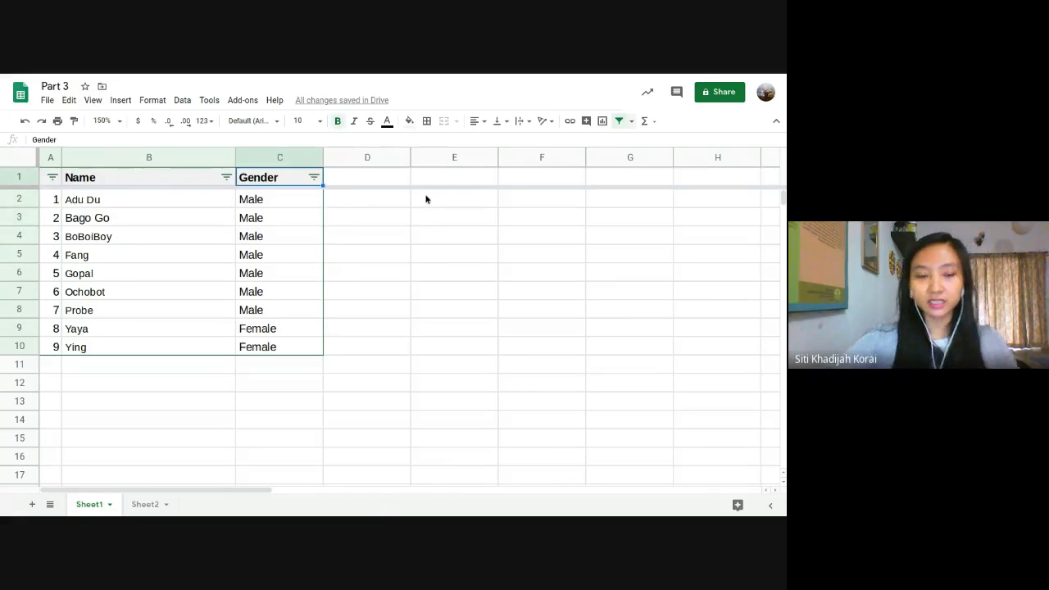
key("ctrl+shift+l")
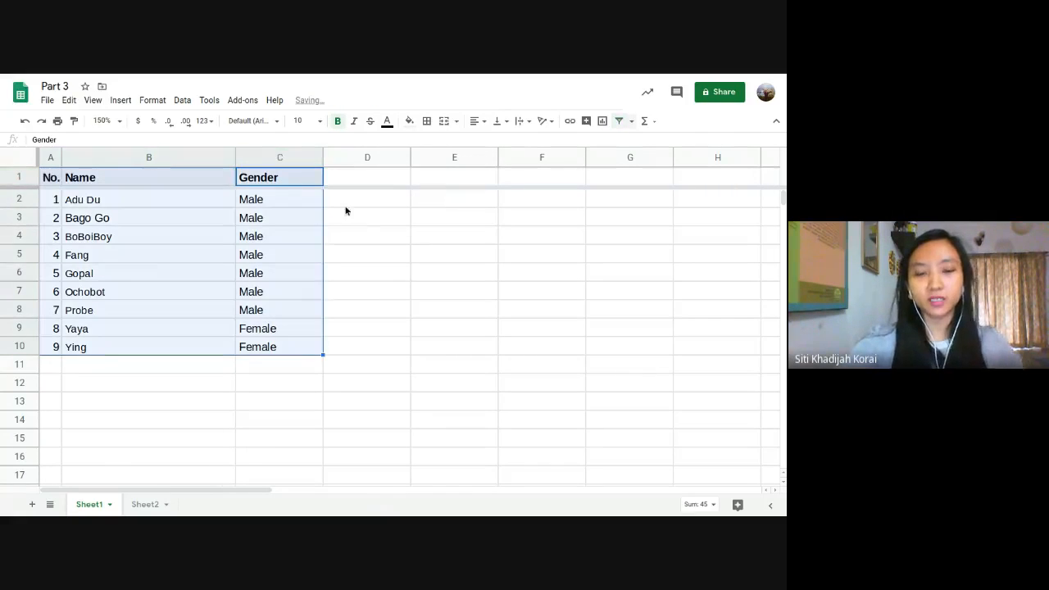
Create a filter on the student table starting from the Gender header cell, turning it off and on once
left_click(369, 239)
left_click(308, 182)
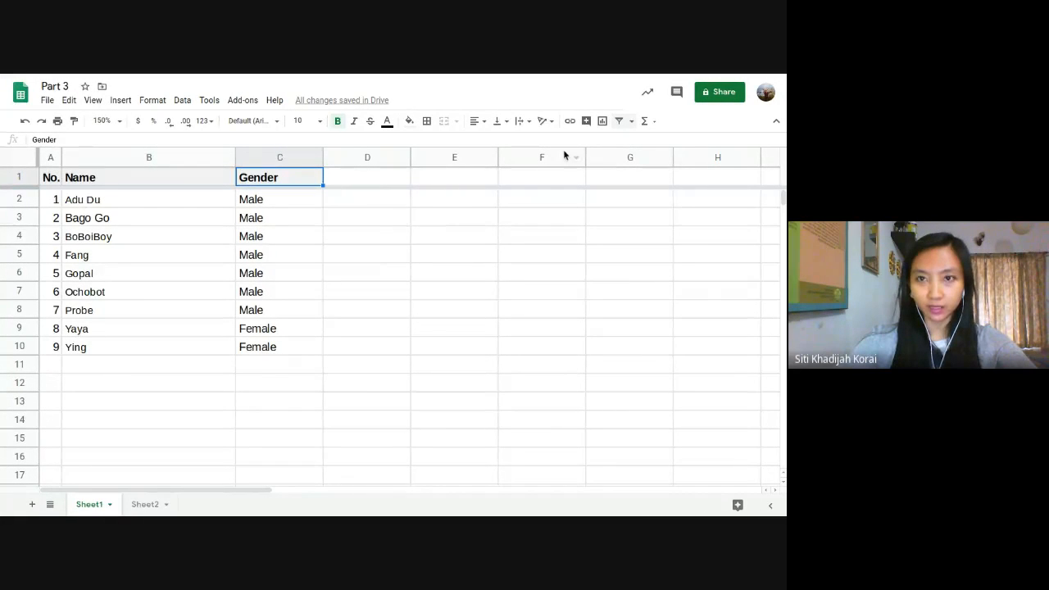
left_click(618, 121)
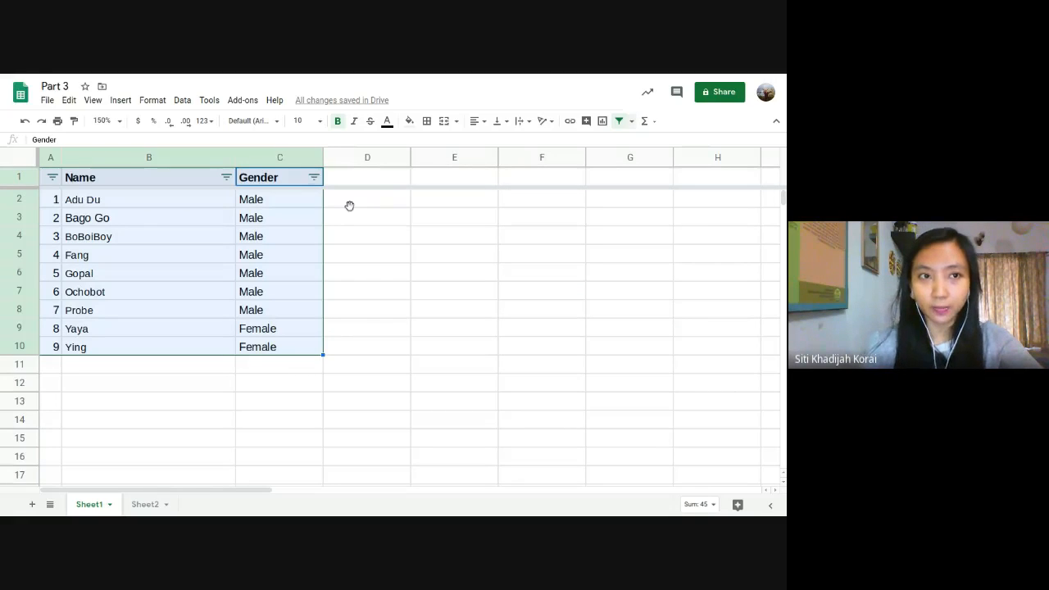
left_click(620, 123)
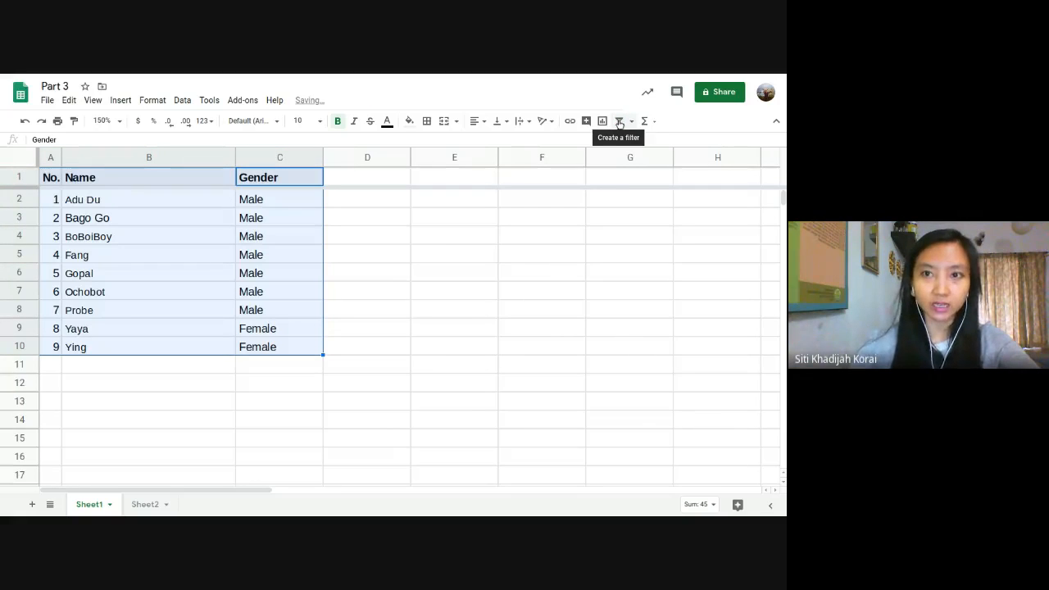
left_click(620, 123)
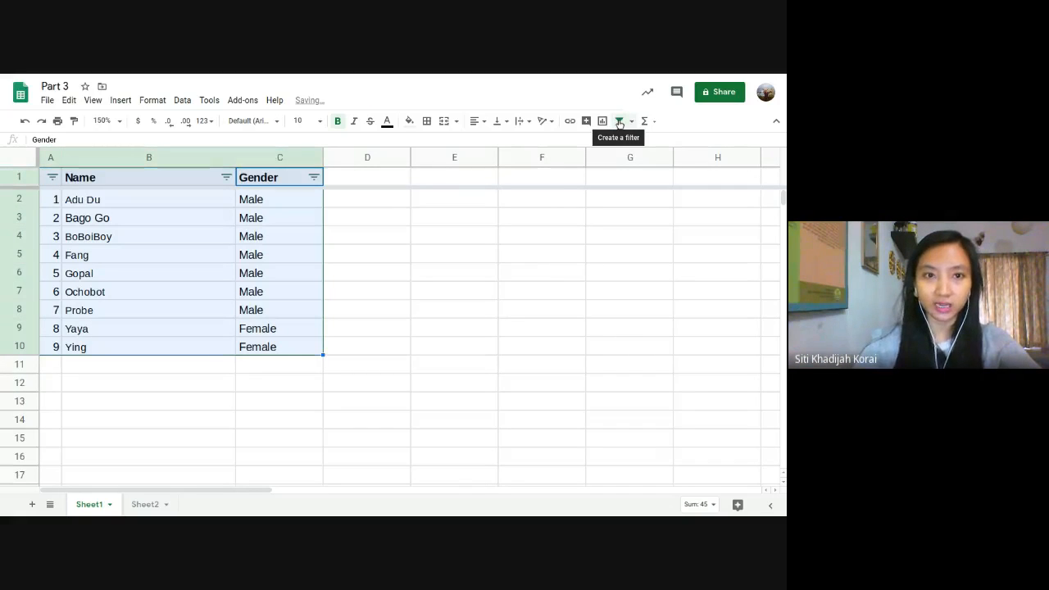
left_click(366, 180)
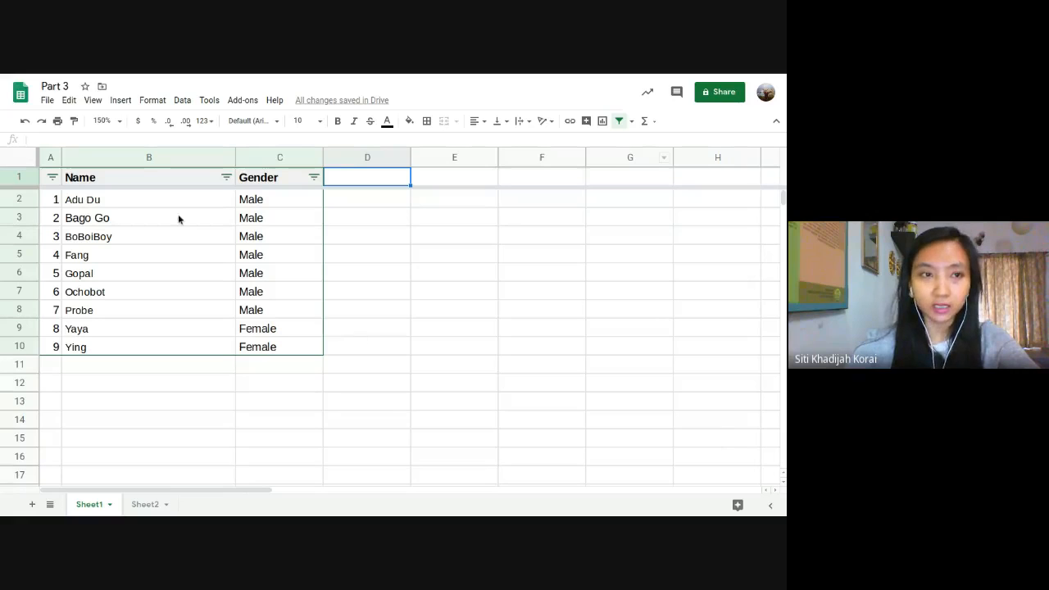
left_click(88, 184)
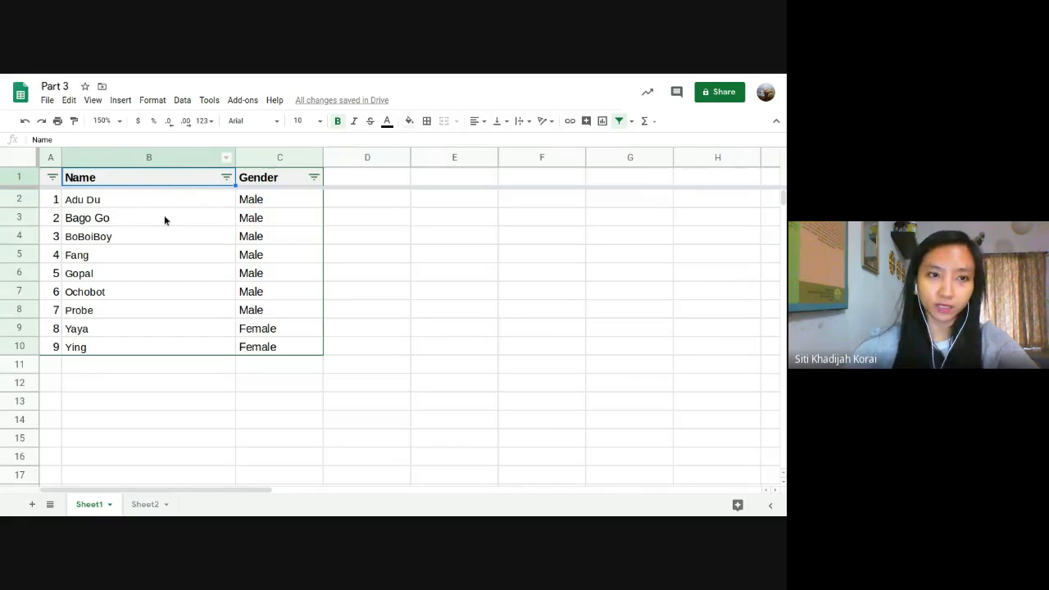
Filter the Gender column by values to show only the Female students
left_click(262, 179)
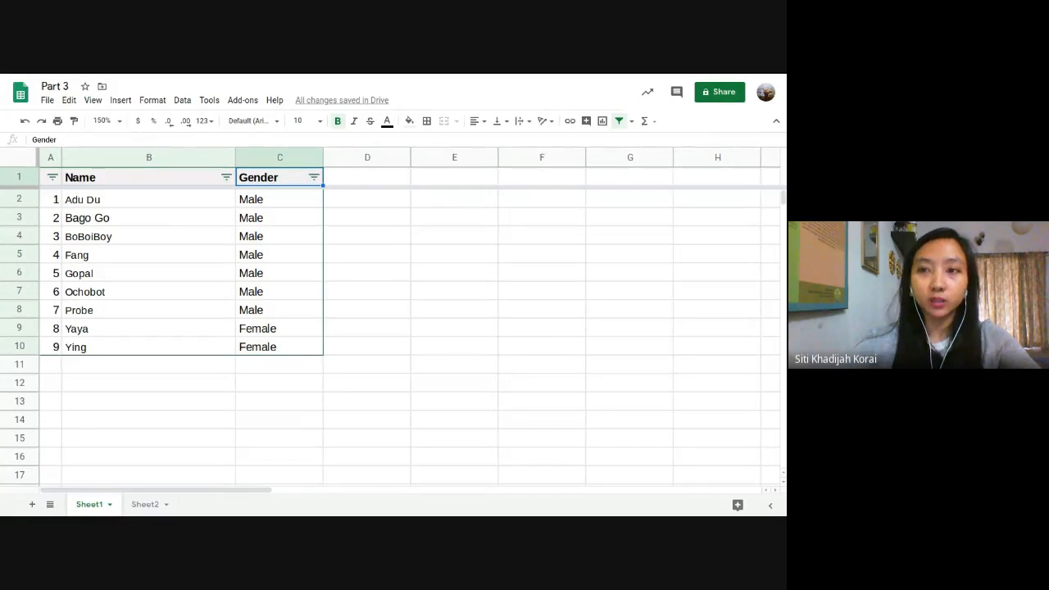
left_click(313, 178)
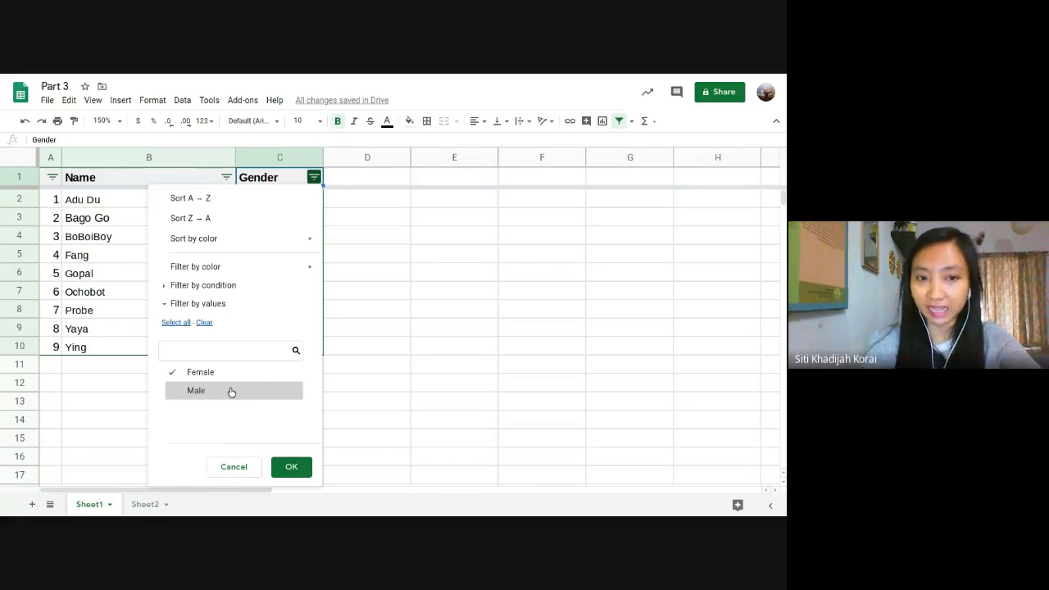
left_click(291, 467)
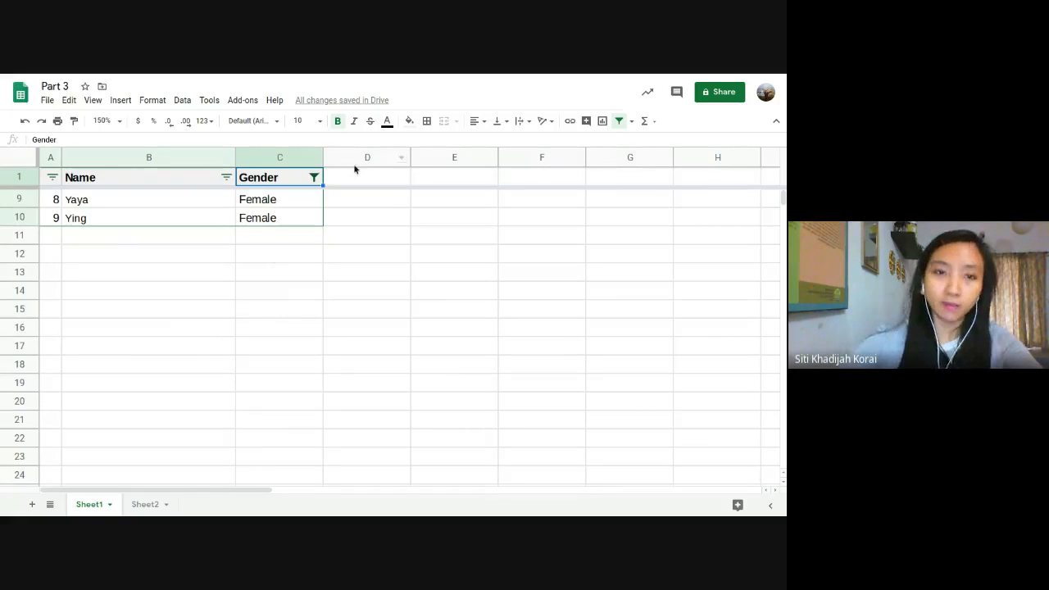
Change the Gender column's value filter to show only the Male students
left_click(314, 177)
left_click(204, 323)
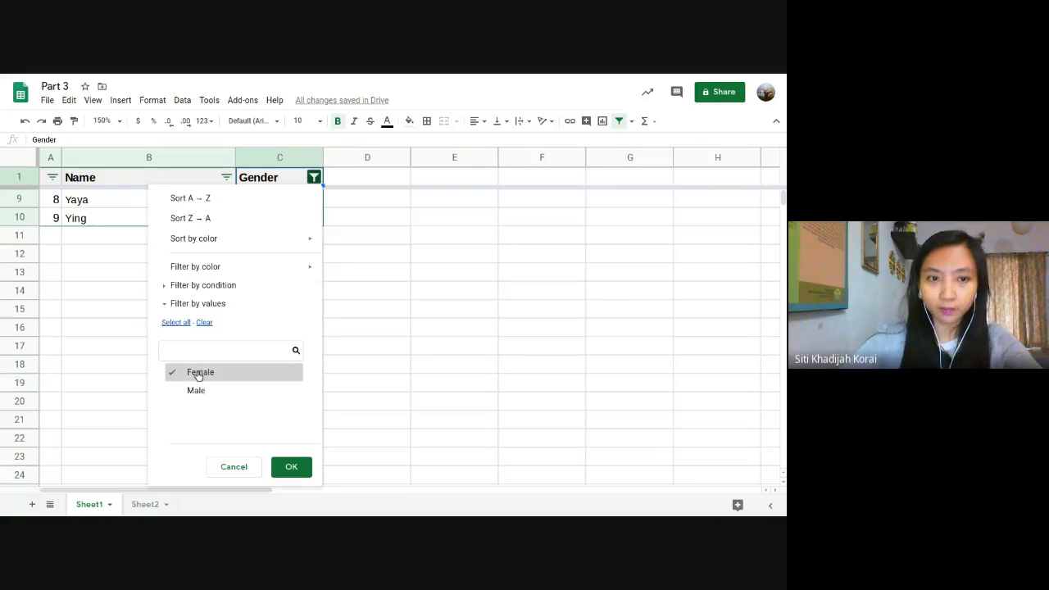
left_click(213, 388)
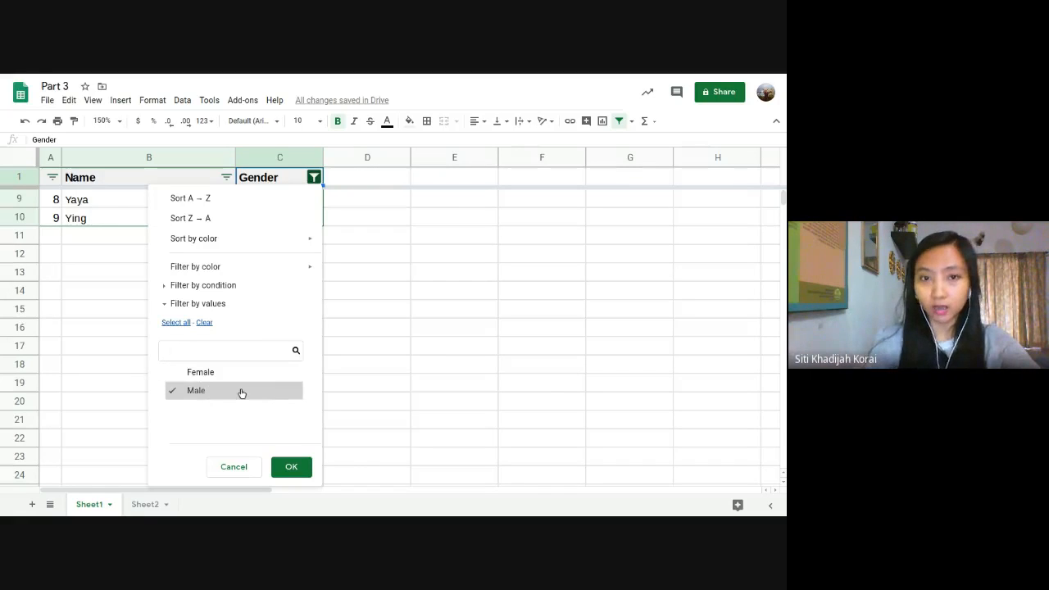
left_click(298, 465)
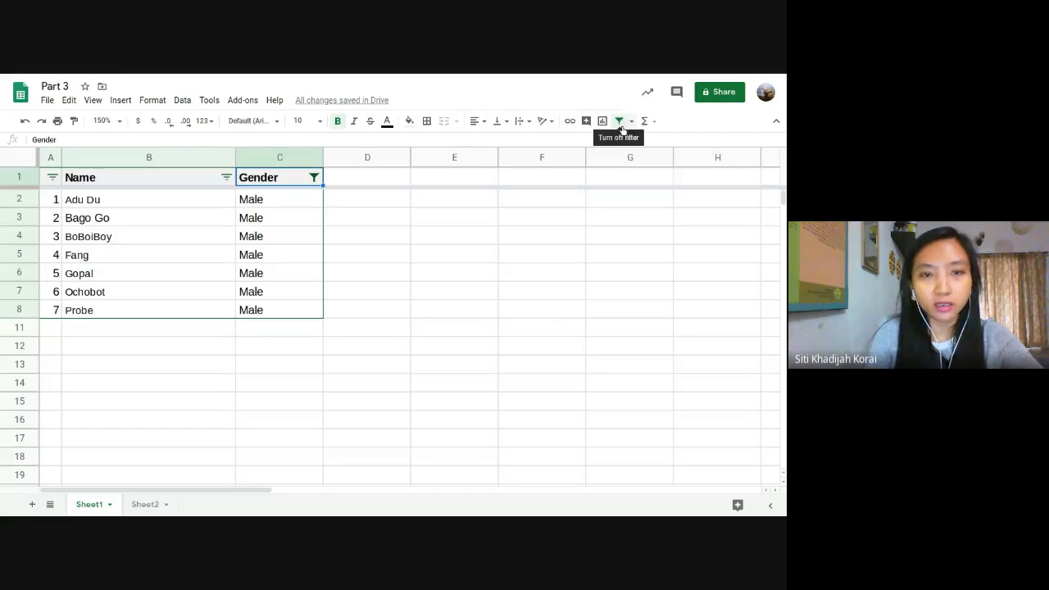
left_click(227, 178)
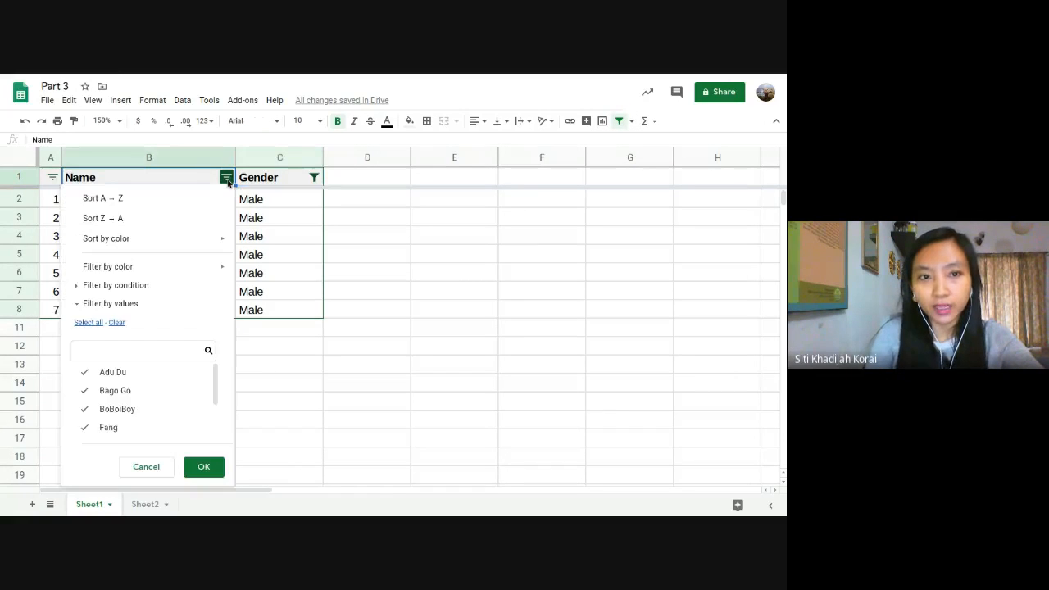
scroll(107, 410, "down", 2)
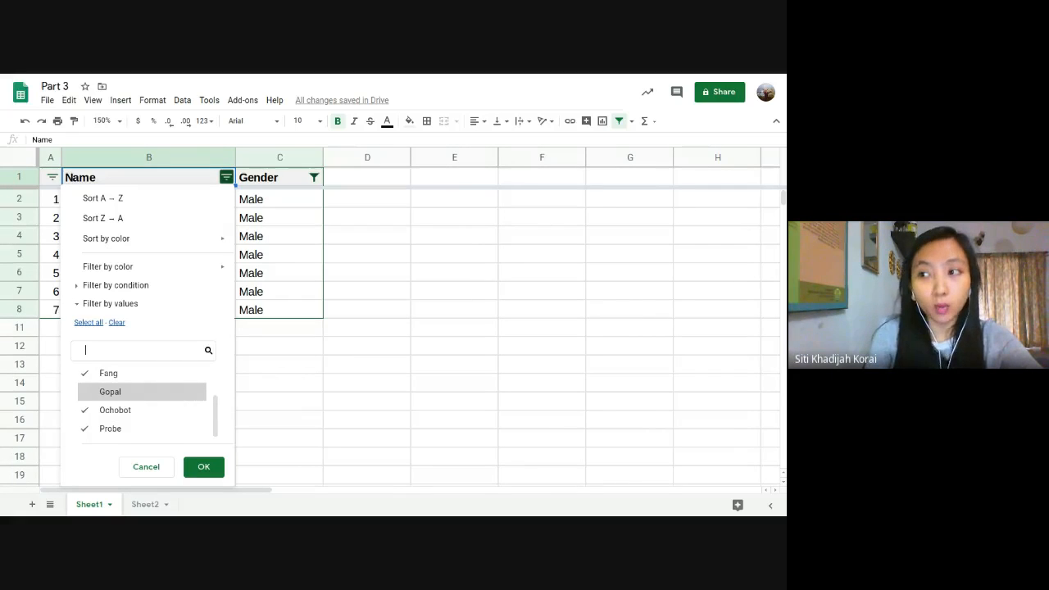
left_click(133, 474)
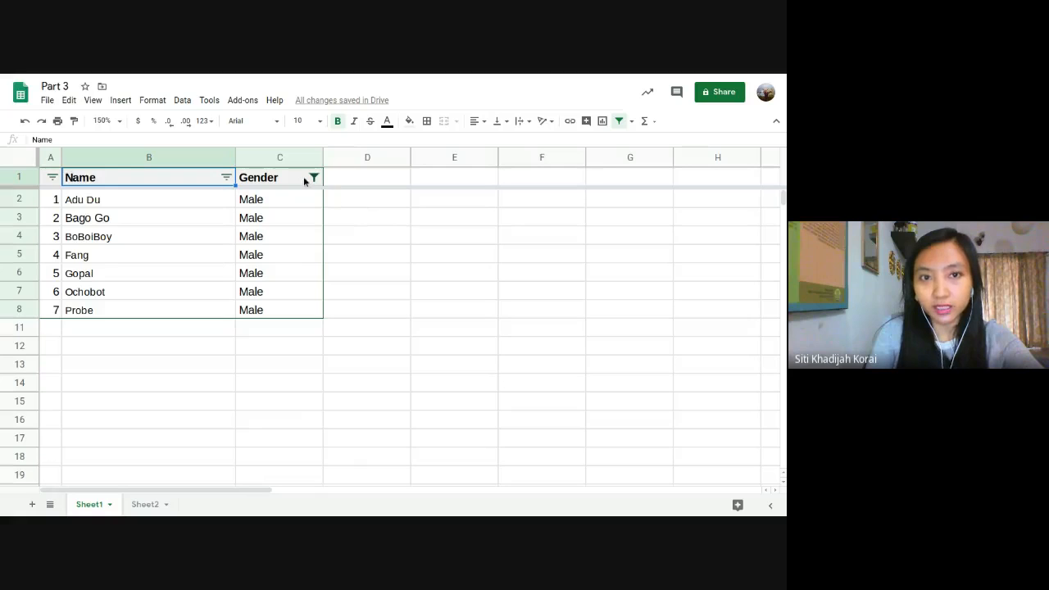
Filter the Name column by values to show only students No. 5 and No. 7
left_click(227, 177)
scroll(143, 401, "down", 2)
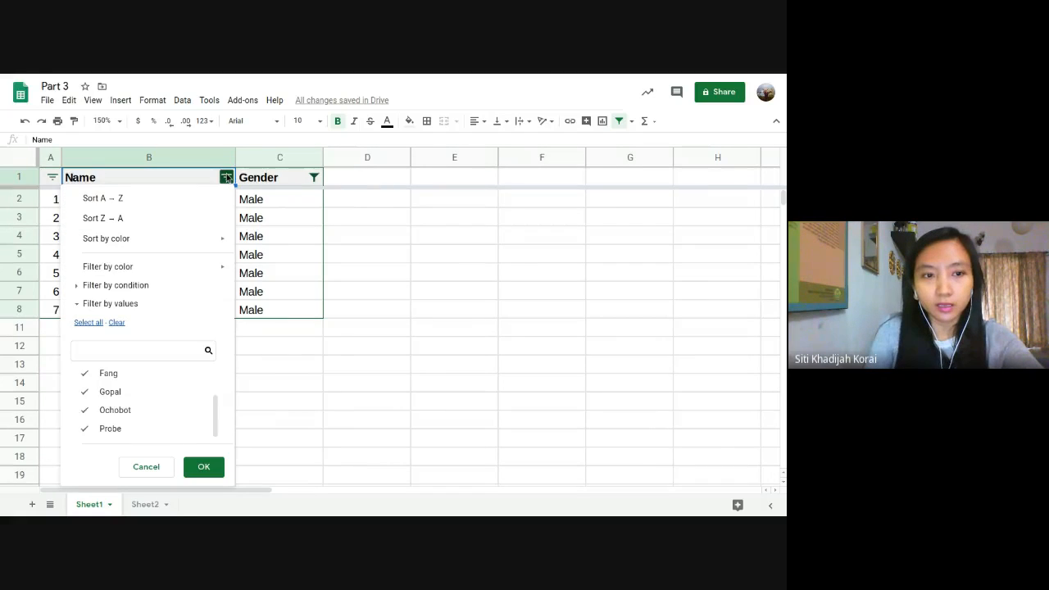
left_click(145, 409)
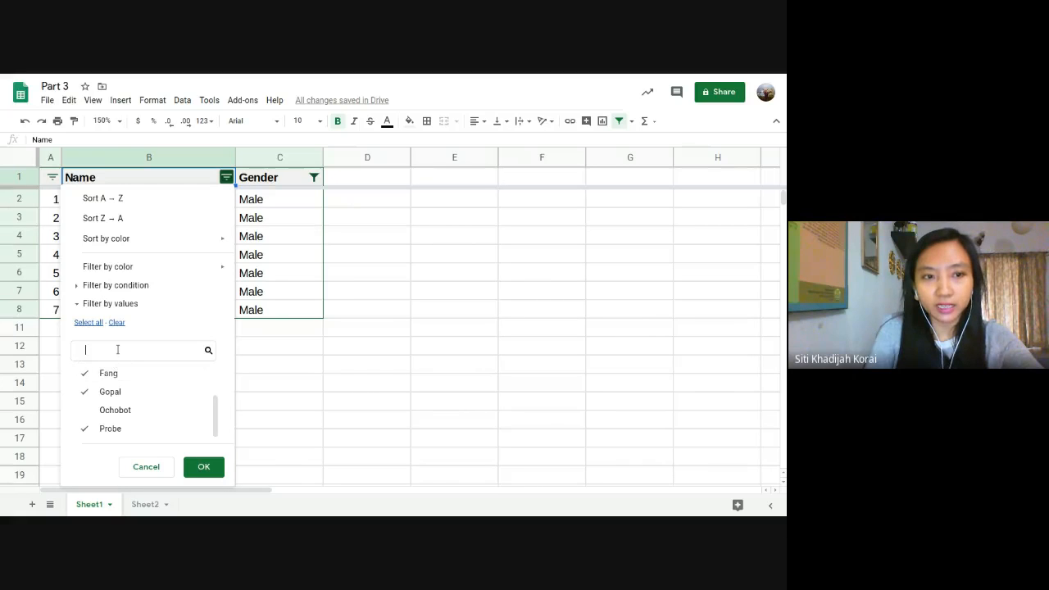
left_click(116, 322)
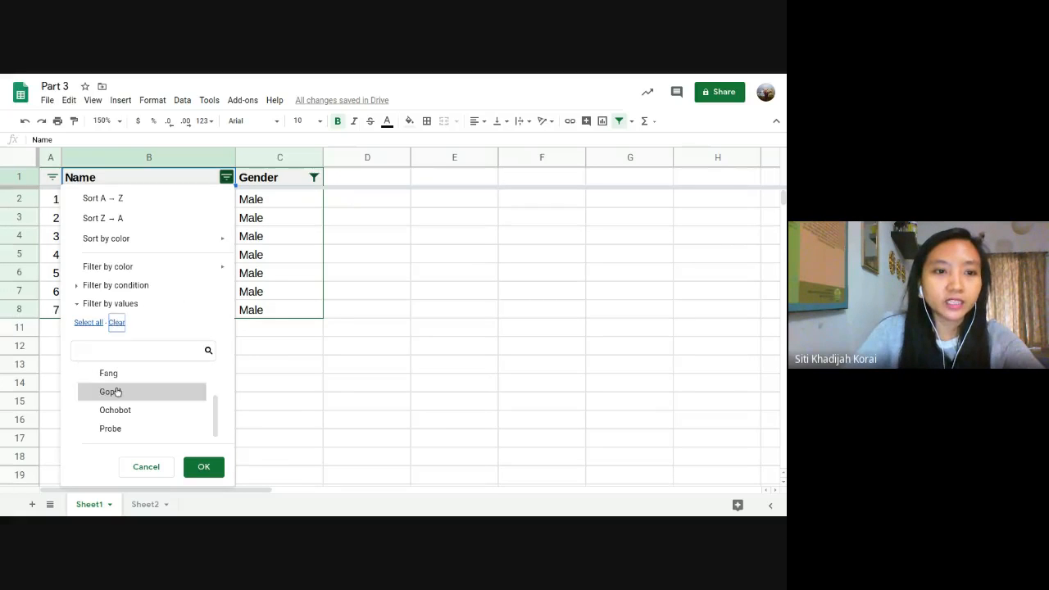
left_click(117, 392)
left_click(115, 427)
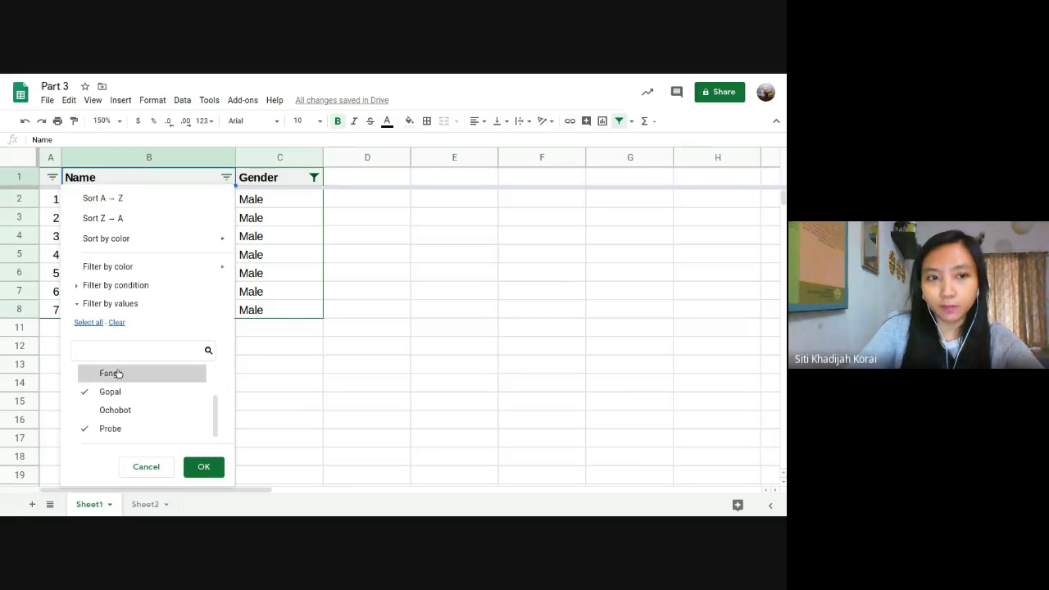
left_click(204, 467)
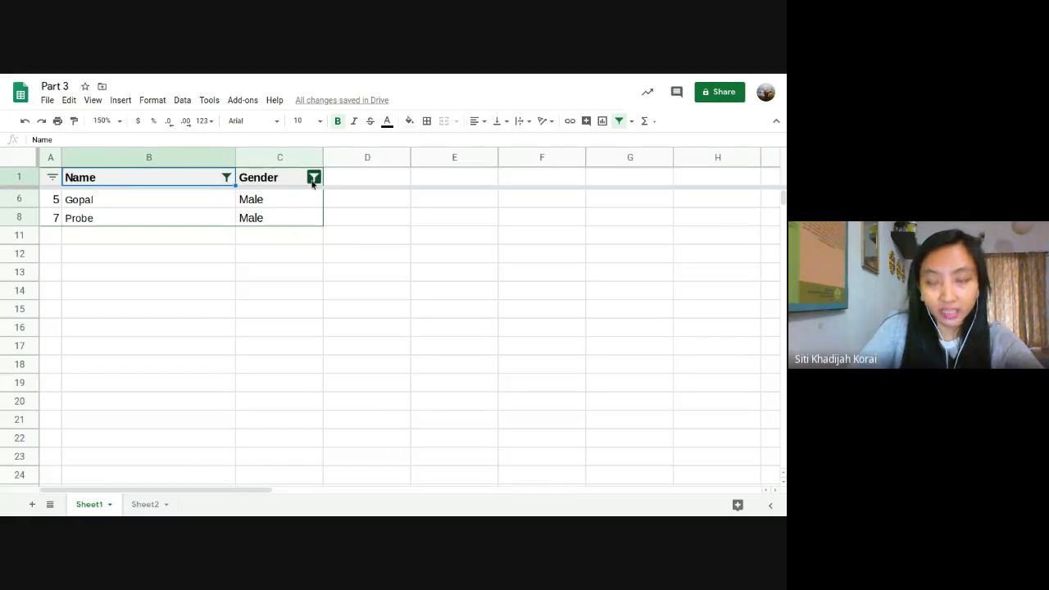
Review which values are selected in the Name and Gender column filters, accepting them as they are
left_click(226, 178)
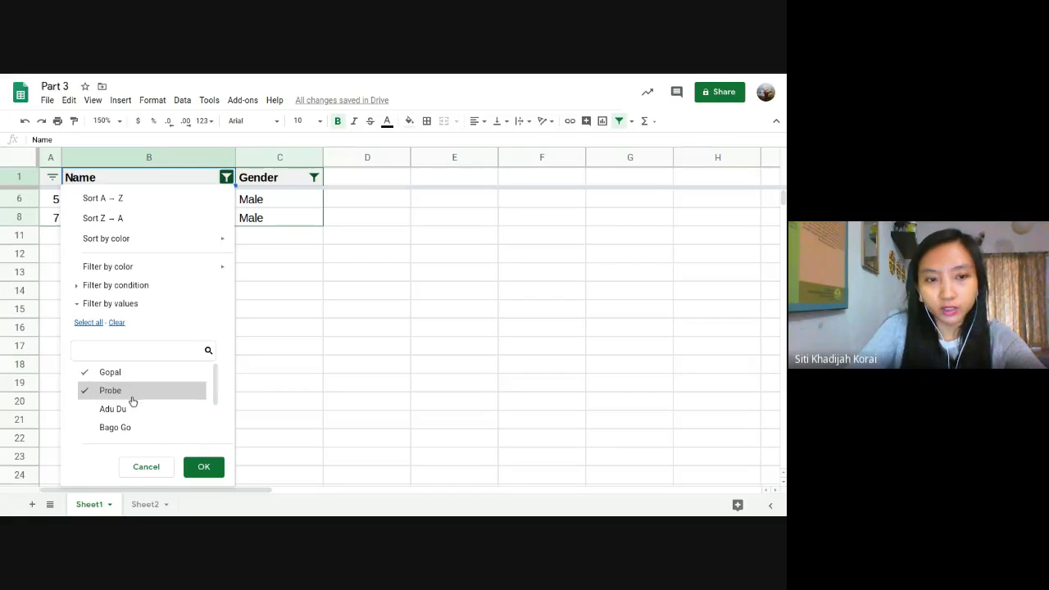
left_click(203, 467)
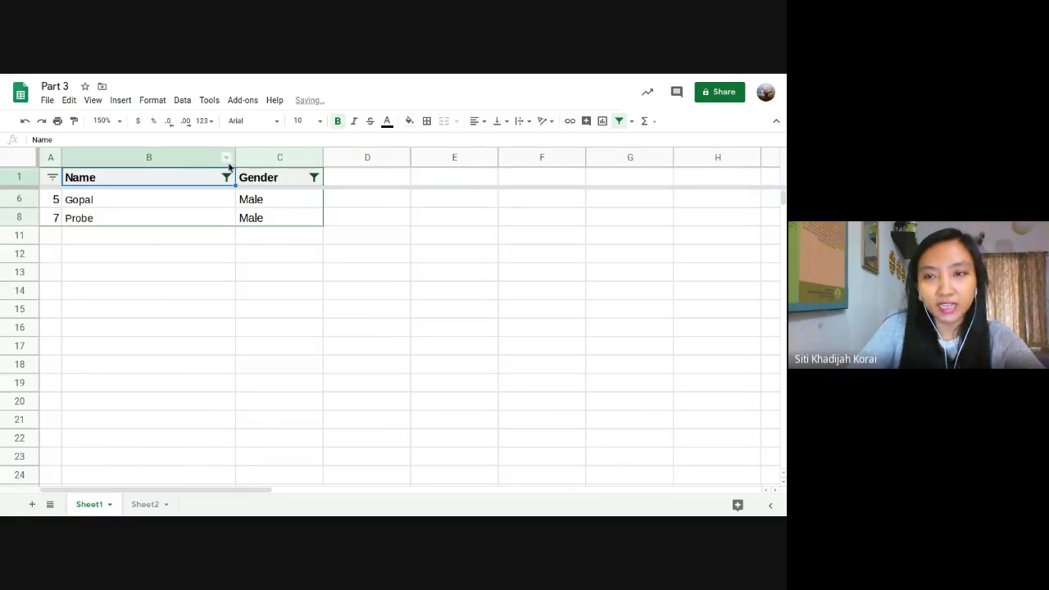
left_click(159, 207)
left_click(162, 219)
left_click(226, 177)
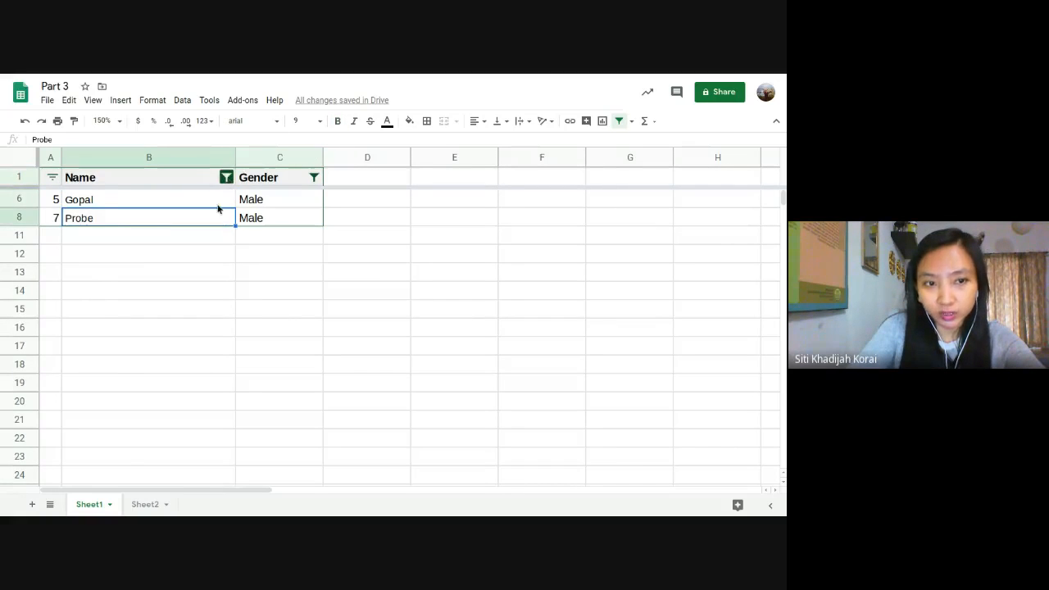
left_click(204, 467)
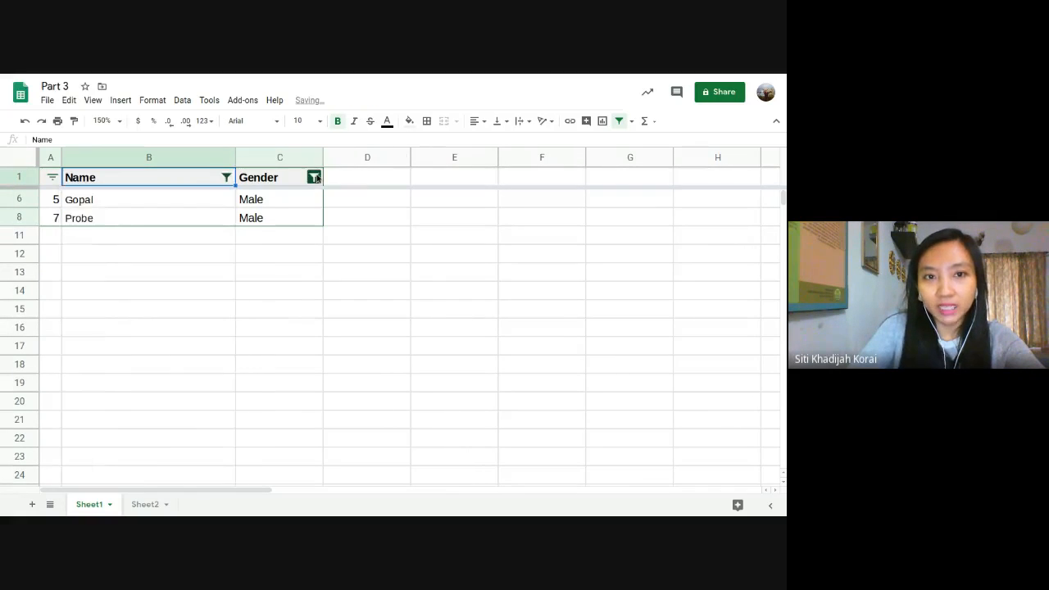
left_click(313, 177)
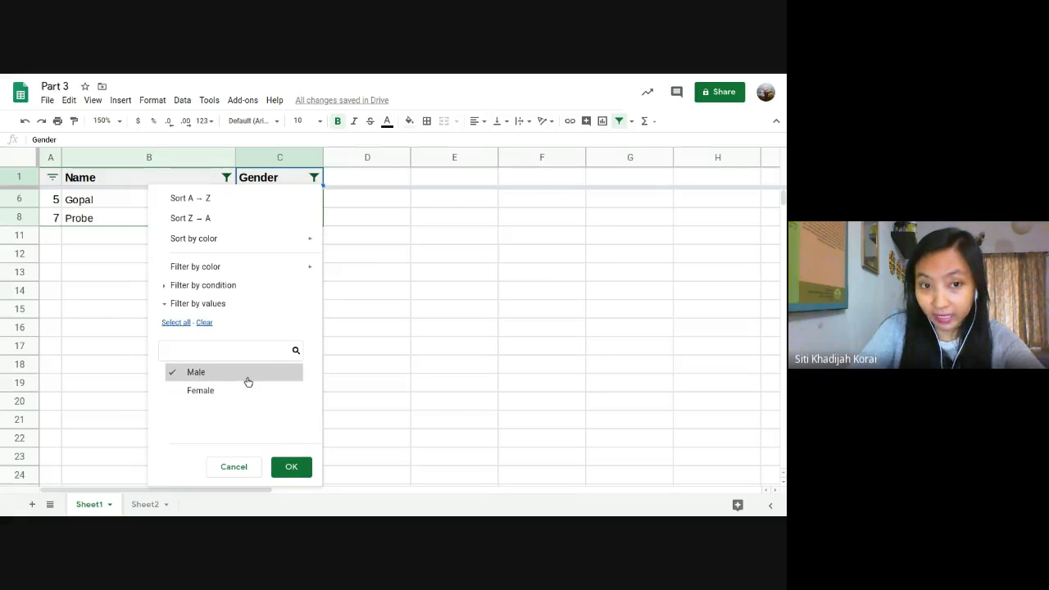
left_click(291, 467)
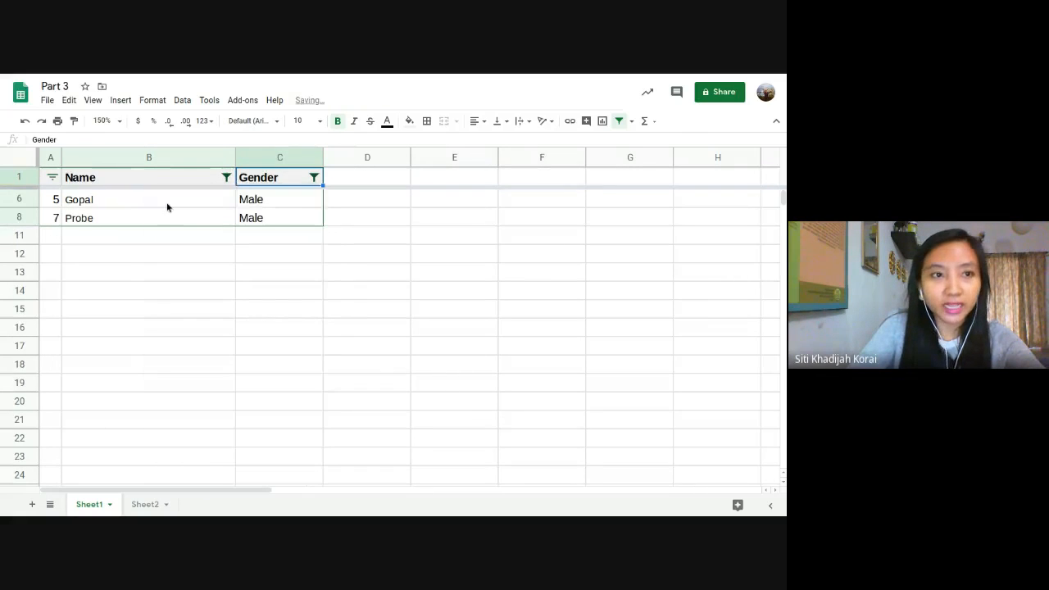
Select all values again in the Name filter and the Gender filter to list every student
left_click(226, 177)
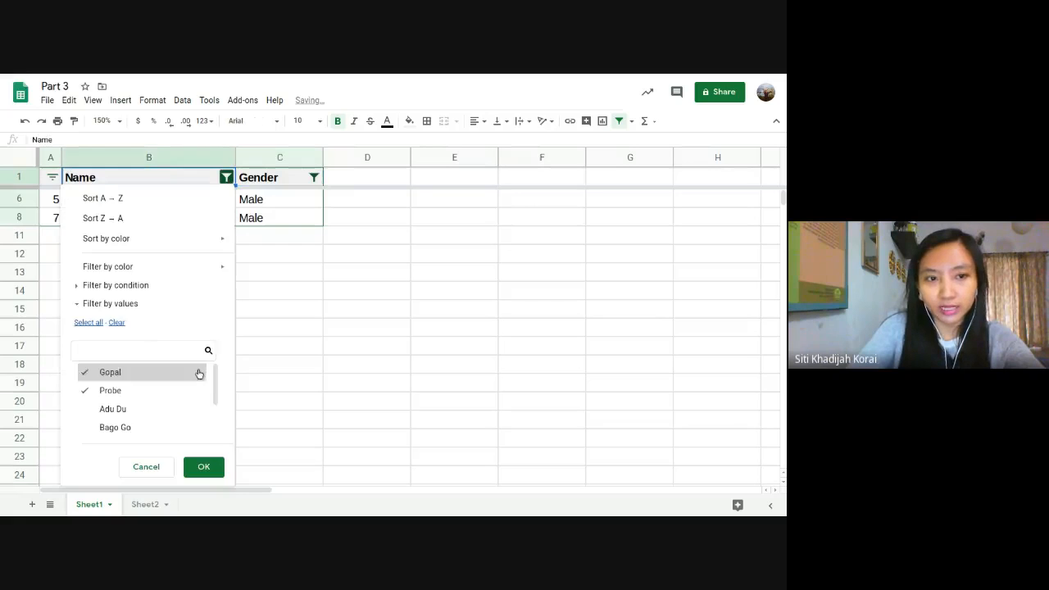
left_click(89, 322)
left_click(203, 466)
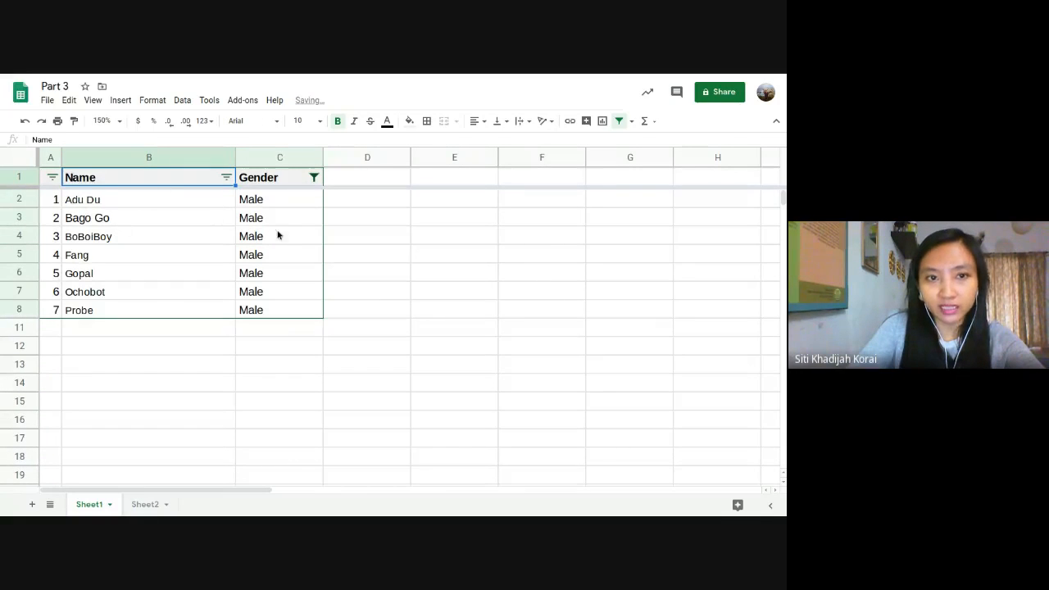
left_click(313, 177)
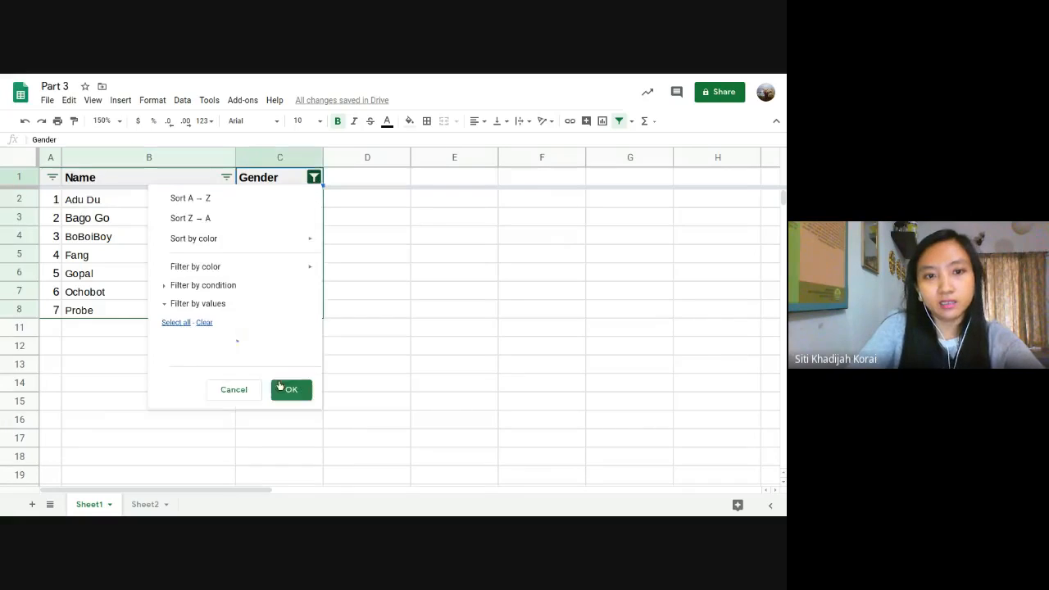
left_click(180, 322)
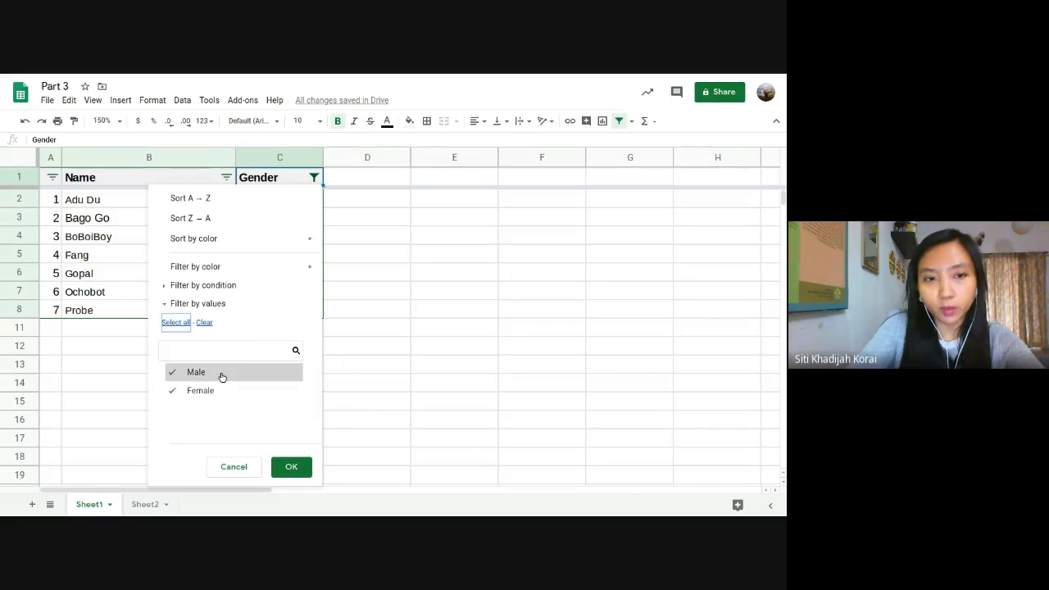
left_click(291, 466)
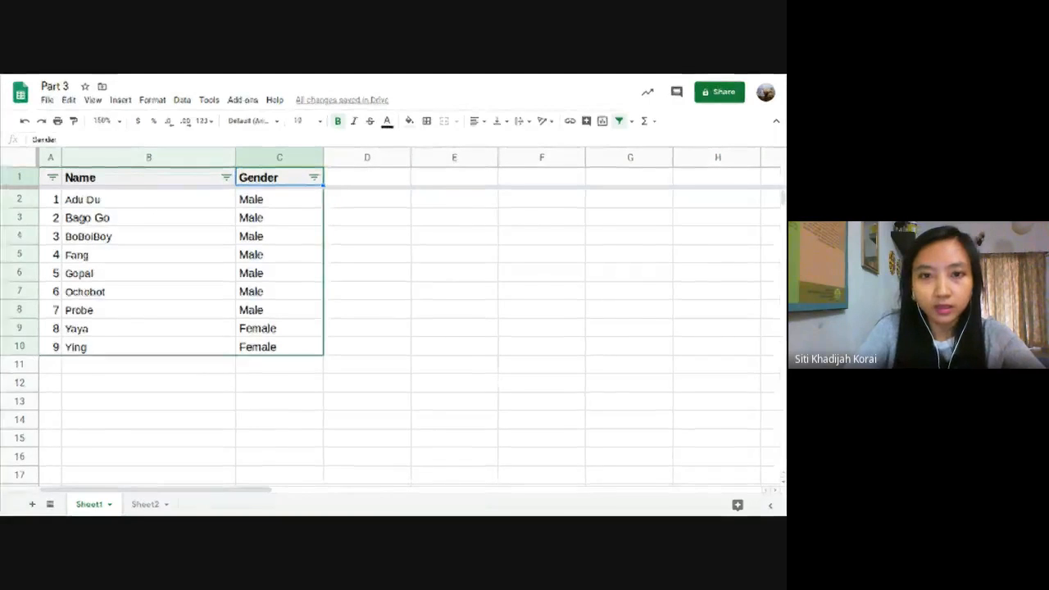
Turn off the filter on the student table
left_click(271, 236)
left_click(368, 216)
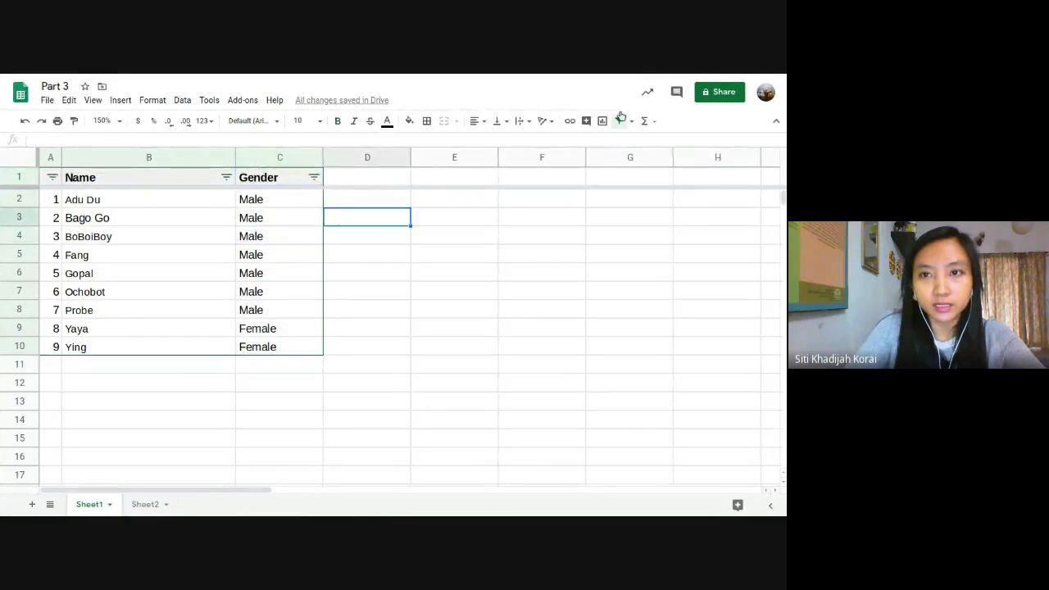
left_click(618, 121)
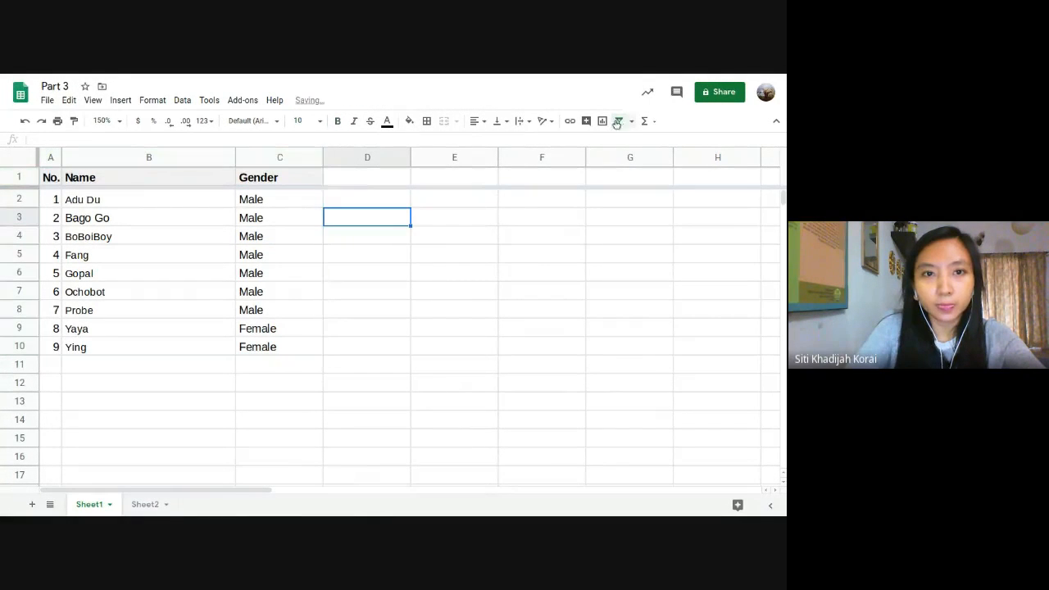
left_click(618, 121)
left_click(445, 234)
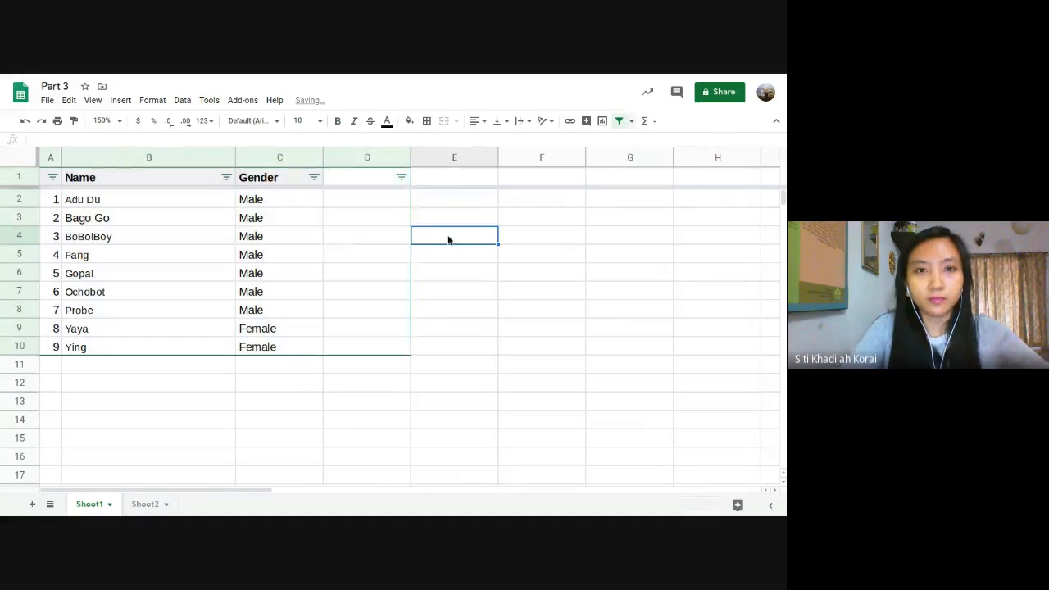
key("ctrl+z")
left_click(123, 216)
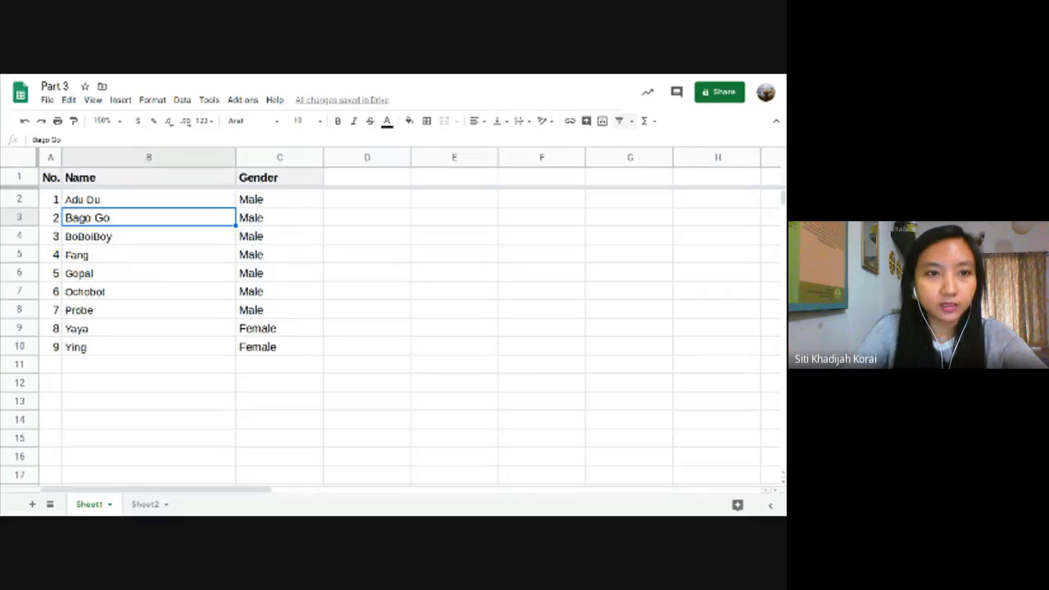
Switch to the "Smart Admin for Teachers with Google Sheets" deck in Google Slides and start presenting from the Filter (A) slide
key("F11")
left_click(219, 78)
key("F11")
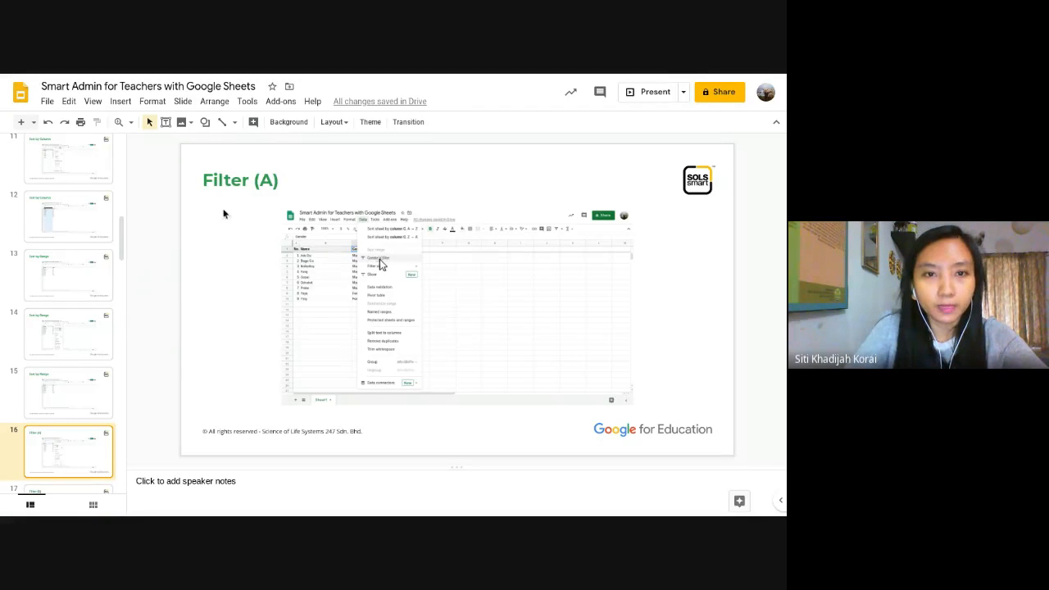
left_click(683, 92)
left_click(649, 138)
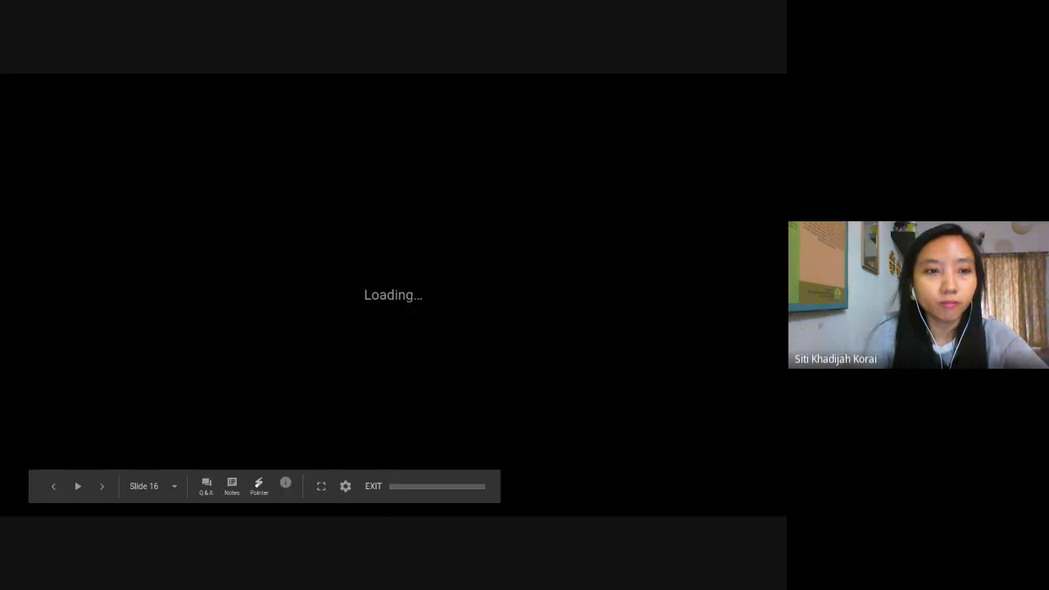
Advance the presentation through the Filter slides to the "Function: SUM & AVERAGE" slide
key("Right")
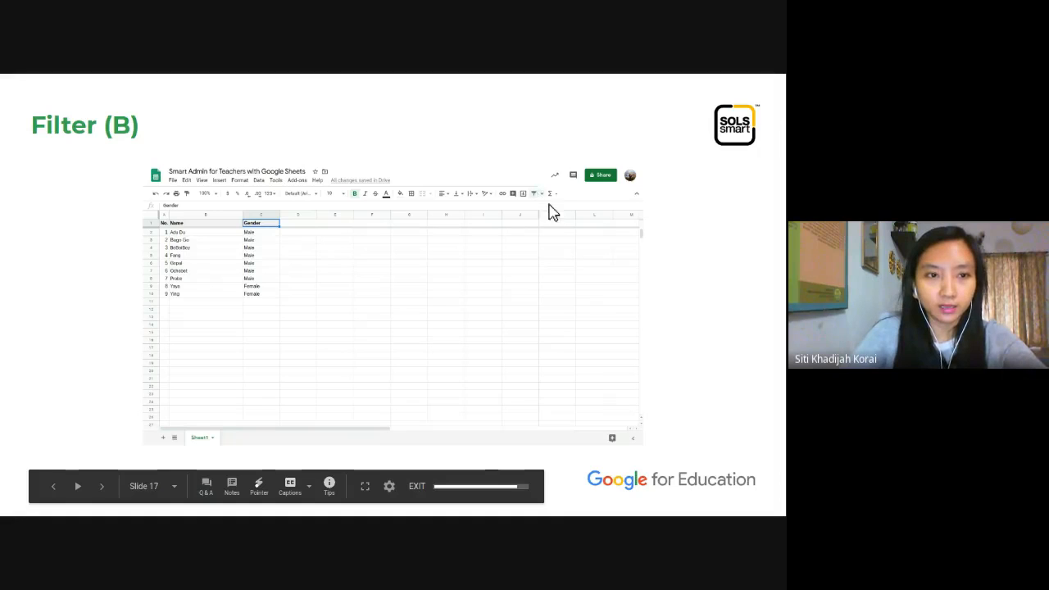
key("Right")
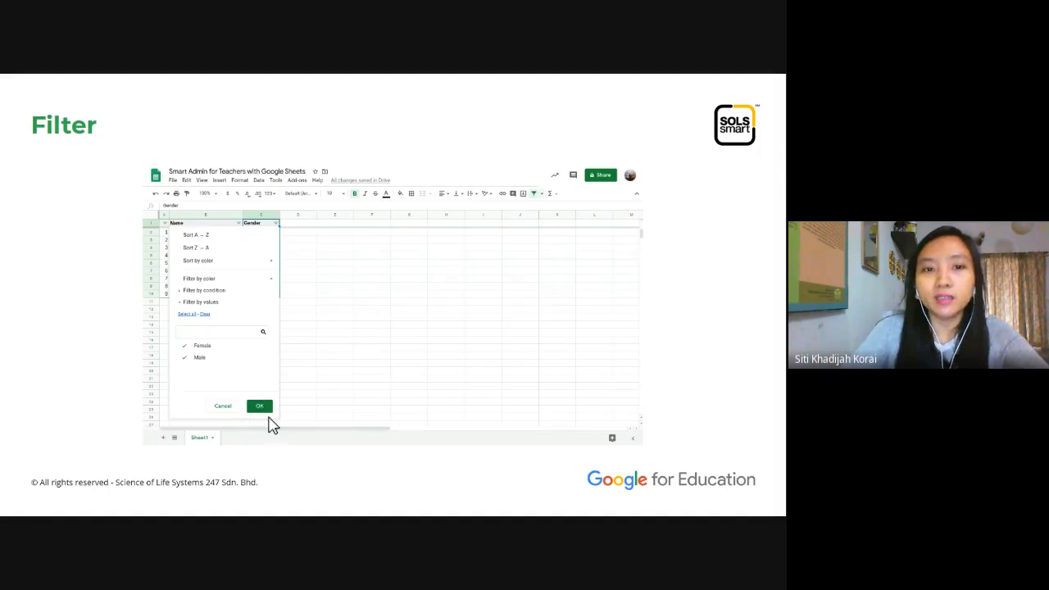
key("Right")
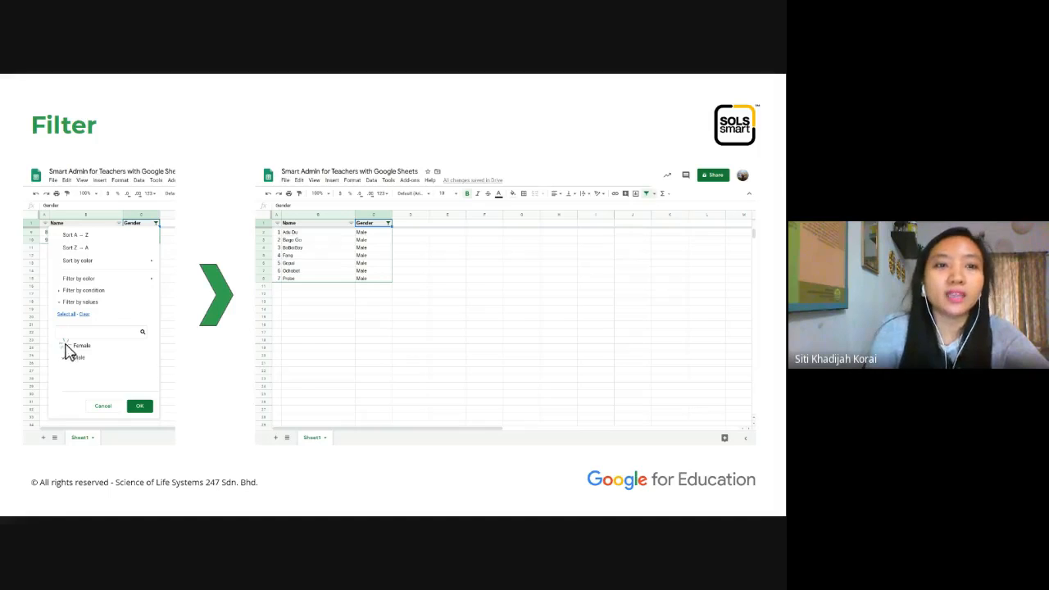
key("Right")
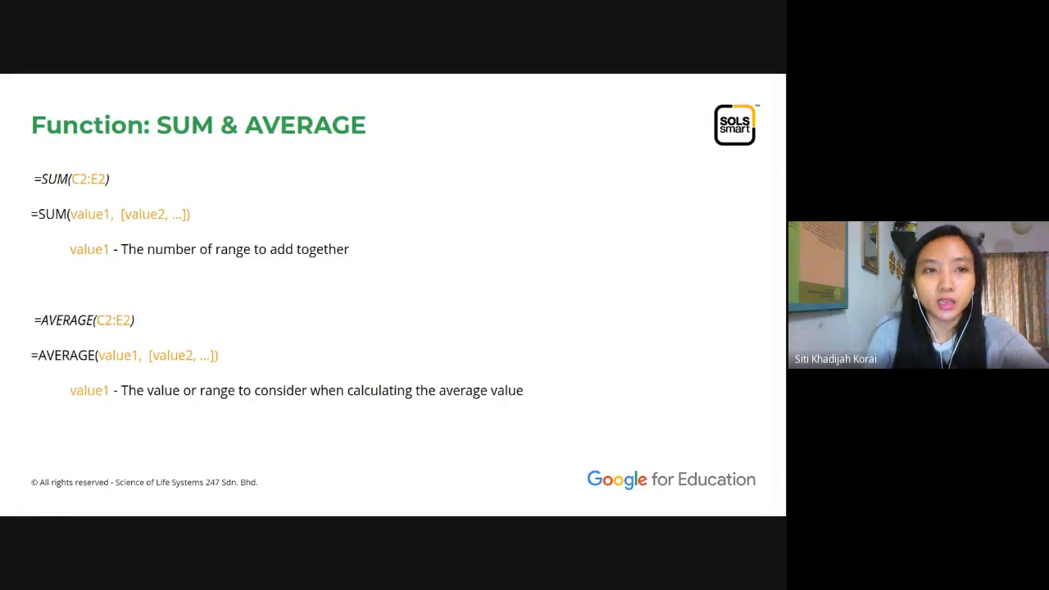
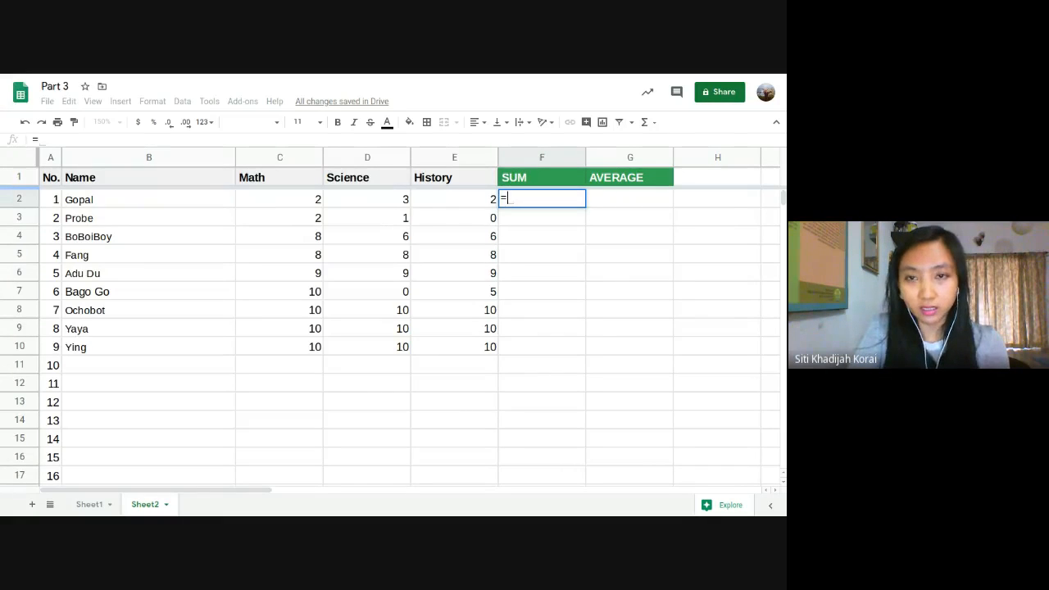
key("Escape")
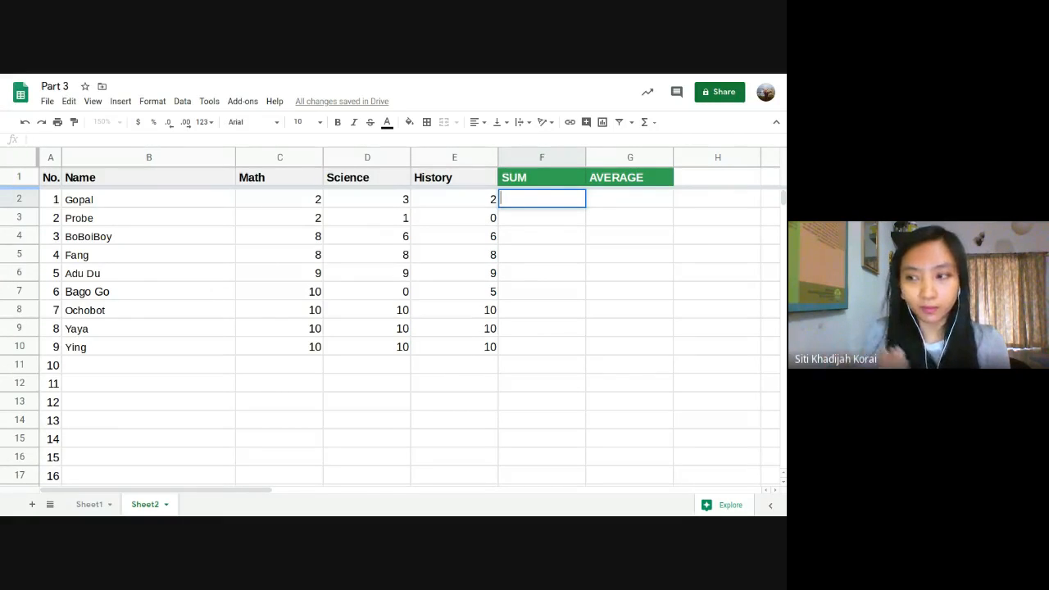
type("=")
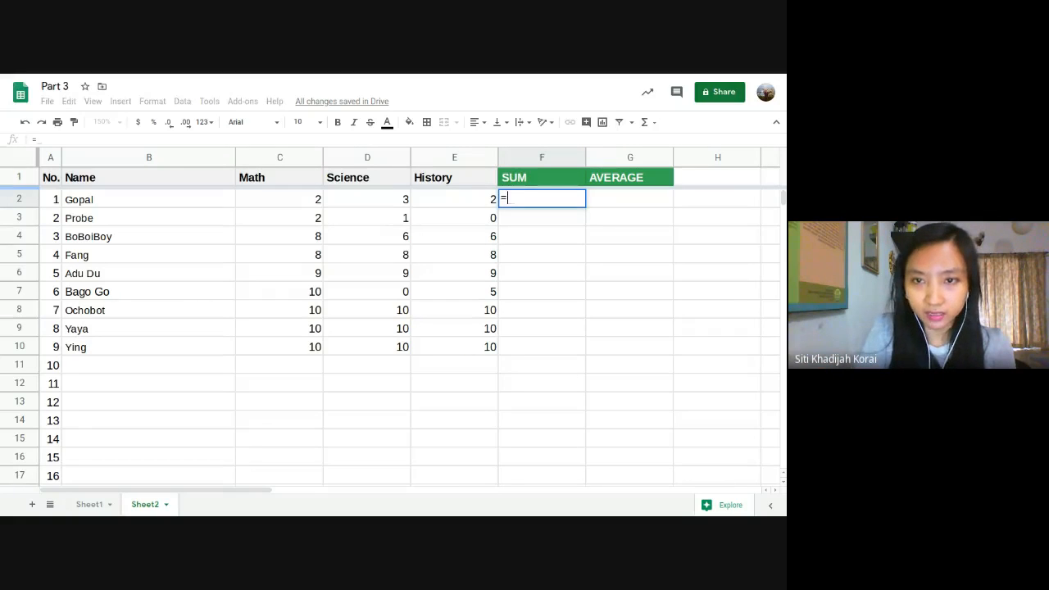
key("Escape")
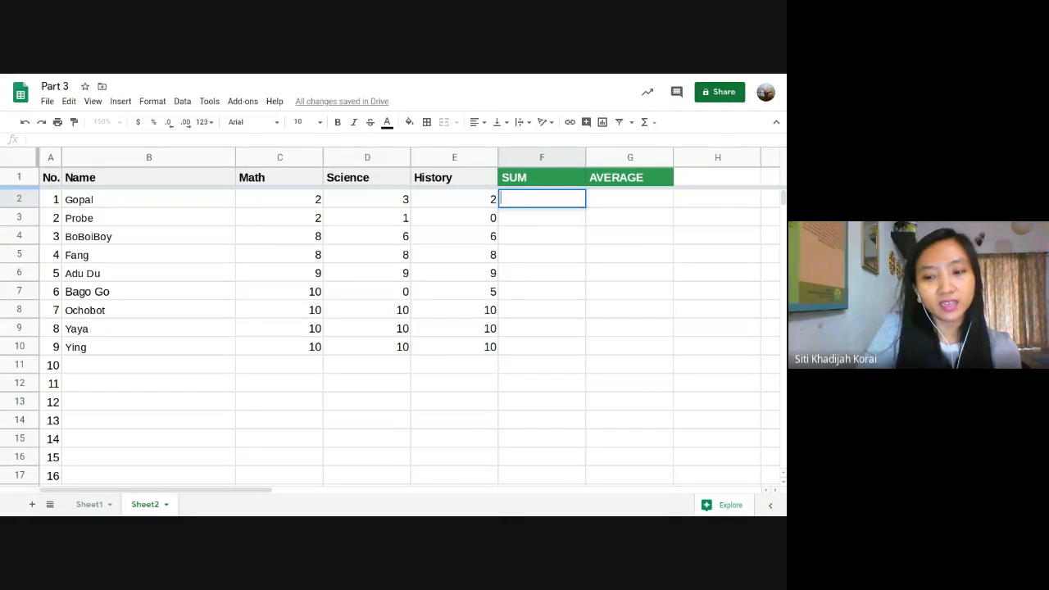
type("=")
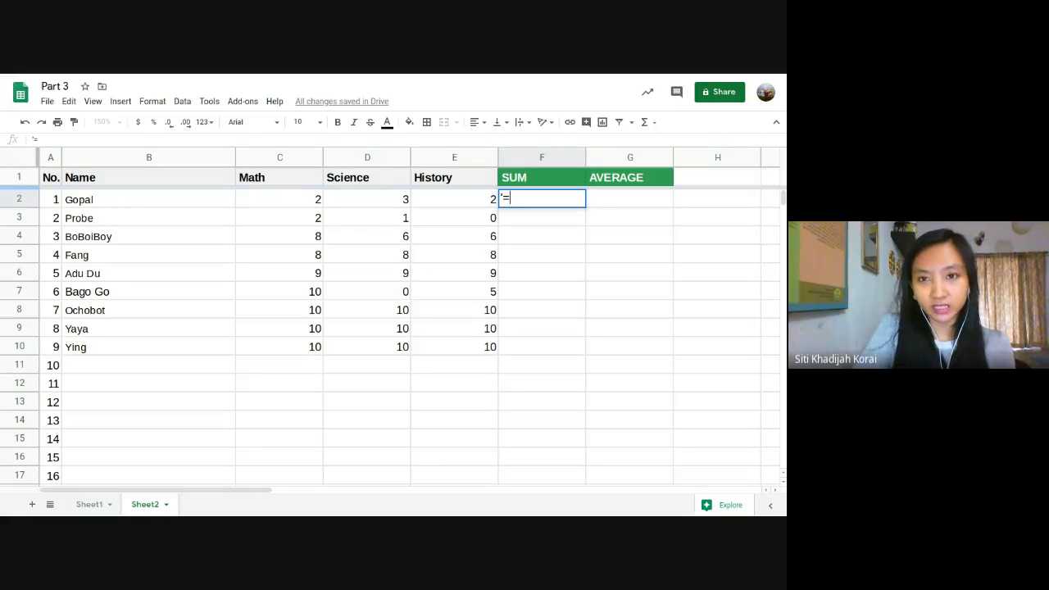
key("Return")
left_click(540, 199)
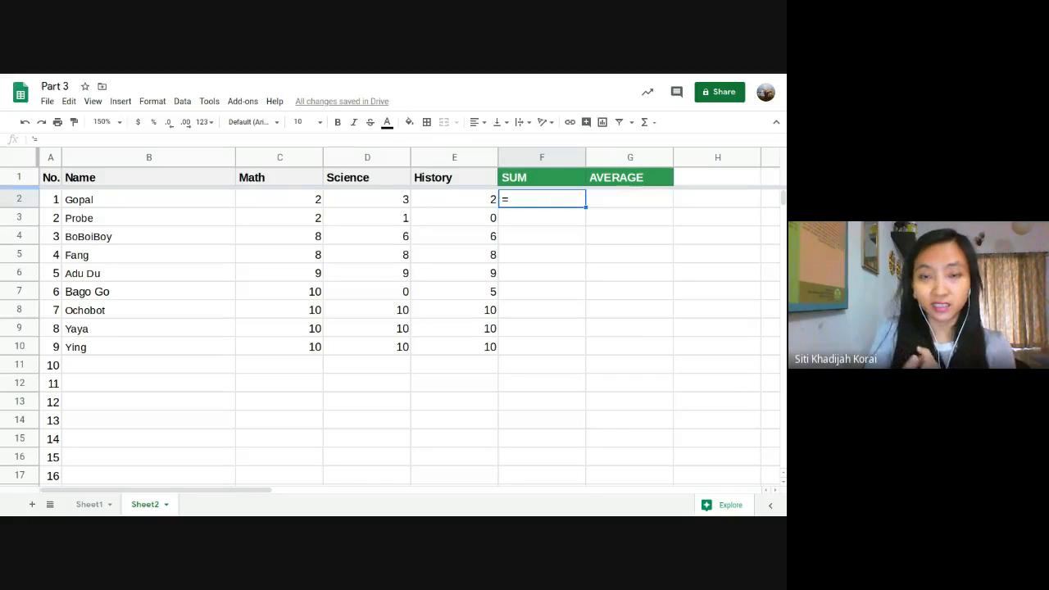
type("=")
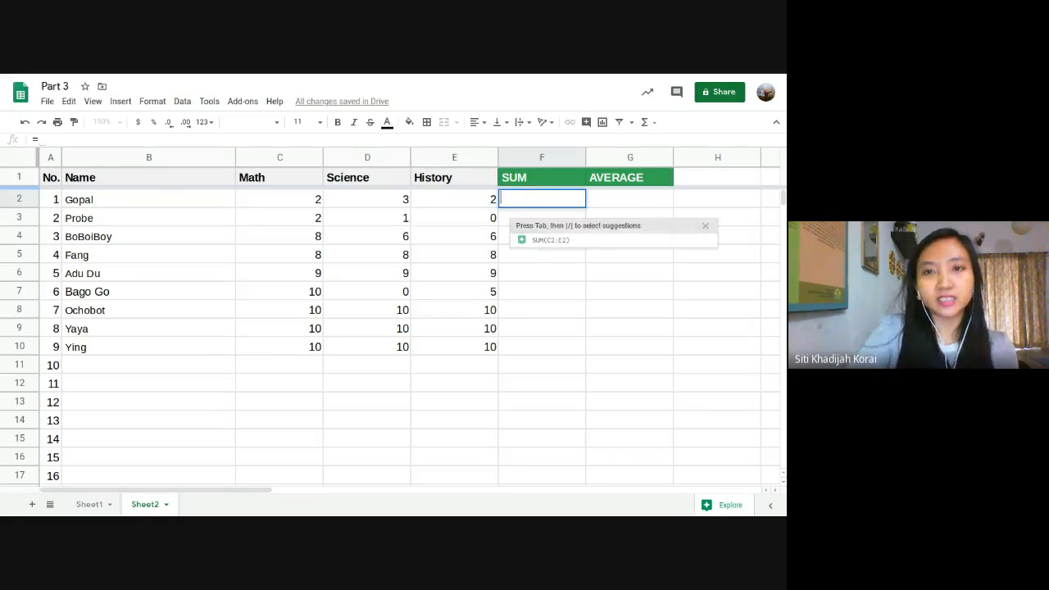
key("Escape")
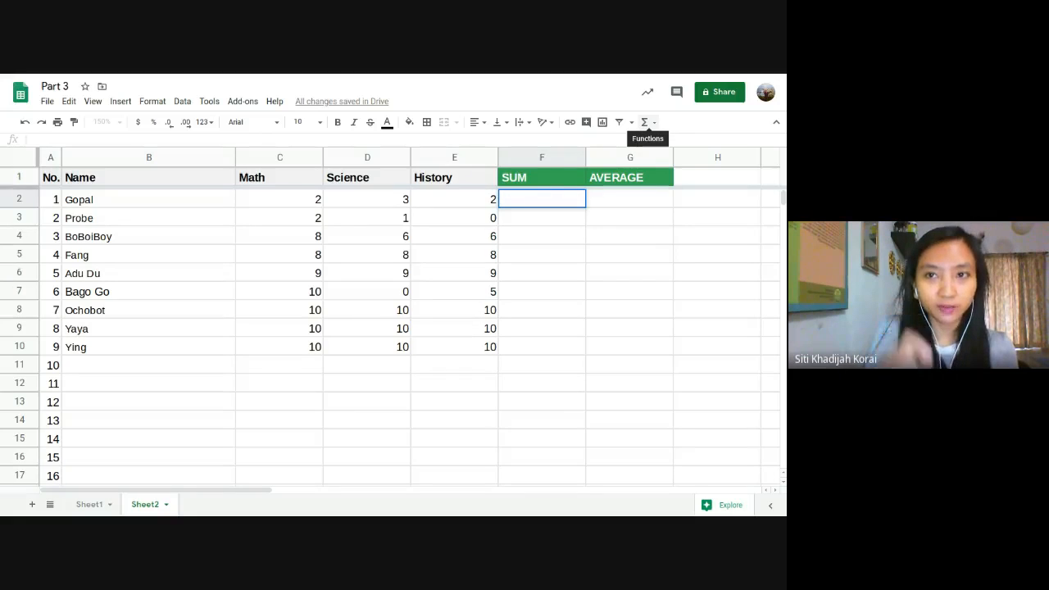
Start a SUM formula in F2 on Sheet2 and browse the other available functions and function categories
left_click(645, 121)
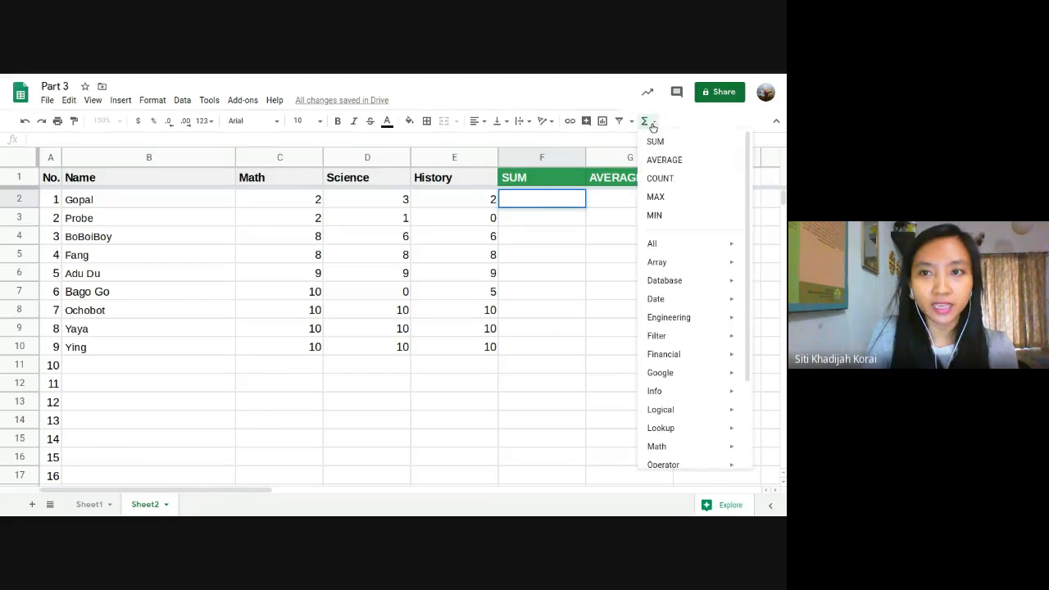
left_click(655, 141)
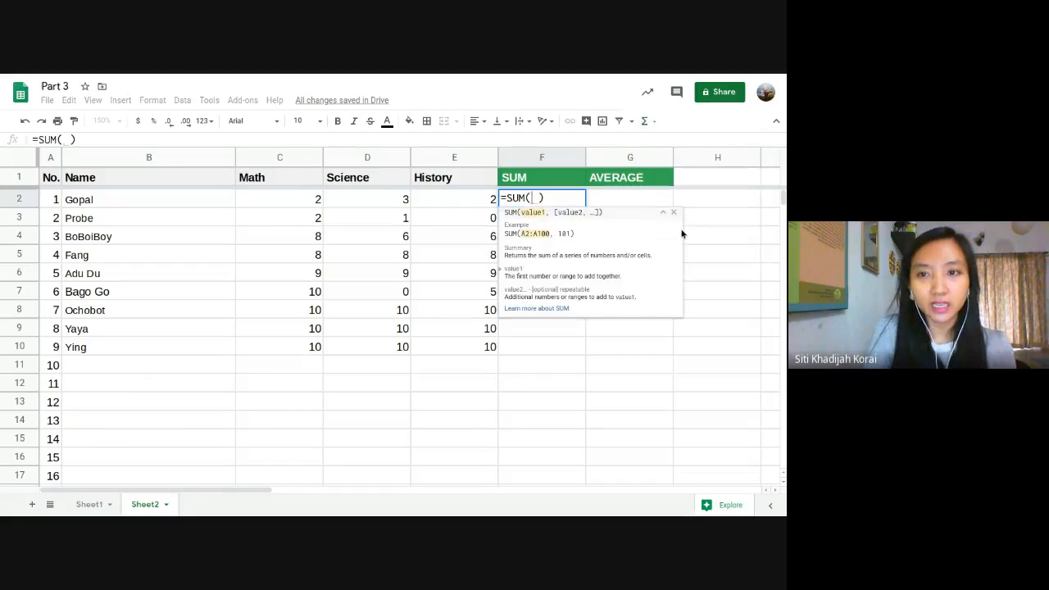
left_click(644, 121)
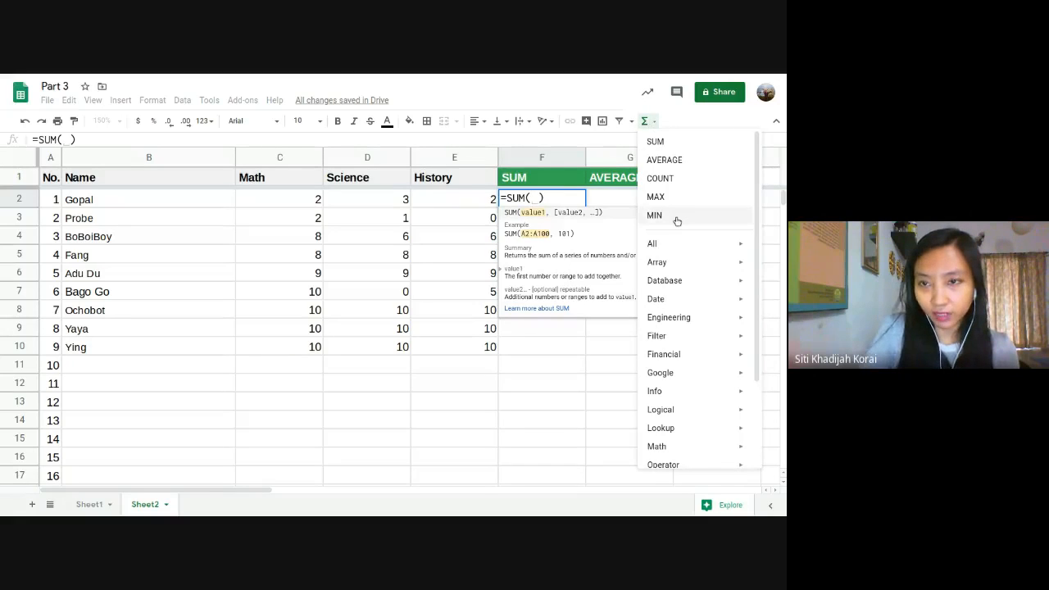
scroll(673, 328, "down", 3)
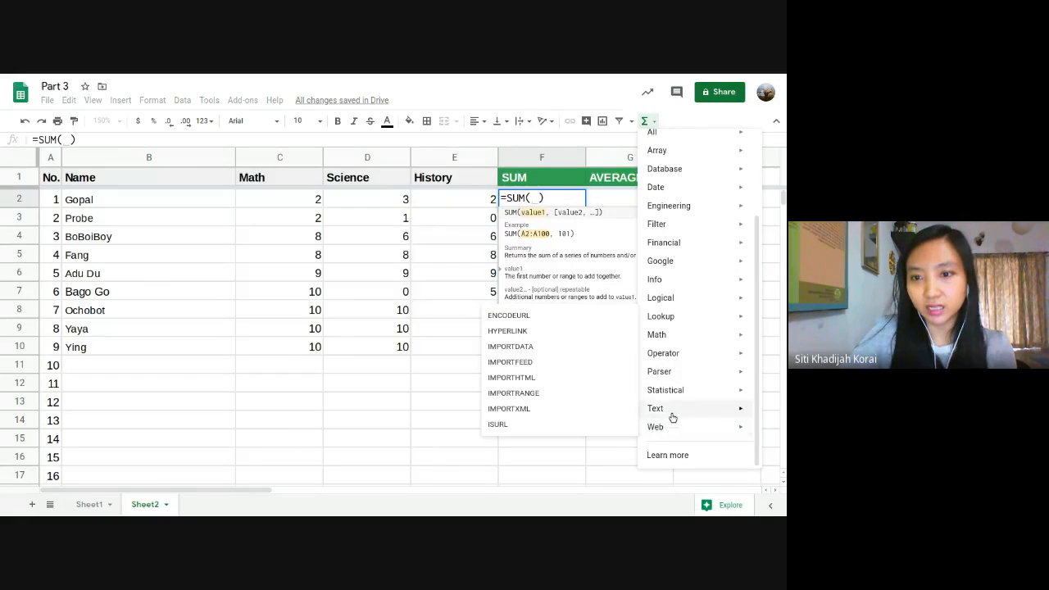
mouse_move(670, 409)
scroll(674, 421, "up", 2)
scroll(673, 422, "up", 1)
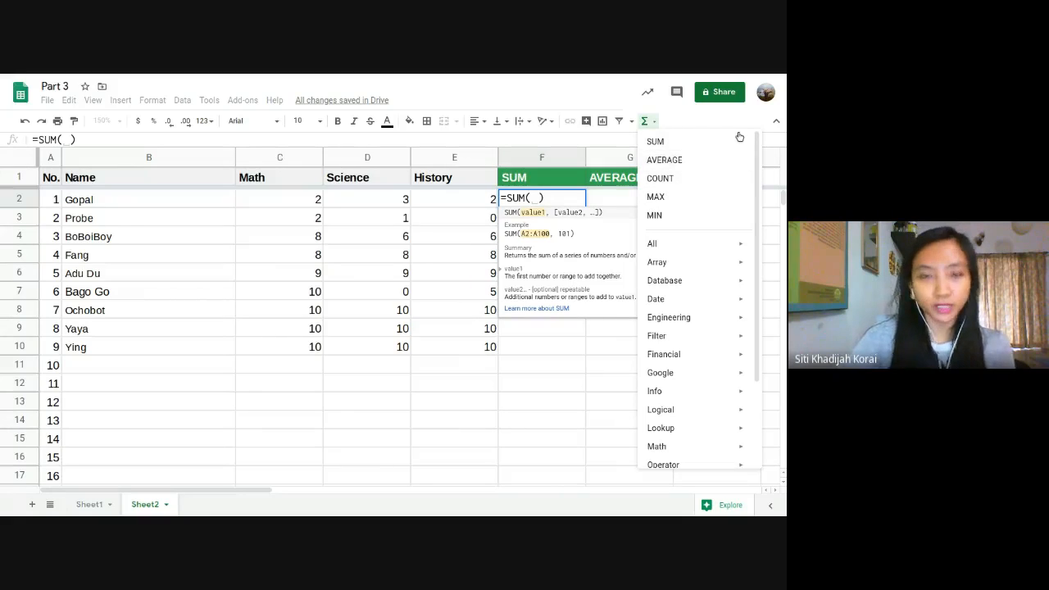
left_click(682, 123)
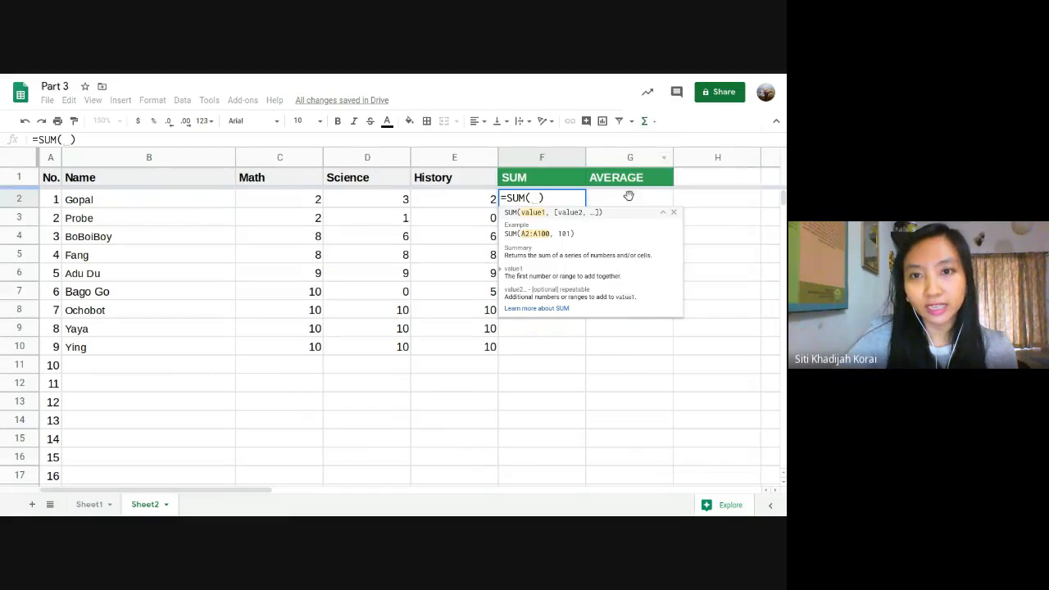
Clear the empty SUM formula from cell F2
key("BackSpace")
key("BackSpace")
key("BackSpace")
key("BackSpace")
key("BackSpace")
key("BackSpace")
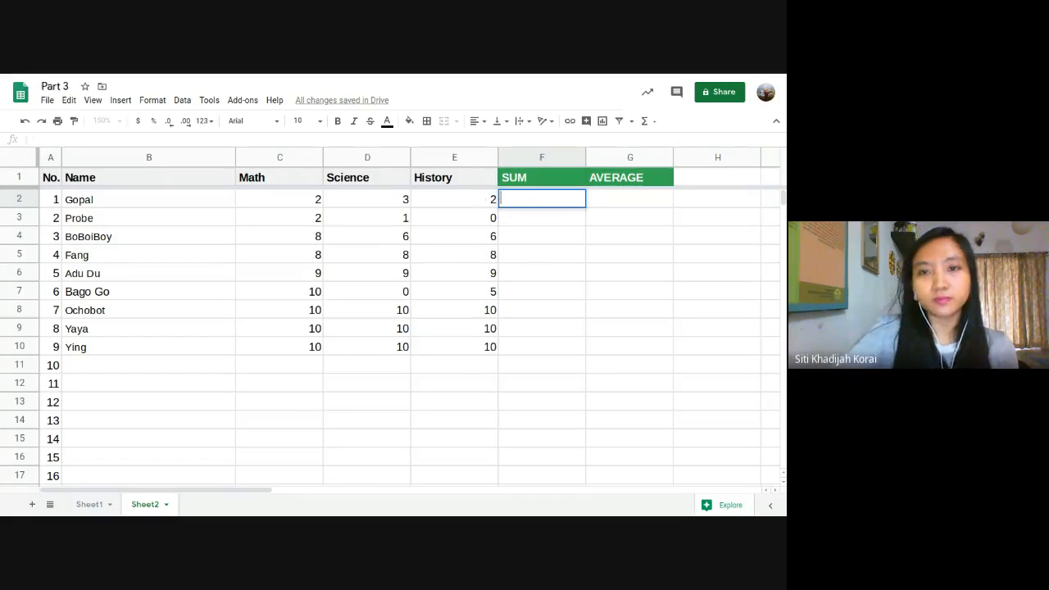
left_click(546, 252)
Total the first student's Math, Science and History marks in F2 with =SUM(C2:E2)
left_click(537, 199)
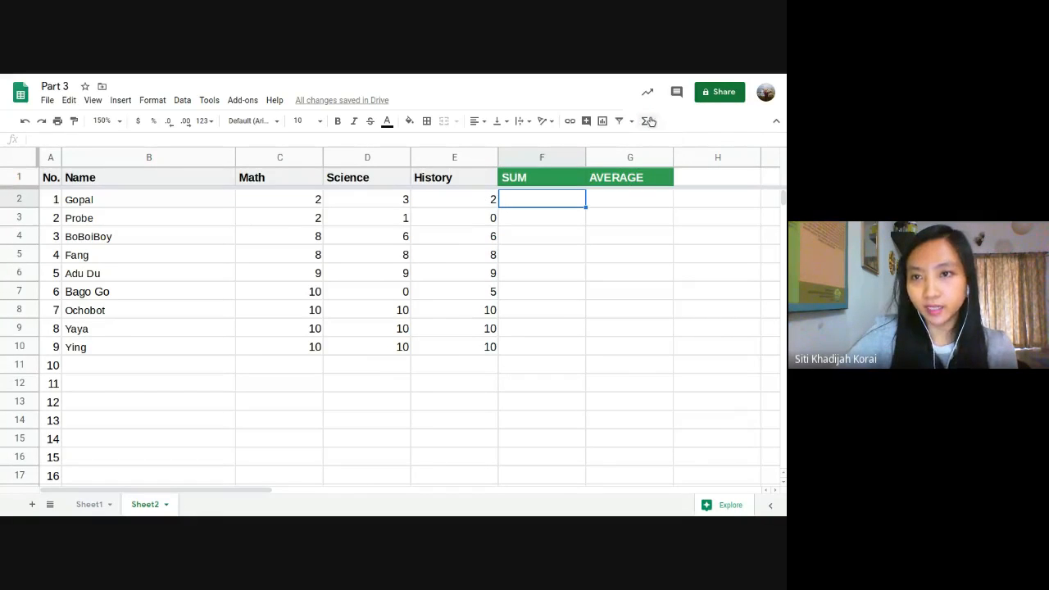
left_click(648, 122)
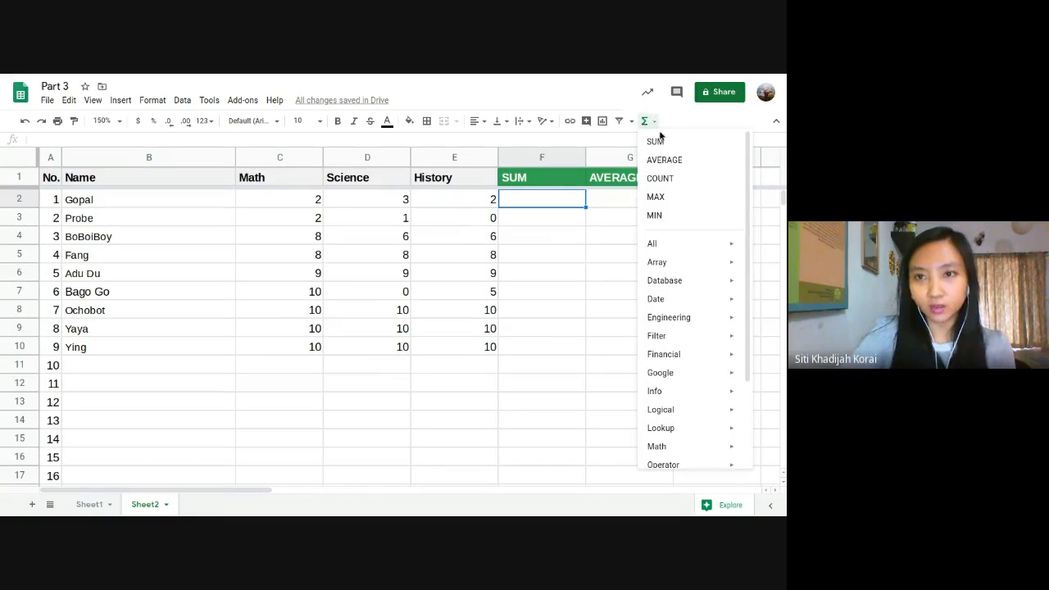
left_click(655, 141)
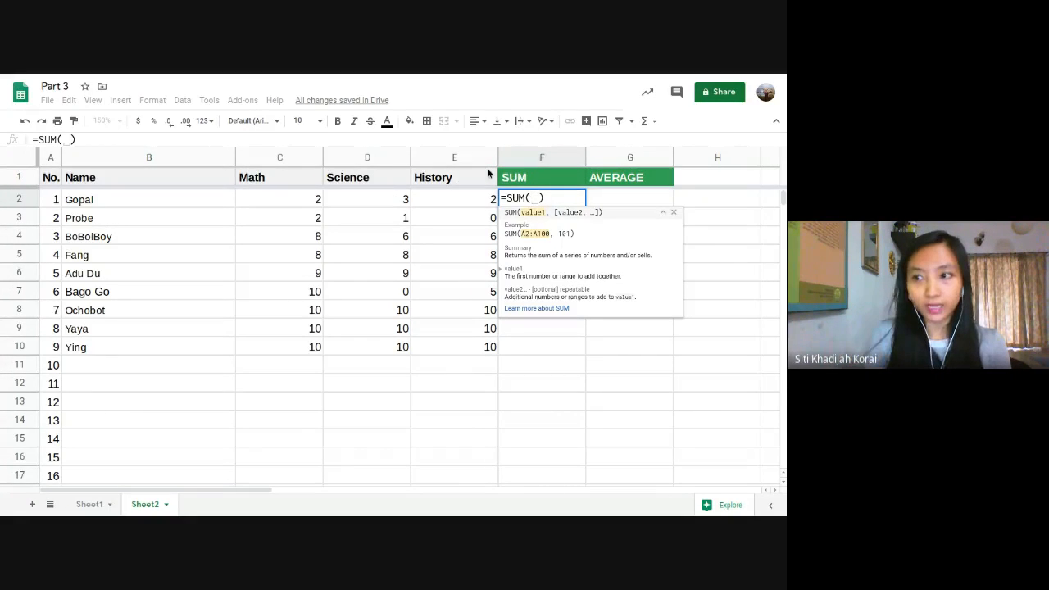
left_click(299, 199)
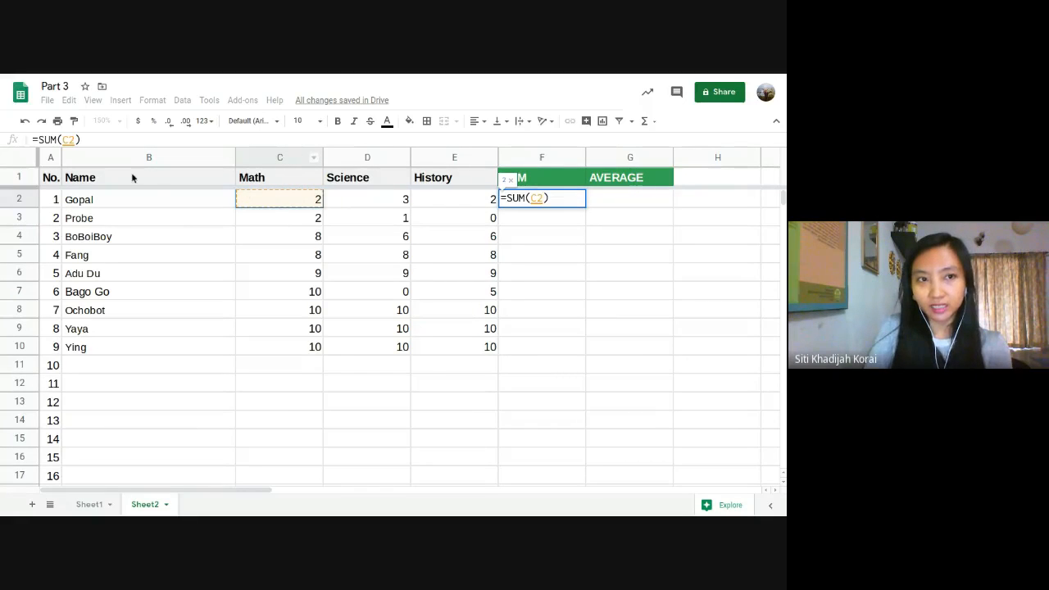
mouse_move(321, 201)
left_mouse_down()
mouse_move(448, 205)
mouse_move(314, 203)
left_mouse_up()
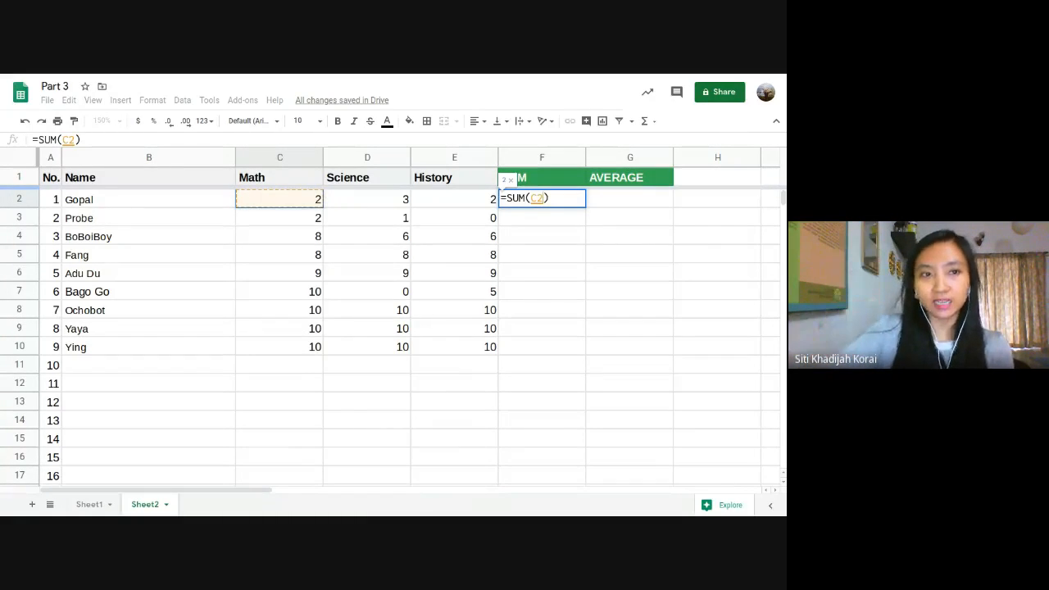
left_click_drag(312, 209, 426, 199)
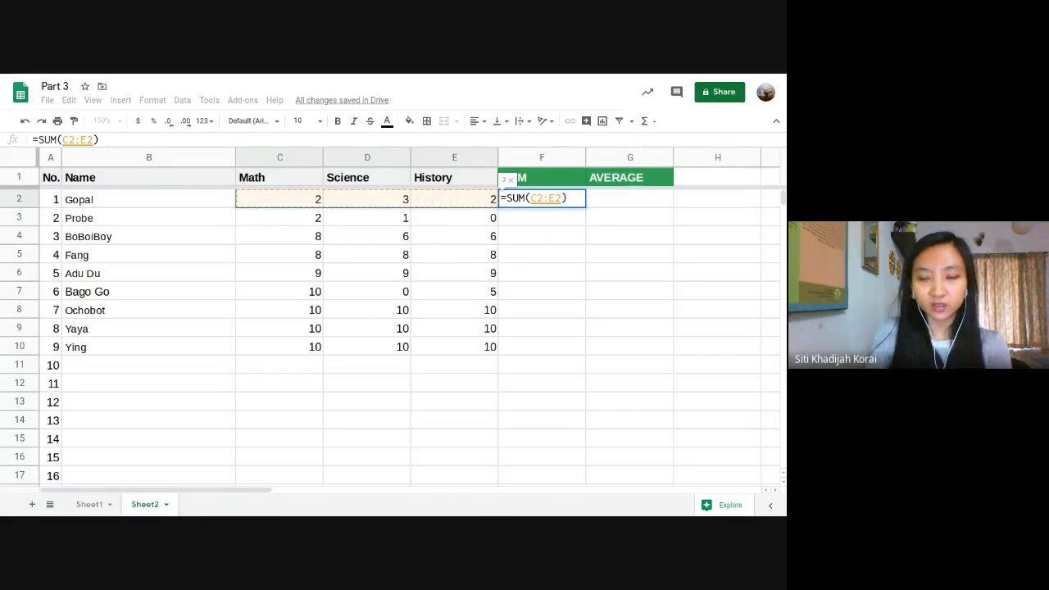
key("Return")
key("Up")
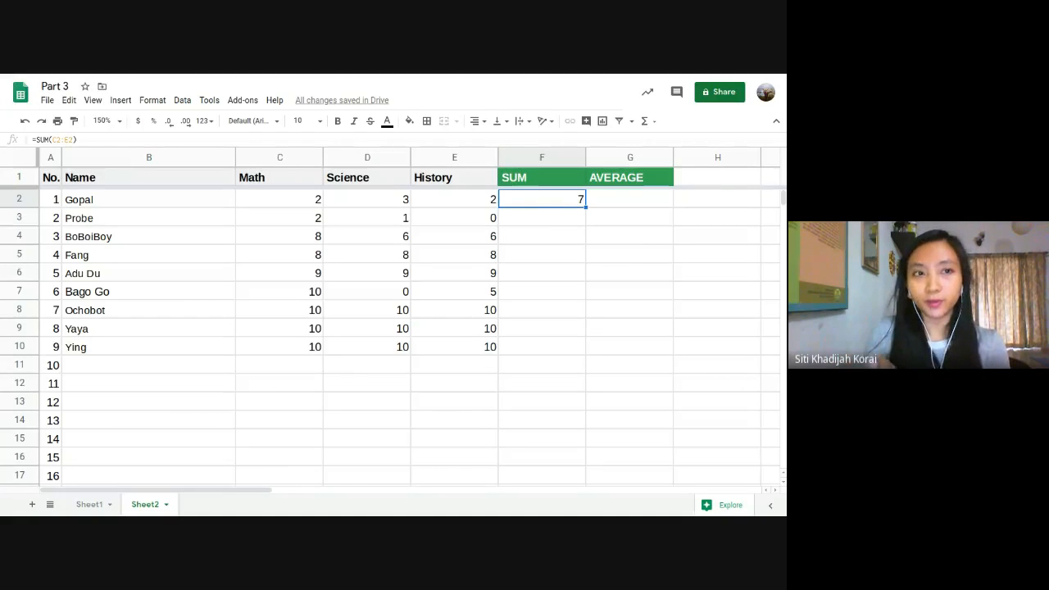
Total the second student's marks in F3 using the SUM function over C3:E3
left_click(514, 219)
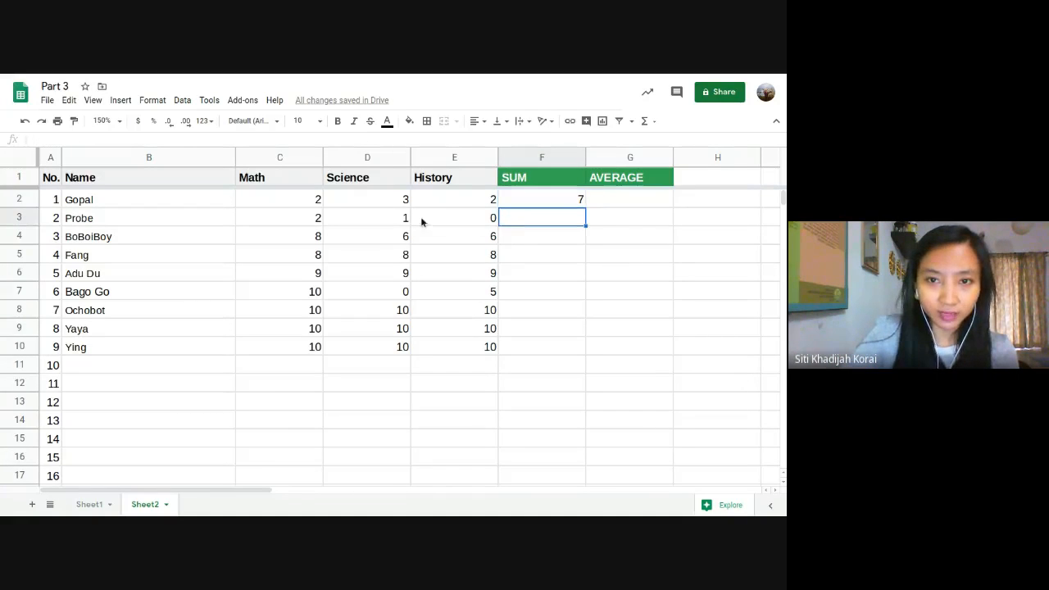
left_click(645, 122)
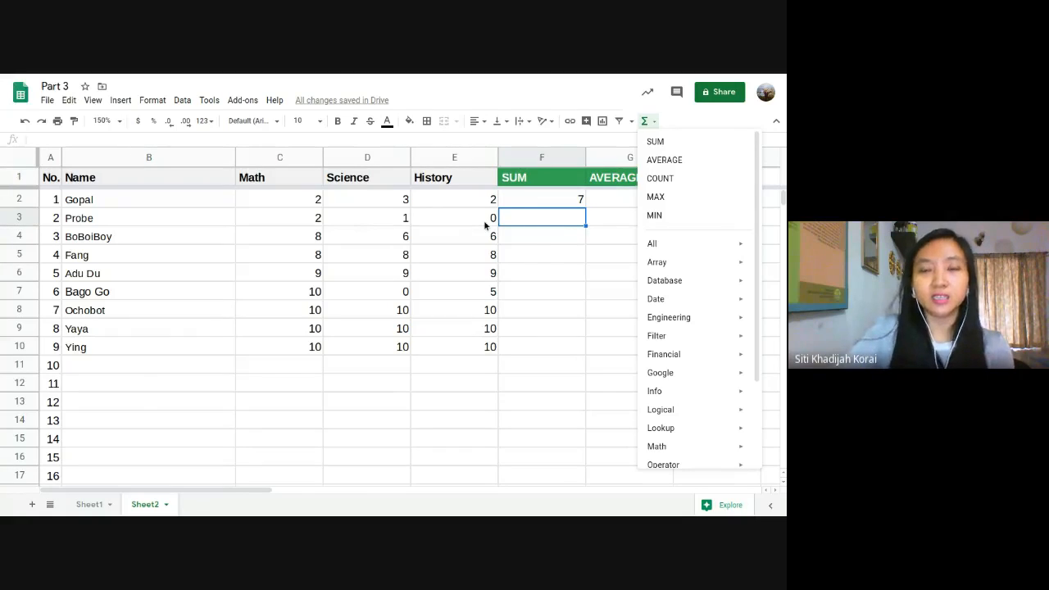
left_click(653, 120)
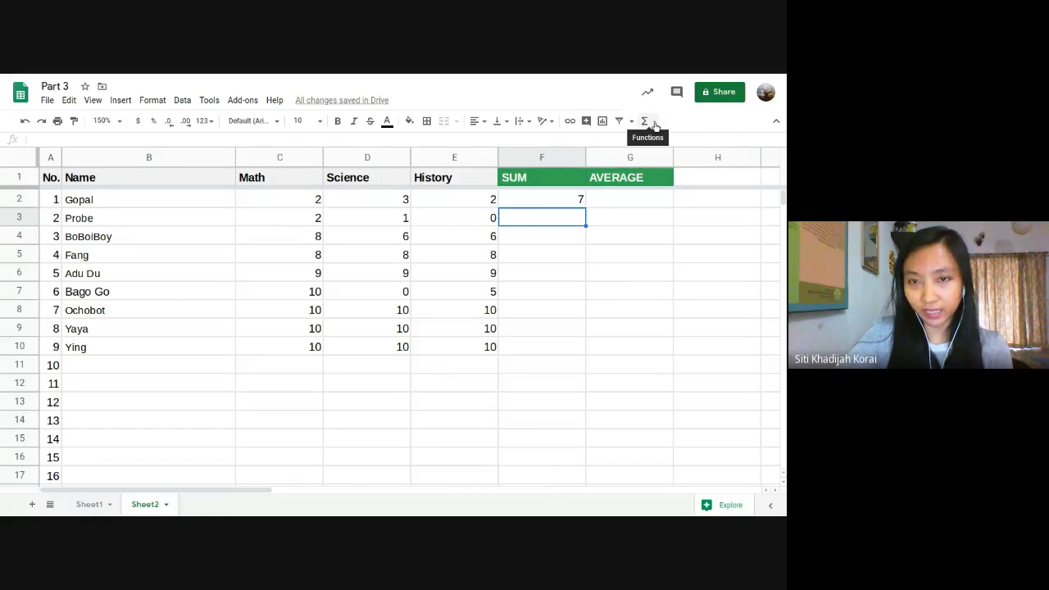
left_click(653, 123)
left_click(659, 140)
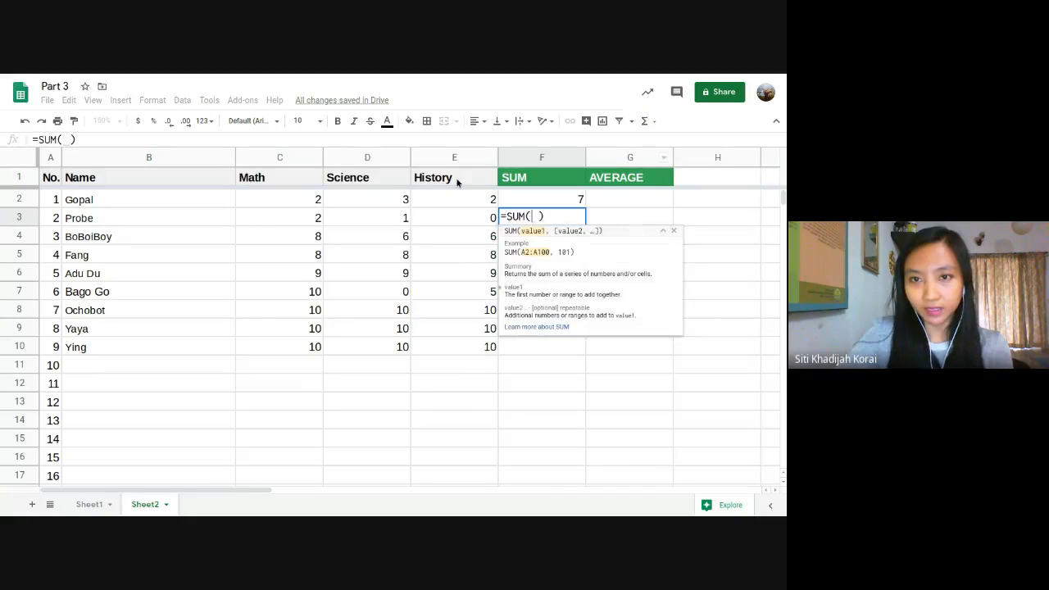
left_click(296, 217)
left_click_drag(296, 218, 424, 224)
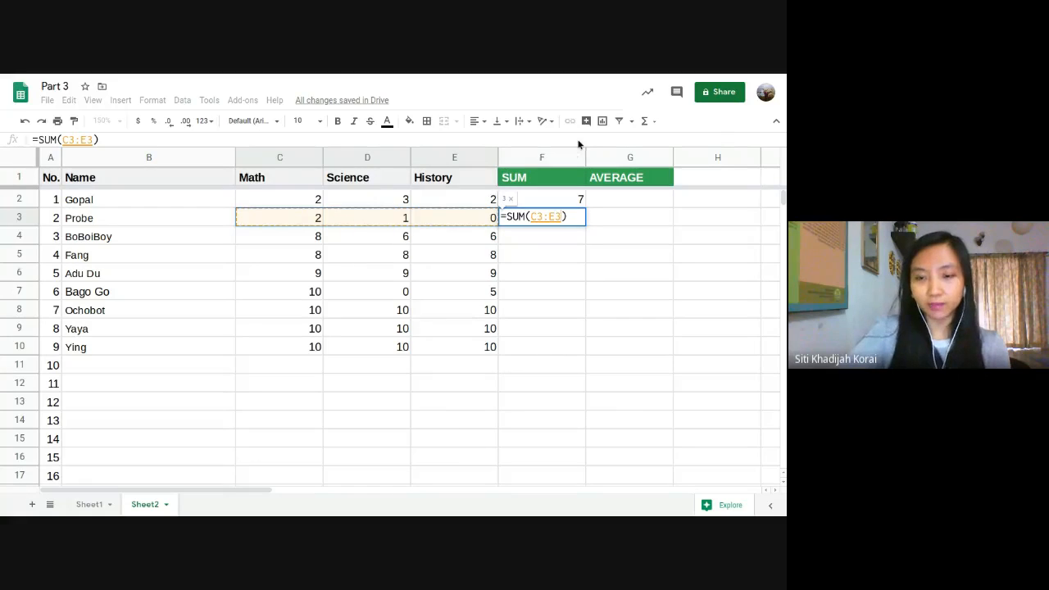
key("Return")
left_click(541, 217)
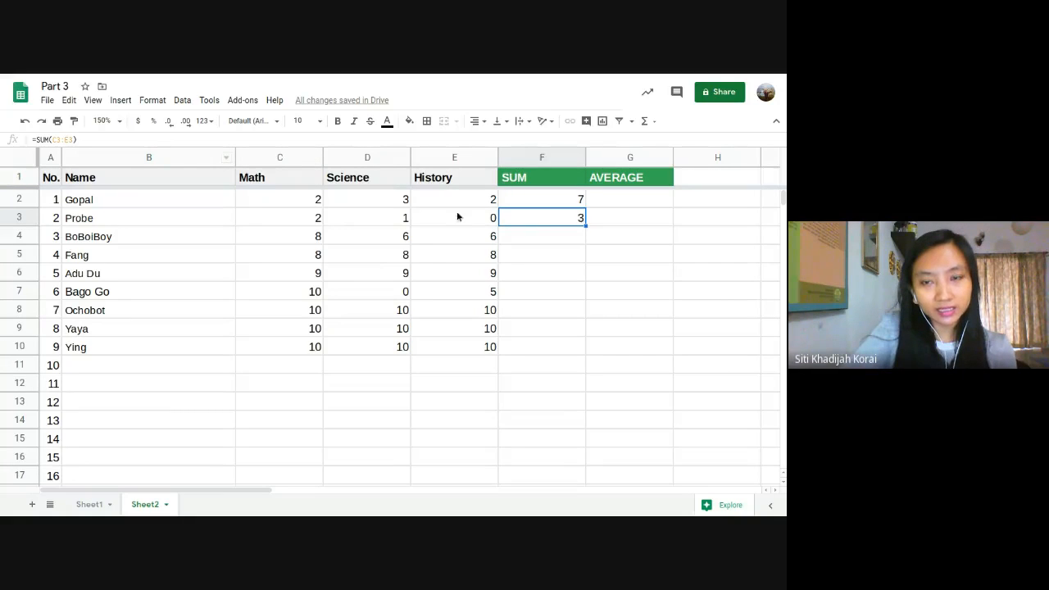
Set the sheet's zoom to 200%
left_click(113, 120)
left_click(107, 253)
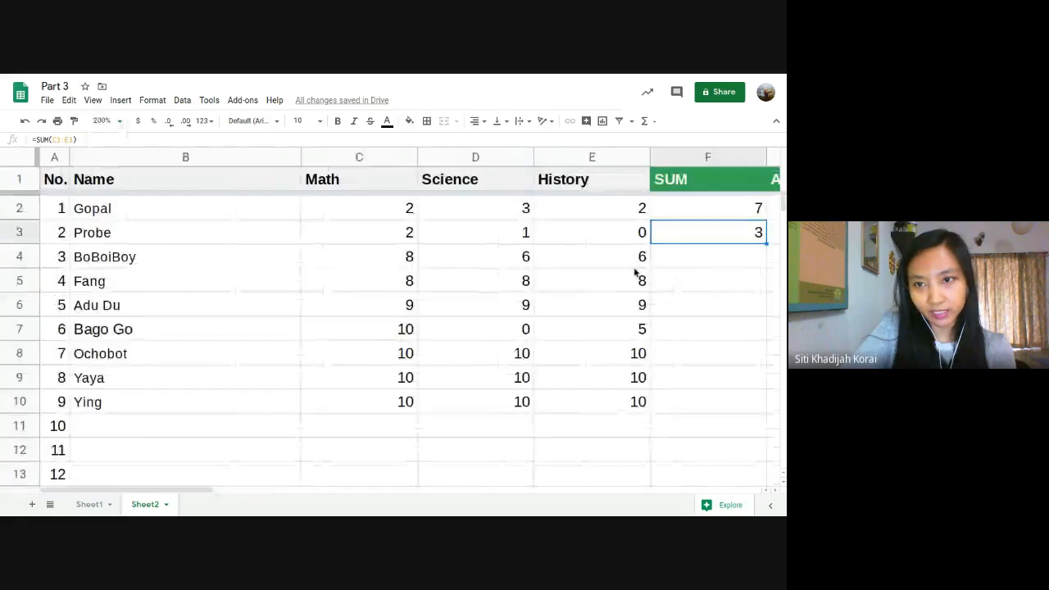
Fill the SUM formula from F3 down through F10 to total the remaining students' marks
left_click_drag(201, 492, 228, 490)
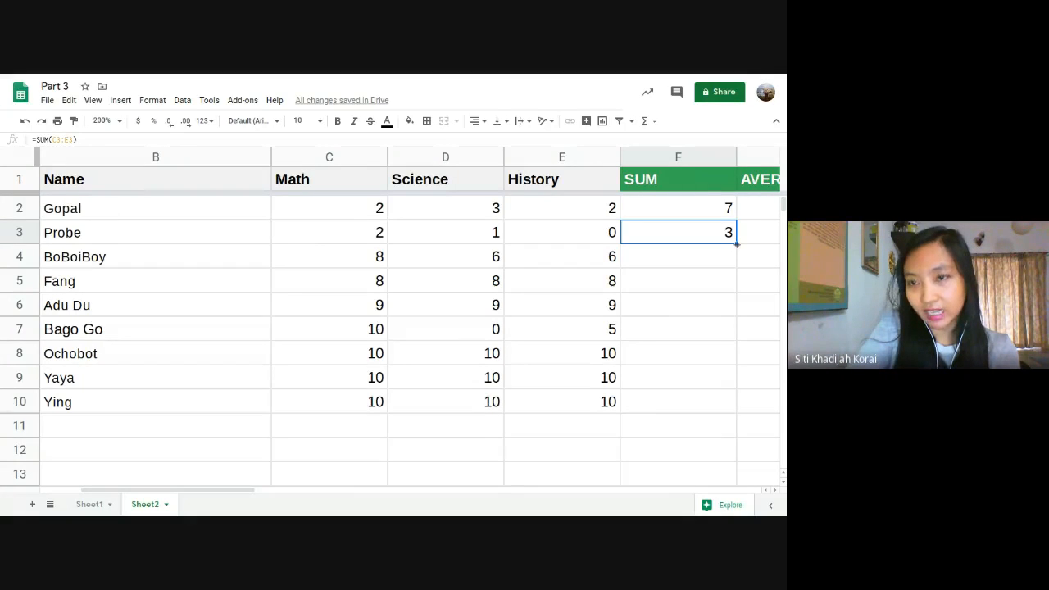
left_click_drag(737, 243, 688, 416)
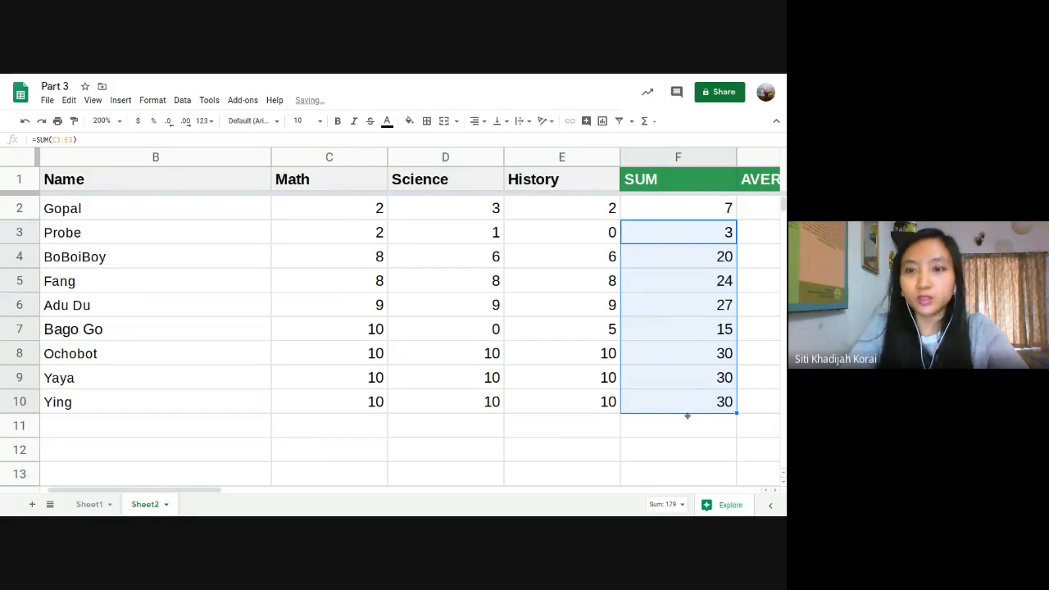
left_click(686, 419)
Examine the SUM formulas in column F cell by cell from F10 up to F2, checking each row's range
left_click(691, 409)
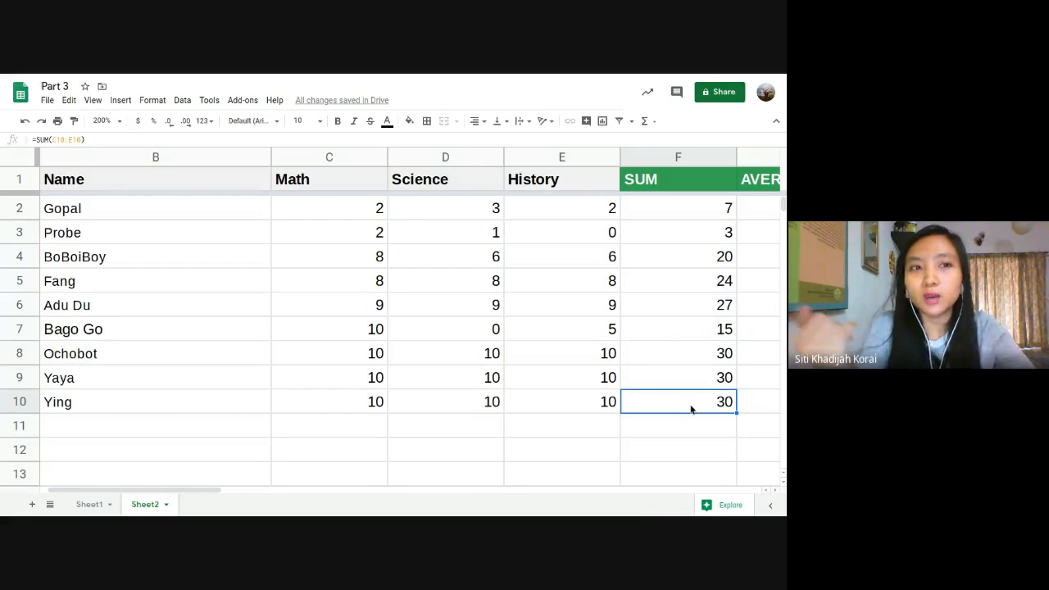
key("Up")
key("Up")
key("Up")
key("Up")
key("Up")
key("Up")
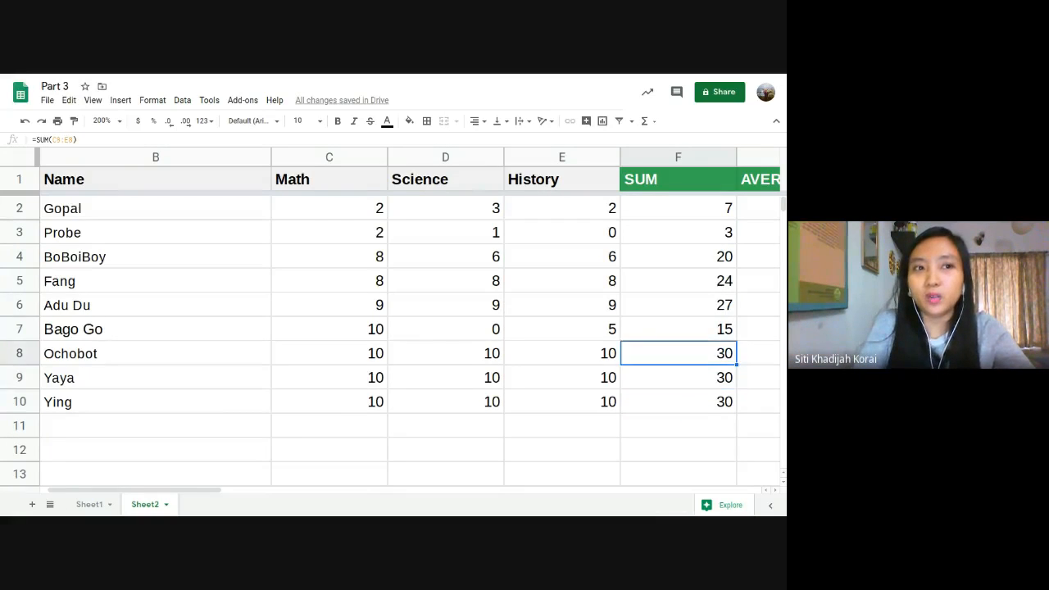
key("Up")
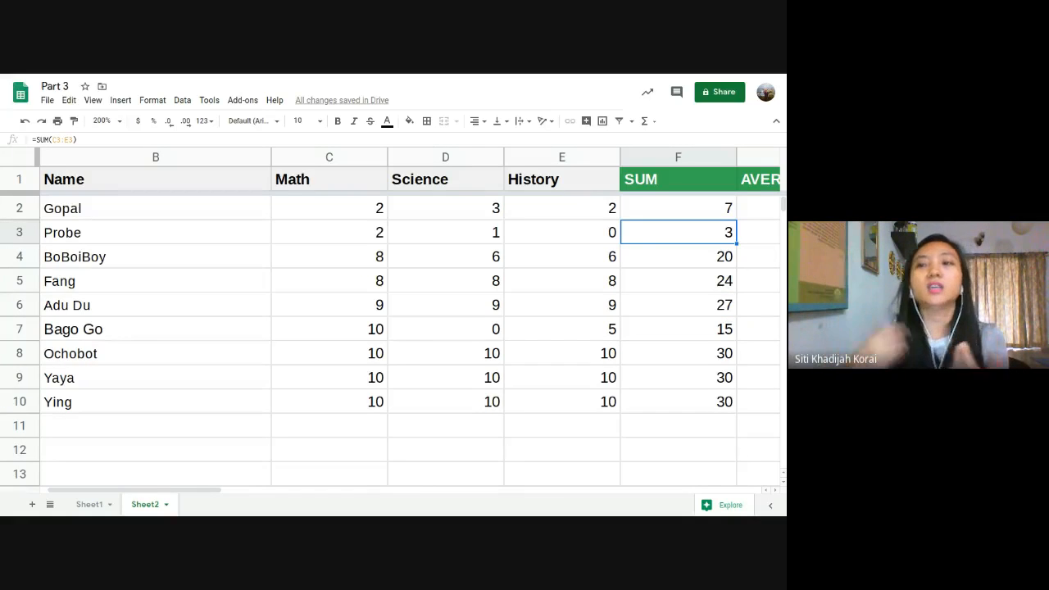
key("Up")
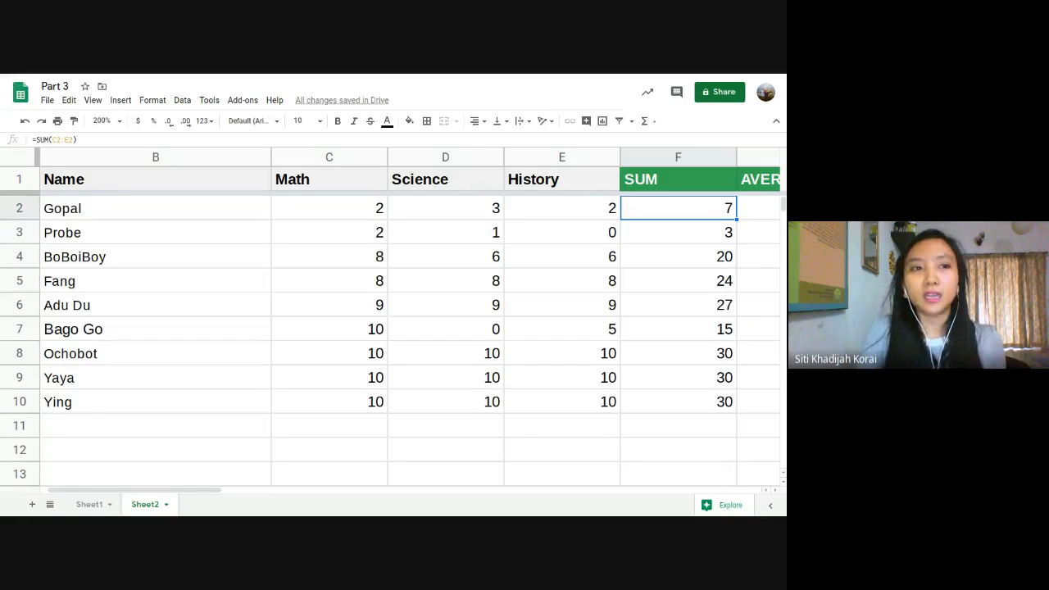
key("Down")
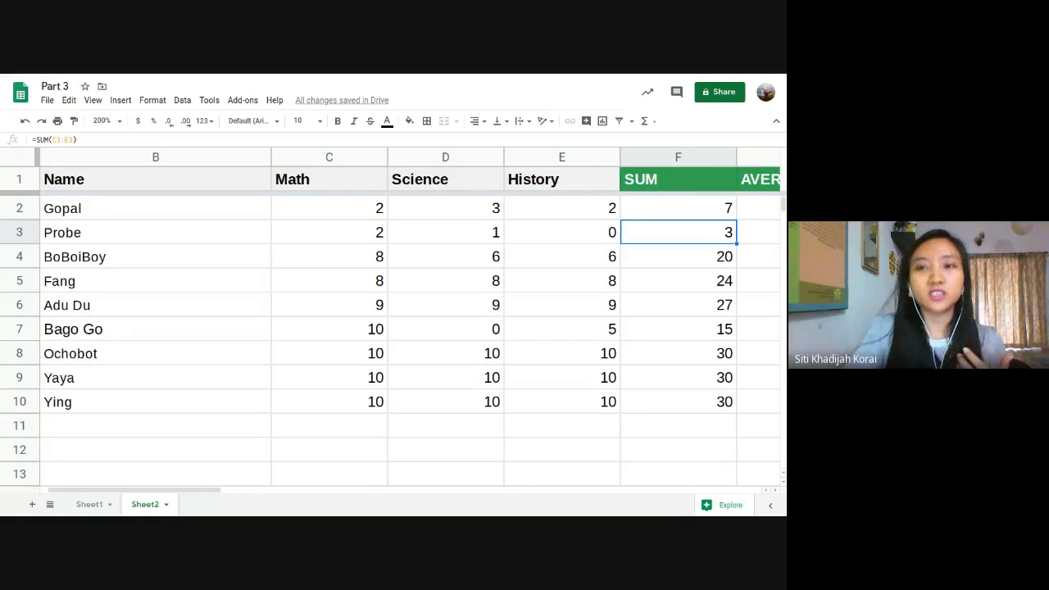
Clear the numbers 3 to 29 from the No. column, starting at cell A4
key("Up")
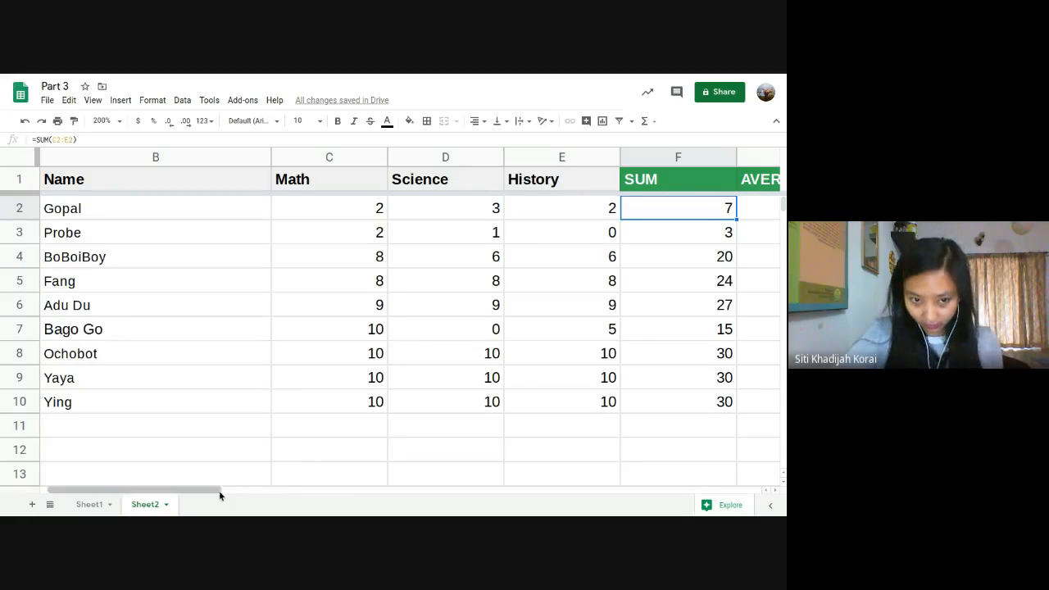
left_click_drag(219, 490, 64, 405)
scroll(55, 328, "down", 7)
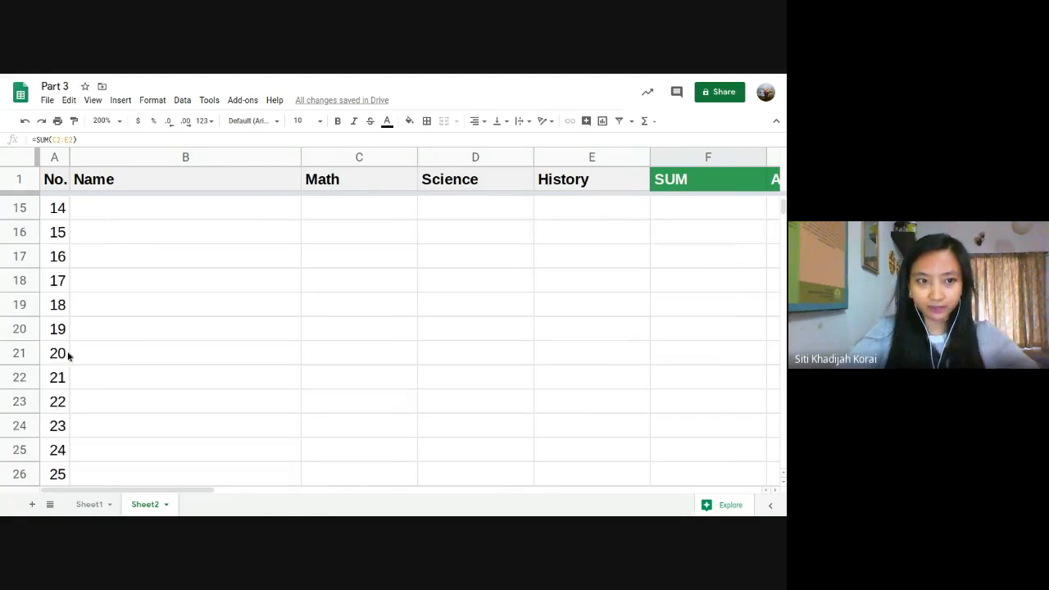
left_click(68, 407)
scroll(63, 356, "up", 7)
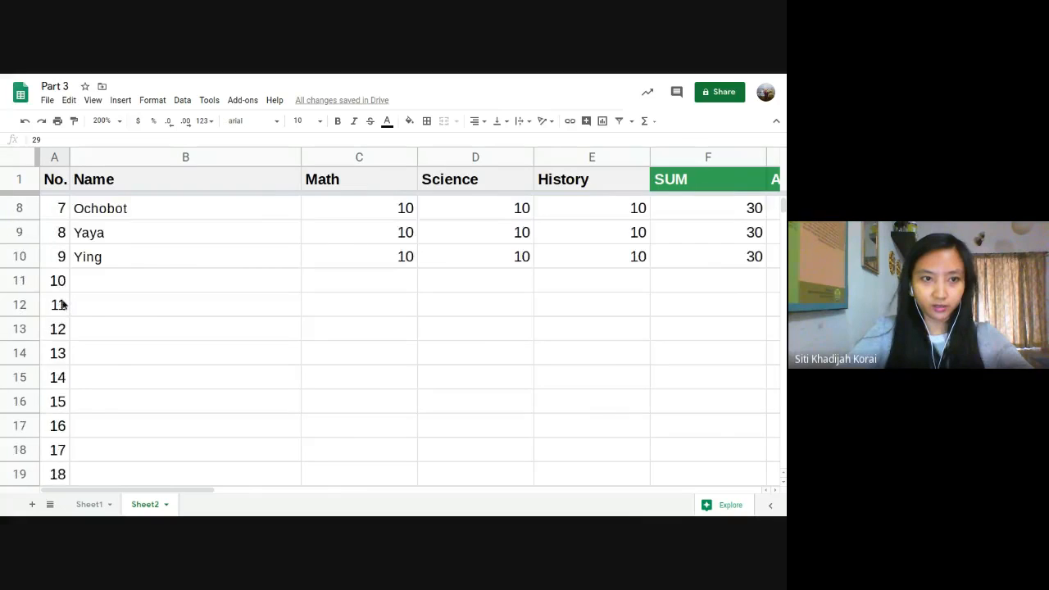
left_click(55, 260, "shift")
key("Delete")
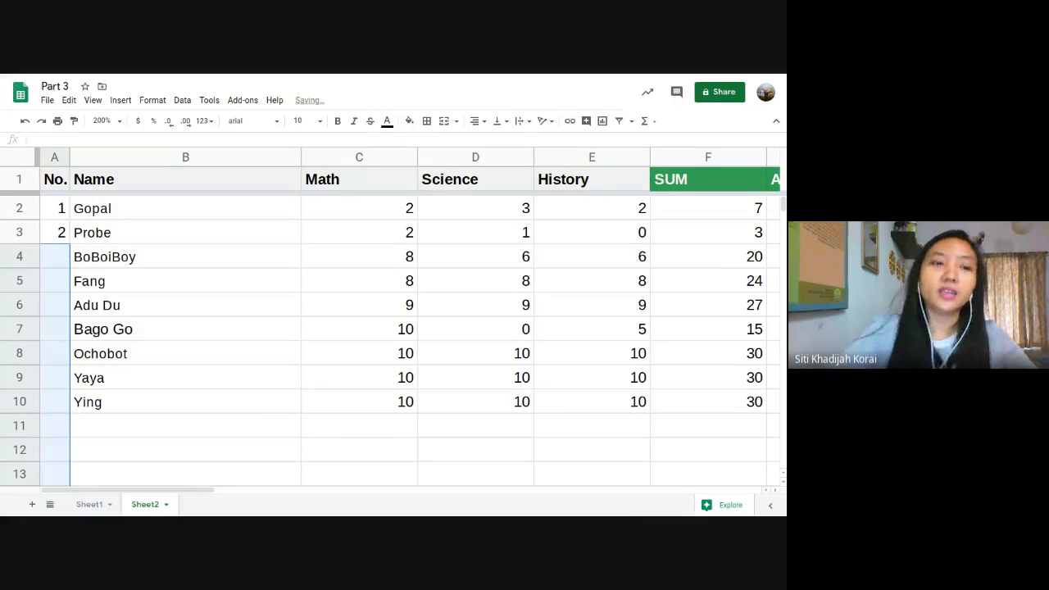
Autofill the number series 1, 2 from A2:A3 down to A11 in the No. column
left_click(56, 211)
left_click(52, 234, "shift")
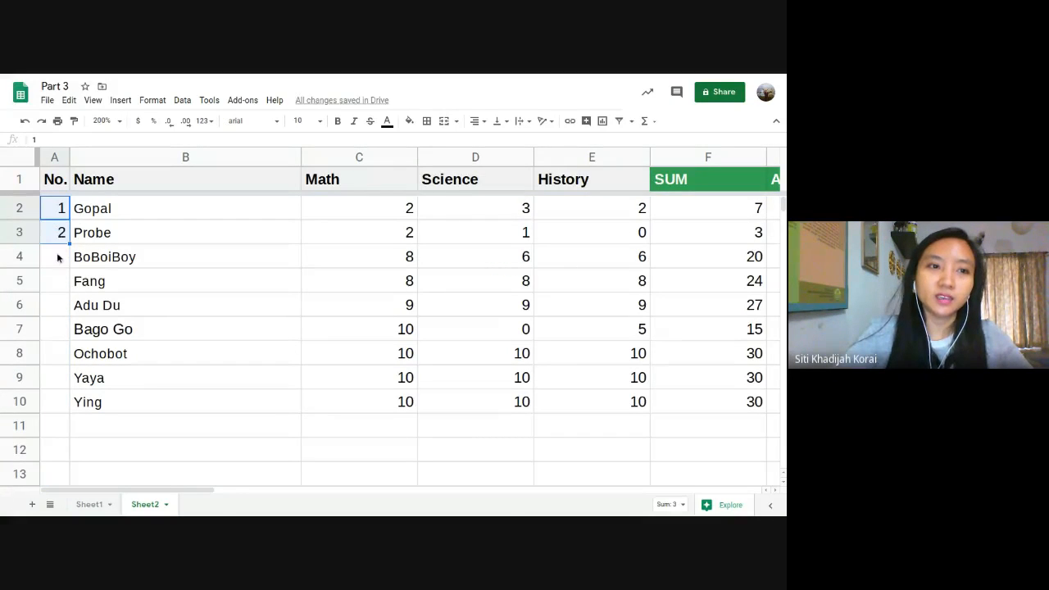
left_click_drag(69, 244, 64, 423)
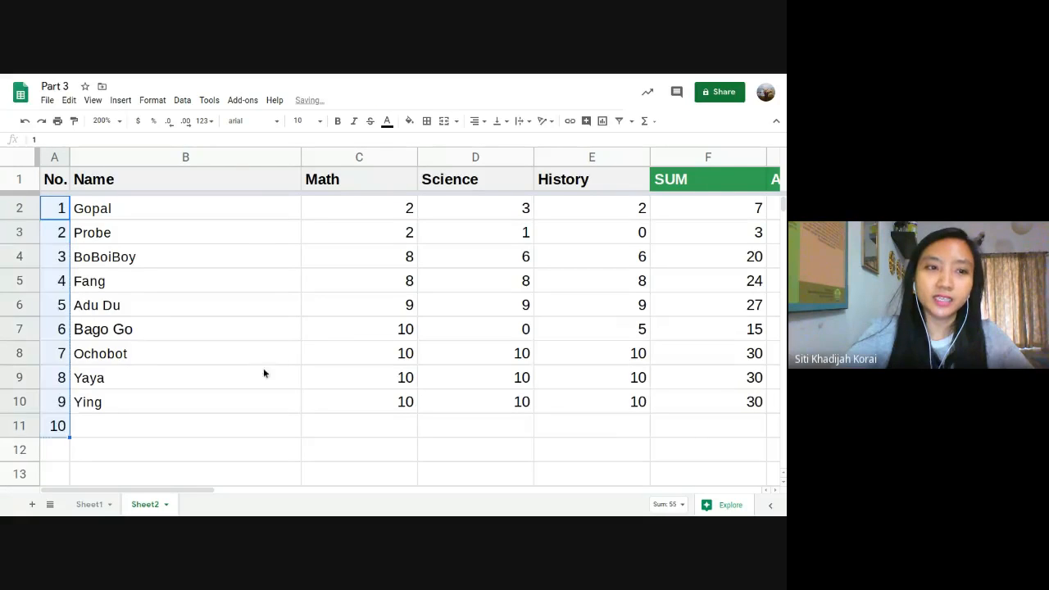
left_click(263, 369)
Clear the numbers in A3:A11, keeping only the 1 in A2
left_click(62, 237)
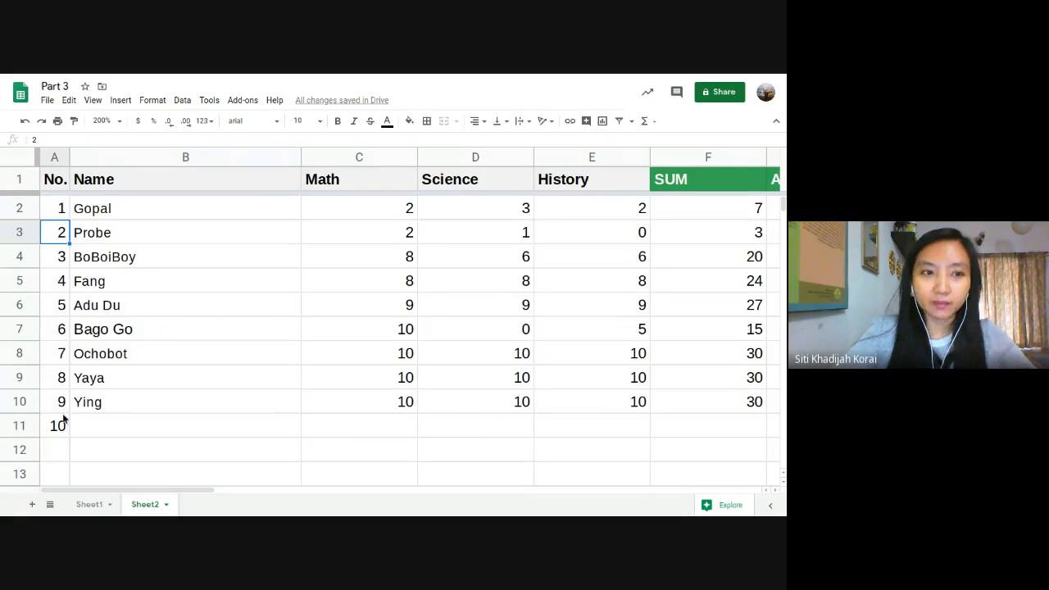
left_click(66, 426, "shift")
key("Delete")
Autofill the single value 1 from A2 down to A10
left_click(65, 215)
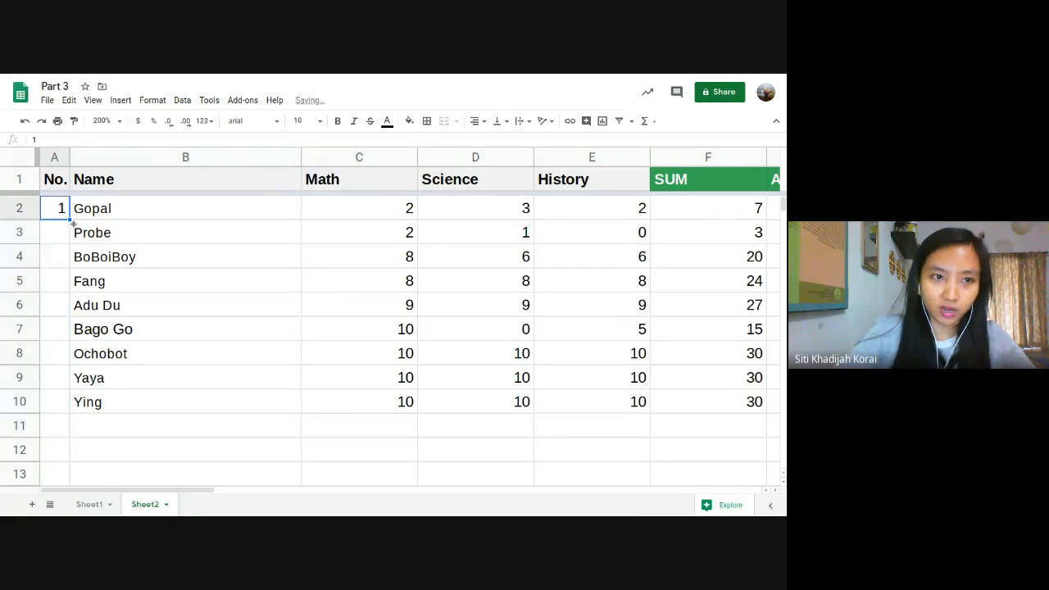
left_click_drag(69, 220, 64, 409)
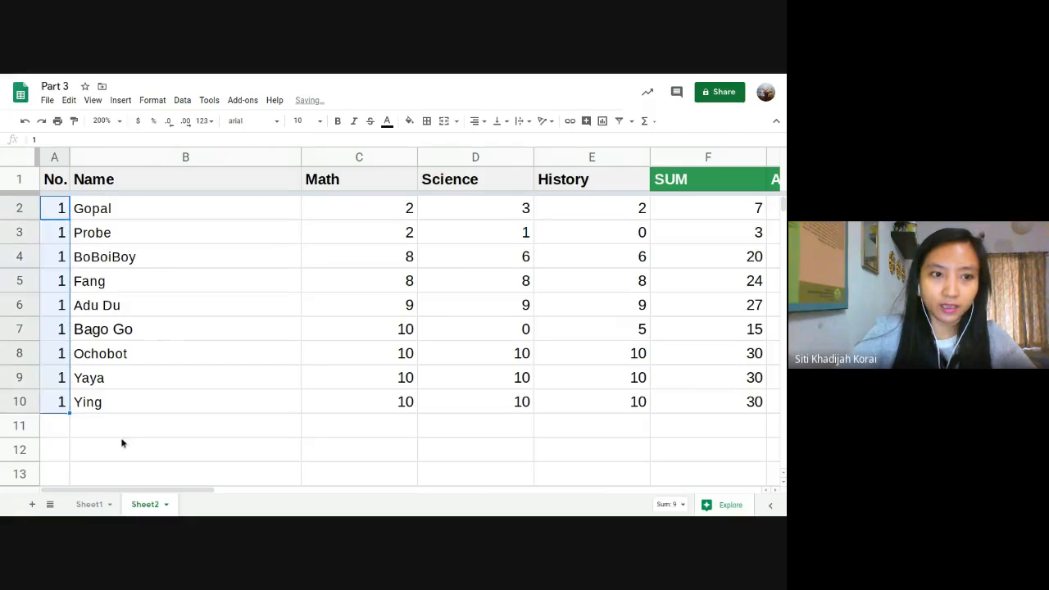
left_click(123, 435)
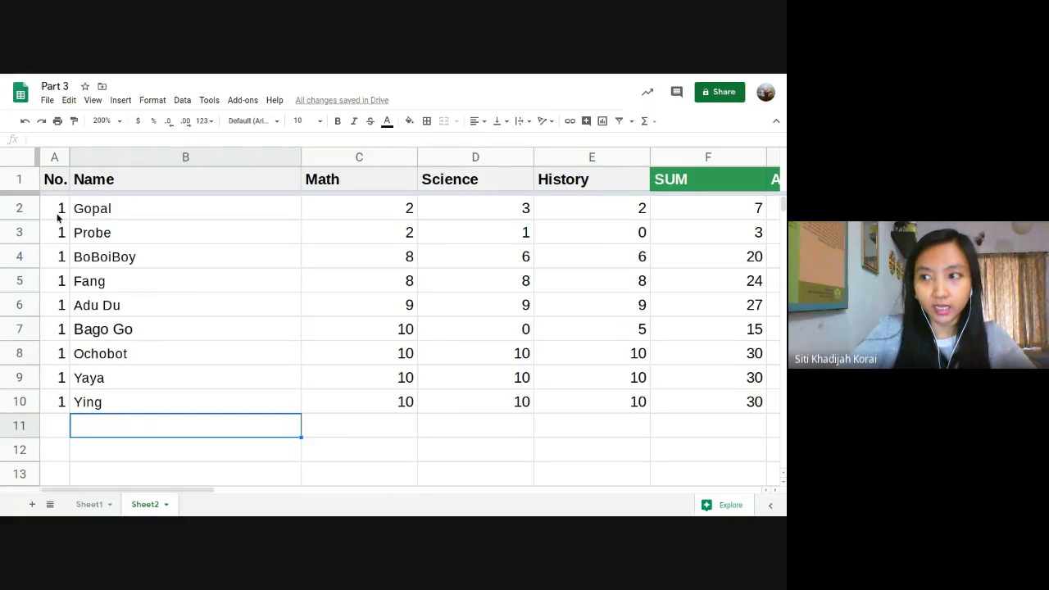
Clear the repeated 1s in A3:A10 and enter 2 in A3
left_click(65, 218)
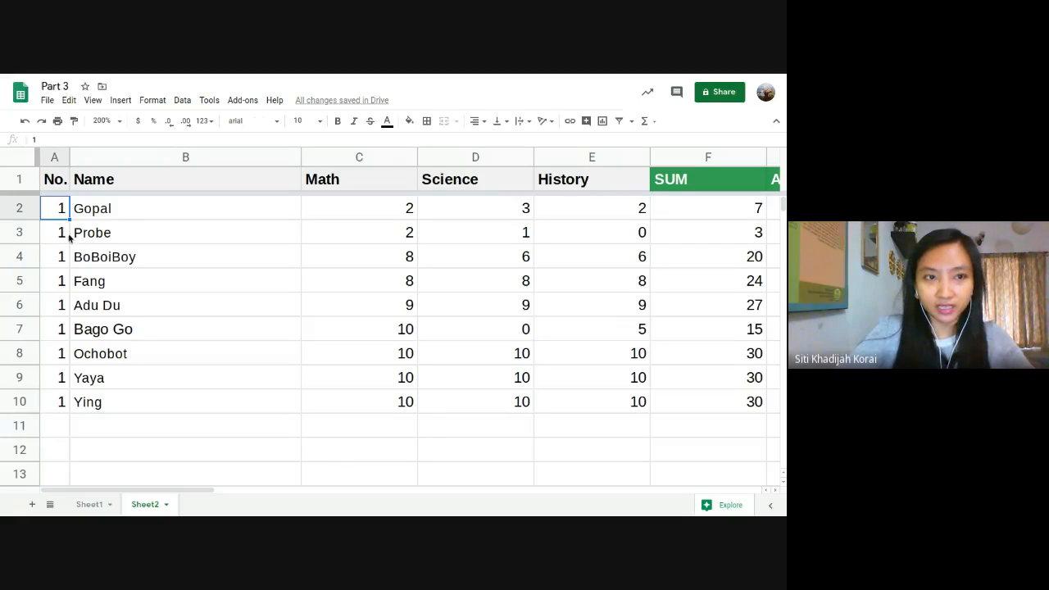
left_click(67, 228)
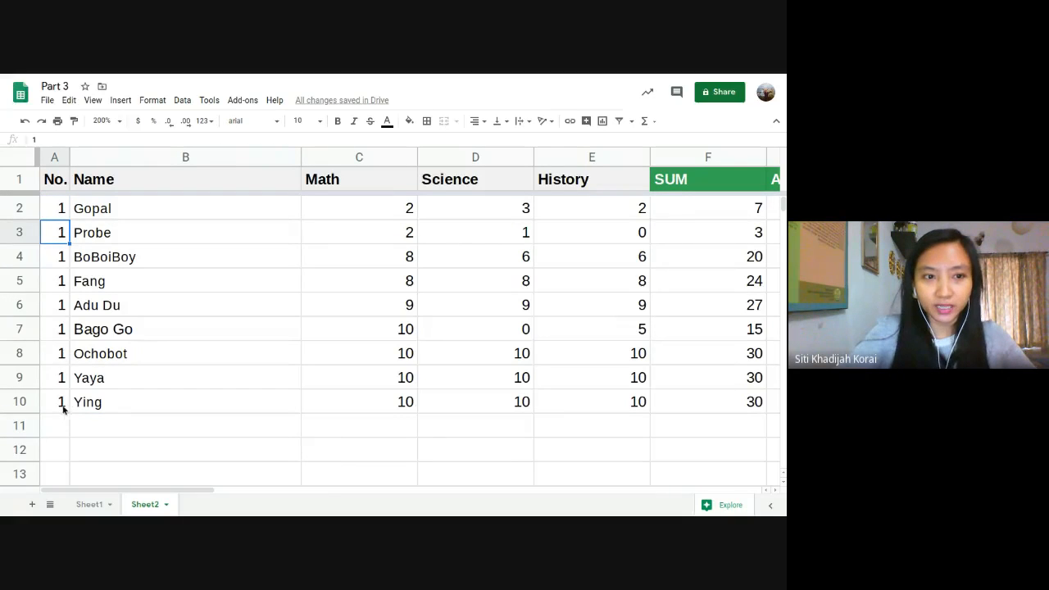
left_click(63, 402, "shift")
key("Delete")
left_click(96, 238)
left_click(50, 243)
type("2")
key("Tab")
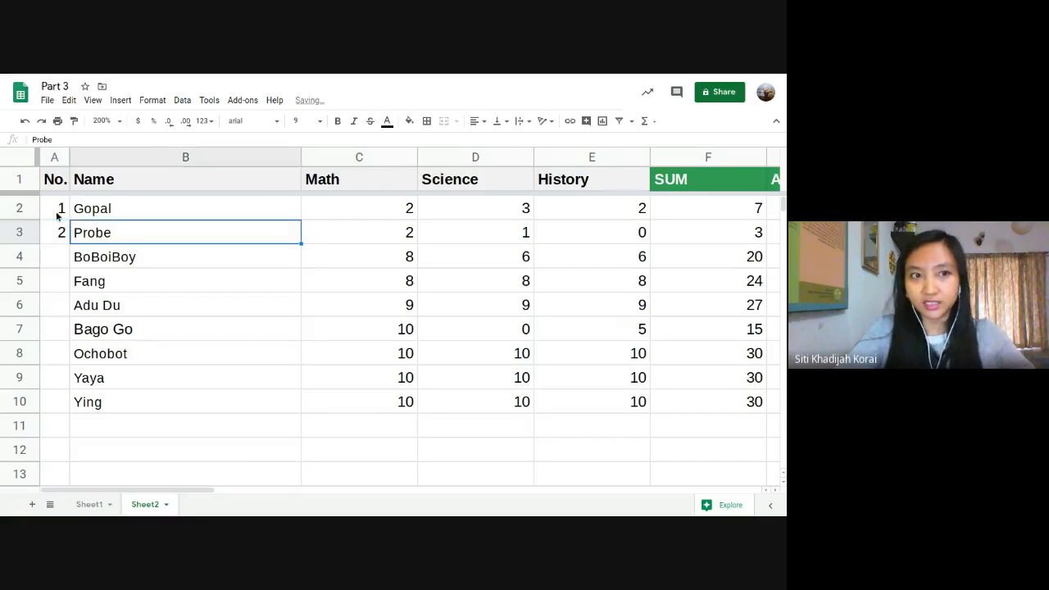
Autofill the number series from A2:A3 down to A13
left_click(59, 213)
left_click(63, 237, "shift")
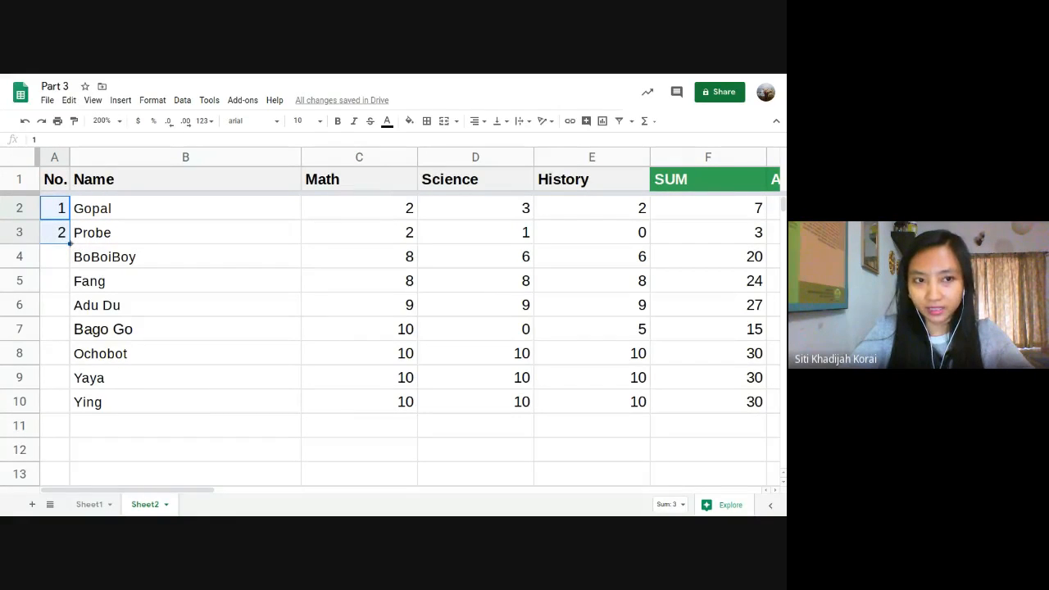
left_click_drag(69, 242, 69, 480)
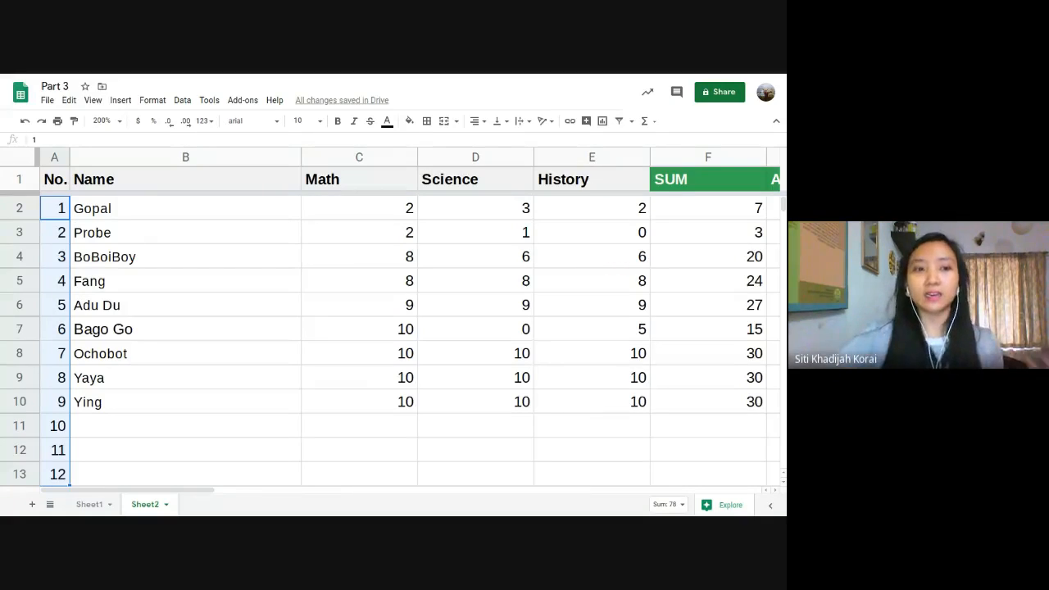
Clear A3:A13 and autofill the single value 1 from A2 down to A10
left_click_drag(64, 236, 46, 428)
key("Delete")
scroll(49, 435, "up", 1)
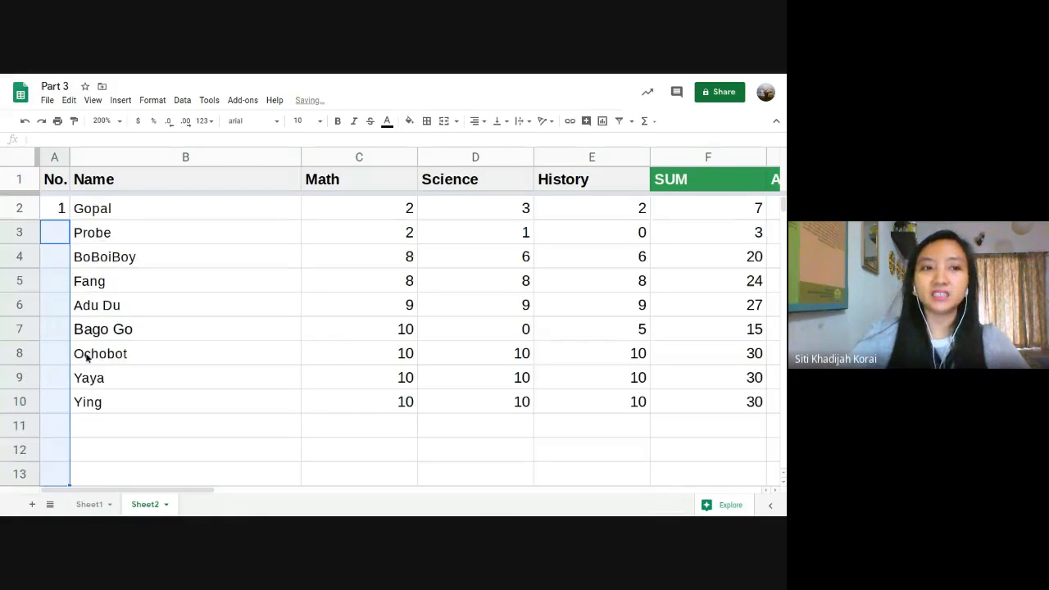
left_click(65, 215)
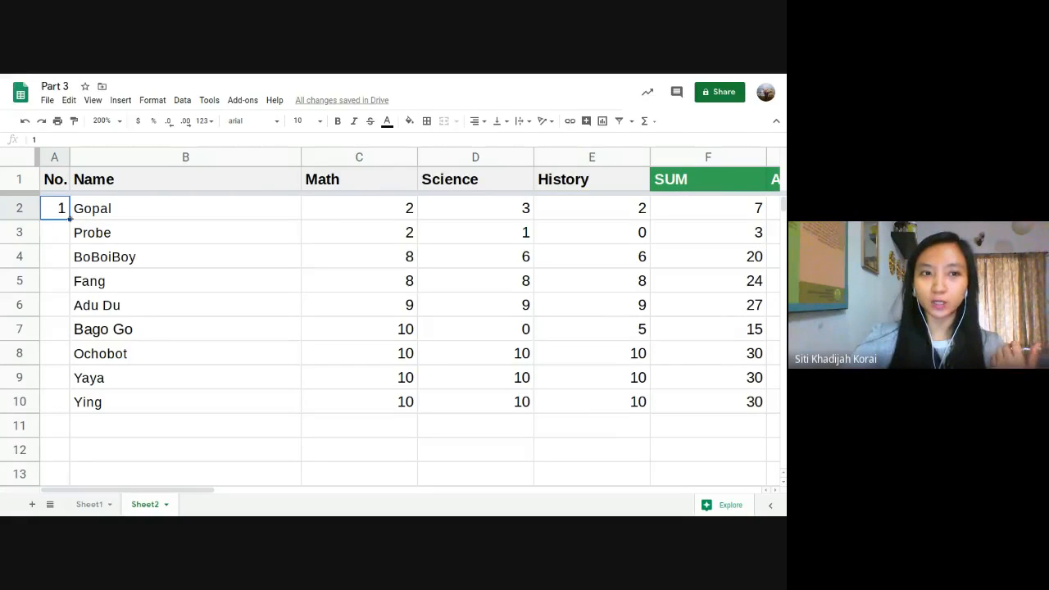
left_click_drag(70, 219, 66, 407)
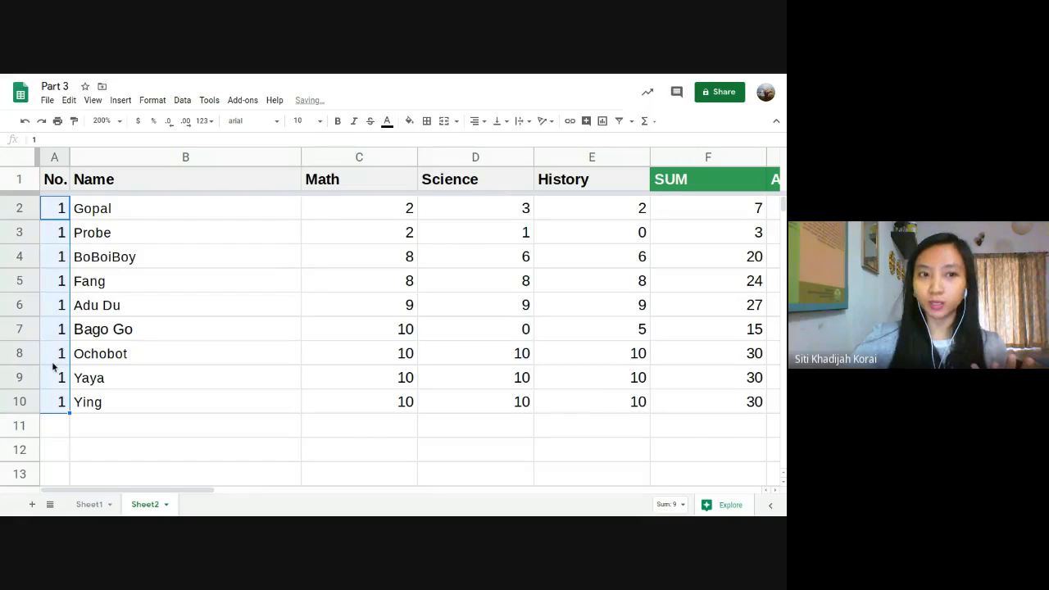
Clear A3:A10 in the No. column and enter 2 in A3
left_click(62, 405)
left_click(63, 234, "shift")
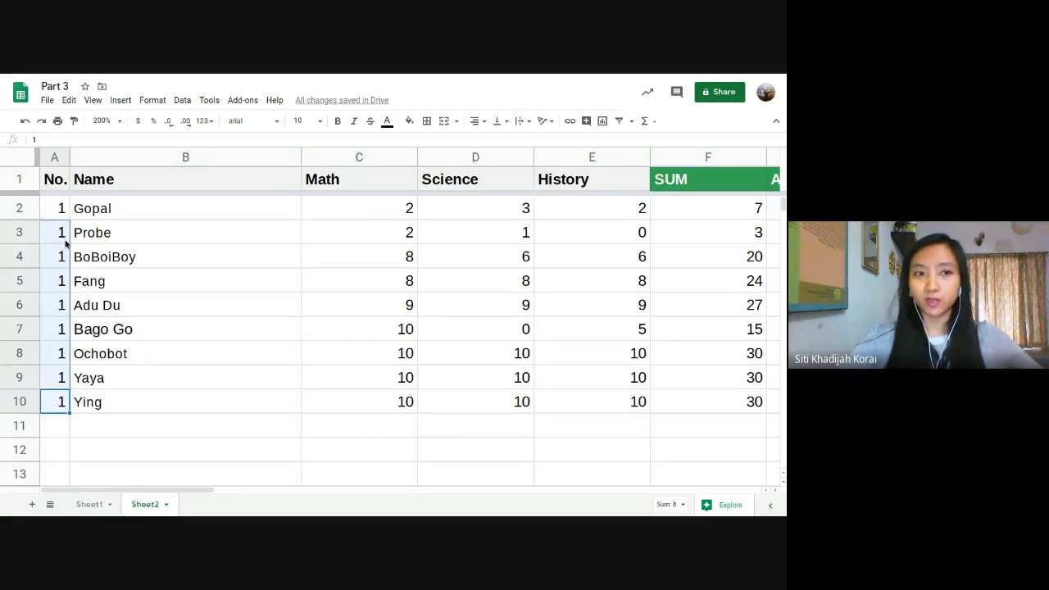
key("Delete")
left_click(64, 214)
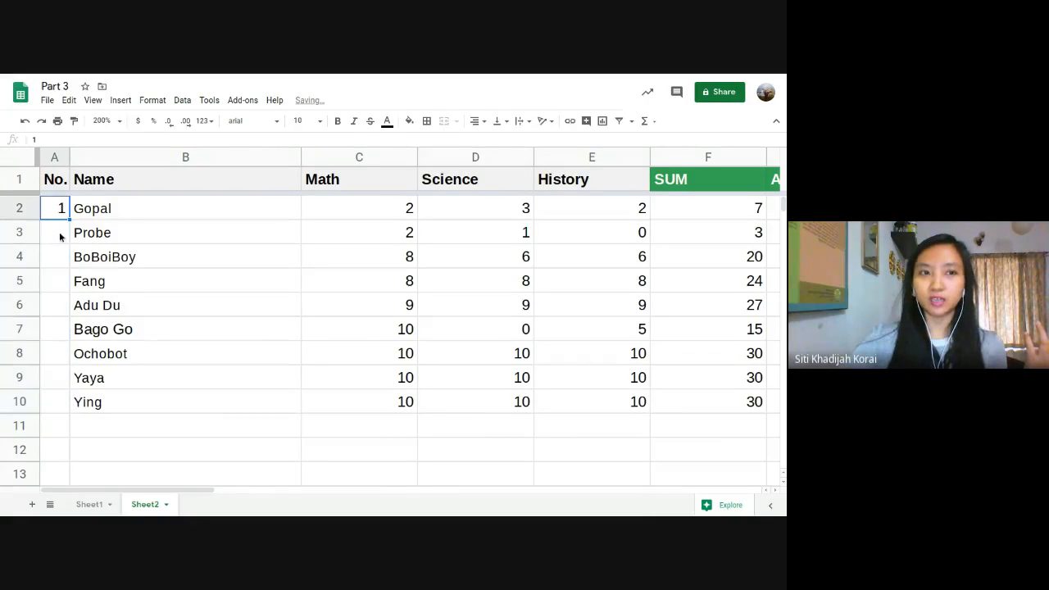
left_click(59, 235)
type("2")
Autofill the number series from A2:A3 down to A12, numbering the rows up to 11
left_click(65, 215)
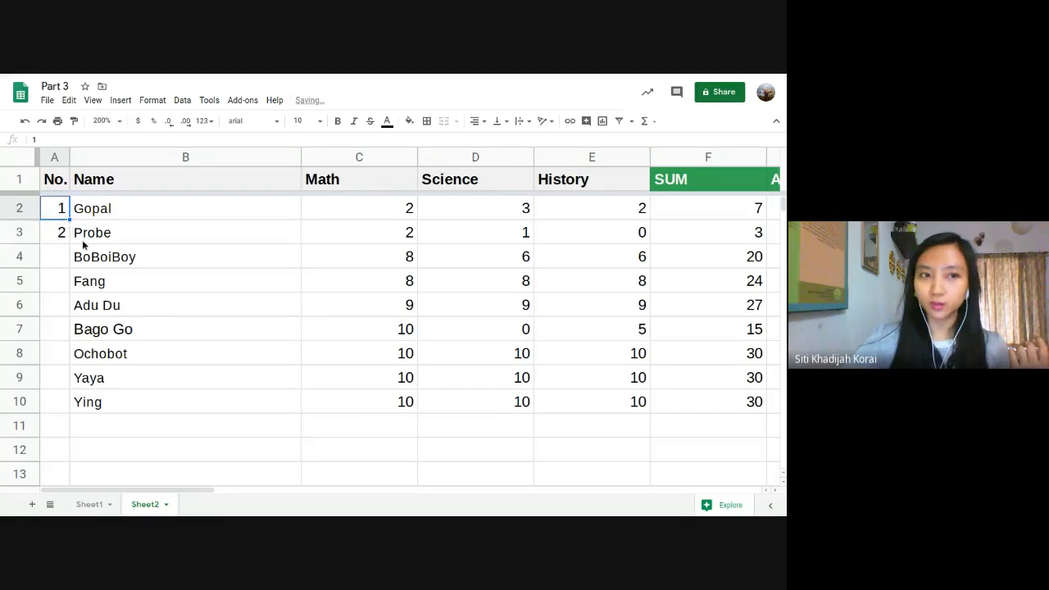
left_click_drag(66, 217, 58, 235)
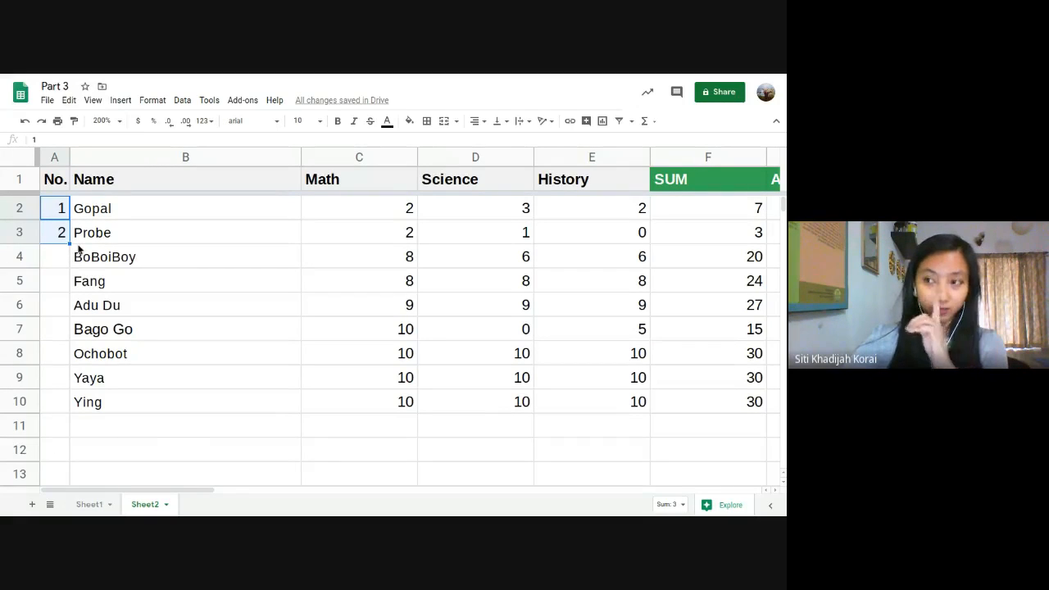
left_click_drag(71, 244, 58, 446)
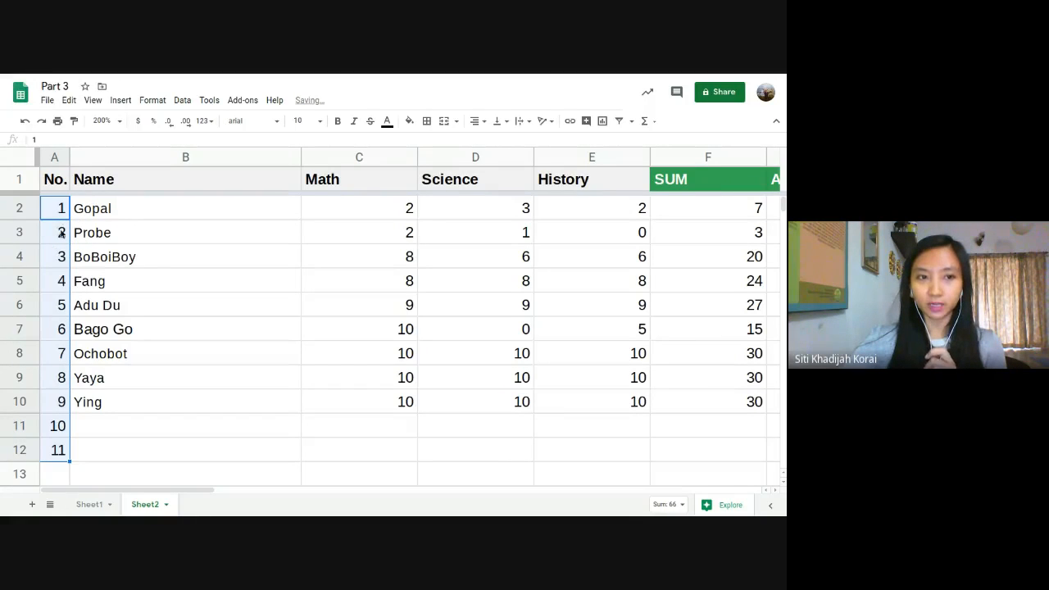
Autofill the last name in the Name column from B10 down to B13
left_click(110, 403)
scroll(284, 401, "down", 1)
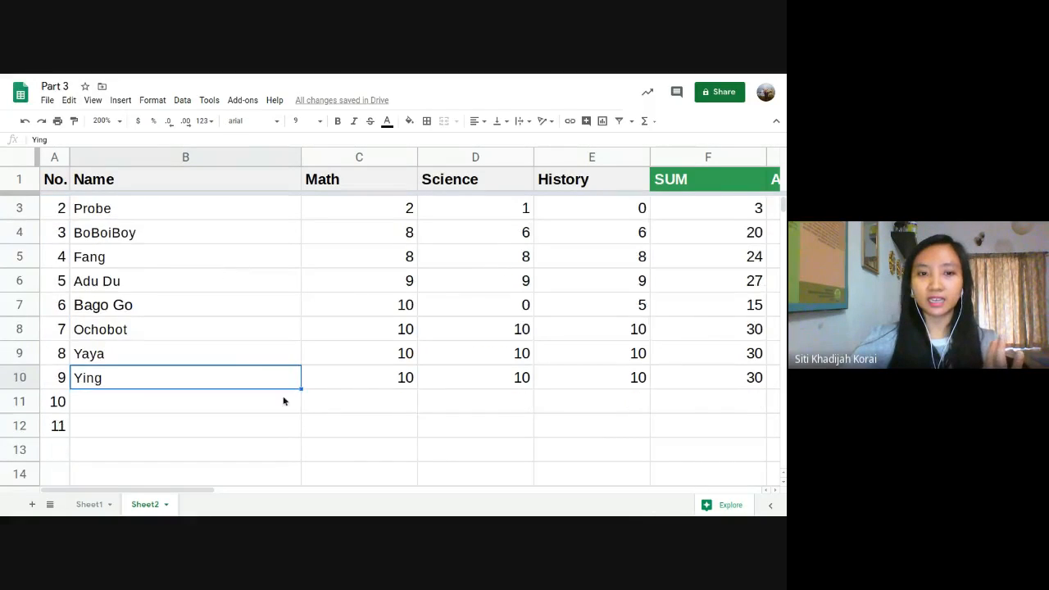
left_click(136, 352)
left_click(147, 375)
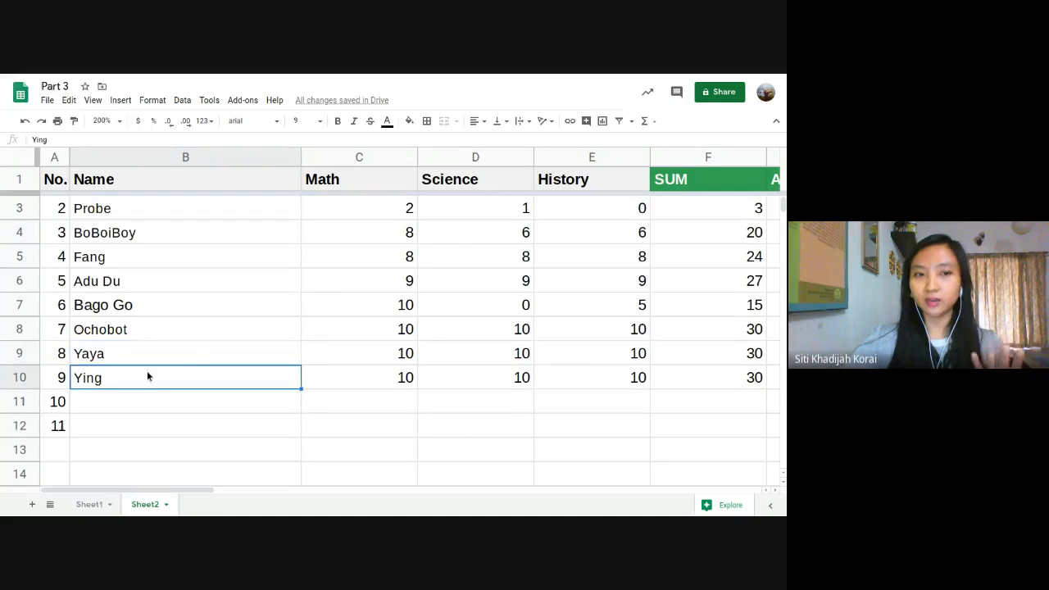
scroll(188, 366, "down", 1)
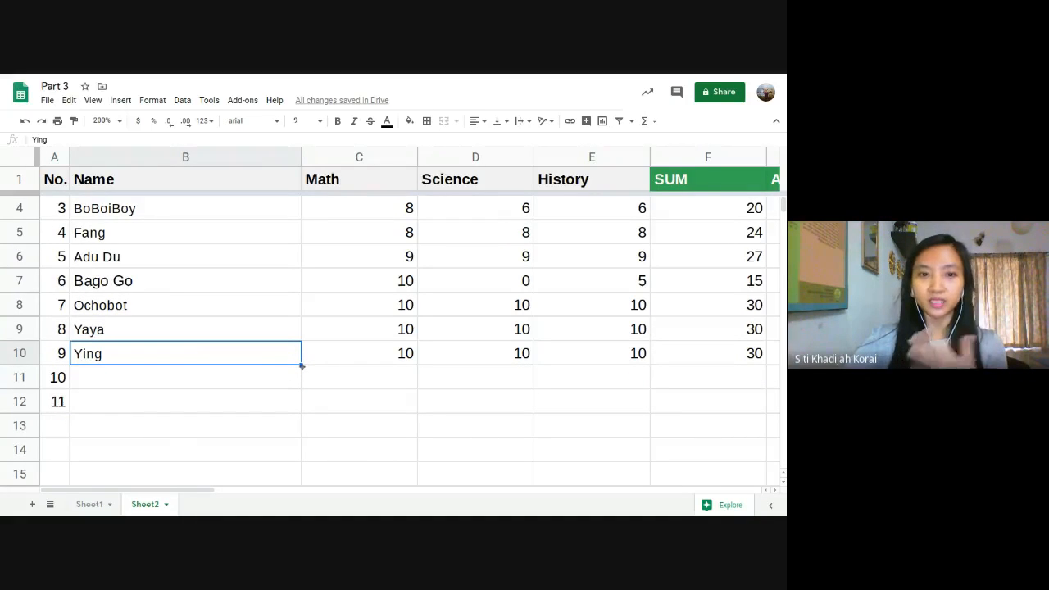
left_click_drag(302, 367, 290, 431)
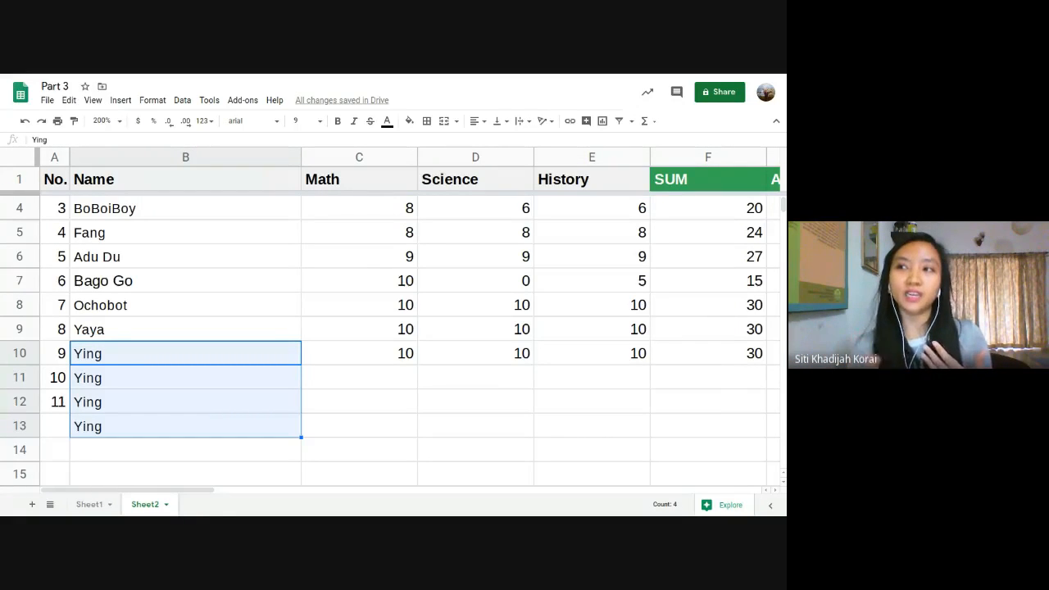
Clear the repeated names from B11:B13
left_click(197, 370)
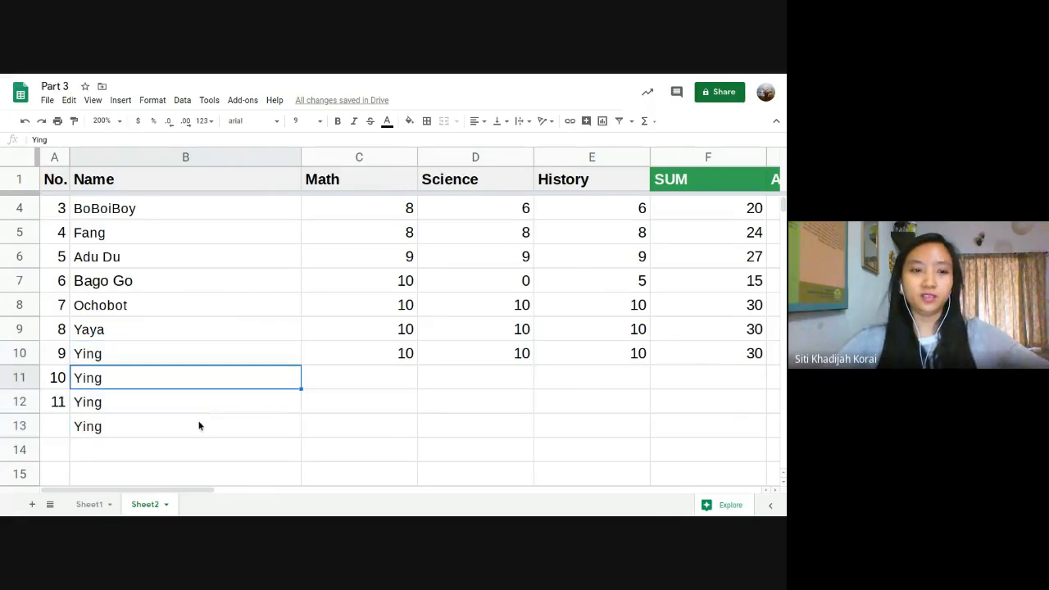
left_click(199, 426, "shift")
key("Delete")
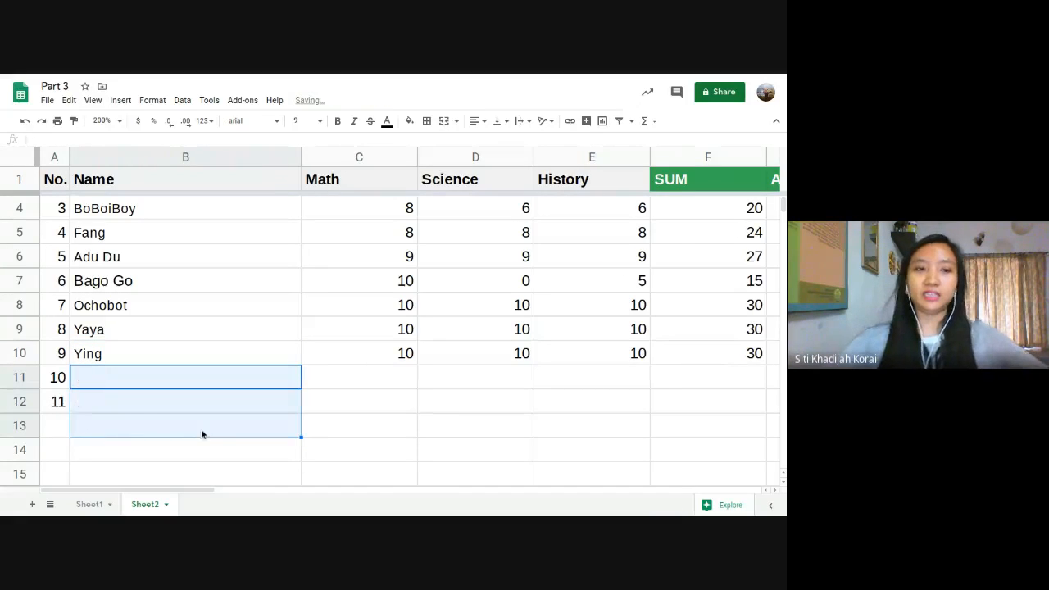
left_click(65, 374)
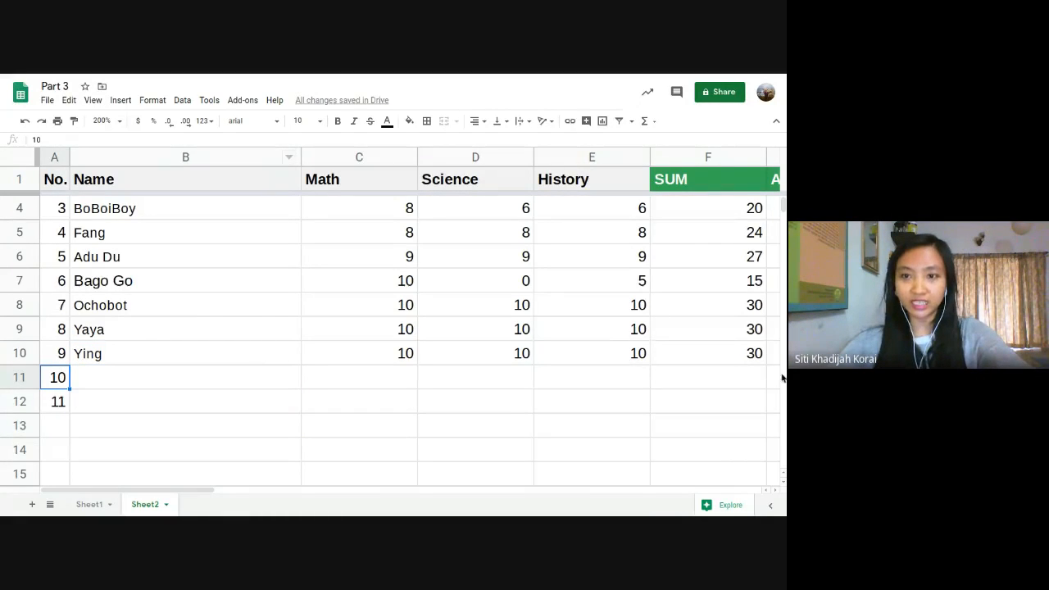
left_click(716, 310)
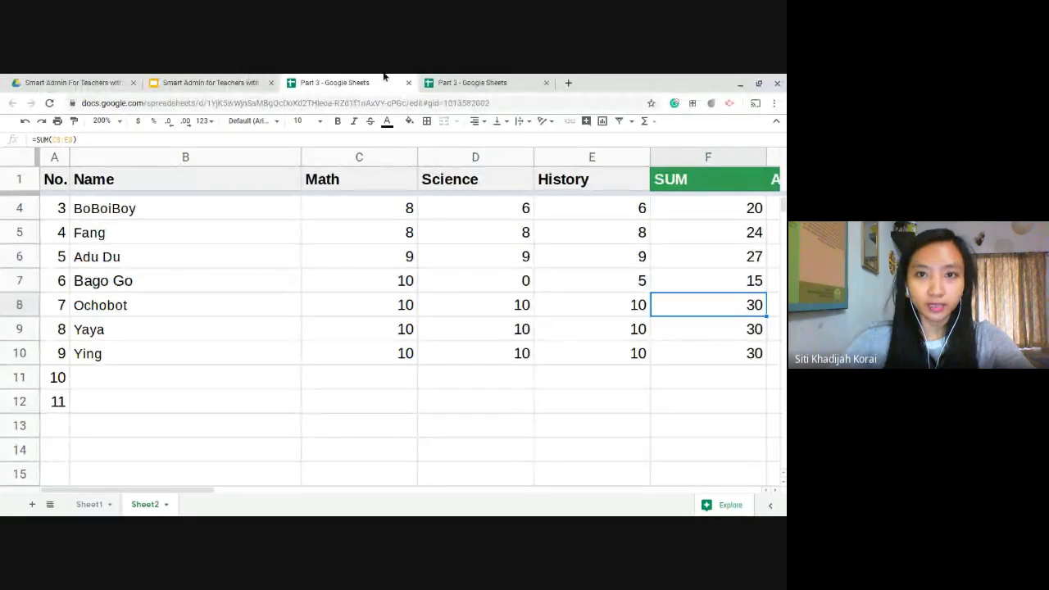
Switch to the Google Slides presentation and advance from the Sum slide to the Average slide
left_click(229, 82)
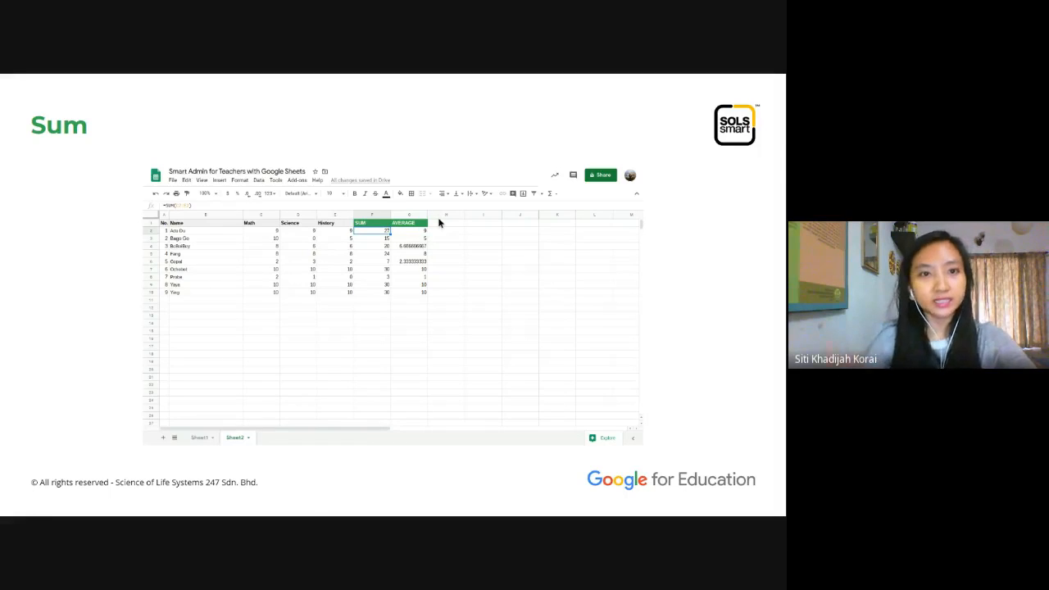
key("Right")
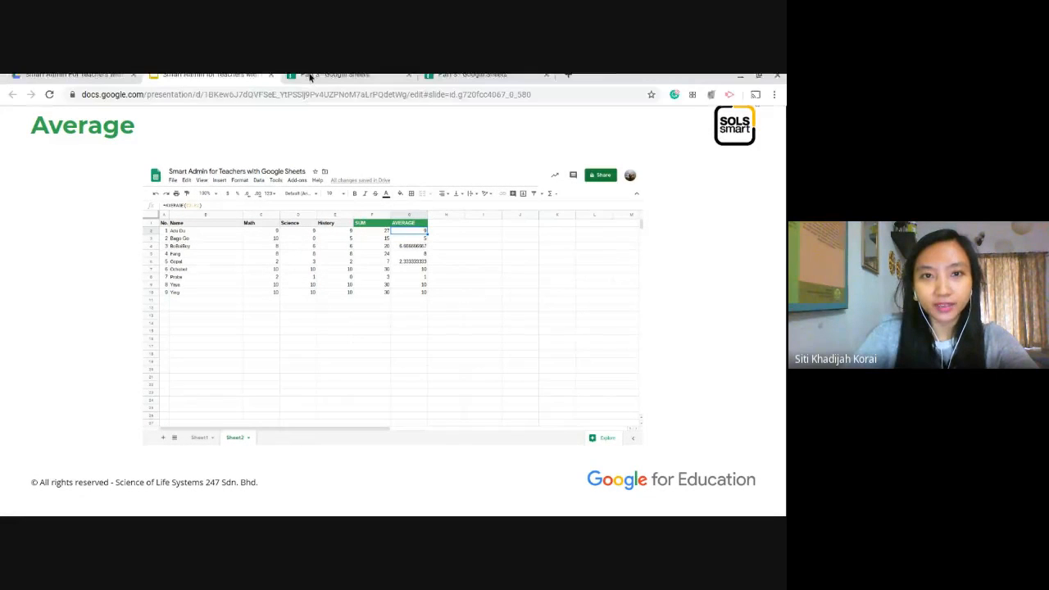
Return to the Part 3 spreadsheet in Google Sheets and select cell E5 on Sheet2
left_click(485, 82)
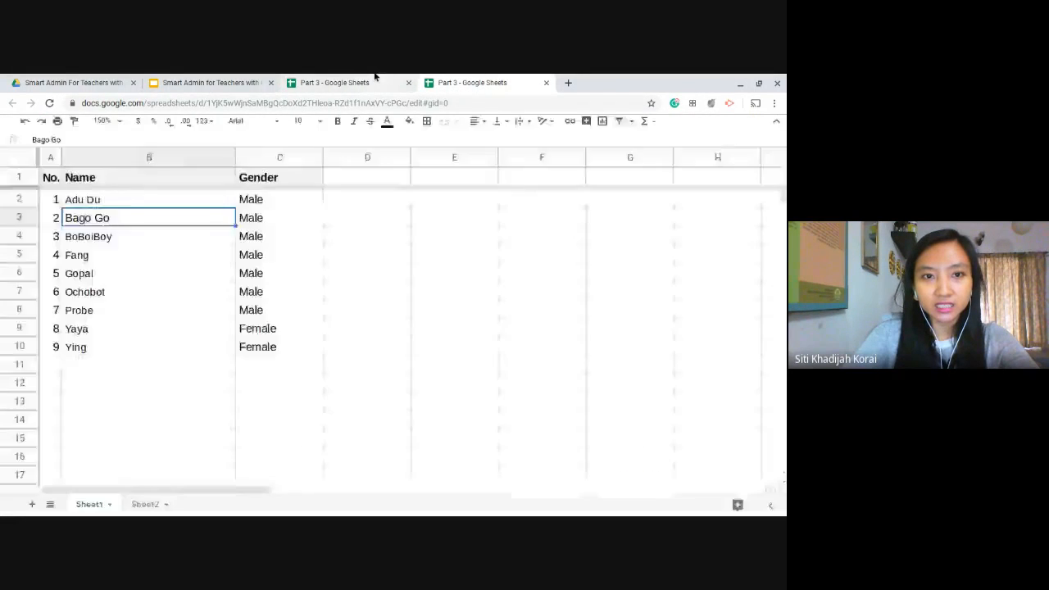
left_click(623, 241)
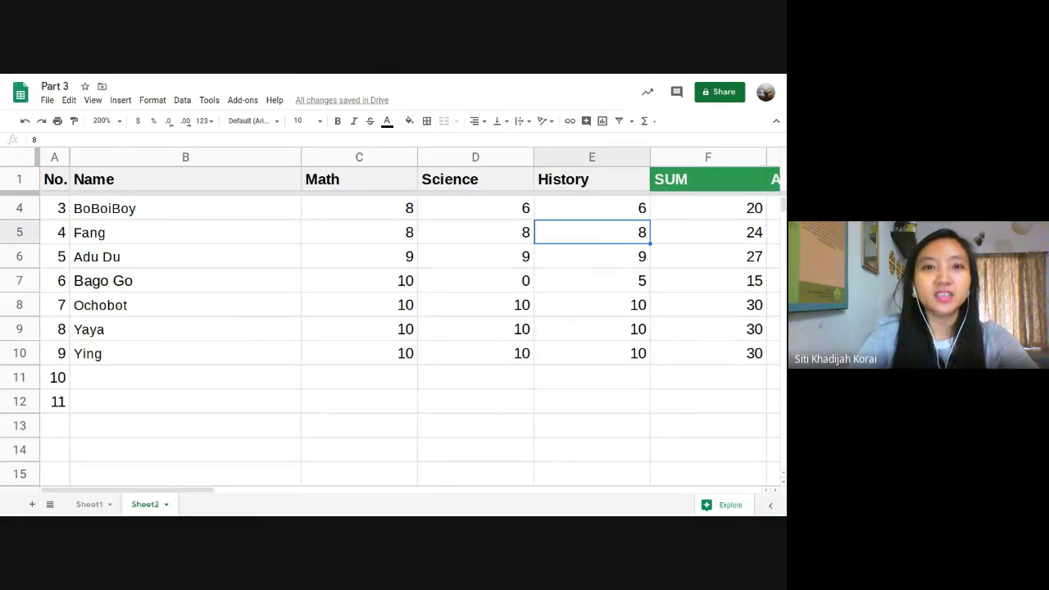
Review the Math, Science and History marks and the SUM formulas for the students in rows 4 to 7
key("Right")
key("Right")
key("Left")
key("Left")
key("Left")
key("Left")
key("Left")
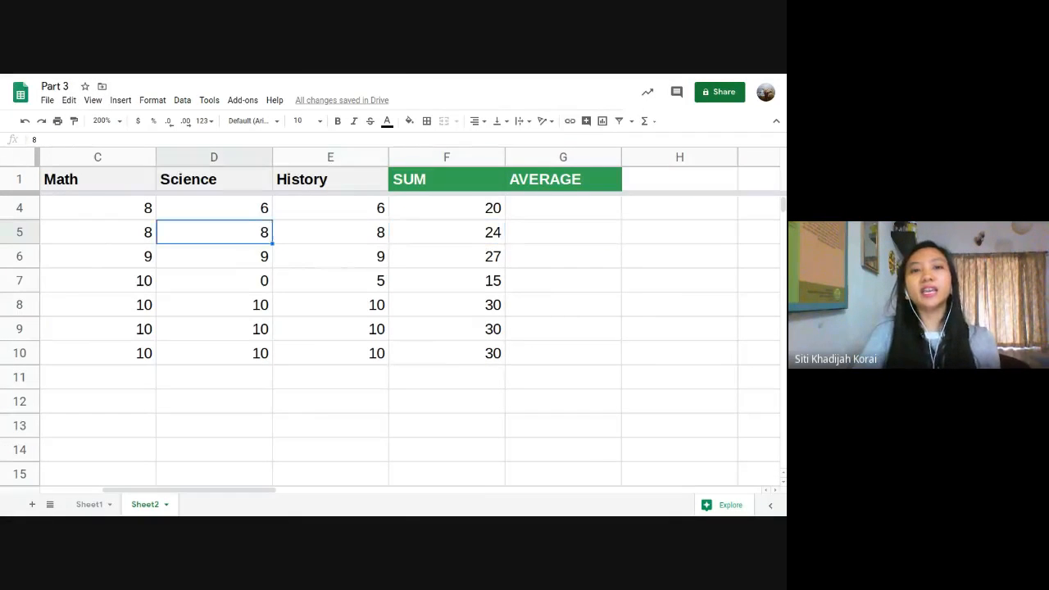
key("Up")
key("Right")
key("Right")
key("Right")
key("Right")
key("Right")
key("Right")
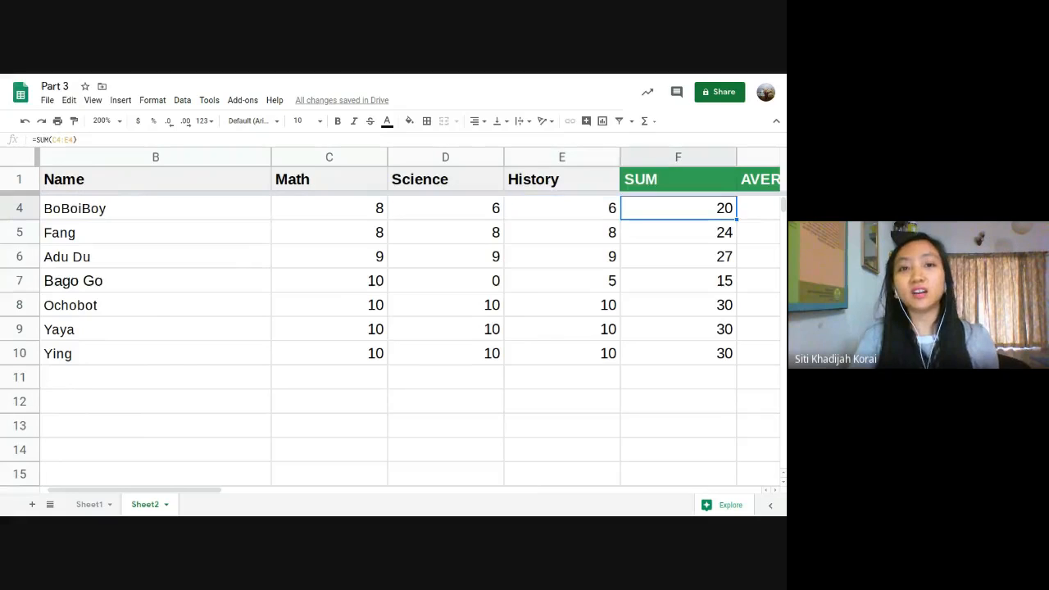
key("Left")
key("Left")
key("Left")
key("Left")
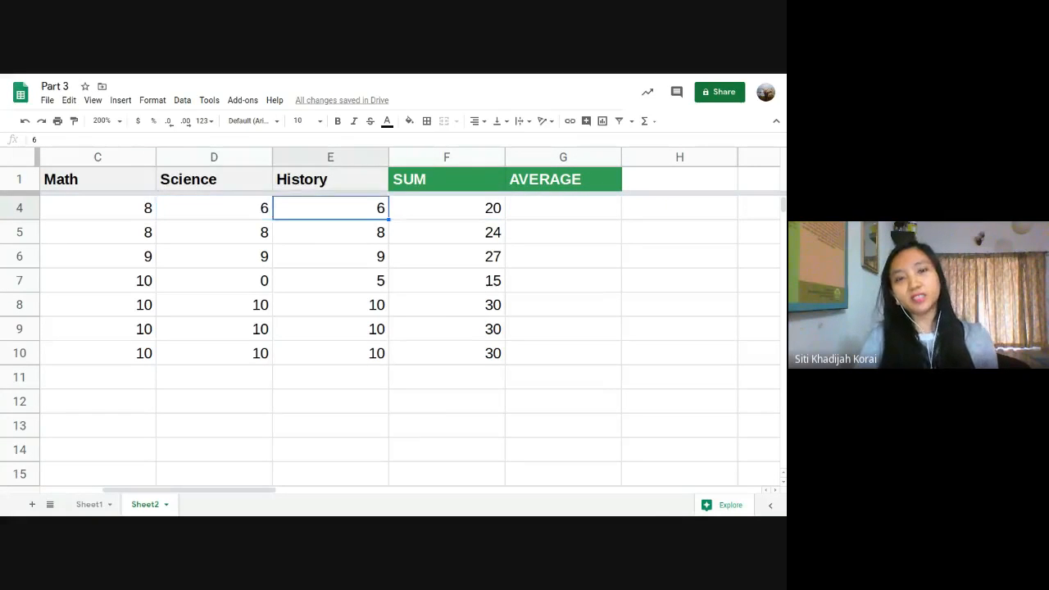
key("Right")
key("Right")
key("Down")
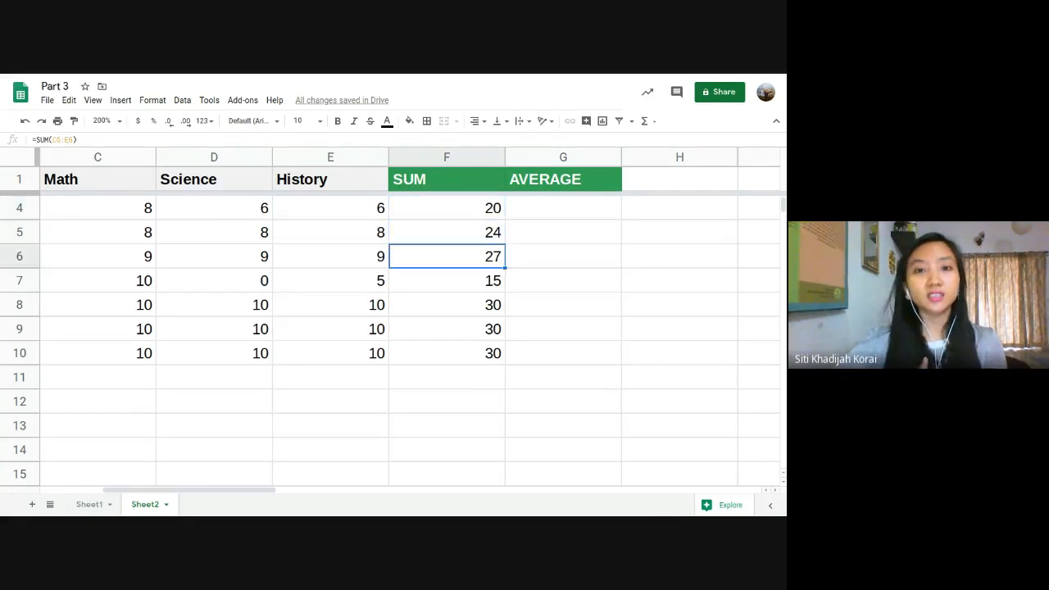
key("Down")
key("Down")
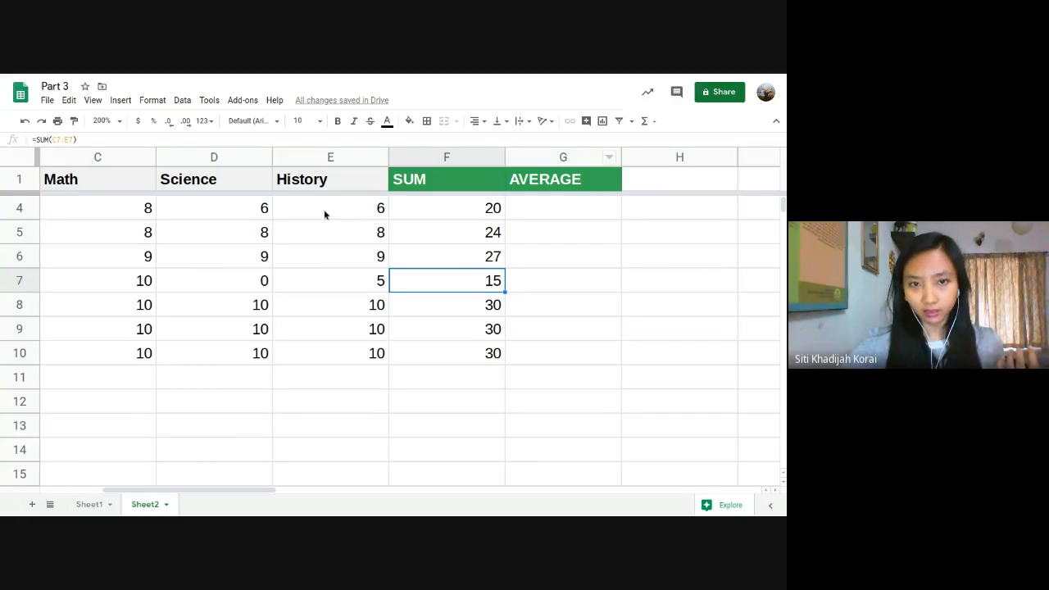
Insert the AVERAGE function in G4 over the Math, Science and History marks in C4:E4
left_click(523, 218)
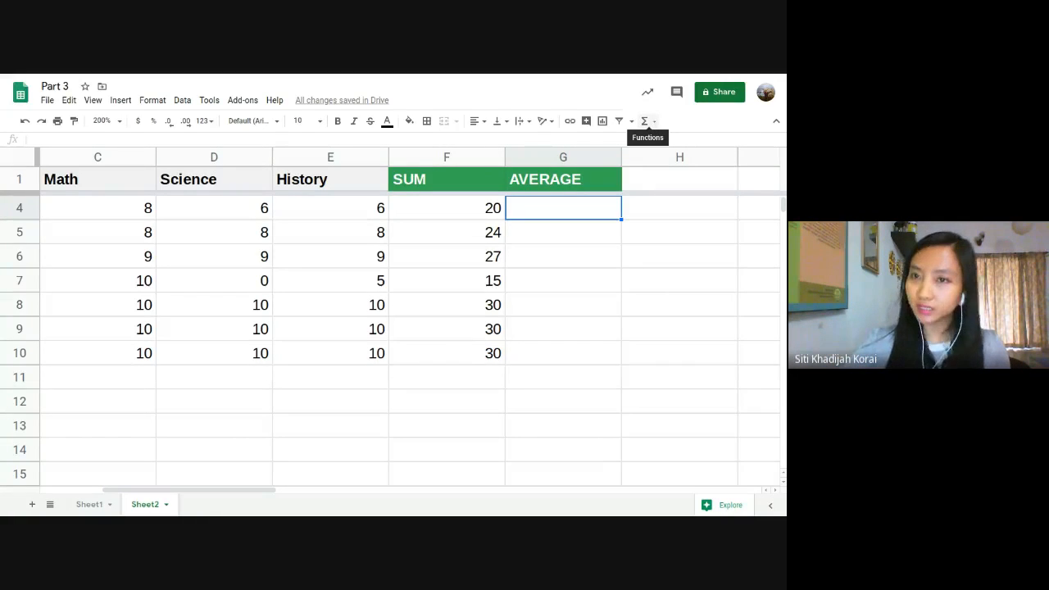
left_click(653, 121)
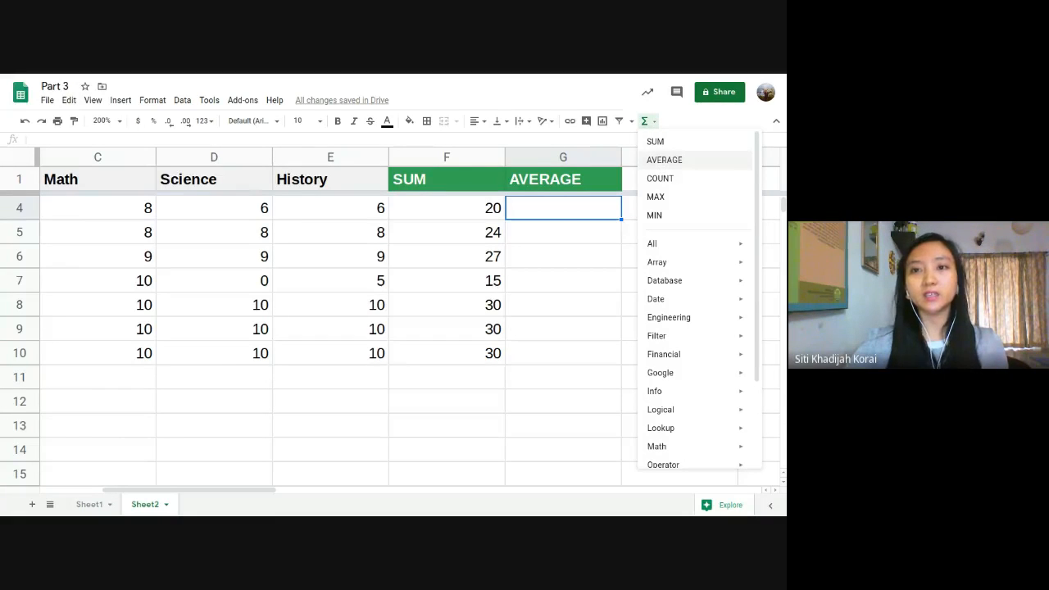
left_click(661, 161)
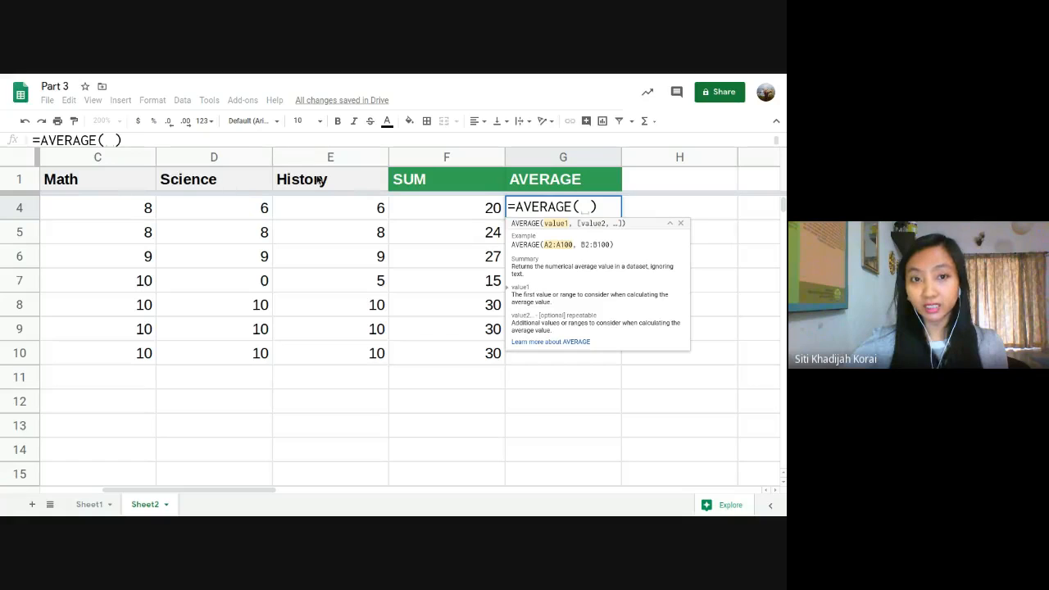
left_click_drag(105, 205, 298, 205)
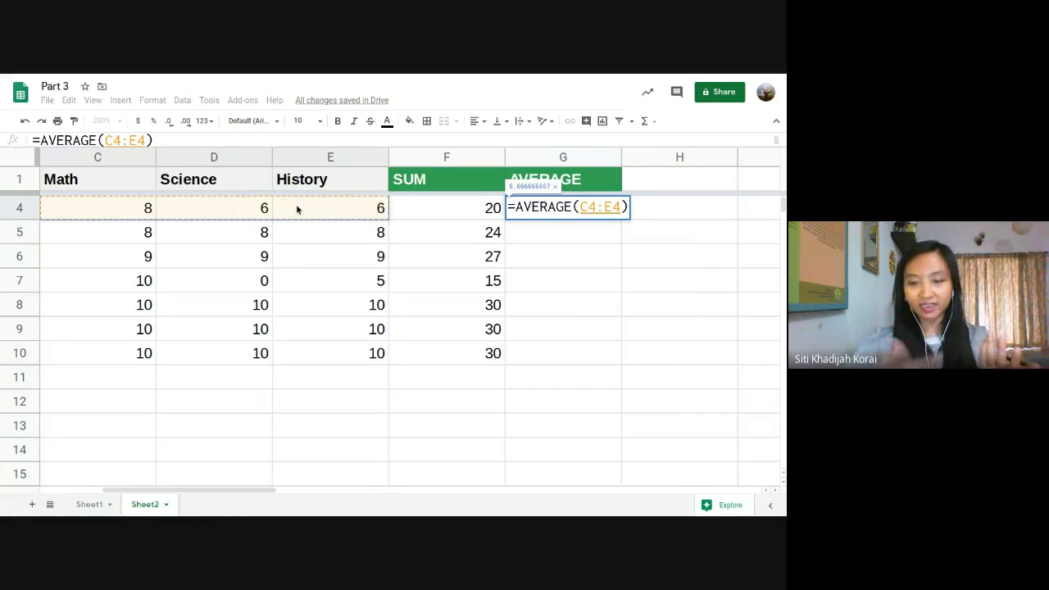
key("Return")
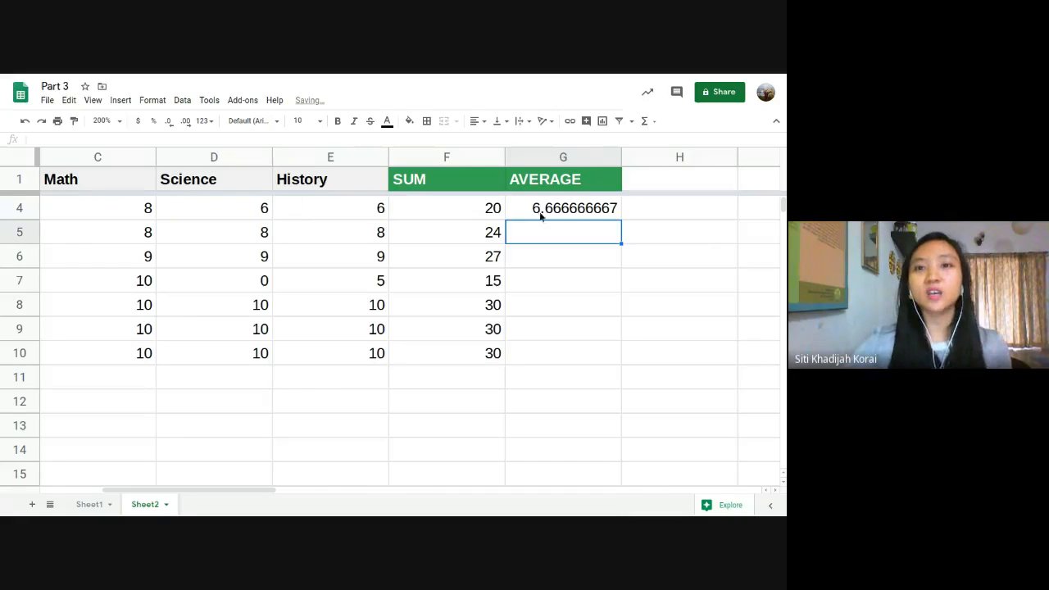
Autofill the AVERAGE formula from G4 down to G10
left_click(565, 214)
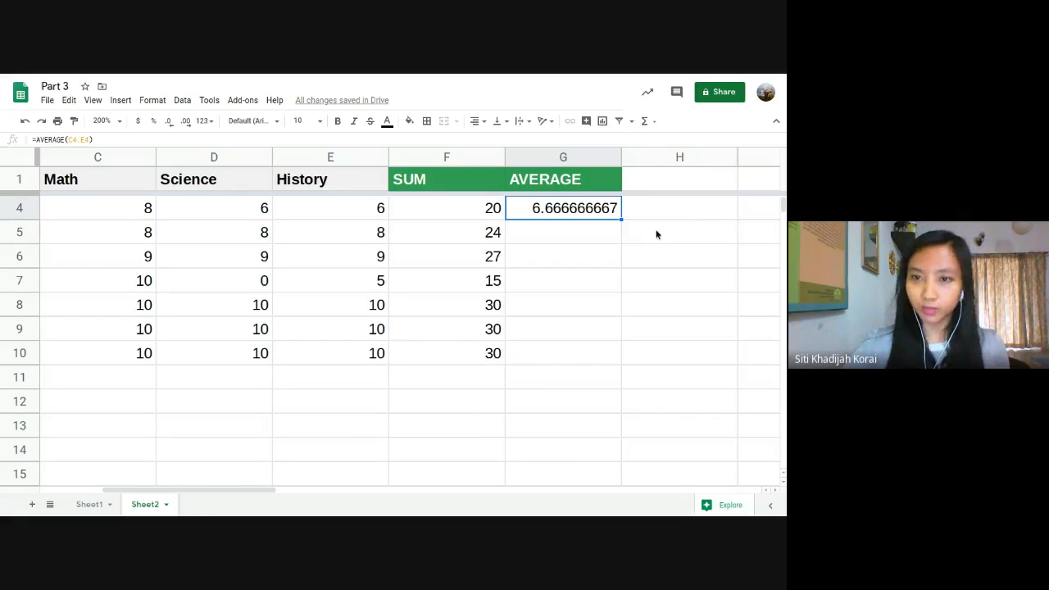
left_click_drag(621, 219, 606, 353)
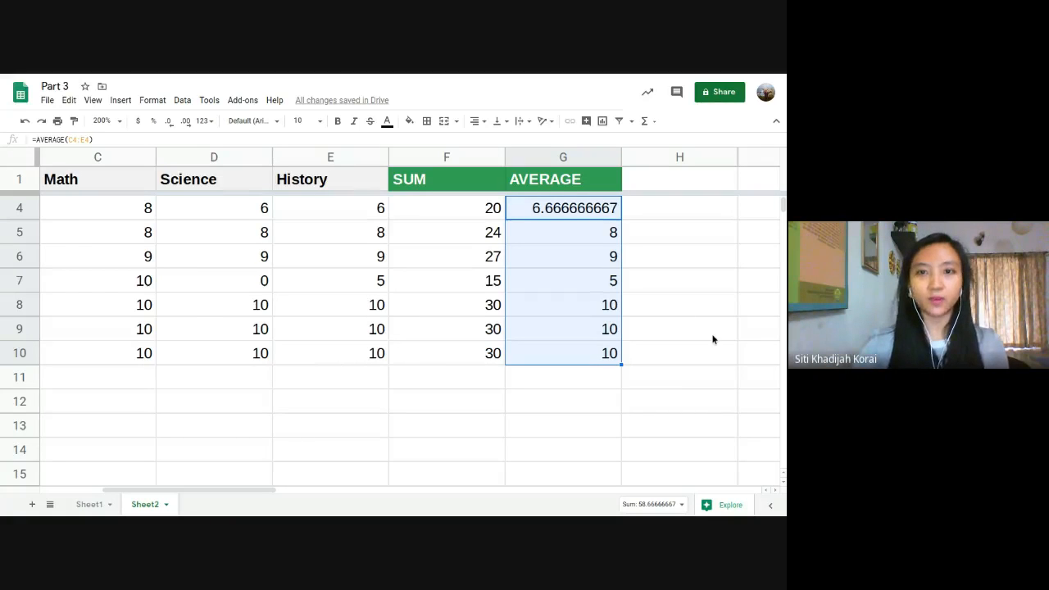
left_click(669, 214)
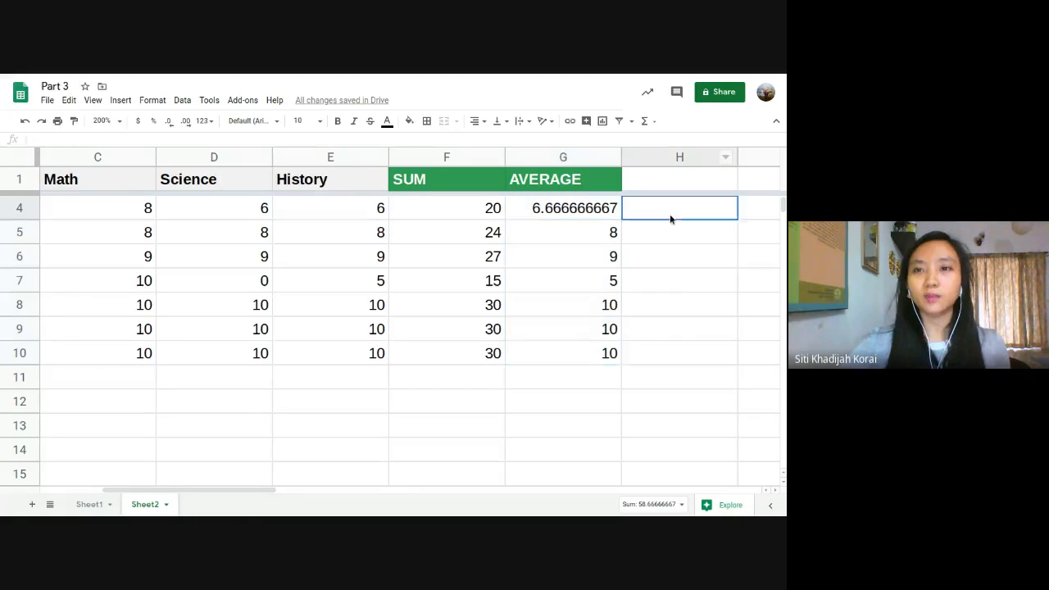
left_click(656, 127)
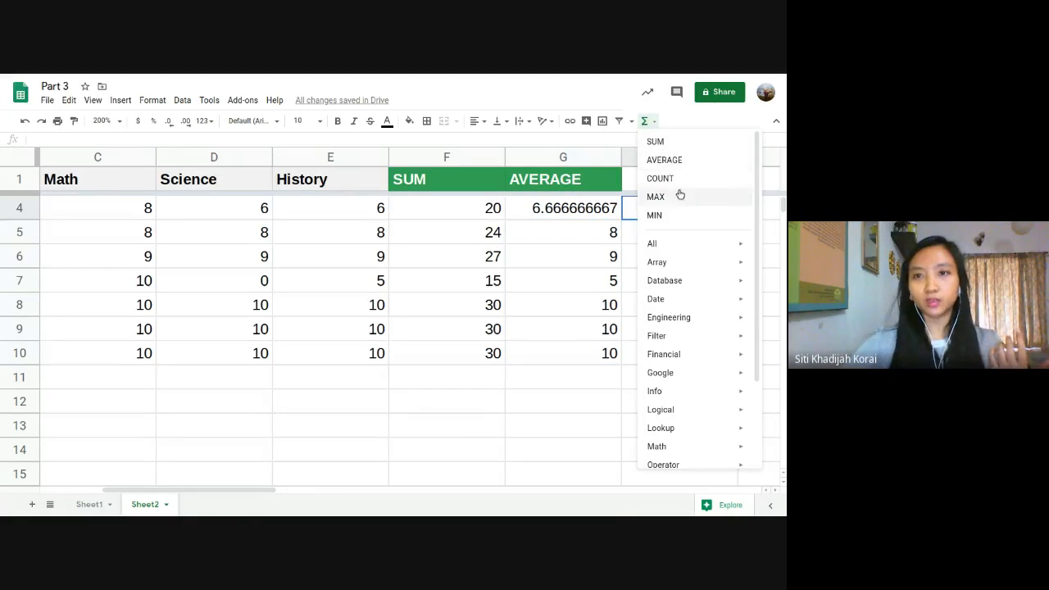
left_click(569, 263)
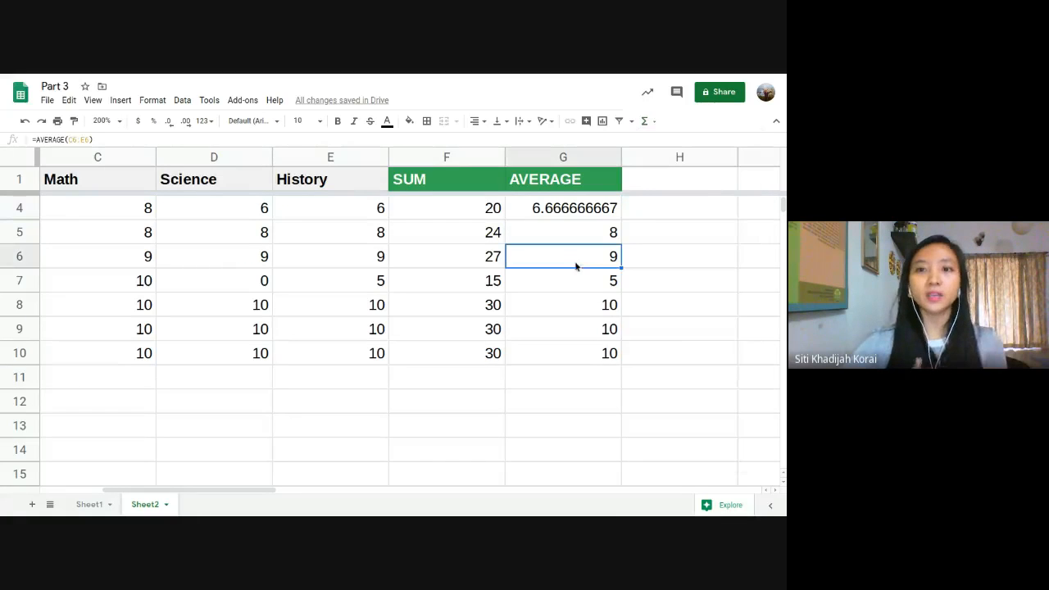
left_click(677, 246)
left_click(644, 120)
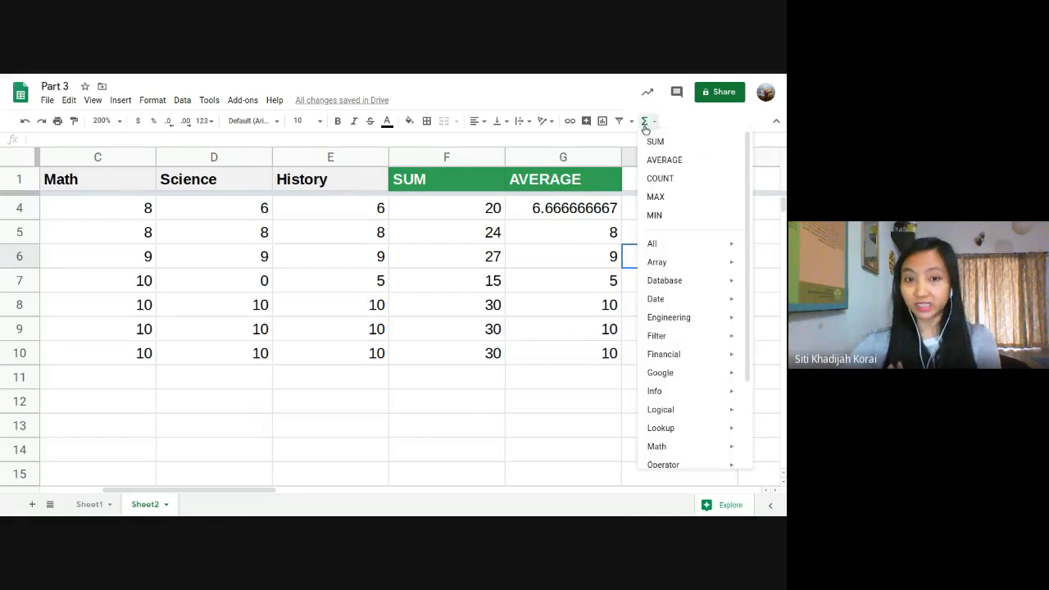
left_click(468, 349)
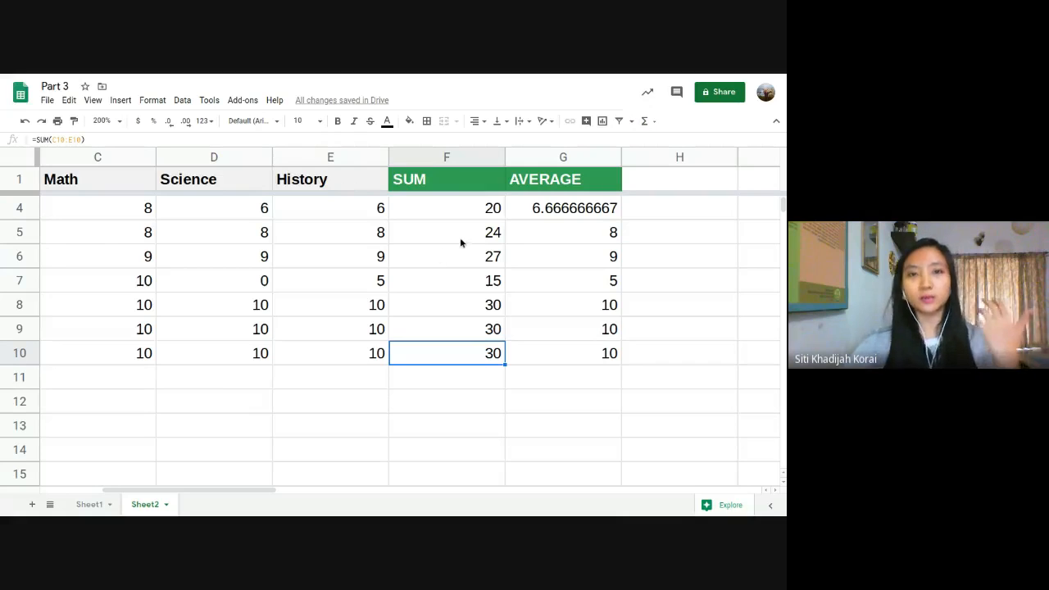
left_click(460, 237)
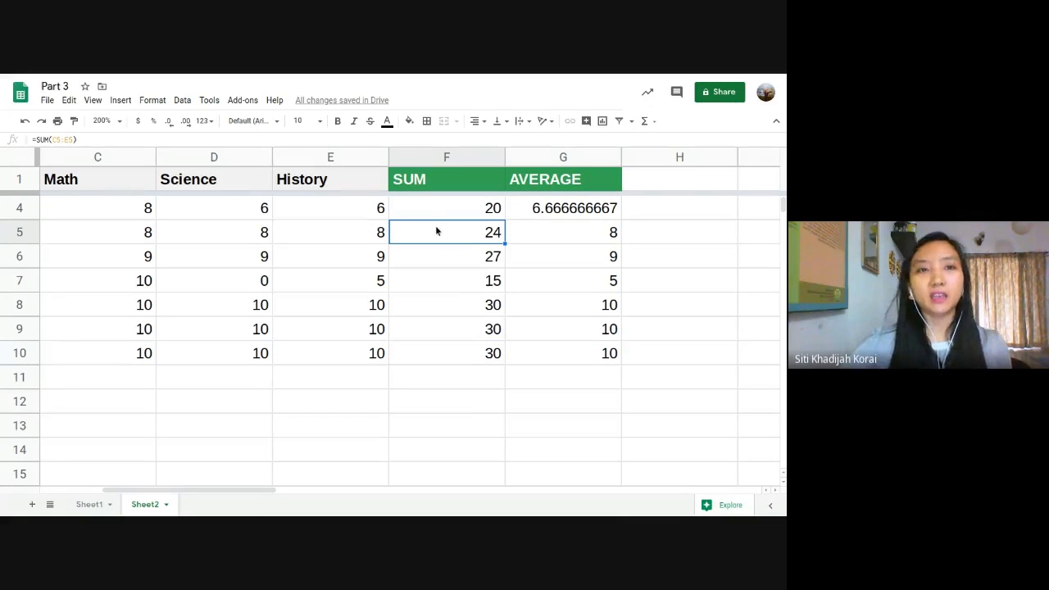
Set the sheet zoom to 150% and select cell B7 in the Name column
left_click(119, 122)
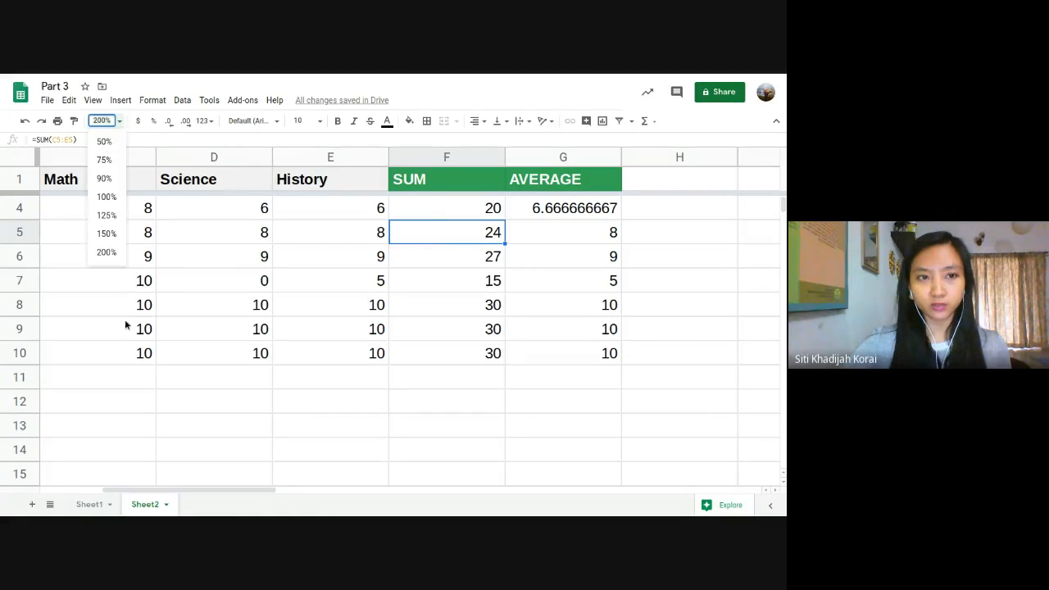
left_click(107, 234)
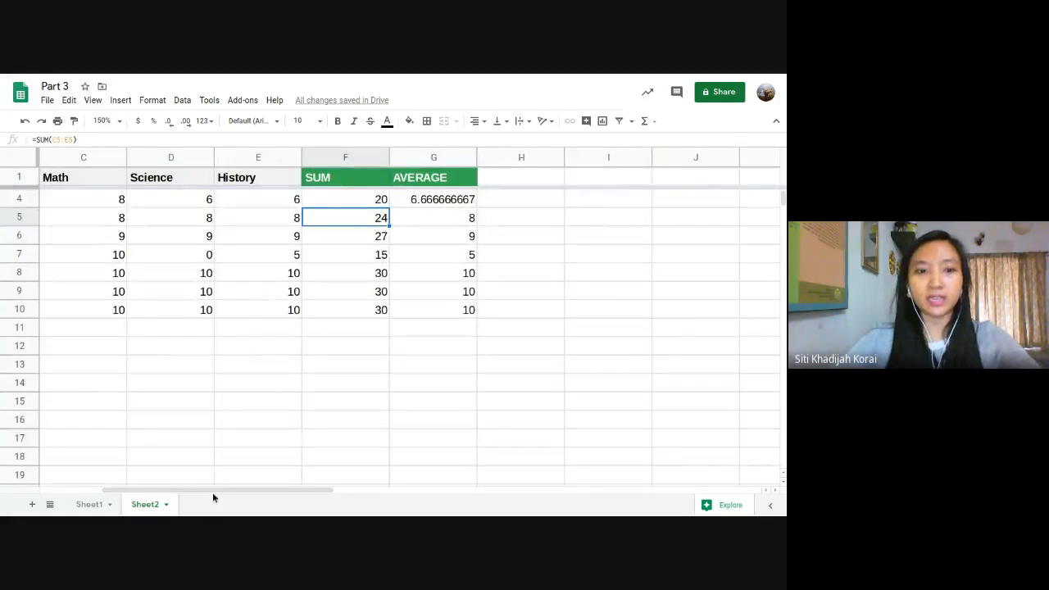
left_click_drag(263, 488, 202, 490)
left_click(133, 255)
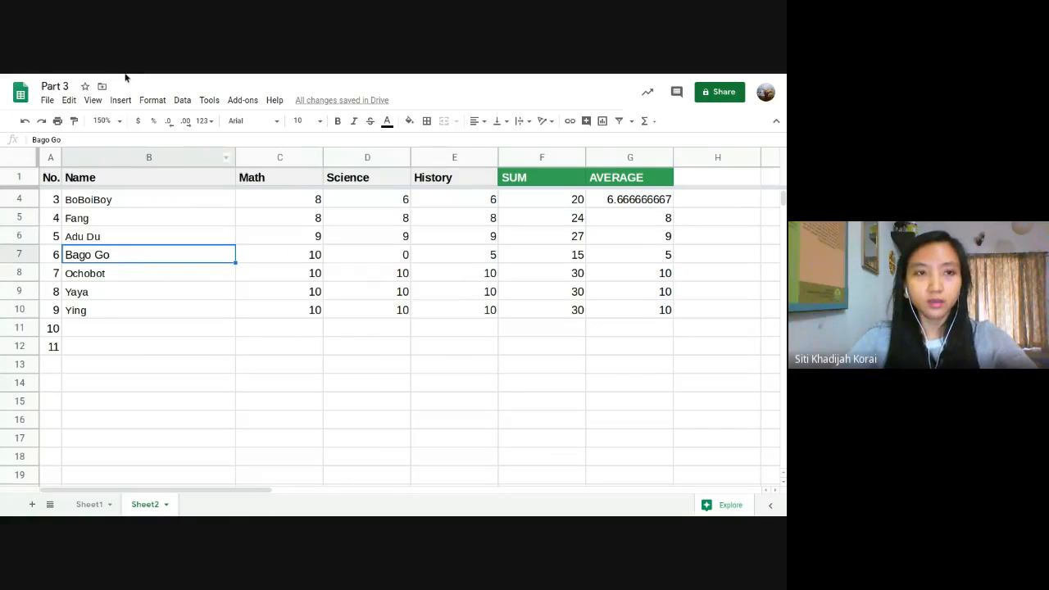
Switch to the Google Slides presentation, advance from Average to the COUNTIF slide, and return to the Auto Generate Attendances slide
mouse_move(127, 78)
left_click(241, 79)
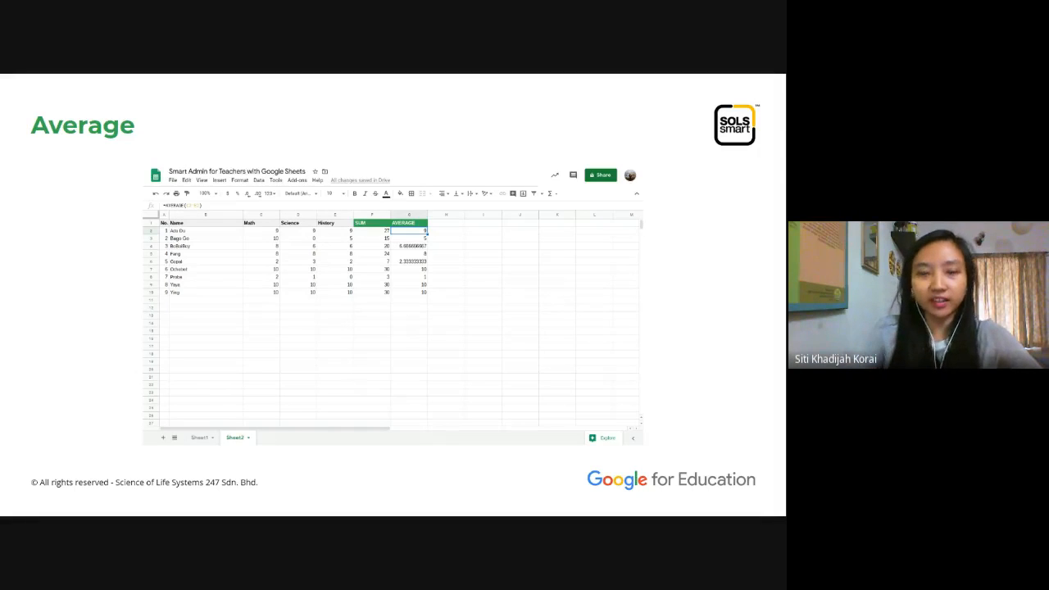
key("Right")
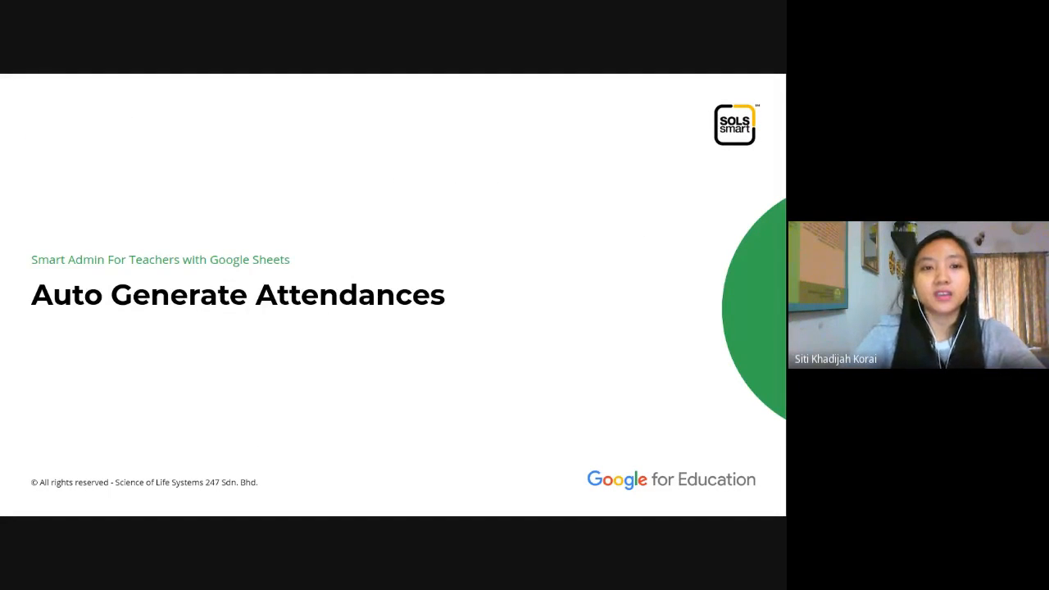
key("Left")
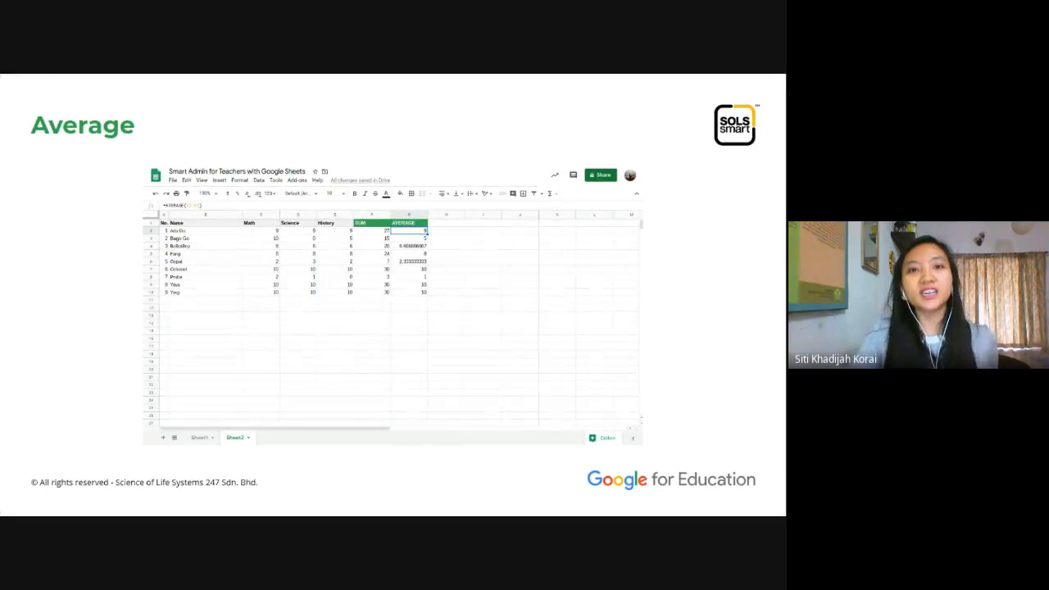
key("Right")
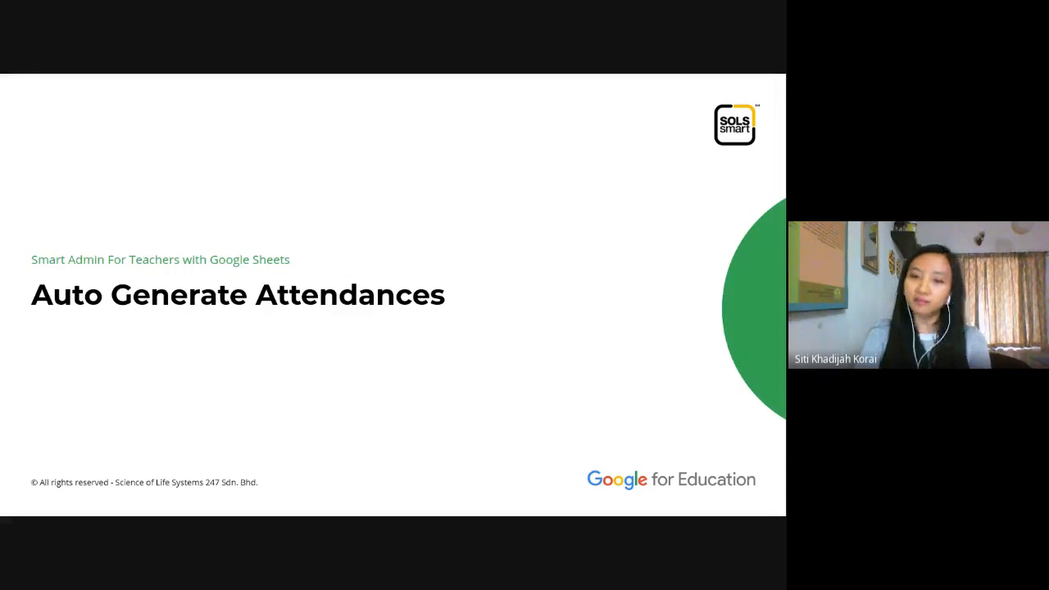
key("Right")
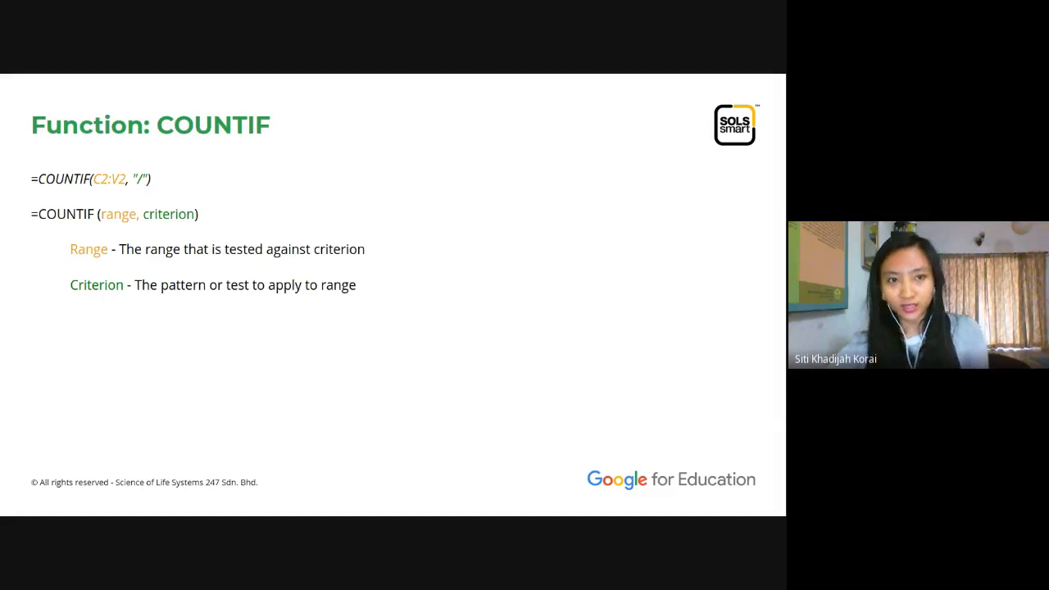
key("Right")
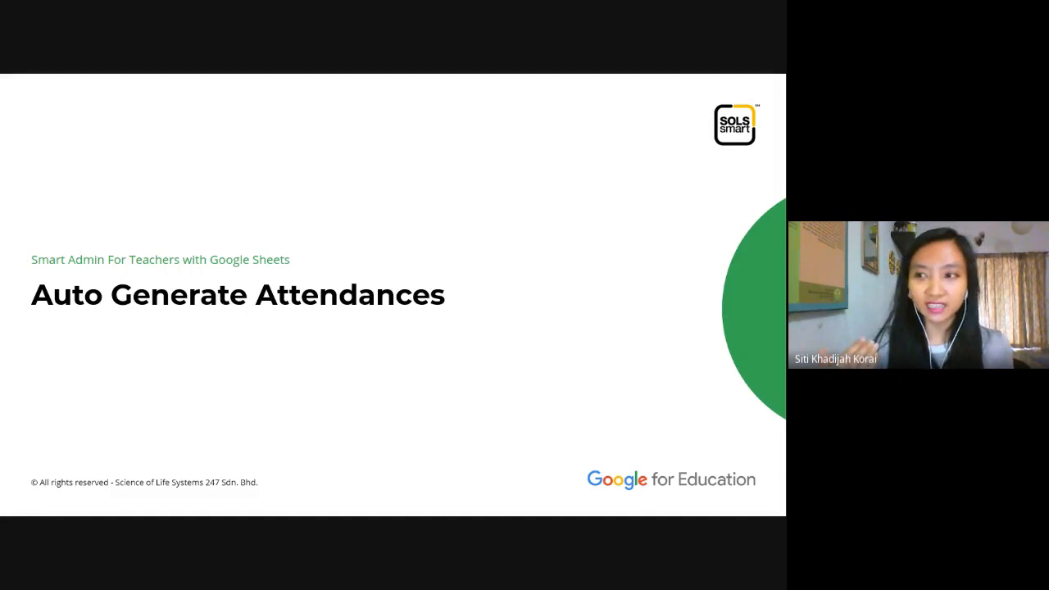
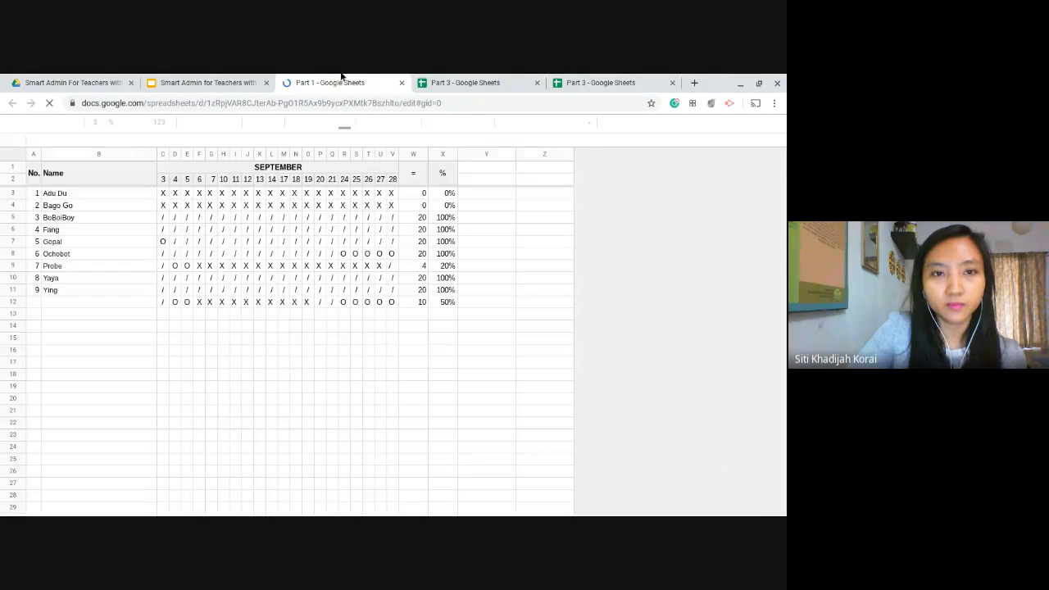
Switch to the Part 1 attendance spreadsheet in full screen and select W9 to show its COUNTIF formula
key("F11")
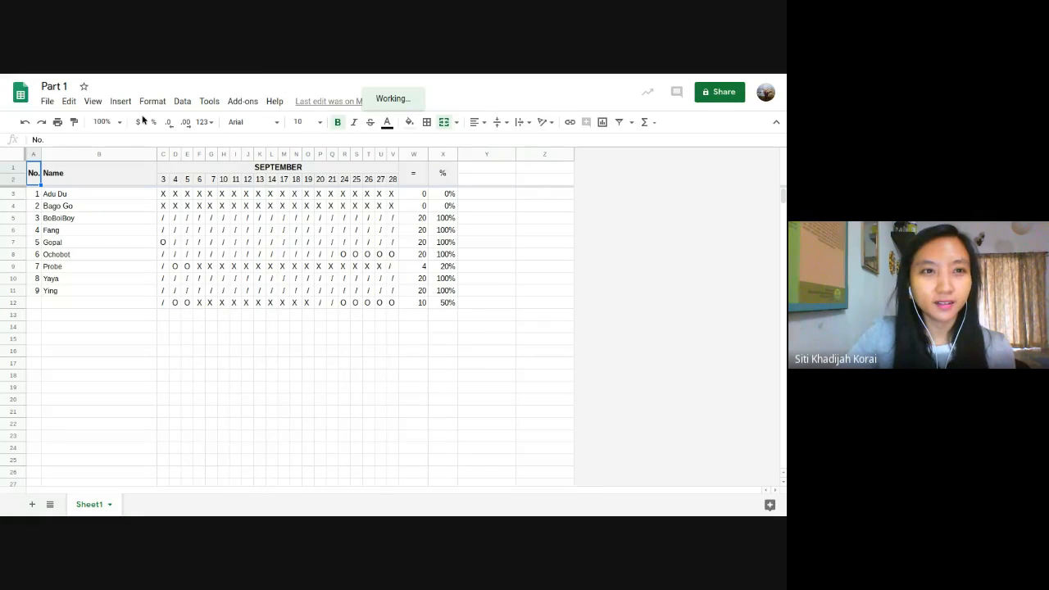
key("F11")
left_click(229, 78)
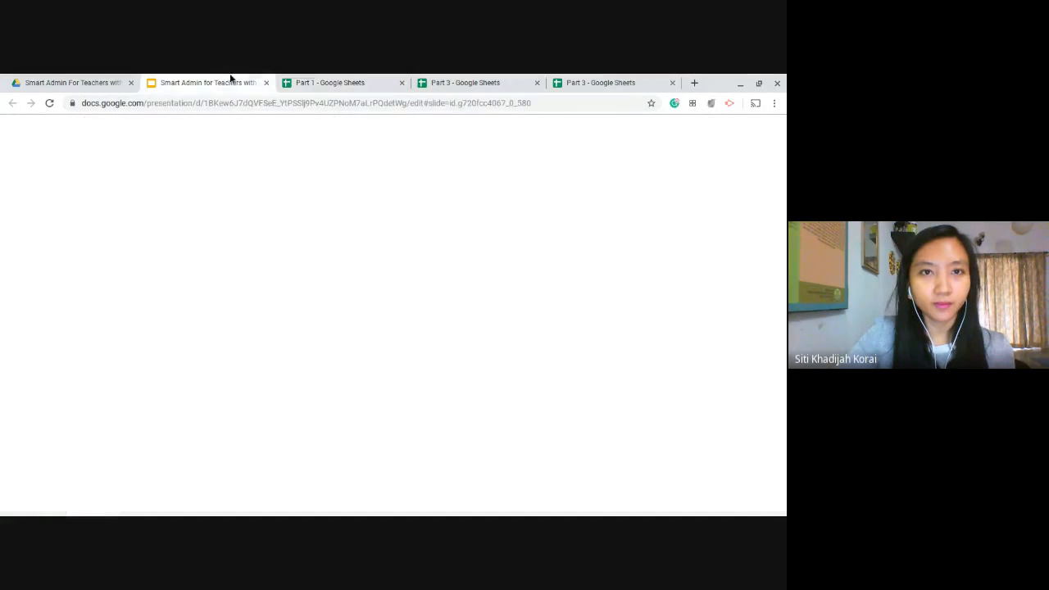
left_click(315, 78)
key("F11")
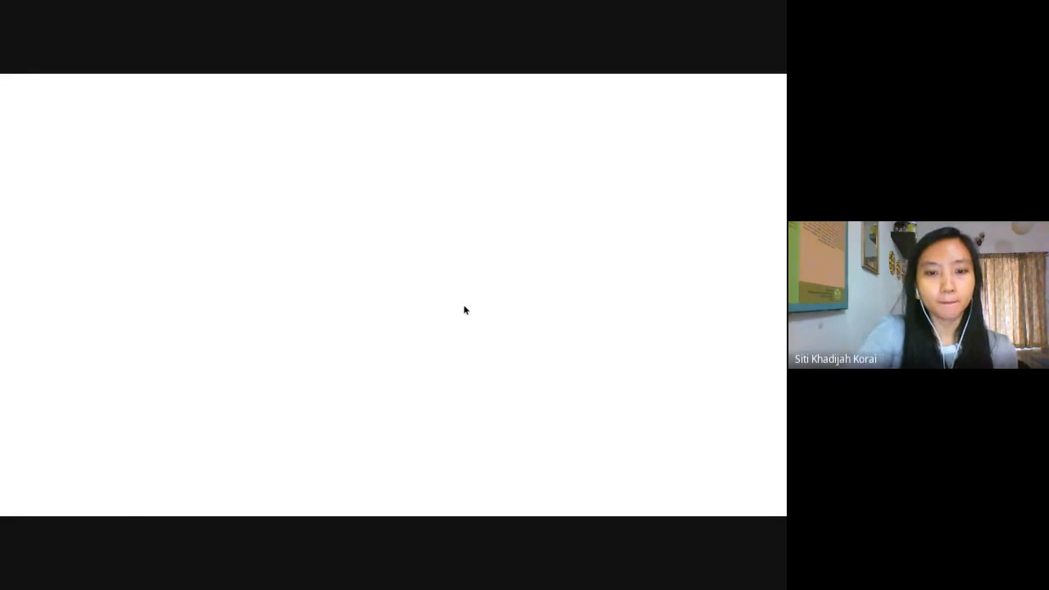
left_click(422, 266)
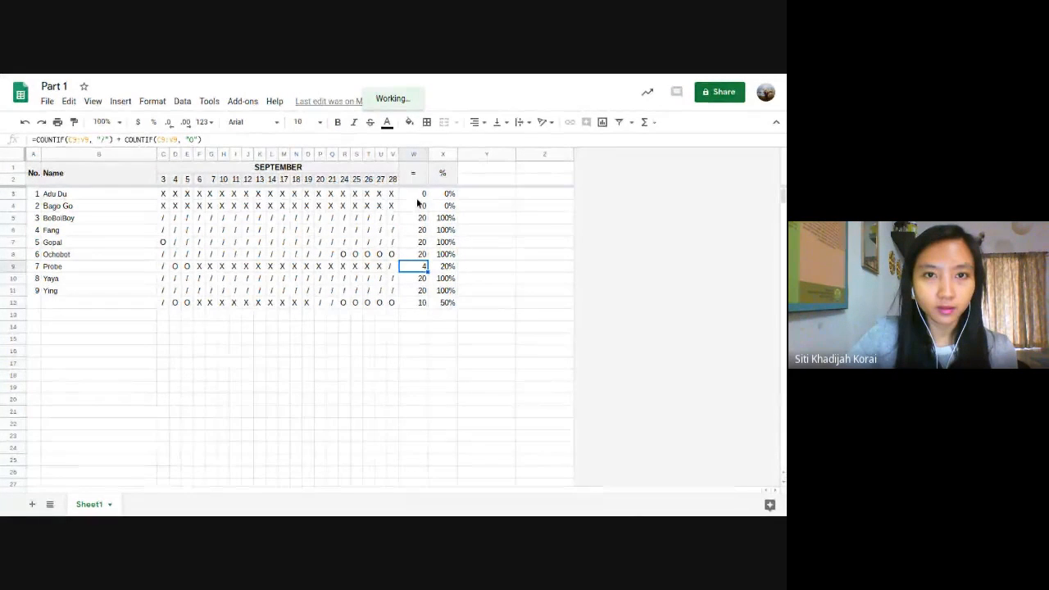
Reload the Part 1 attendance spreadsheet
mouse_move(403, 104)
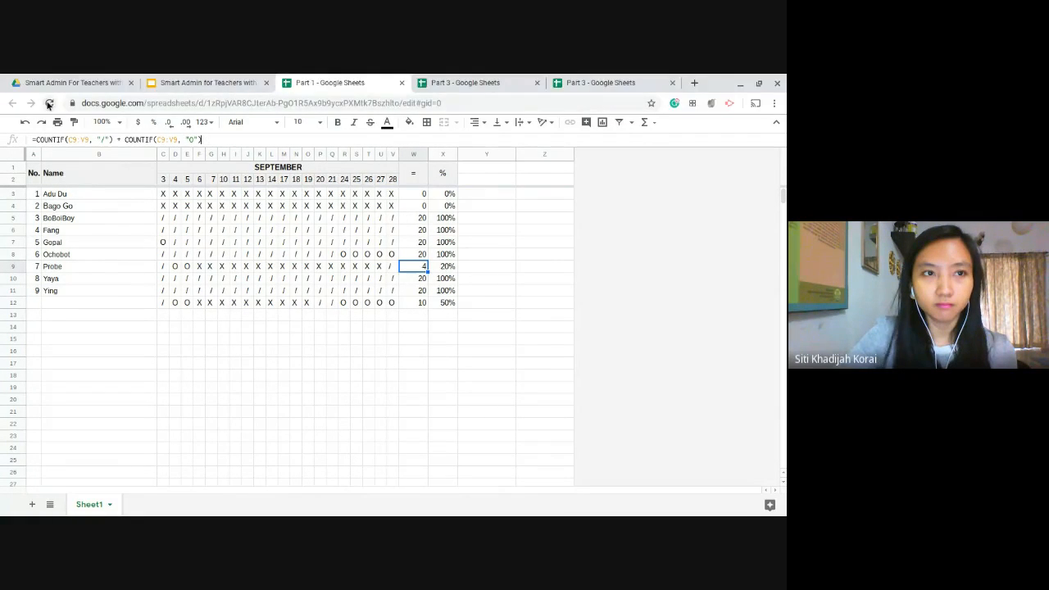
key("Return")
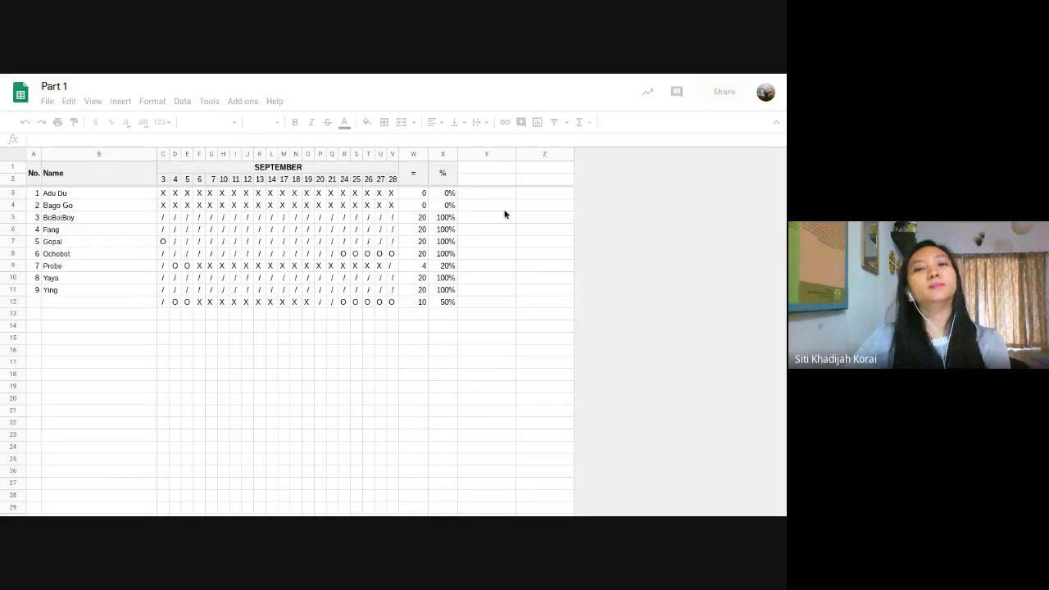
mouse_move(286, 77)
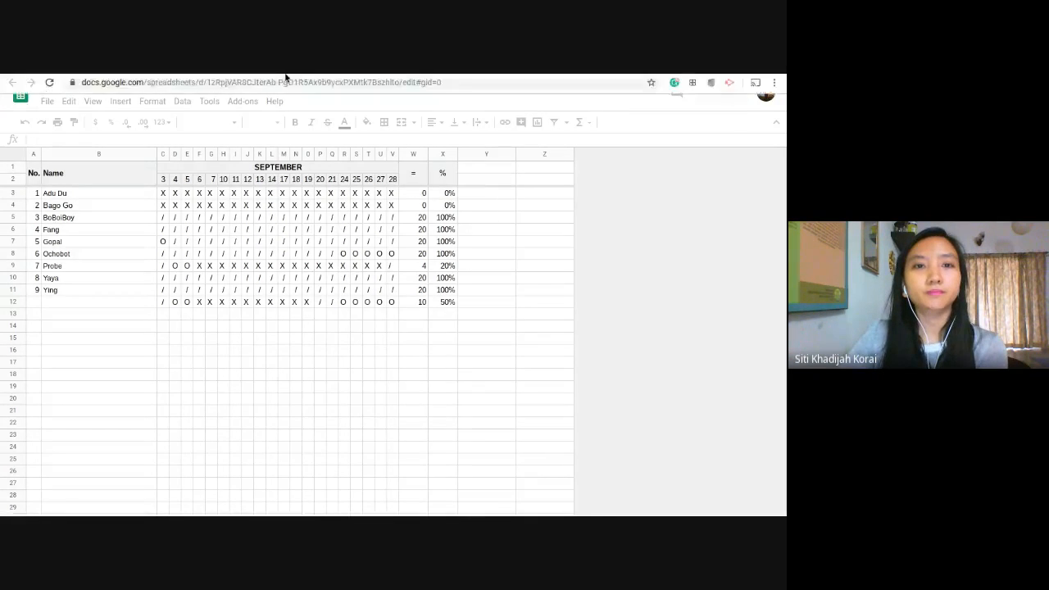
Show the Countif slide in the presentation, return to the Part 1 attendance spreadsheet, and select the student name in B5
left_click(235, 82)
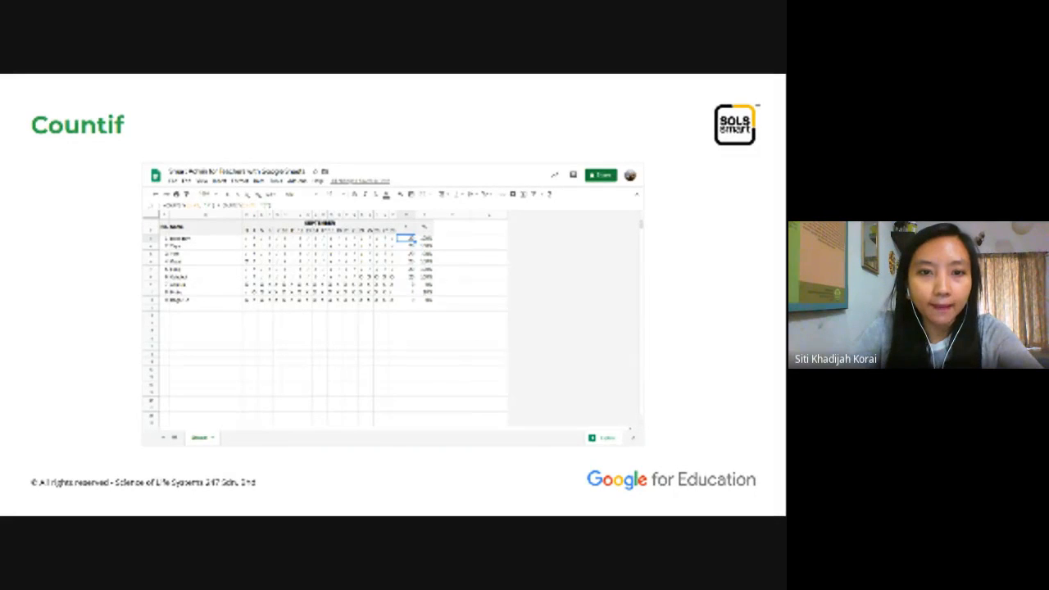
left_click(371, 79)
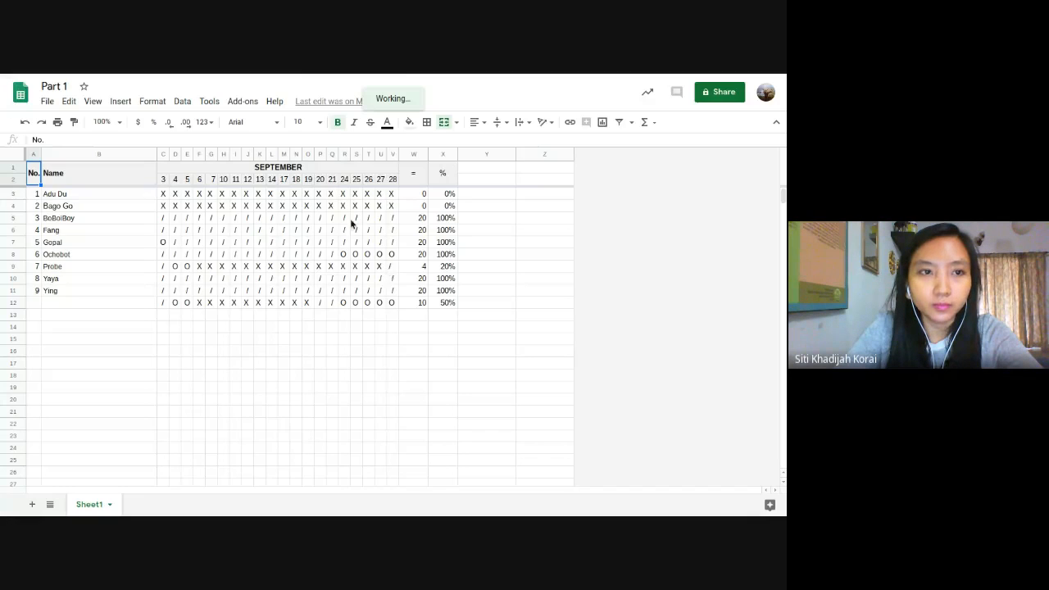
left_click(127, 218)
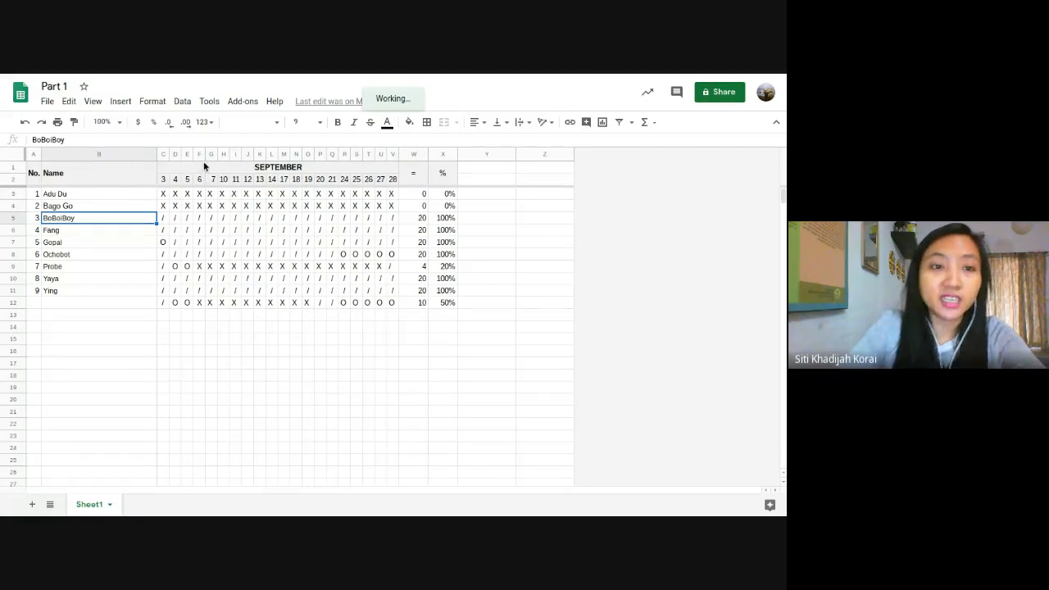
left_click(91, 247)
left_click(91, 217)
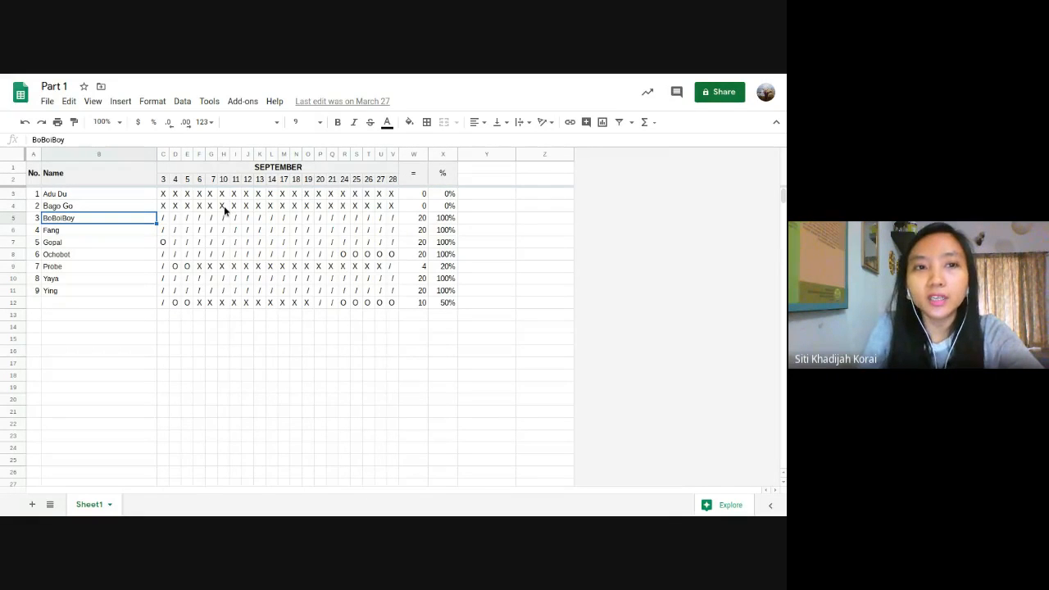
Select an example of each attendance mark: the X in H4, the / in I5 and the O in C7
left_click(224, 206)
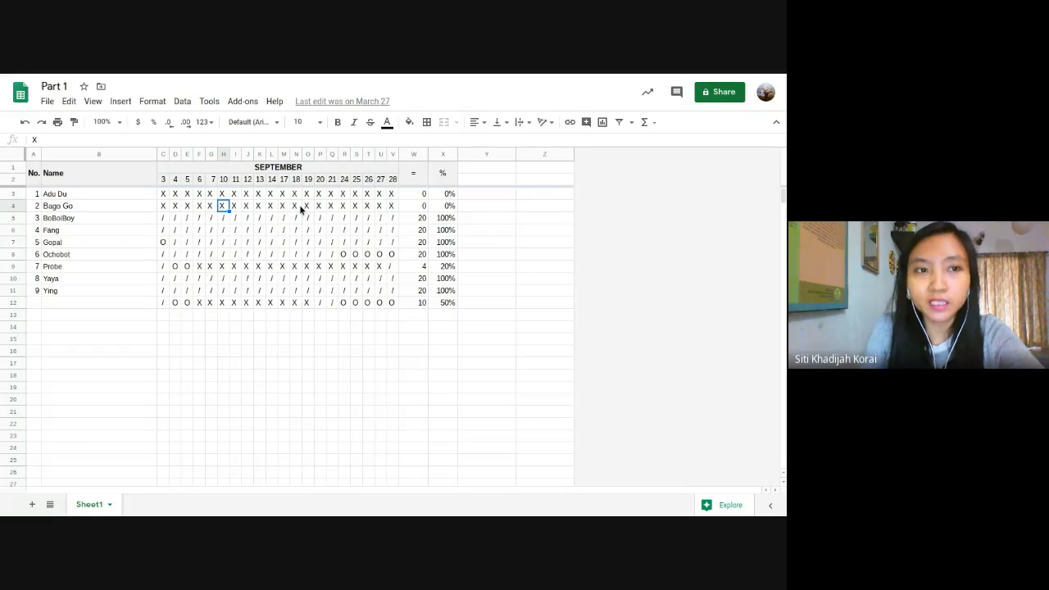
left_click(235, 223)
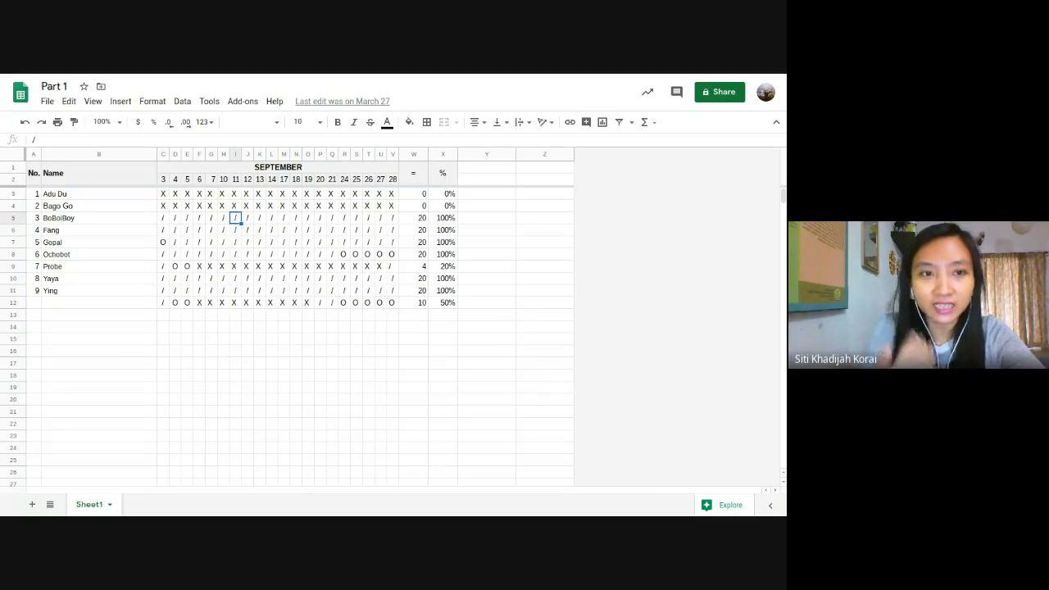
left_click(164, 244)
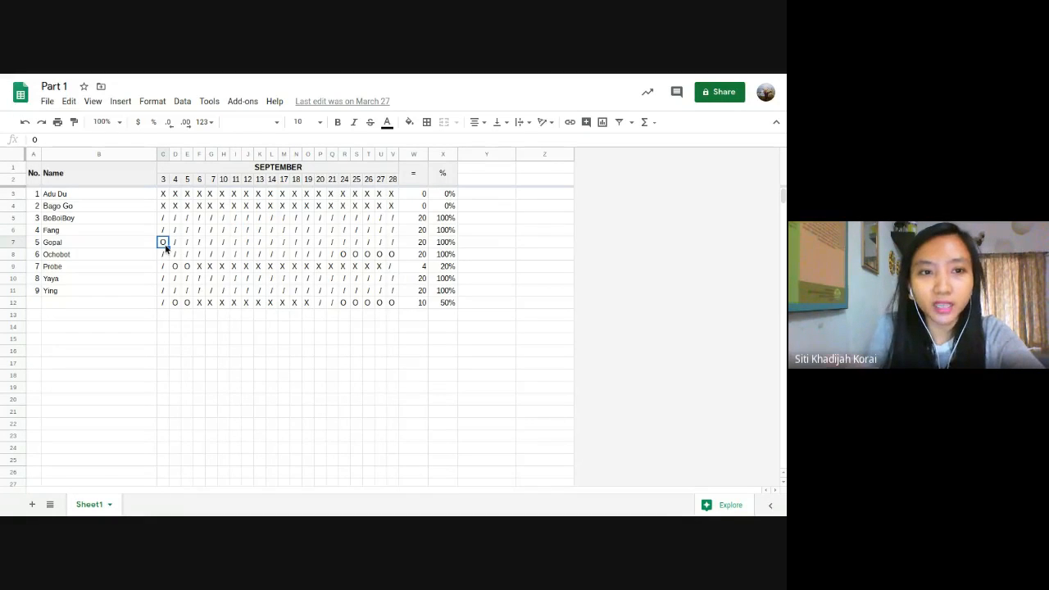
Select W3 to show its COUNTIF formula and set the sheet zoom to 150%
left_click(414, 196)
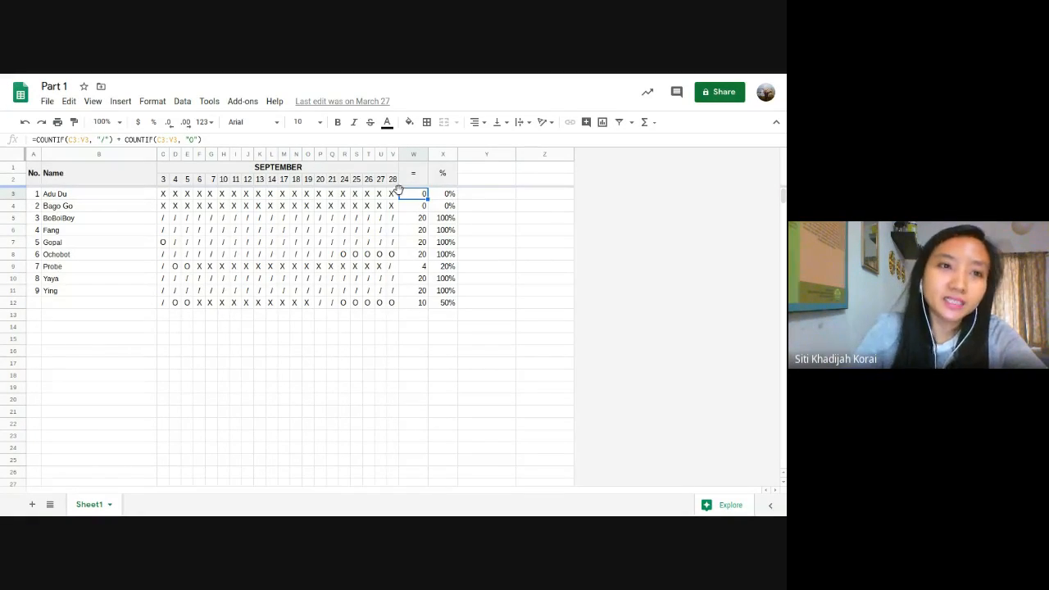
left_click(113, 123)
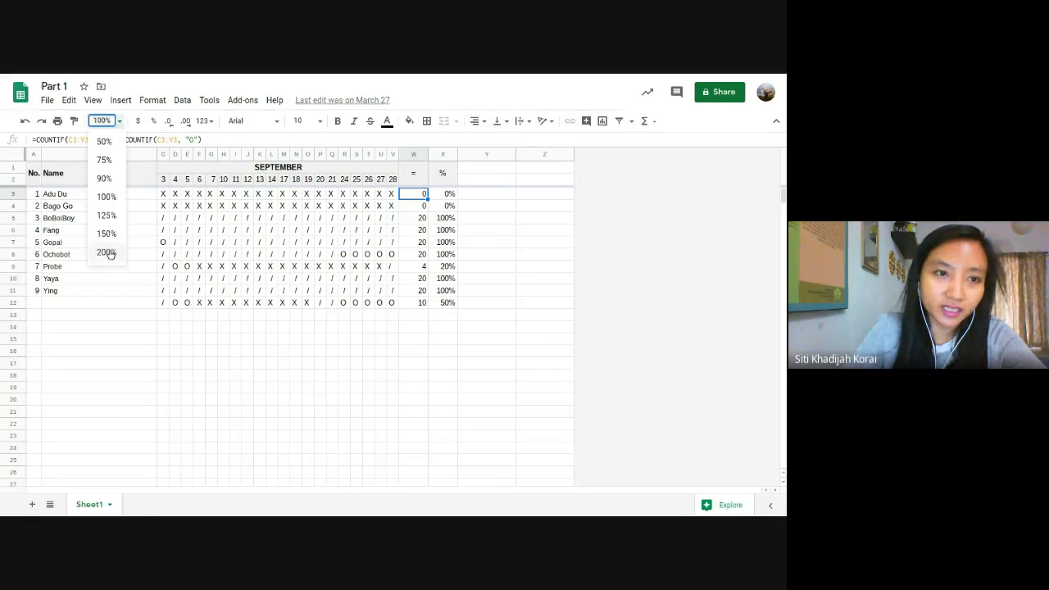
left_click(106, 234)
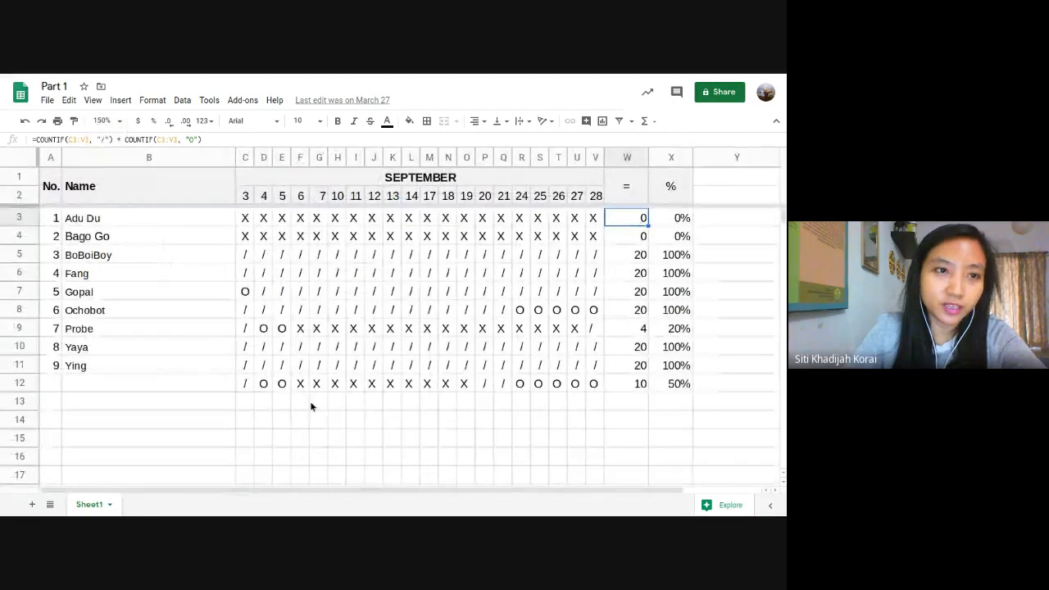
Compare the COUNTIF formulas in W3 and W4 by alternating between the two cells
left_click(643, 237)
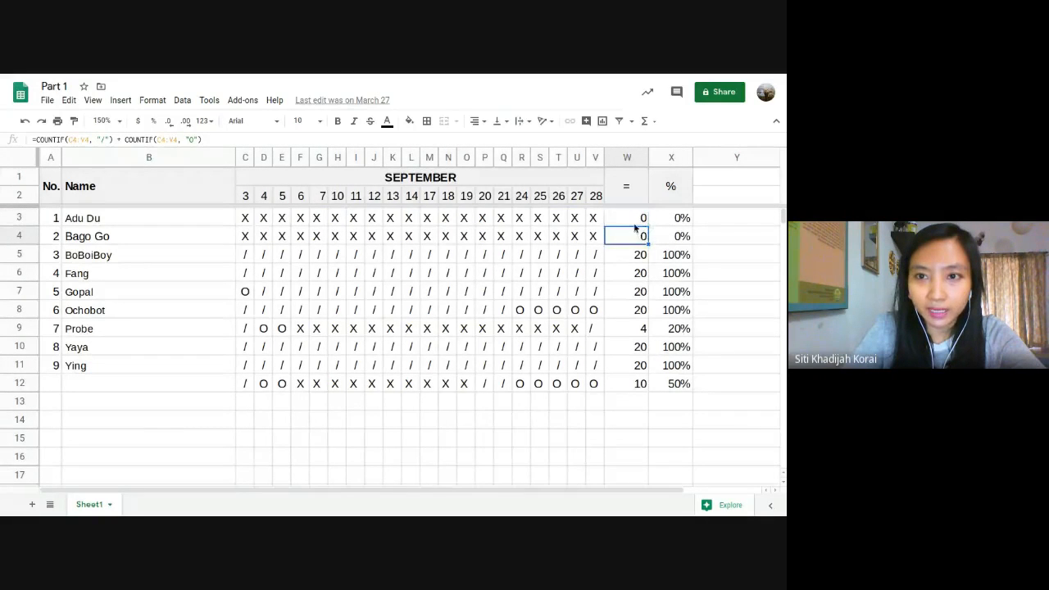
left_click(635, 223)
left_click(638, 239)
left_click(639, 220)
left_click(642, 236)
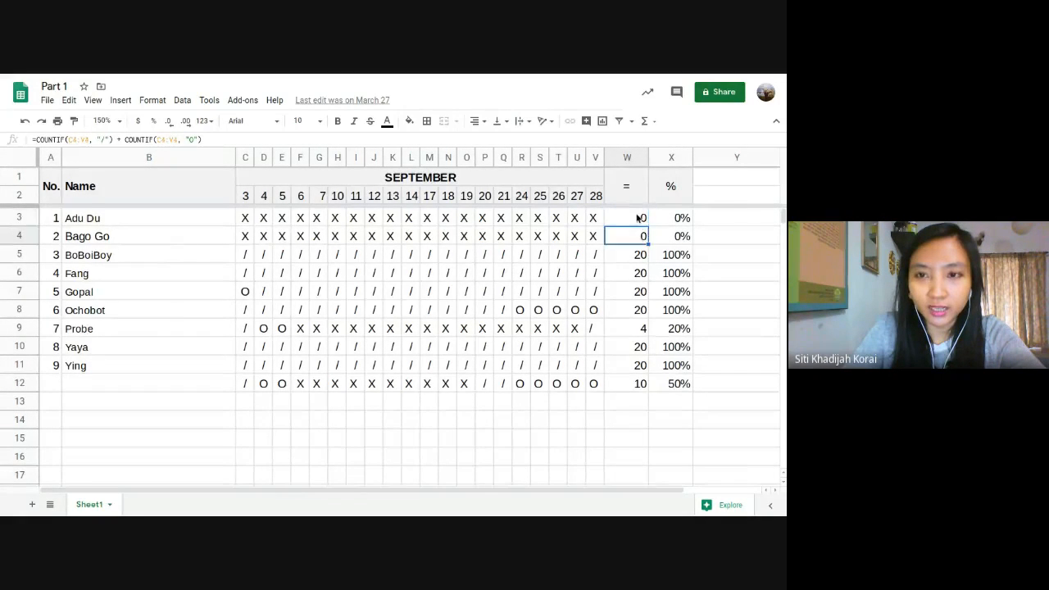
left_click(637, 218)
left_click(644, 237)
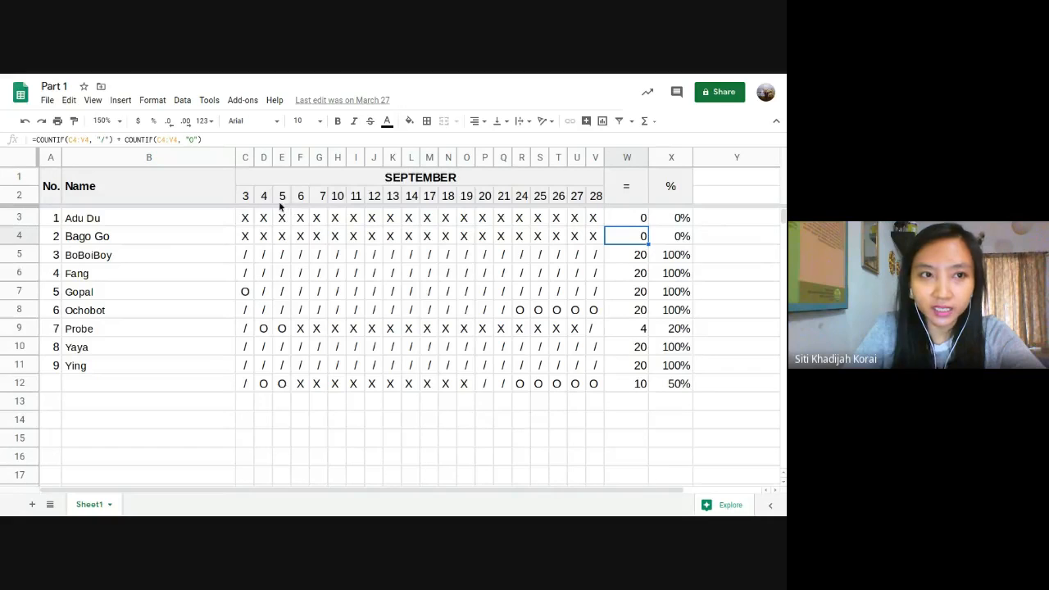
Open W4's COUNTIF formula for editing and delete the stray R6 reference and the space before the "/" criterion
left_click(110, 137)
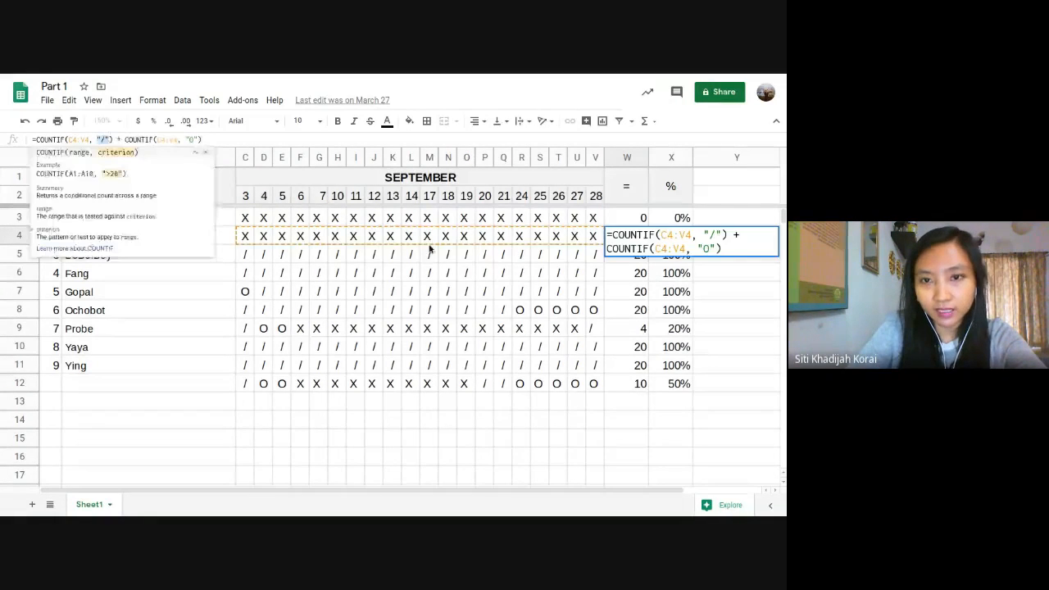
left_click(525, 275)
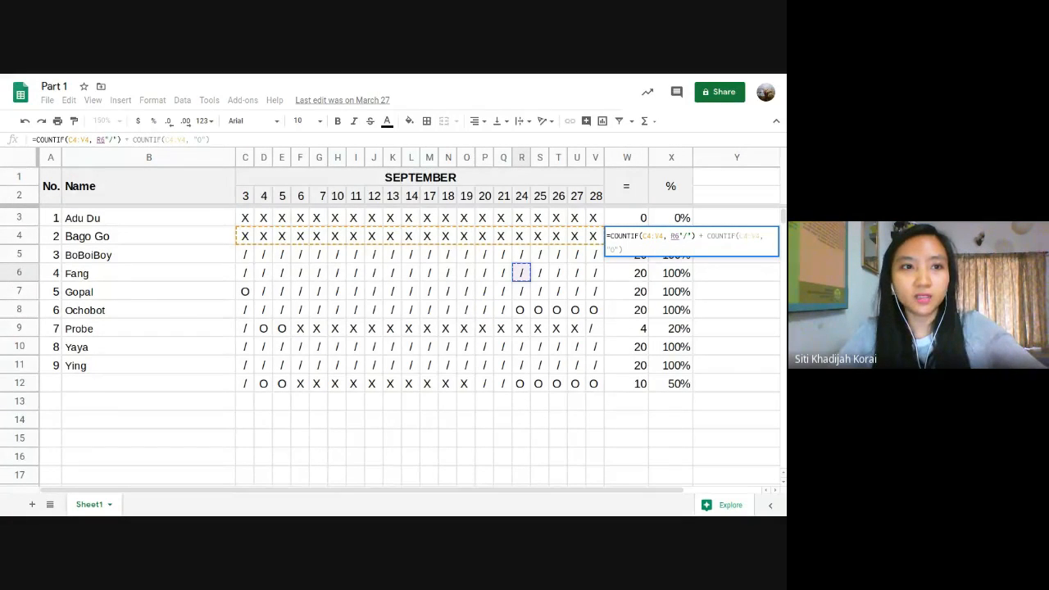
key("BackSpace")
key("BackSpace")
key("BackSpace")
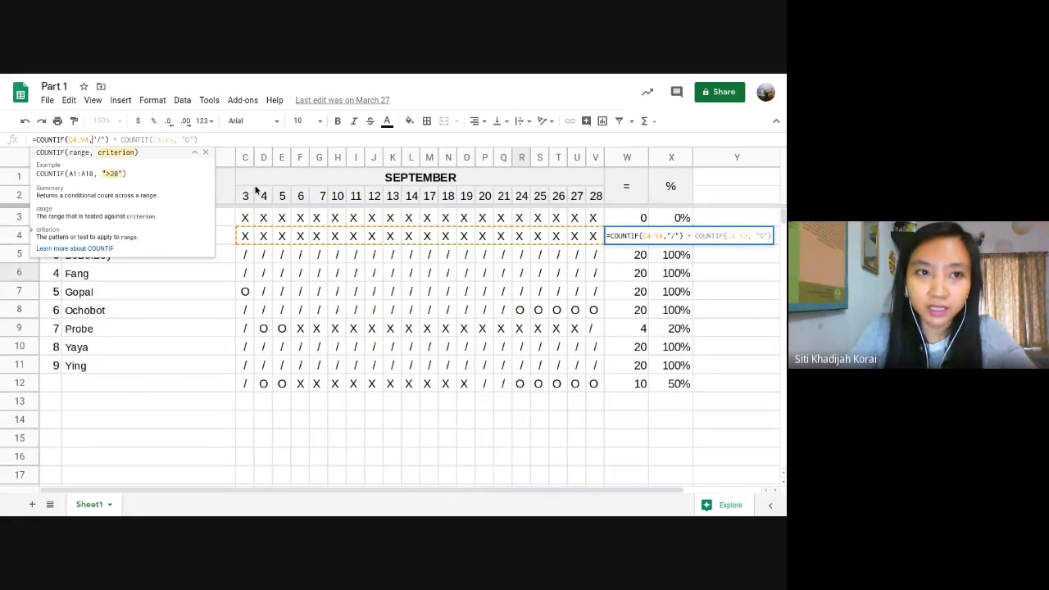
Examine the two COUNTIF terms and the "/" criterion in W4's formula, accept the formula, and select W3
left_click(208, 138)
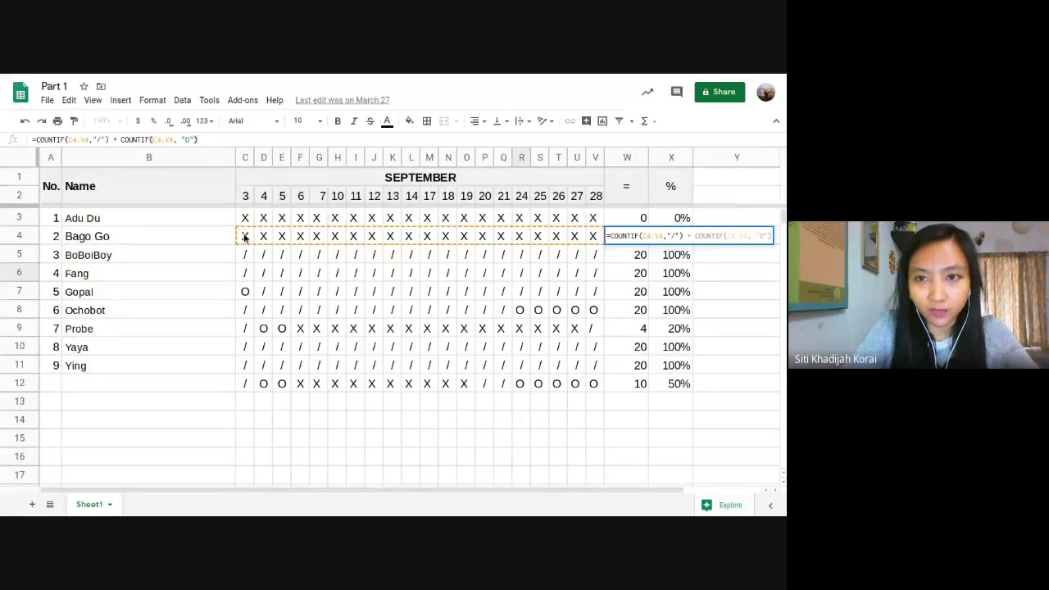
left_click(100, 139)
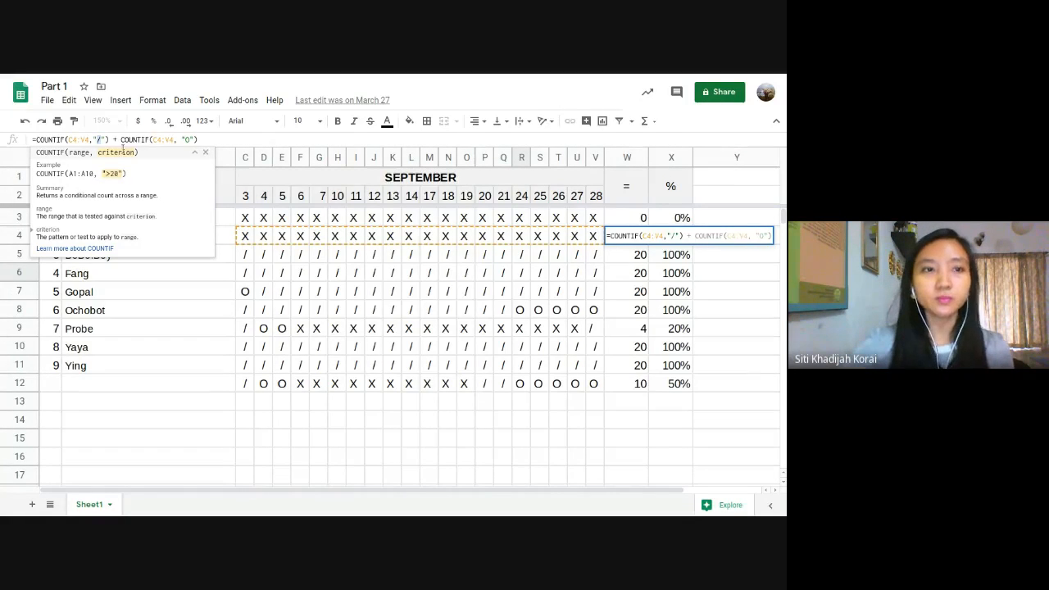
left_click(151, 139)
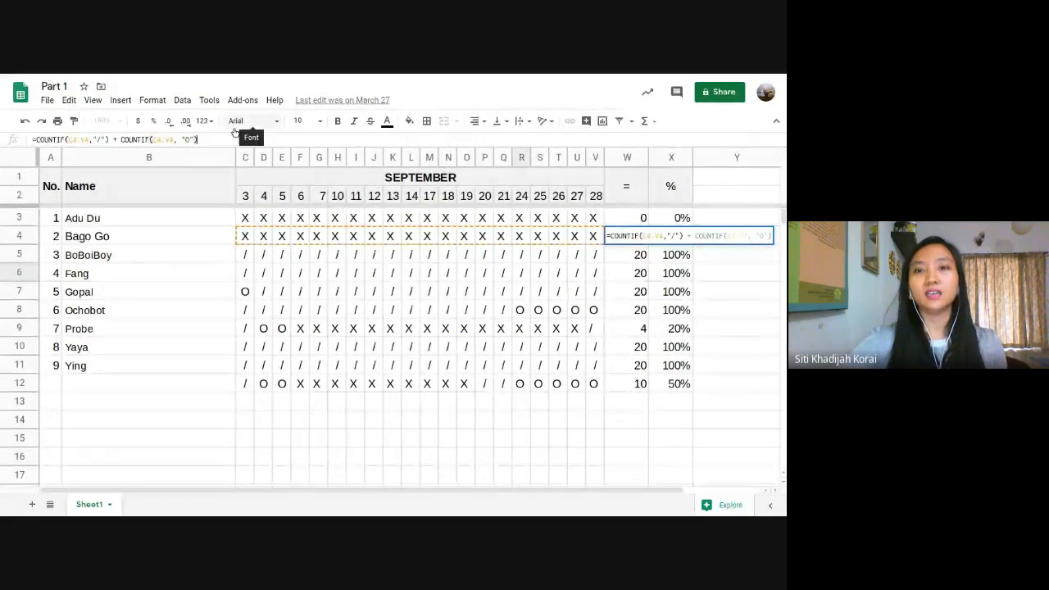
key("Return")
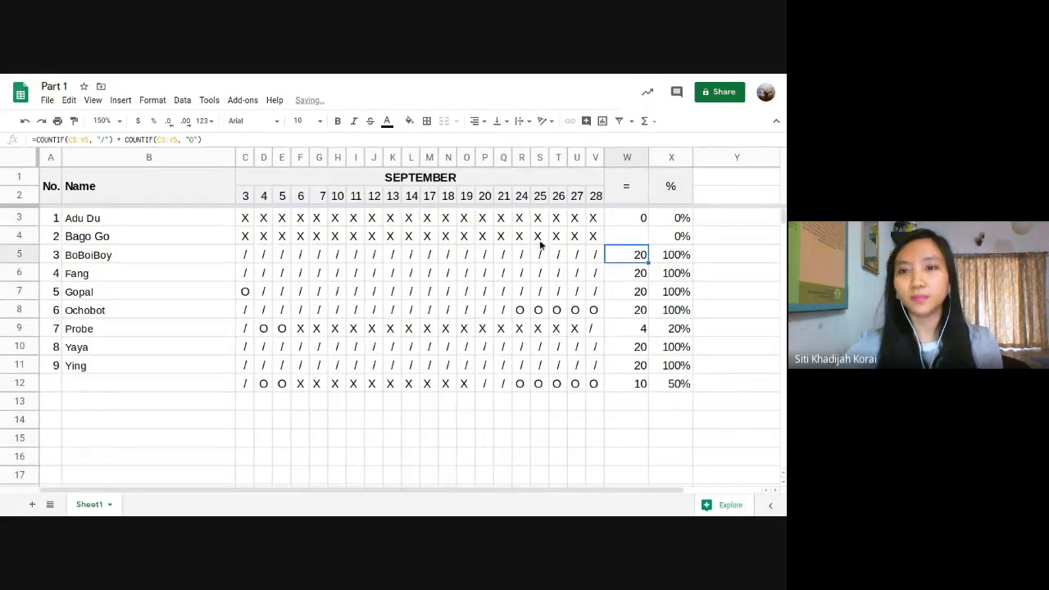
key("Up")
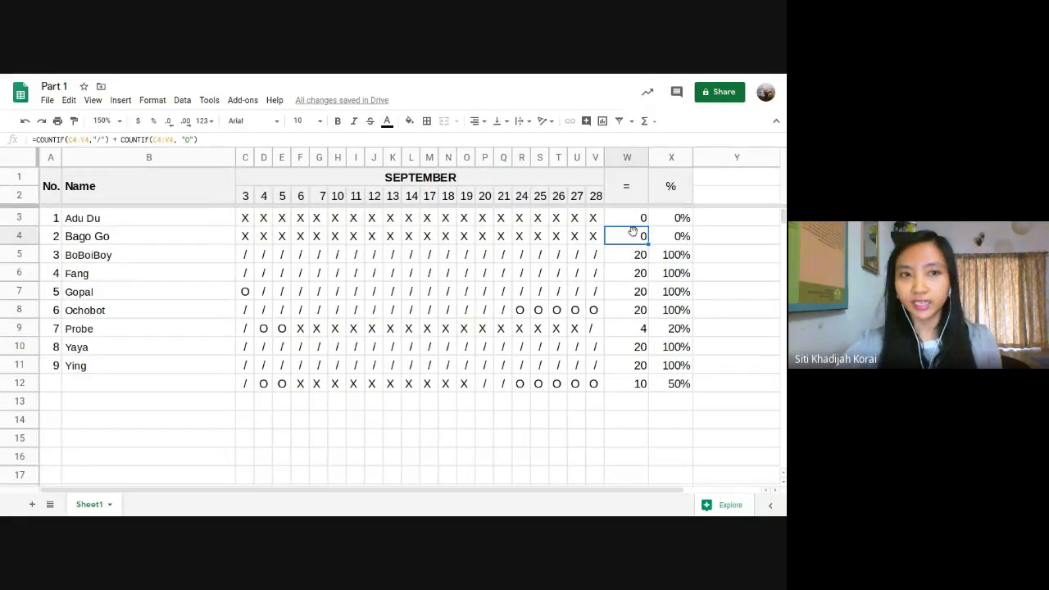
key("Up")
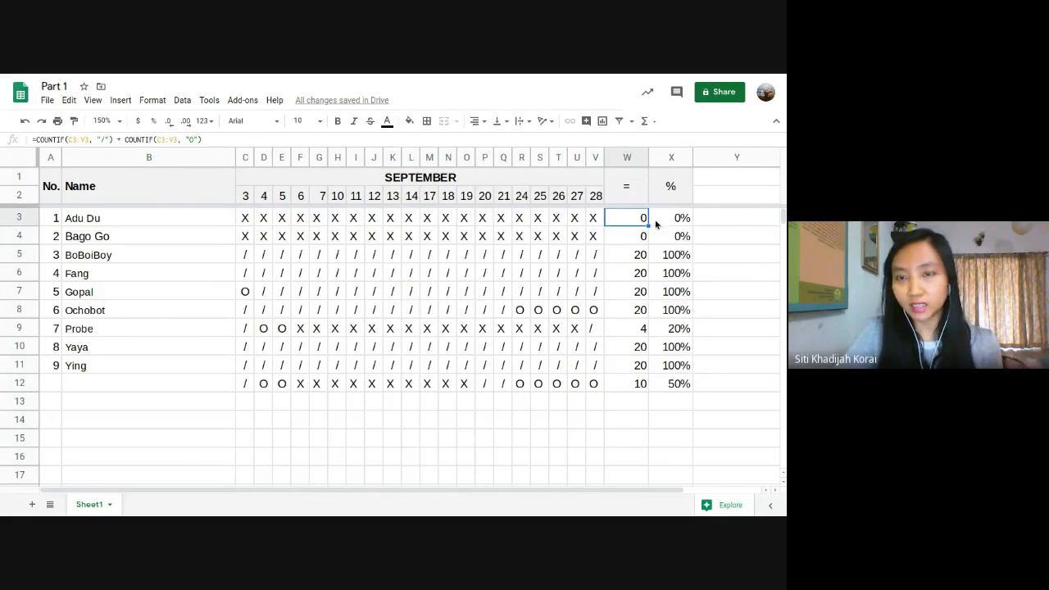
Examine the COUNTIF formulas in W5 and W7, relating W7's criteria to the marks in C7 and D7
left_click(622, 254)
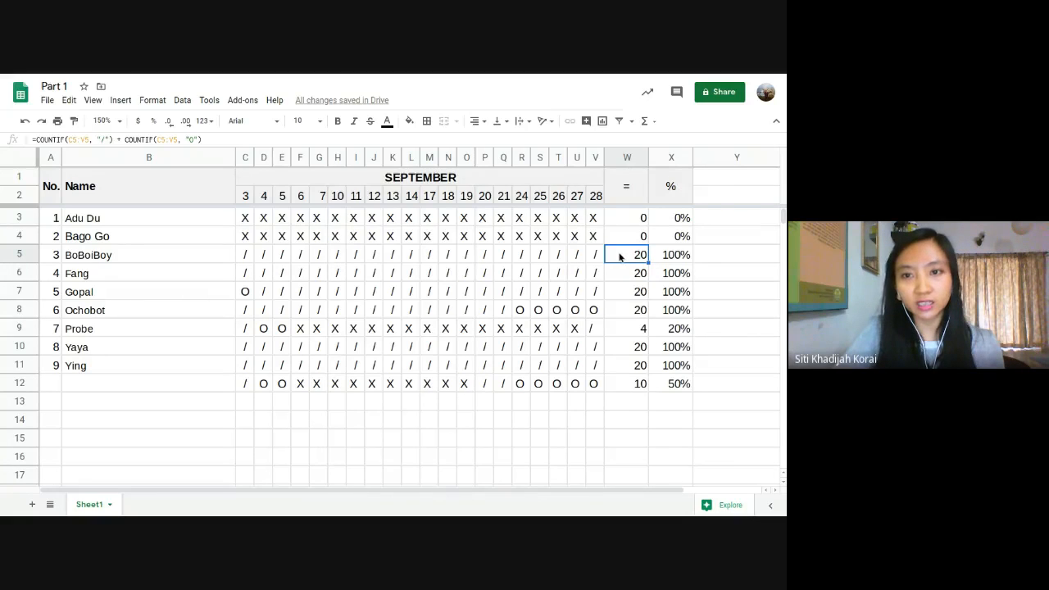
left_click(634, 295)
left_click(249, 295)
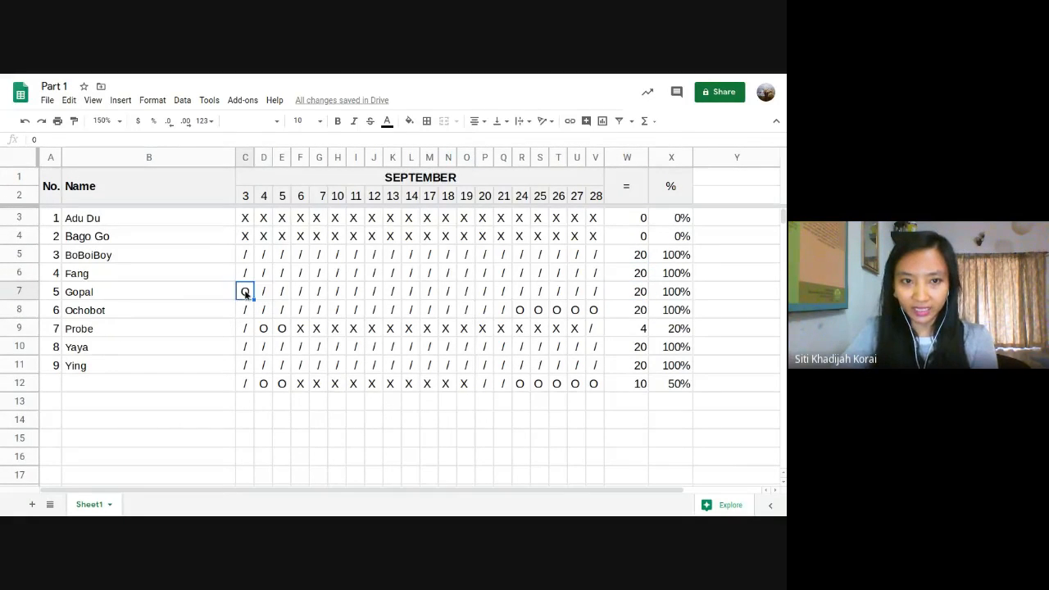
left_click(267, 297)
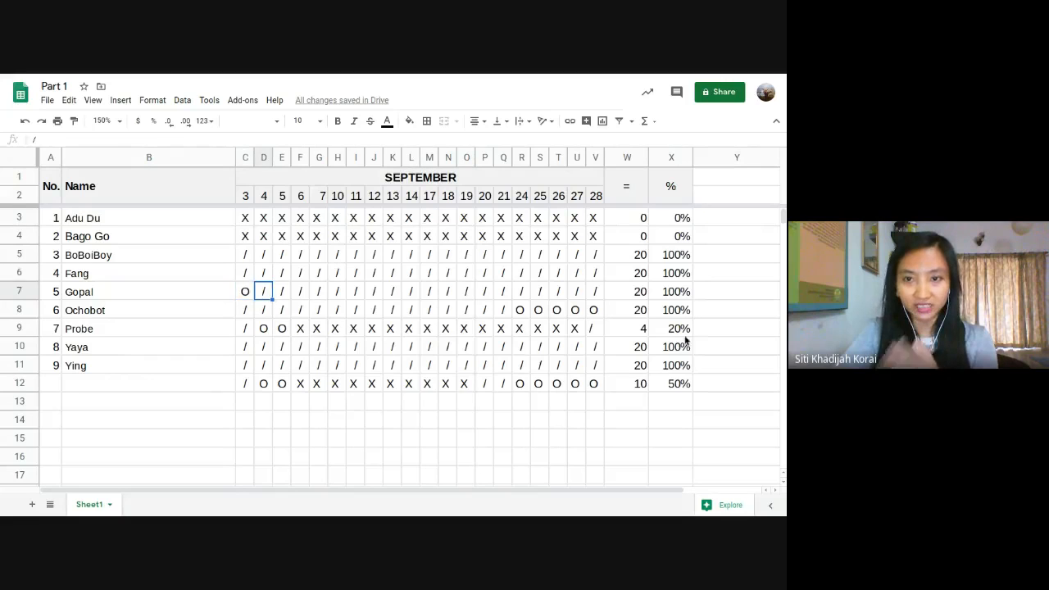
left_click(642, 292)
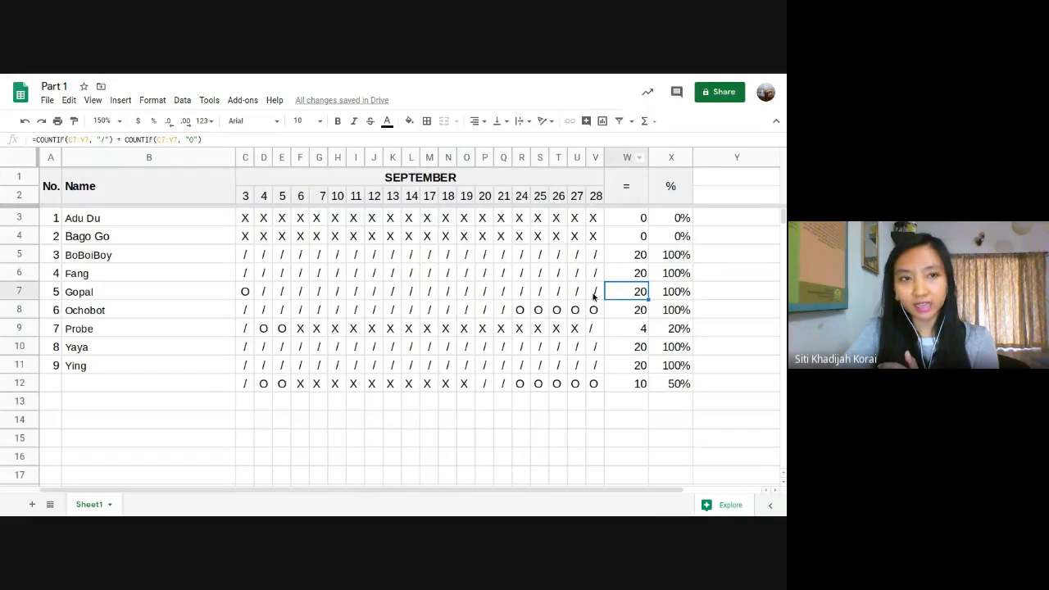
left_click(221, 155)
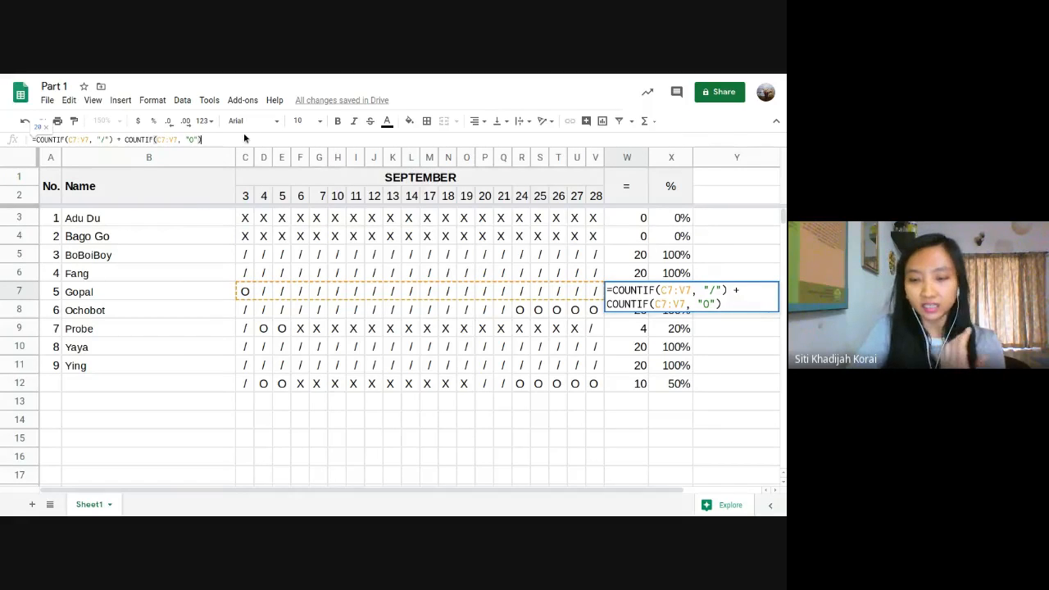
key("Return")
key("Up")
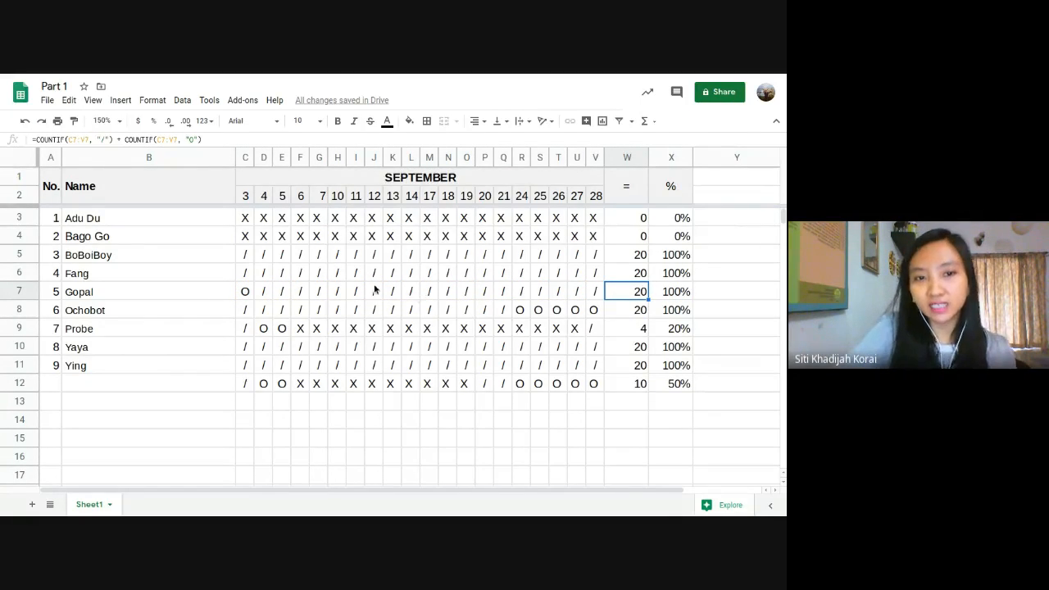
Select the / marks in D7:V7 and the O in C7 to check them against the total in W7
left_click_drag(263, 292, 593, 299)
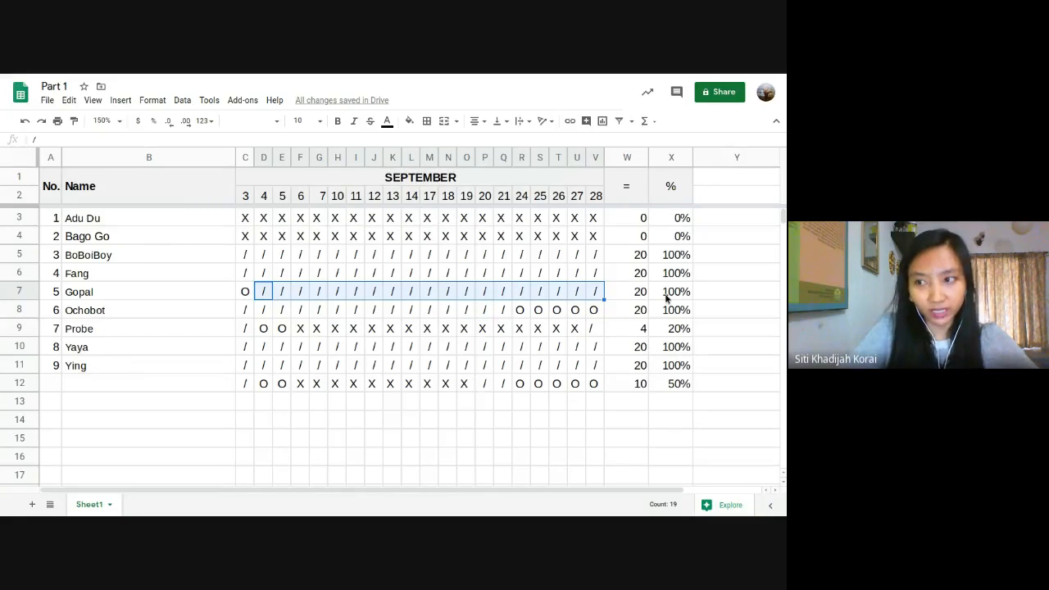
left_click(211, 291)
left_click(244, 293)
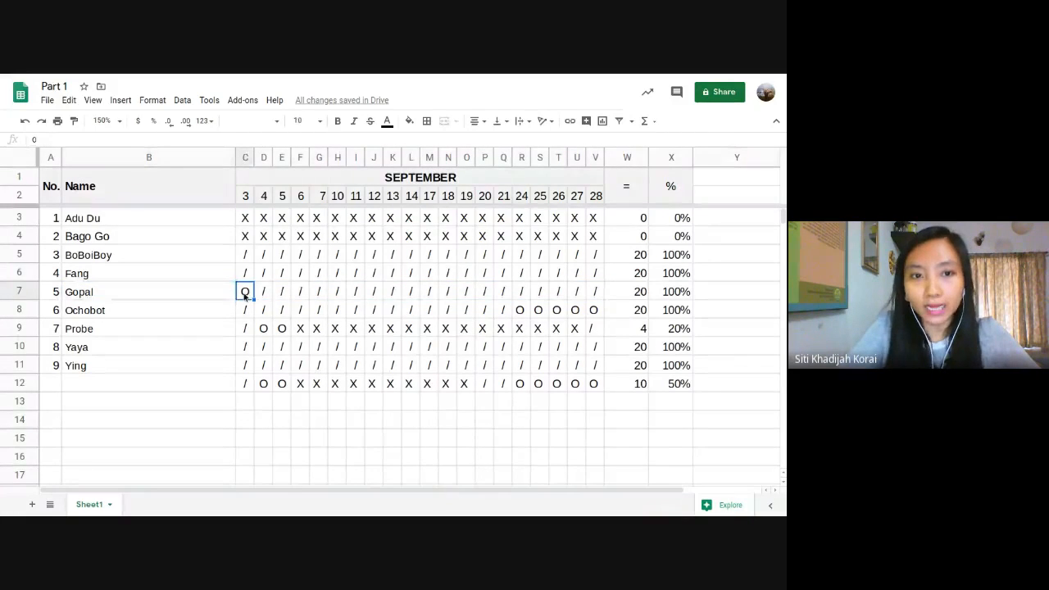
left_click(618, 293)
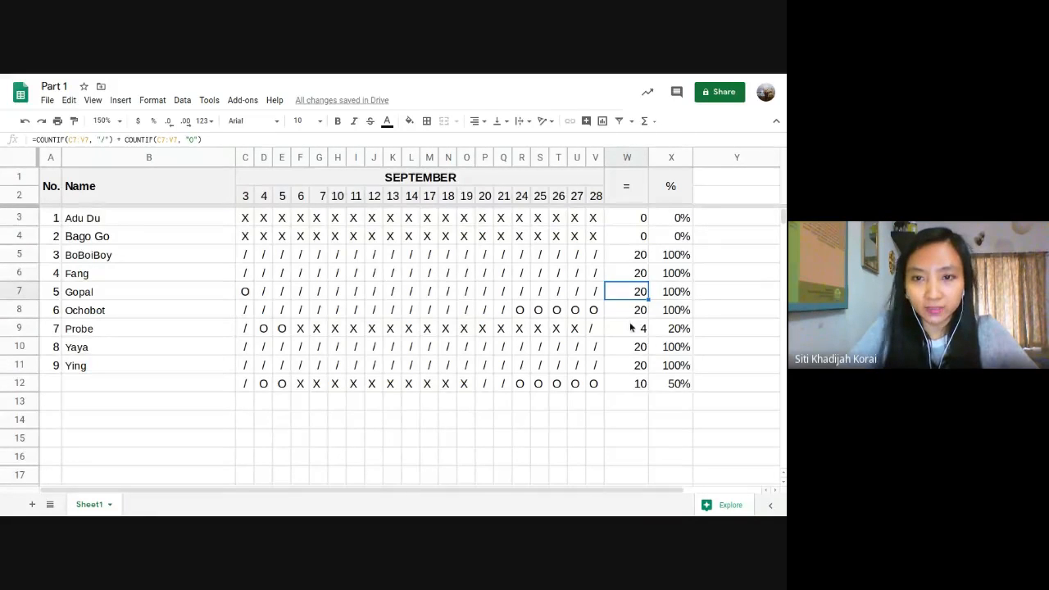
Check W9's COUNTIF formula against the marks in C9:V9, selecting C9, D9, E9 and V9 individually, and select W3
left_click(628, 332)
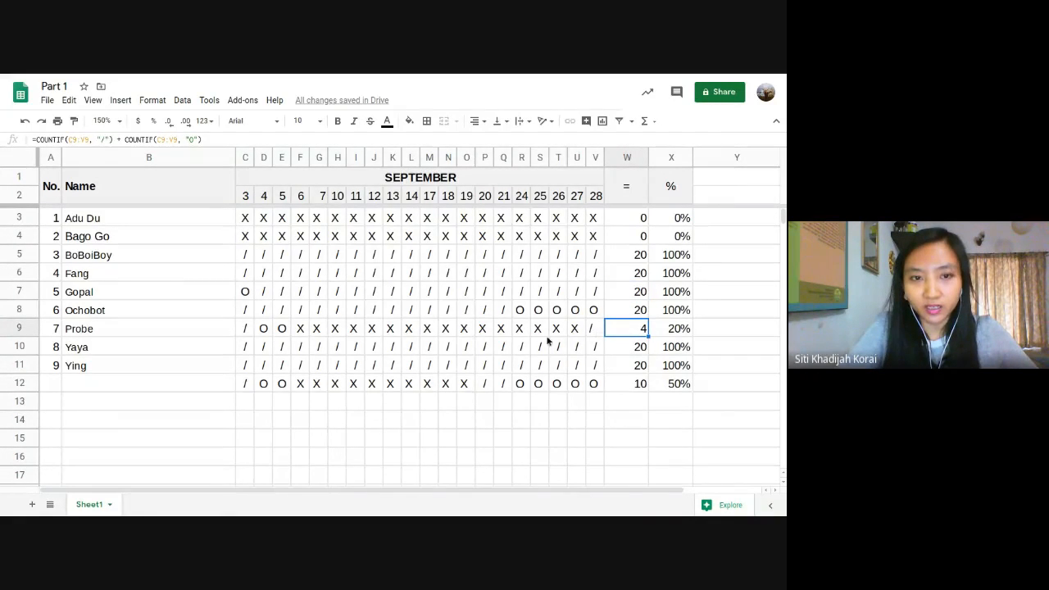
left_click_drag(244, 328, 590, 328)
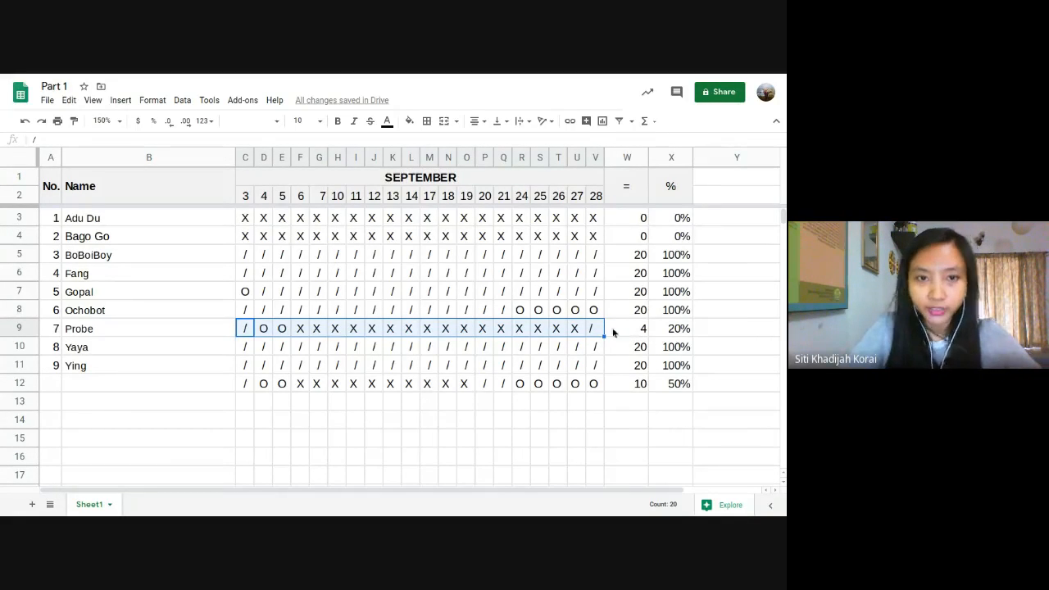
left_click(250, 332)
left_click(263, 331)
left_click(281, 332)
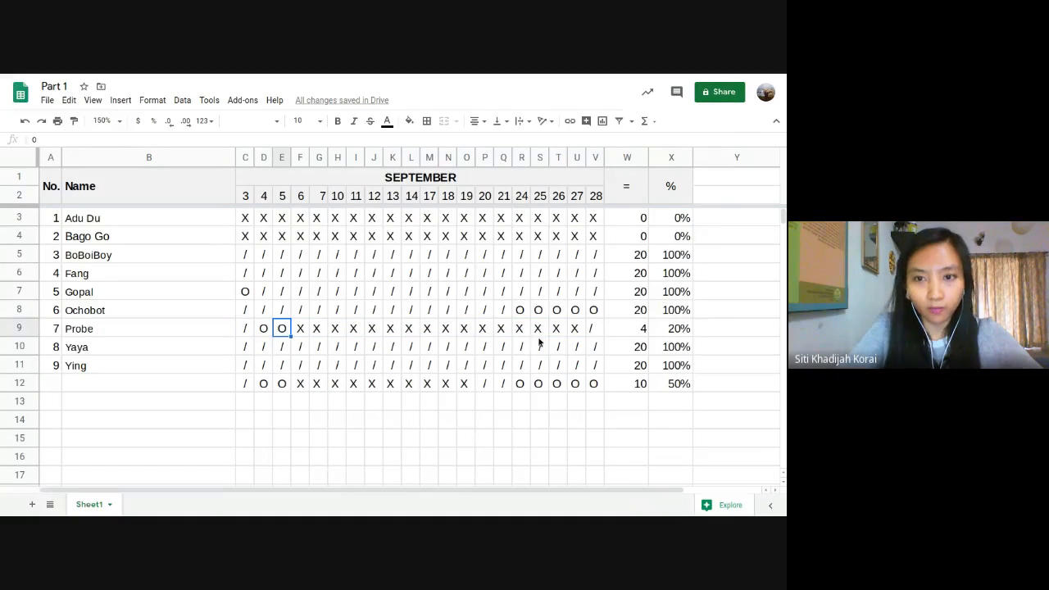
left_click(597, 330)
left_click(643, 220)
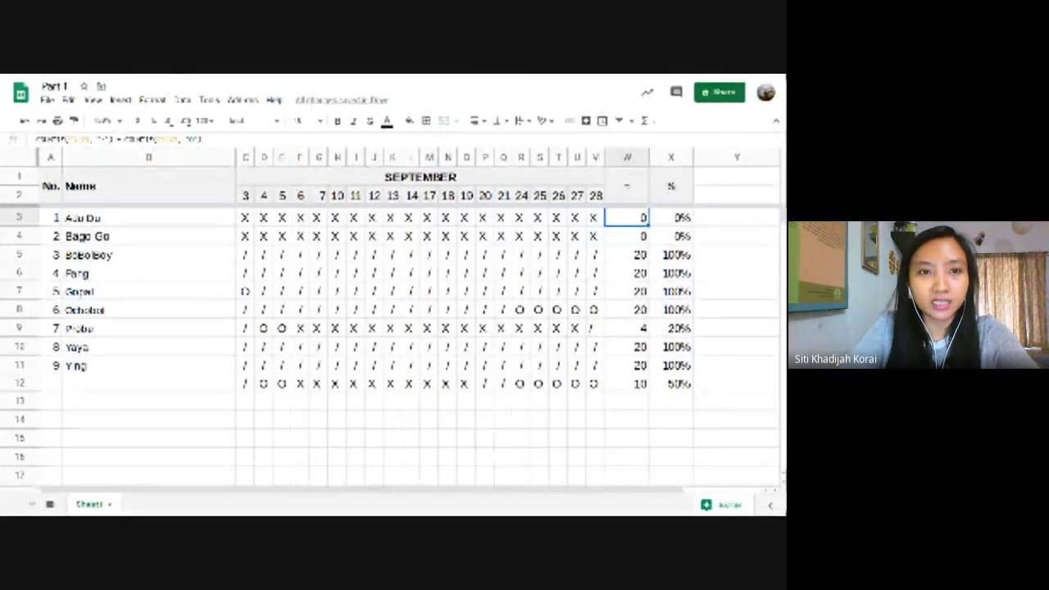
Enter 1 in C13, in the empty row below the sample attendance marks
left_click(300, 402)
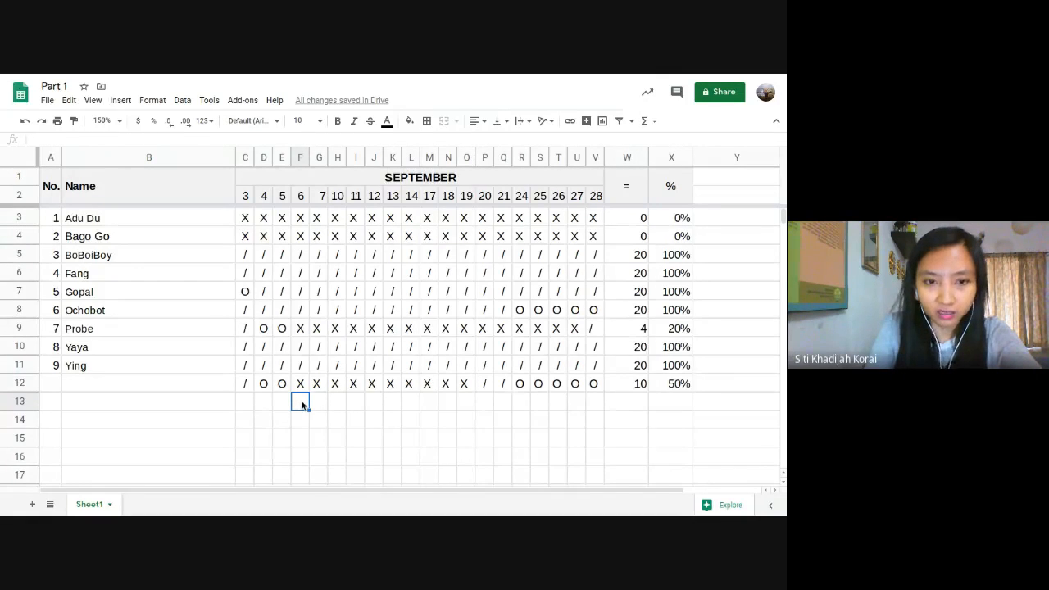
left_click(238, 417)
left_click(395, 403)
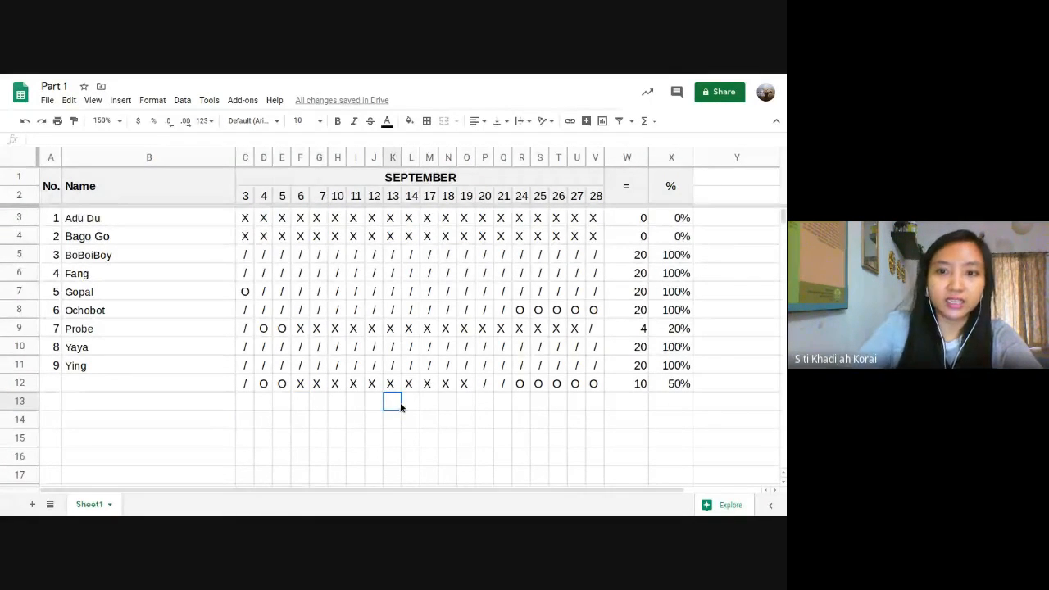
key("Right")
key("Right")
key("Right")
key("Right")
key("Right")
key("Left")
key("Left")
key("Left")
key("Left")
key("Left")
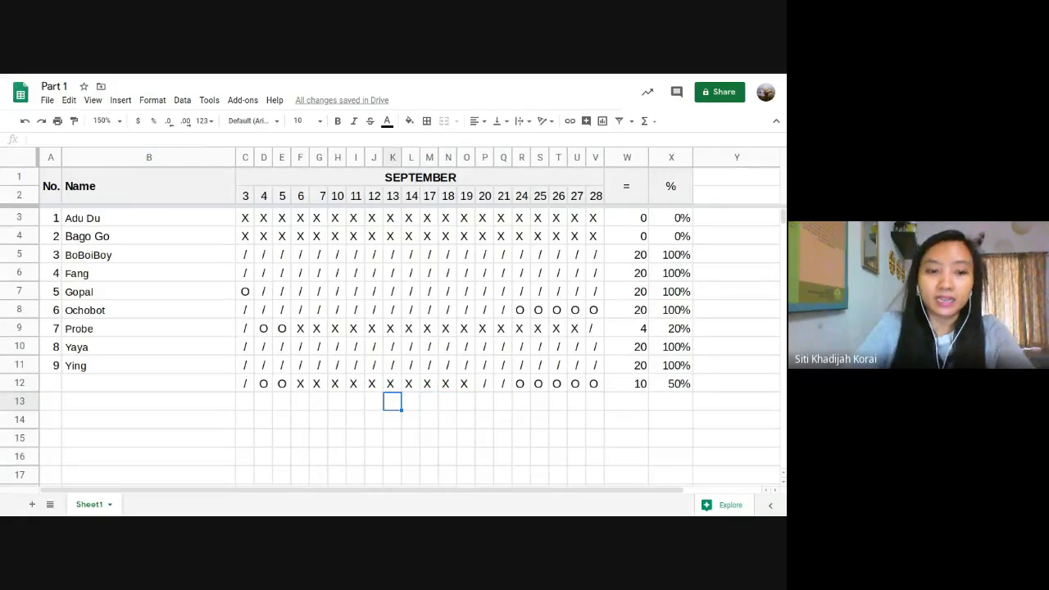
key("Left")
key("Left")
key("Left")
key("Left")
key("Left")
key("Left")
key("Left")
key("Left")
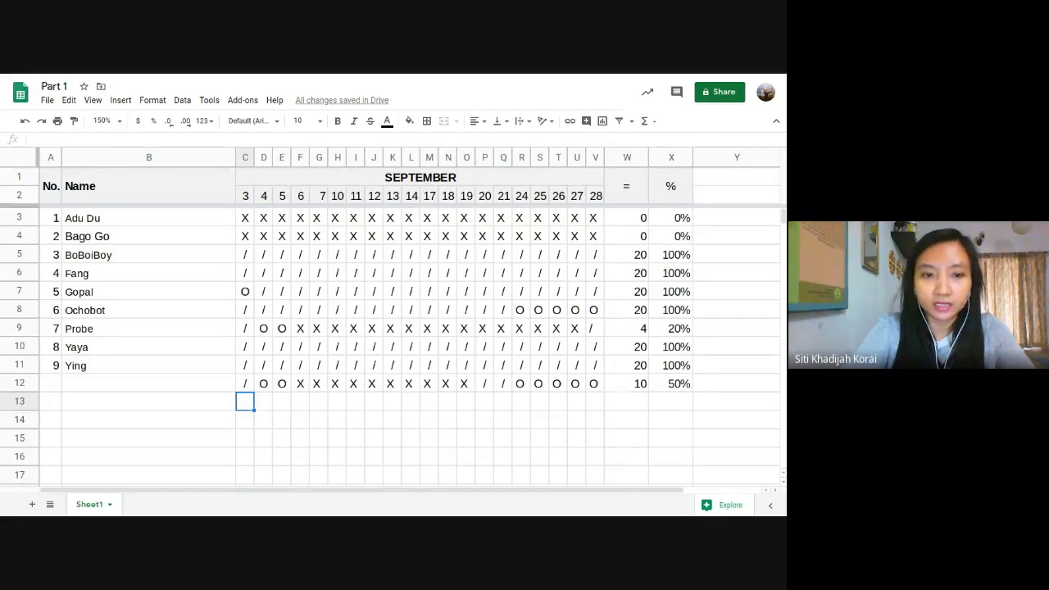
type("1")
key("Return")
key("Up")
key("Right")
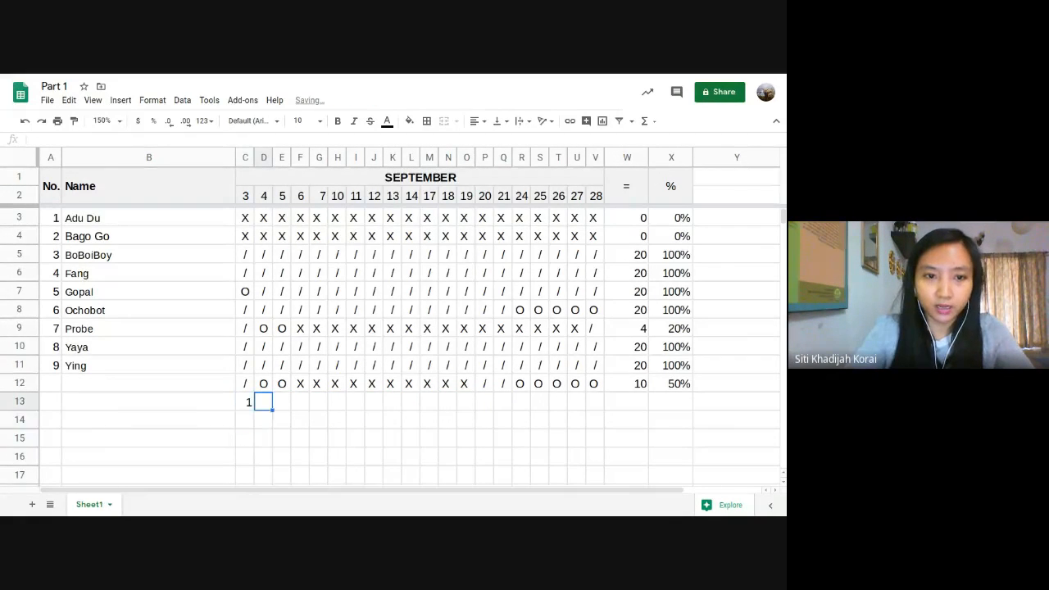
Enter 1 in both D13 and E13
type("1")
key("Tab")
type("1")
key("Tab")
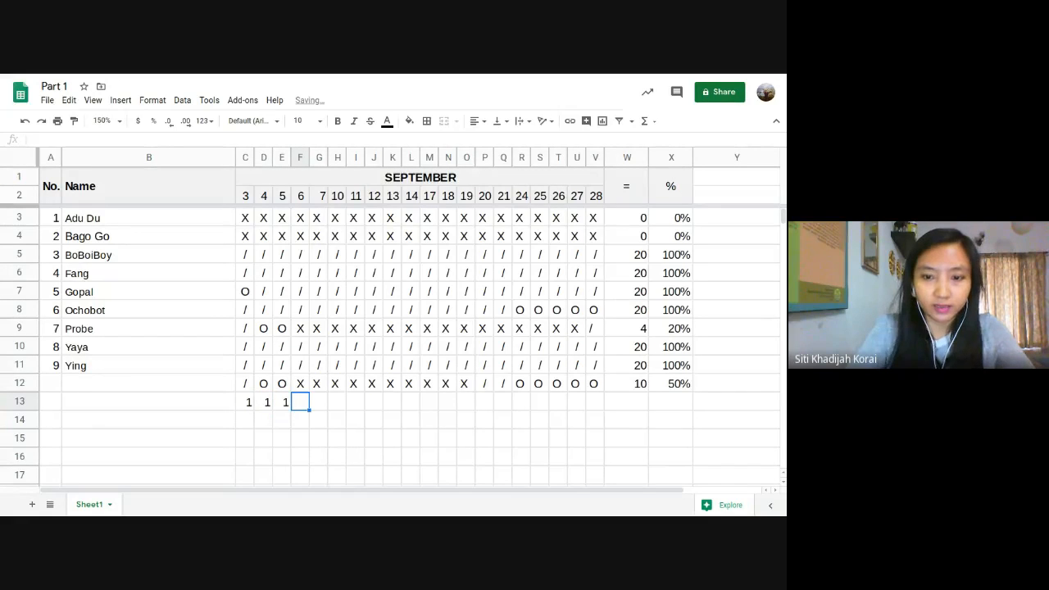
Enter 0 in F13, G13 and H13, and fill the 0 from H13 across to V13
type("0")
key("Tab")
type("0")
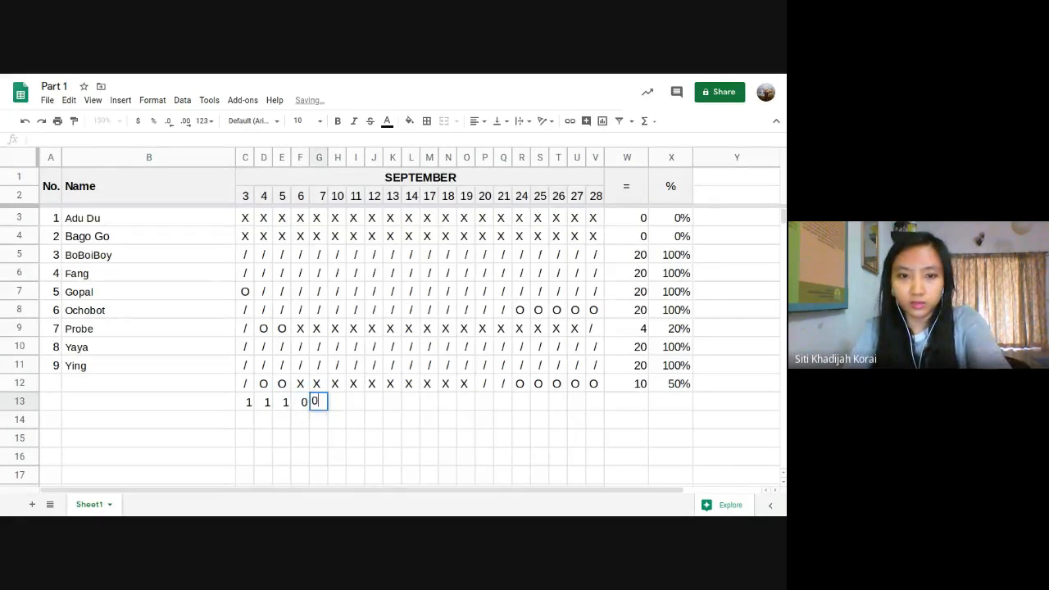
key("Tab")
type("0")
key("Tab")
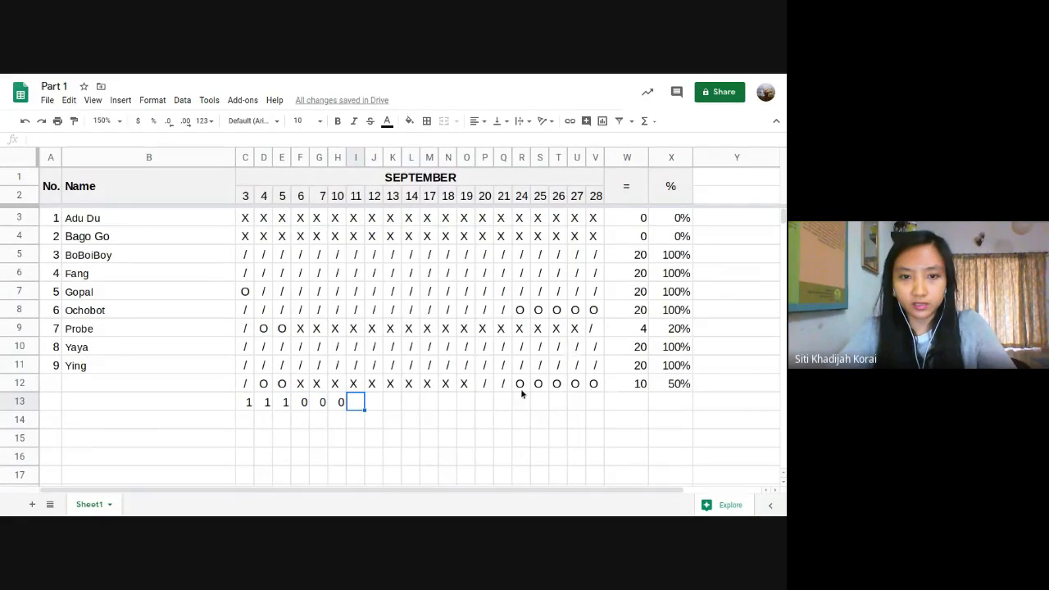
key("Left")
left_click_drag(346, 409, 597, 402)
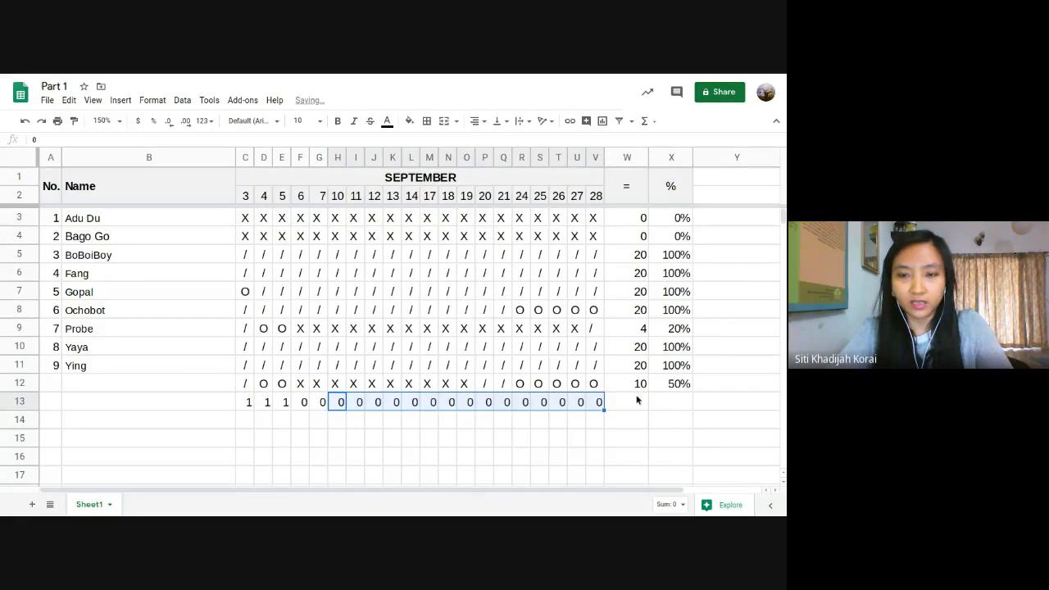
Fill the COUNTIF total formula from W12 down into W13
left_click(638, 385)
key("ctrl+c")
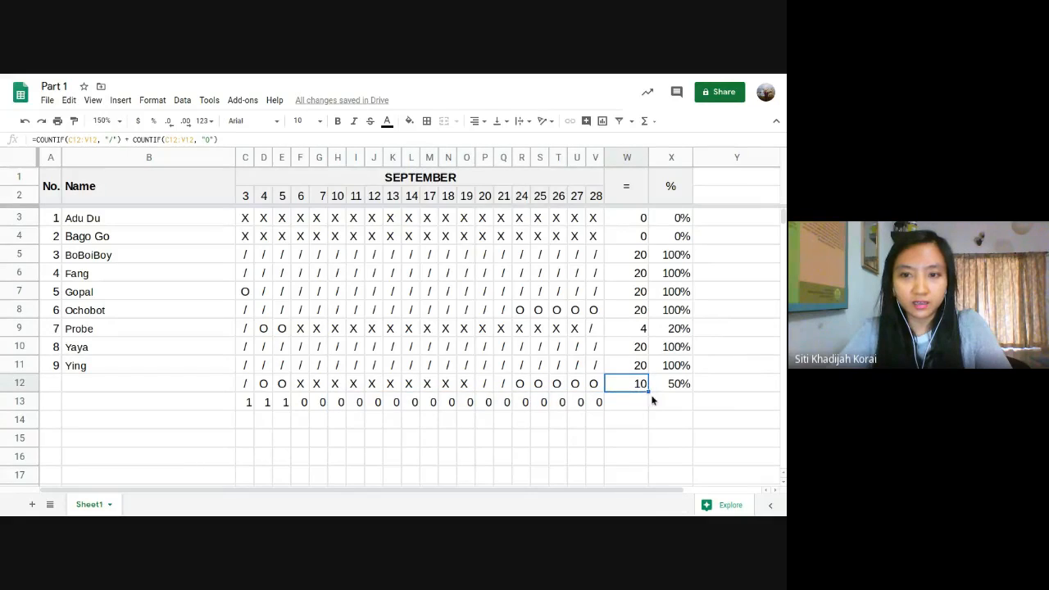
mouse_move(651, 392)
left_mouse_down()
mouse_move(644, 403)
mouse_move(665, 405)
left_mouse_up()
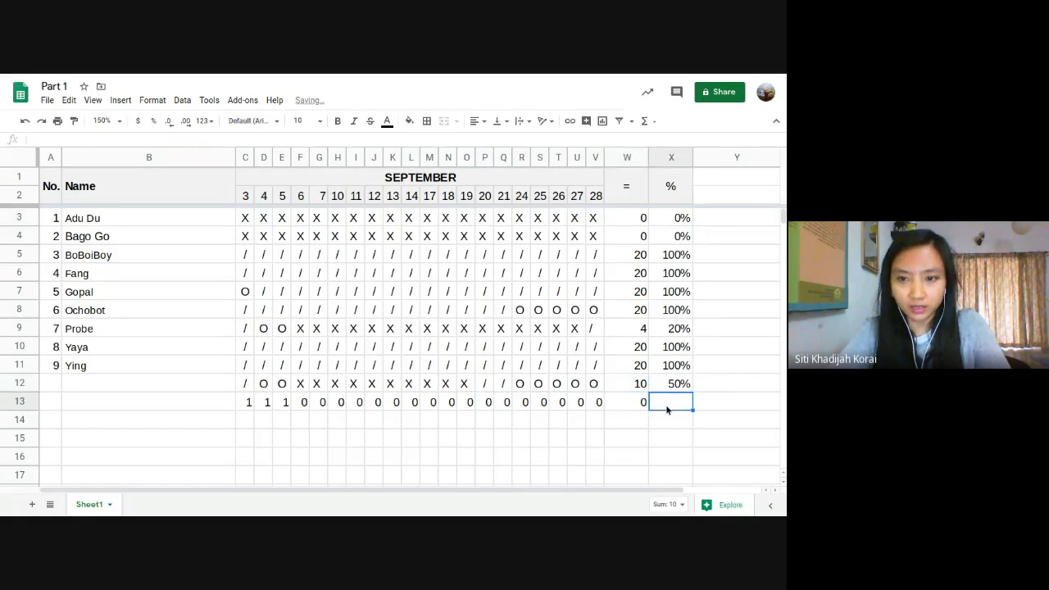
Change the two COUNTIF criteria in W13's formula to "1" and "0" and accept it
left_click(110, 139)
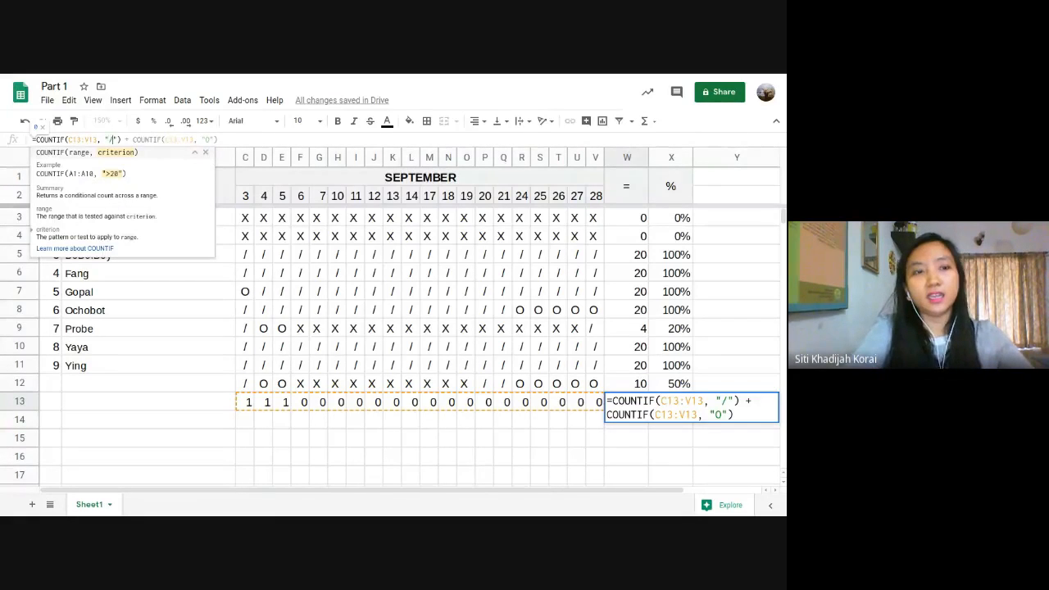
left_click(171, 139)
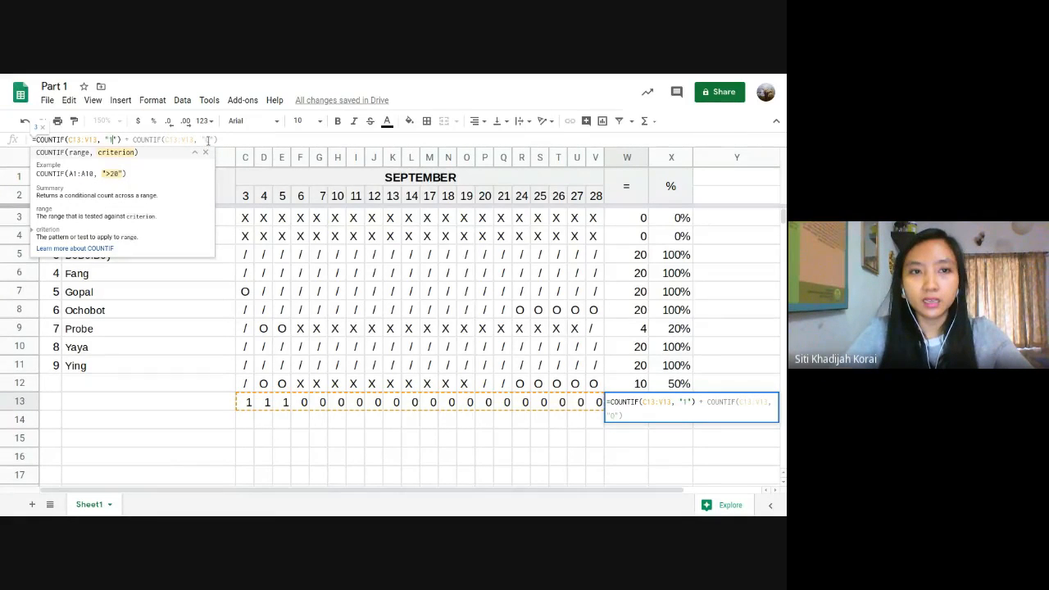
left_click(278, 139)
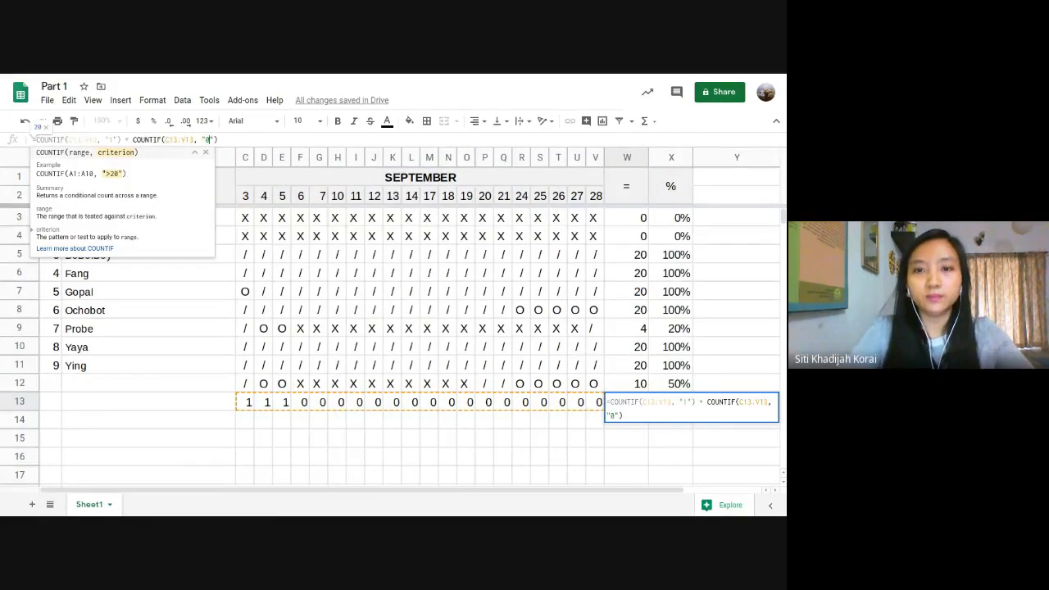
key("Return")
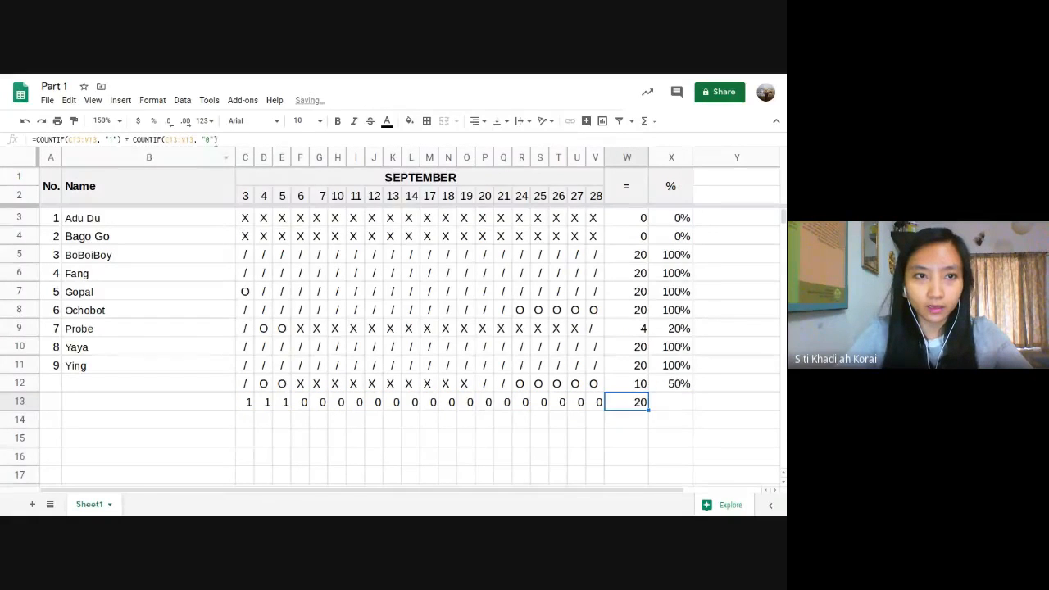
Remove the second COUNTIF term from W13 so the formula reads =COUNTIF(C13:V13, "1"), and reselect the cell
left_click_drag(218, 139, 134, 139)
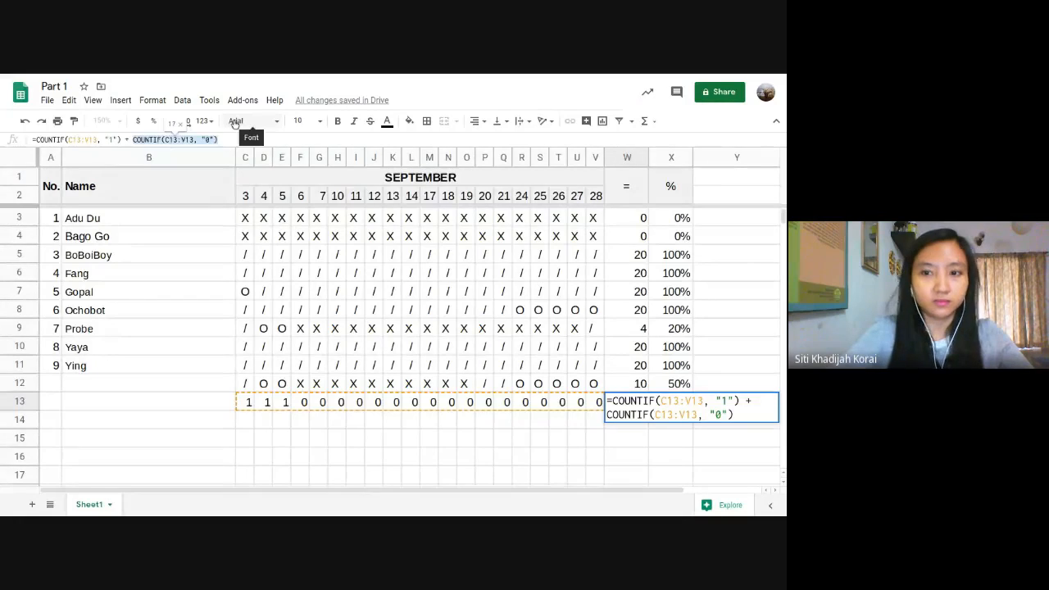
key("BackSpace")
key("BackSpace")
key("BackSpace")
key("BackSpace")
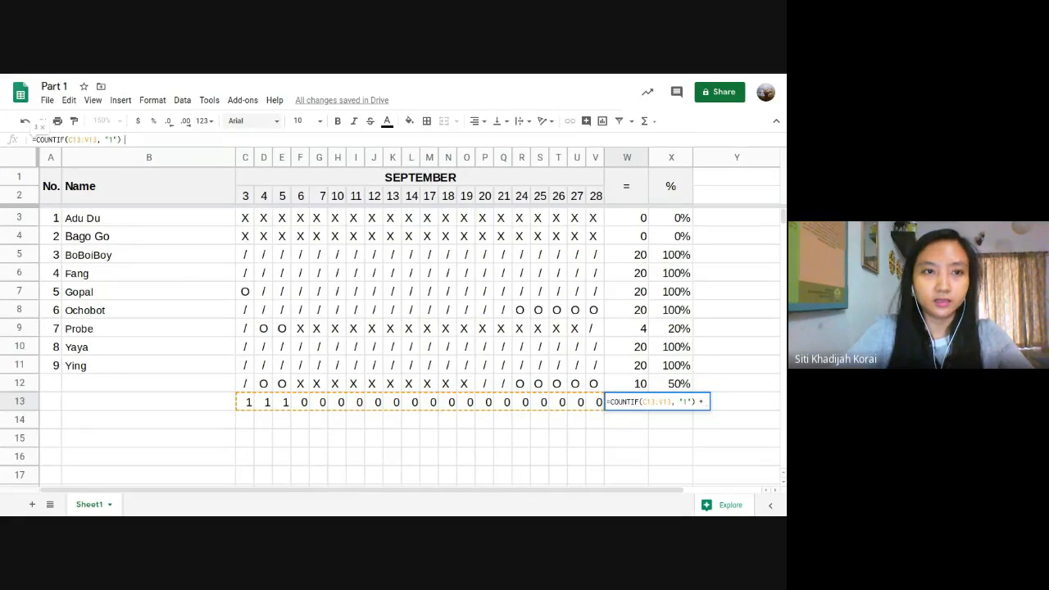
key("Return")
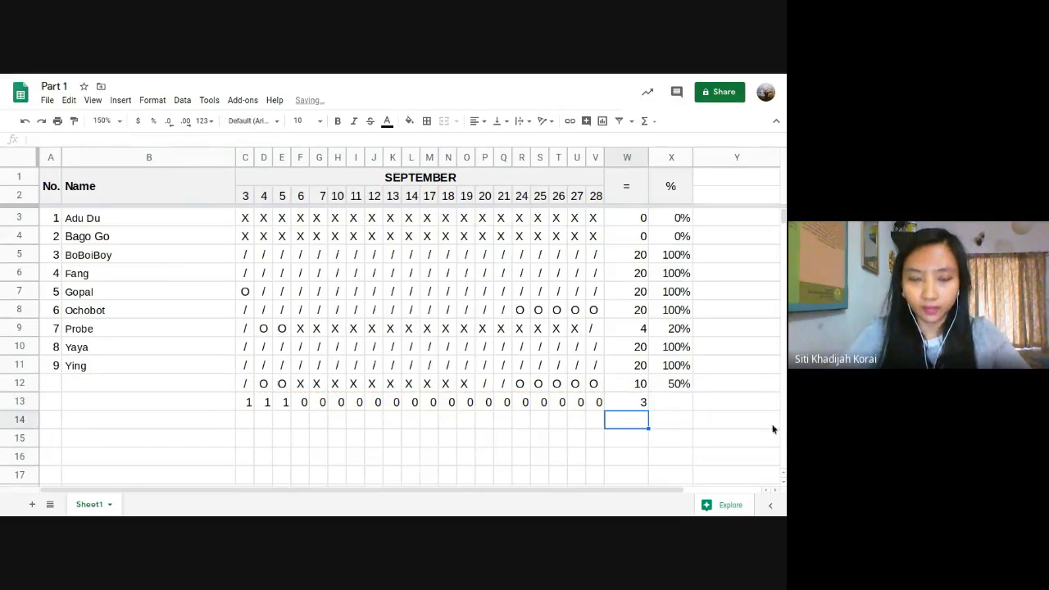
key("Up")
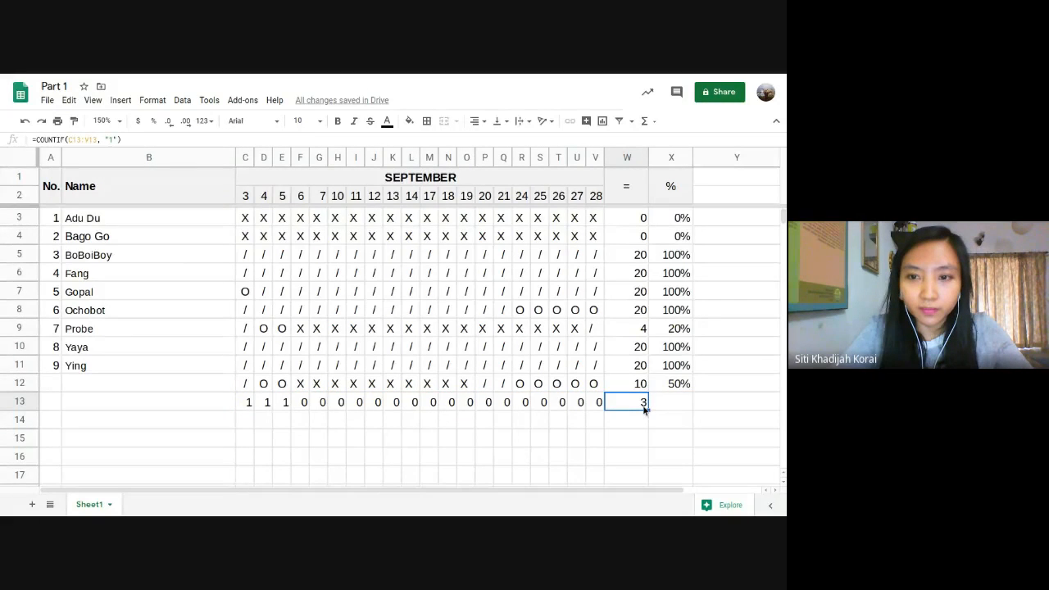
Change the criterion in W13's formula so that it reads =COUNTIF(C13:V13, "0"), and reselect the cell
left_click(120, 141)
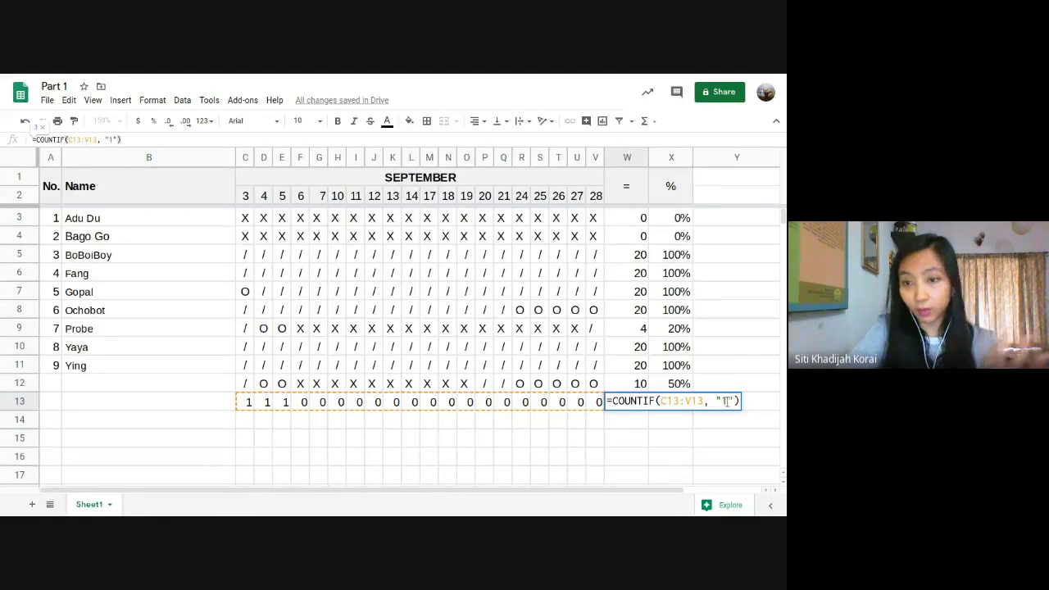
left_click(643, 474)
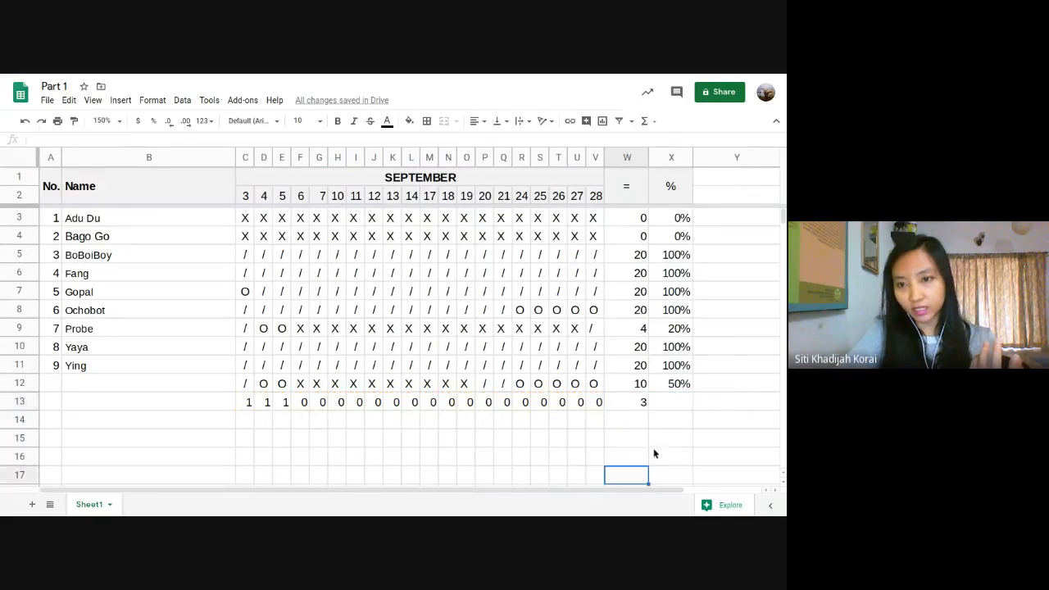
left_click(645, 407)
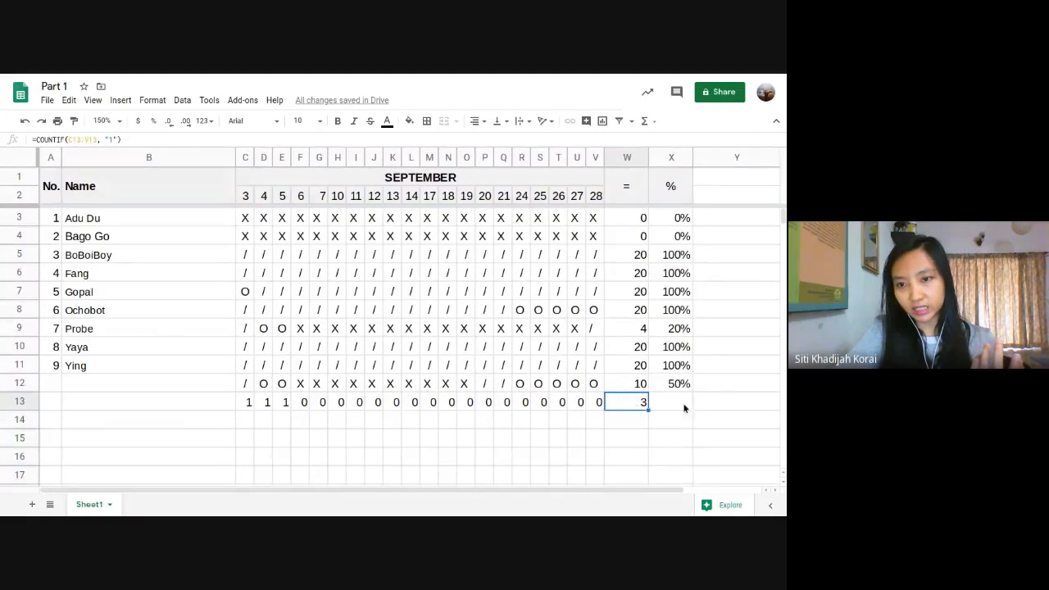
key("Return")
key("Left")
key("Left")
key("BackSpace")
type("0")
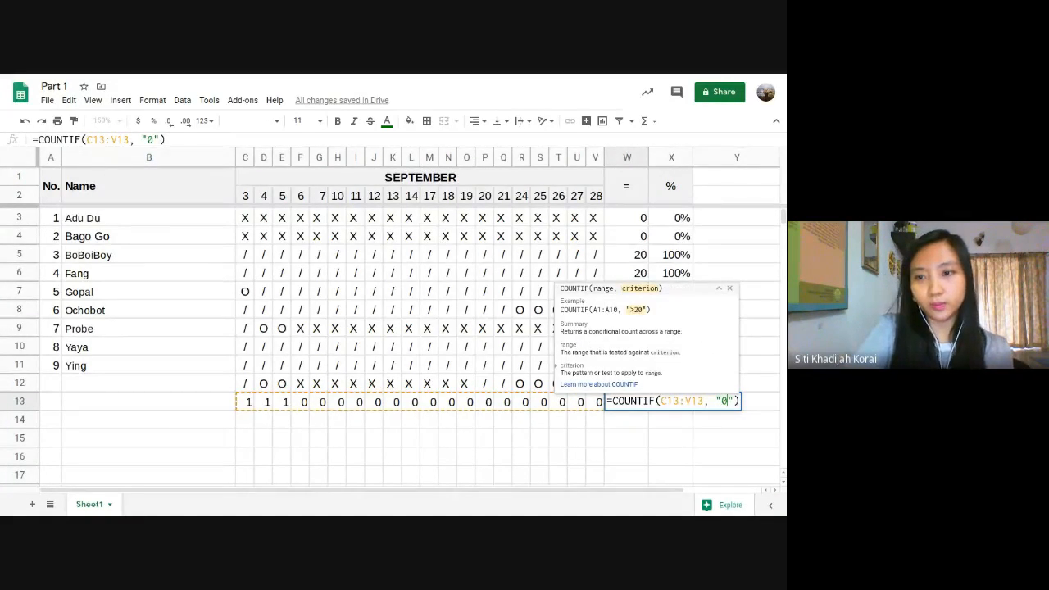
key("Return")
left_click(643, 405)
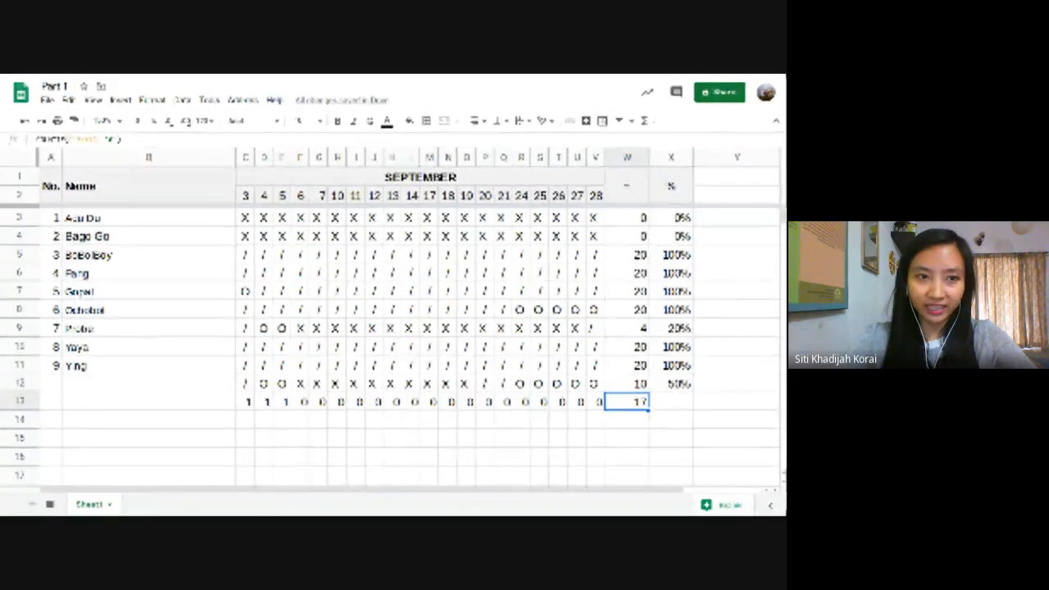
Leave the full-screen sheet, switch to the Smart Admin for Teachers presentation in Google Slides, and present it from the Countif slide
key("F11")
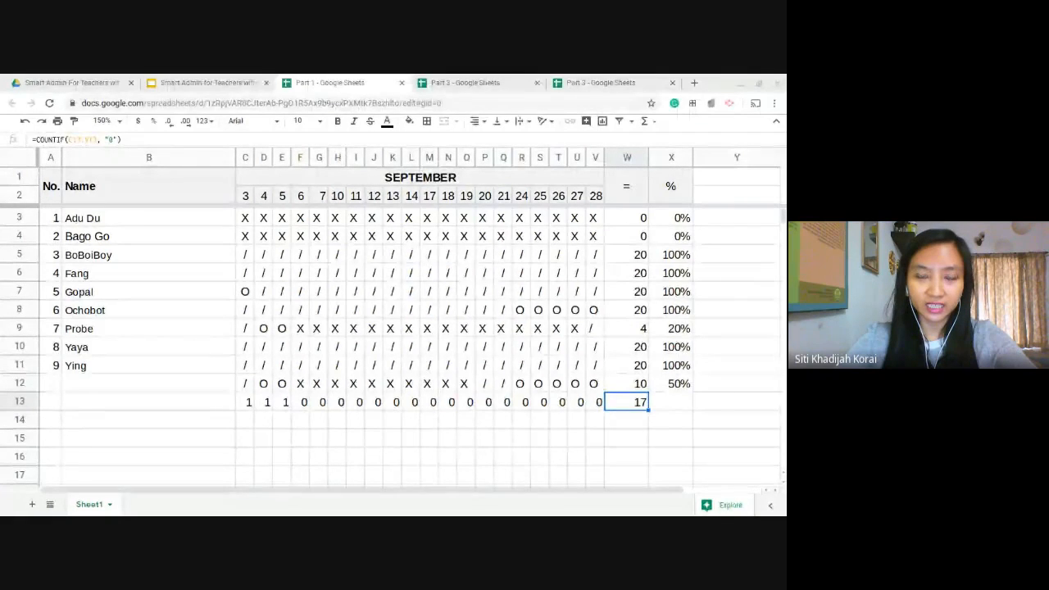
left_click(205, 82)
key("ctrl+F5")
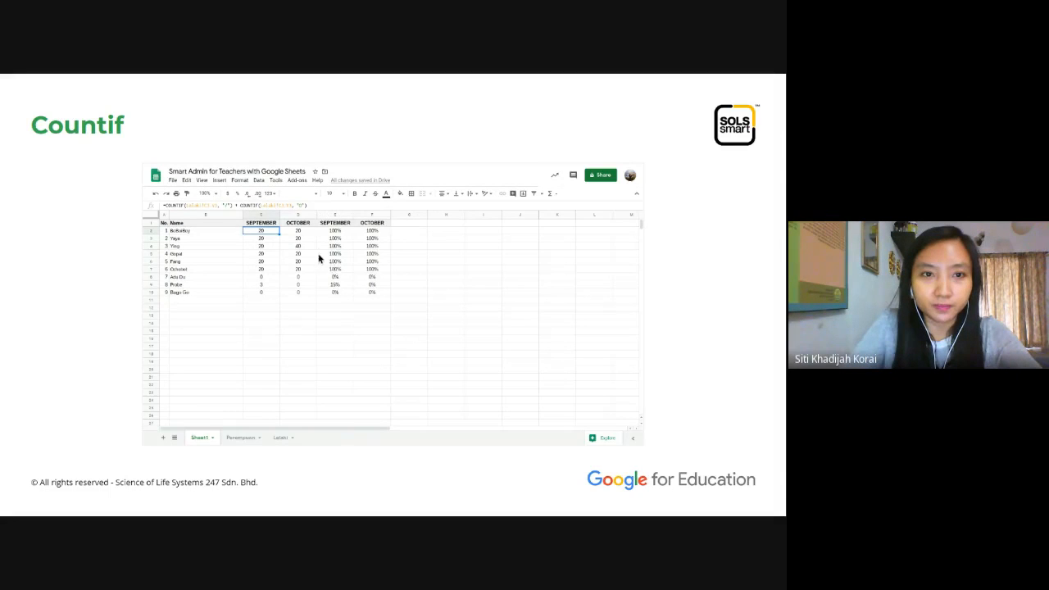
Go through the Colourful Chart And Graphs slides, covering both ways to insert a chart, the chart editor and the chart types
key("Right")
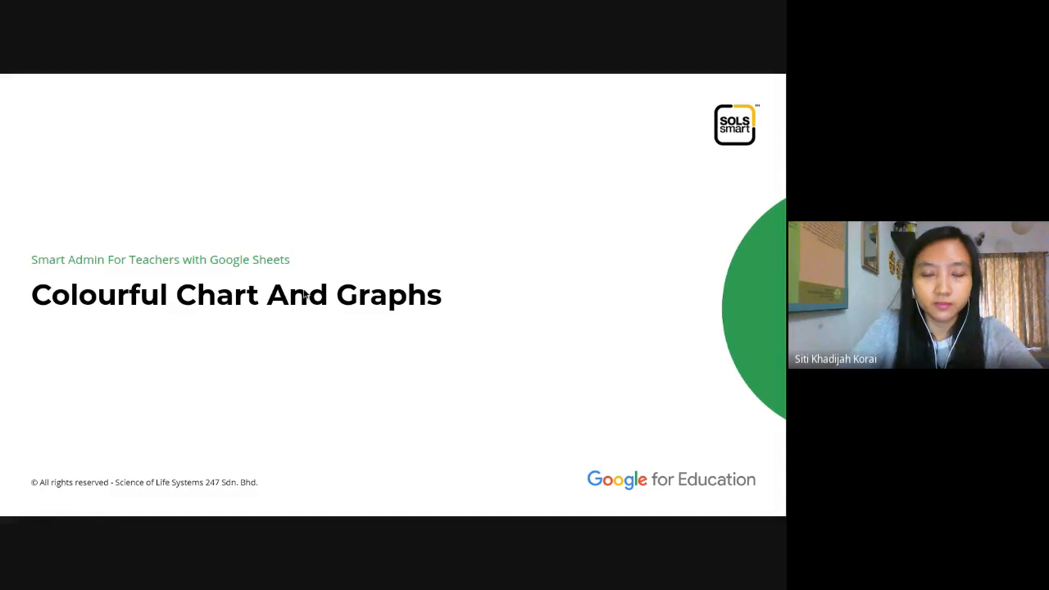
key("Left")
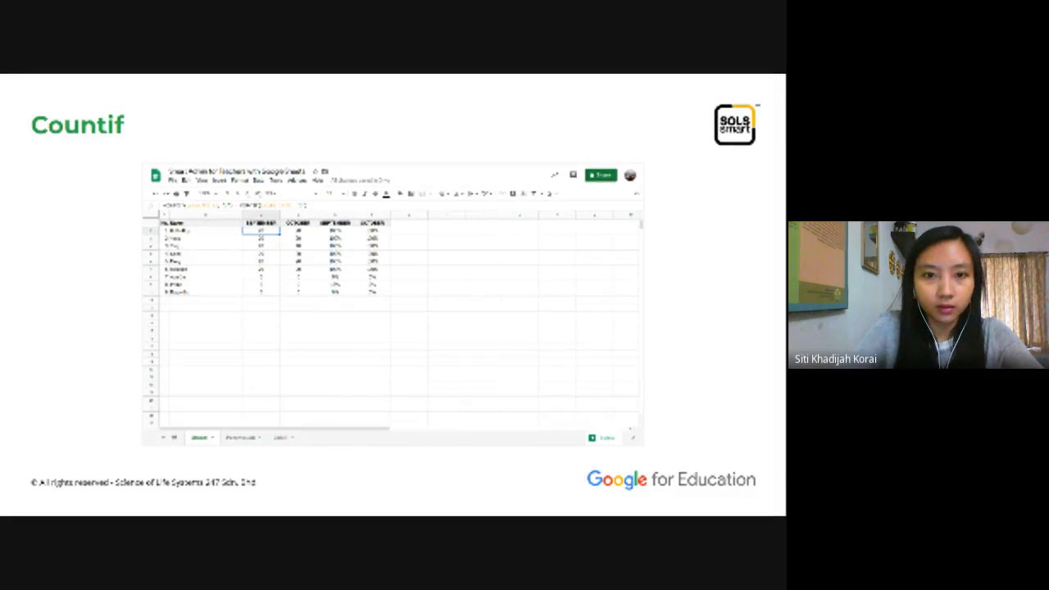
key("Right")
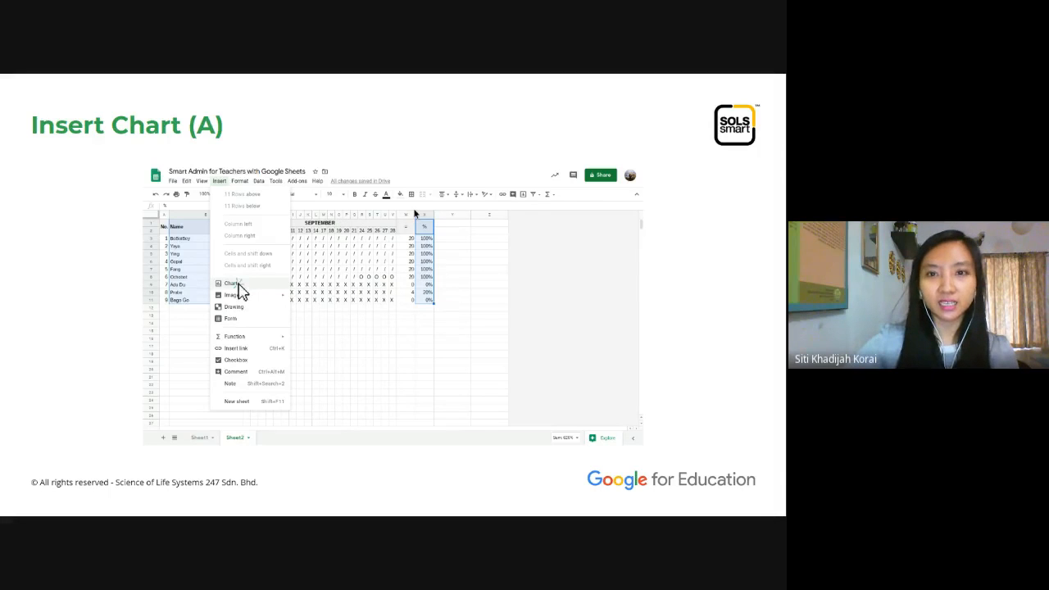
left_click(438, 283)
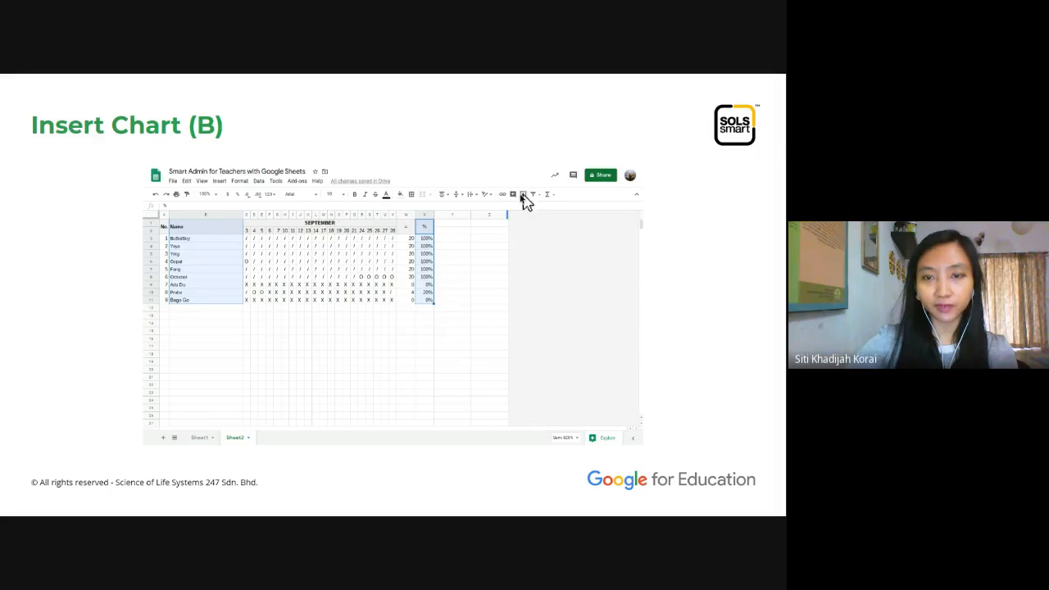
left_click(514, 241)
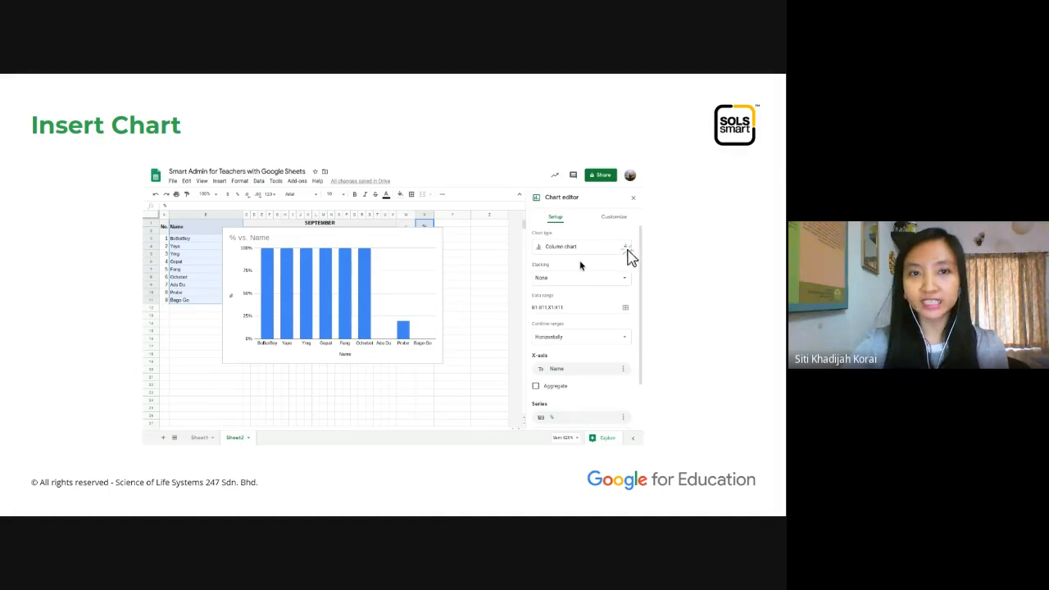
key("Right")
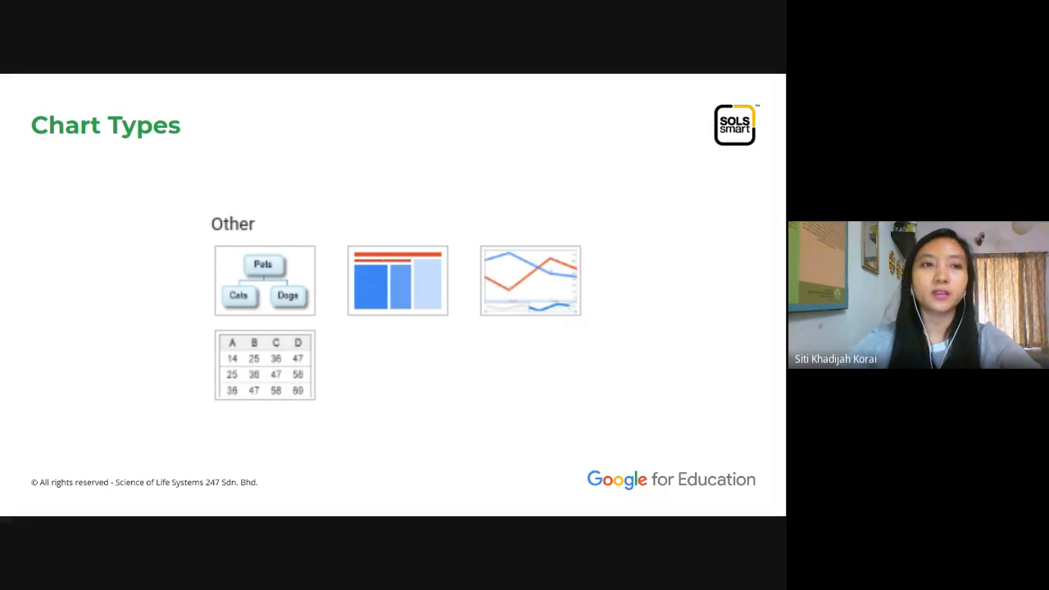
End the slideshow and switch to the Google Drive folder holding the Part 1 to Part 4 sheets
key("Escape")
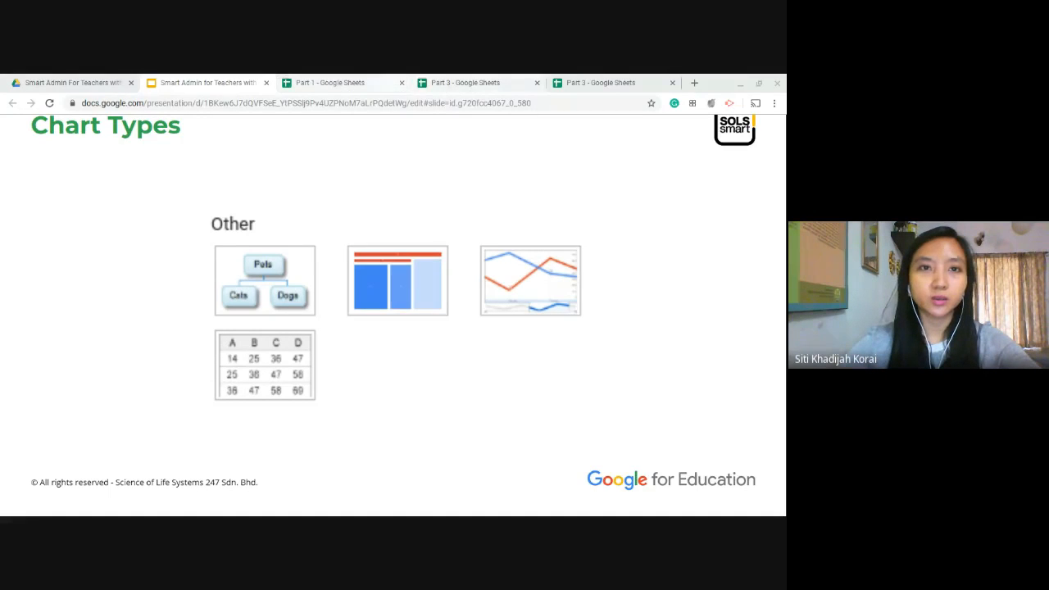
left_click(440, 76)
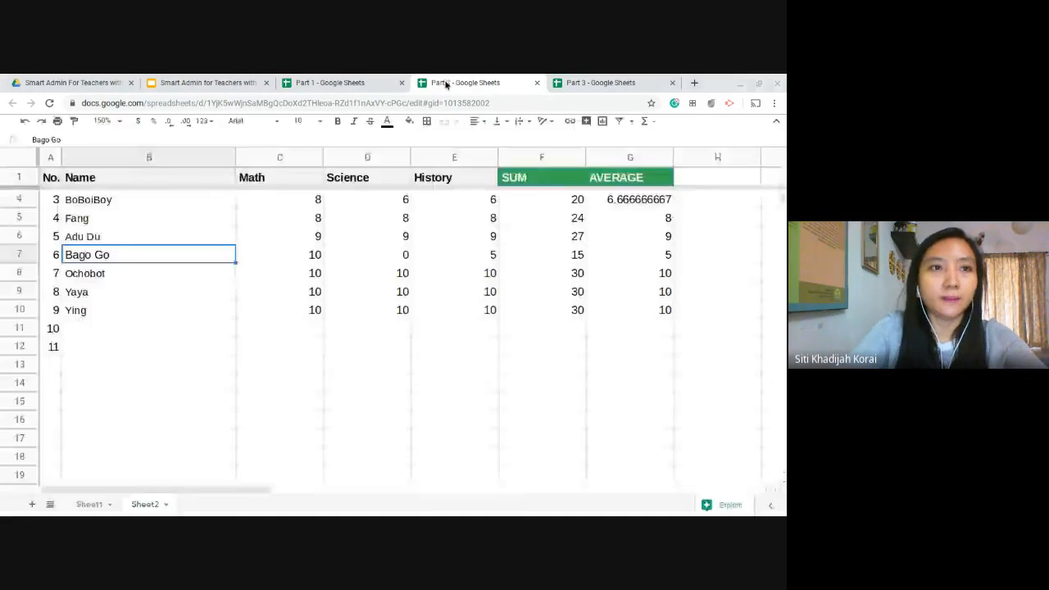
left_click(78, 82)
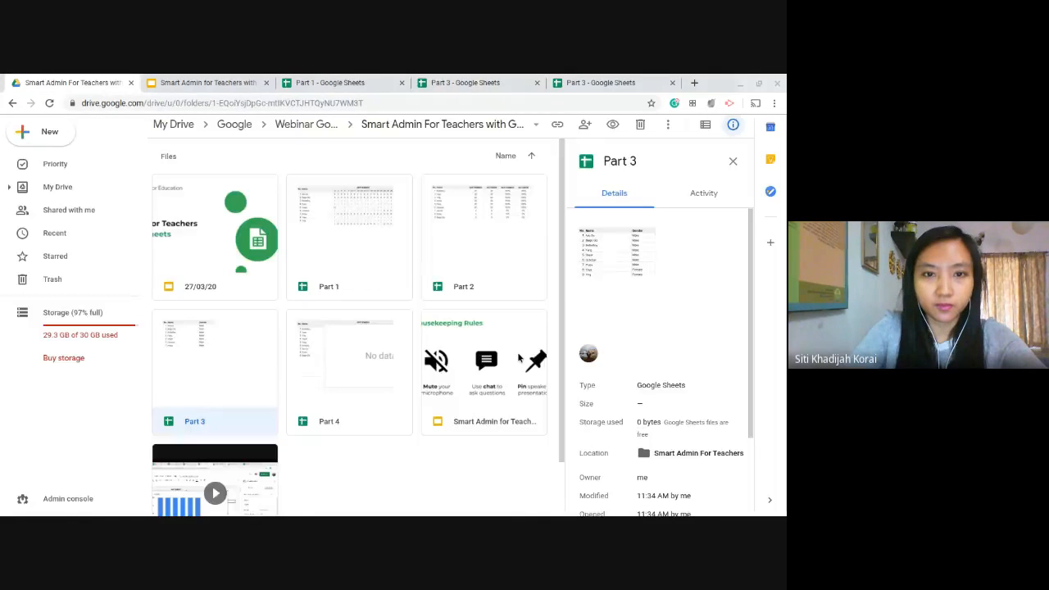
Open the Part 4 sheet from Drive in full screen and delete the "% vs. Name" column chart from Sheet1
double_click(342, 366)
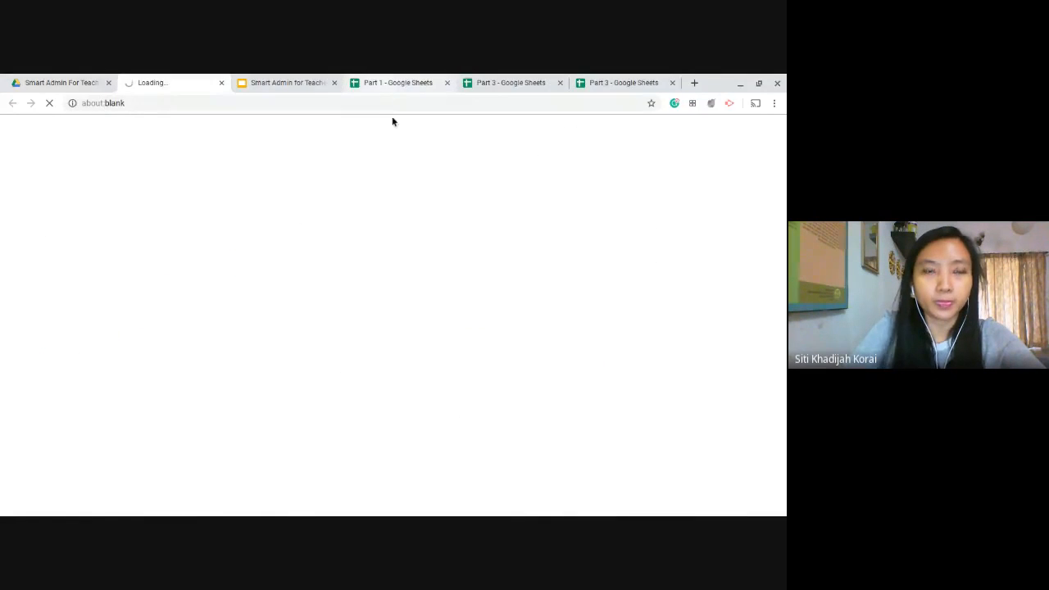
key("F11")
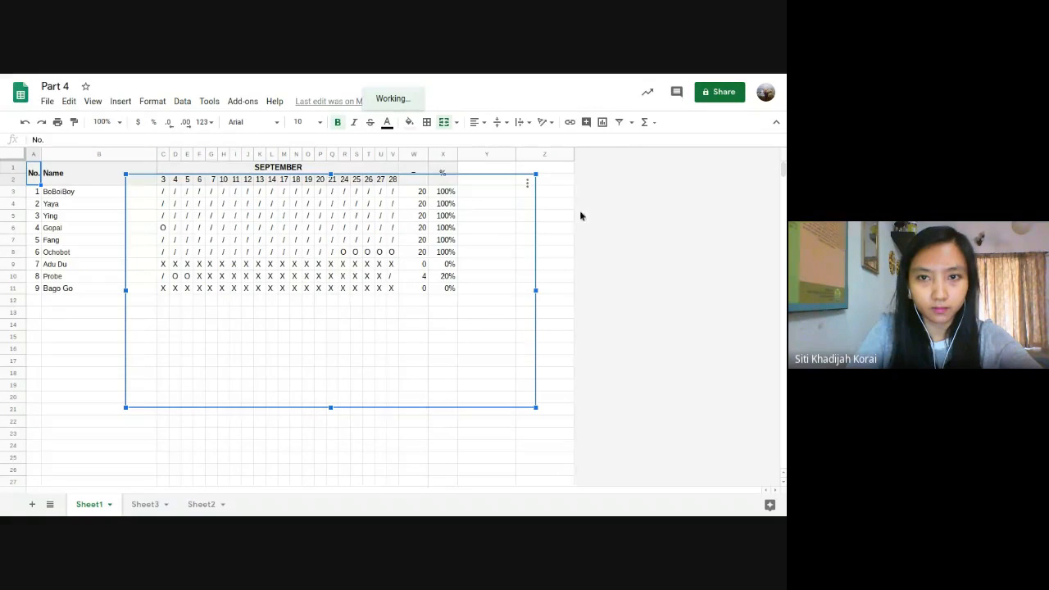
left_click(539, 216)
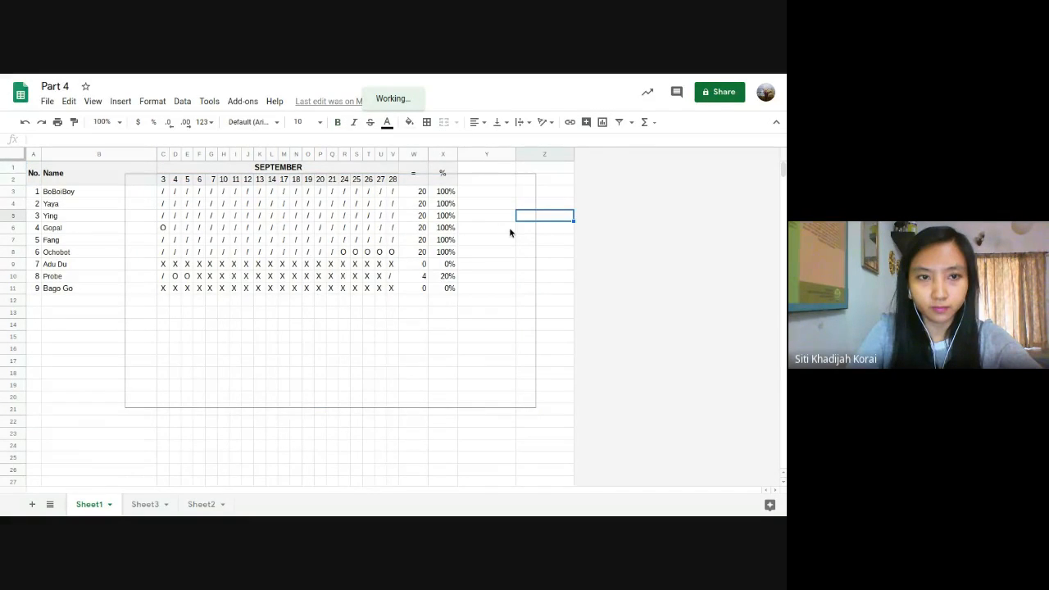
left_click(509, 228)
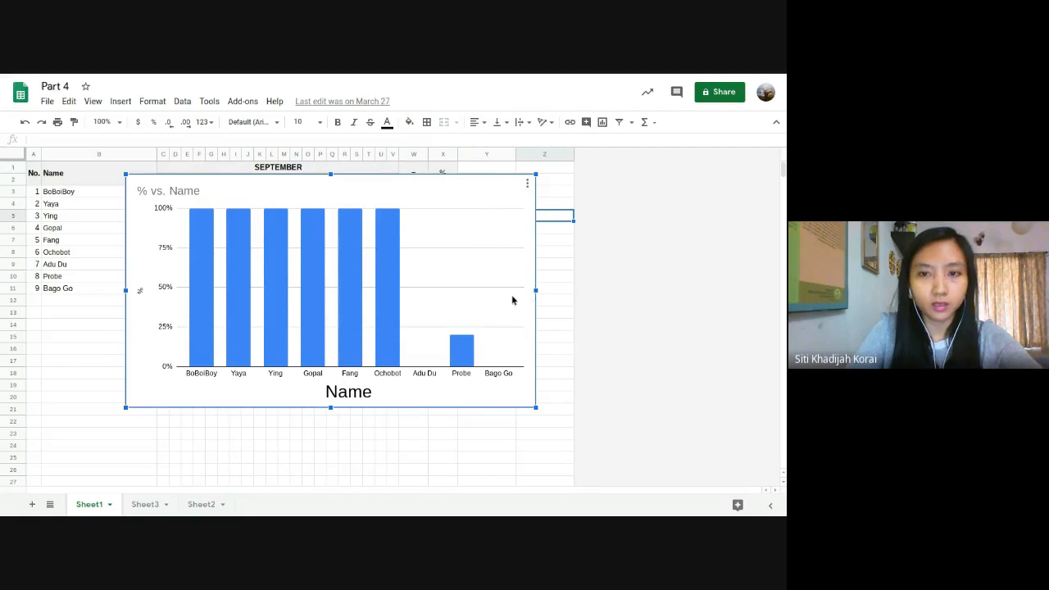
left_click(557, 339)
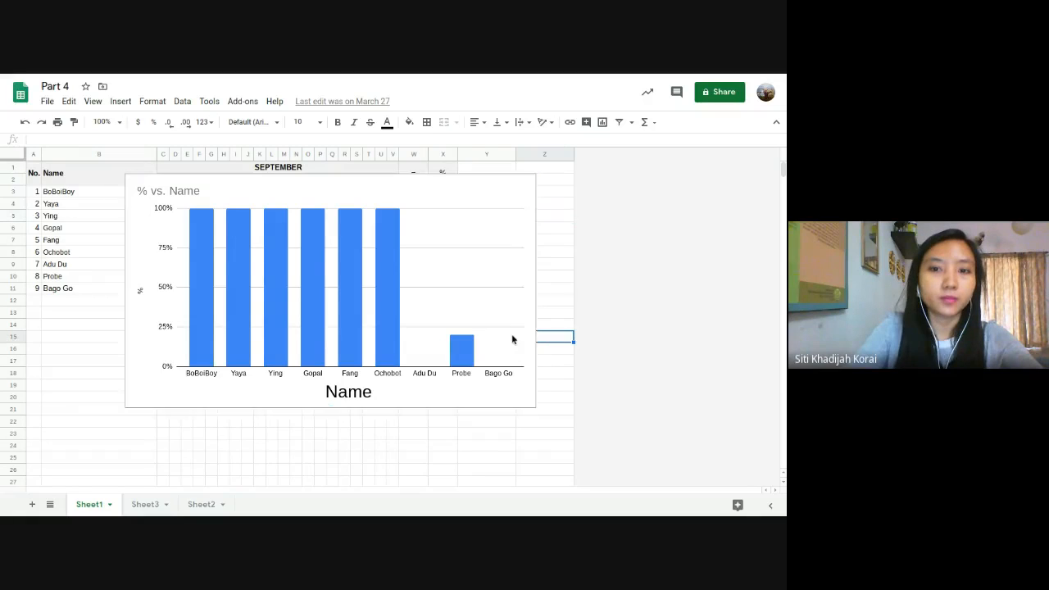
left_click(511, 339)
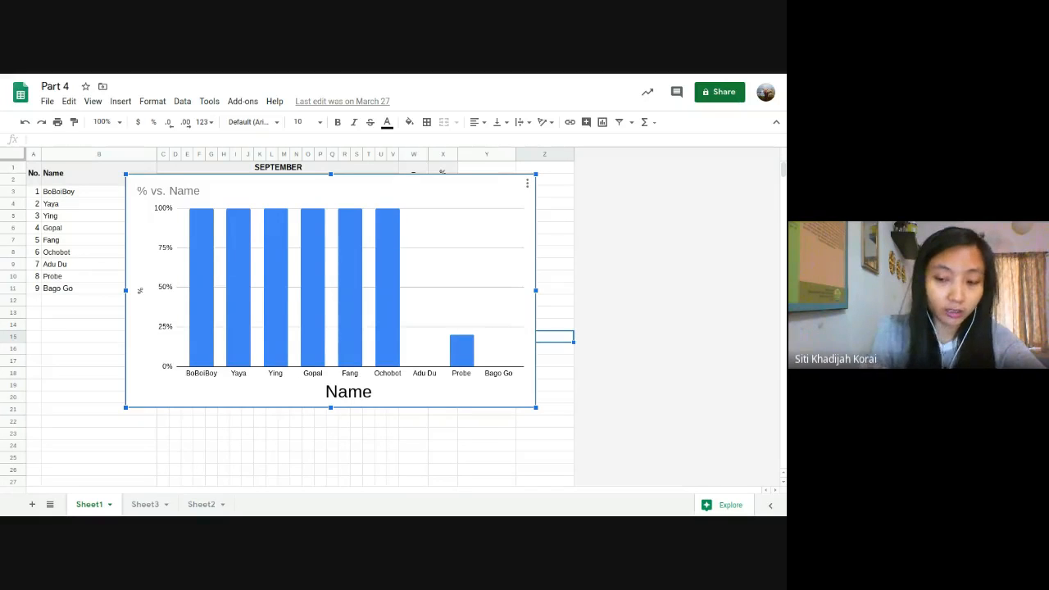
key("Delete")
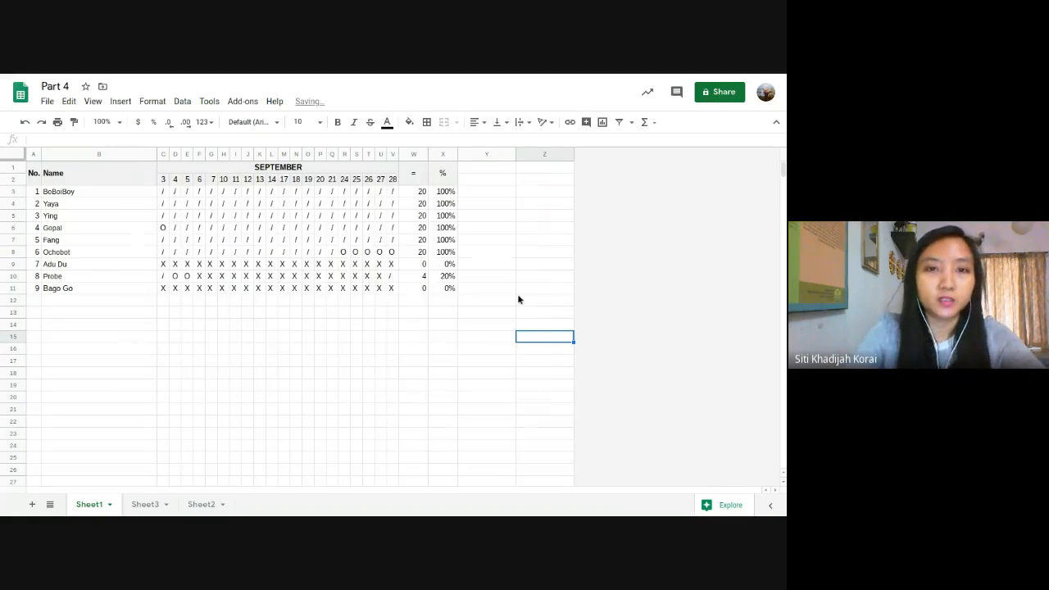
left_click(493, 255)
Leave the Part 4 attendance sheet and switch to the Part 3 spreadsheet showing the subject marks on Sheet2
left_click(114, 192)
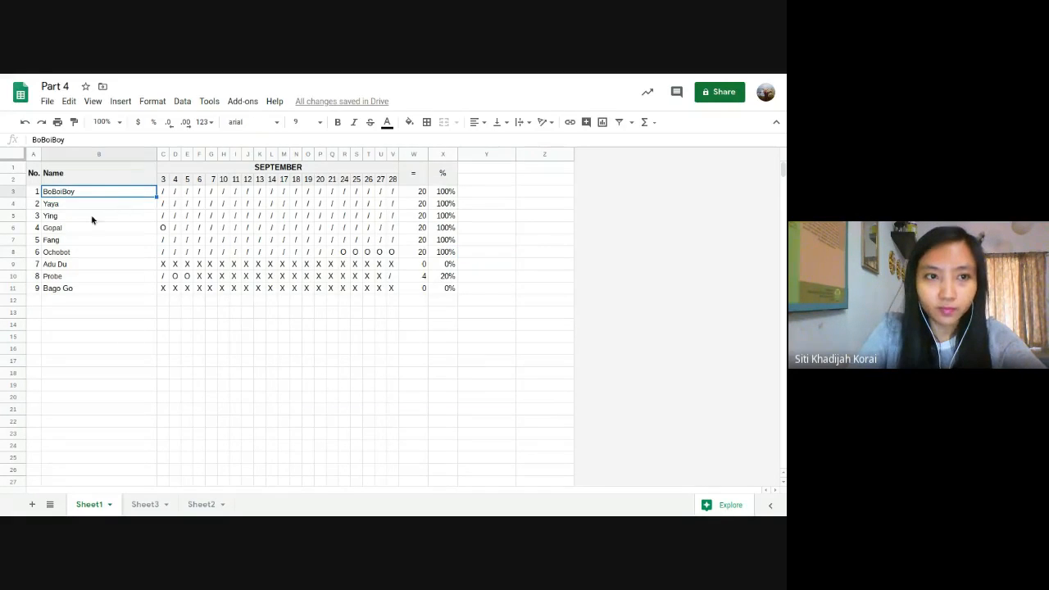
left_click(110, 168)
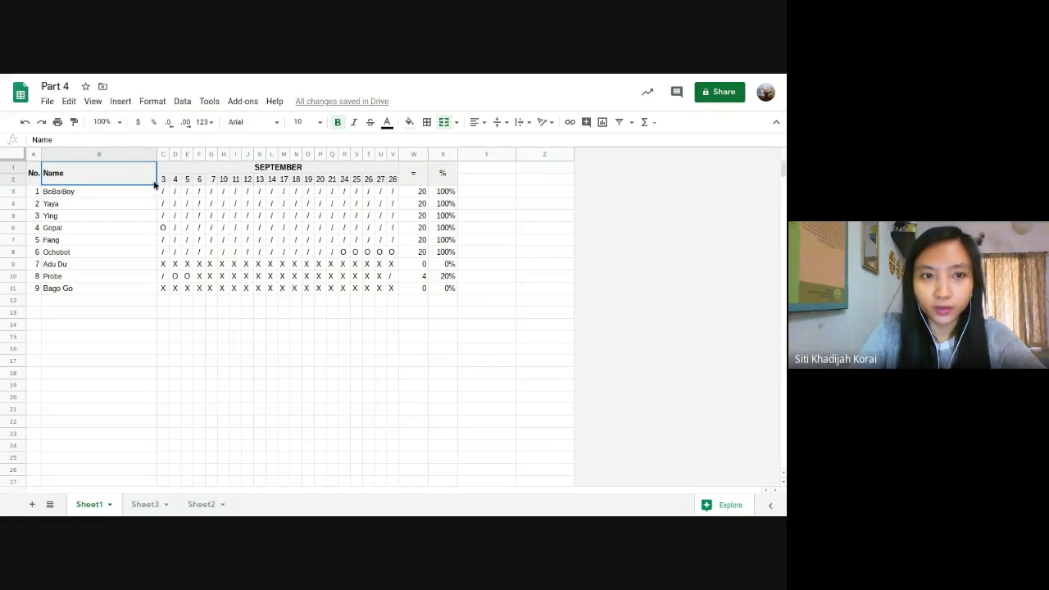
mouse_move(313, 77)
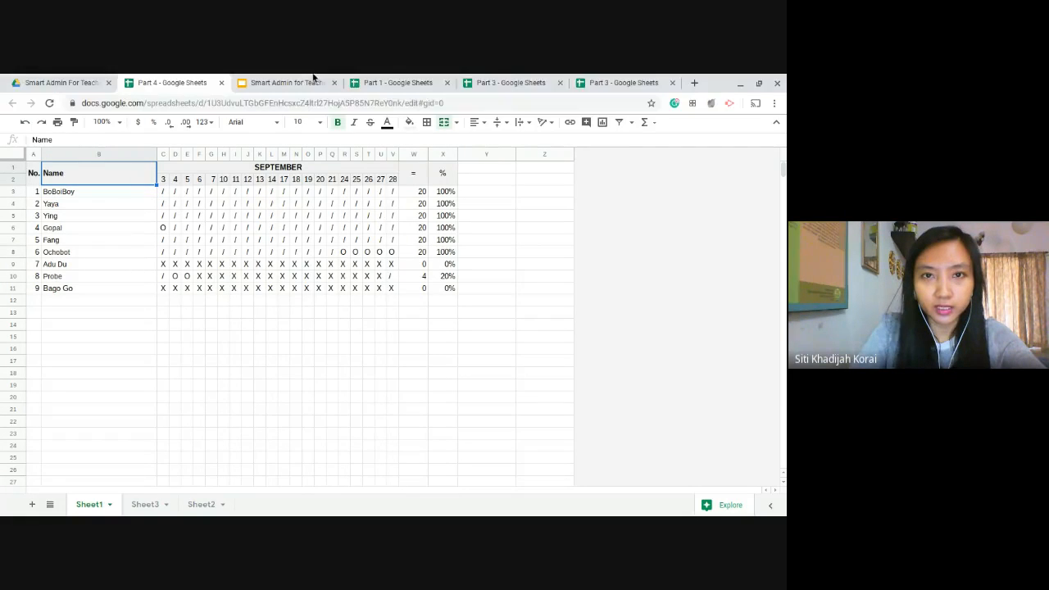
left_click(516, 80)
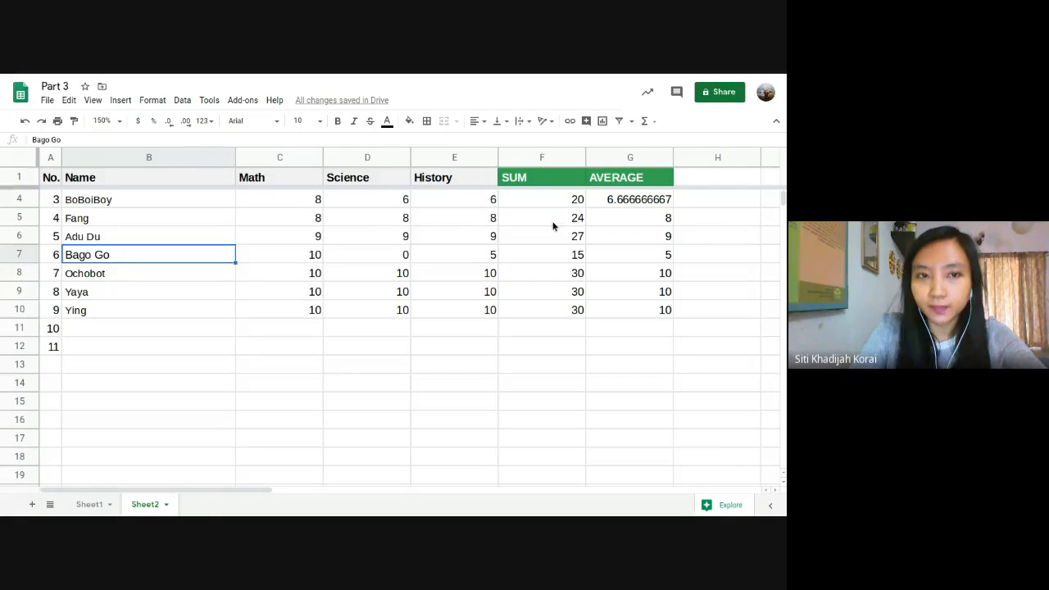
left_click(110, 217)
left_click(113, 201)
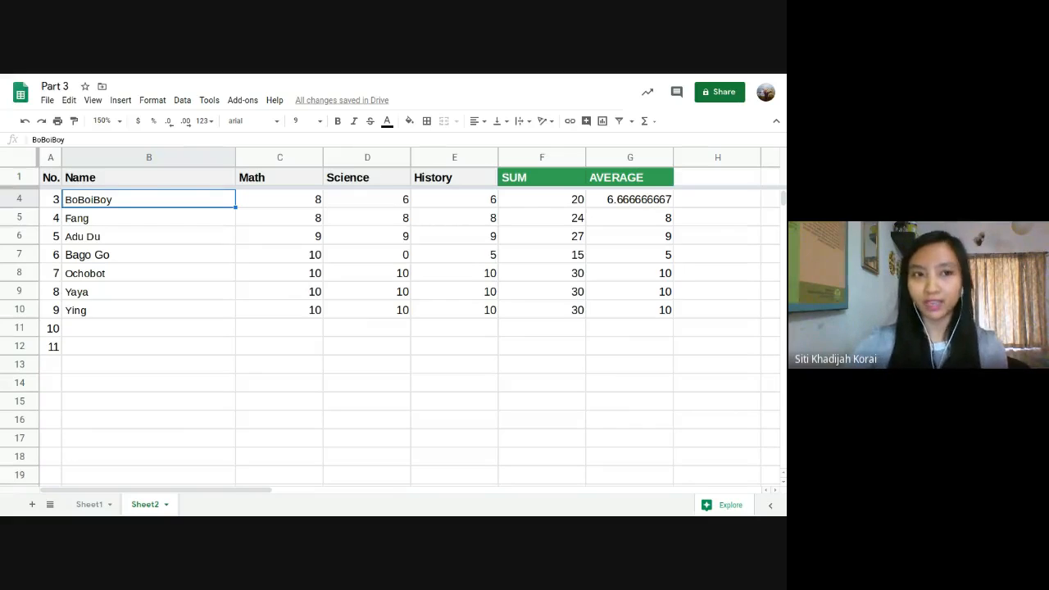
Select the Name and Math columns in B1:C10, including the headers, and insert a chart from them
left_click(148, 178)
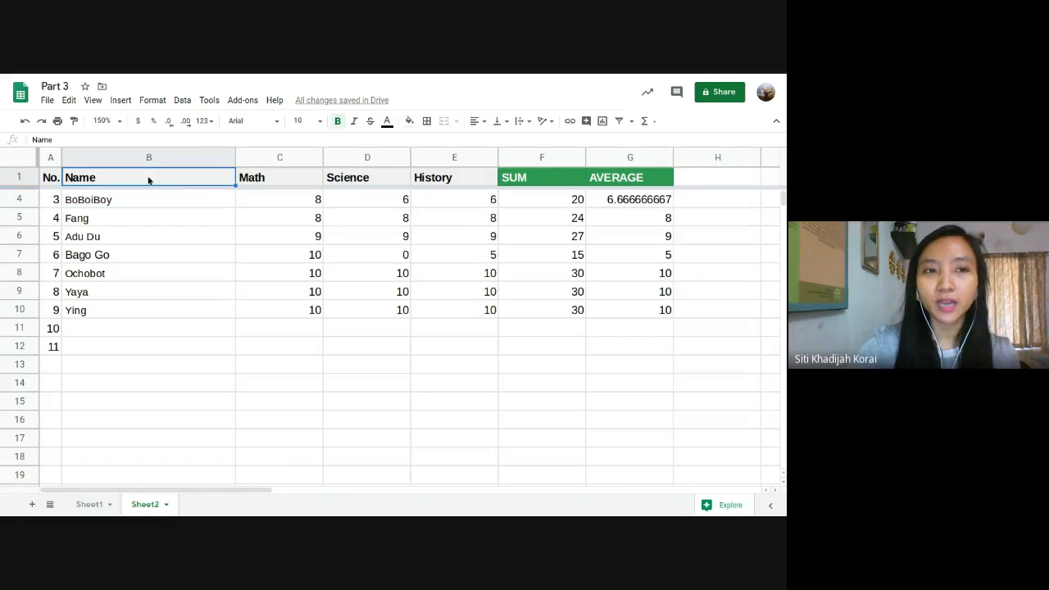
left_click_drag(243, 249, 320, 327)
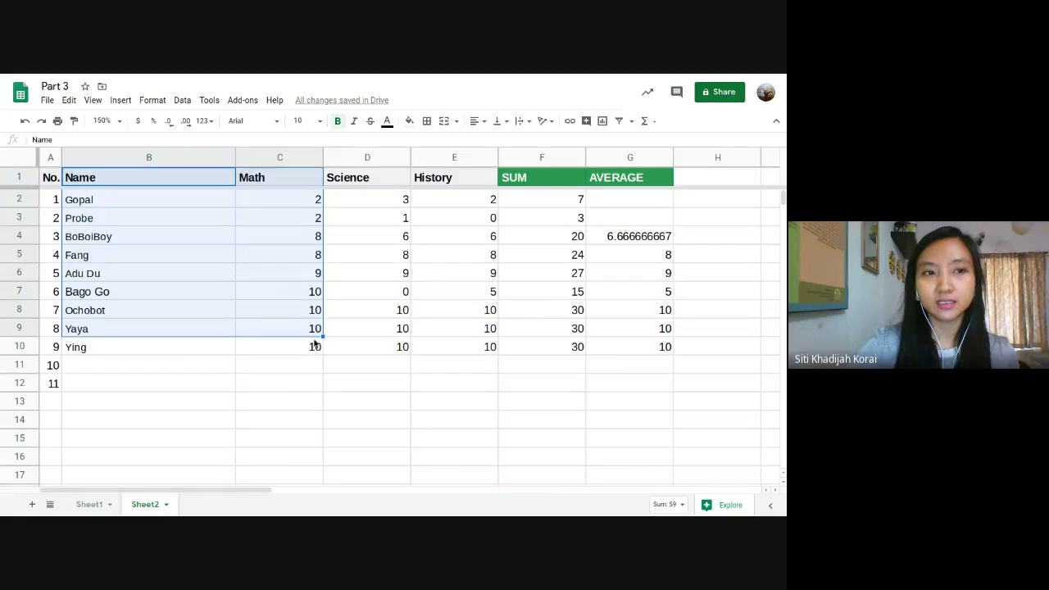
left_click(152, 229)
left_click_drag(148, 177, 285, 354)
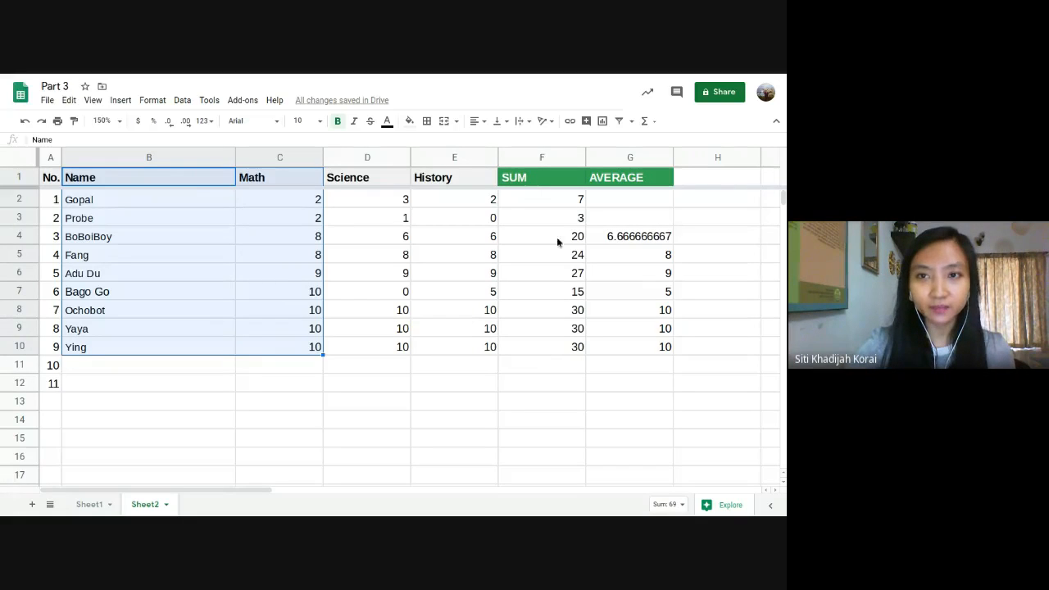
left_click(602, 121)
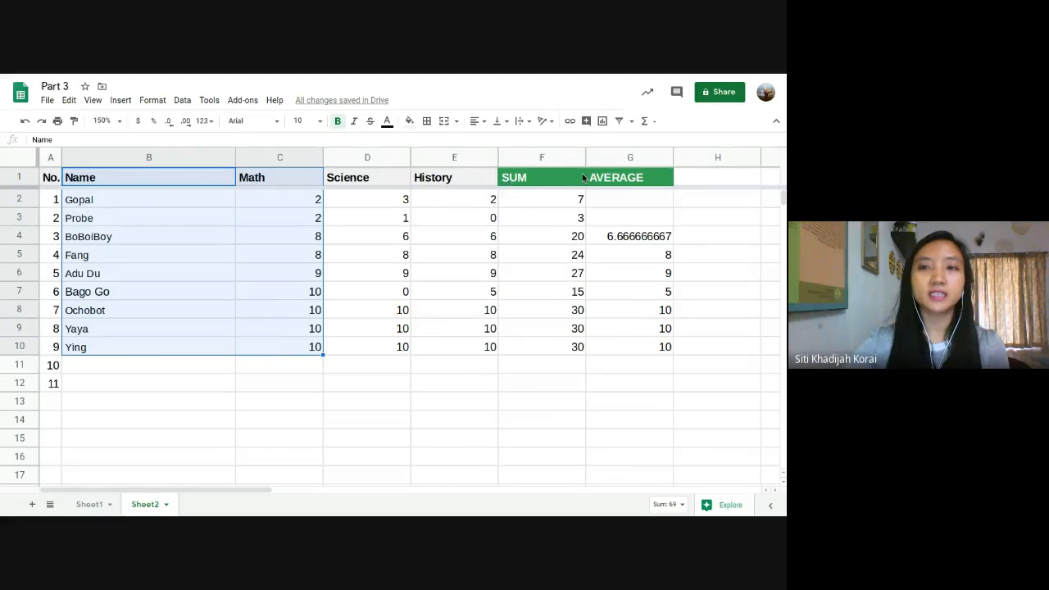
left_click(602, 120)
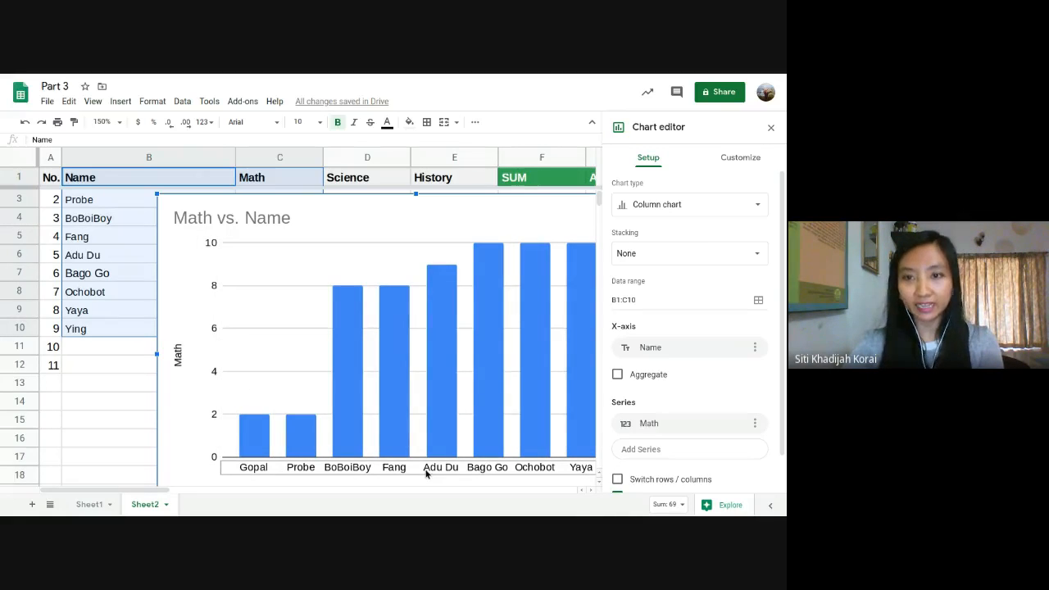
Look through the available chart types, change the Math vs. Name chart to a bar chart, and close the chart editor
left_click(703, 206)
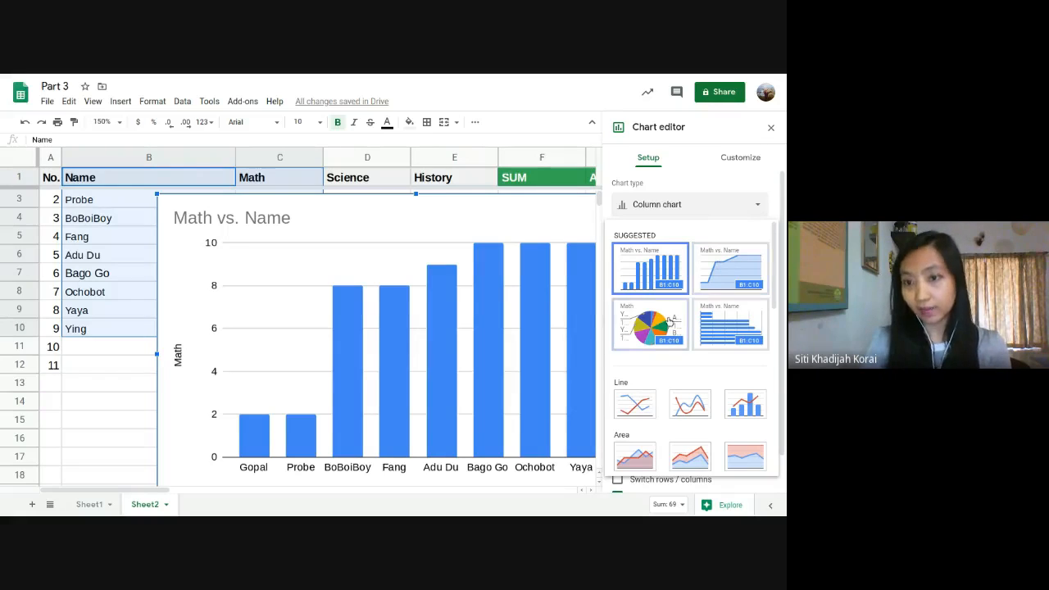
scroll(705, 320, "down", 2)
scroll(705, 319, "down", 5)
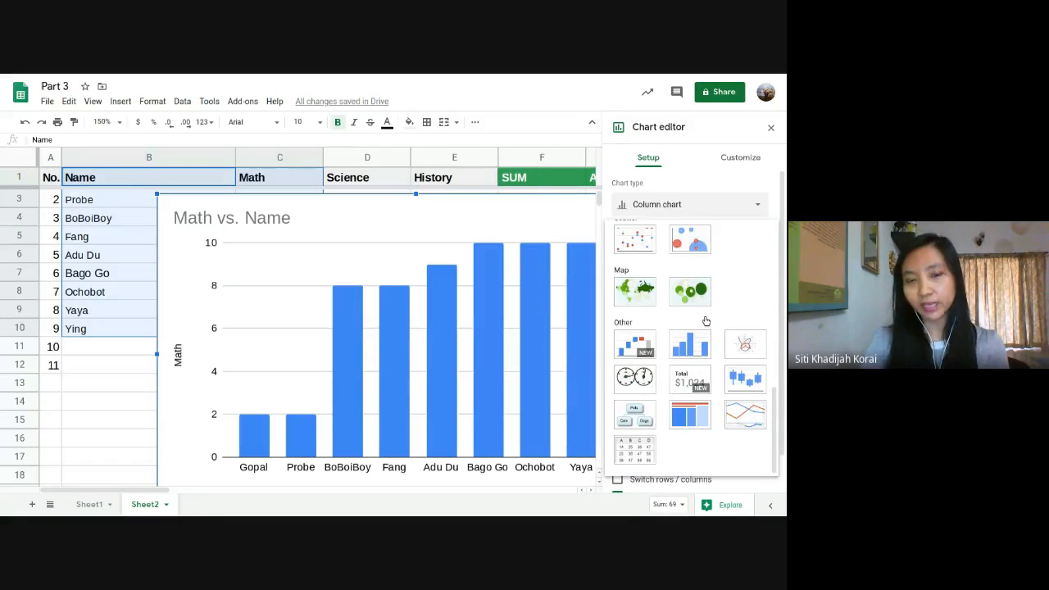
scroll(704, 319, "up", 10)
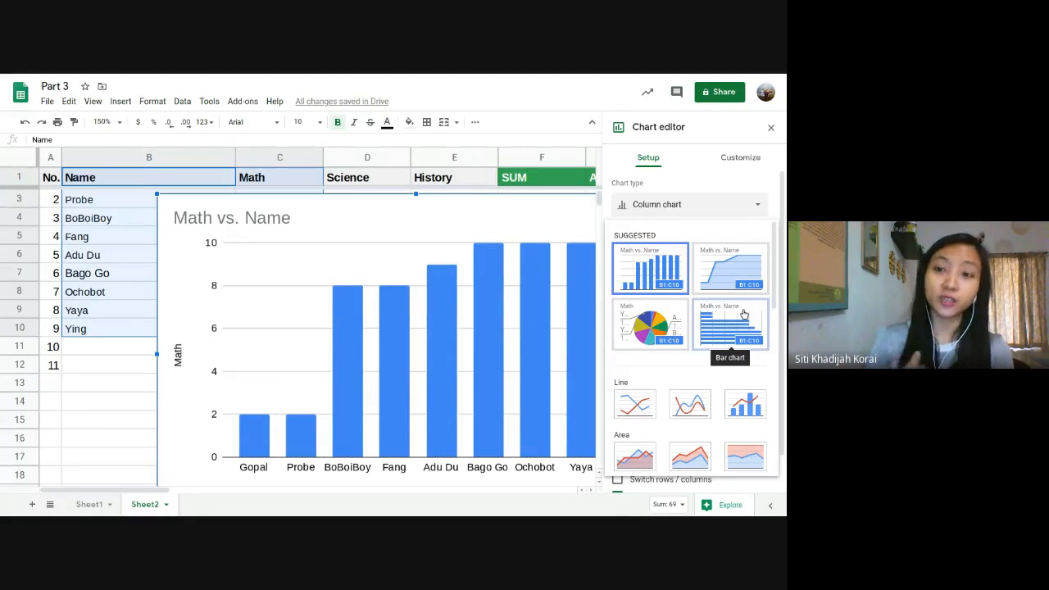
scroll(690, 344, "down", 1)
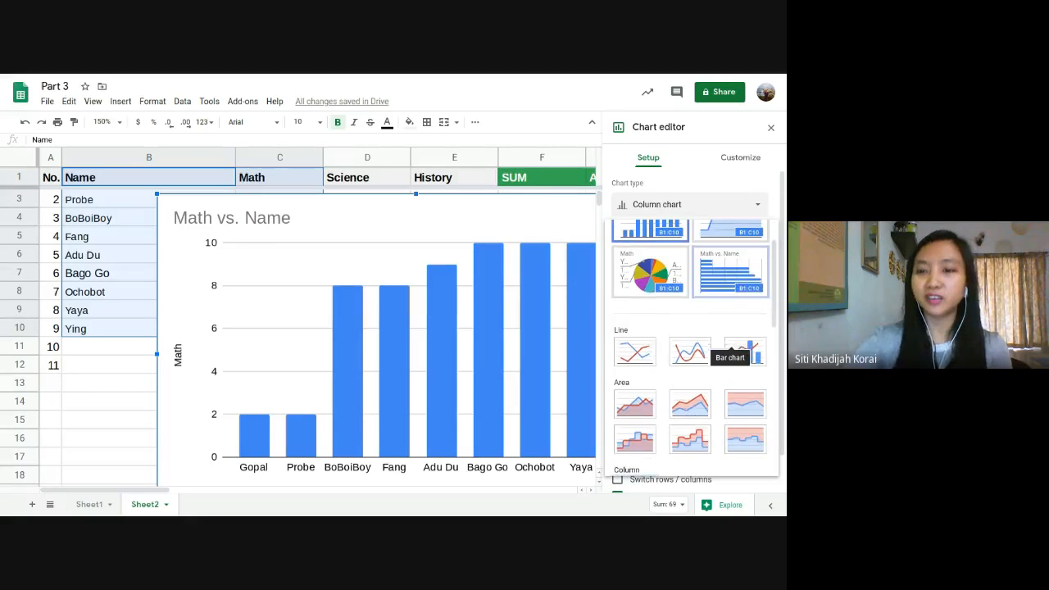
scroll(691, 344, "down", 4)
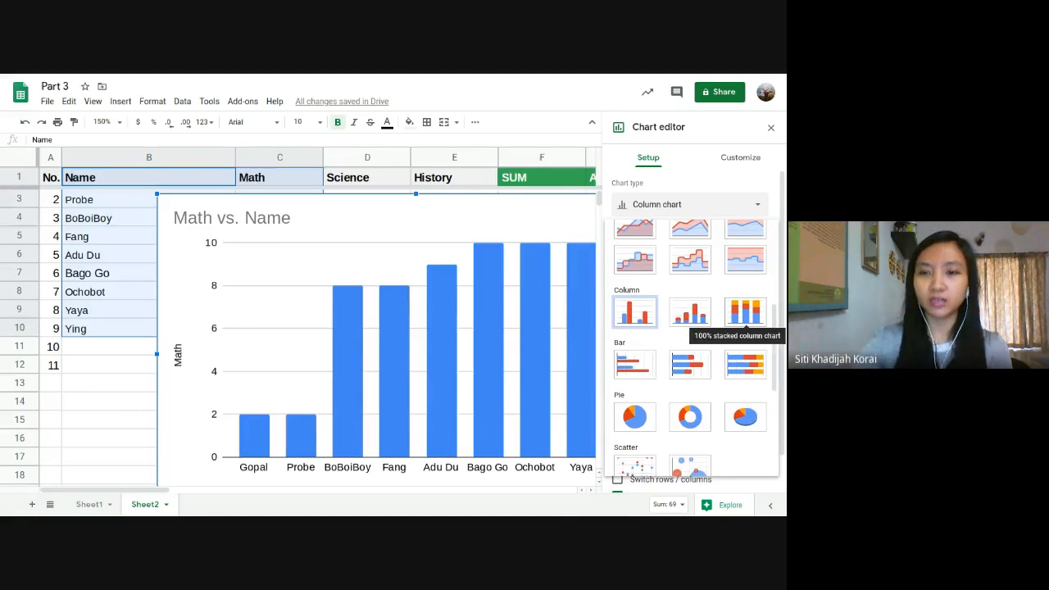
scroll(691, 344, "down", 3)
scroll(690, 344, "up", 10)
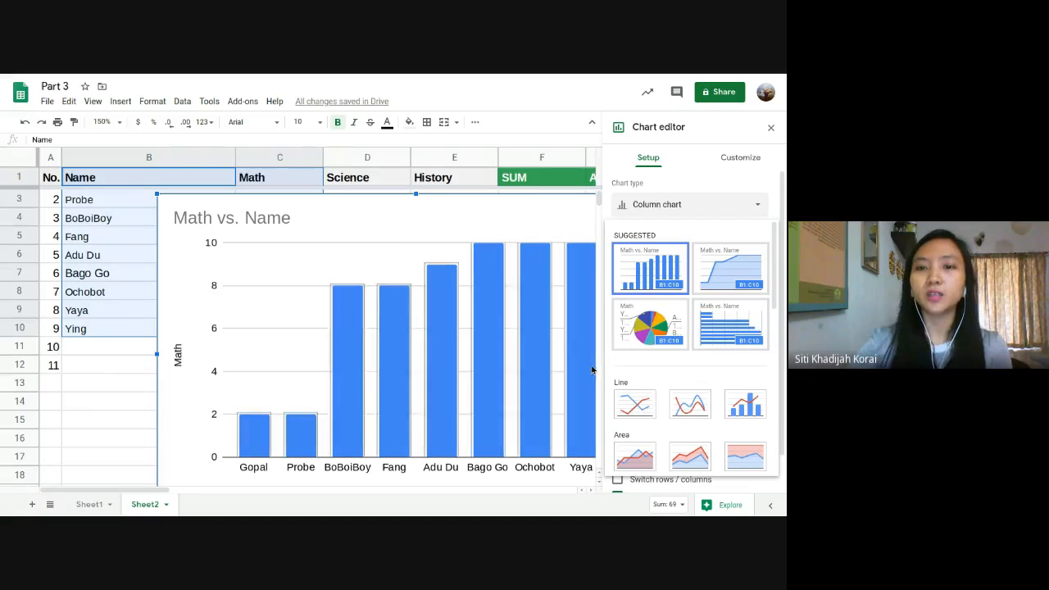
left_click(704, 326)
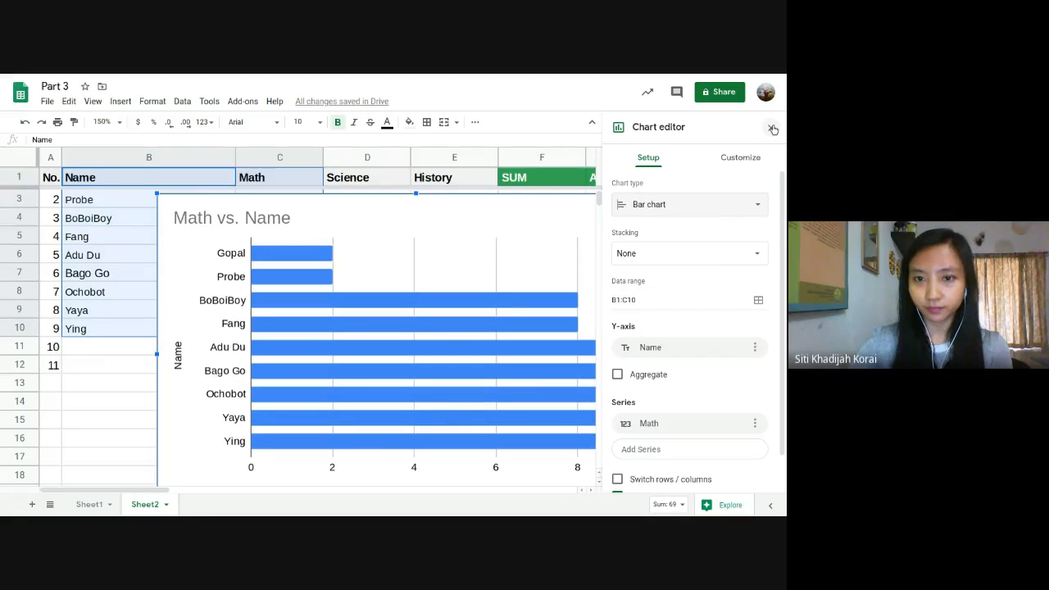
key("Escape")
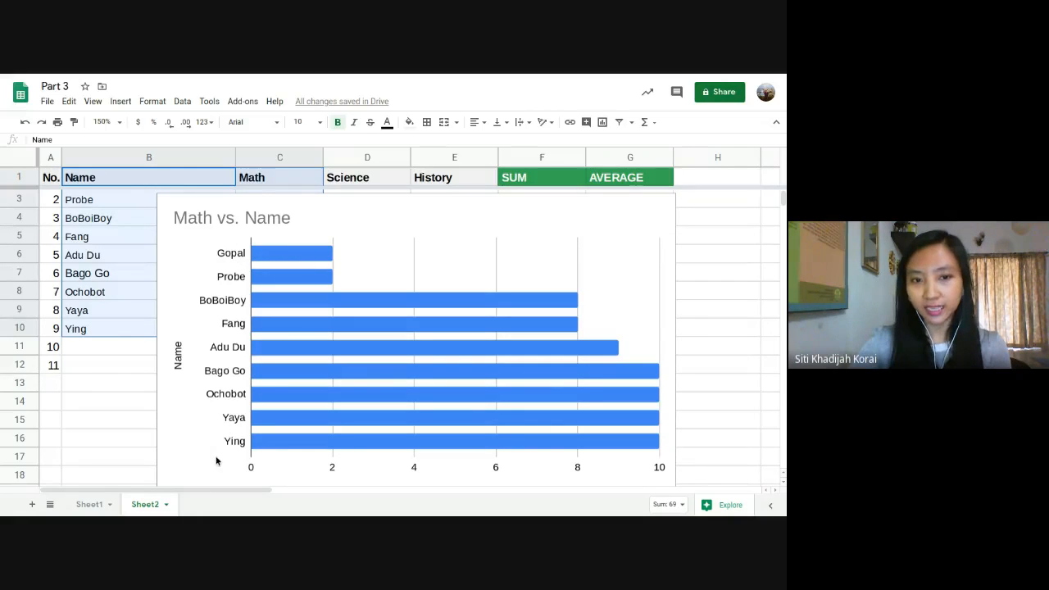
Delete the Math vs. Name bar chart from Sheet2
left_click(694, 255)
left_click(527, 215)
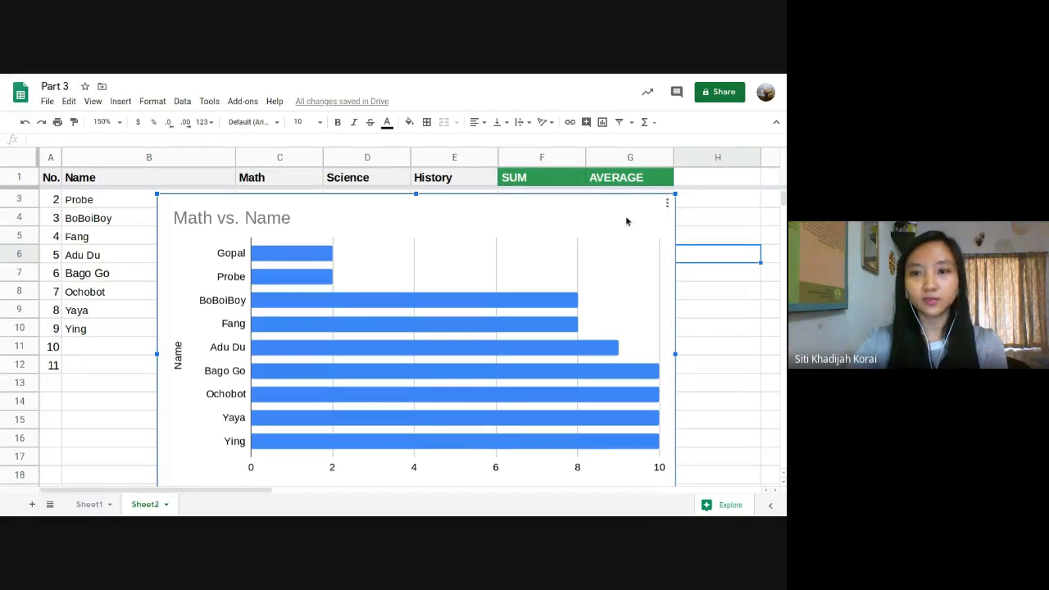
key("Delete")
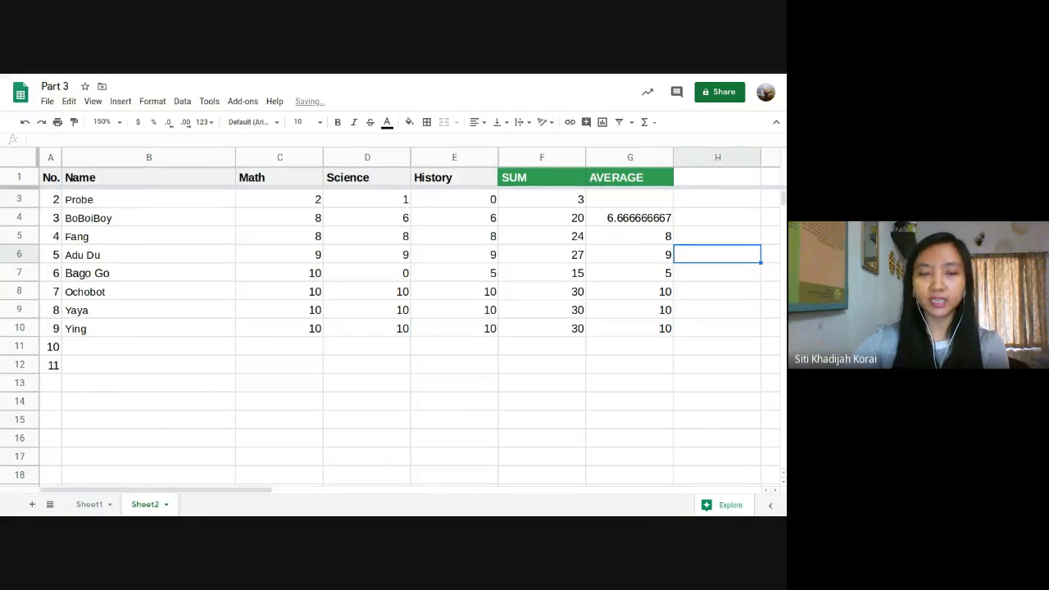
Insert a chart of the Math, Science and History marks by name from B1:E10, and review its suggested chart types and setup options
left_click(210, 271)
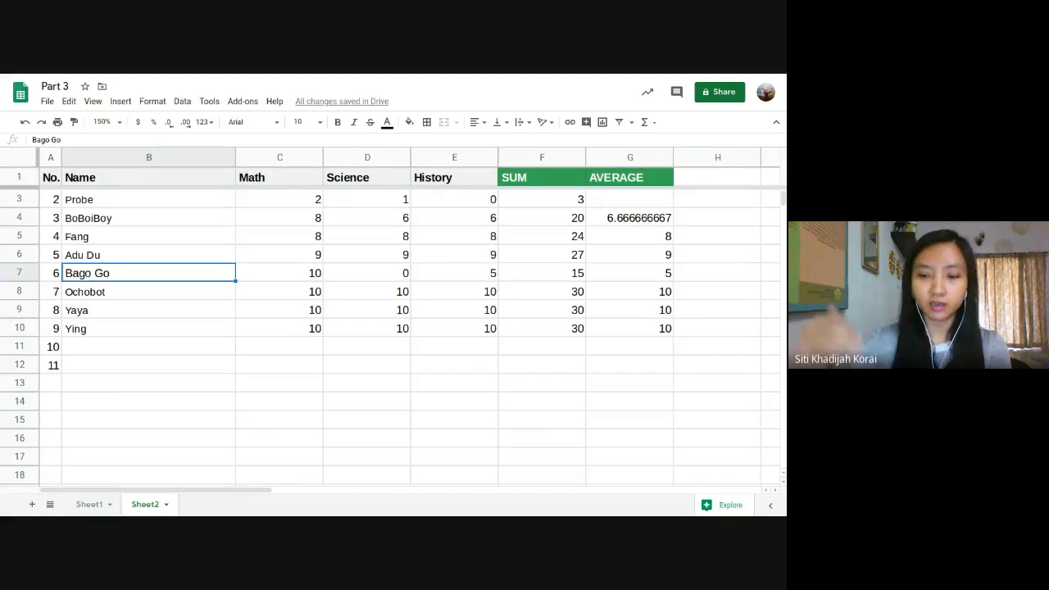
left_click(207, 212)
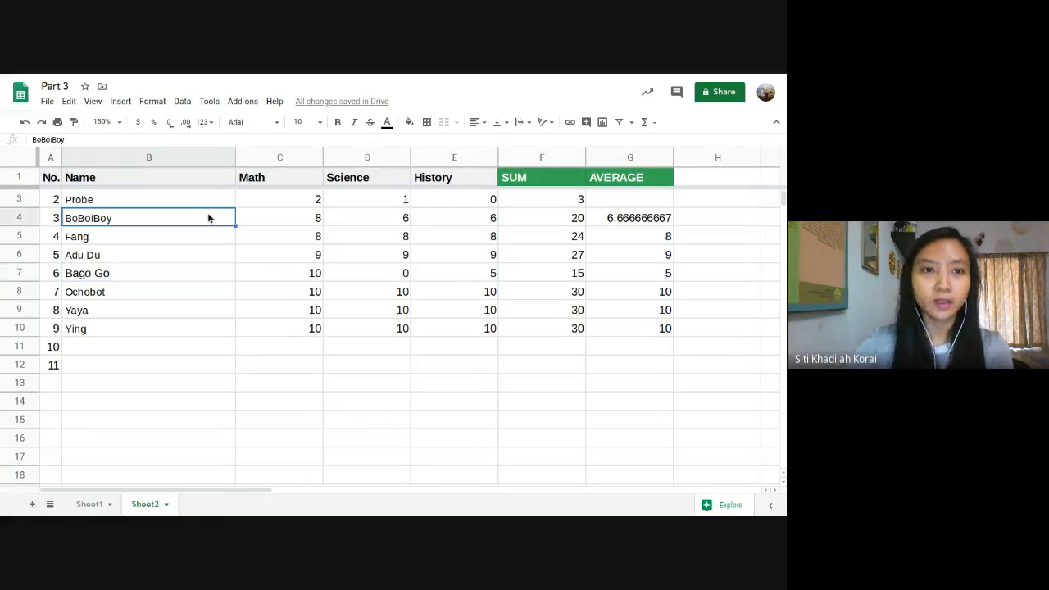
left_click(168, 179)
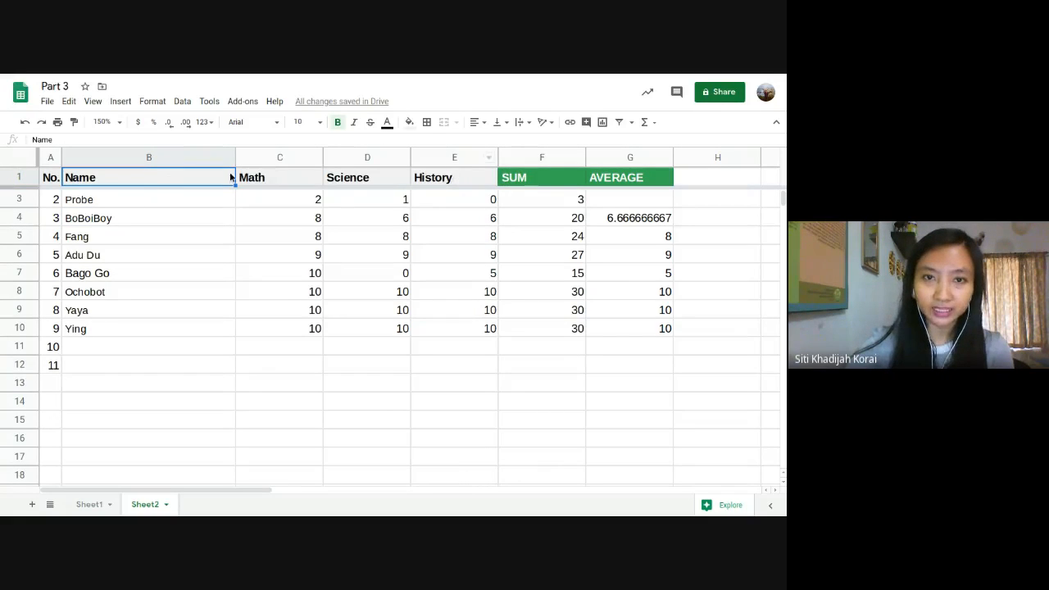
left_click_drag(119, 178, 474, 359)
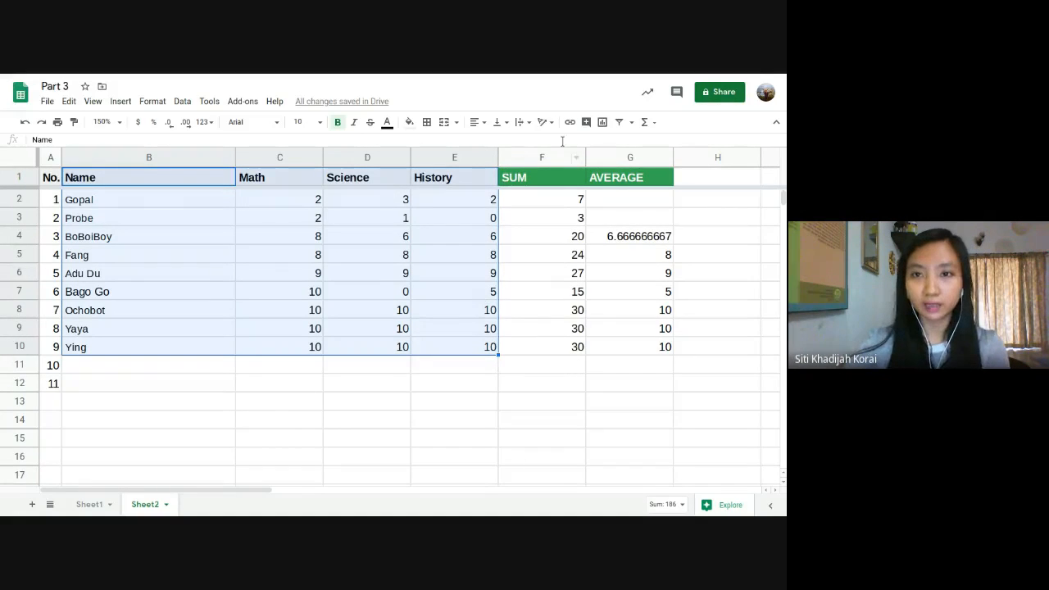
left_click(602, 121)
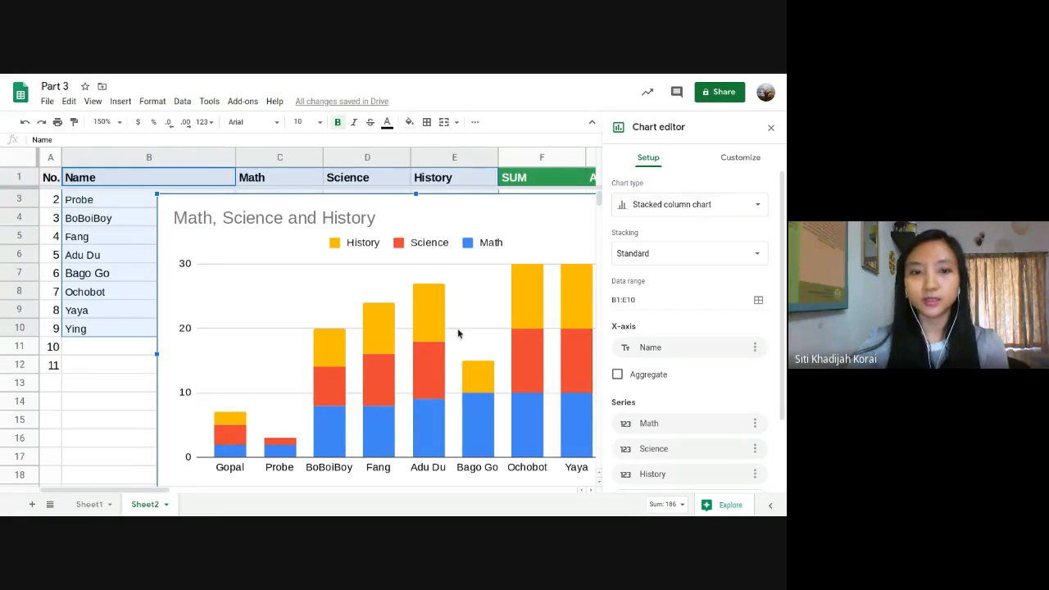
left_click(714, 205)
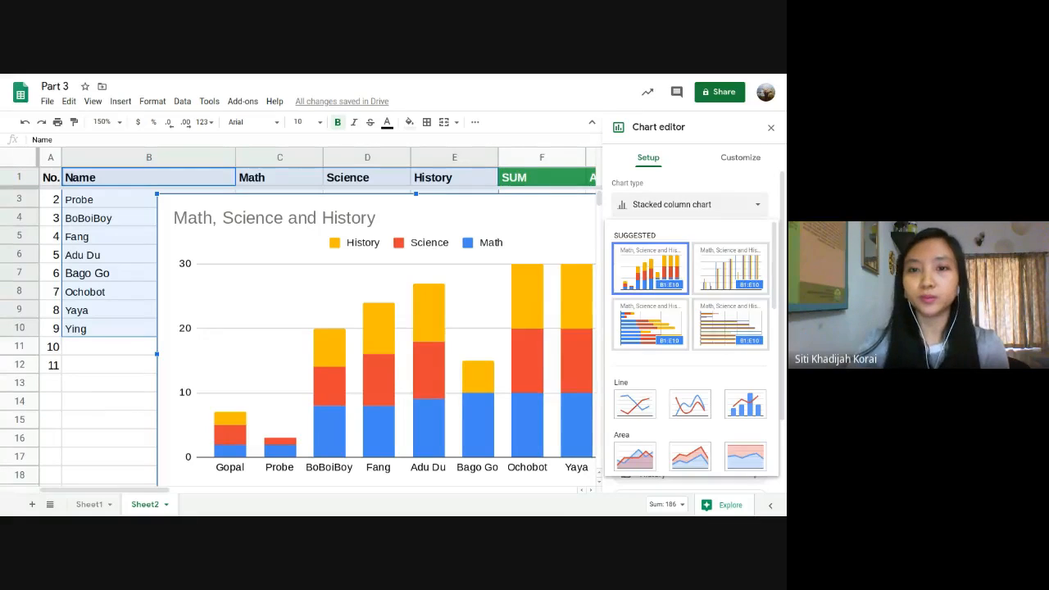
left_click(464, 290)
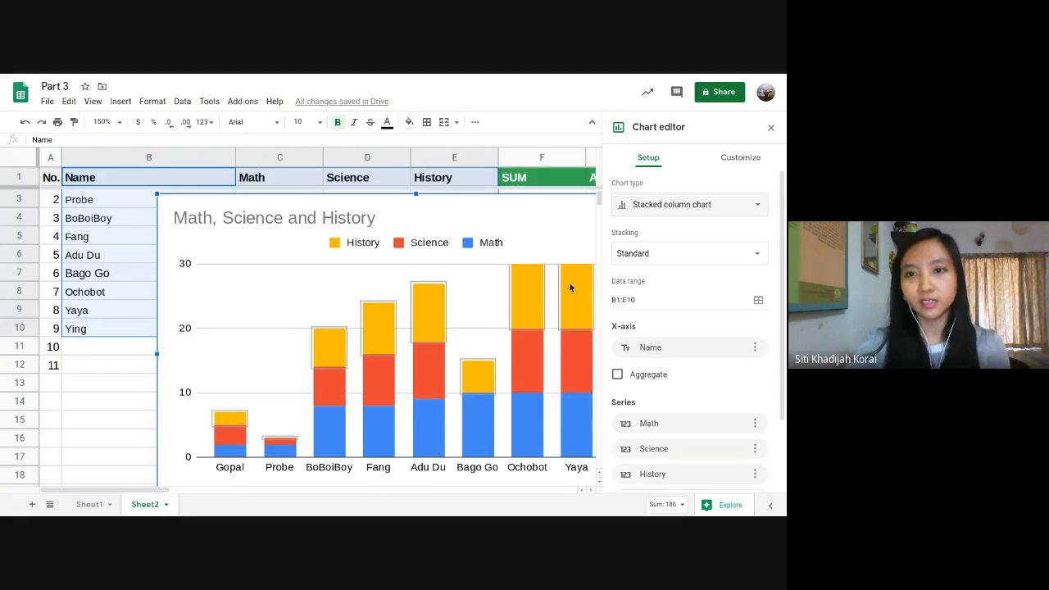
scroll(709, 344, "down", 4)
scroll(708, 344, "up", 4)
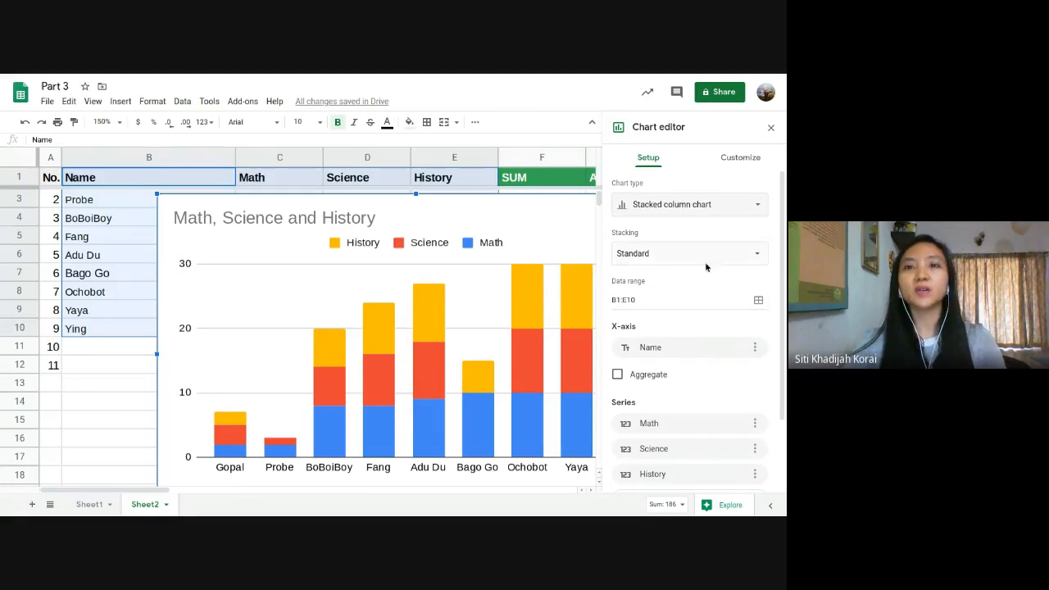
Close the chart editor and delete the Math, Science and History stacked column chart from Sheet2
left_click(770, 129)
left_click(668, 208)
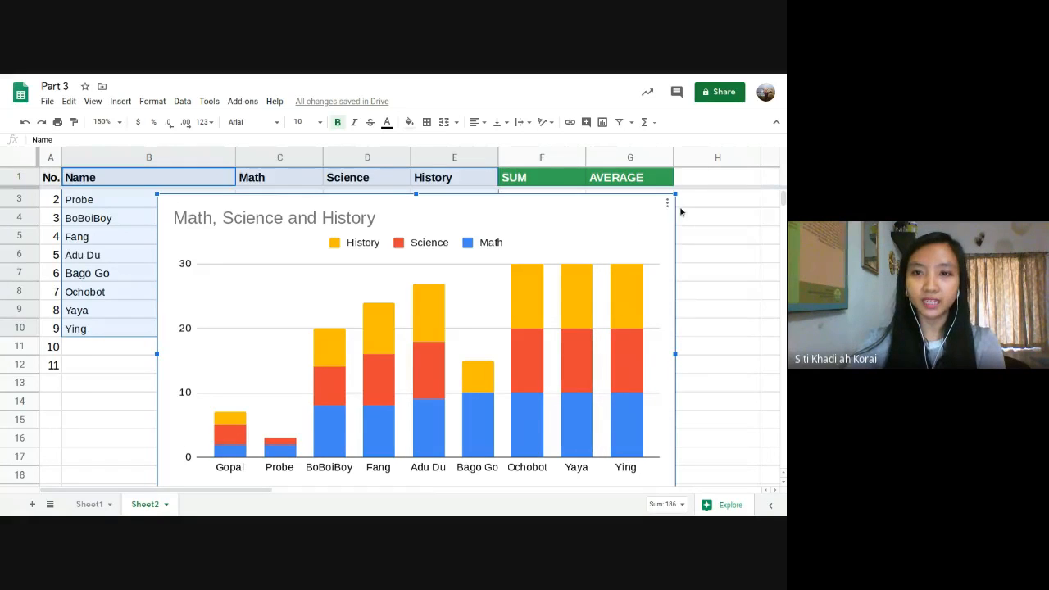
left_click(667, 202)
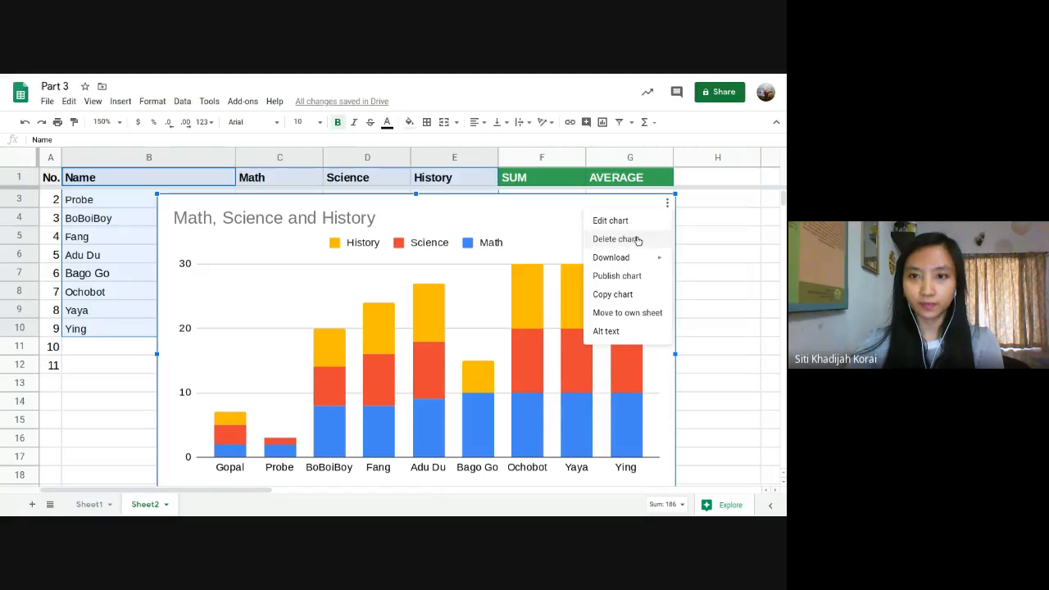
double_click(668, 203)
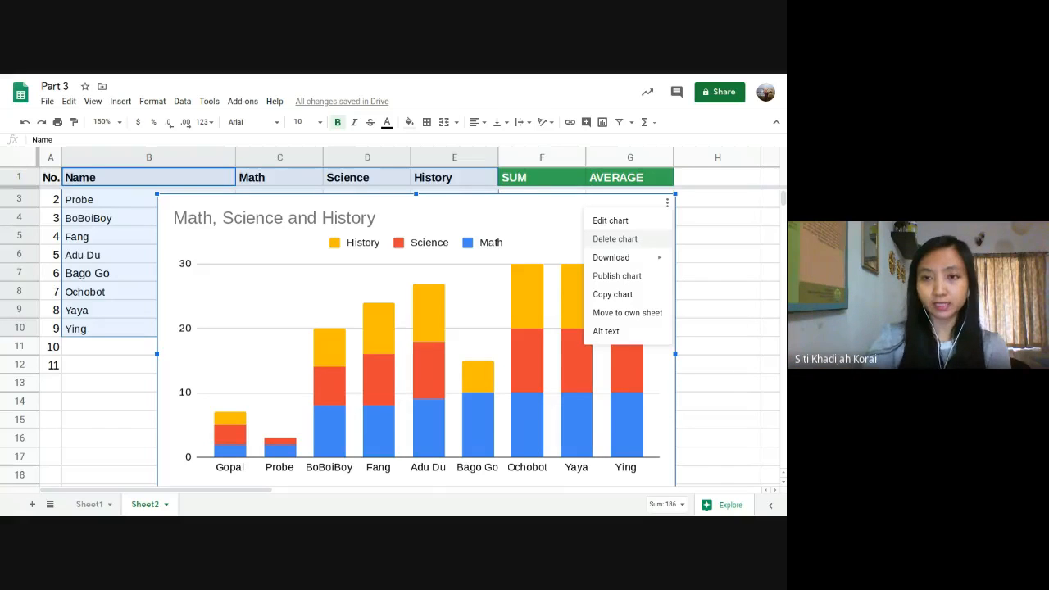
left_click(615, 238)
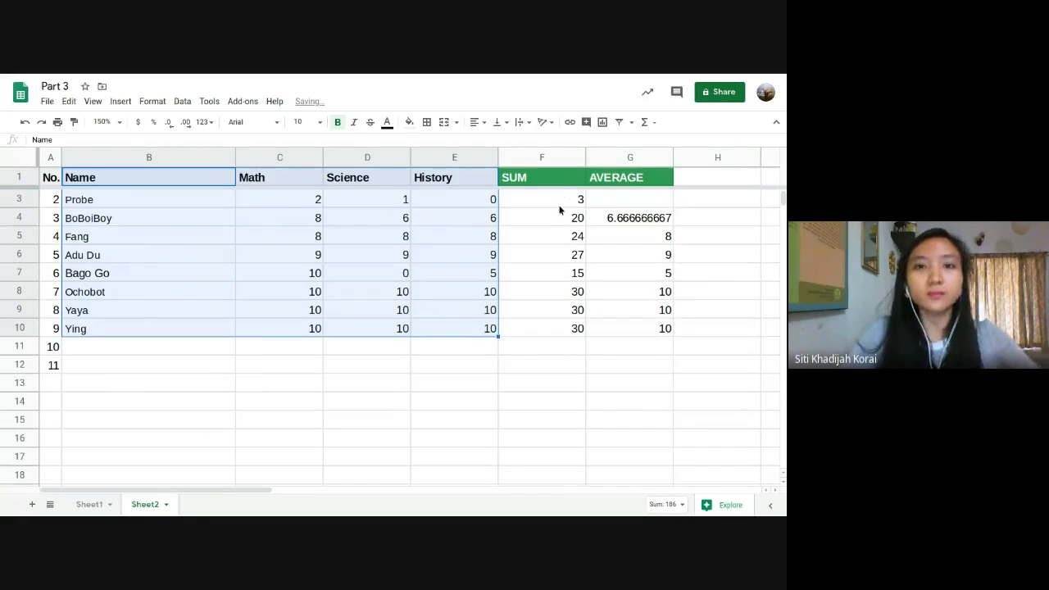
Insert a chart of the SUM totals by name from B1:B10 and F1:F10, and review its suggested chart types
left_click(557, 239)
left_click(534, 185)
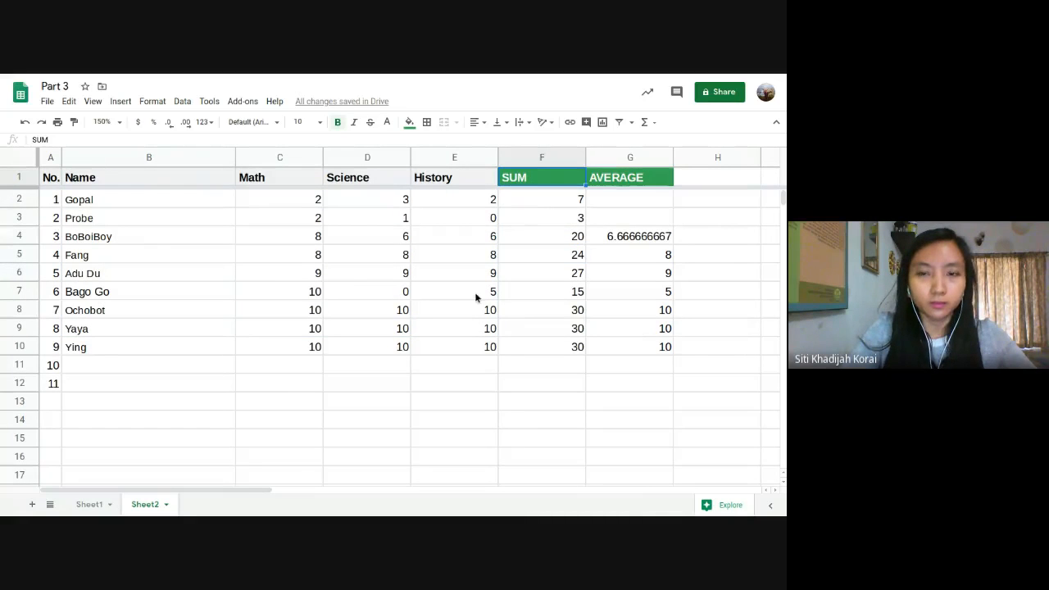
left_click(540, 326)
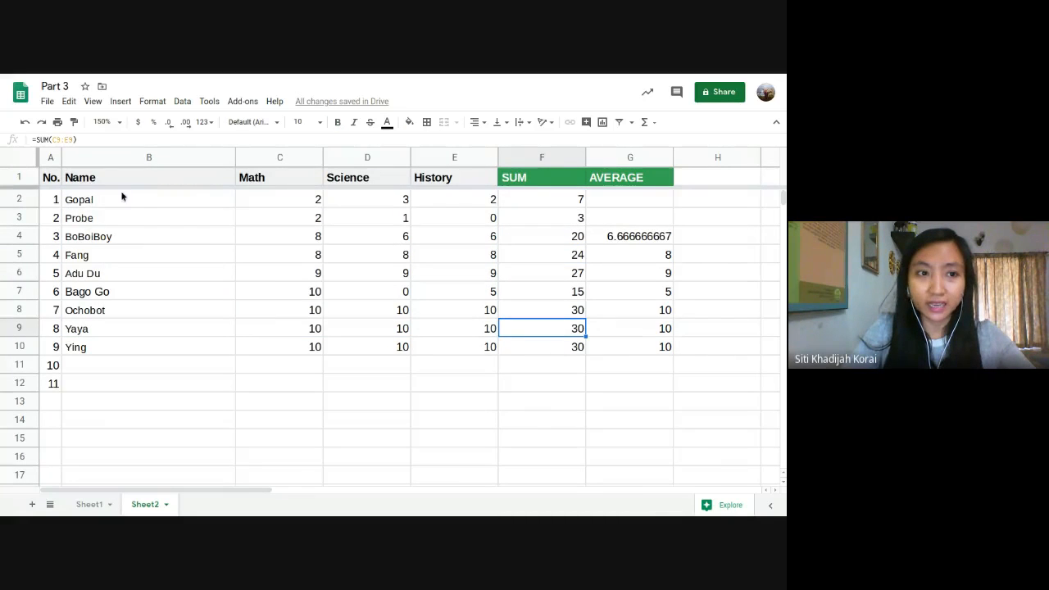
left_click(161, 184)
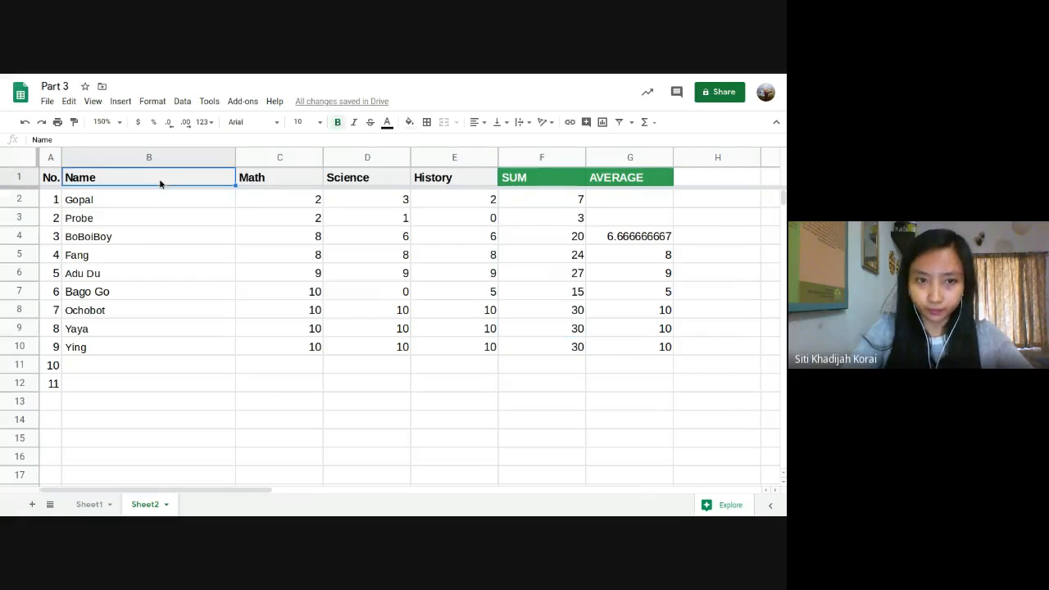
left_click_drag(160, 183, 150, 351)
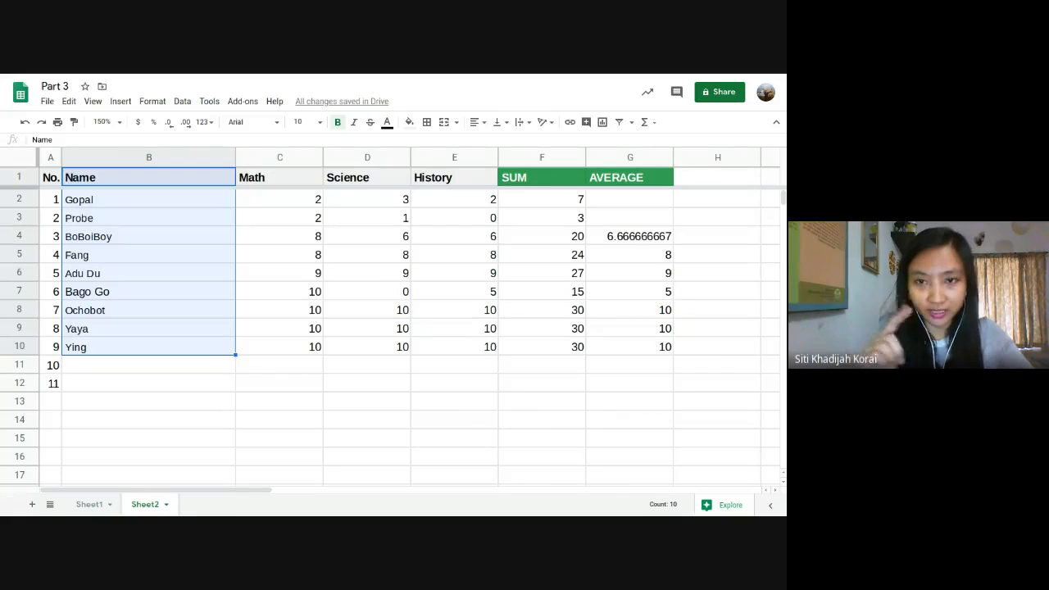
left_click(553, 182, "ctrl")
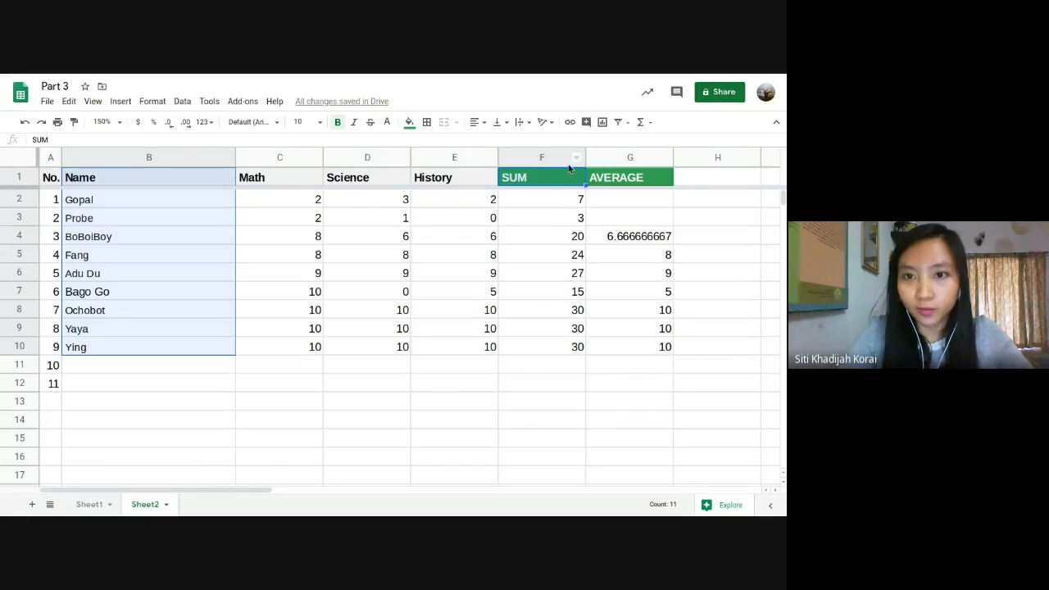
left_click_drag(550, 175, 545, 350)
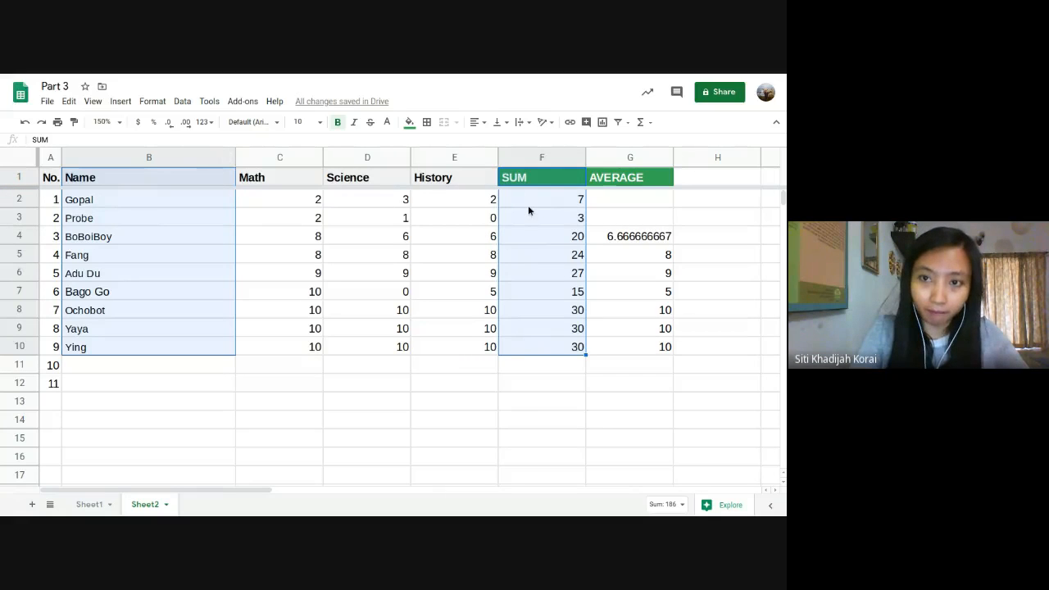
left_click(602, 122)
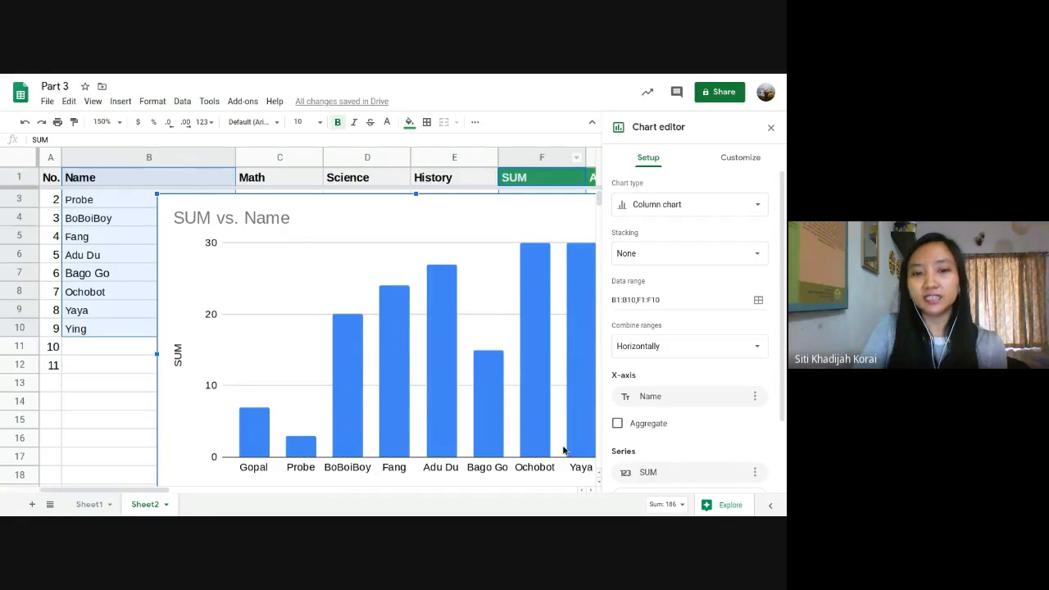
left_click(737, 211)
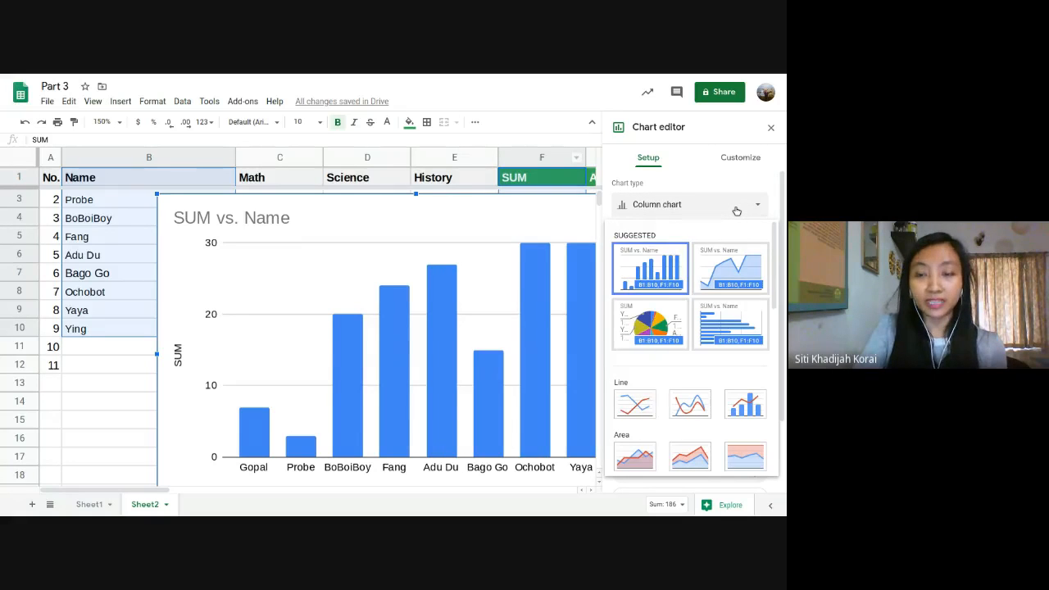
left_click(736, 211)
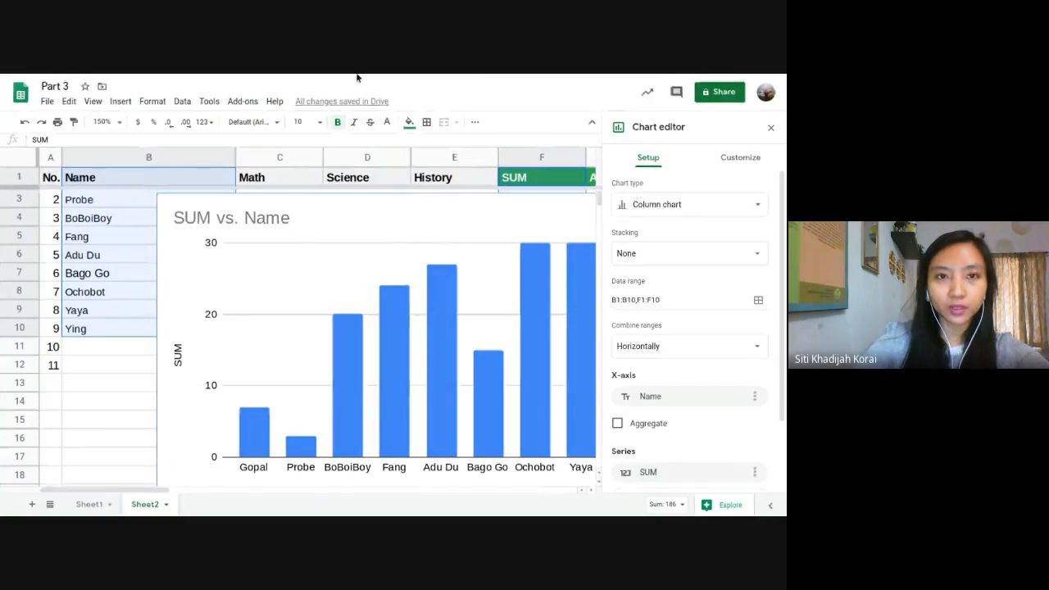
Look through the open Part 1, Part 3 and Part 4 spreadsheets, close the chart editor, and return to the Part 3 marks sheet
left_click(293, 76)
left_click(381, 76)
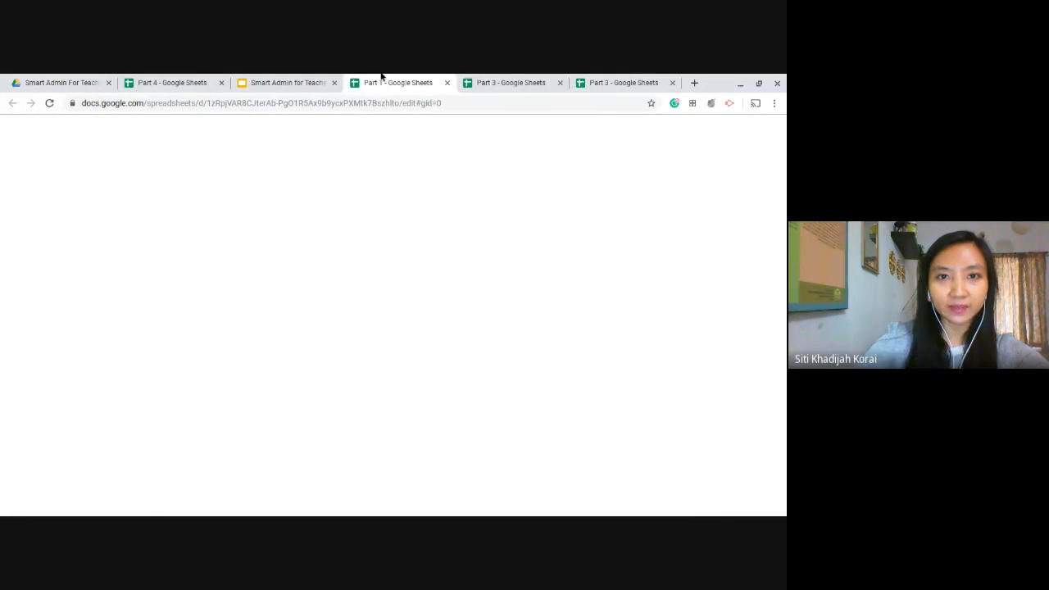
left_click(504, 77)
left_click(622, 81)
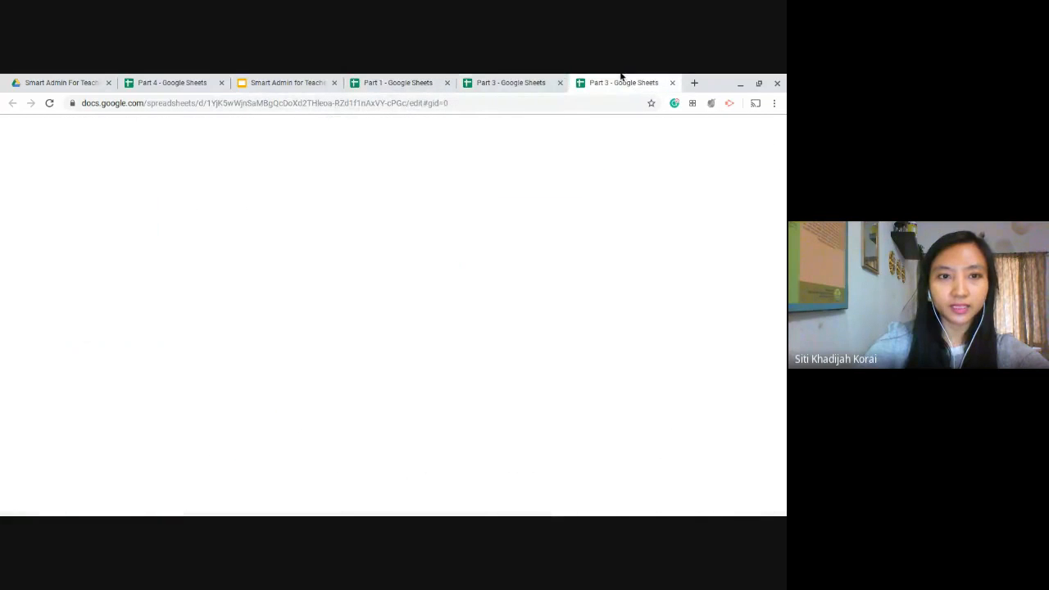
left_click(528, 82)
left_click(770, 127)
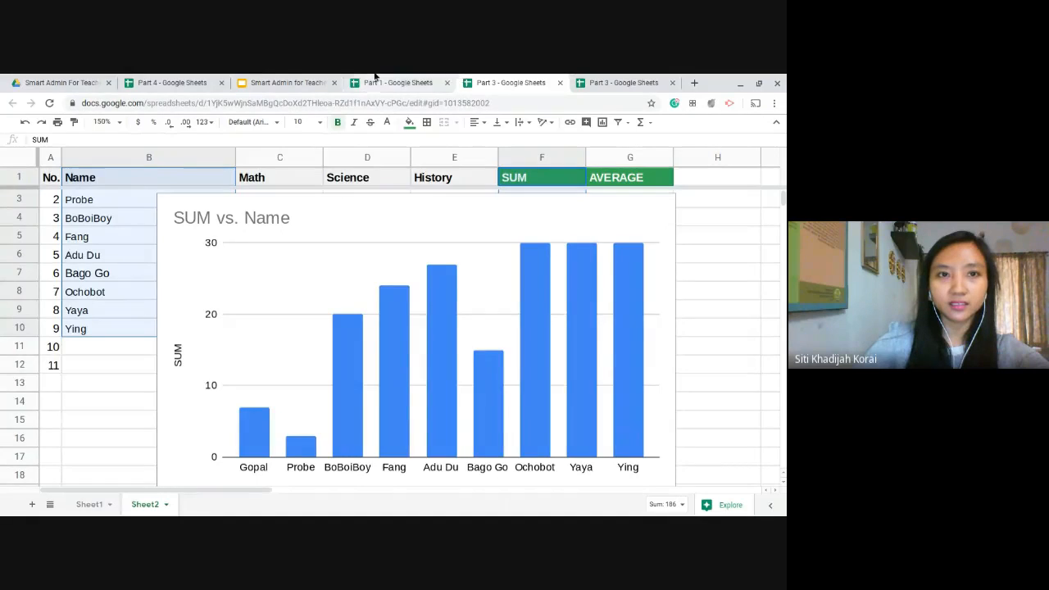
left_click(381, 82)
left_click(619, 82)
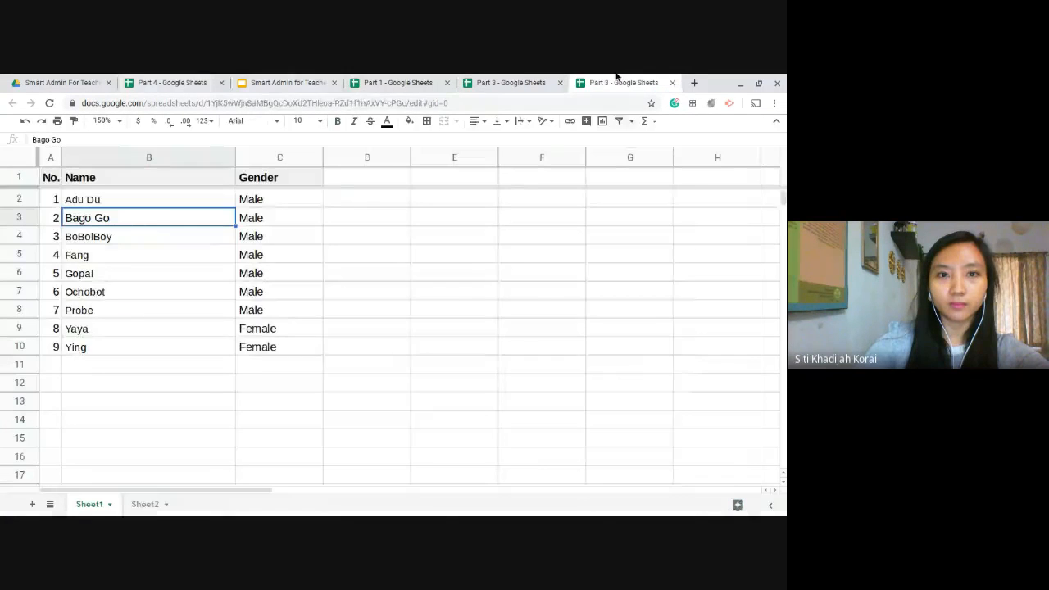
left_click(174, 82)
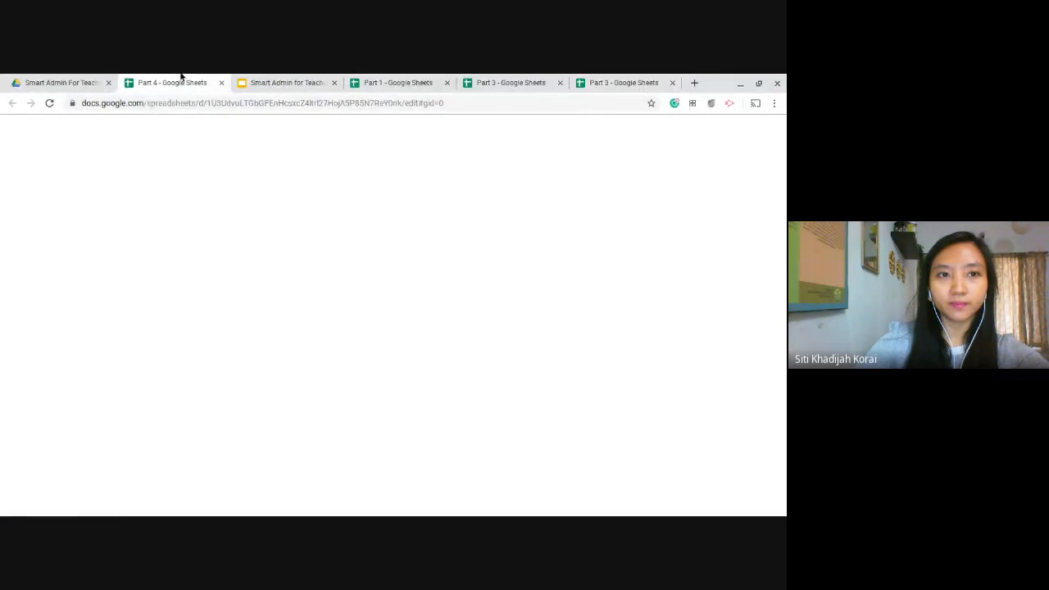
left_click(484, 79)
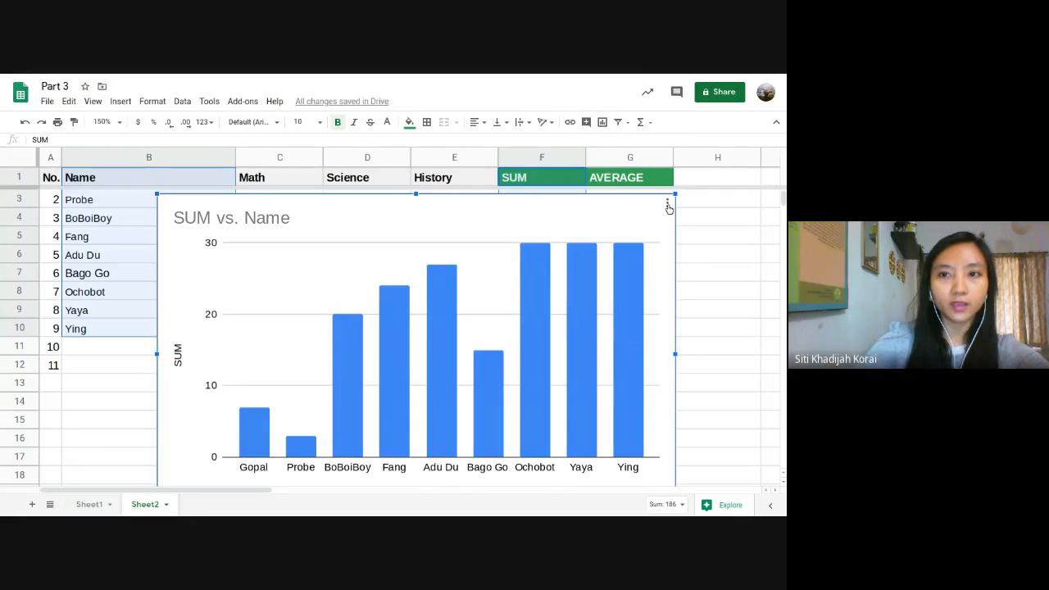
Delete the SUM vs. Name chart from Sheet2
left_click(666, 203)
left_click(645, 239)
left_click(232, 363)
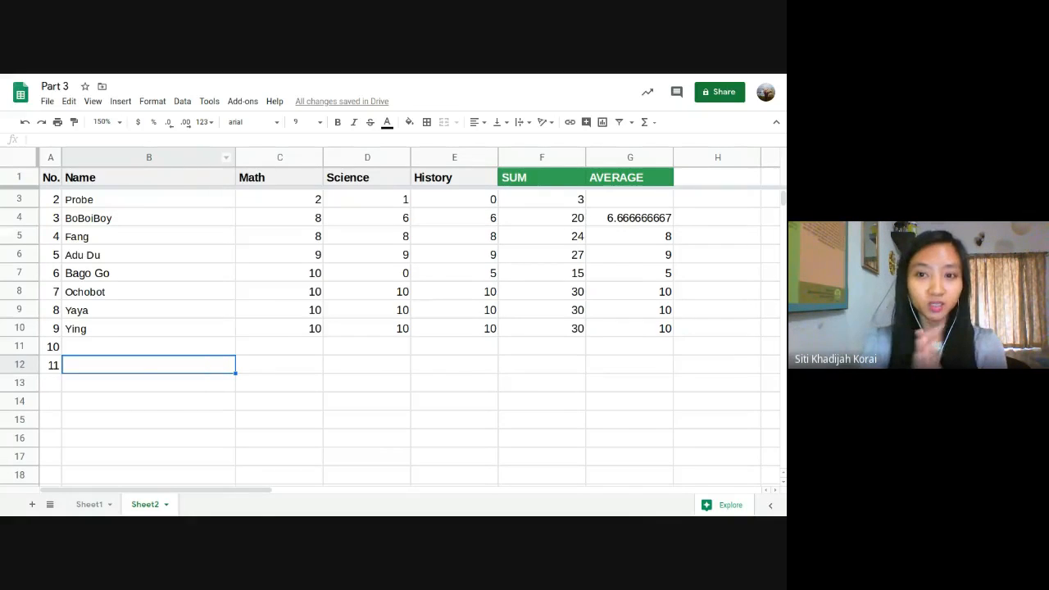
left_click(503, 399)
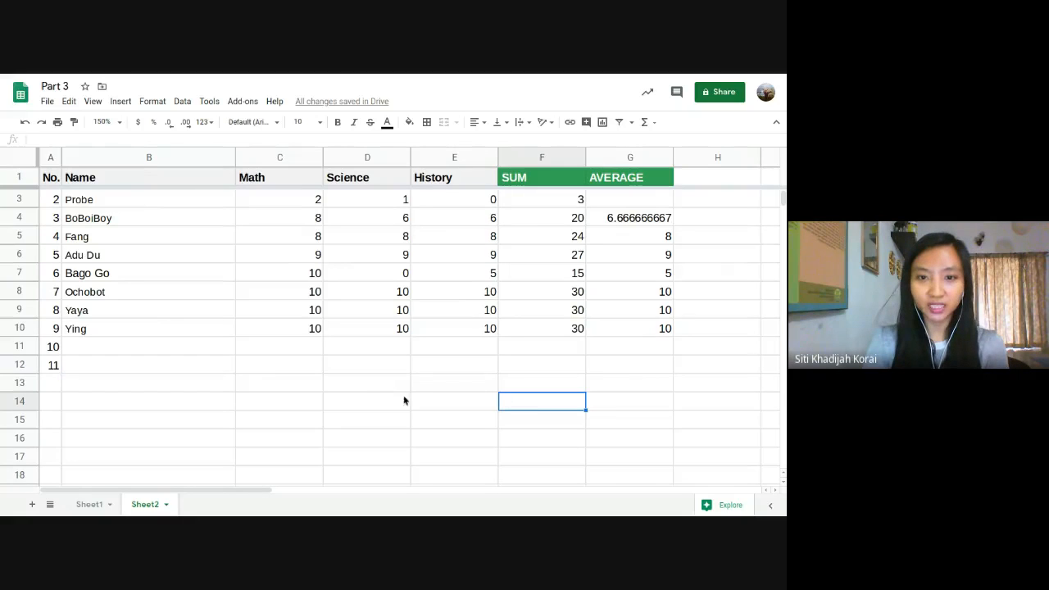
Review the available options for sorting the sheet by column F, without applying one
left_click(209, 101)
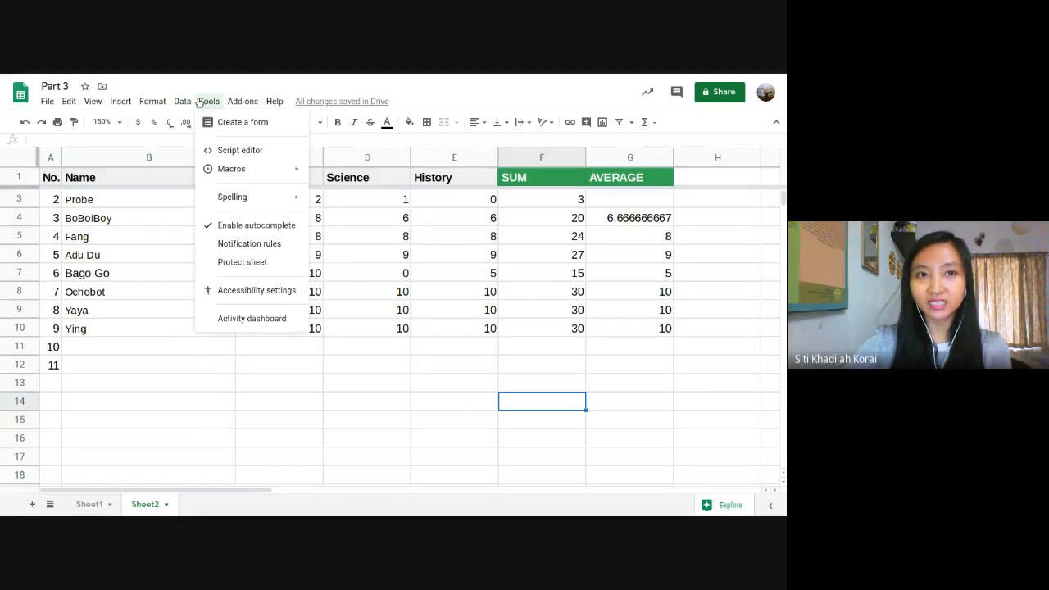
mouse_move(185, 101)
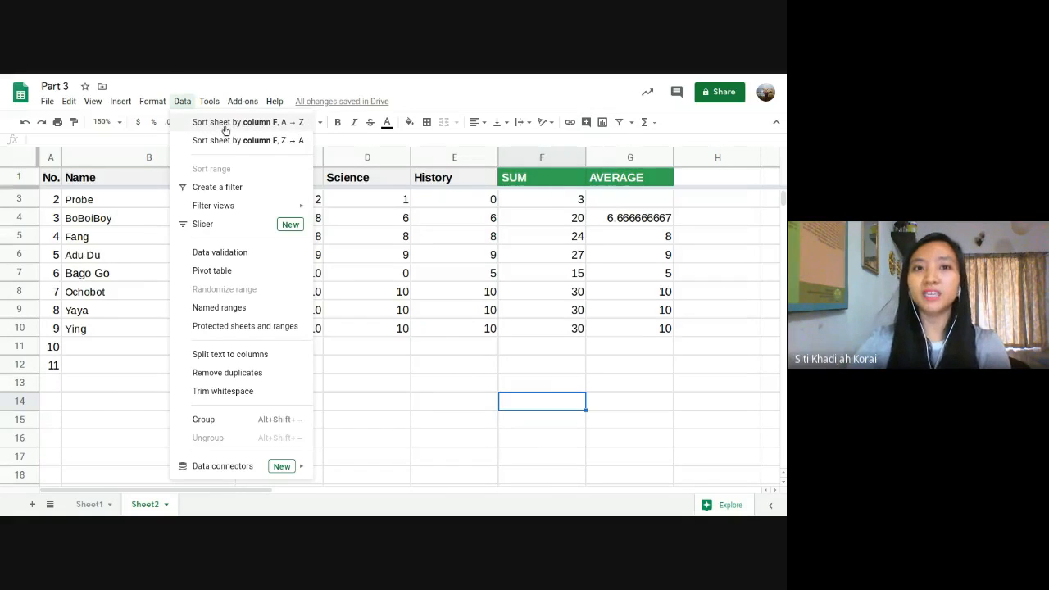
left_click(459, 345)
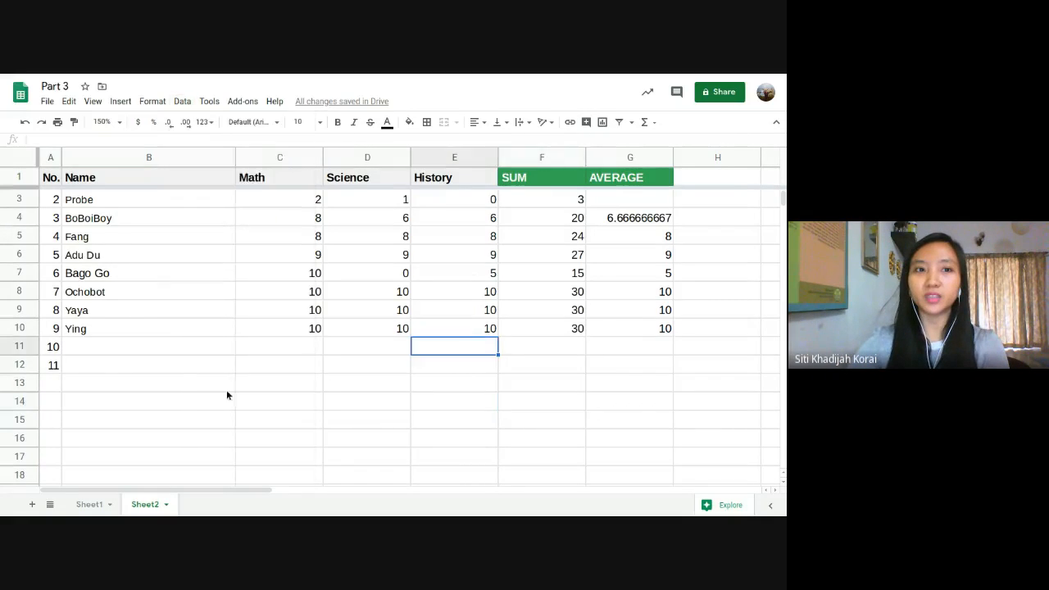
left_click(143, 346)
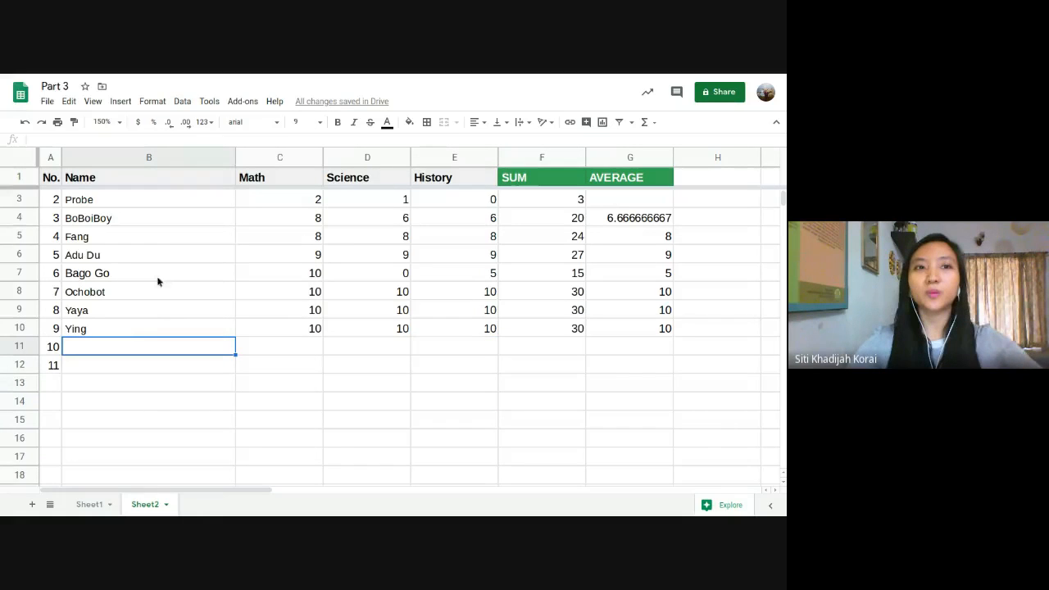
left_click(384, 377)
left_click(147, 400)
left_click(505, 403)
Sort Sheet2 by the Name column (column B) in descending order, Z to A, using a cell in that column
left_click(150, 388)
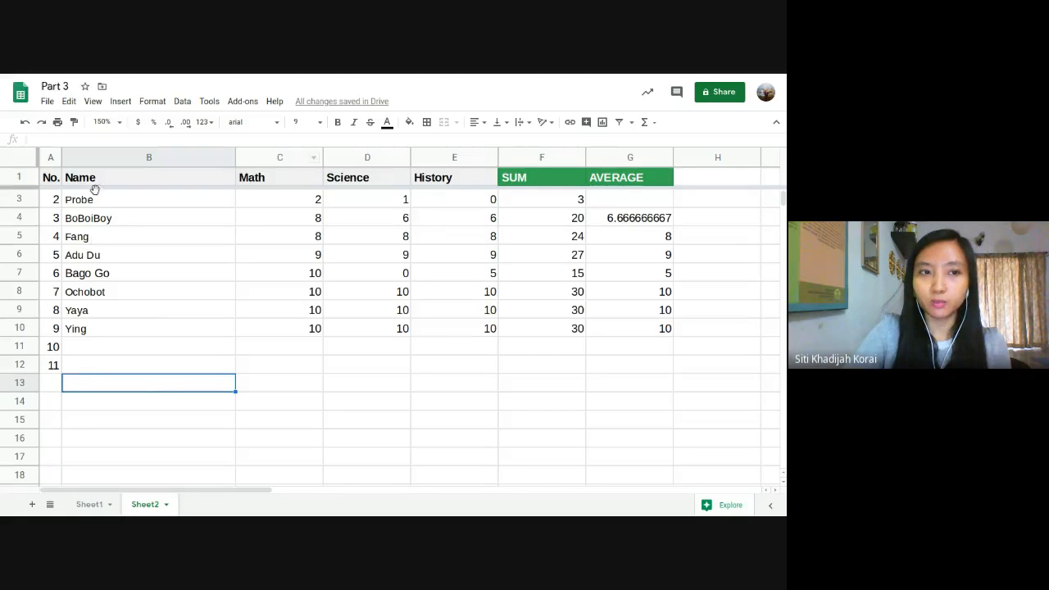
key("Up")
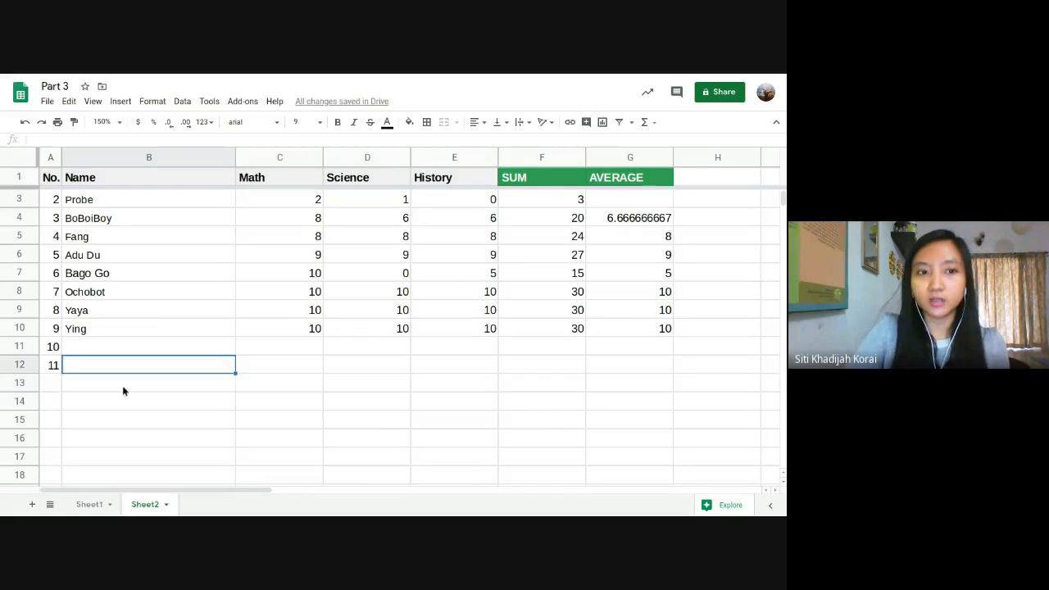
key("Down")
key("Down")
key("Up")
key("Up")
key("Up")
key("Down")
key("Down")
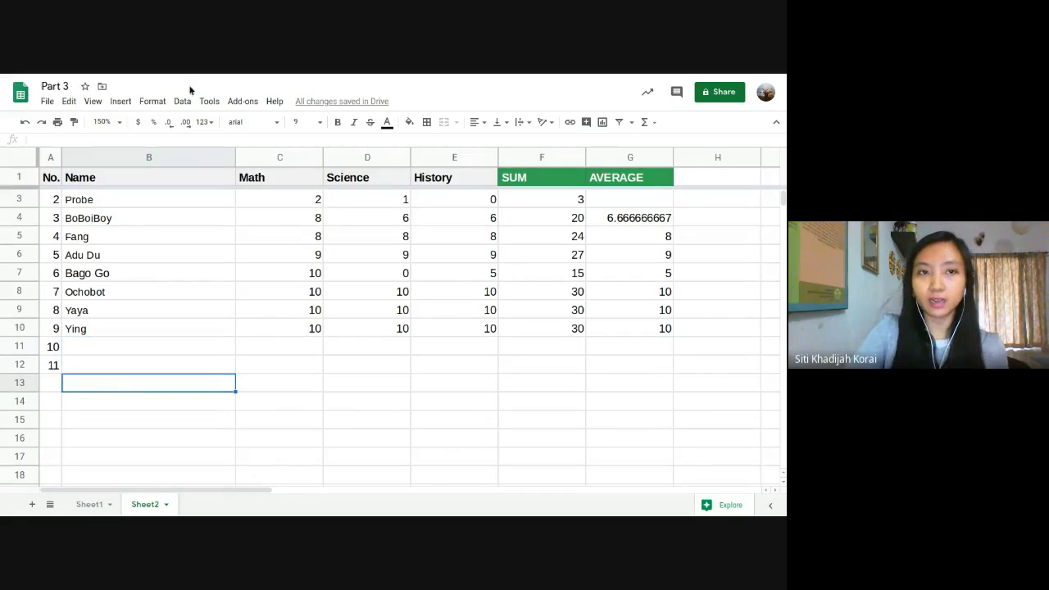
key("Down")
key("Up")
key("Up")
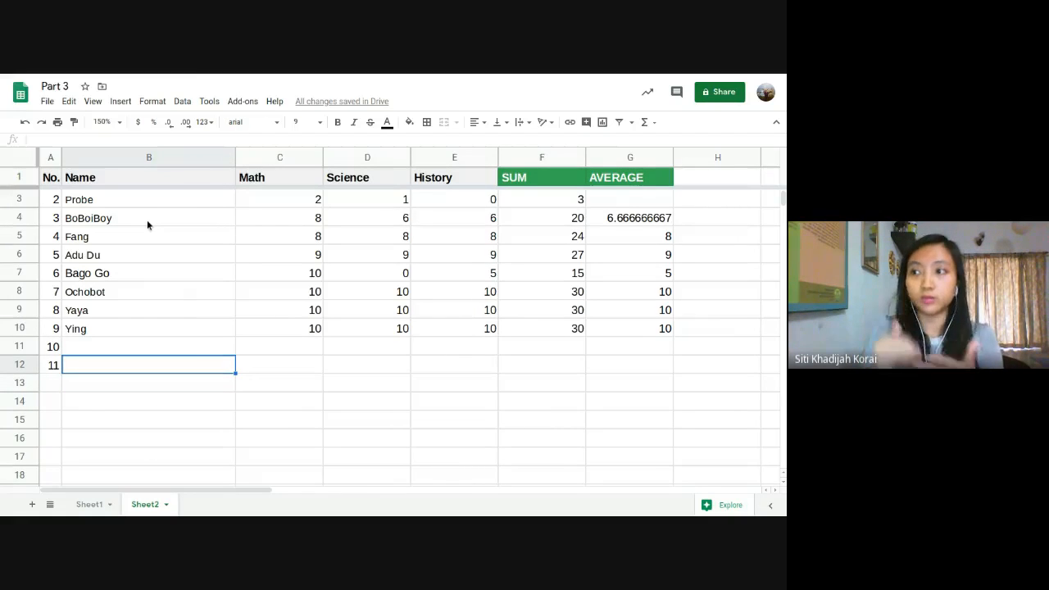
left_click(181, 102)
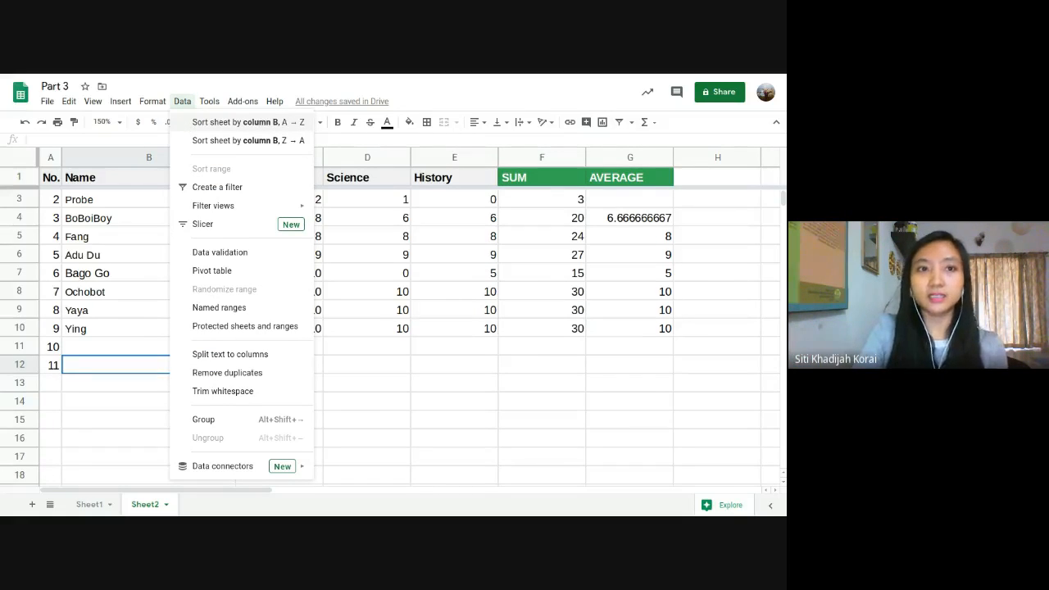
left_click(200, 144)
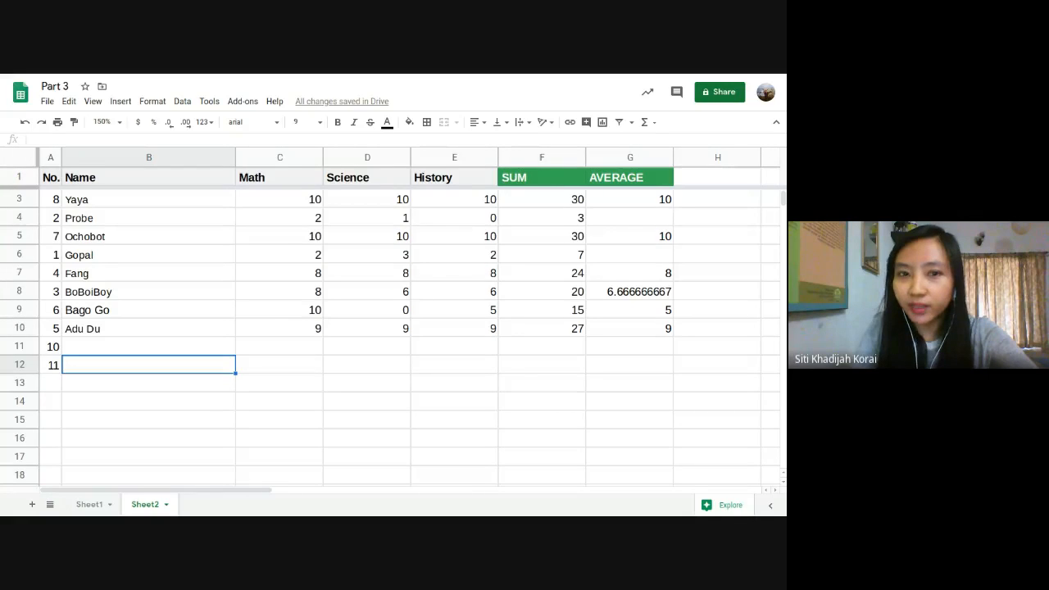
Examine the order of the names in Sheet2 along with their marks, SUM and AVERAGE values
left_click(318, 308)
left_click(718, 202)
key("Down")
key("Down")
key("Down")
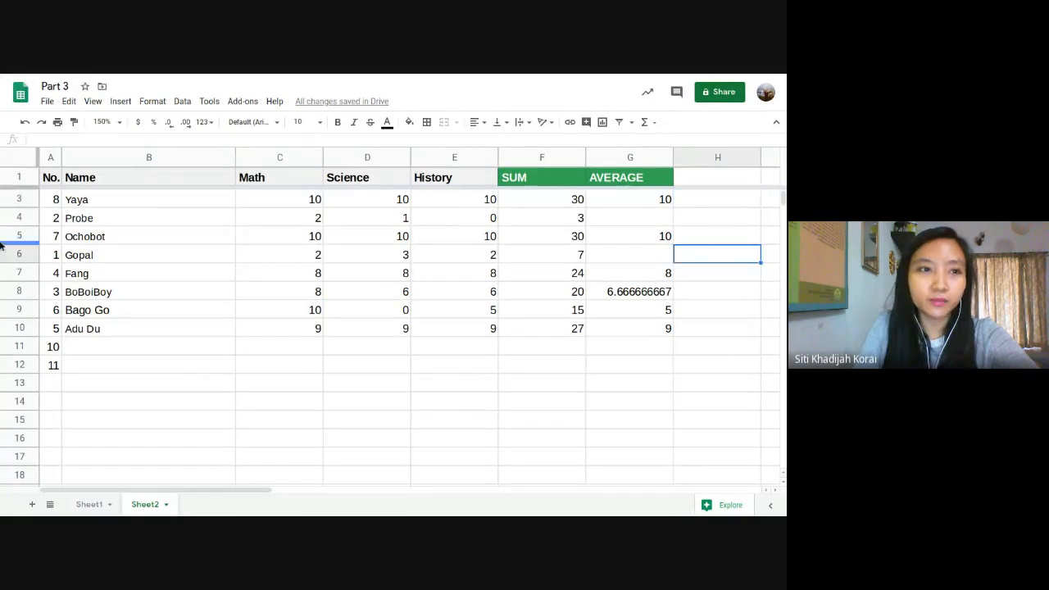
left_click(267, 237)
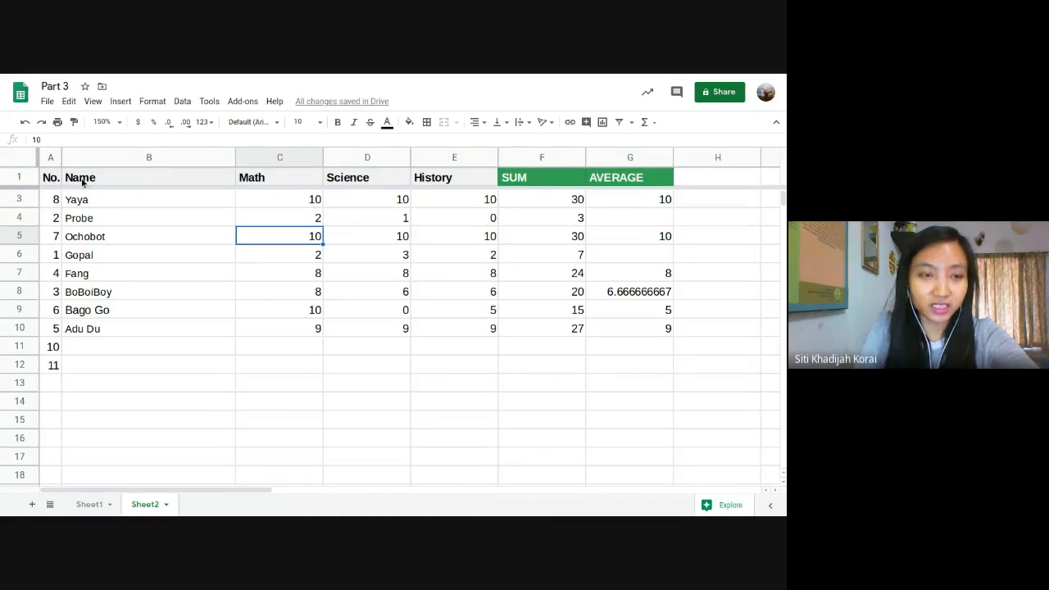
scroll(363, 230, "down", 3)
scroll(401, 217, "up", 4)
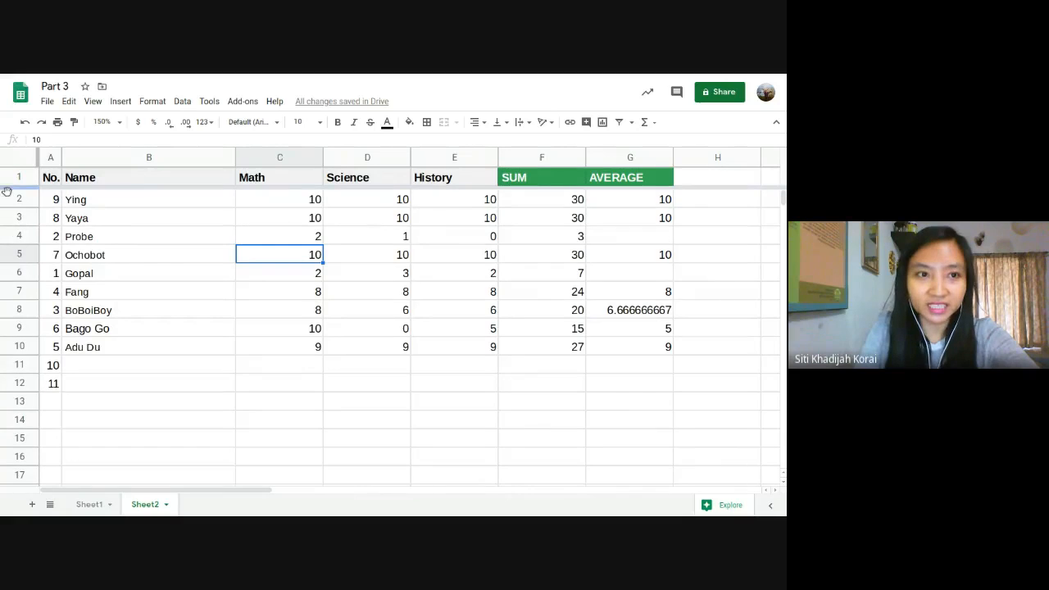
scroll(42, 211, "down", 5)
scroll(120, 219, "up", 5)
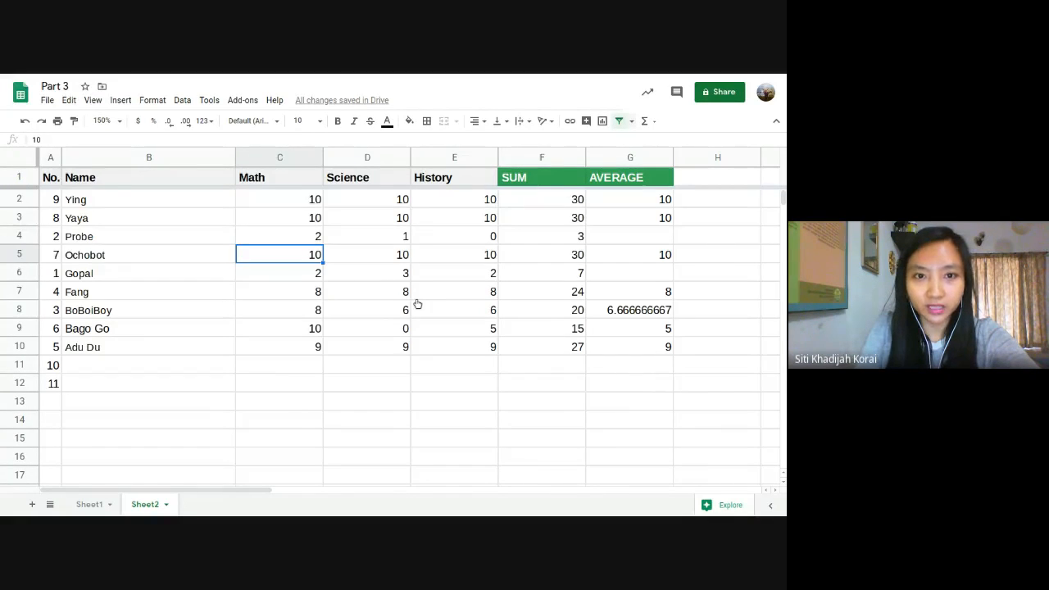
Create a filter over the whole Sheet2 marks table, A1:G12, and turn it off again
left_click(619, 121)
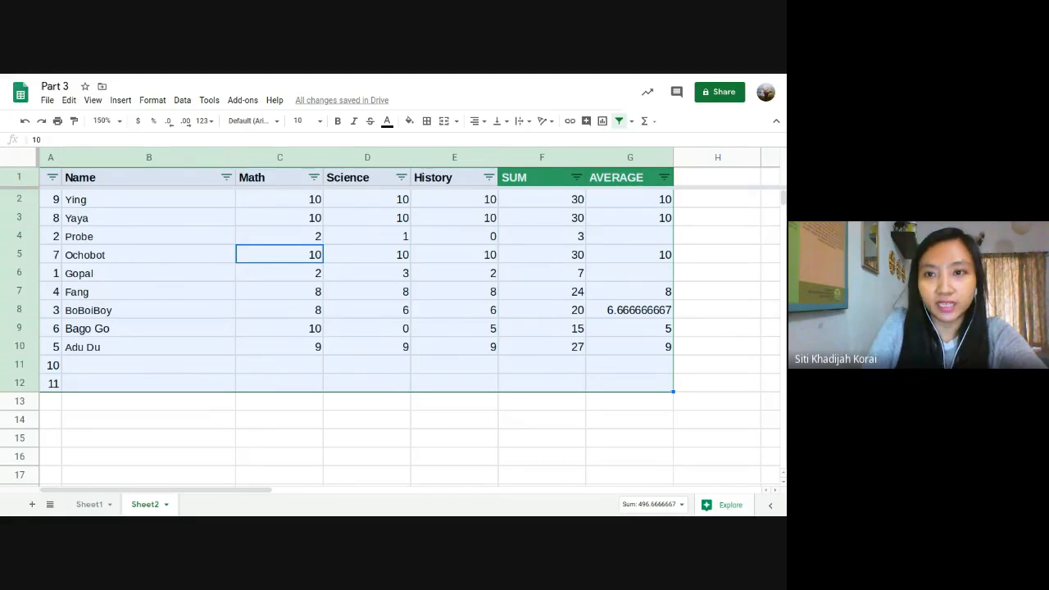
scroll(655, 245, "down", 1)
scroll(650, 278, "up", 1)
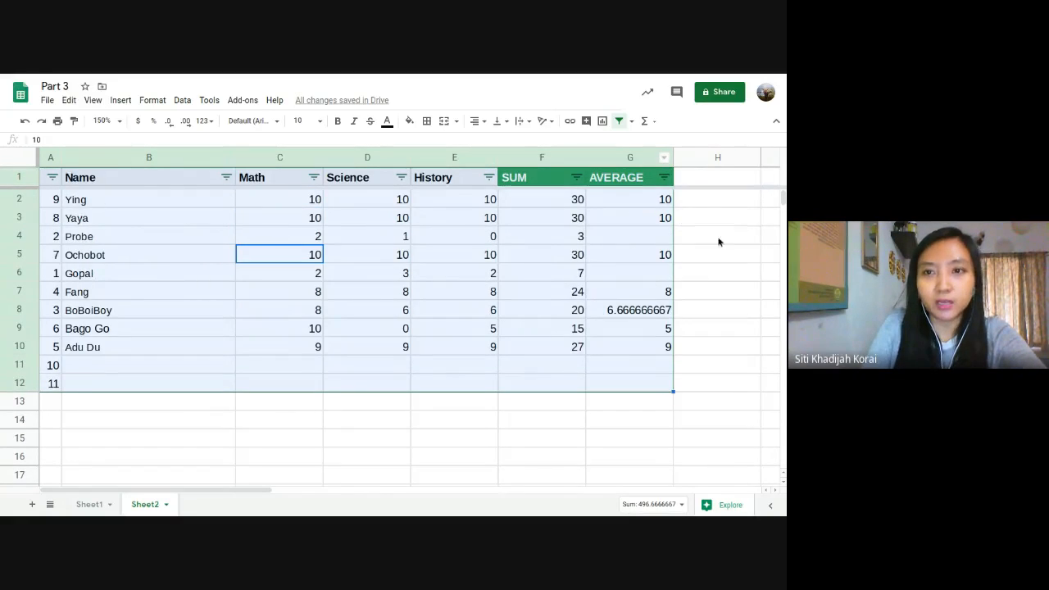
left_click(623, 124)
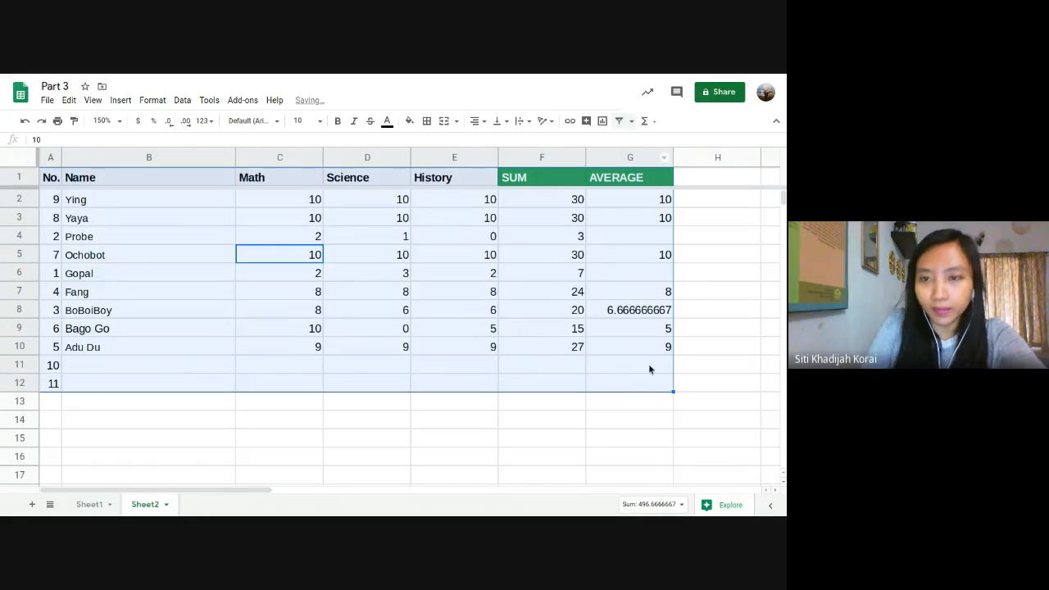
left_click(745, 382)
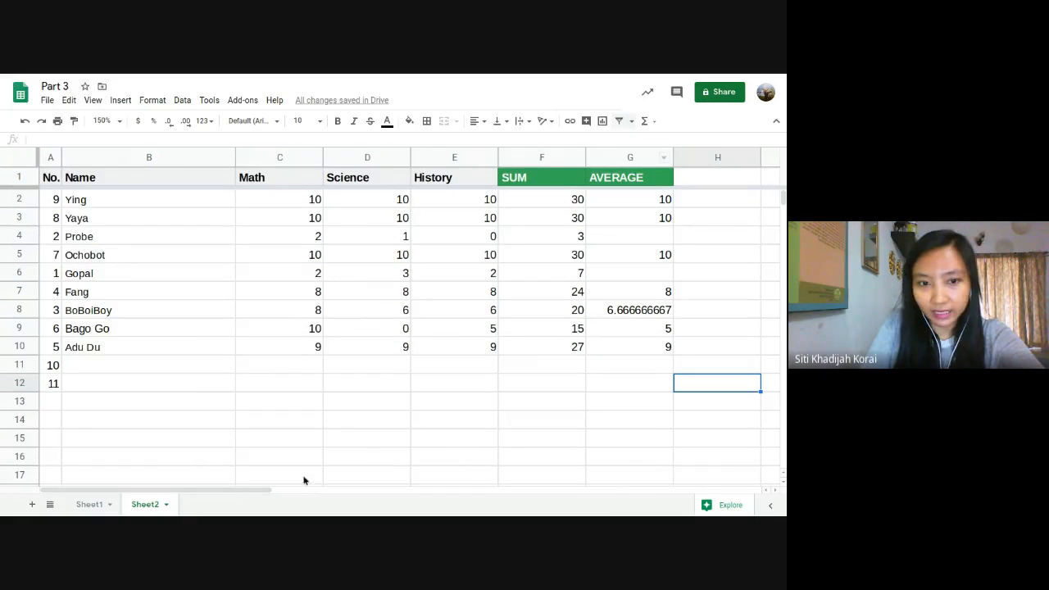
Create a filter on the empty cell H11, outside the marks table in Sheet2
left_click_drag(220, 491, 351, 229)
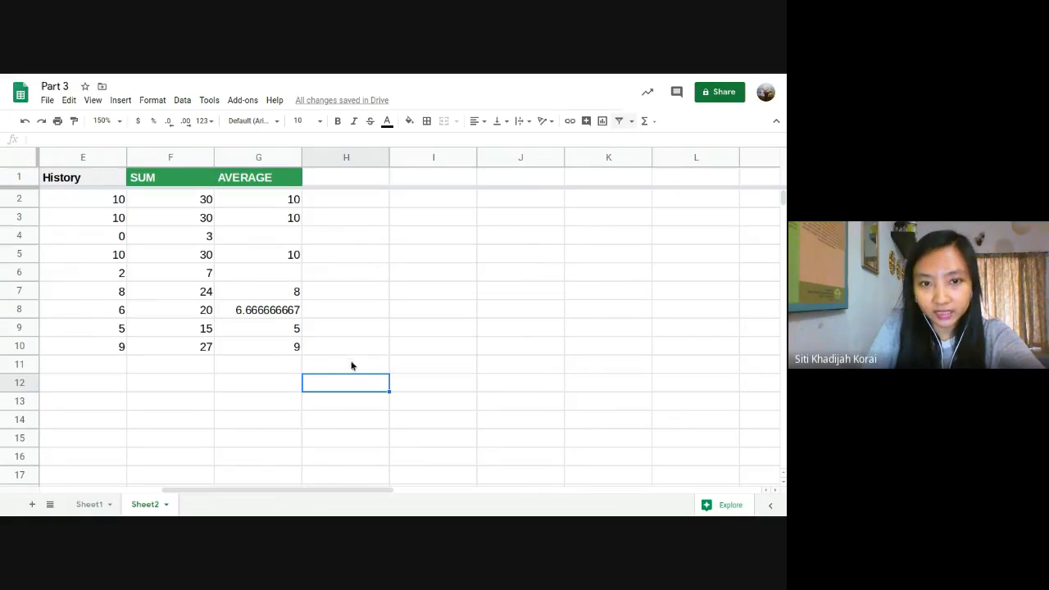
left_click_drag(351, 181, 354, 424)
left_click(460, 347)
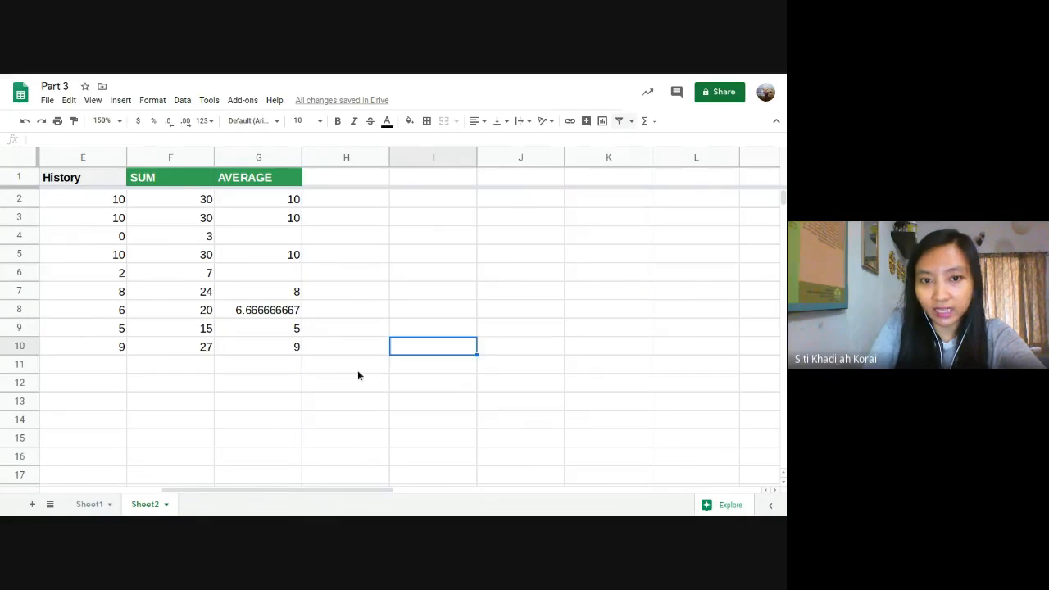
left_click(358, 369)
left_click_drag(434, 348, 363, 374)
left_click(363, 375)
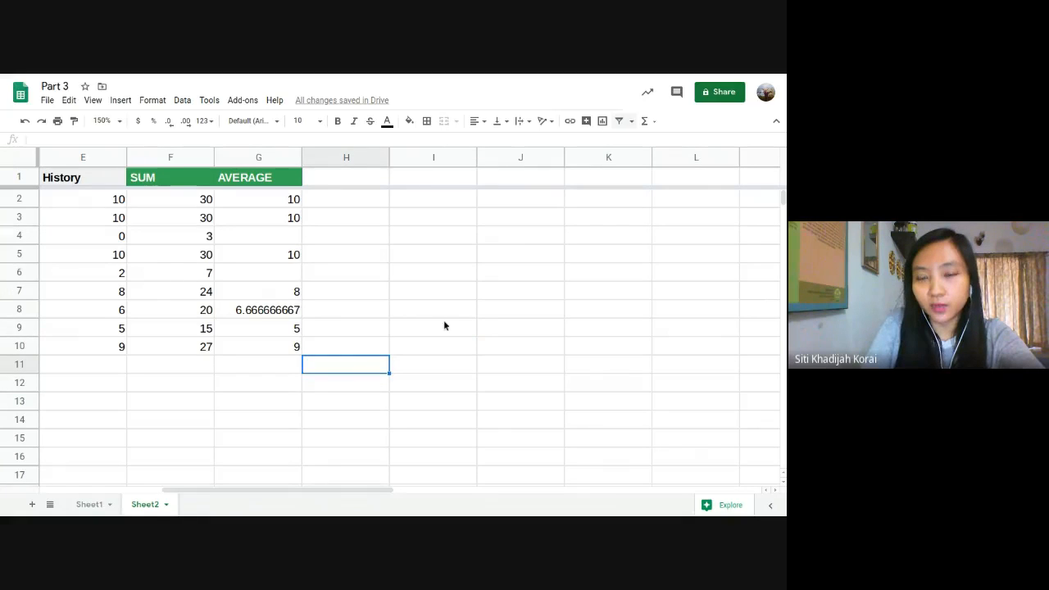
left_click(443, 344)
left_click(358, 370)
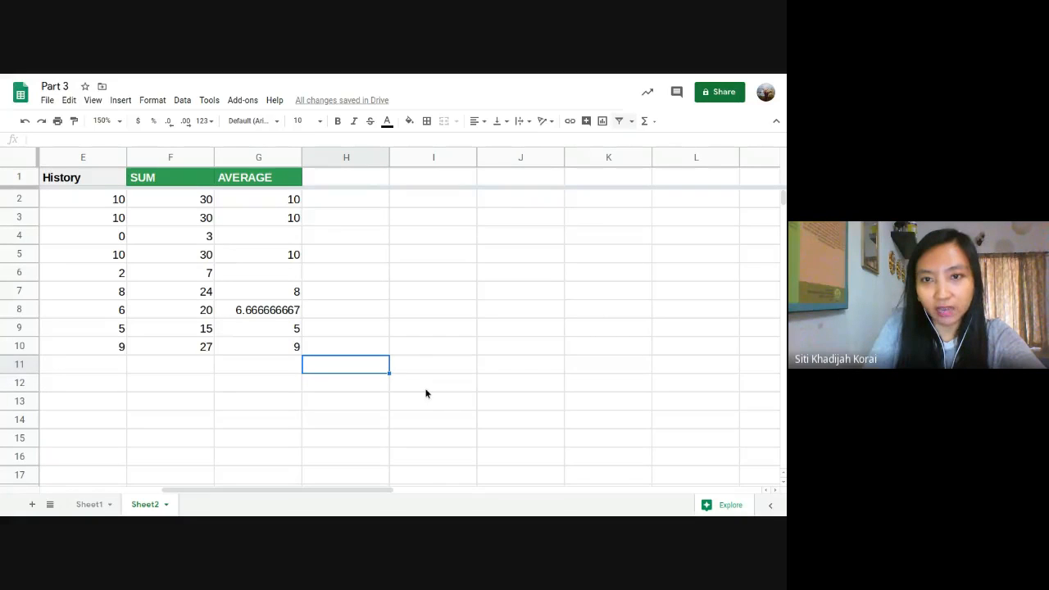
left_click(620, 121)
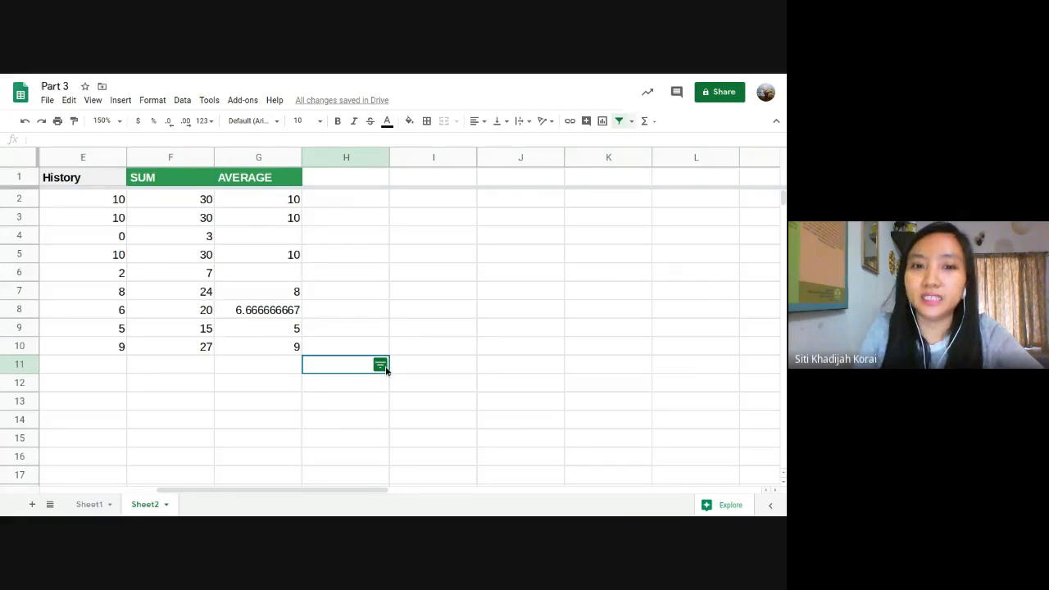
Review the sort and filter options offered by the filter in cell H11, without applying any
left_click(386, 369)
left_click(380, 368)
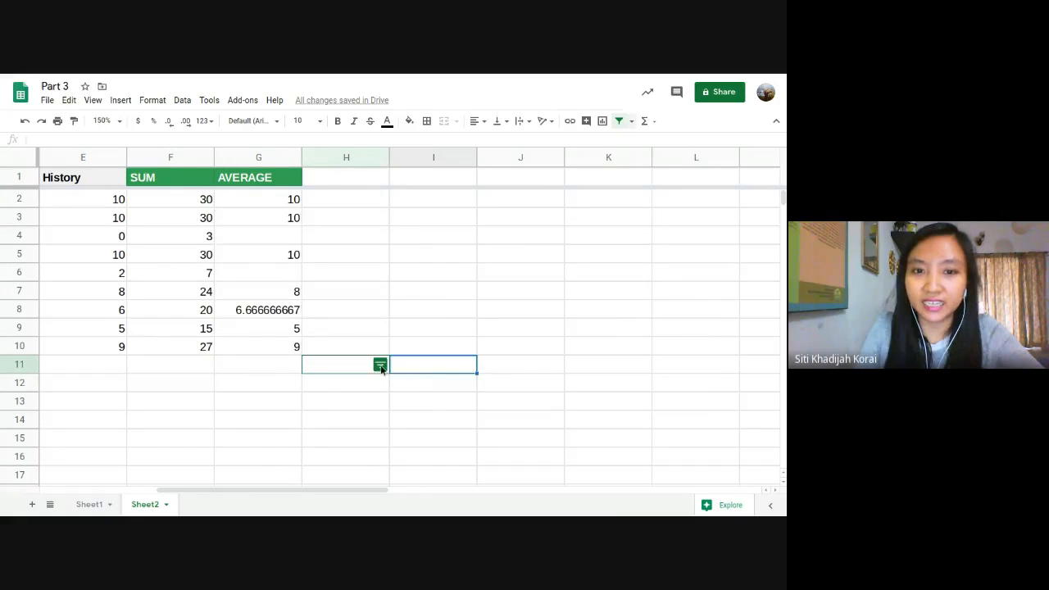
left_click(380, 368)
left_click(428, 383)
left_click(383, 368)
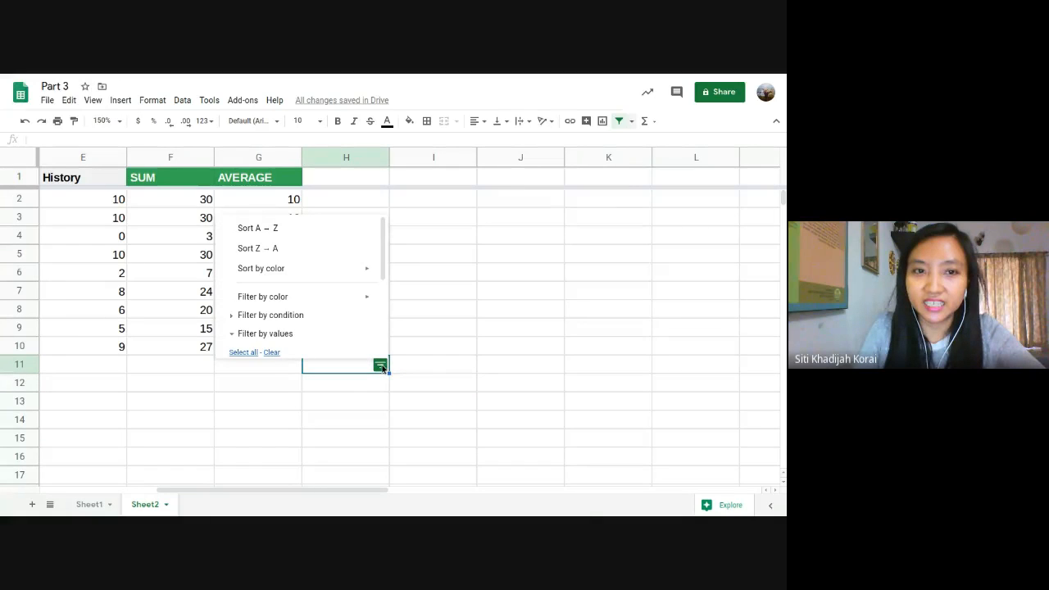
left_click(381, 368)
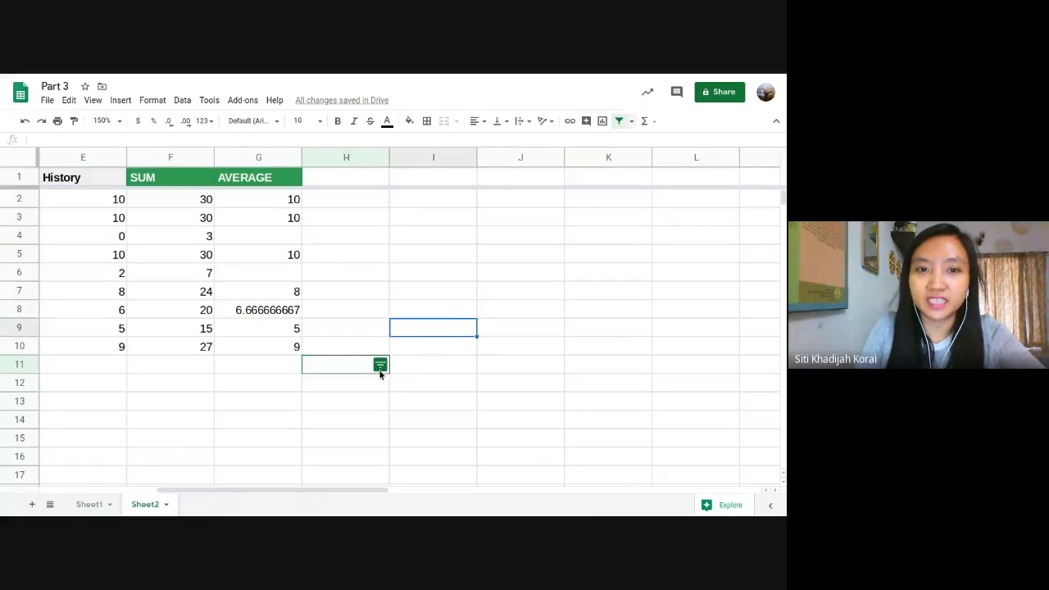
left_click(380, 365)
left_click(438, 372)
left_click(381, 392)
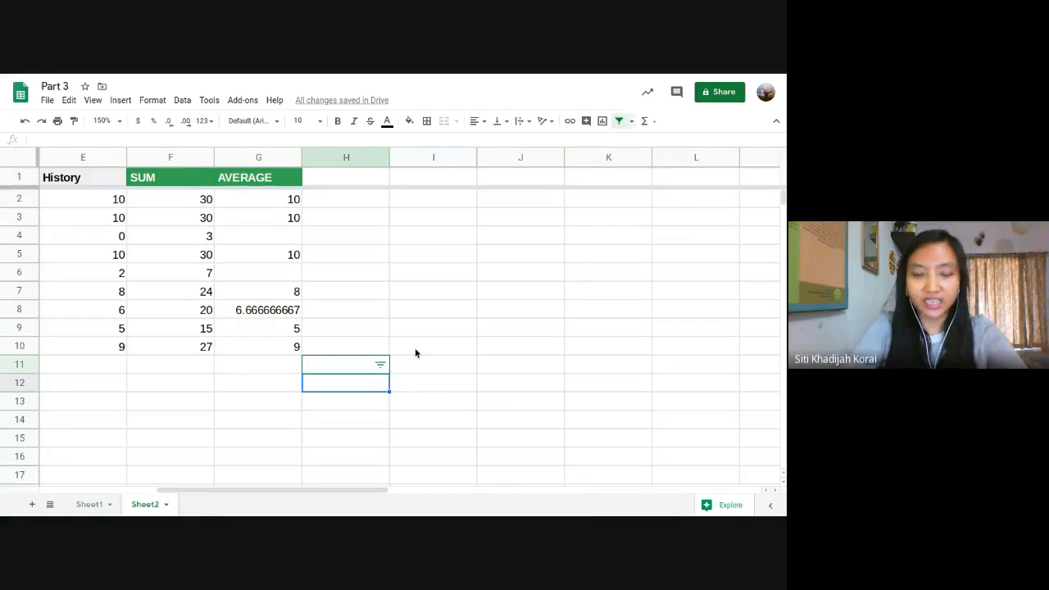
Enter the sample values j, d, a, d and c in cells H12 to H16 below the H11 filter
type("j")
key("Return")
type("d")
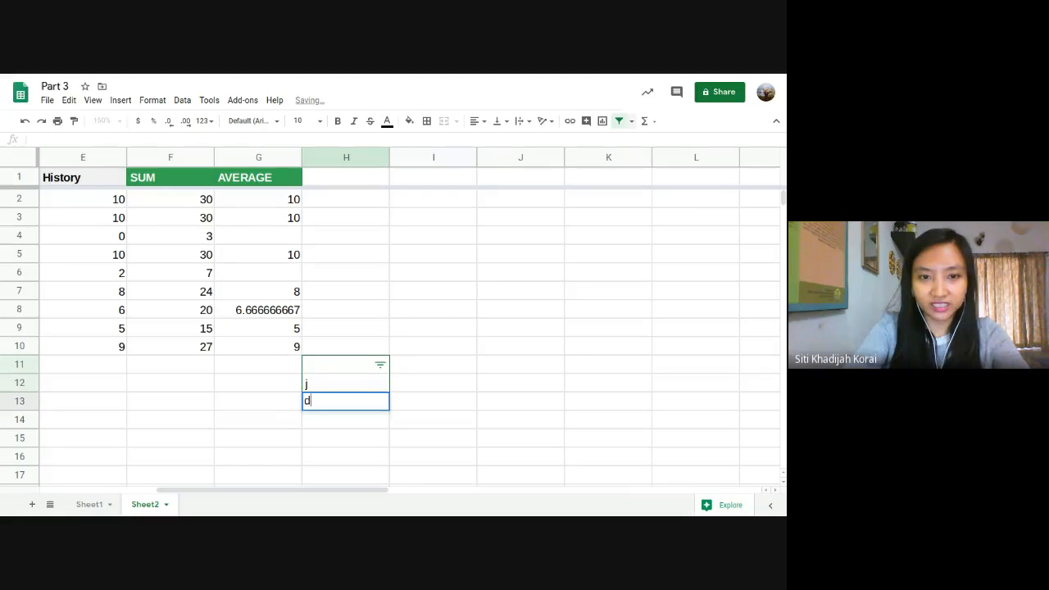
key("Return")
type("a")
key("Return")
type("d")
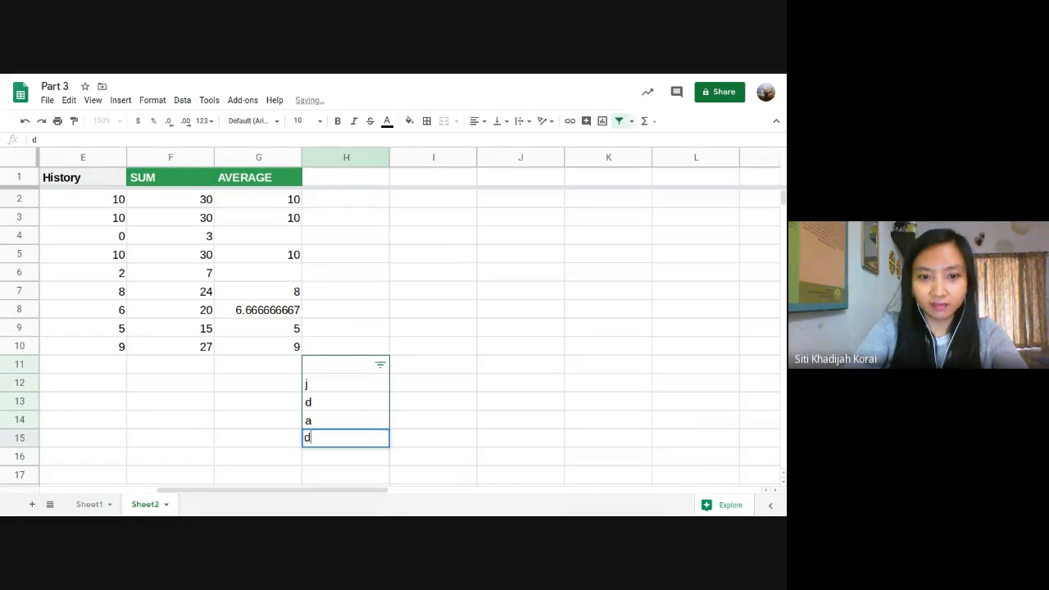
key("Return")
type("c")
key("Return")
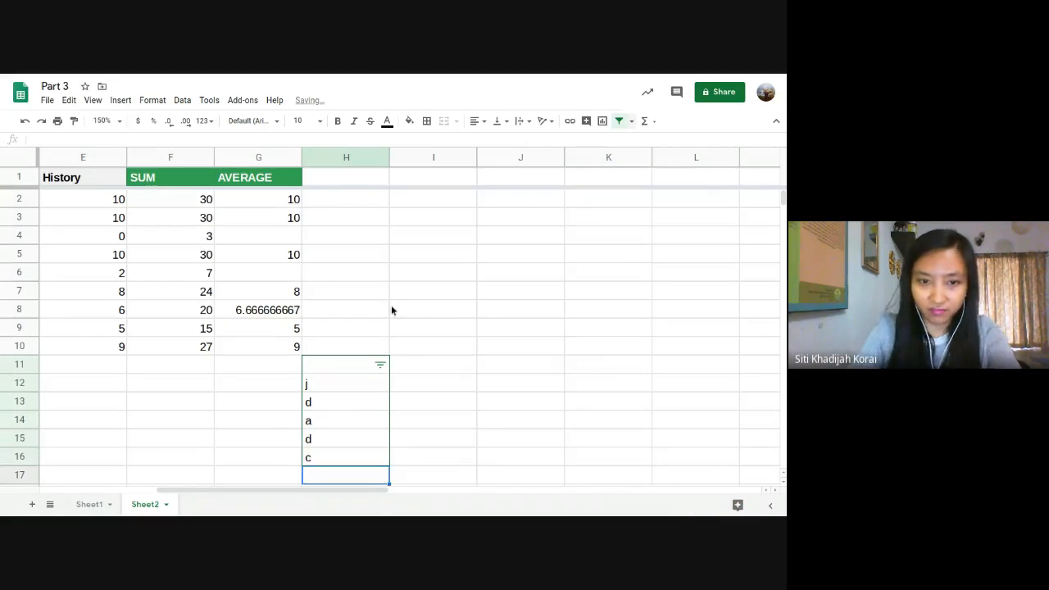
Review the values that the H11 filter lists for filtering, and close the list unchanged
left_click(380, 364)
scroll(330, 342, "down", 4)
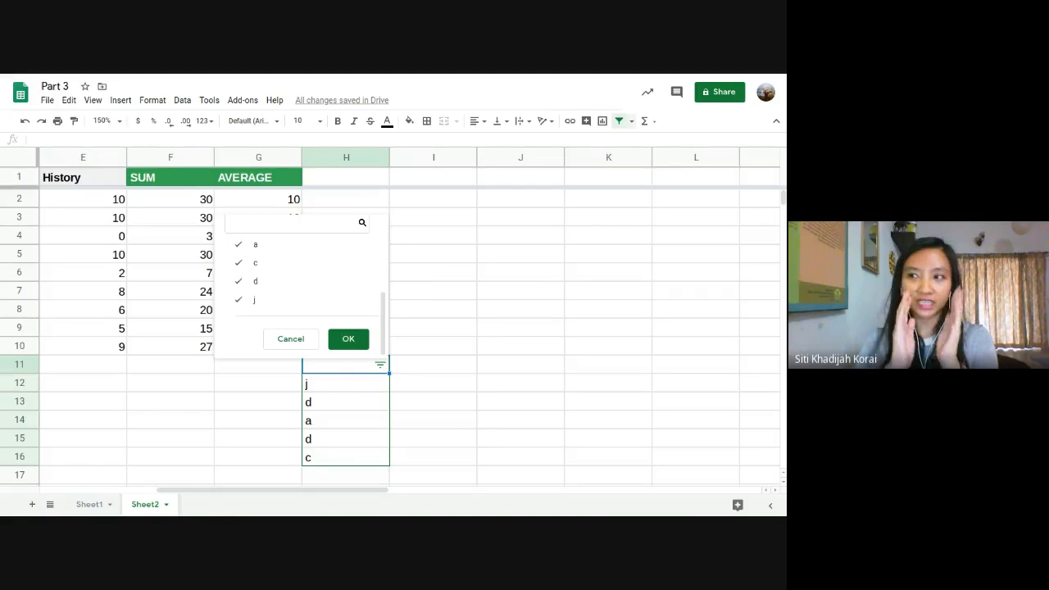
left_click(399, 415)
left_click(353, 404)
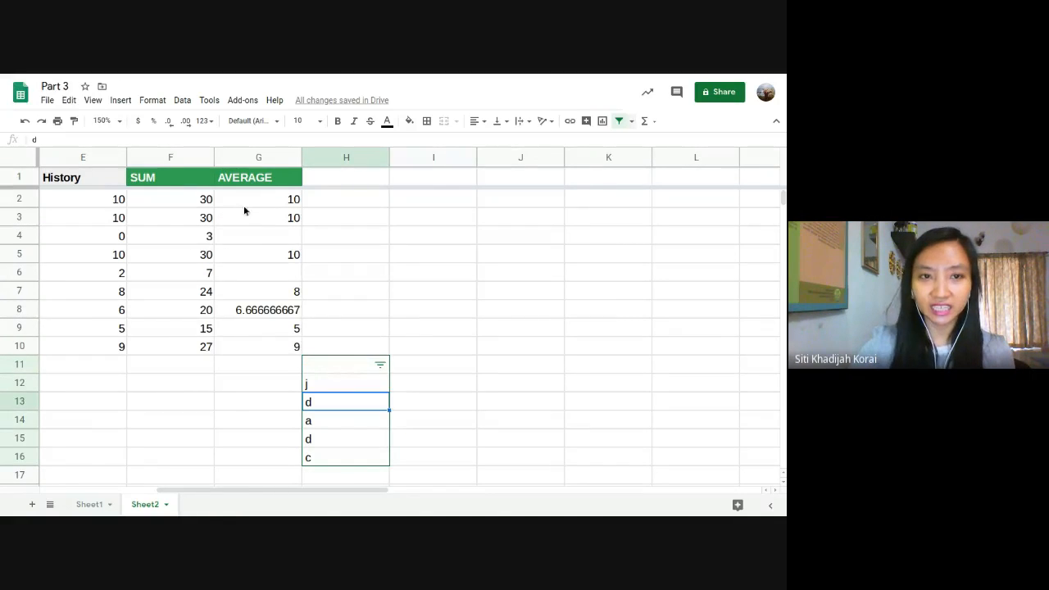
Examine the AVERAGE header in Sheet2 and the Gender header in Sheet1, and return to Sheet2
left_click(261, 181)
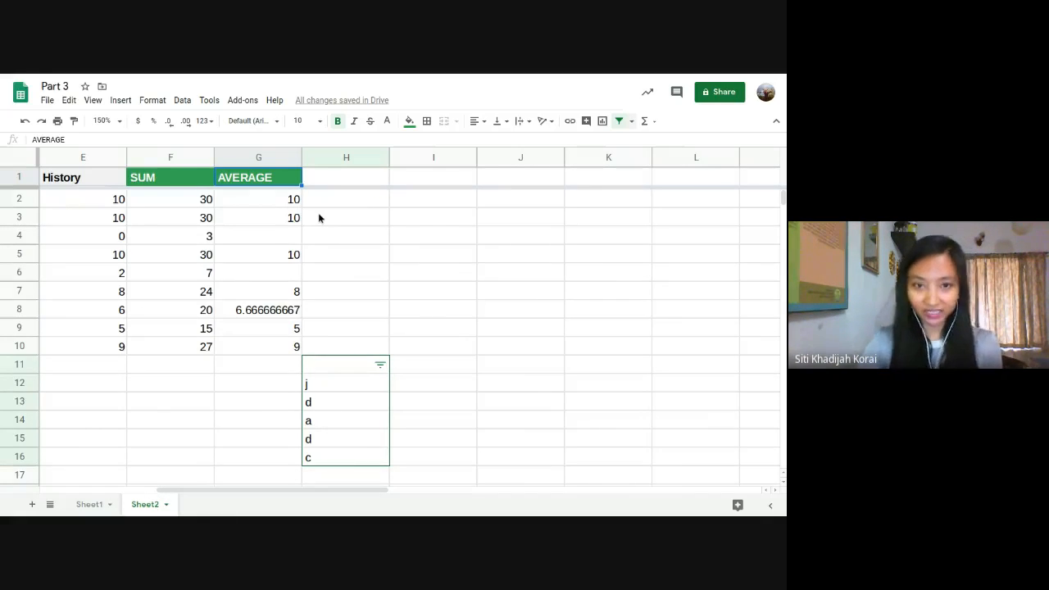
left_click(336, 272)
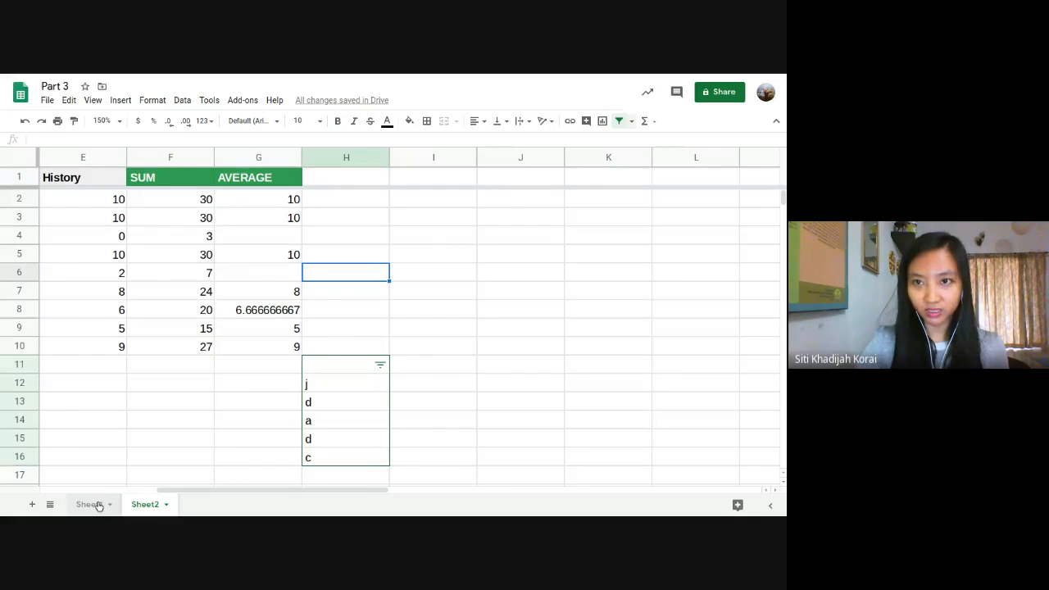
left_click(90, 504)
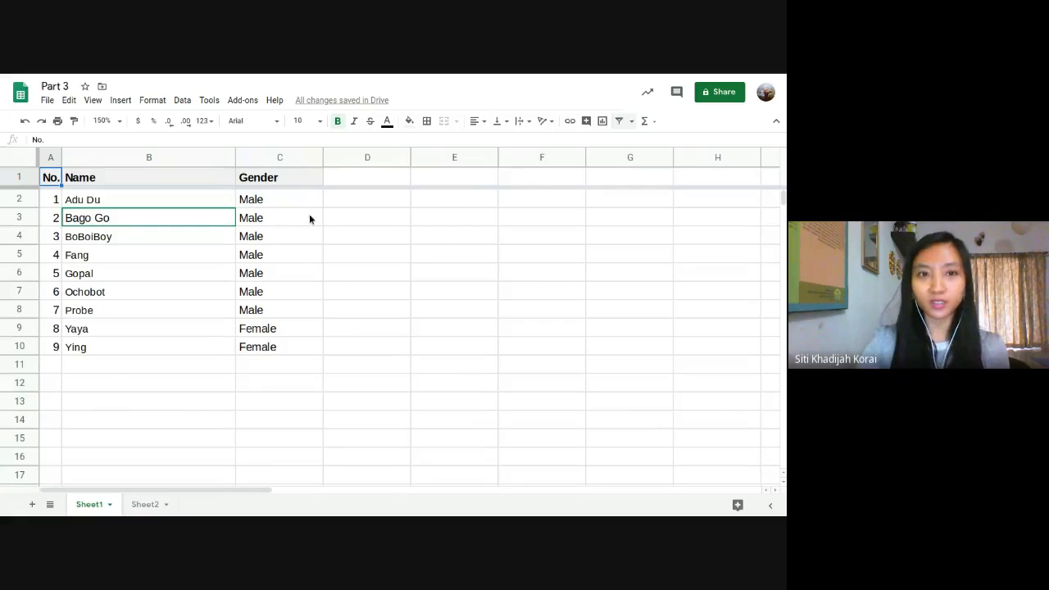
left_click(318, 177)
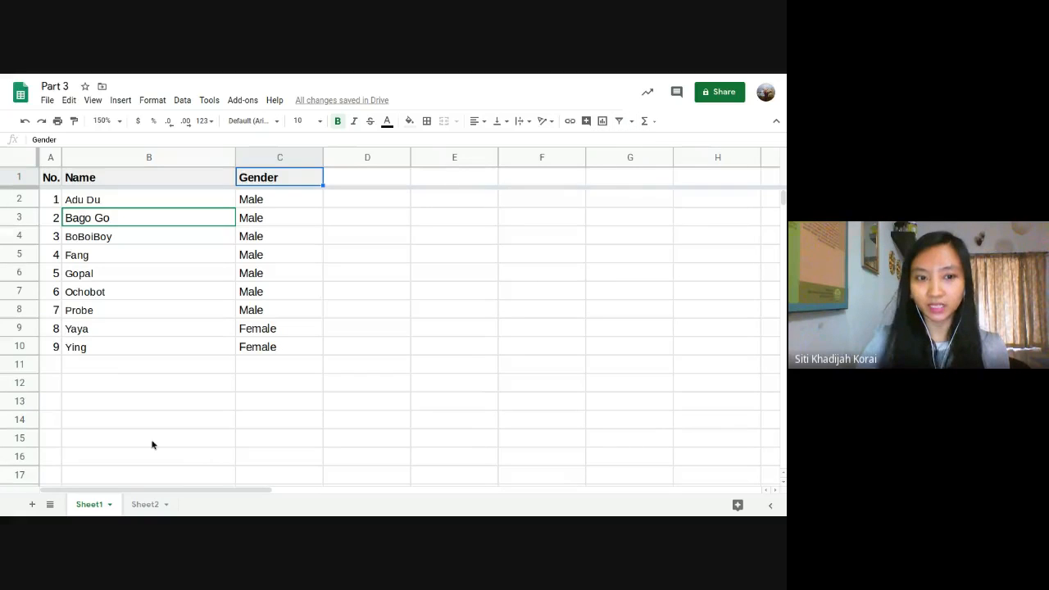
left_click(141, 504)
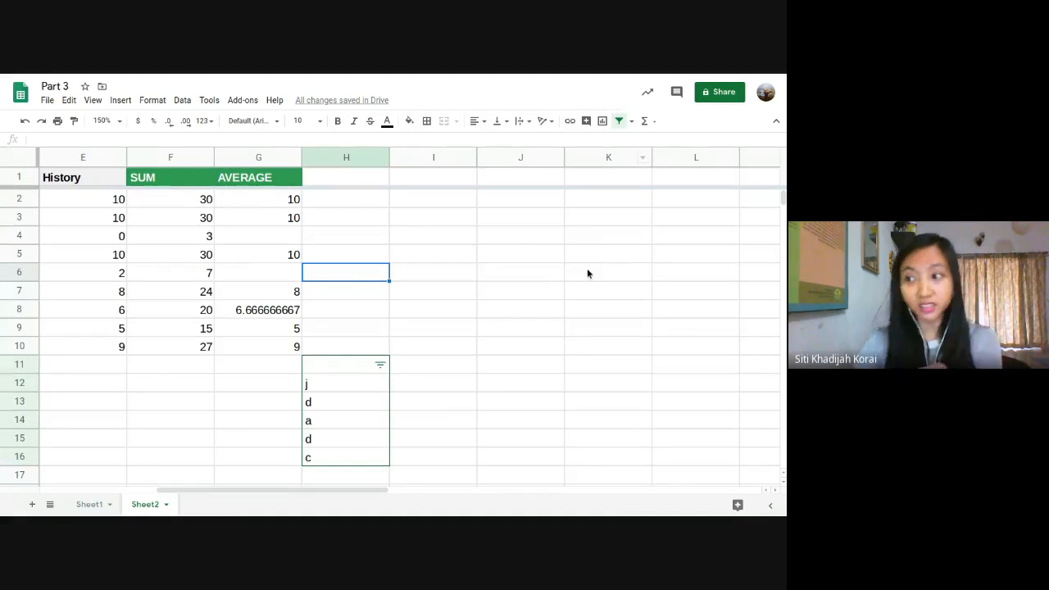
Review the H11 filter options once more and compare the filter cell with the sample values below it
left_click(329, 367)
left_click(380, 364)
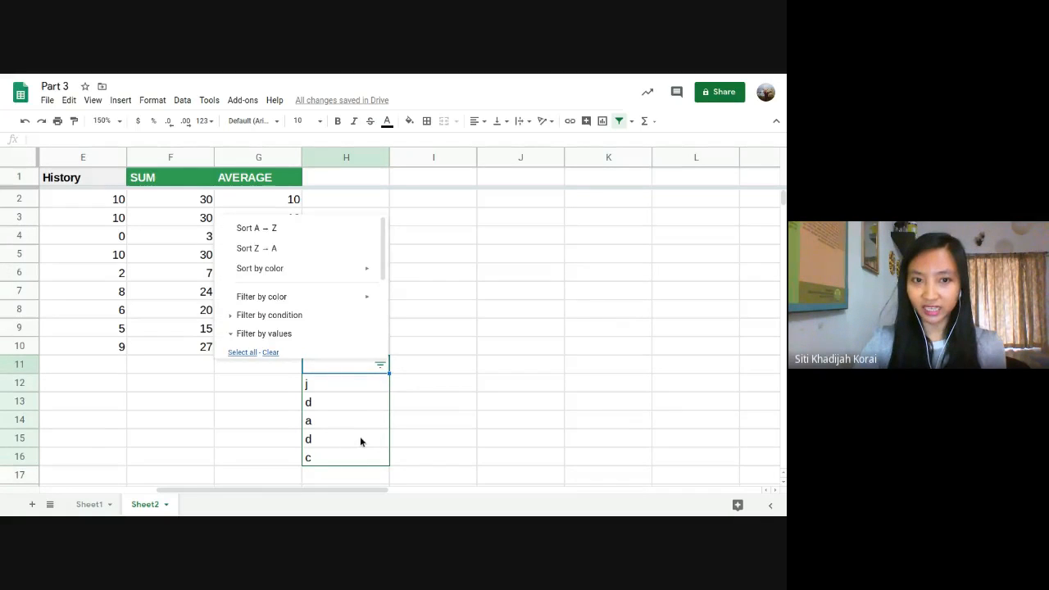
left_click(359, 436)
left_click(339, 369)
left_click(355, 449)
key("ctrl+Up")
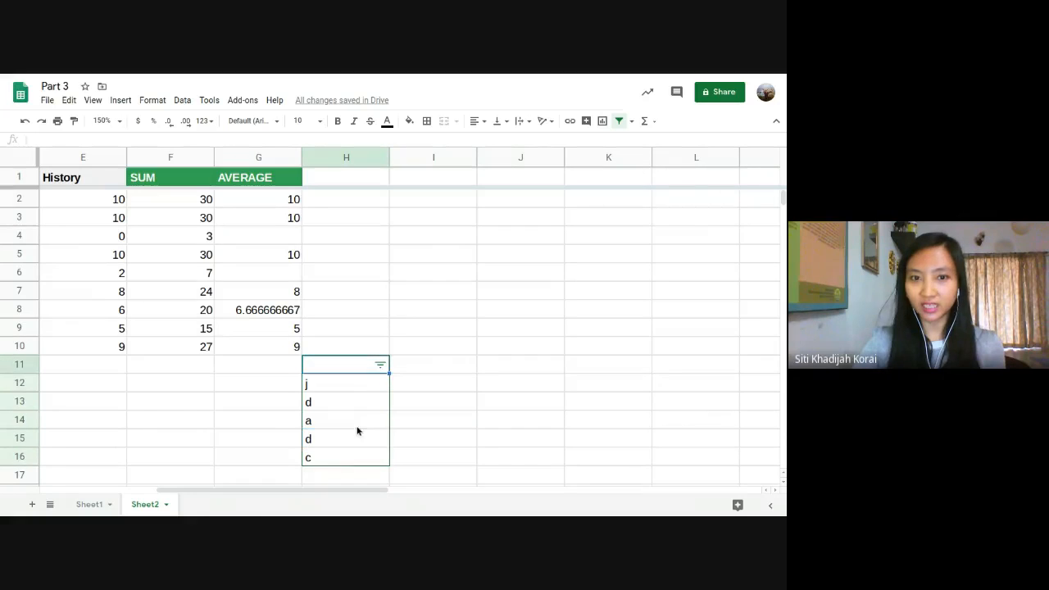
key("ctrl+Down")
left_click(406, 302)
left_click(354, 361)
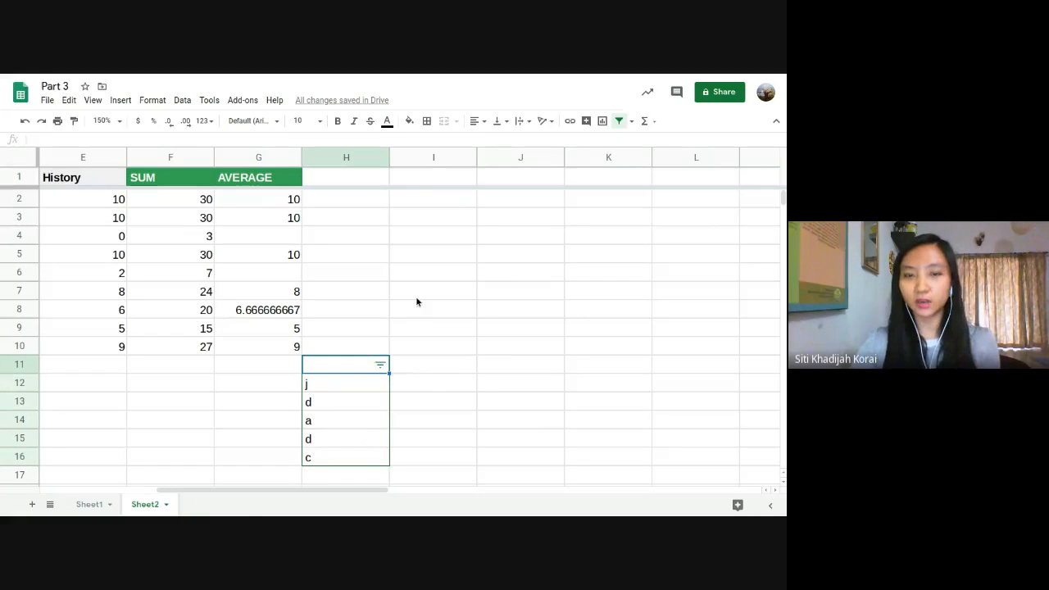
left_click(189, 291)
left_click(363, 367)
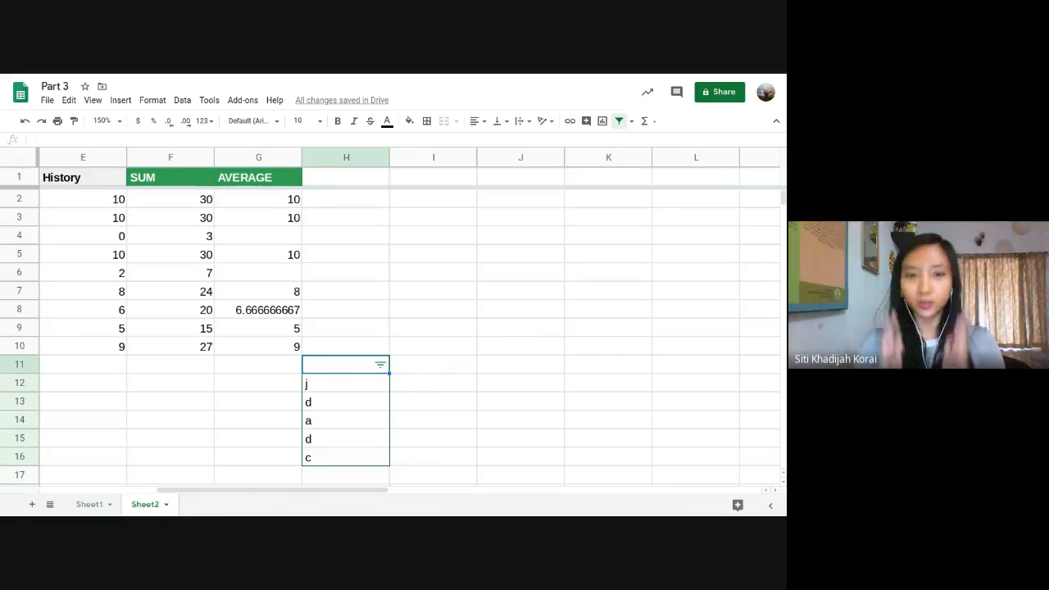
Undo the sample entries in H12:H16 and the filter on cell H11
left_click(550, 315)
key("ctrl+z")
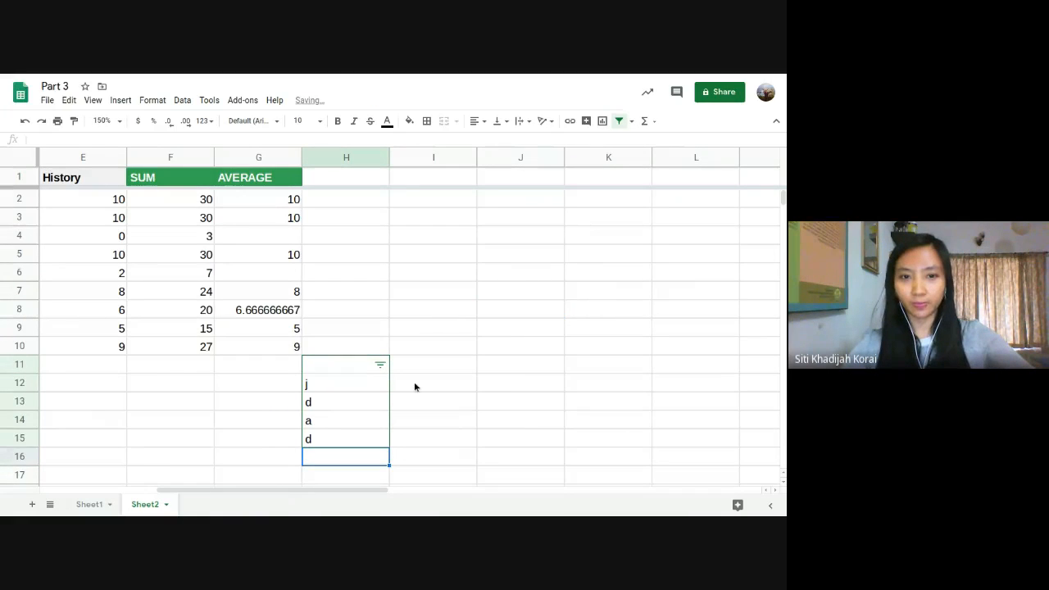
key("ctrl+z")
key("ctrl+z")
key("ctrl+z")
key("ctrl+z")
key("ctrl+z")
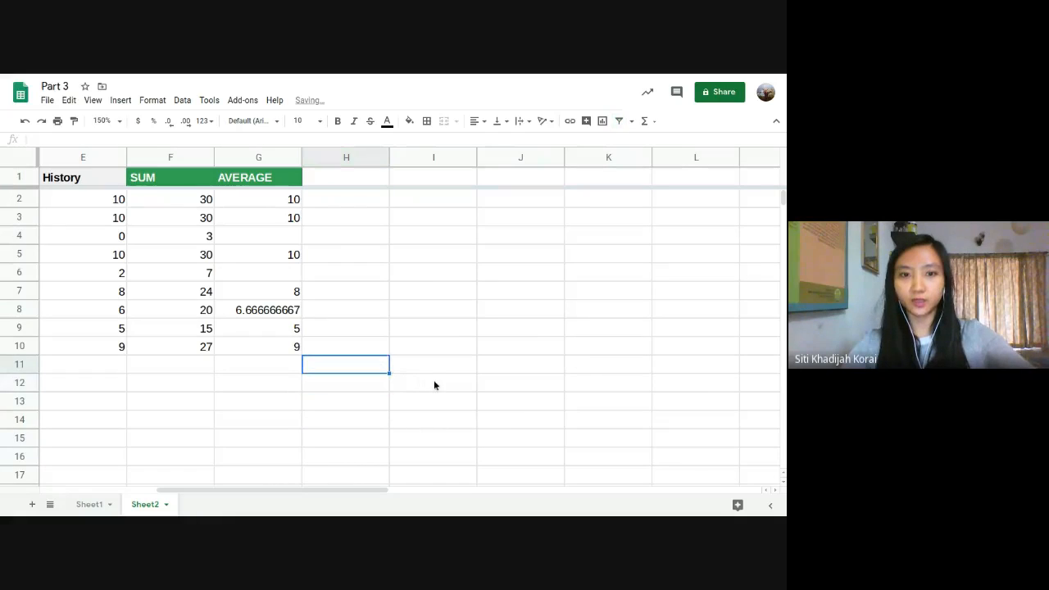
key("ctrl+z")
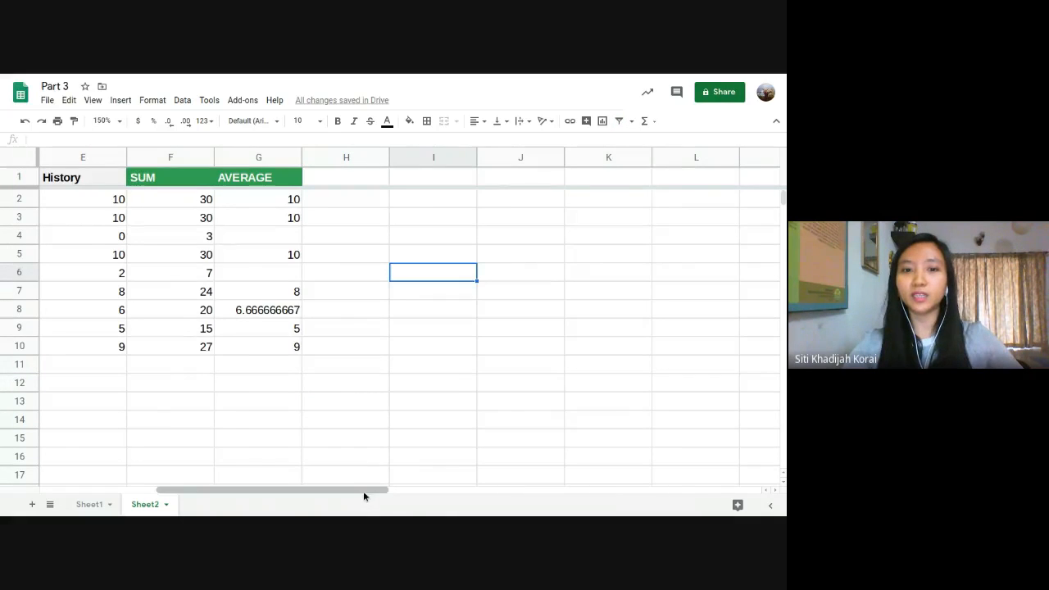
Create a filter over the marks table starting from the SUM cell F8, and undo it
left_click_drag(363, 490, 246, 492)
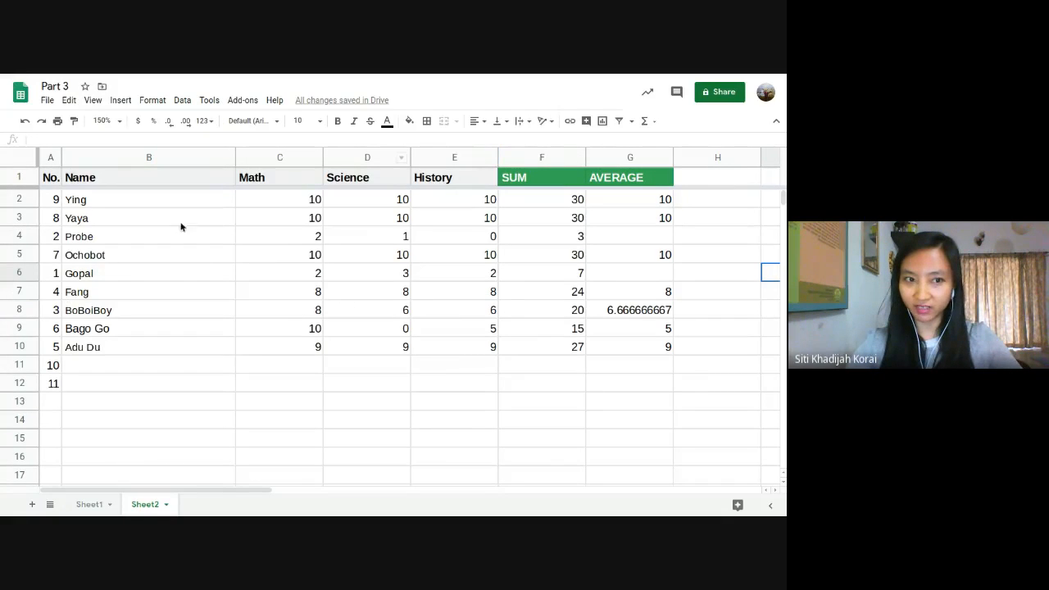
left_click(538, 313)
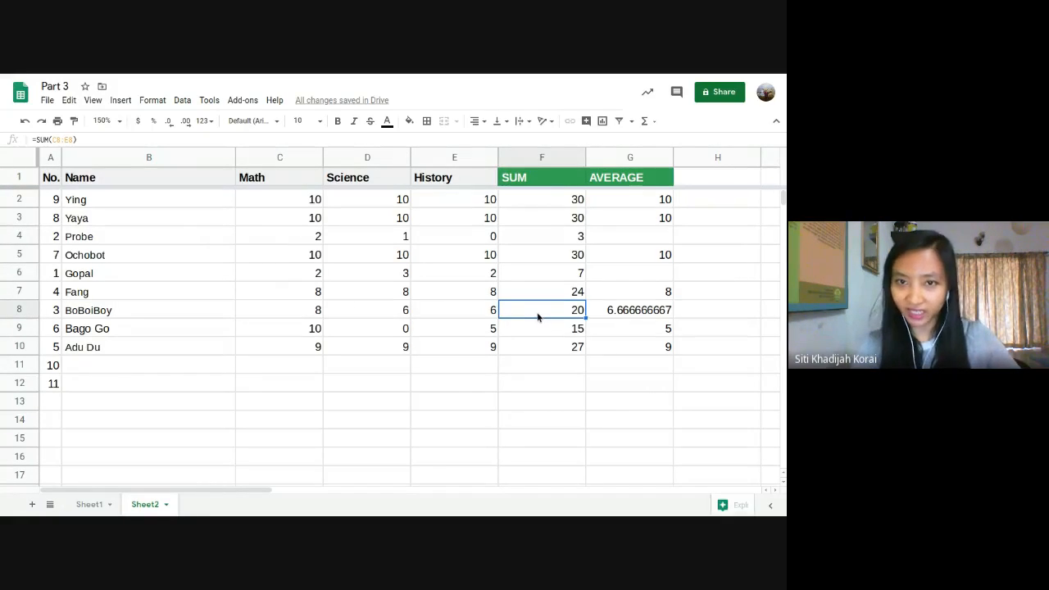
left_click(622, 121)
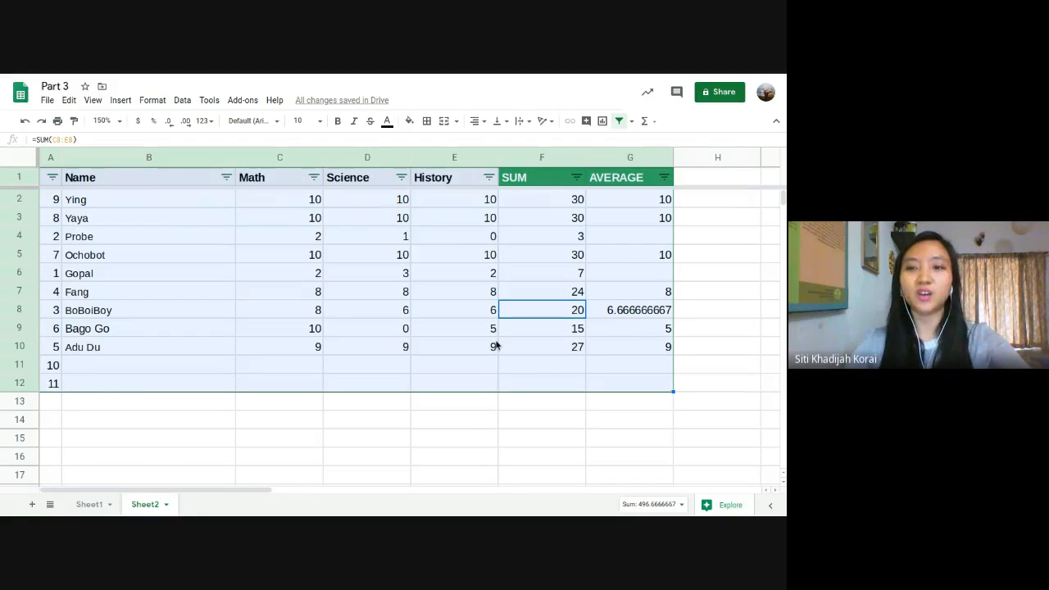
left_click(739, 400)
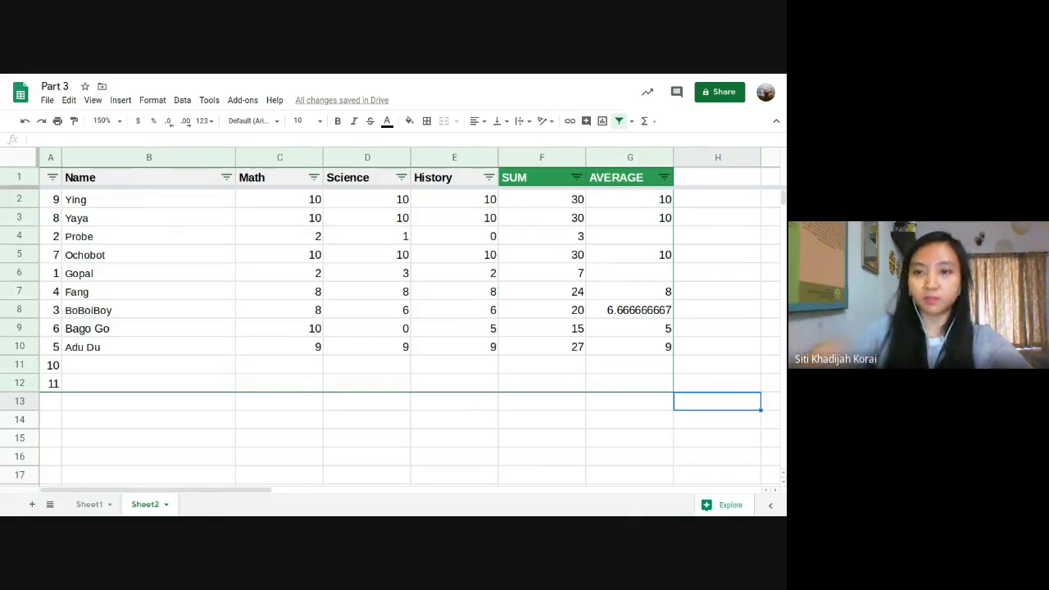
left_click(384, 353)
key("ctrl+z")
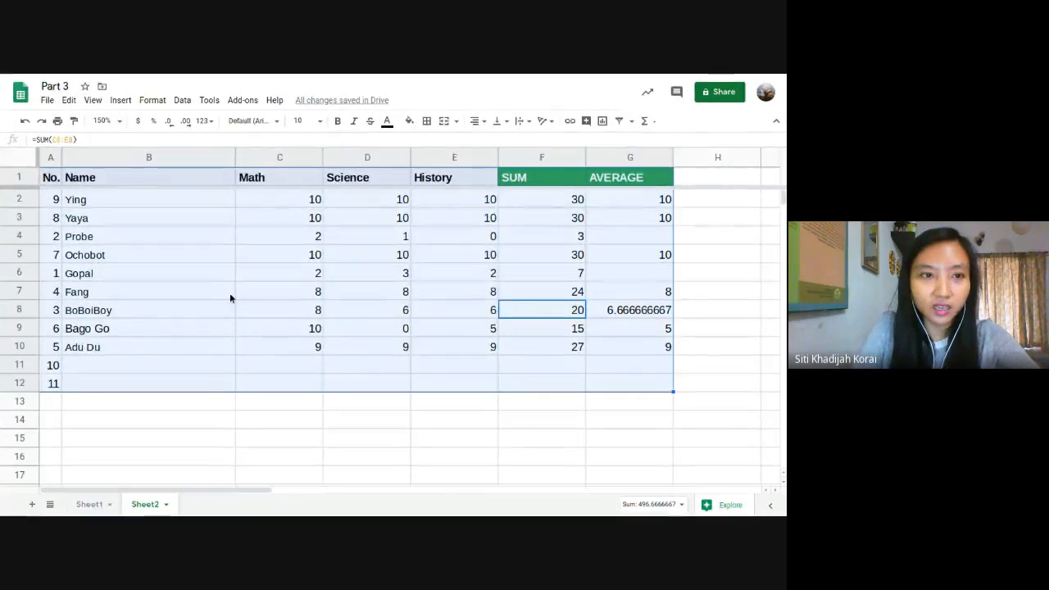
Examine the order of the student names in the Name column of Sheet2, comparing the first and last entries
left_click(145, 215)
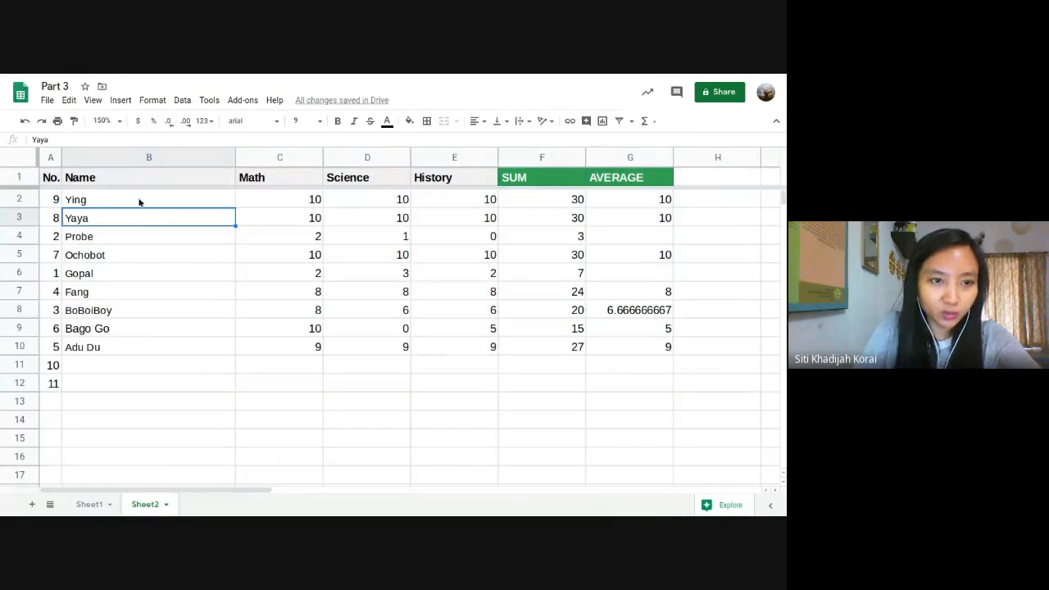
left_click(123, 348)
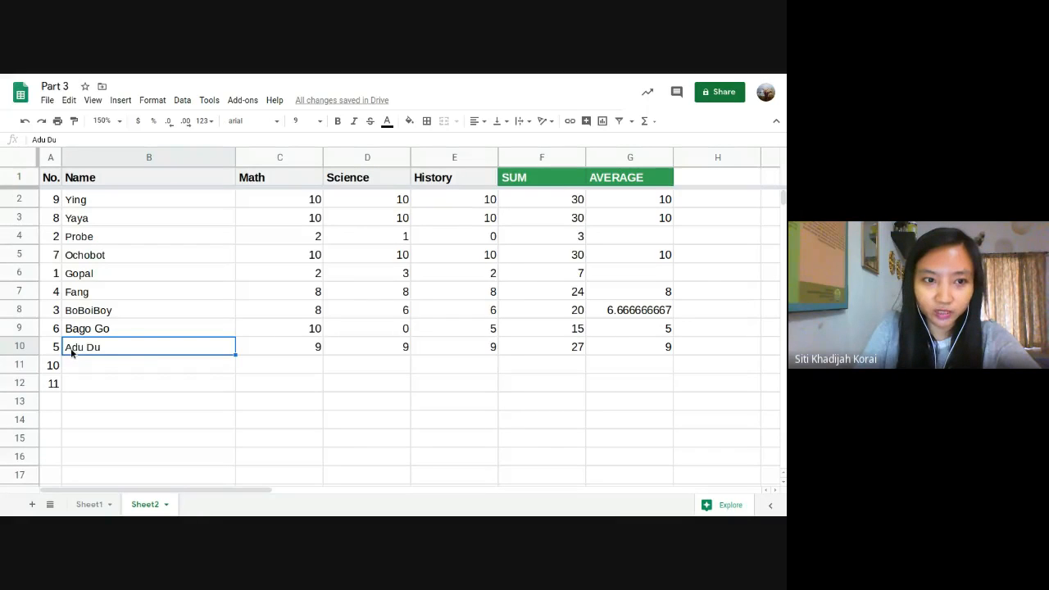
left_click(79, 205)
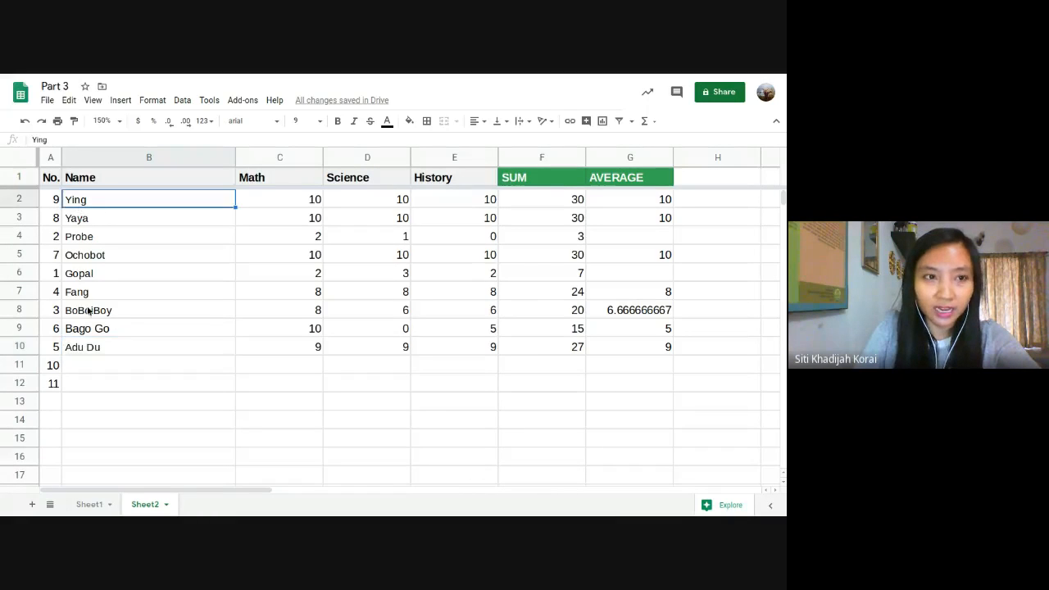
left_click(83, 353)
left_click(107, 214)
left_click(132, 201)
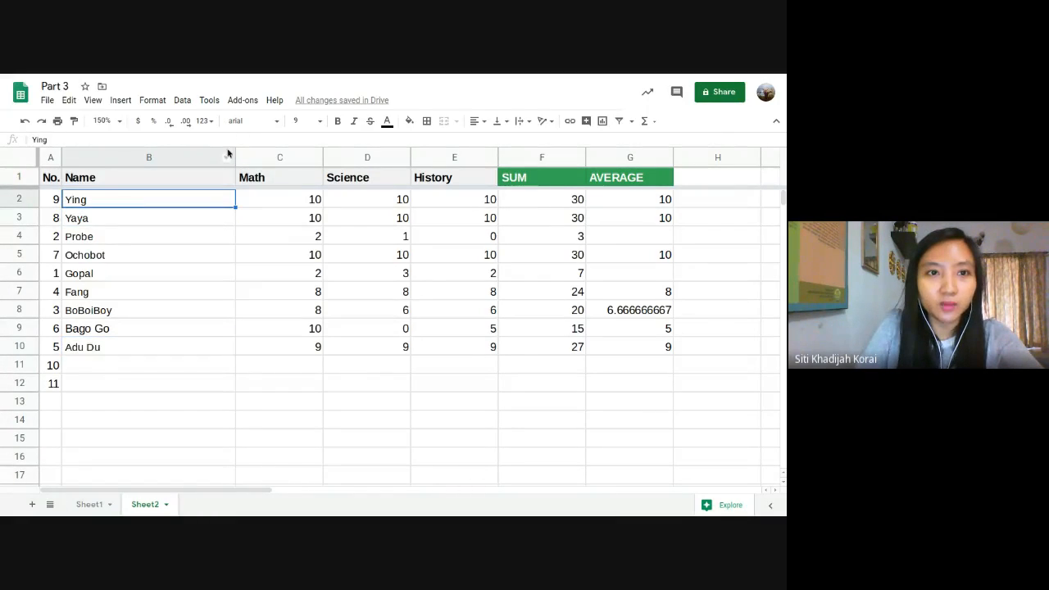
Sort the whole sheet by the Name column from A to Z
right_click(225, 155)
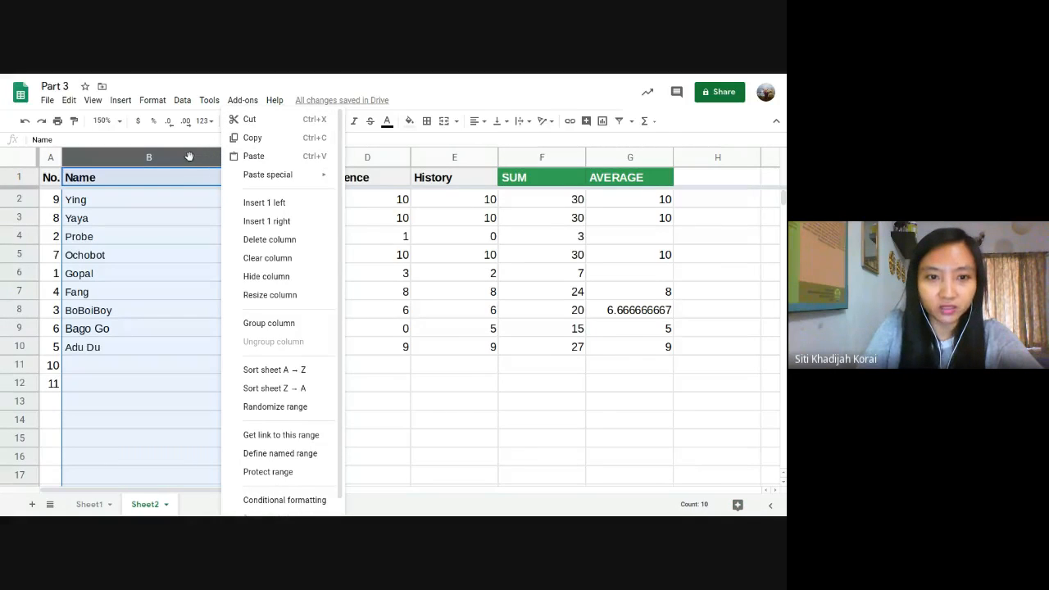
left_click(150, 242)
left_click(224, 157)
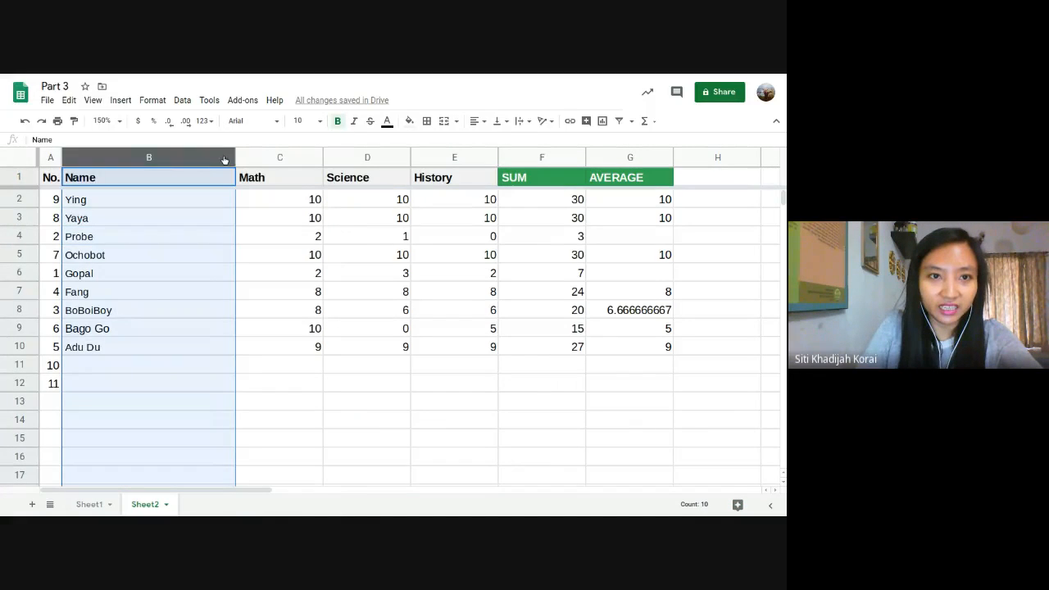
left_click(148, 293)
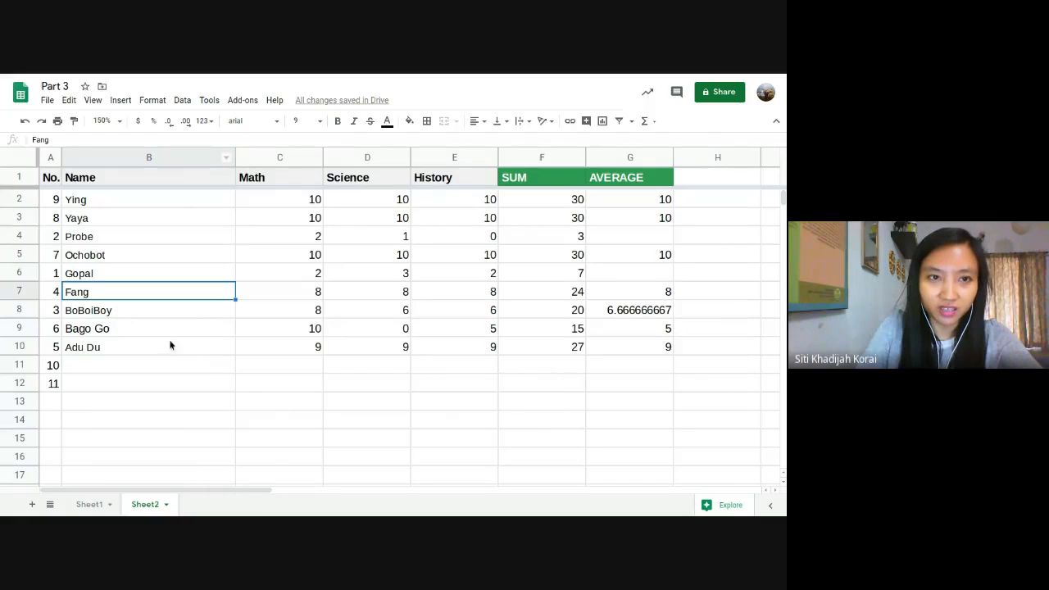
left_click_drag(170, 345, 174, 328)
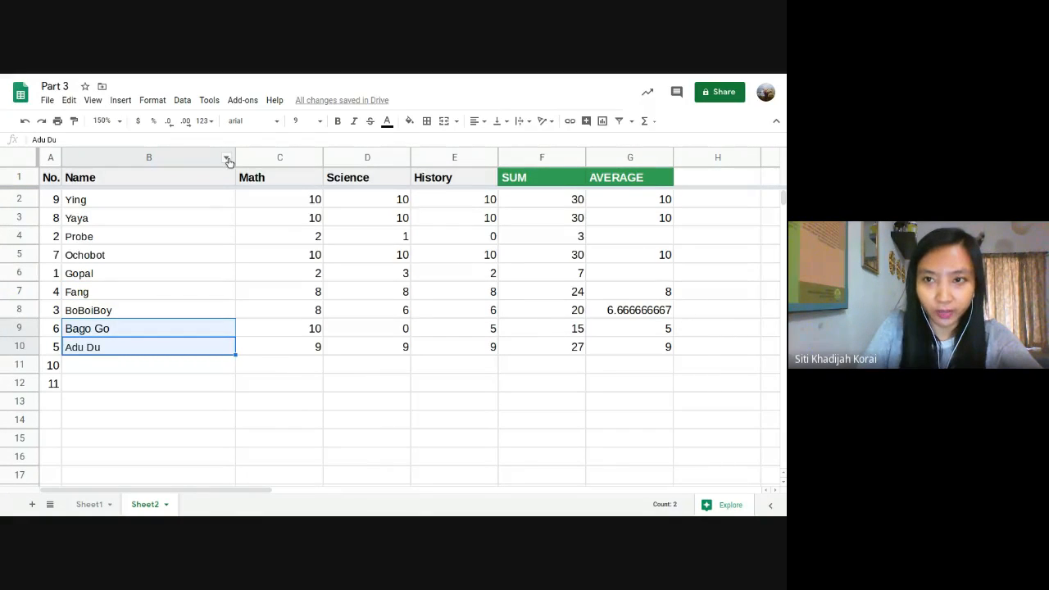
left_click(228, 161)
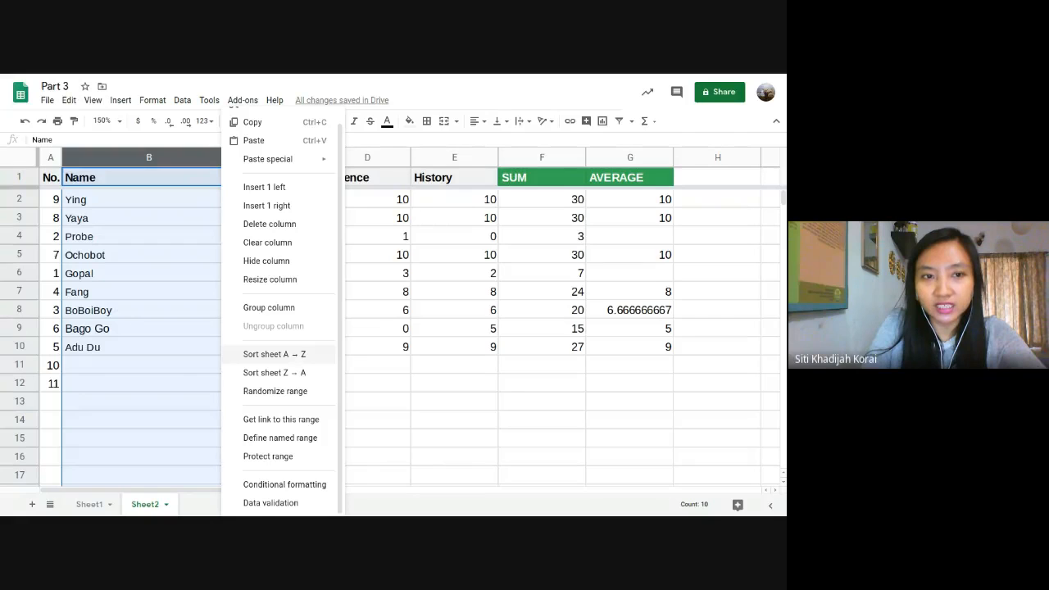
left_click(297, 356)
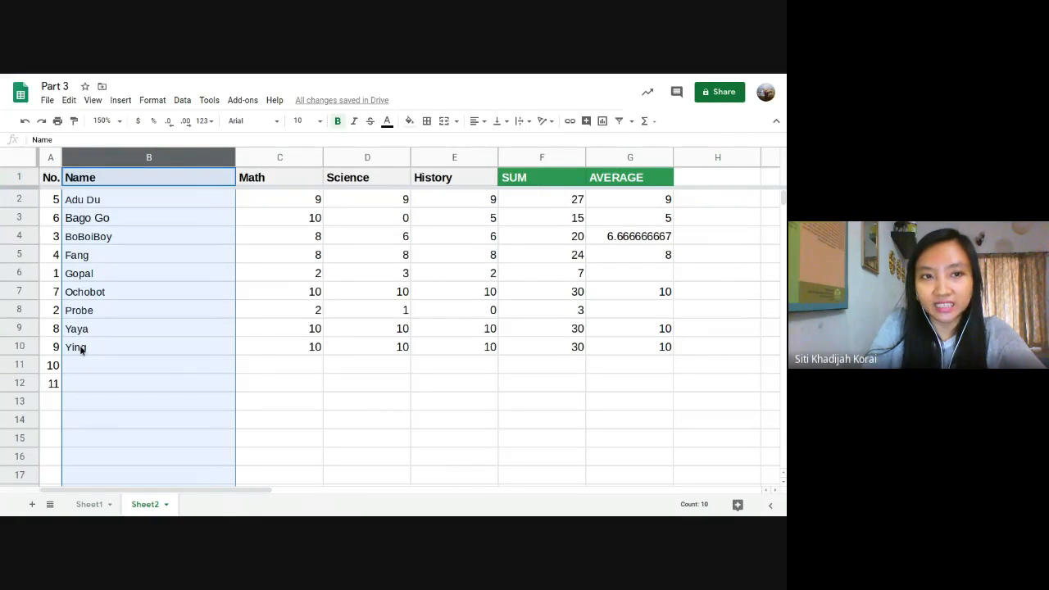
Compare the numbers in the No. column with the sorted names, and review the Name column's options
left_click(51, 200)
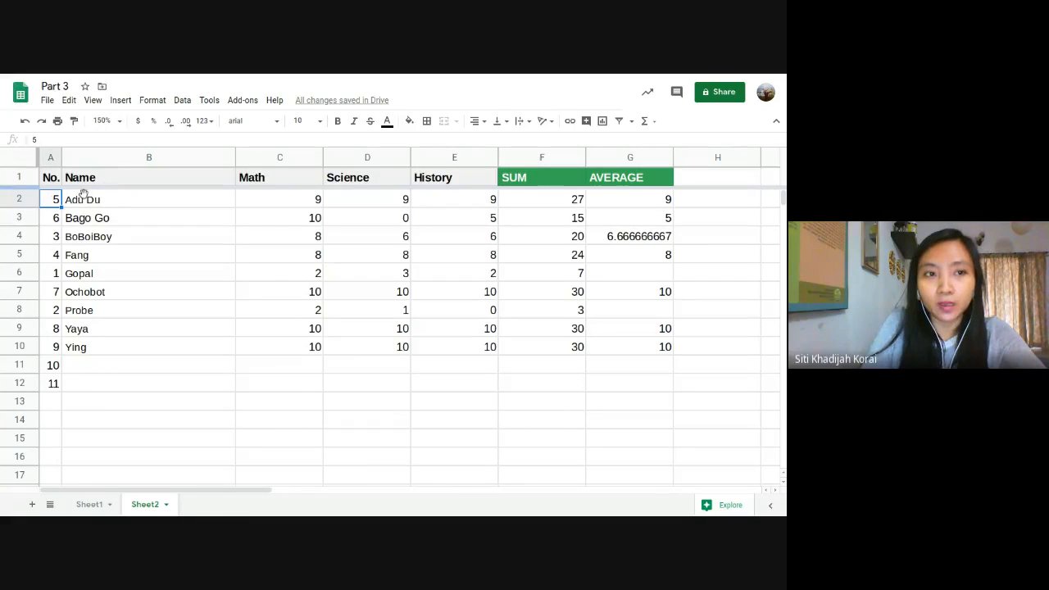
left_click(49, 156)
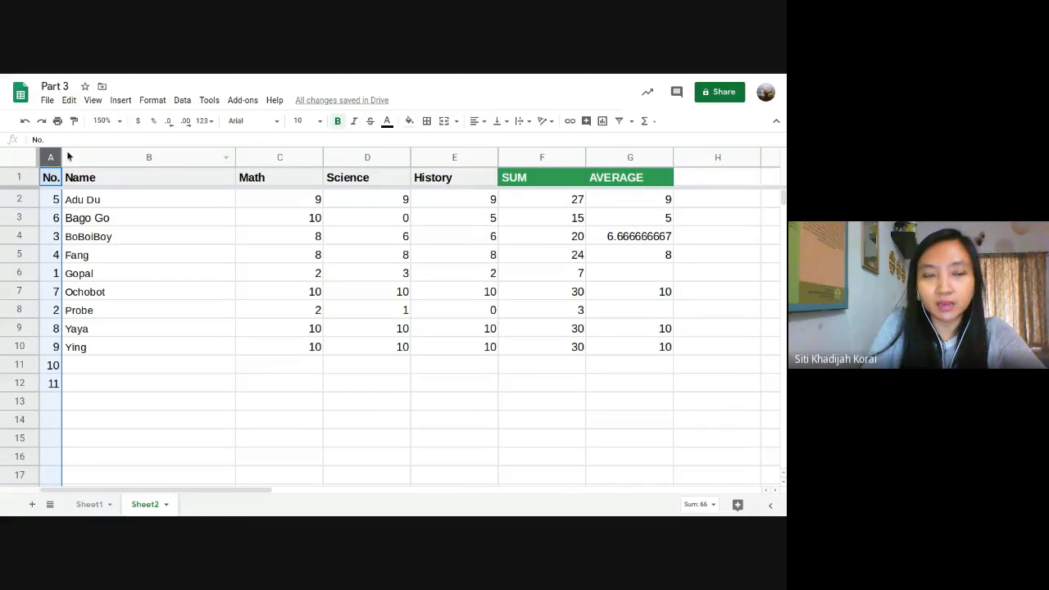
left_click(225, 157)
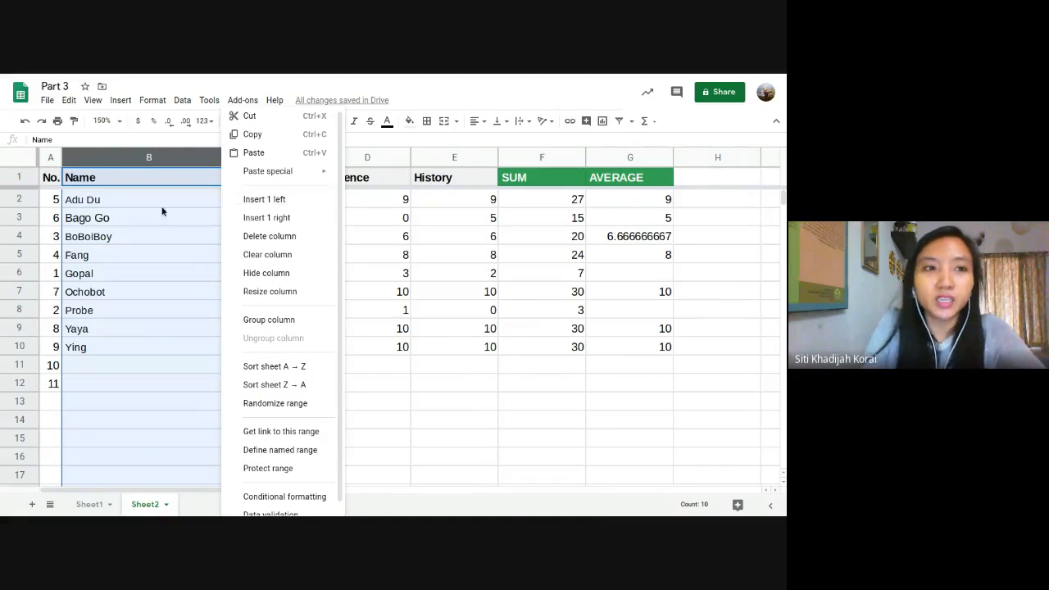
left_click(49, 222)
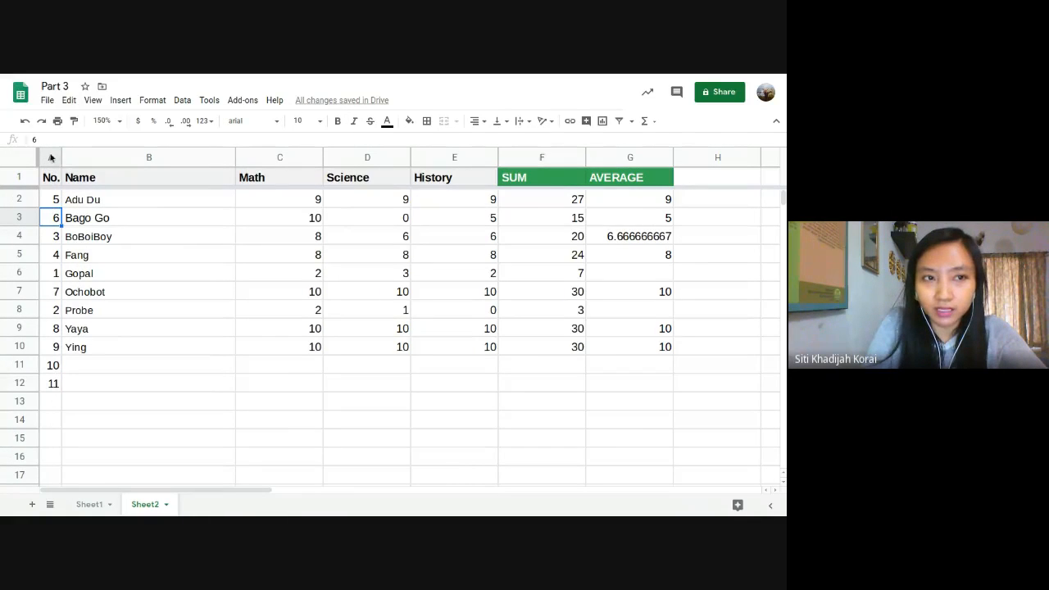
left_click(50, 158)
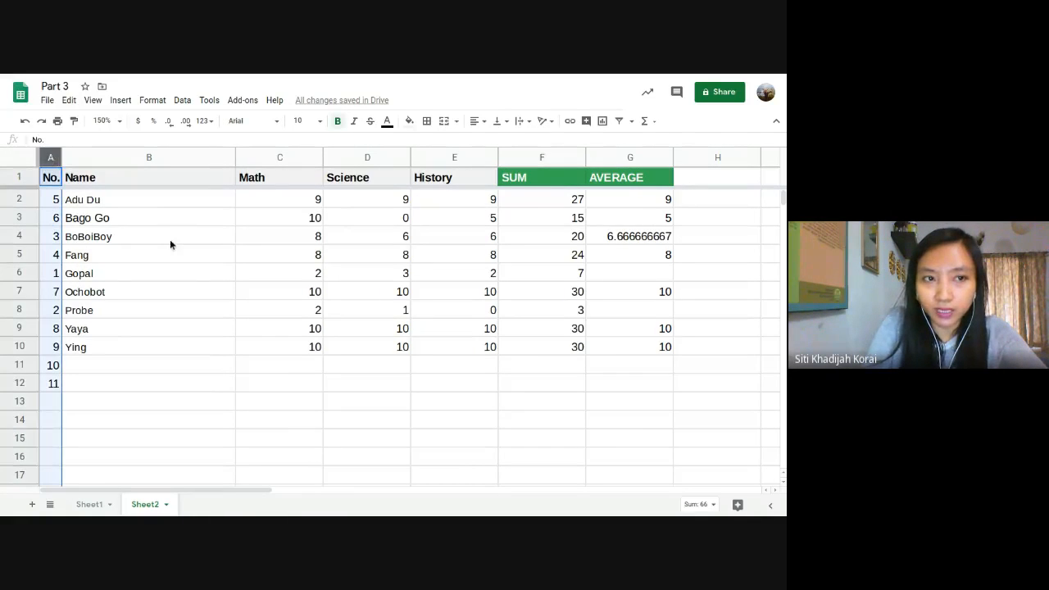
left_click(100, 255)
left_click(52, 200)
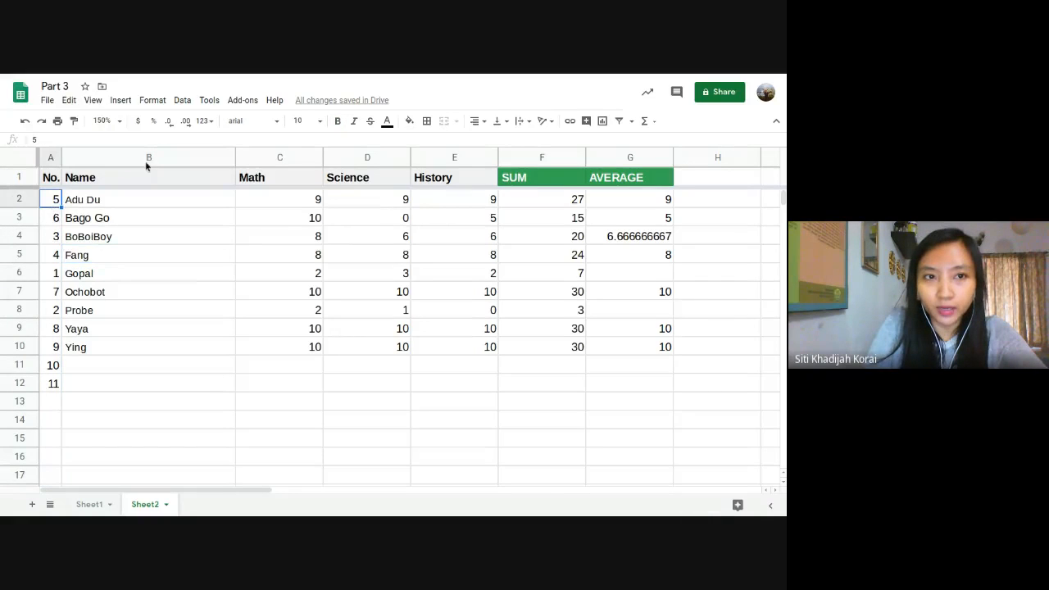
left_click(53, 157)
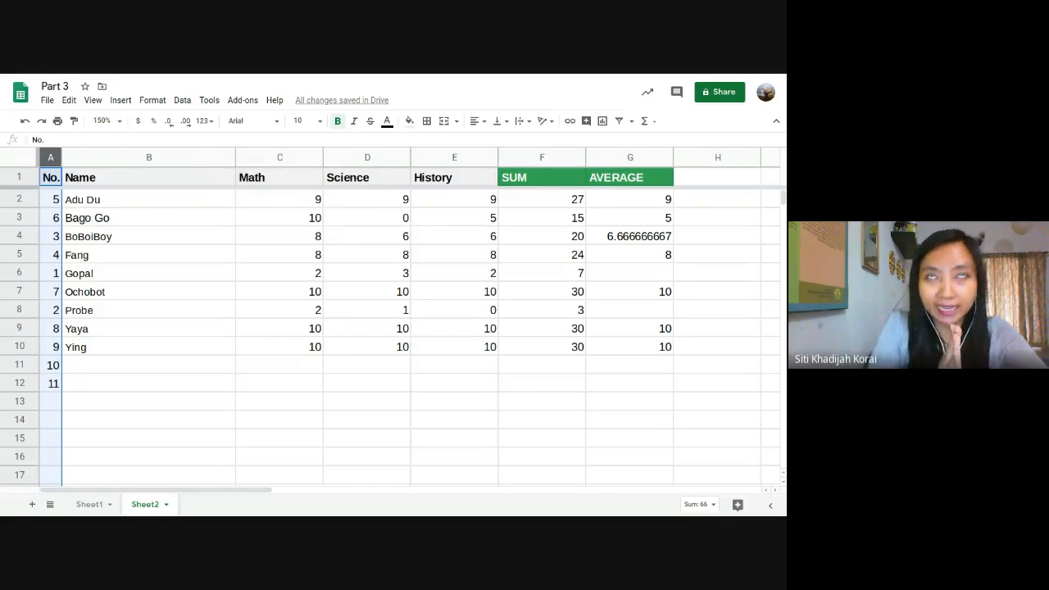
left_click(178, 217)
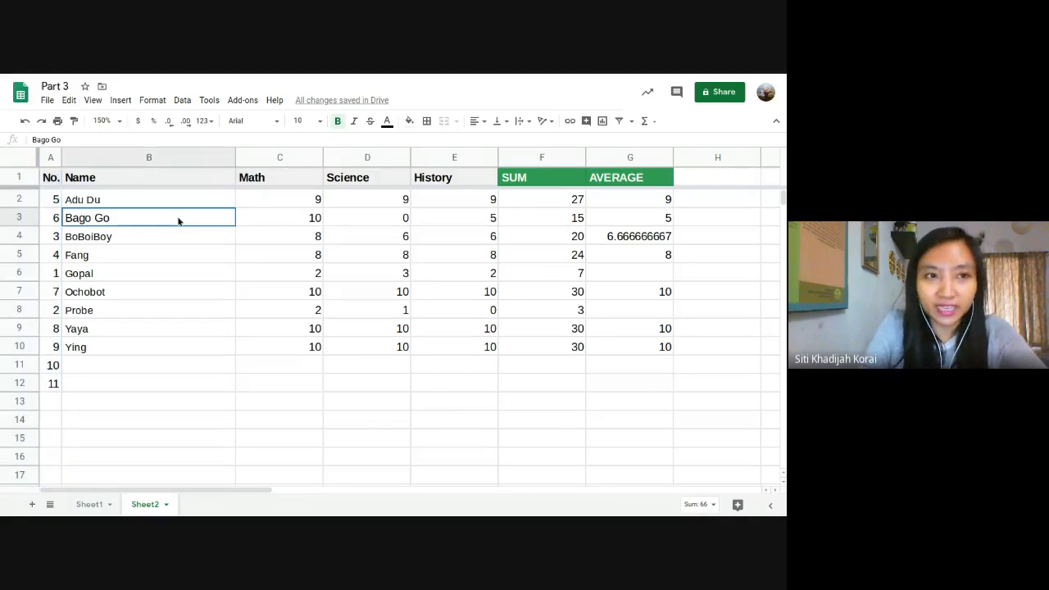
Sort only the range in the No. column by column A, from A to Z
left_click(51, 156)
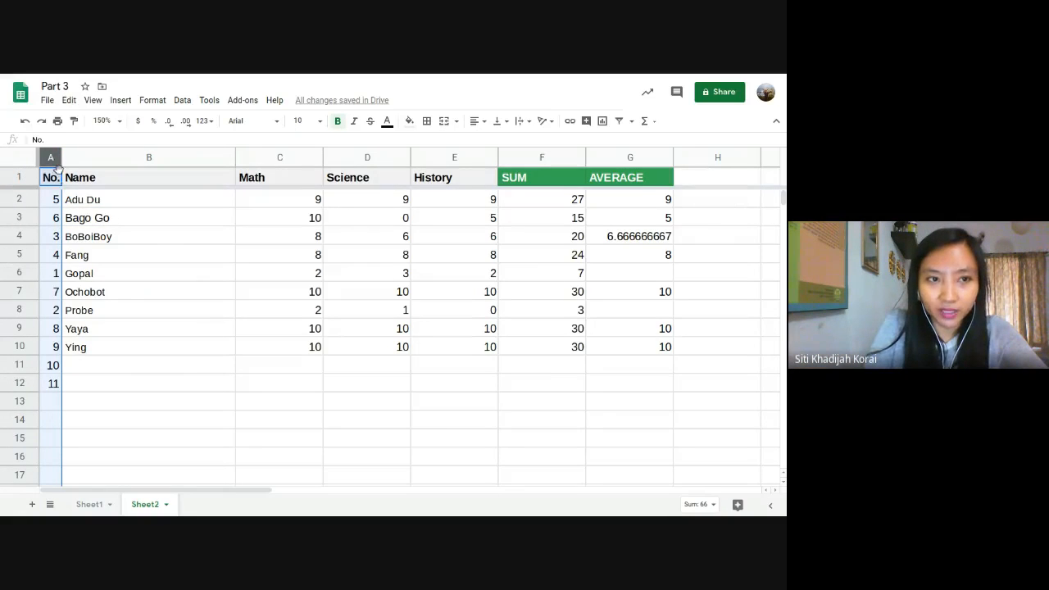
left_click(182, 101)
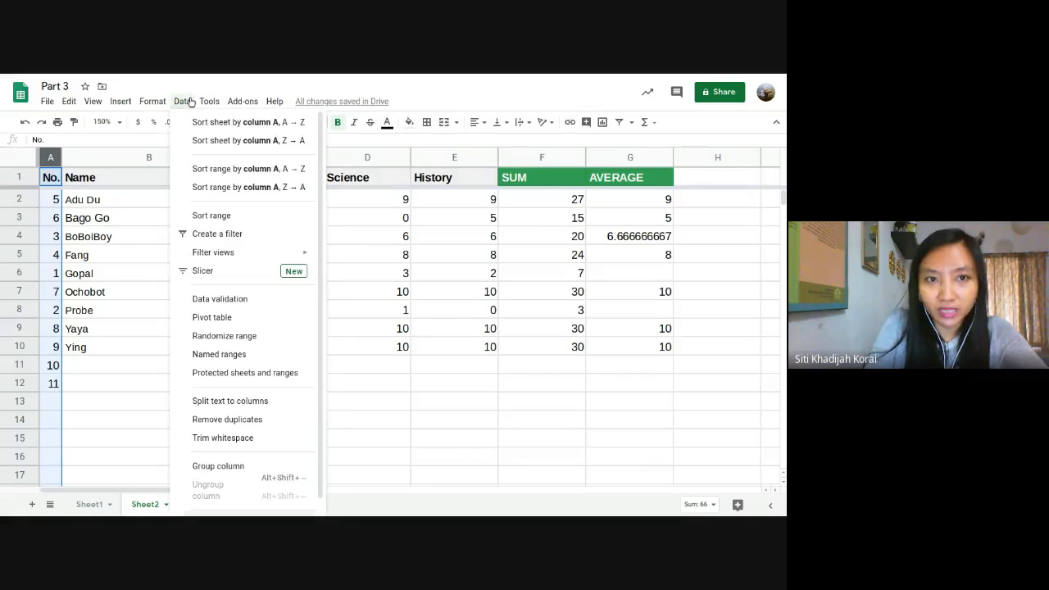
left_click(209, 172)
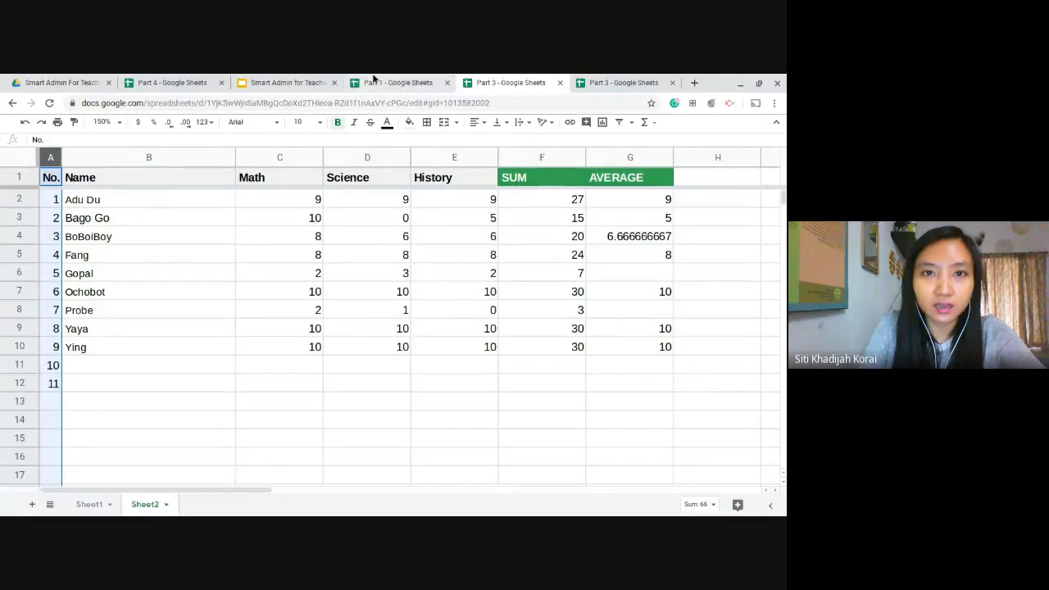
Switch to the Part 1 spreadsheet in full screen and inspect the COUNTIF formula in W8 beside its attendance marks
left_click(377, 82)
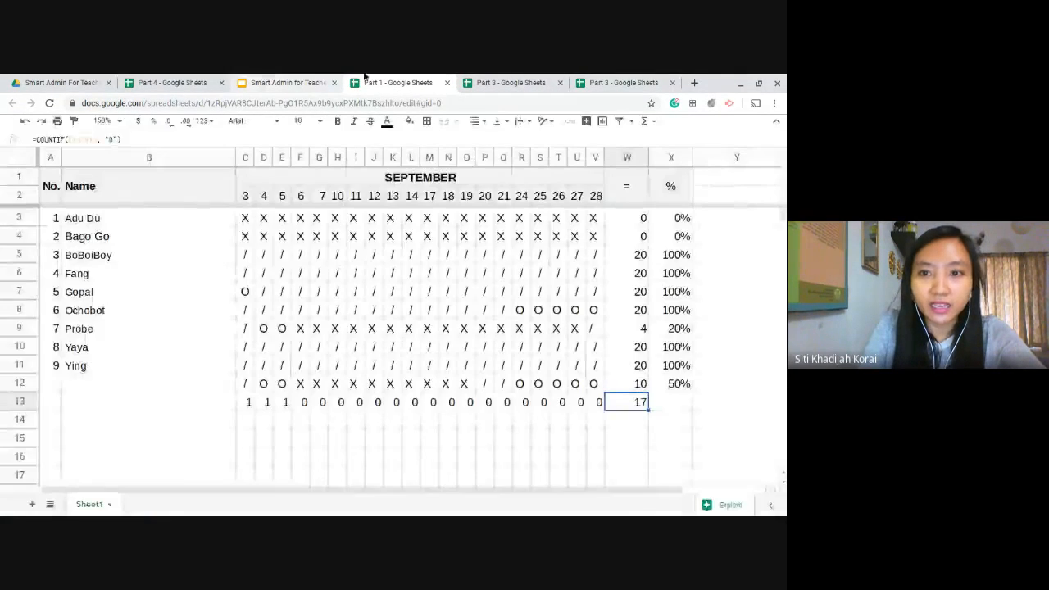
key("F11")
left_click(582, 311)
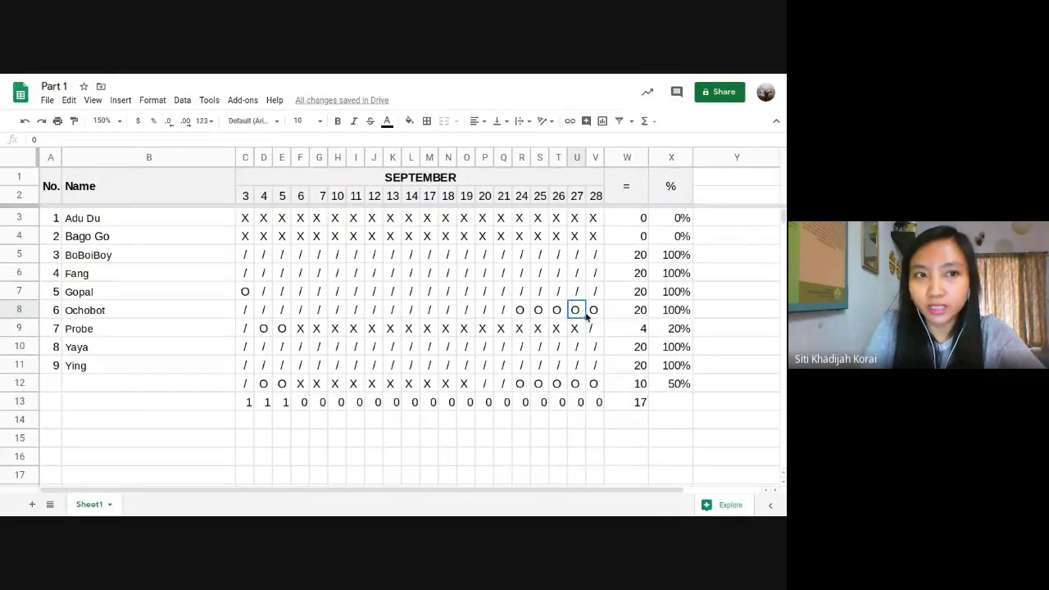
left_click(614, 310)
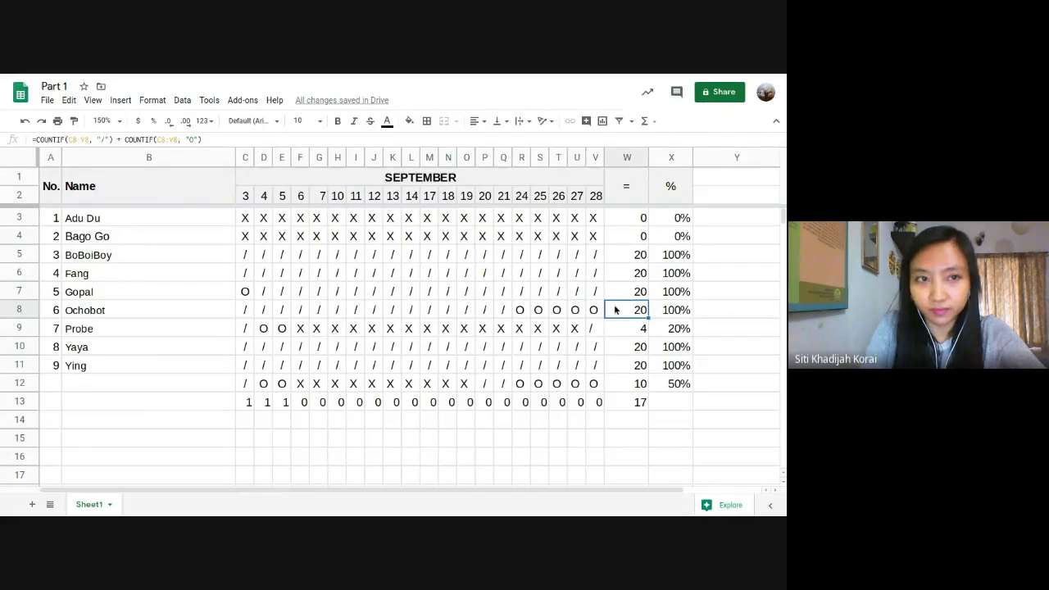
Re-enter a capital "O" as the second COUNTIF criterion in W8, and check it against the marks in U8 and V8
left_click(195, 139)
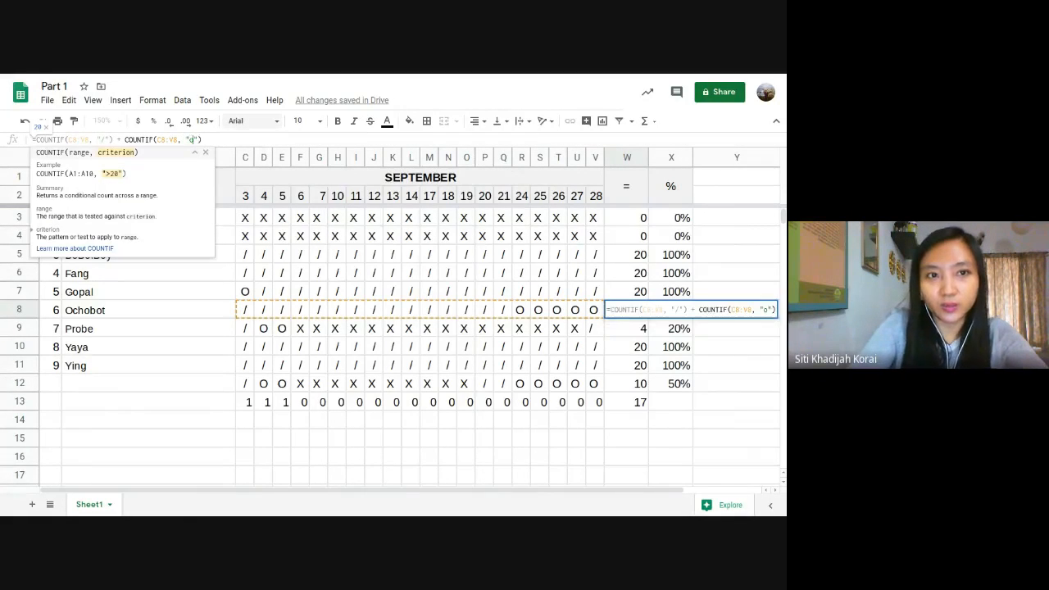
key("BackSpace")
type("O")
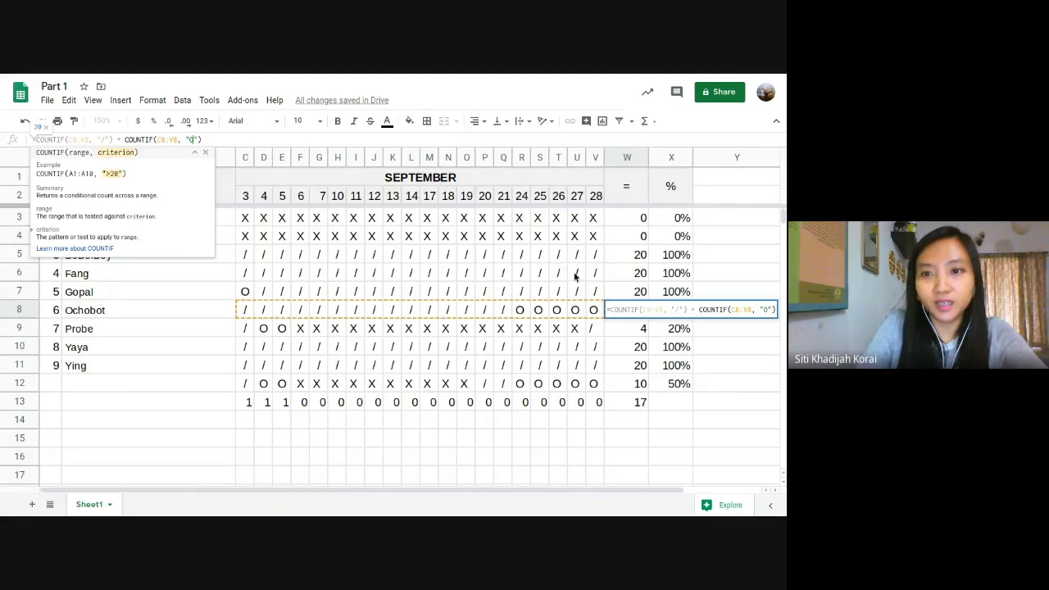
left_click(580, 309)
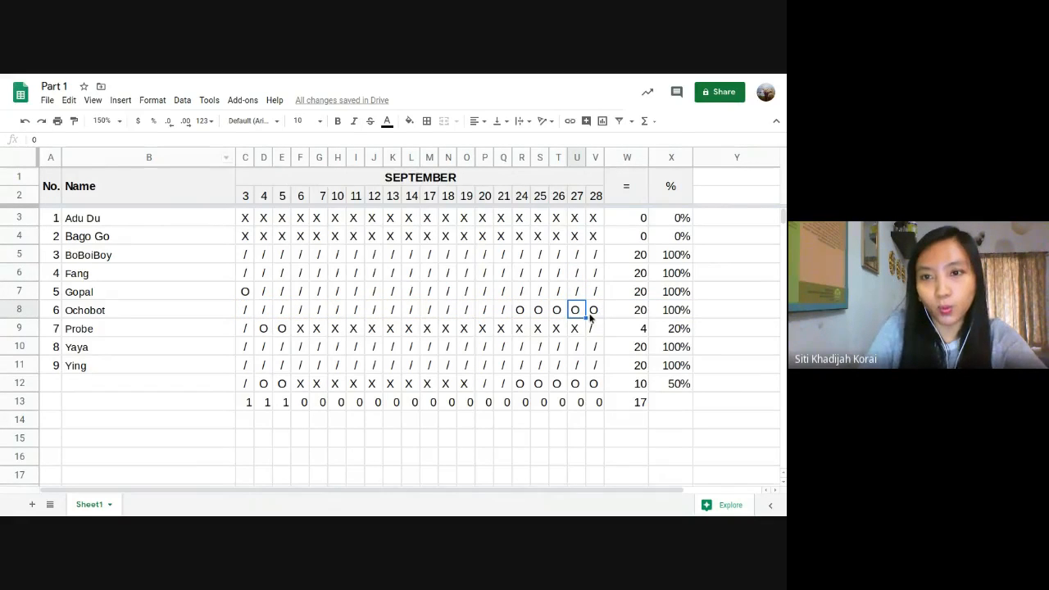
left_click(594, 309)
left_click(635, 316)
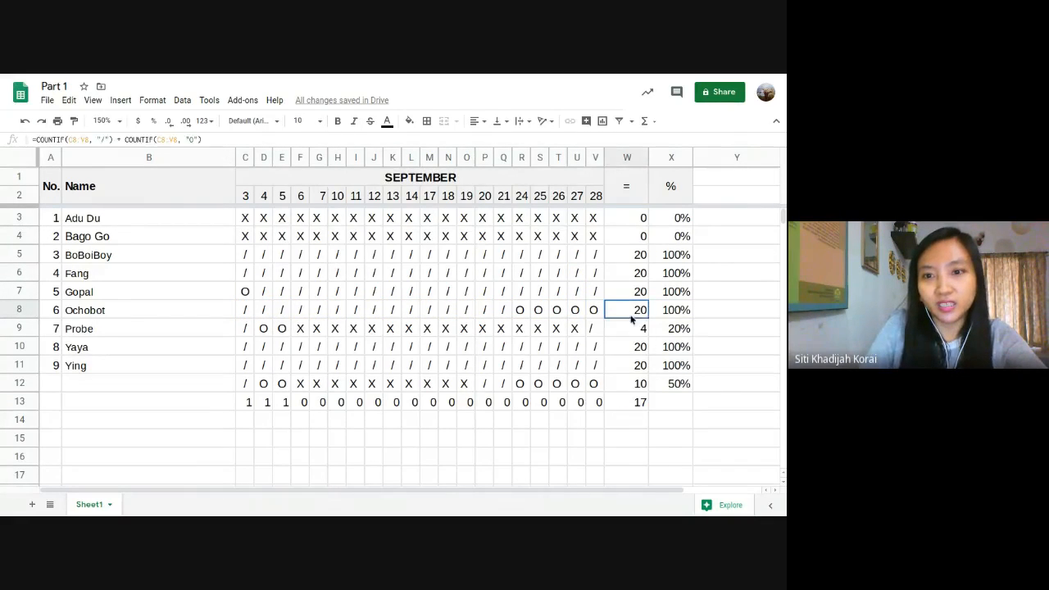
Examine the totals in W12 and W13 against the attendance marks in row 12 and the digits in row 13
left_click(583, 406)
left_click(611, 407)
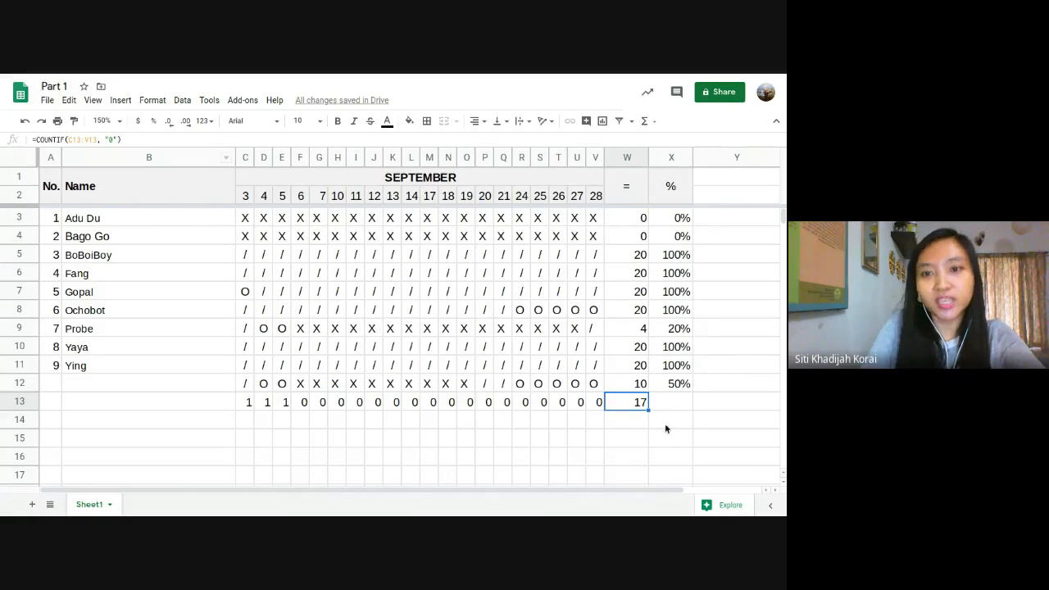
left_click(634, 383)
left_click(521, 384)
left_click(466, 385)
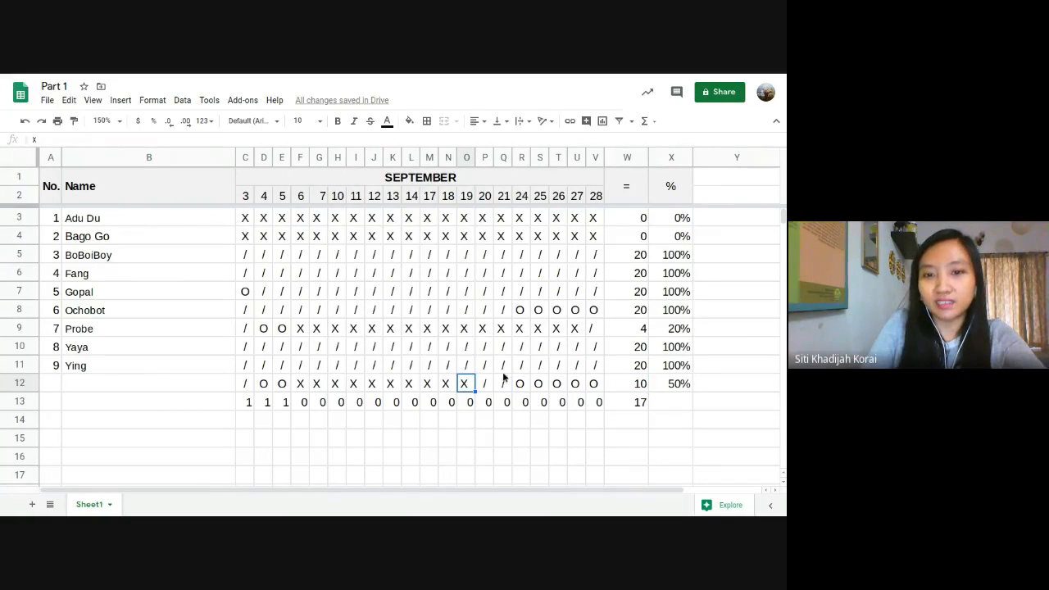
left_click(634, 402)
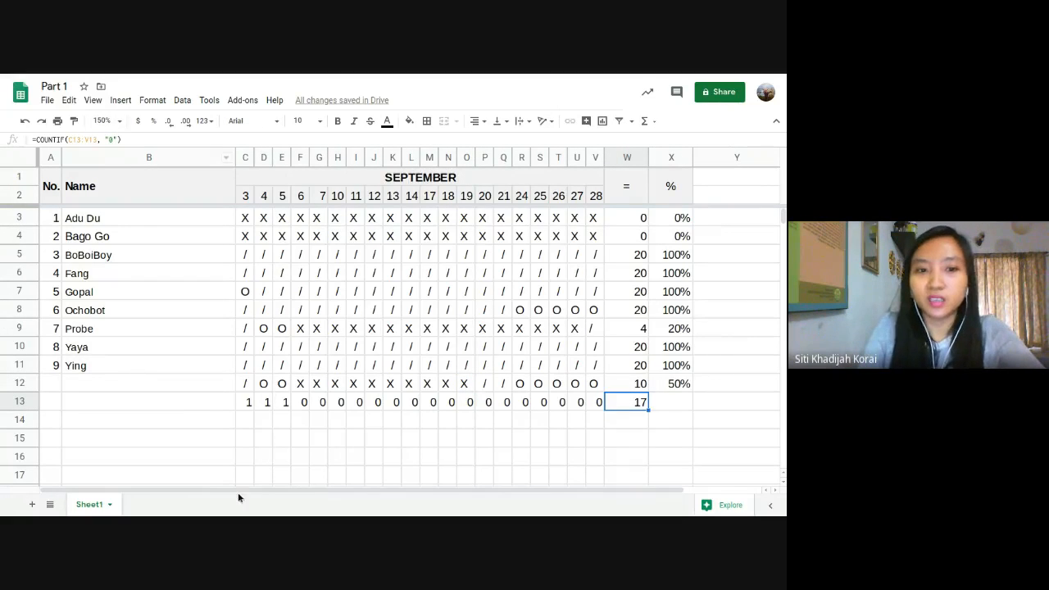
left_click(323, 423)
left_click(644, 402)
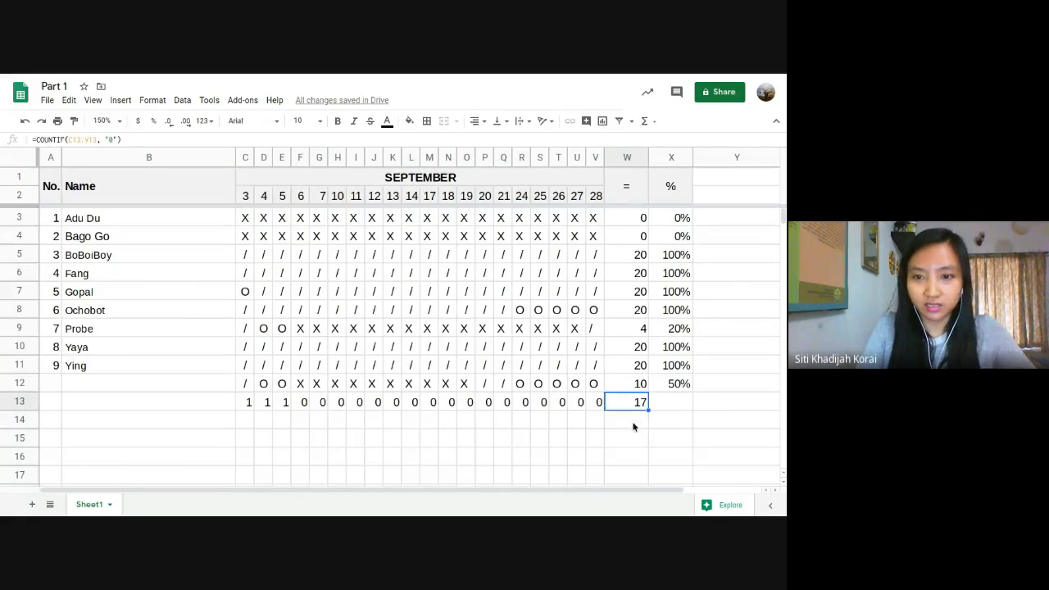
Start a formula with "=c" in cell W14, below the row 13 total
left_click(632, 423)
type("=c")
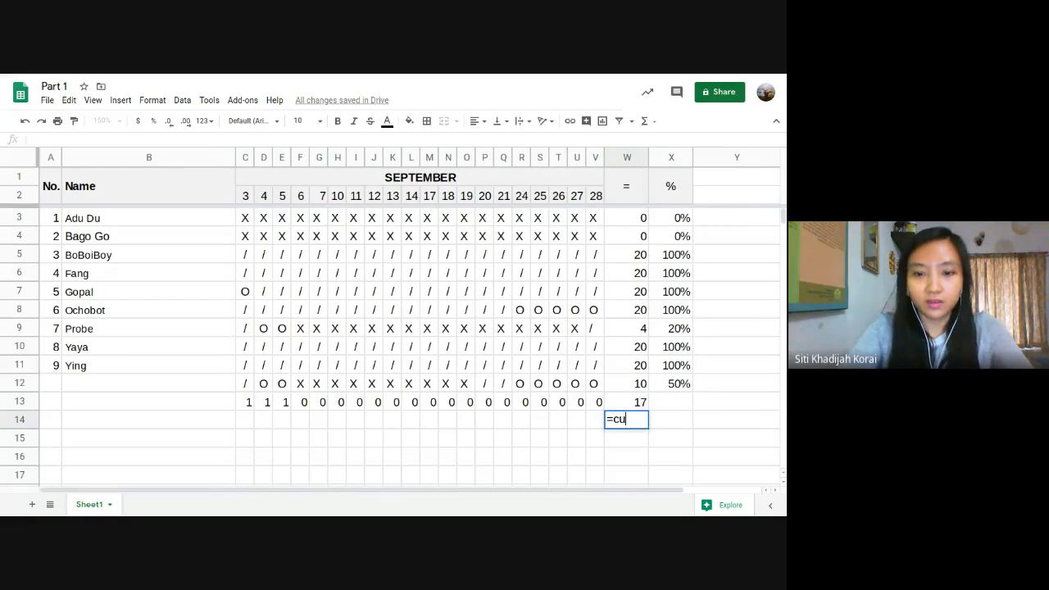
type("p")
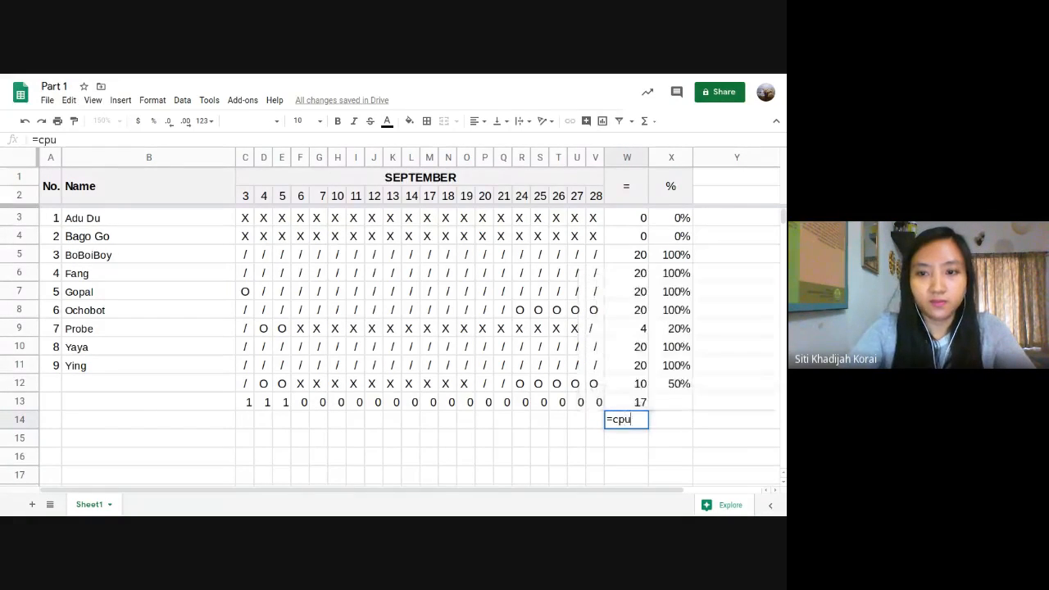
type("g")
key("BackSpace")
key("BackSpace")
type("p")
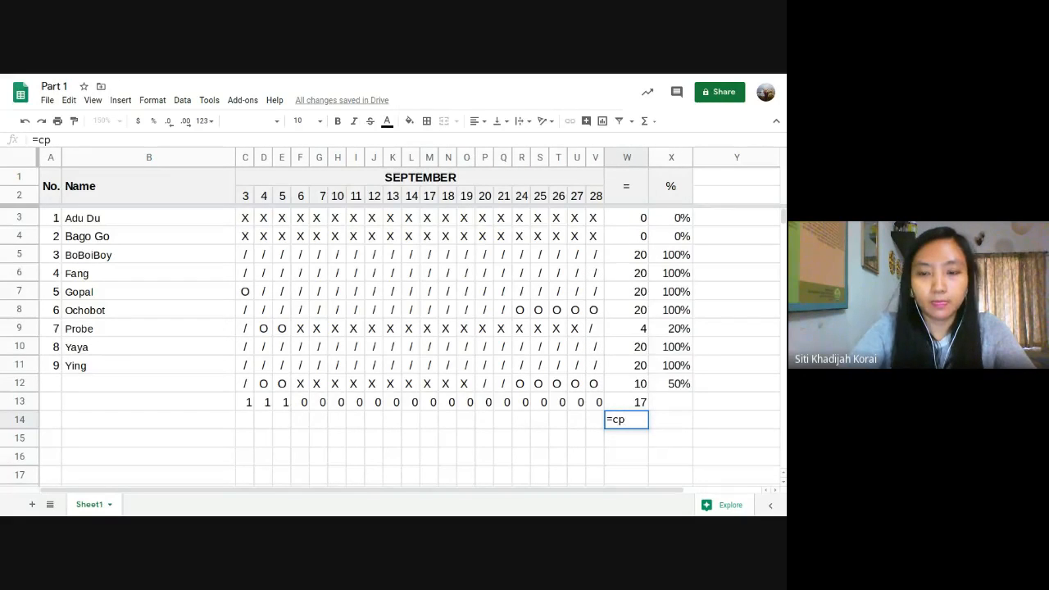
Enter a COUNTIF formula in W14 that counts the "y" entries across C14:V14
key("BackSpace")
type("ountif")
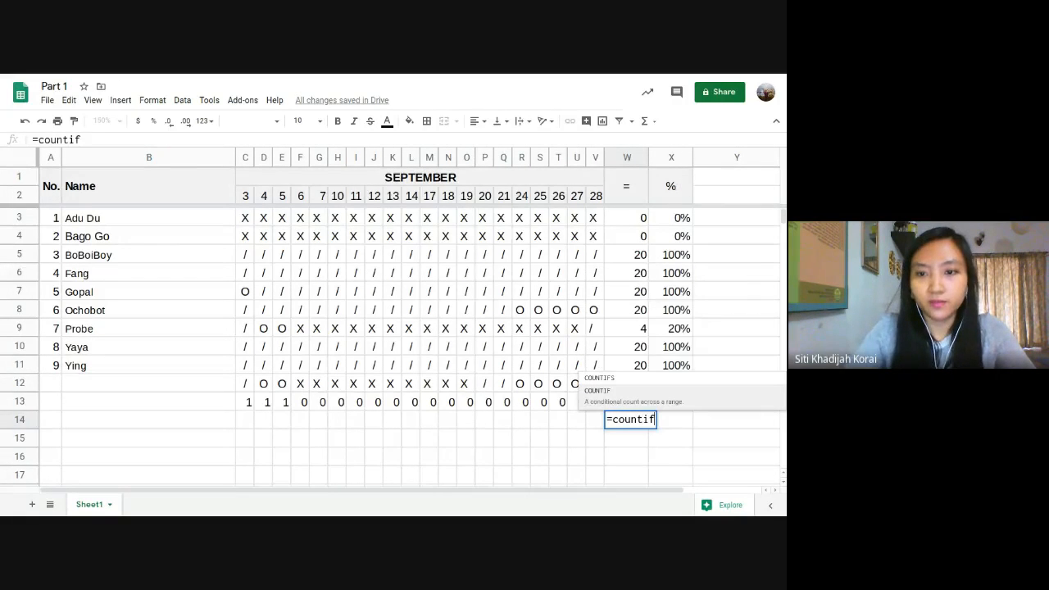
left_click(672, 399)
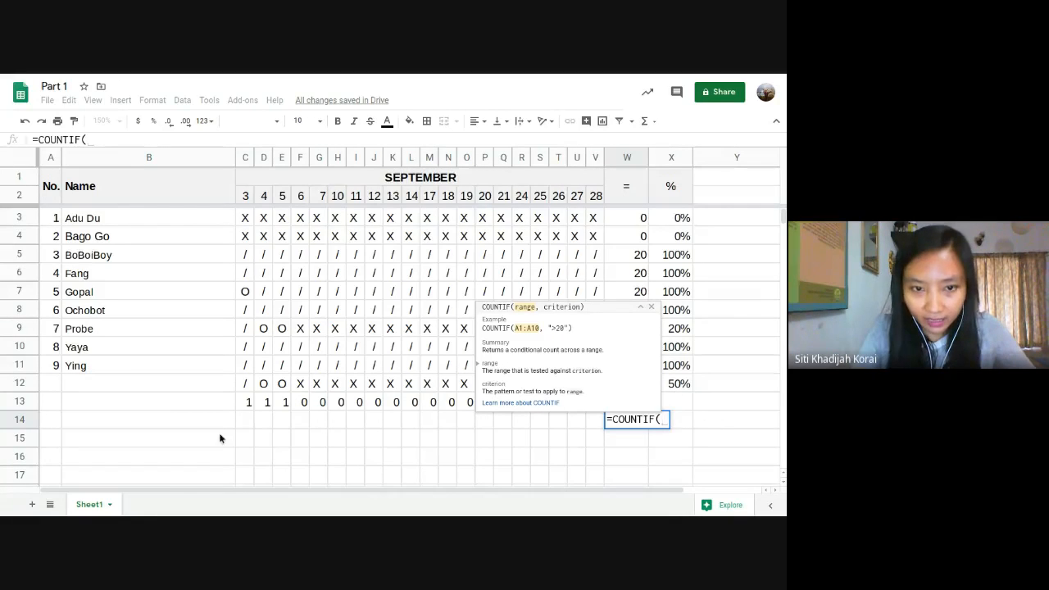
left_click_drag(246, 418, 593, 425)
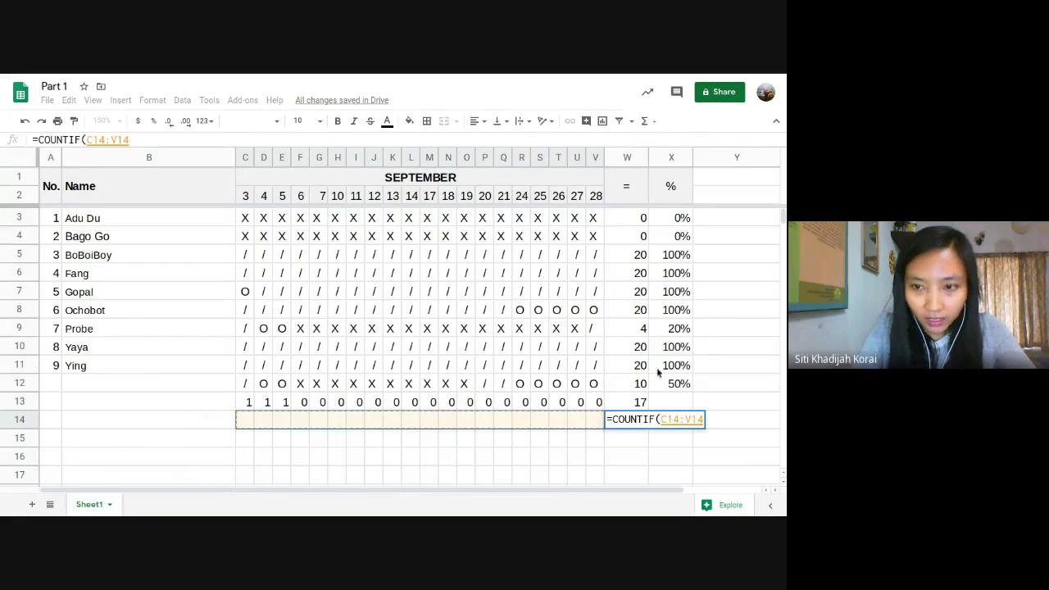
type(", \"")
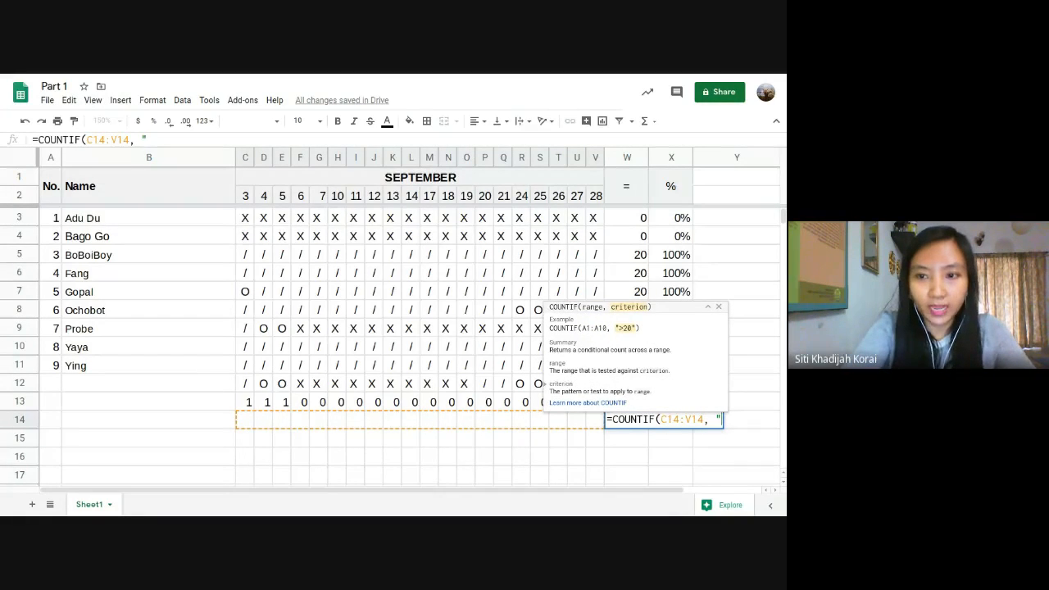
type("y\")")
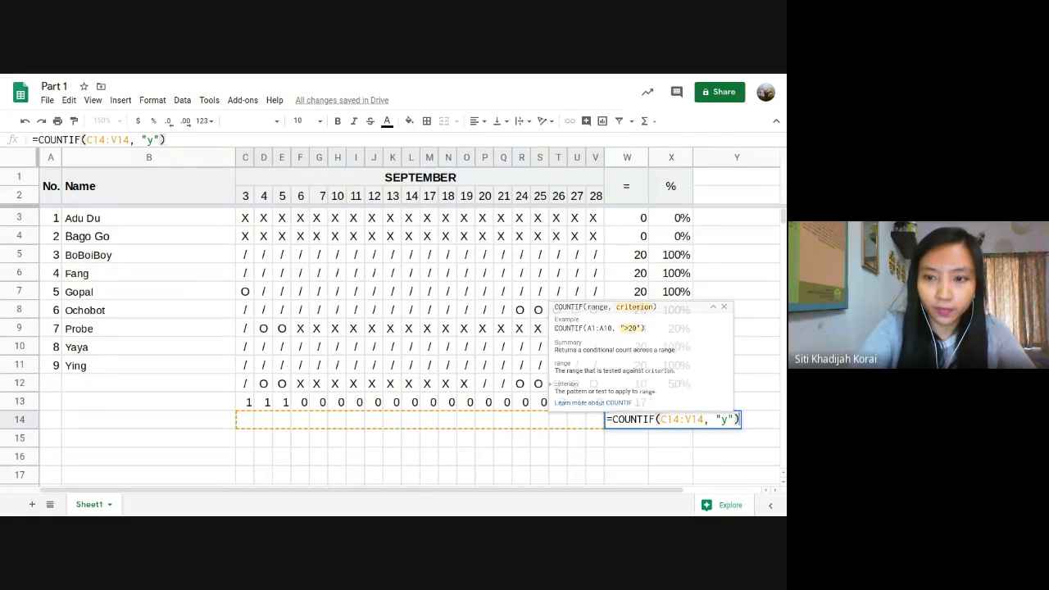
key("Return")
left_click(626, 418)
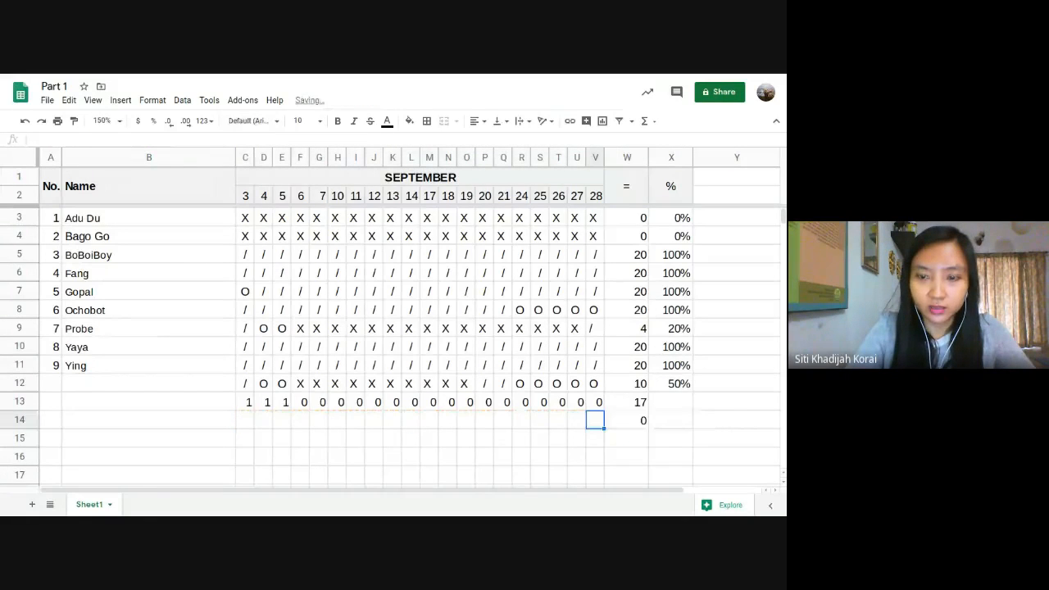
Enter y in cell S14 and check the count in W14
left_click(558, 419)
left_click(539, 419)
type("y")
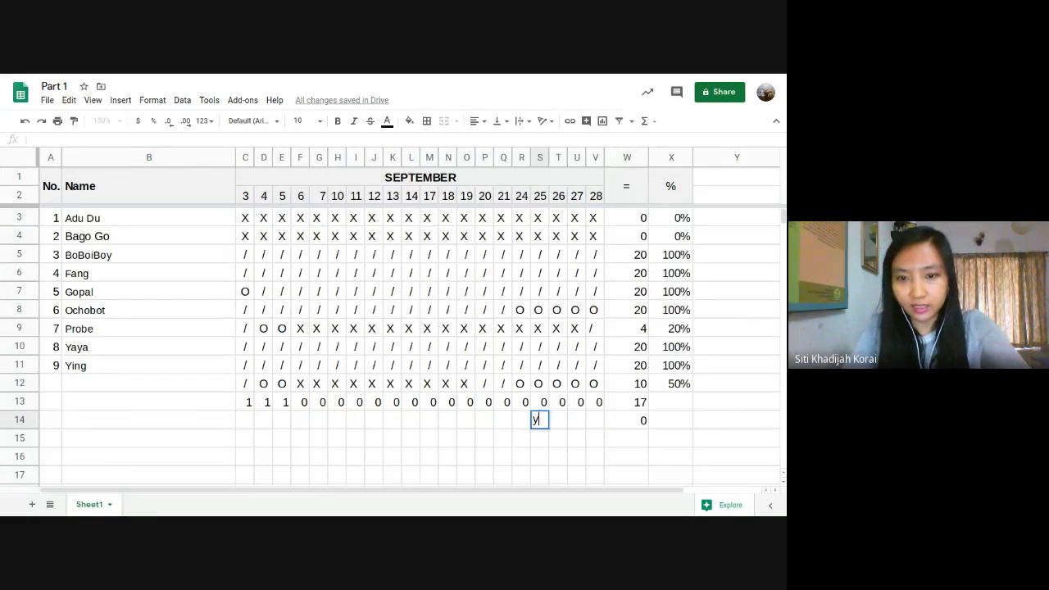
key("Return")
left_click(576, 419)
left_click(626, 420)
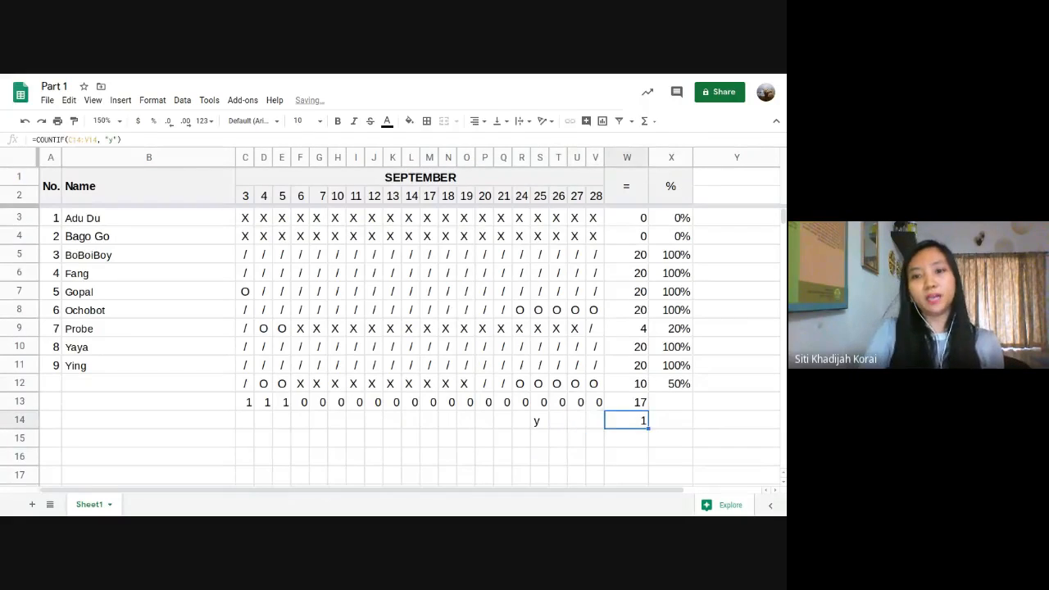
left_click(594, 419)
left_click(626, 419)
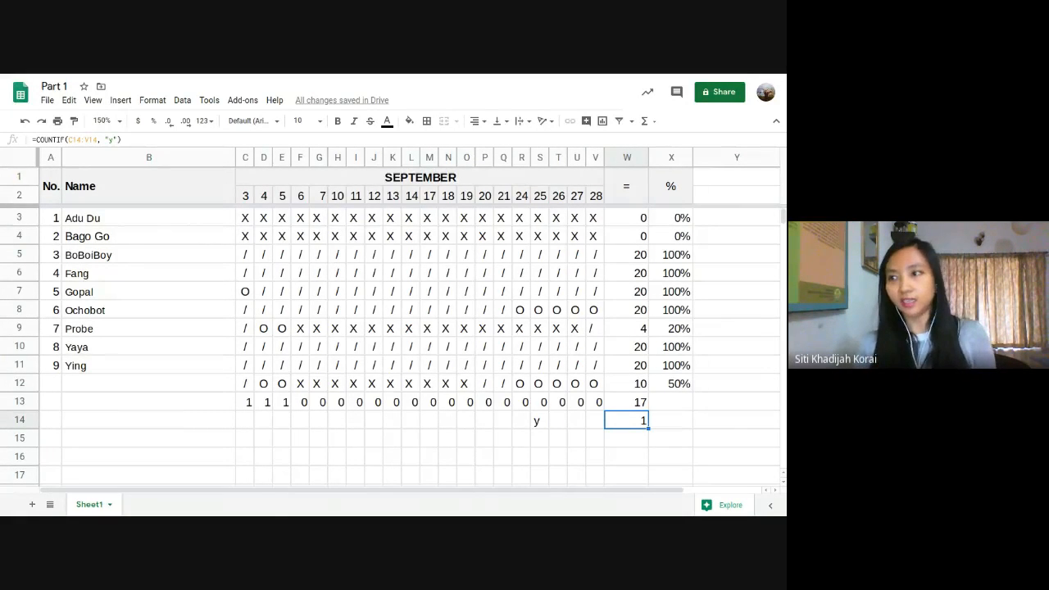
Change the criterion of the COUNTIF formula in W14 to "yes"
left_click(544, 424)
left_click(639, 420)
double_click(639, 420)
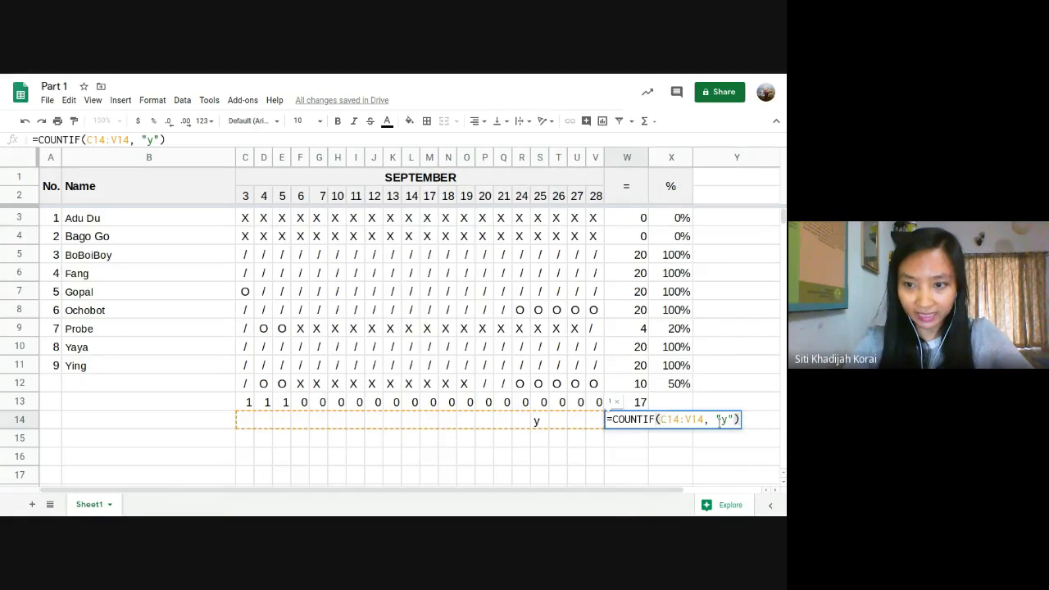
left_click(726, 419)
type("es")
key("Return")
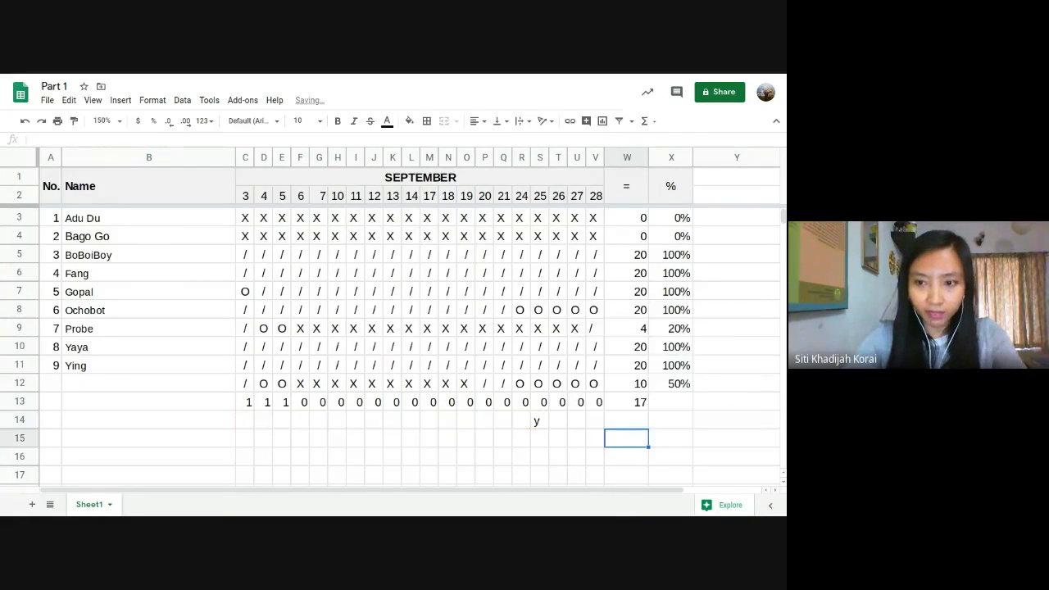
Change the entry in S14 to yes and check the formula's count in W14
left_click(538, 422)
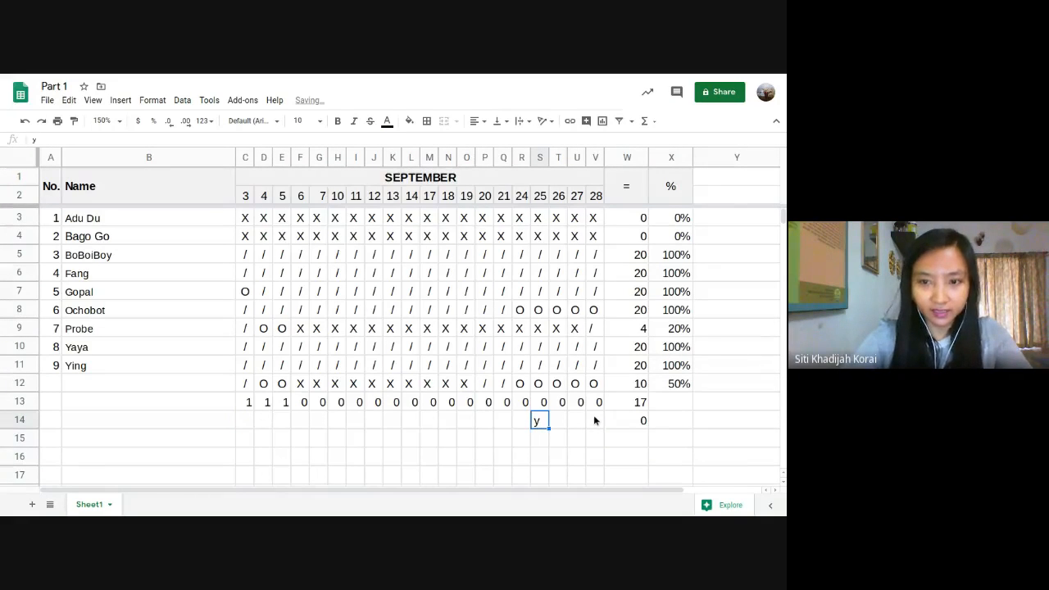
double_click(534, 423)
type("es")
key("Return")
left_click(538, 420)
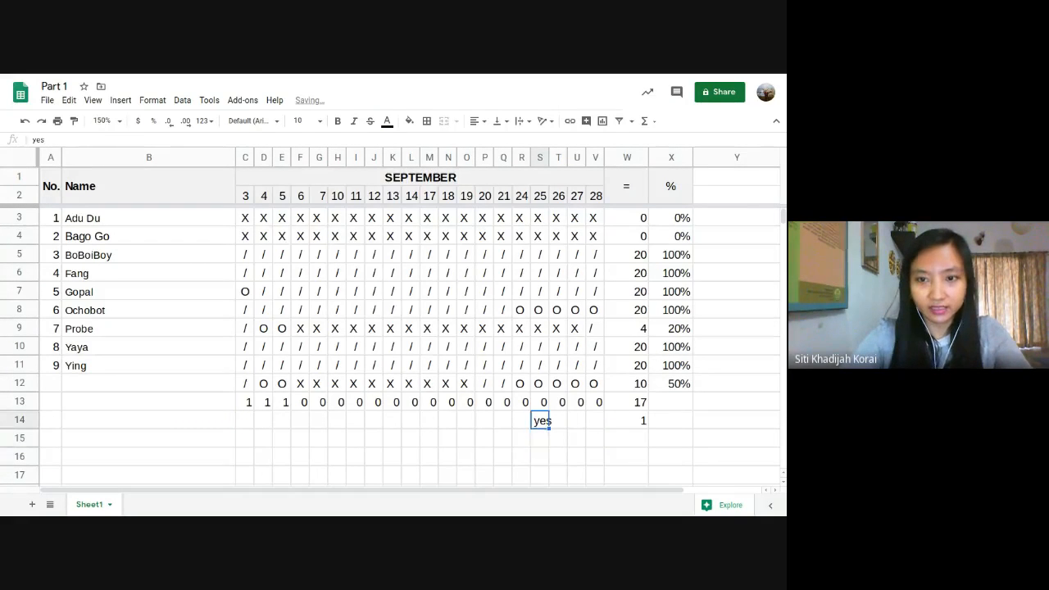
key("Right")
key("Right")
key("Right")
key("Right")
key("Right")
key("Left")
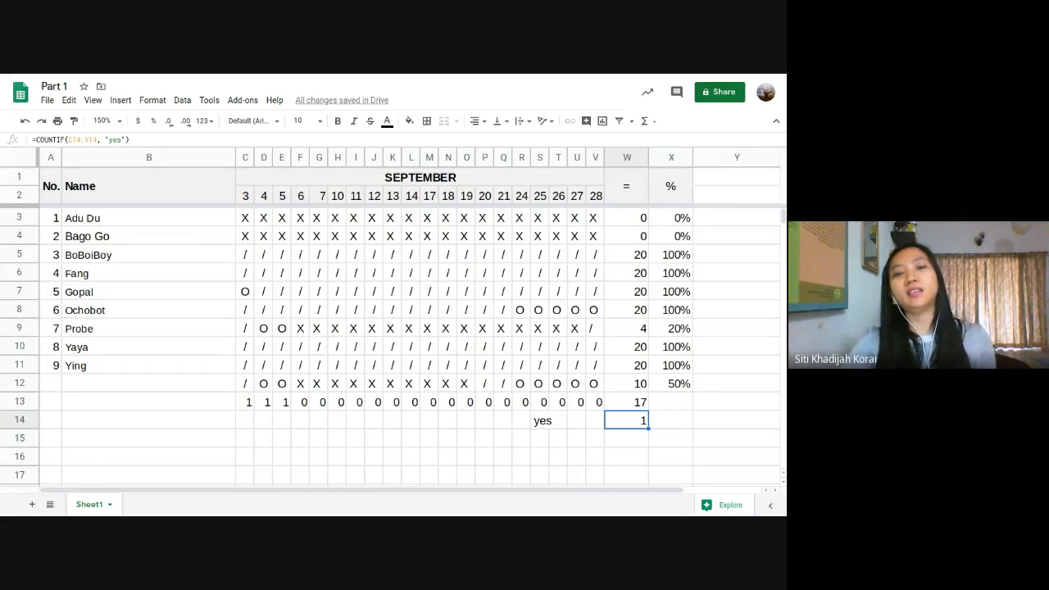
Enter YES in capitals in cell M14 and check the count in W14
left_click(432, 421)
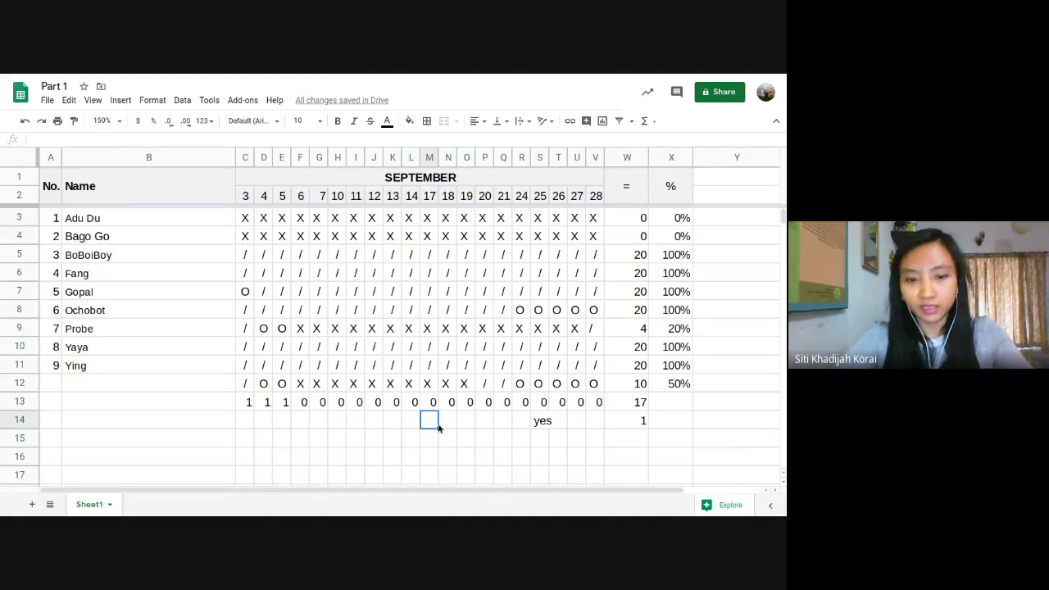
type("YES")
key("Return")
key("Up")
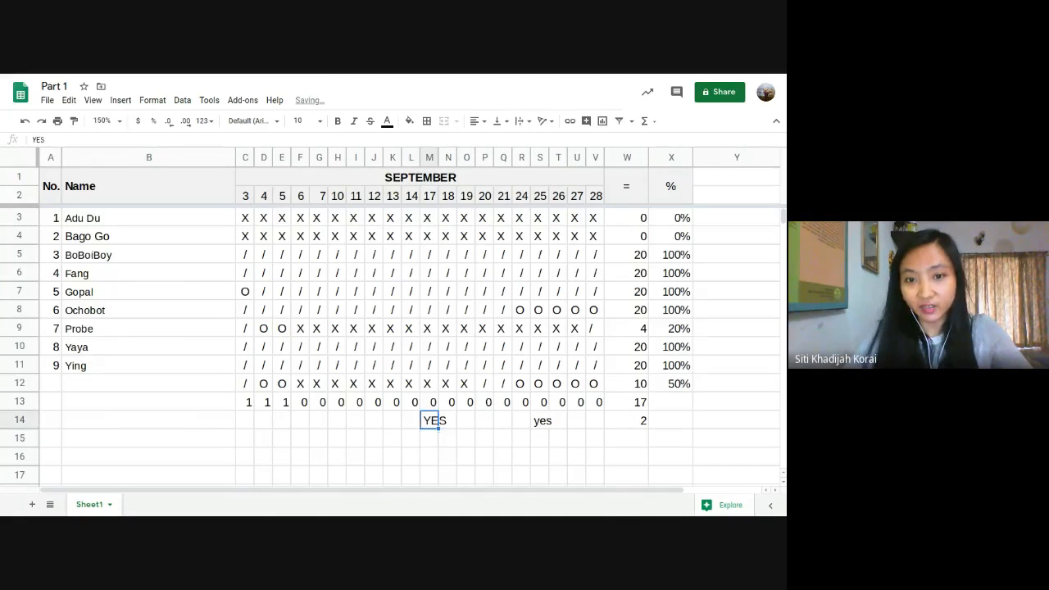
key("Right")
key("Right")
key("Right")
key("Right")
key("Right")
key("Right")
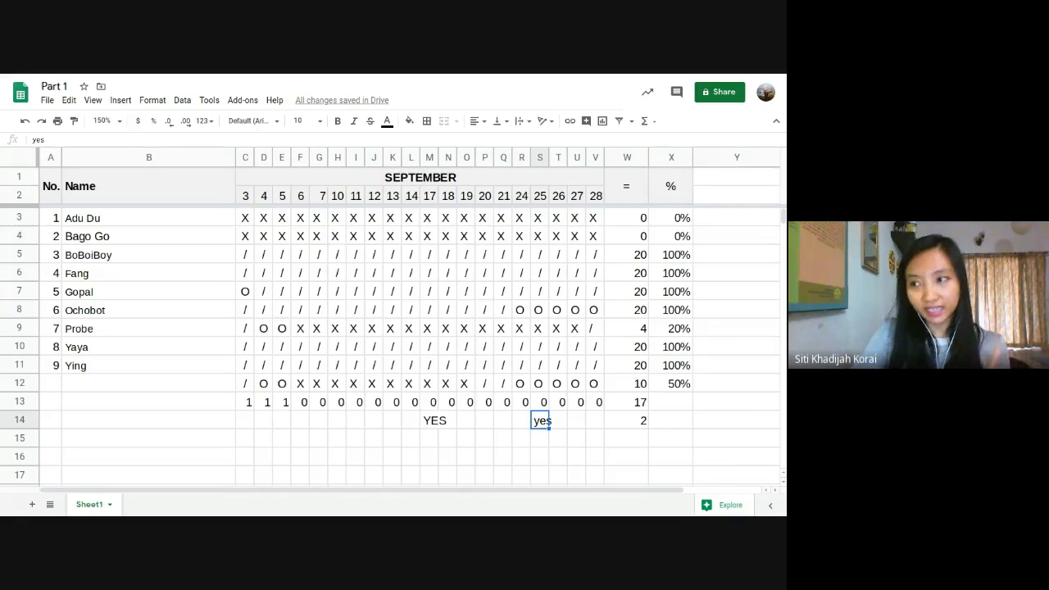
key("Right")
key("Right")
key("Right")
key("Right")
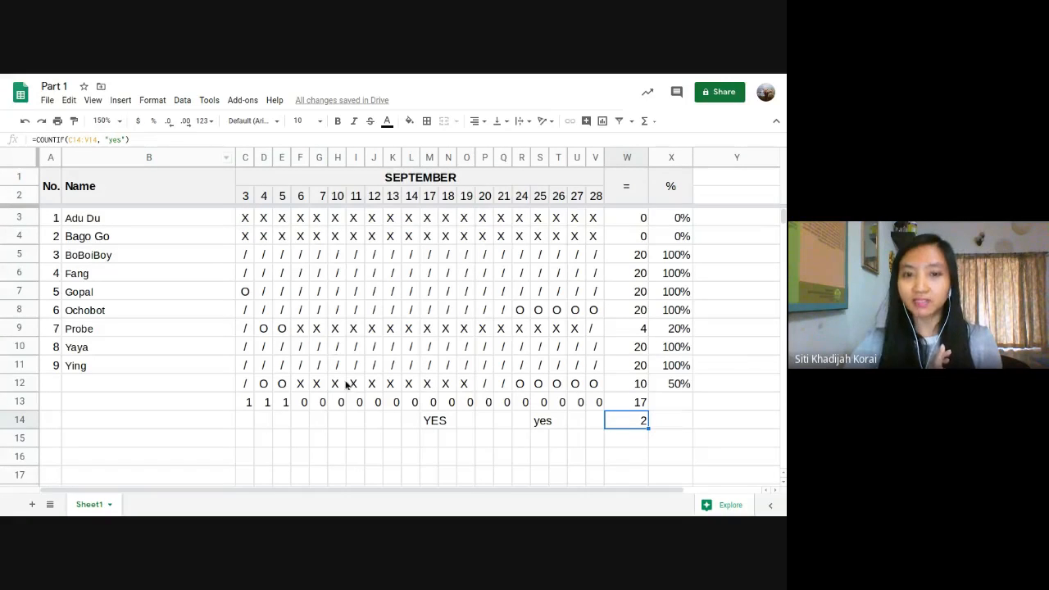
Enter the misspelled word yse in cell I14 and check the count in W14
left_click(359, 419)
type("yse")
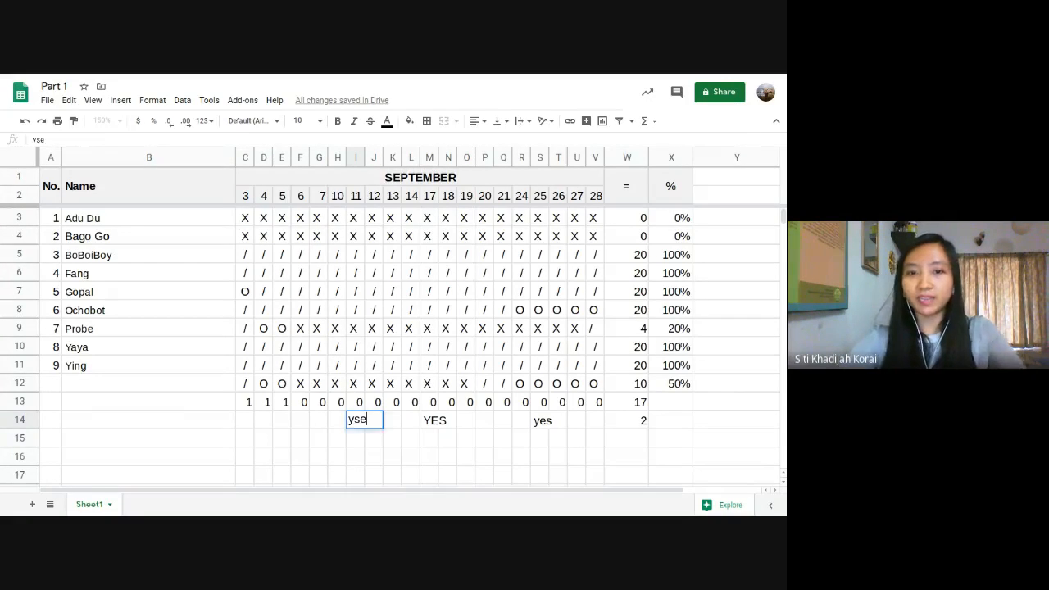
key("Return")
left_click(622, 439)
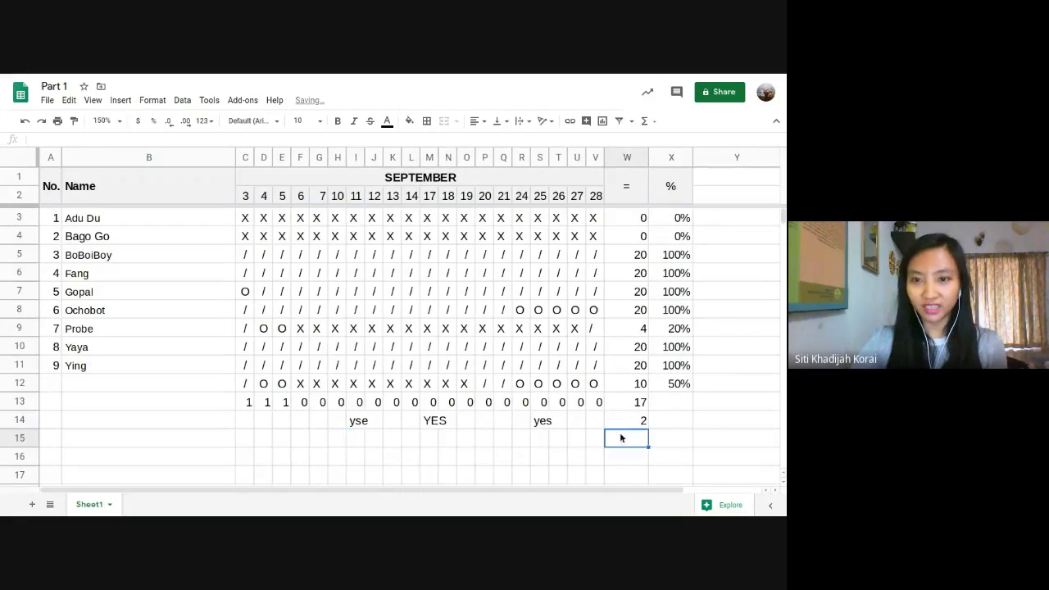
left_click(629, 420)
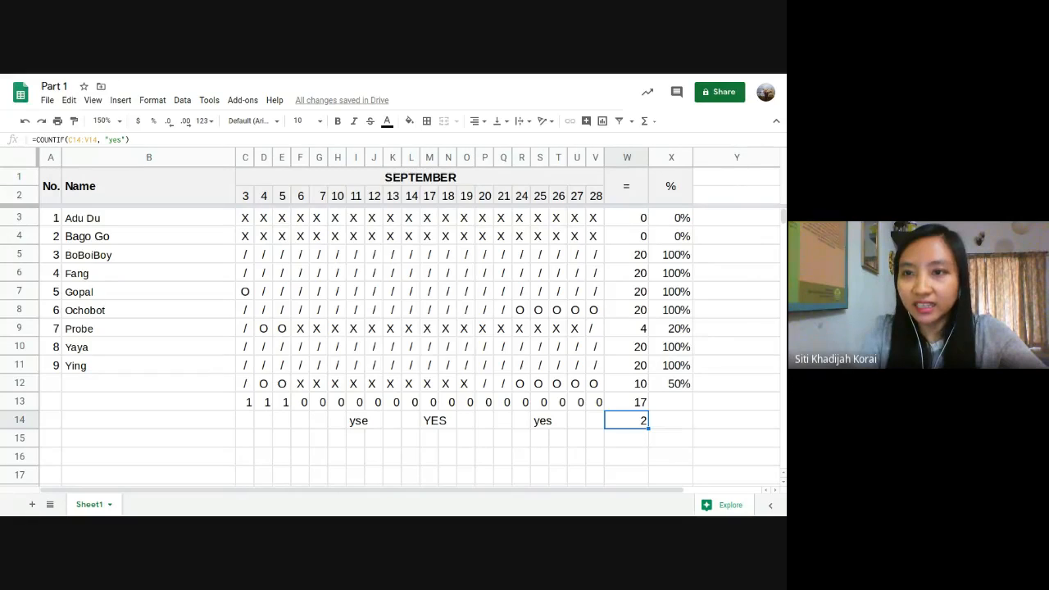
Examine the attendance percentage formula in X3, comparing it with the count formula in W3 and the percentage in X9
left_click(682, 218)
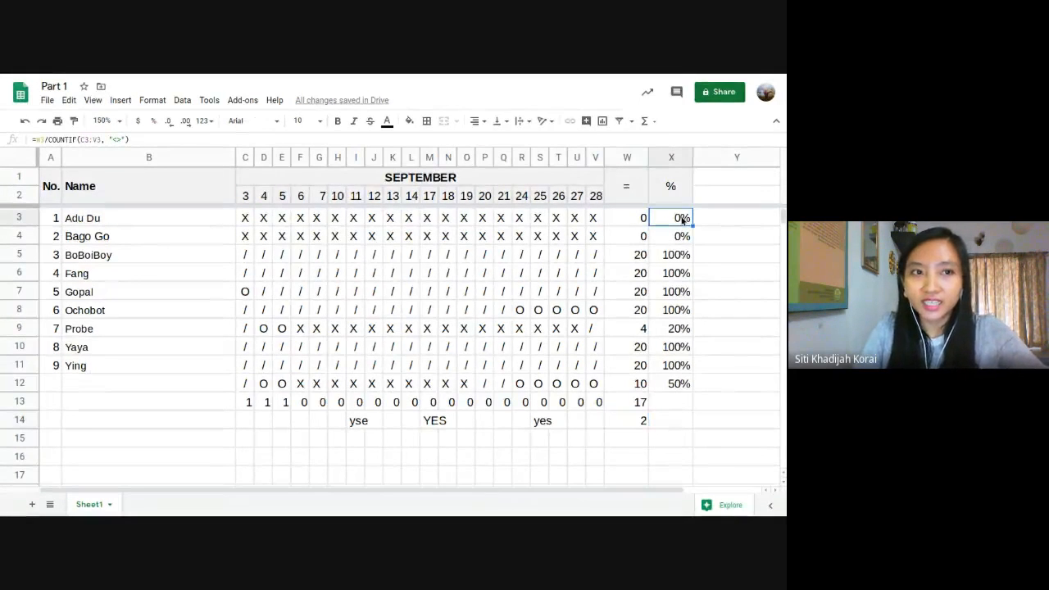
left_click(627, 223)
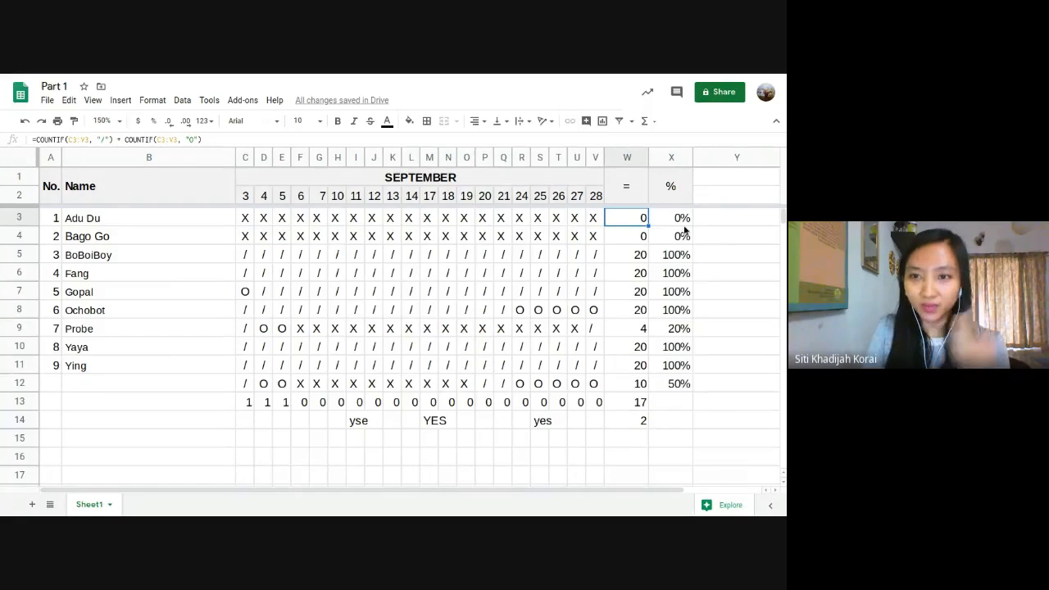
left_click(684, 226)
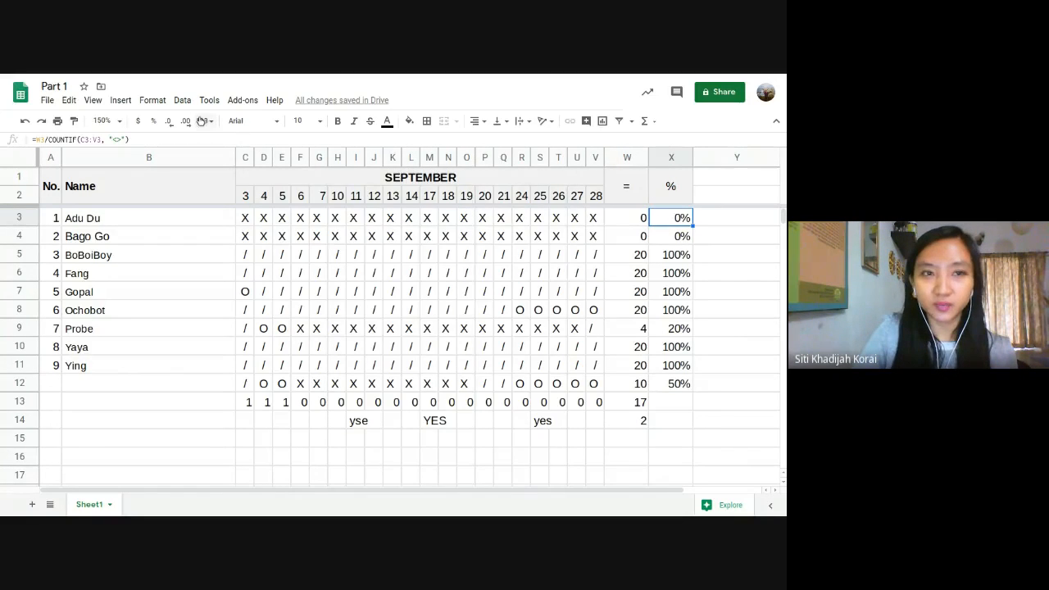
left_click(133, 139)
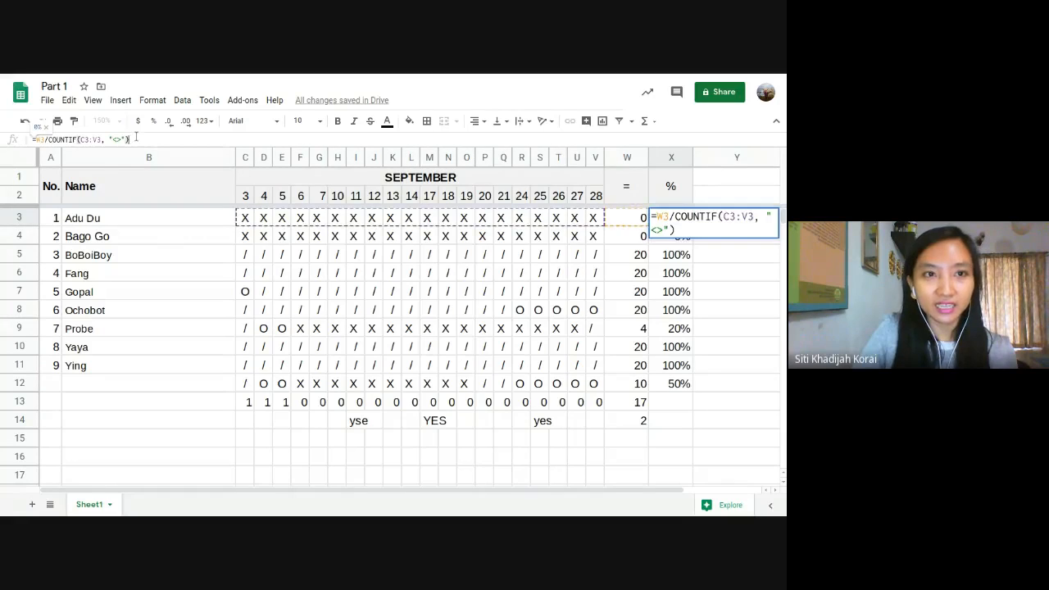
left_click_drag(137, 140, 31, 139)
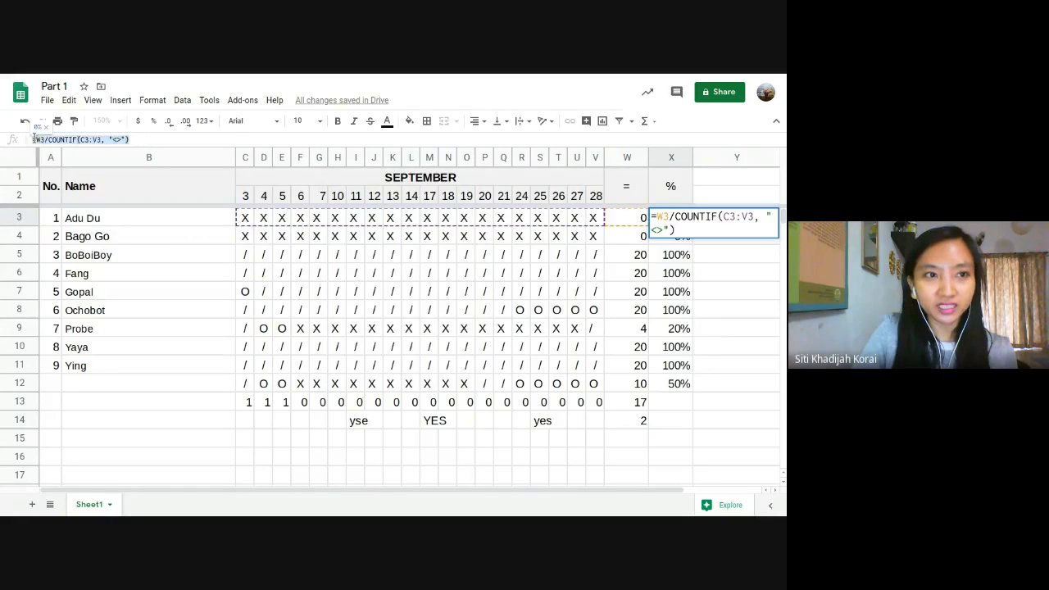
left_click(168, 138)
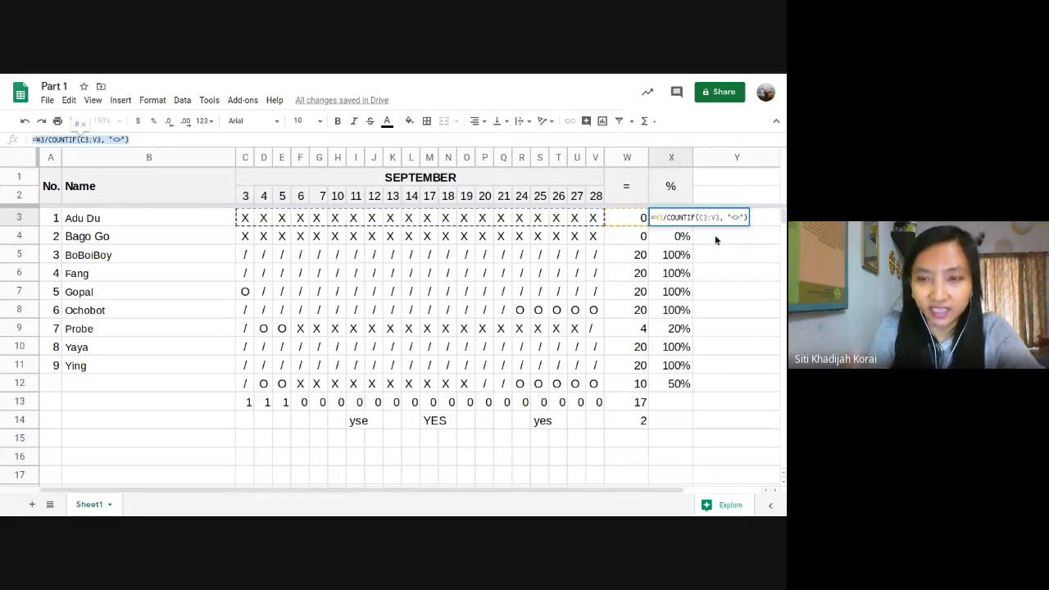
key("Return")
left_click(661, 221)
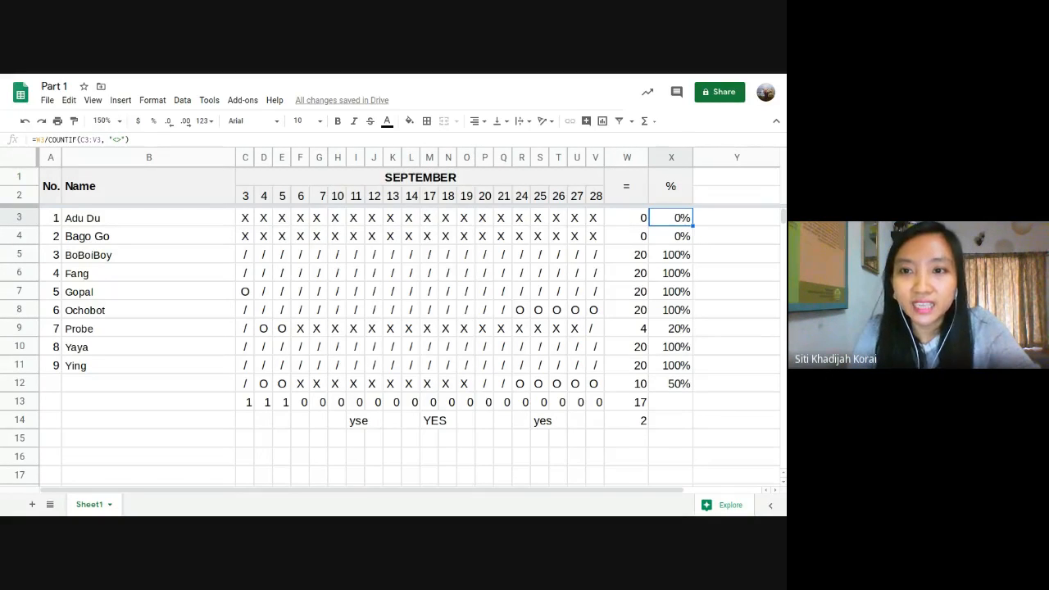
left_click(670, 330)
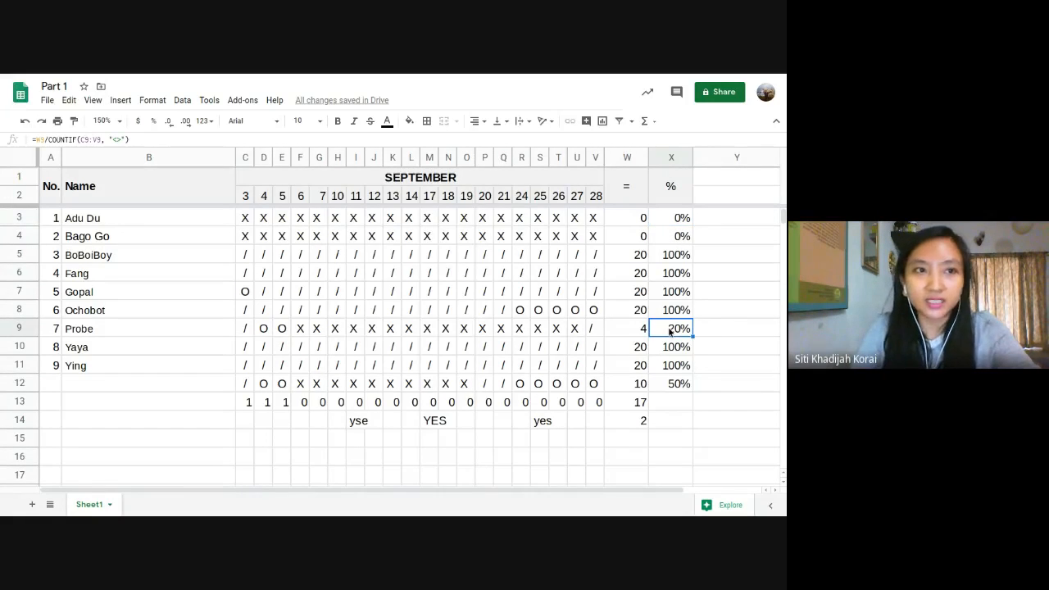
left_click(673, 235)
left_click(674, 223)
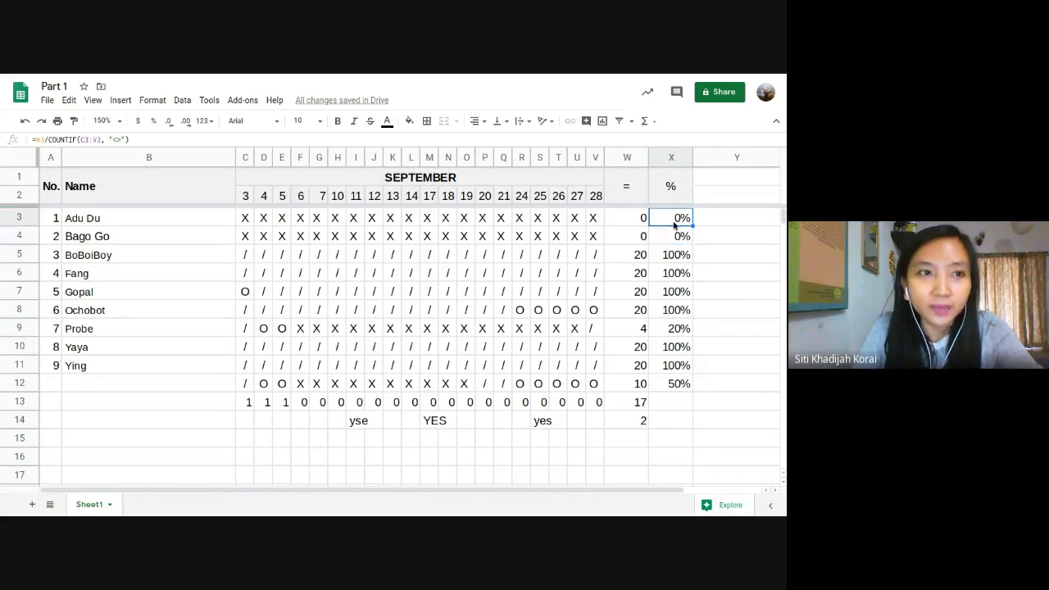
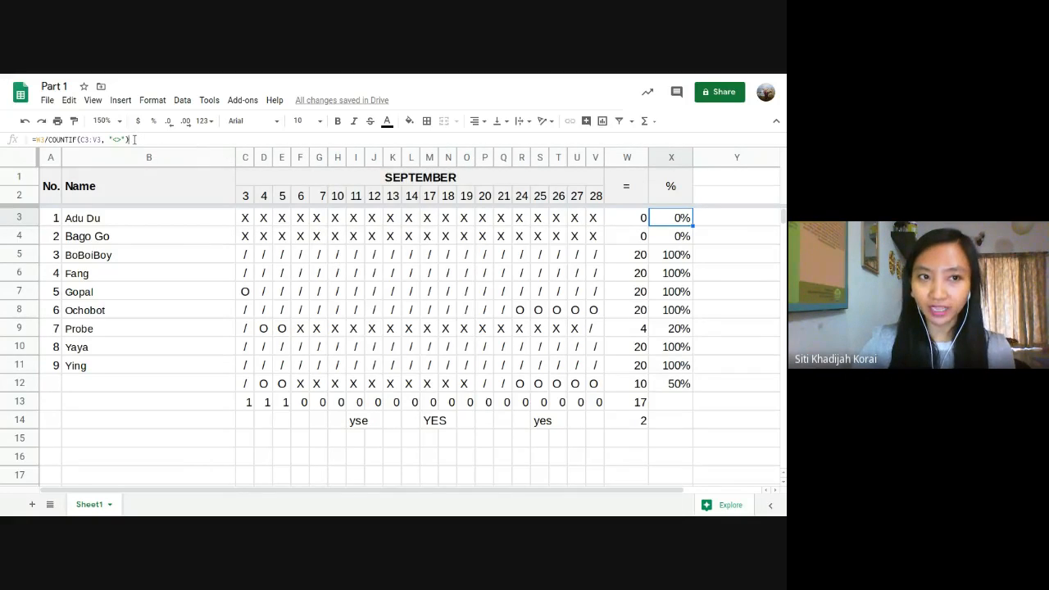
Copy the COUNTIF(C3:V3, "<>") part of the X3 formula and enter it as a separate formula in Y3
left_click_drag(134, 139, 46, 139)
key("ctrl+c")
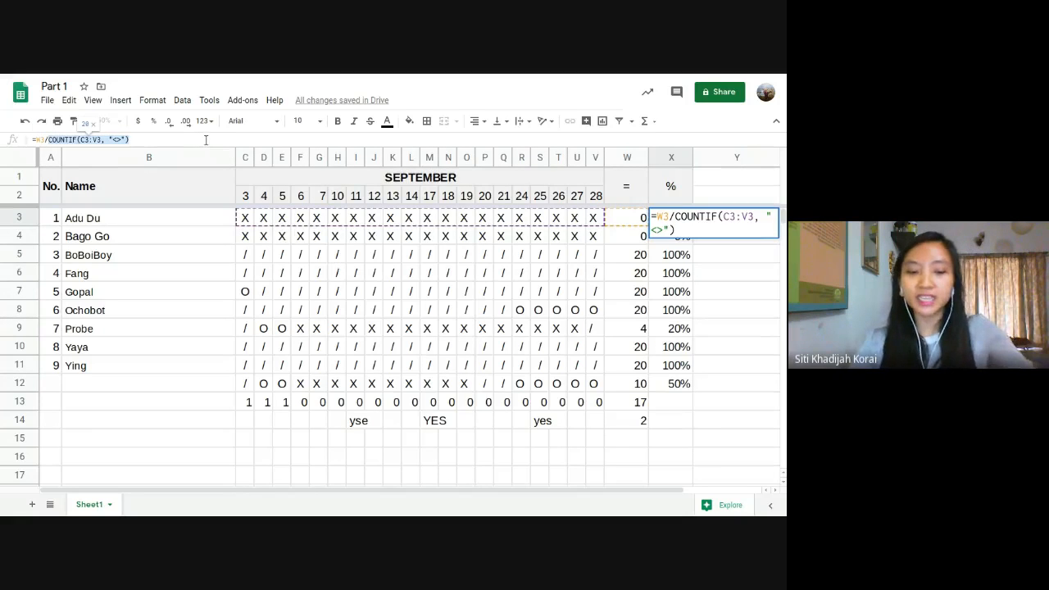
left_click(714, 242)
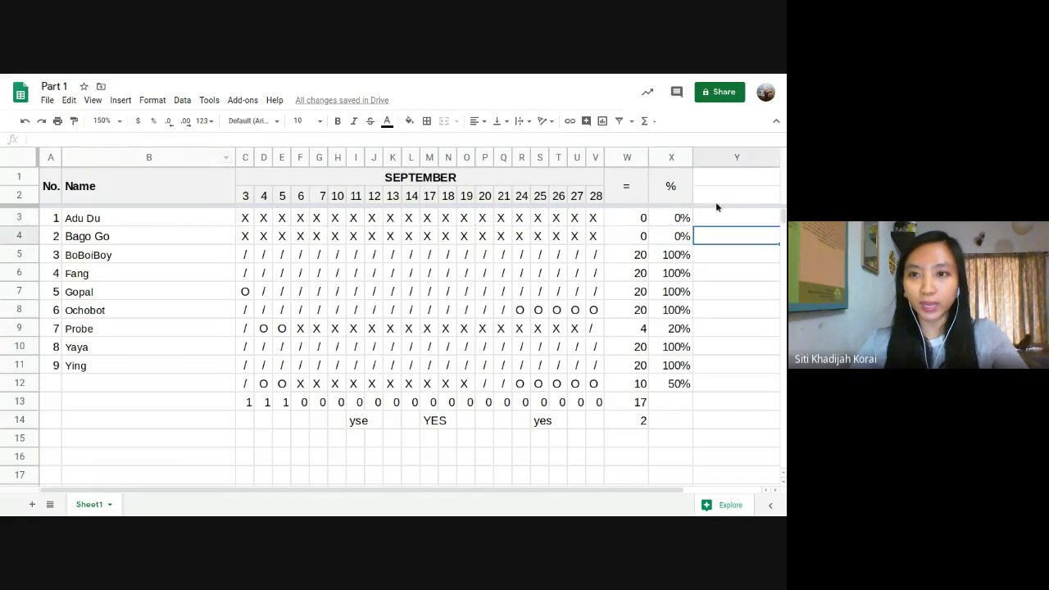
left_click(718, 220)
type("=")
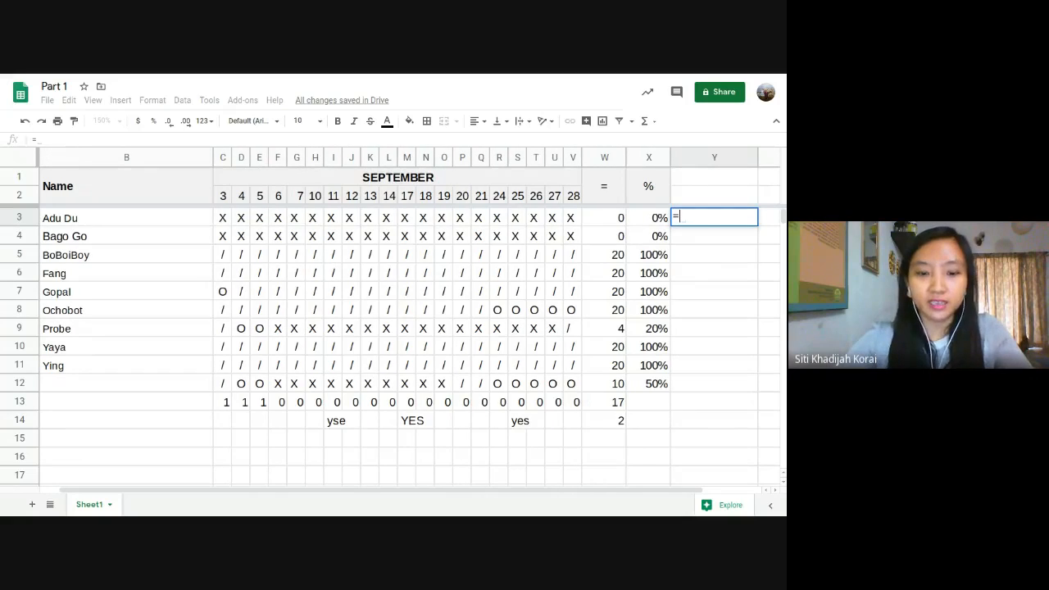
key("ctrl+v")
key("Return")
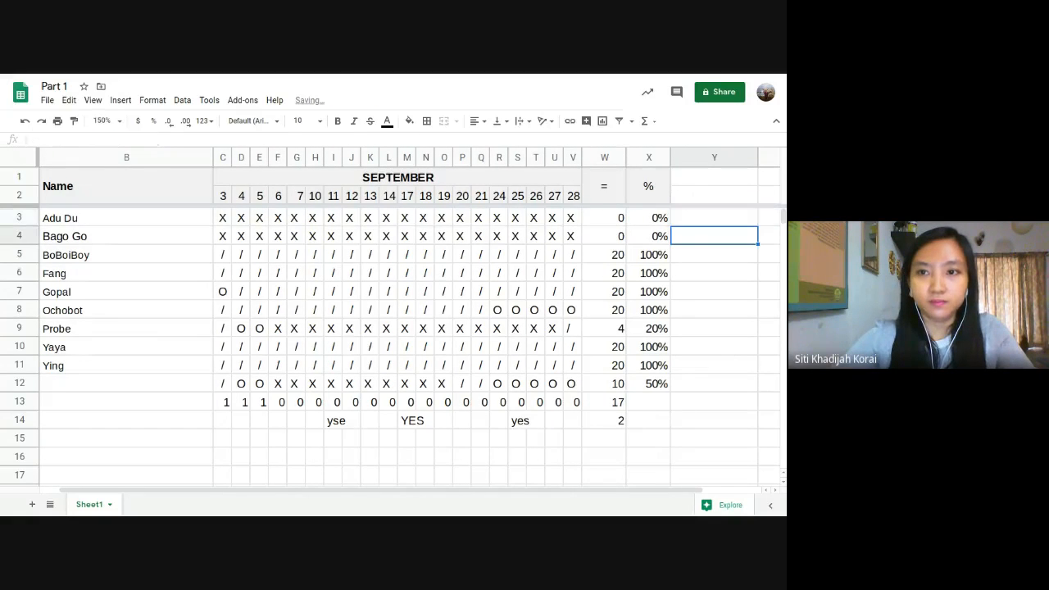
Resize column Y to fit its data and review the COUNTIF formula in Y3
left_click(728, 161)
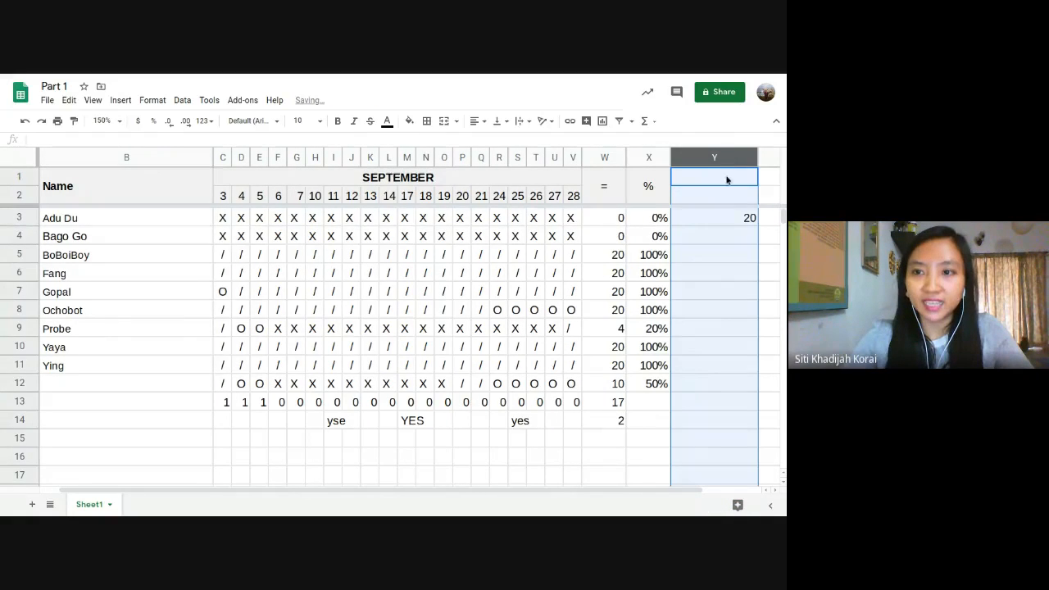
right_click(729, 162)
left_click(738, 303)
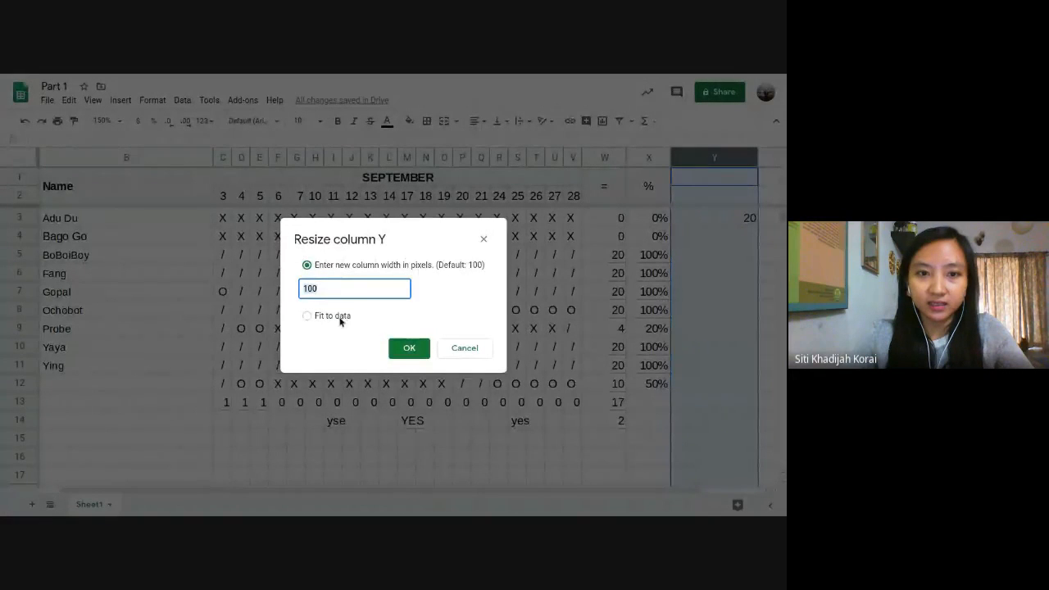
left_click(336, 316)
left_click(409, 347)
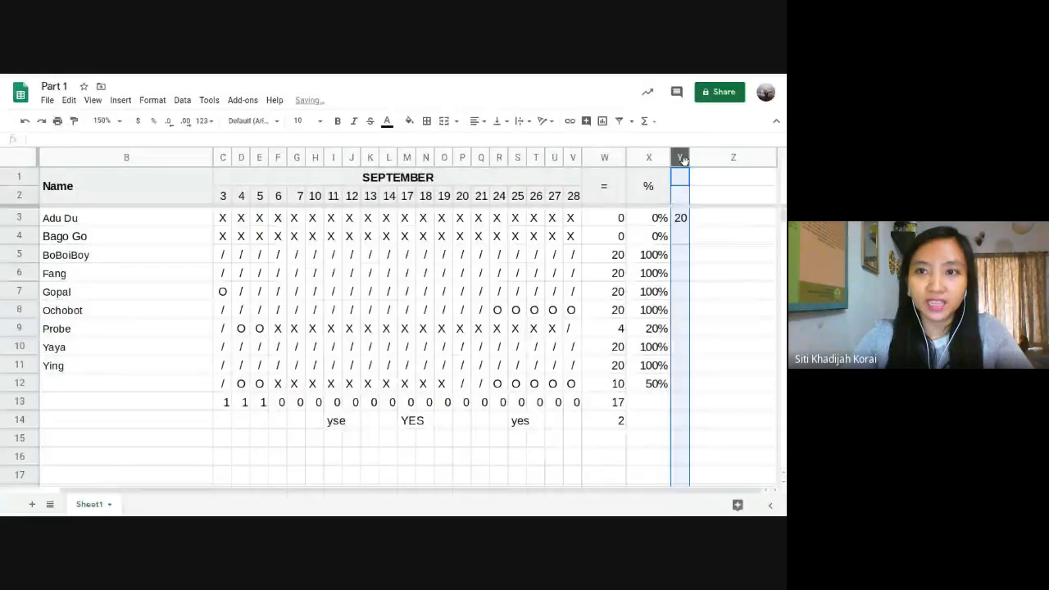
left_click(733, 240)
left_click(685, 218)
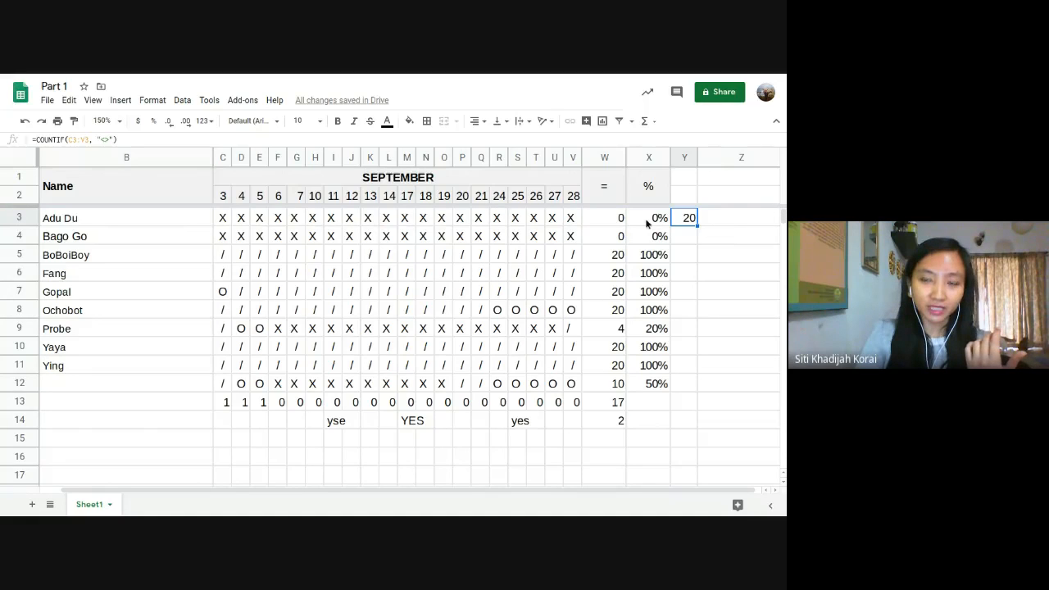
left_click(716, 238)
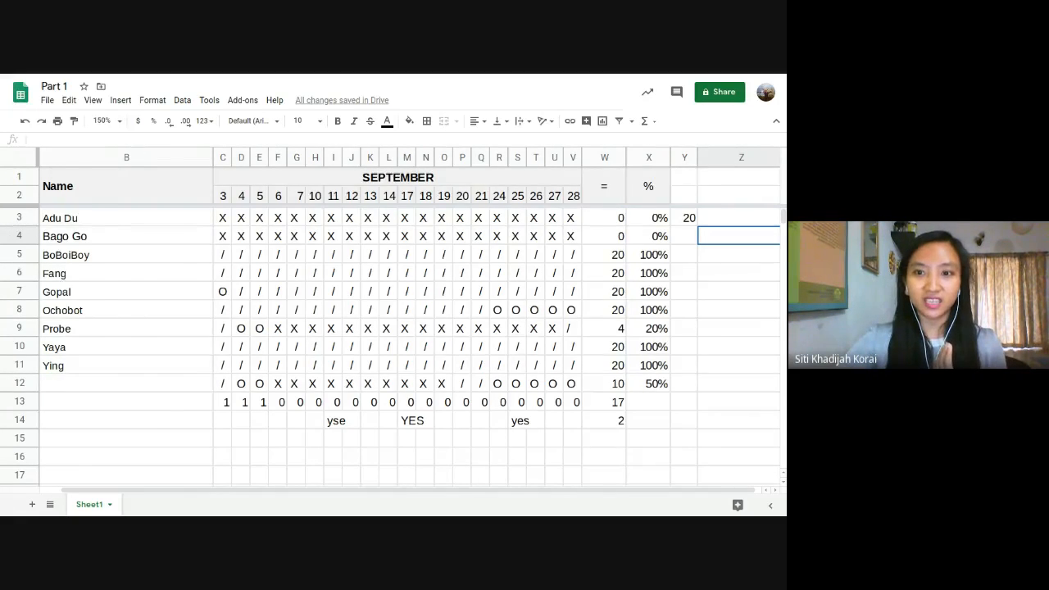
scroll(394, 328, "right", 3)
key("Down")
key("Down")
key("Down")
key("Left")
key("Left")
key("Left")
key("Left")
key("Left")
key("Left")
key("Left")
key("Left")
key("Left")
key("Left")
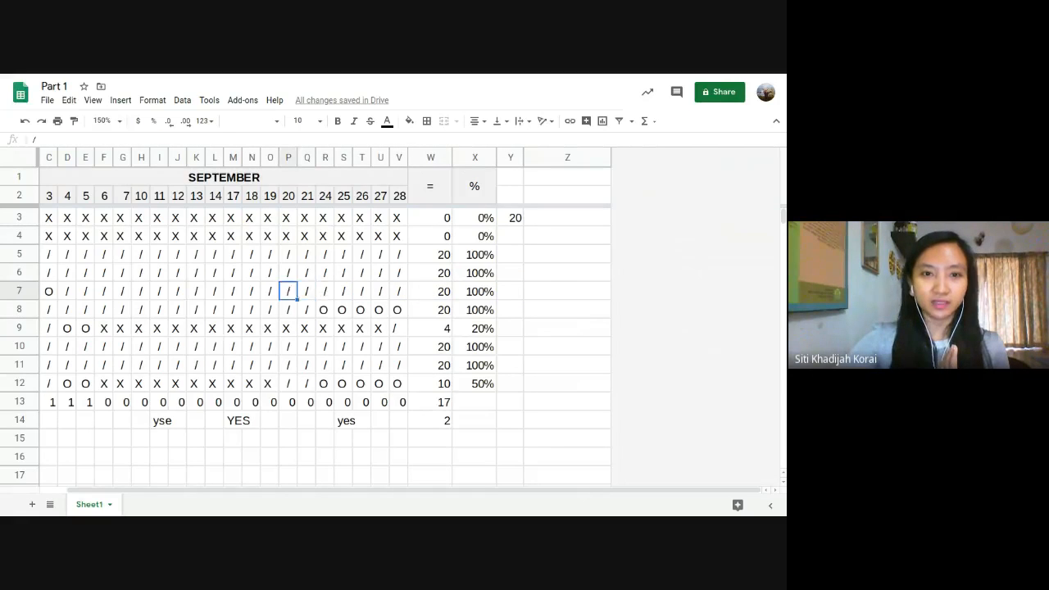
key("Left")
key("Left")
key("Left")
key("Left")
key("Left")
key("Left")
key("Left")
key("Left")
key("Left")
key("Left")
key("Left")
key("Left")
key("Left")
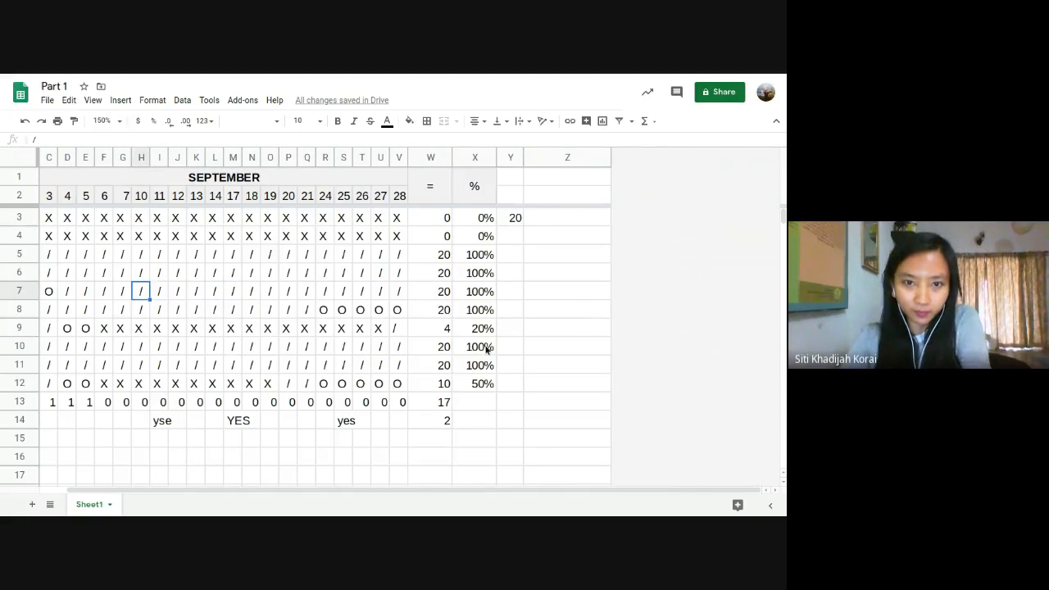
key("Left")
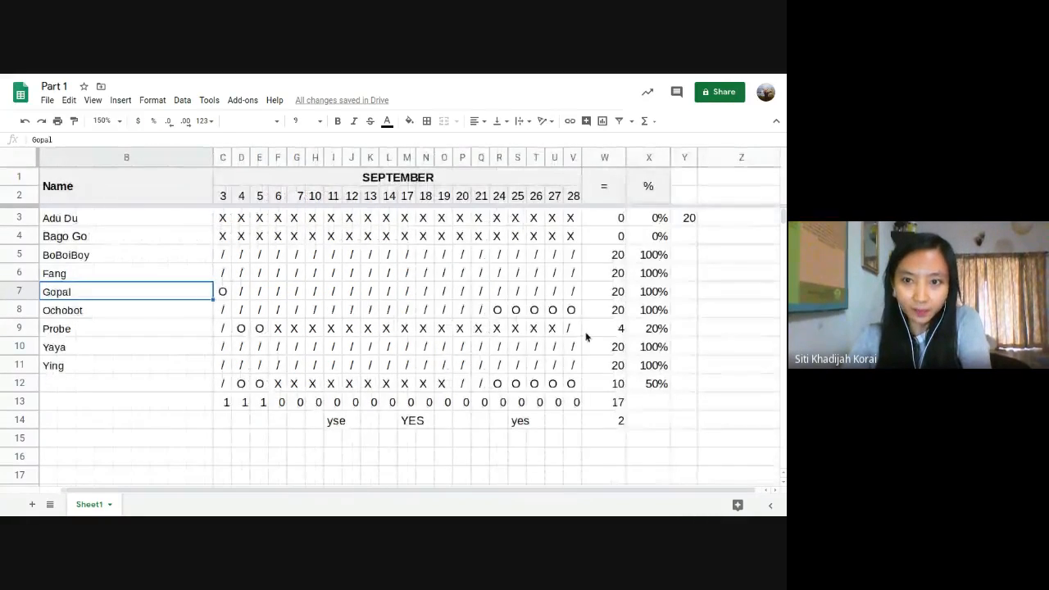
Compare the count formula in W9 with the percentage formulas in X9 and X12
left_click(598, 331)
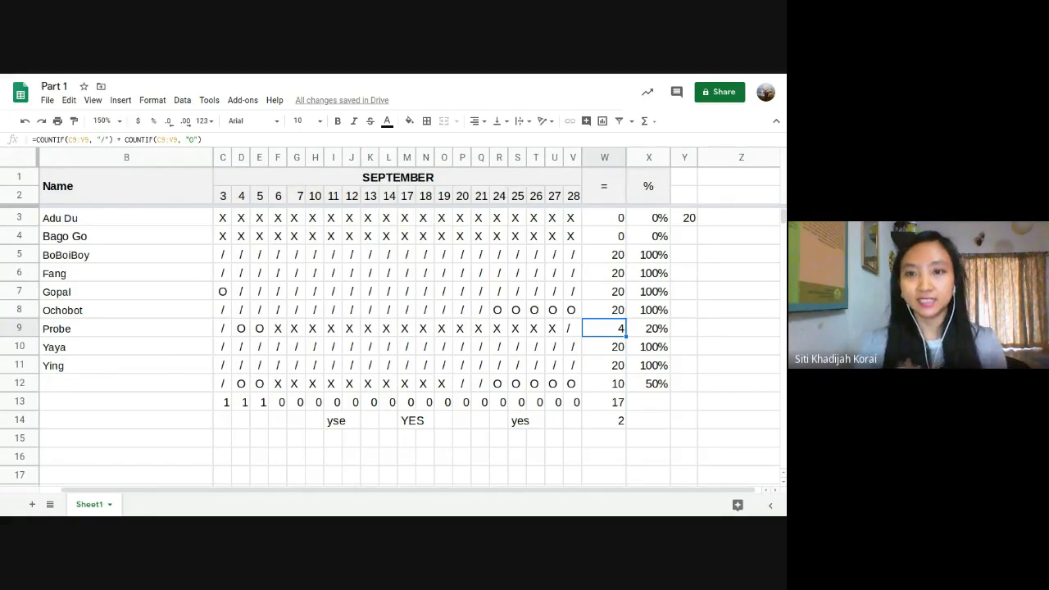
left_click(685, 328)
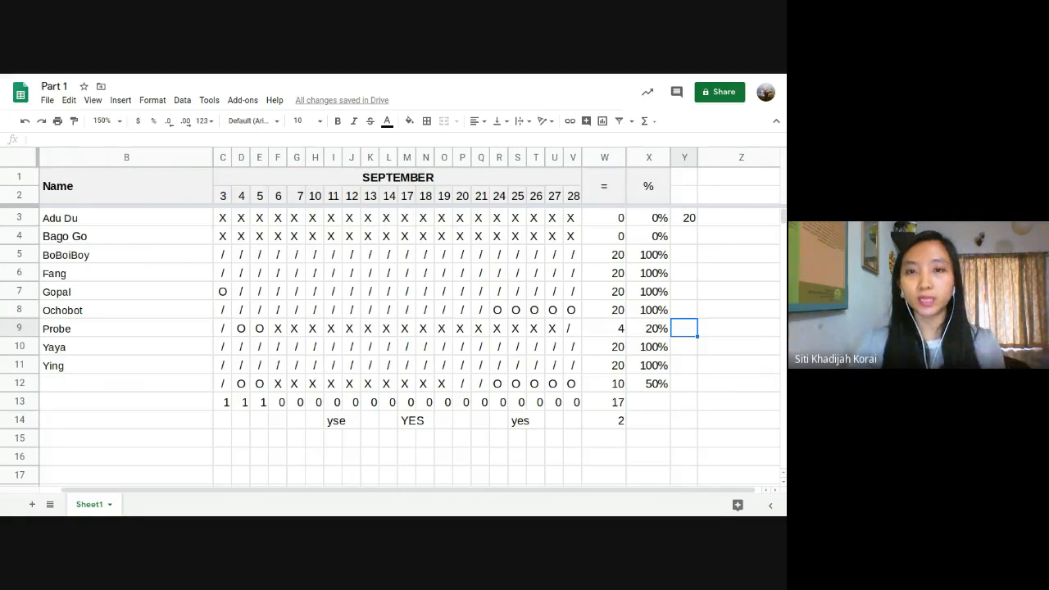
key("Left")
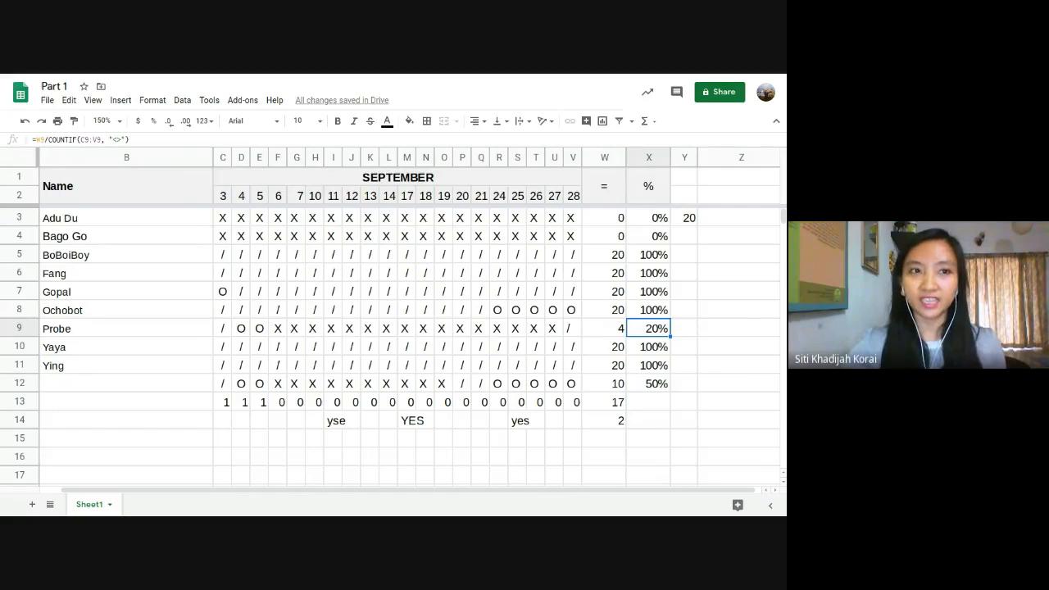
left_click(651, 386)
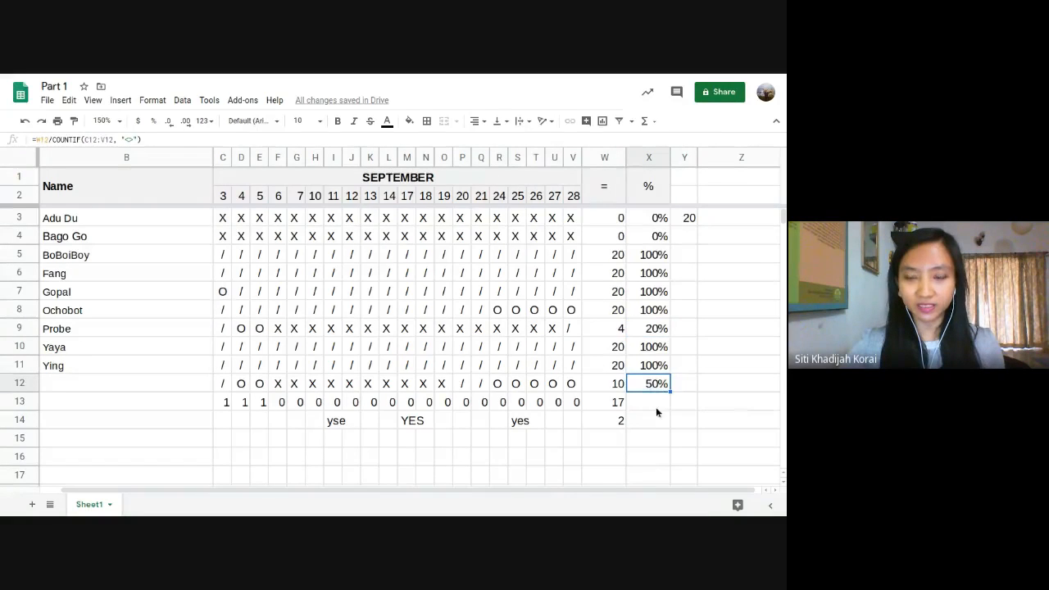
Enter the formula =W13/COUNTIF(C13:V13, "<>") in cell X14 to divide row 13's total by its non-blank count
left_click(655, 406)
left_click(660, 418)
type("=")
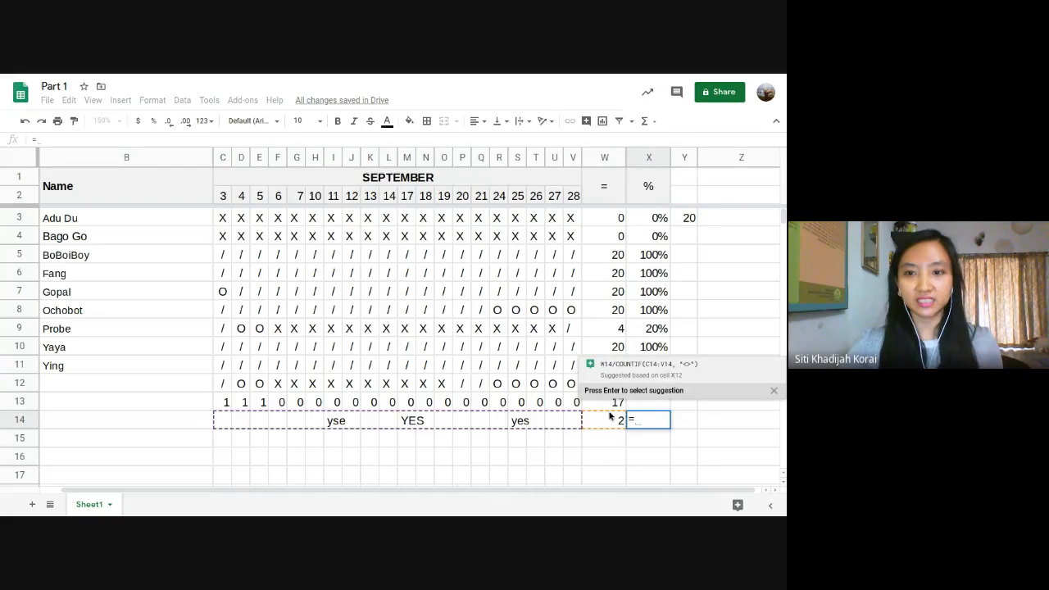
left_click(613, 401)
type("/")
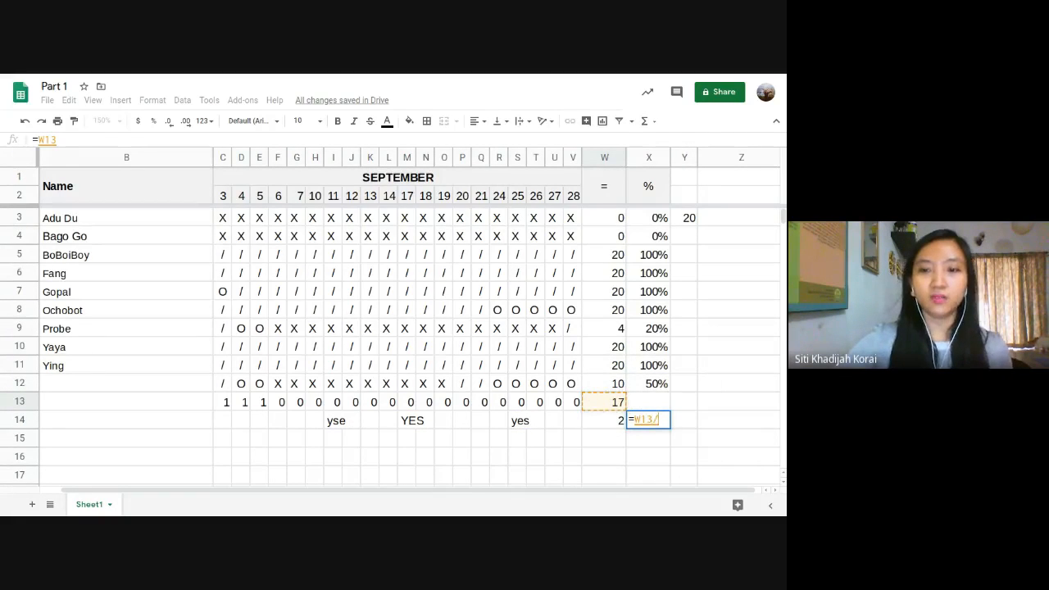
type("coun")
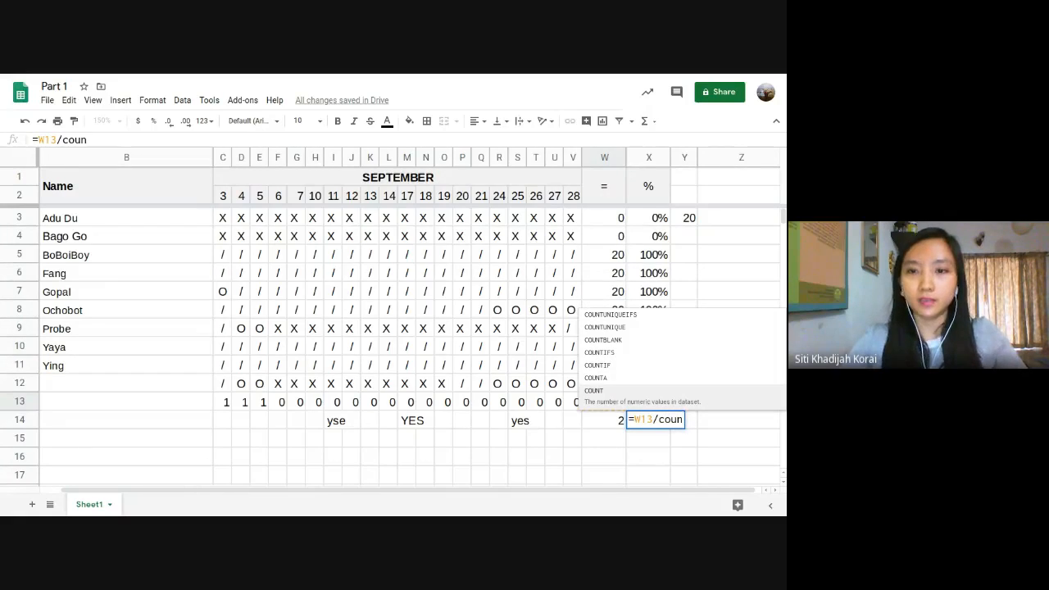
left_click(632, 367)
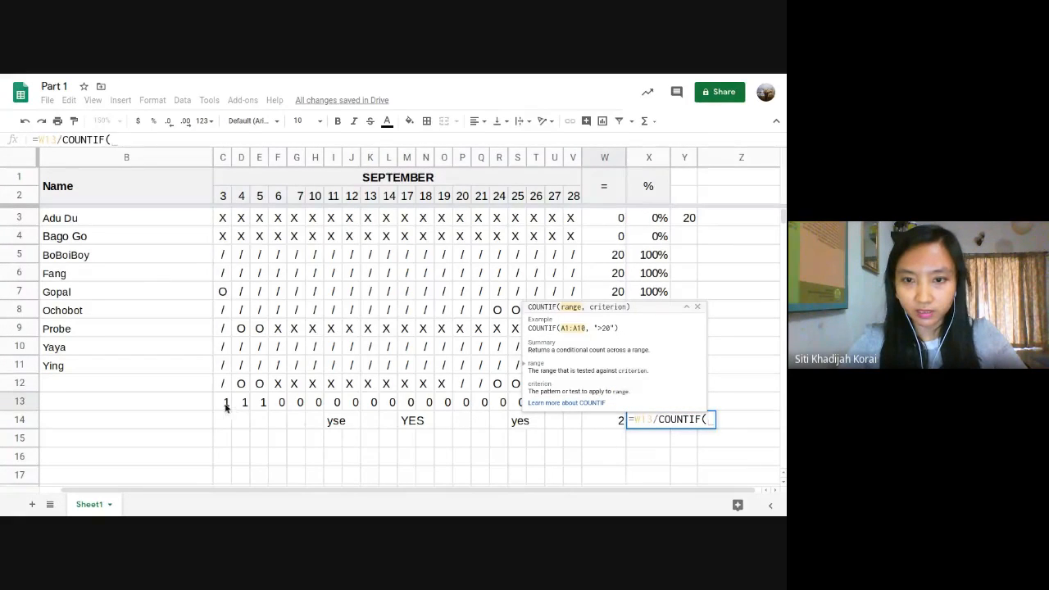
left_click_drag(227, 402, 570, 406)
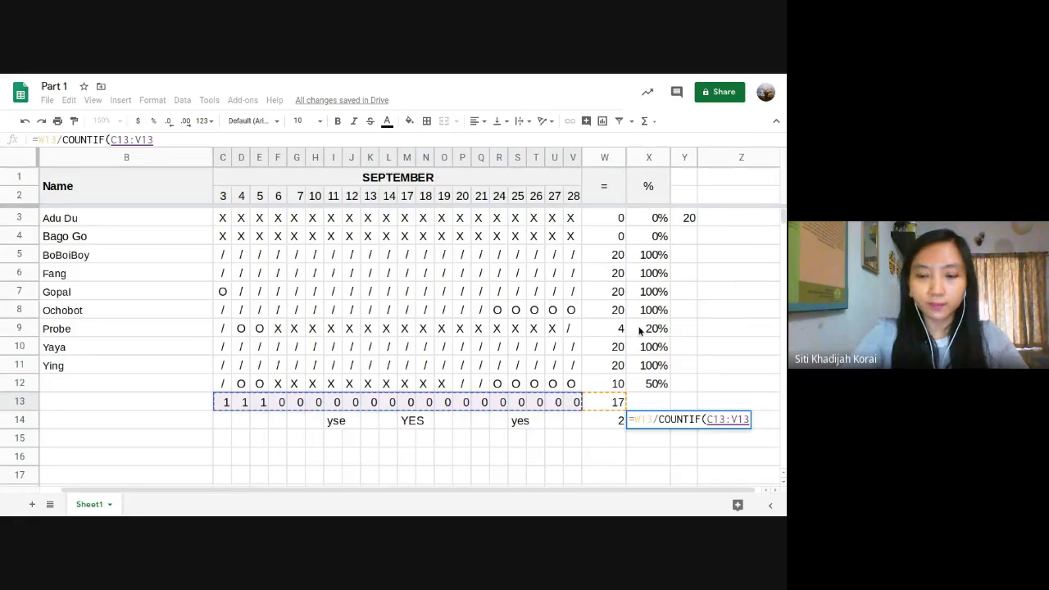
type(",")
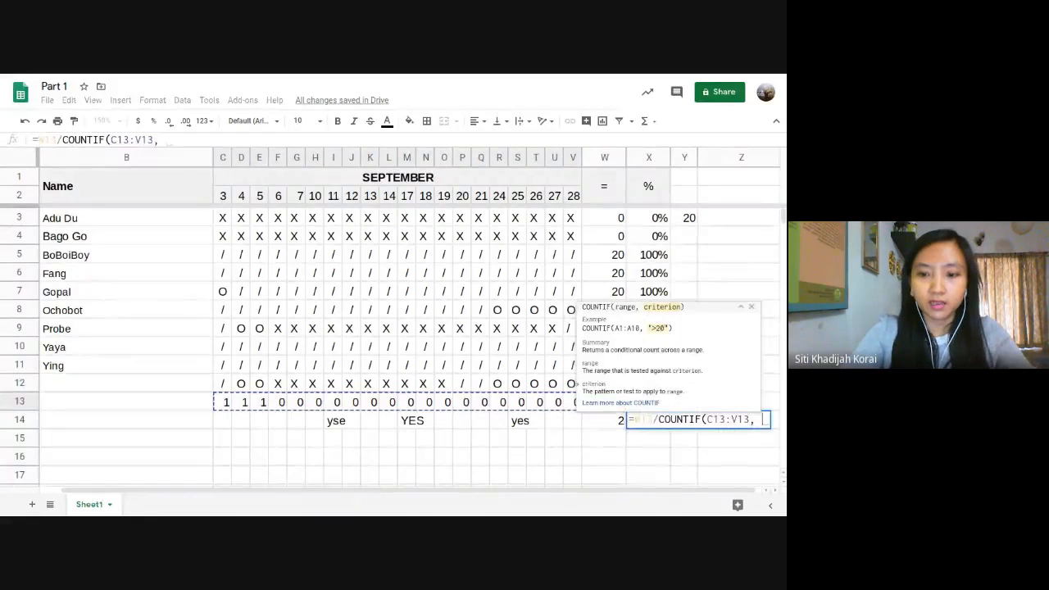
type(" \"<>\"")
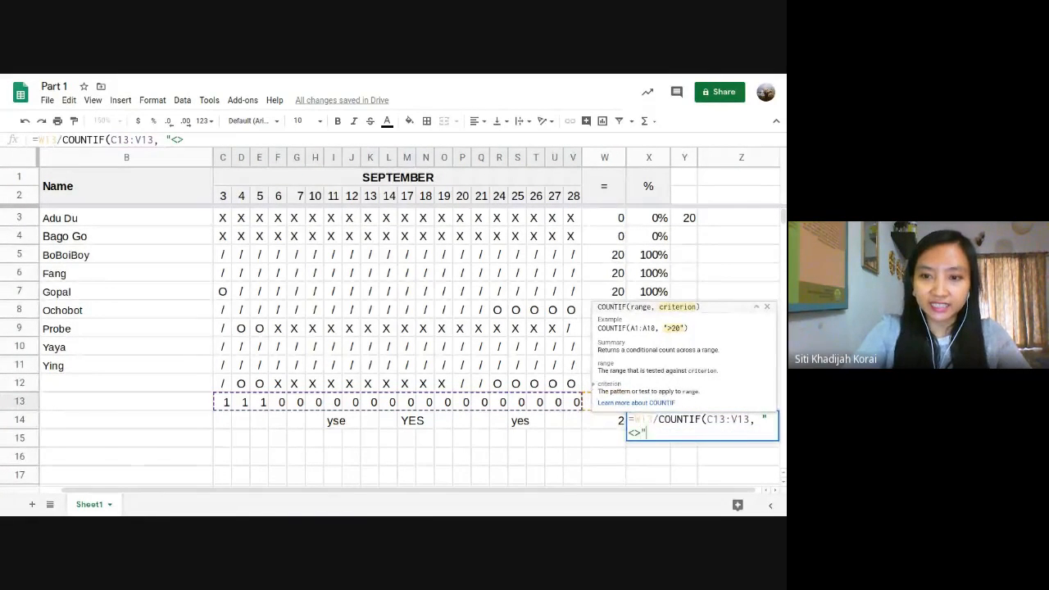
type(")")
key("Return")
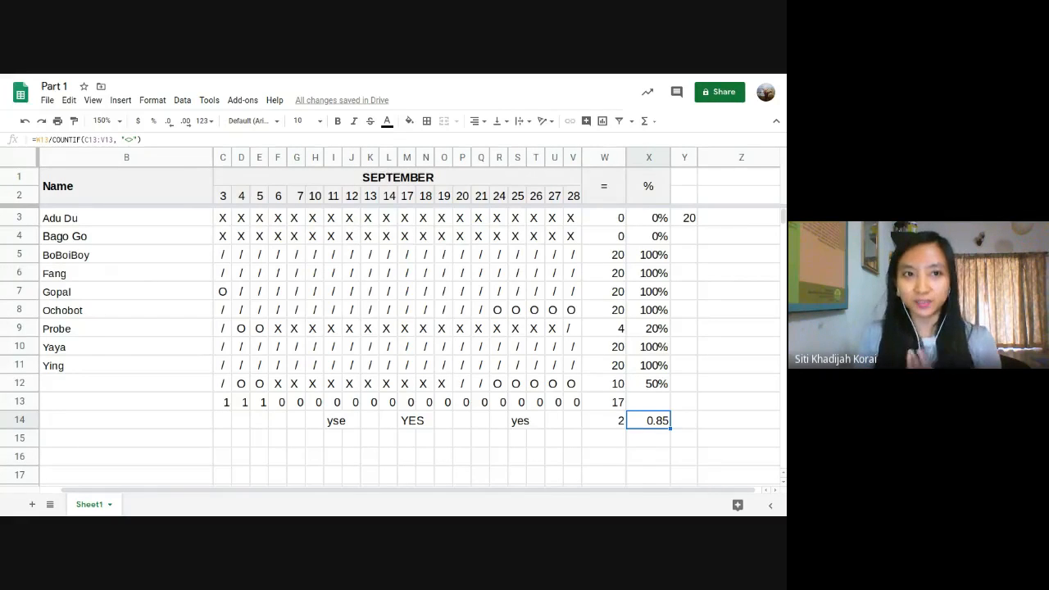
Apply the percent format to cell X14 and undo it, twice
left_click(151, 122)
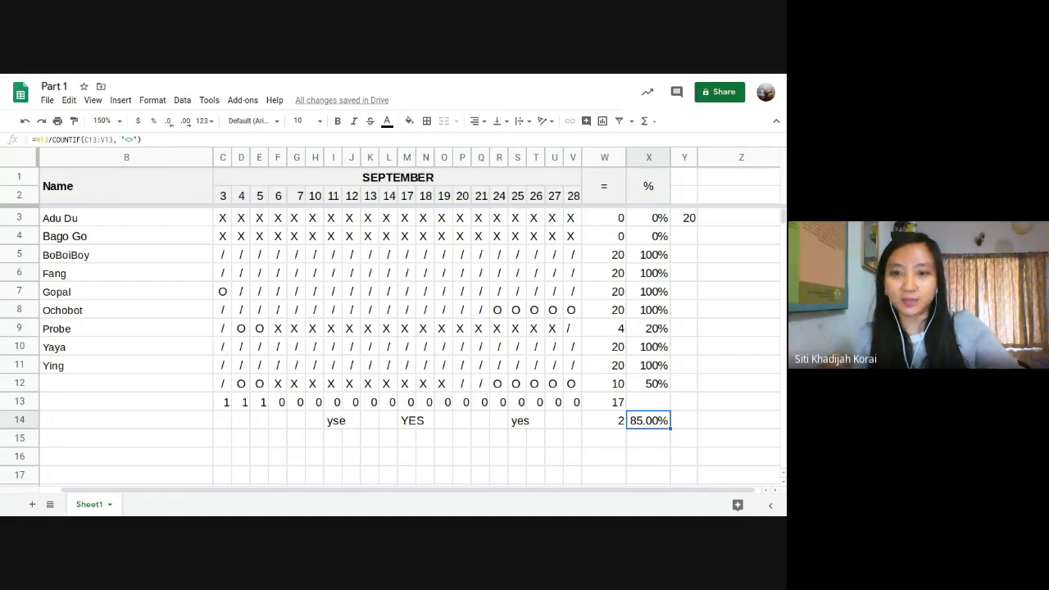
key("ctrl+z")
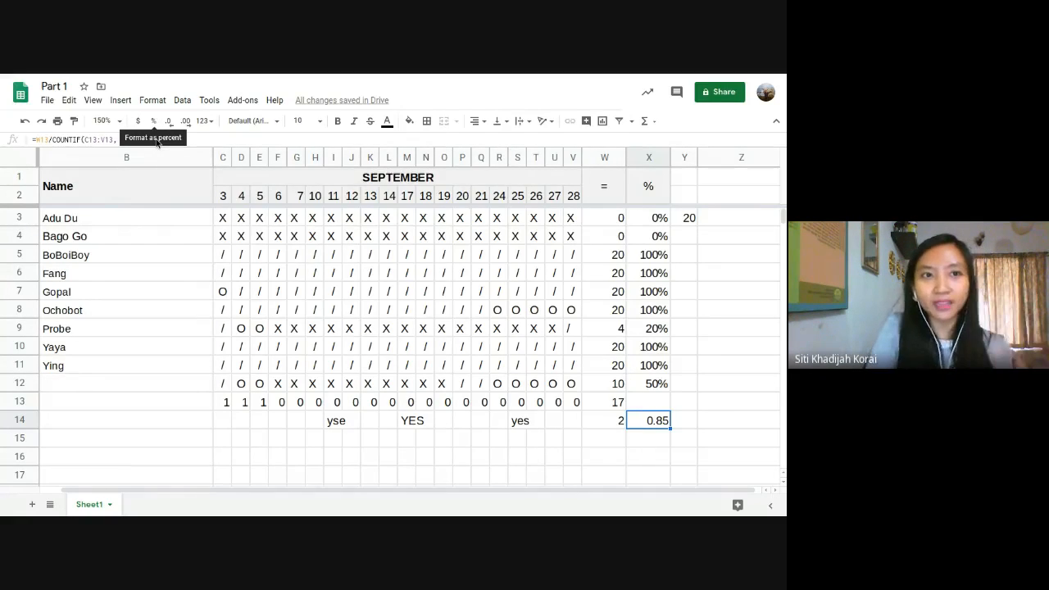
left_click(153, 121)
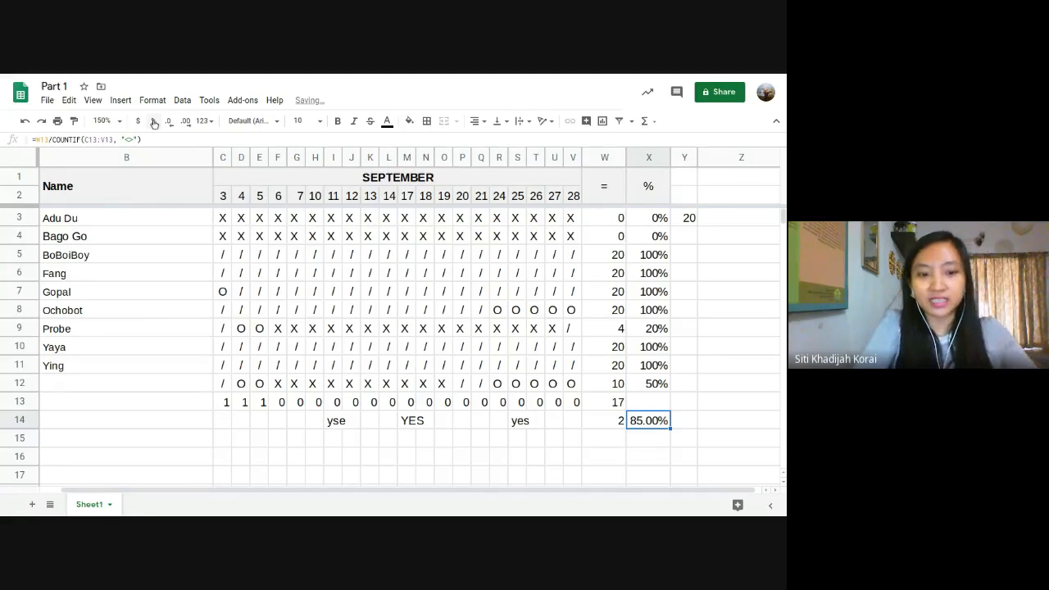
key("ctrl+z")
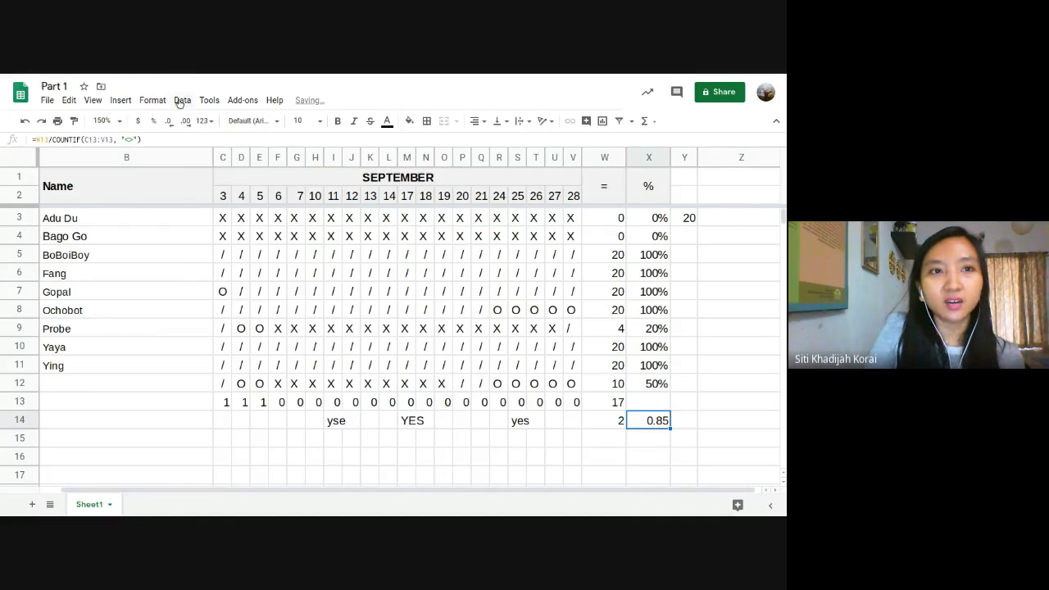
Format cell X14 as Percent and reduce it to no decimal places
left_click(182, 100)
mouse_move(163, 102)
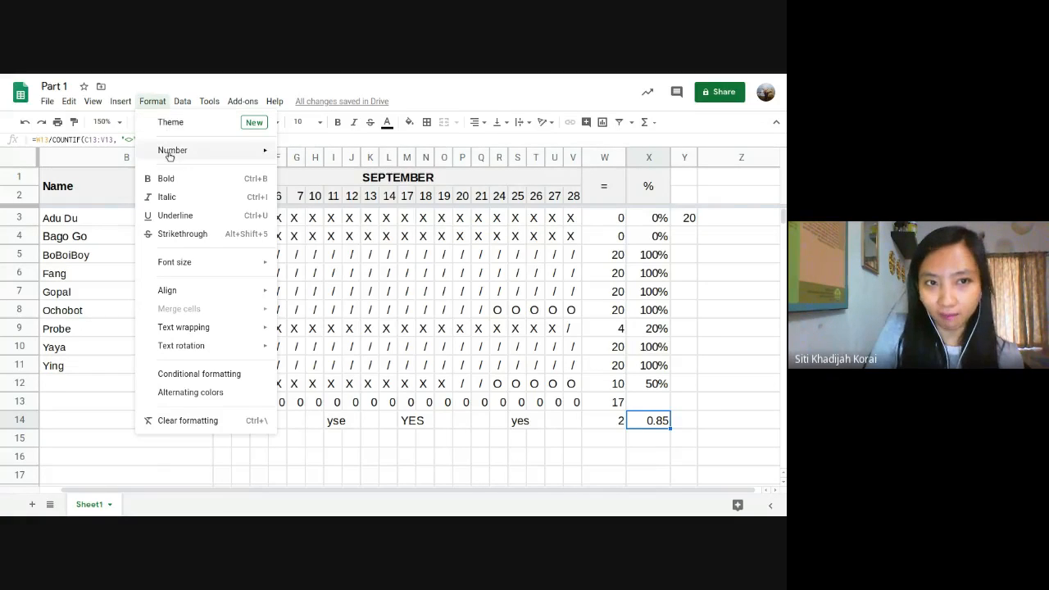
mouse_move(170, 154)
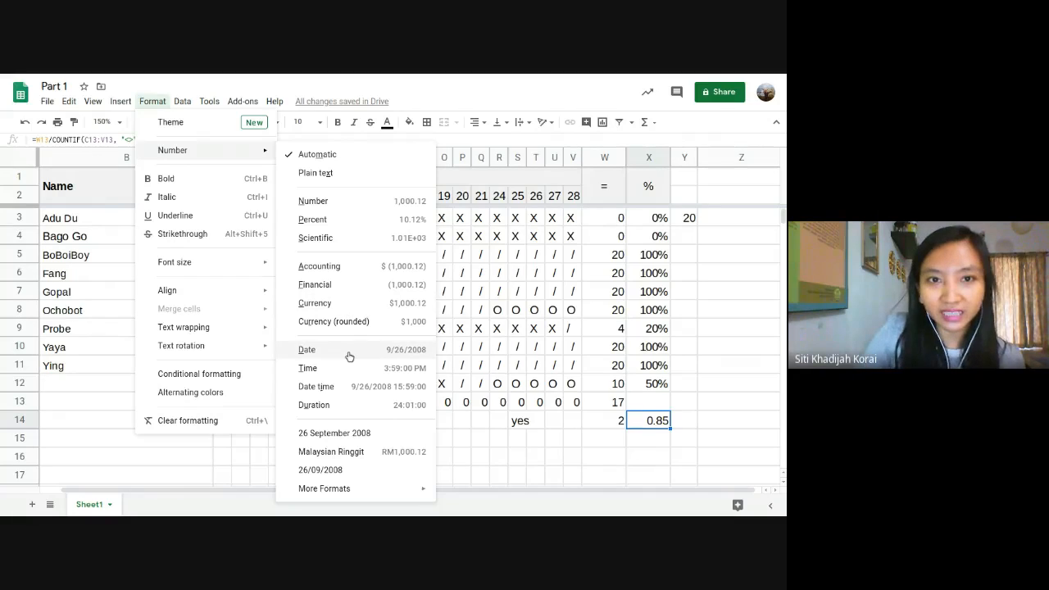
left_click(354, 227)
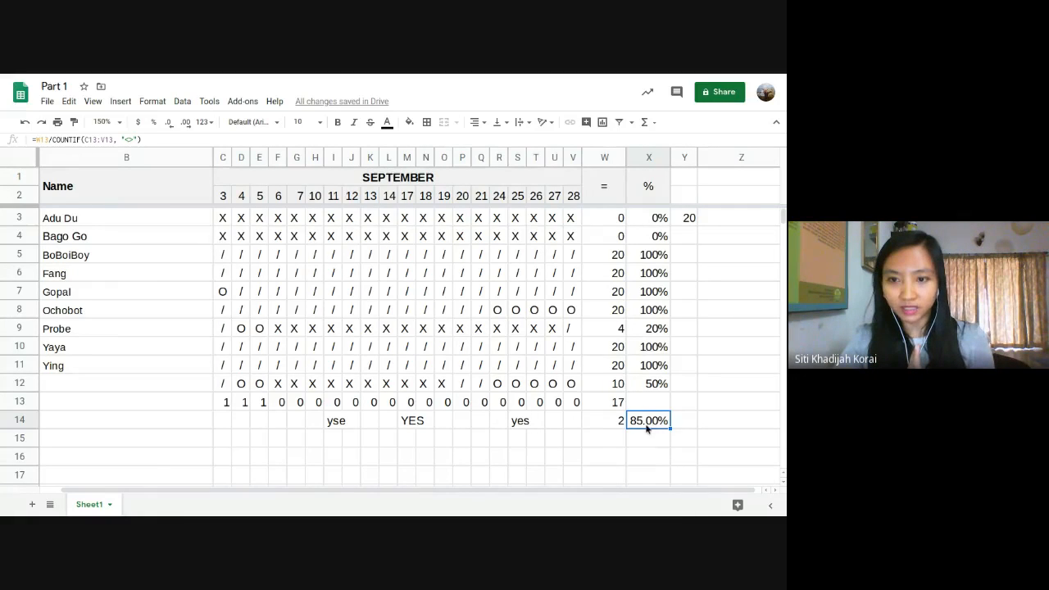
double_click(169, 122)
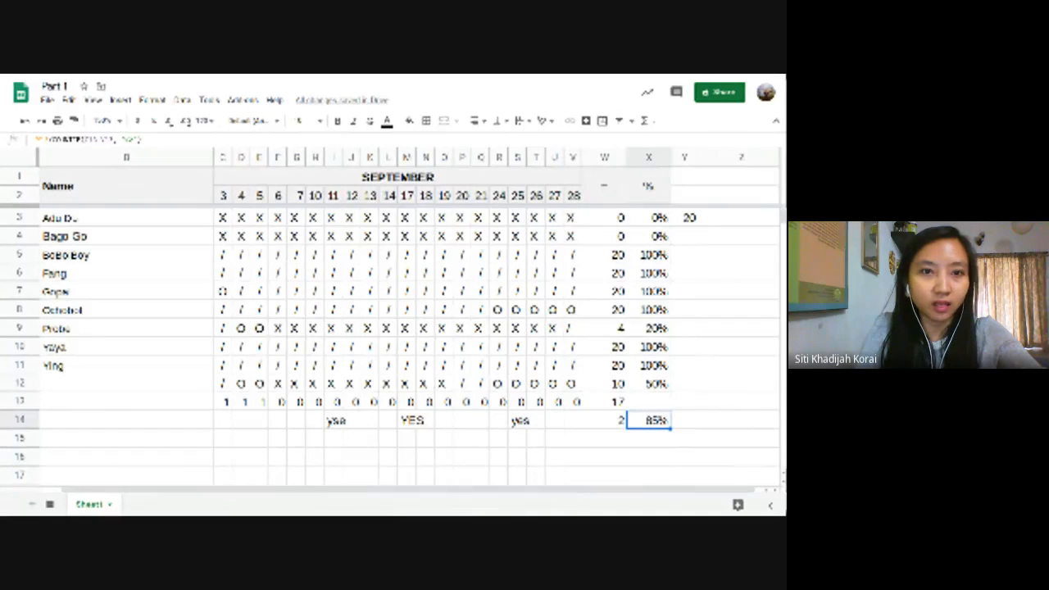
Switch to the Google Drive folder and view the options for creating a new Google Sheets file
left_click(57, 83)
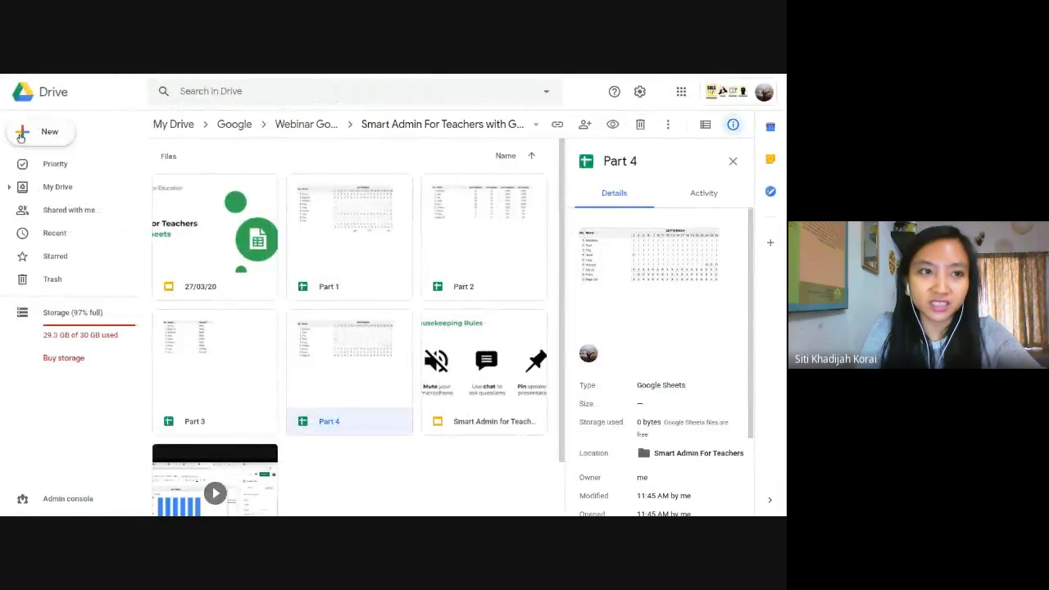
left_click(31, 138)
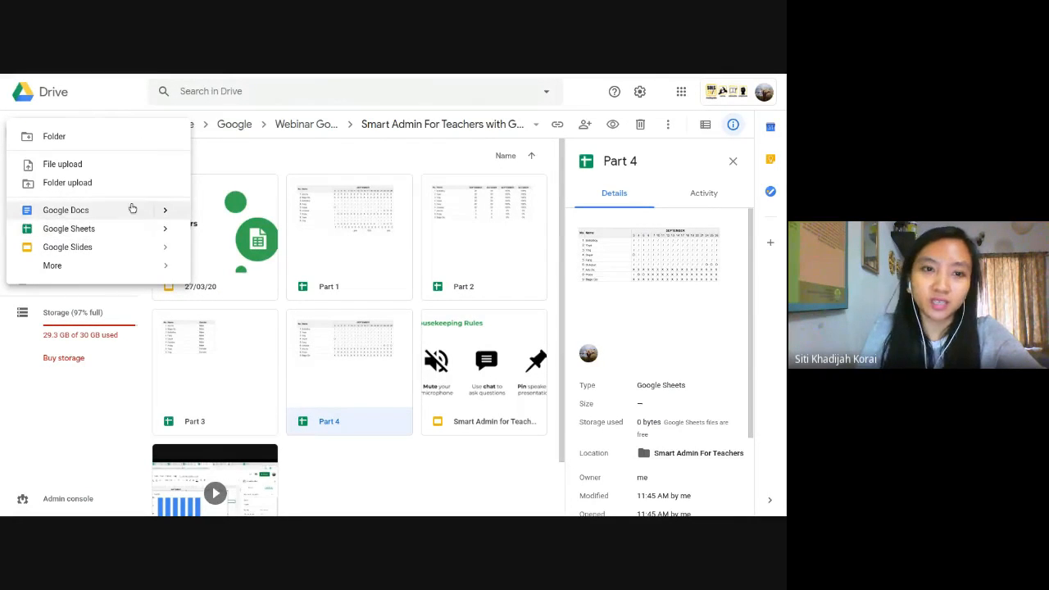
left_click(196, 79)
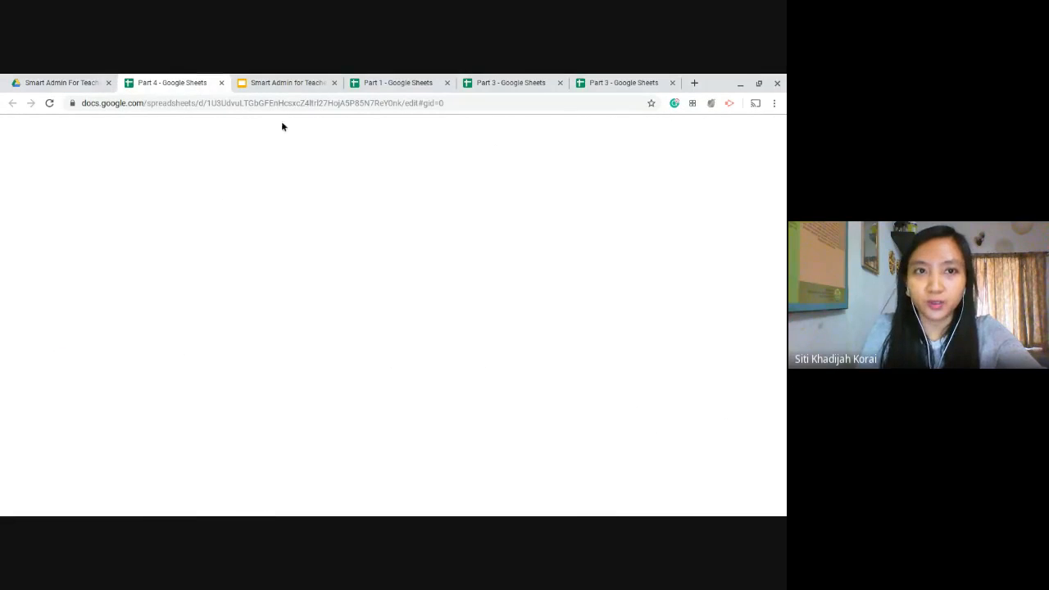
left_click(88, 80)
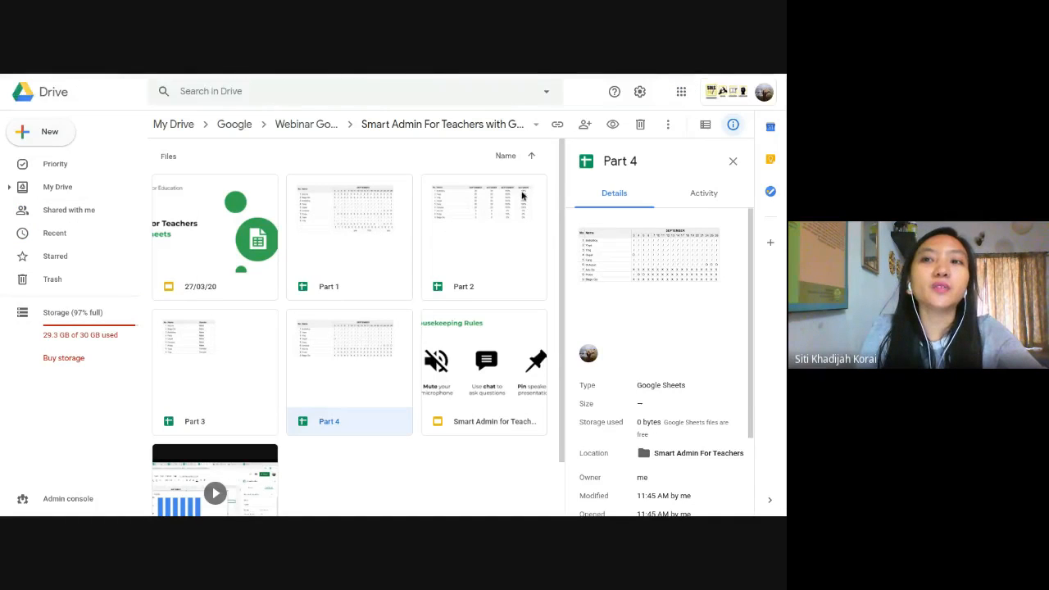
left_click(37, 136)
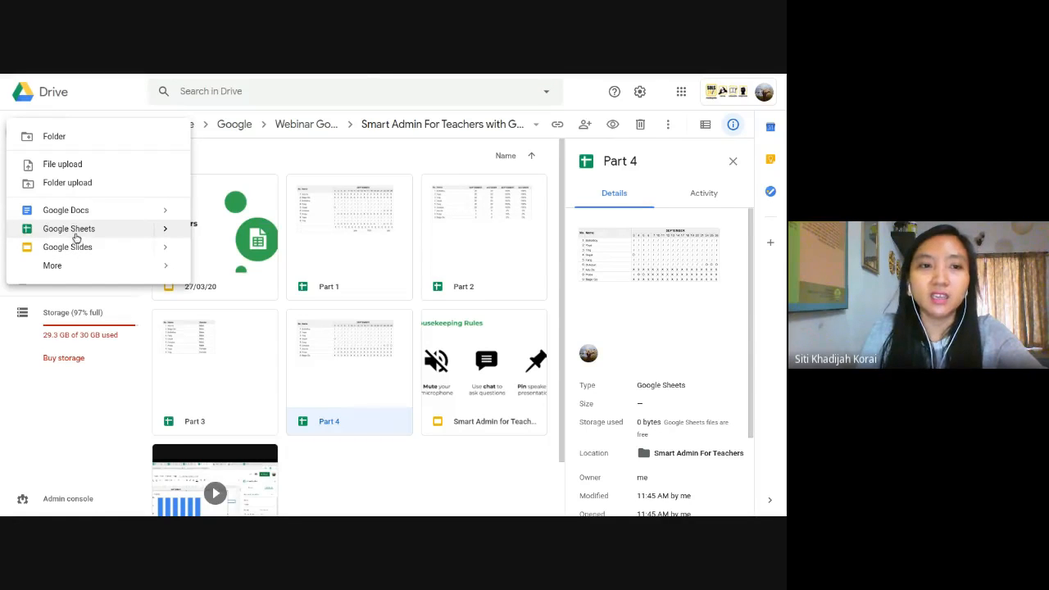
Switch to the Part 4 spreadsheet and select cell B9 in the Name column of Sheet1
left_click(176, 82)
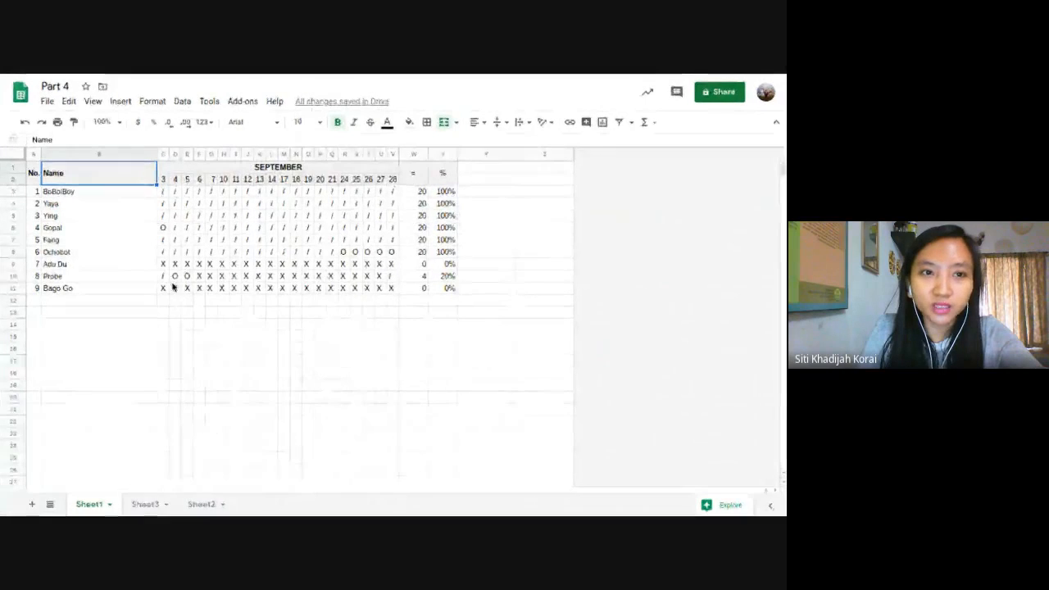
left_click(131, 264)
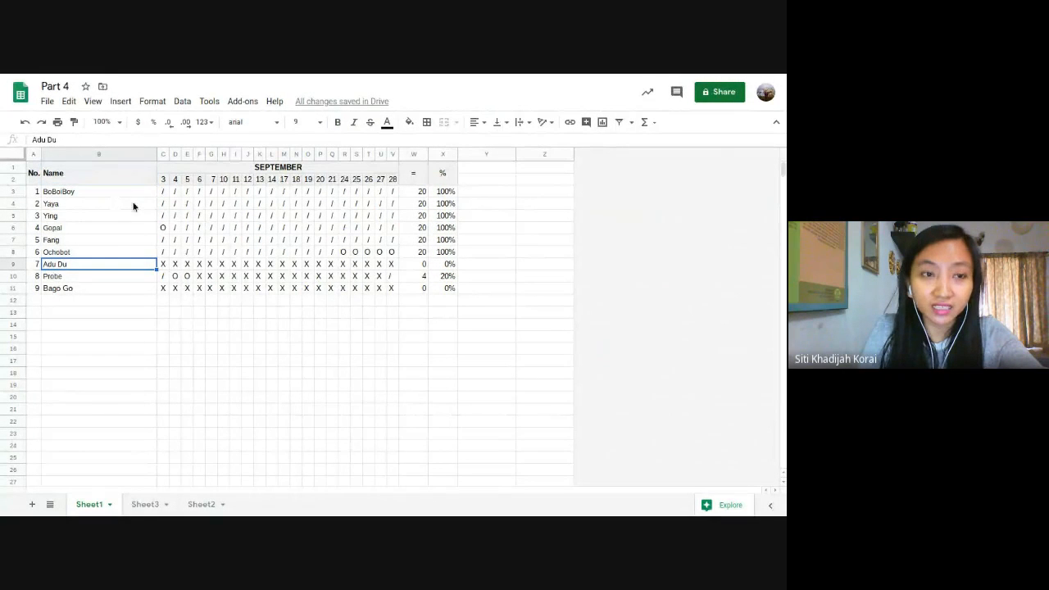
Freeze the first two rows of Sheet1 so the attendance headers stay in place
left_click(12, 180)
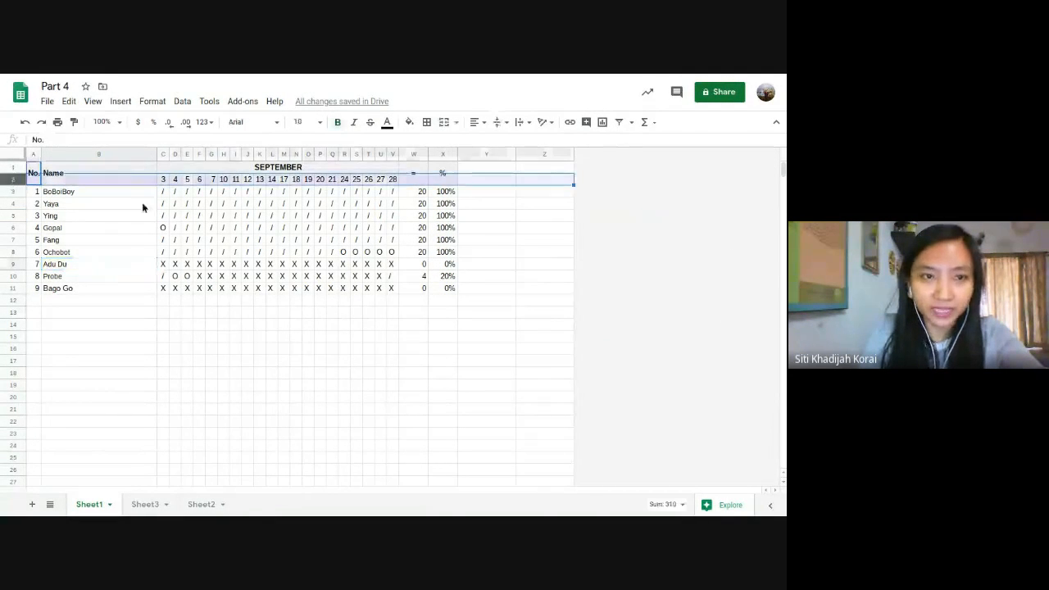
left_click(92, 101)
mouse_move(115, 123)
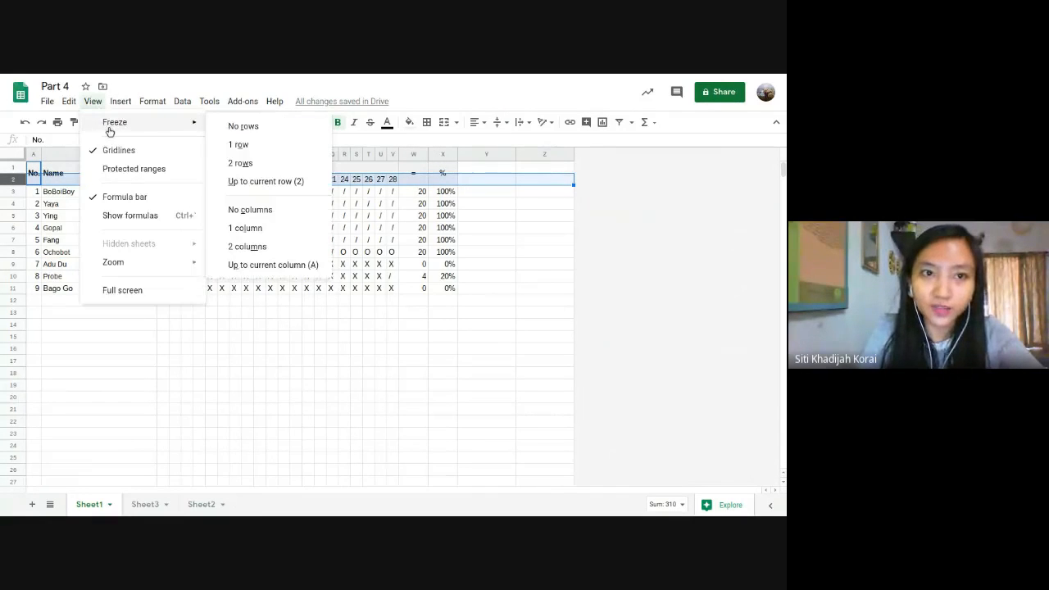
left_click(240, 162)
left_click(127, 215)
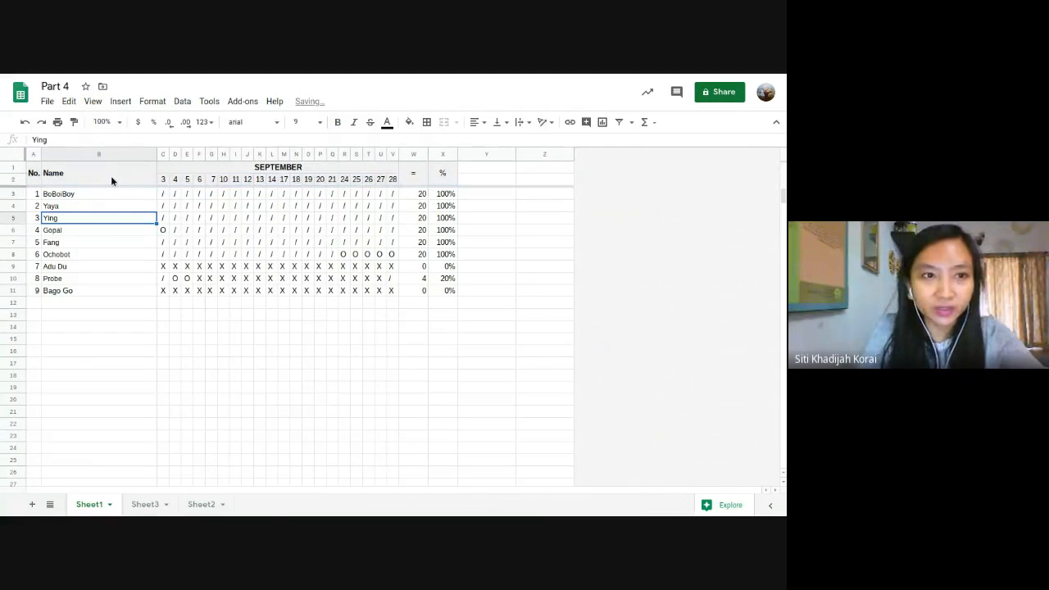
left_click(112, 178)
left_click(443, 182)
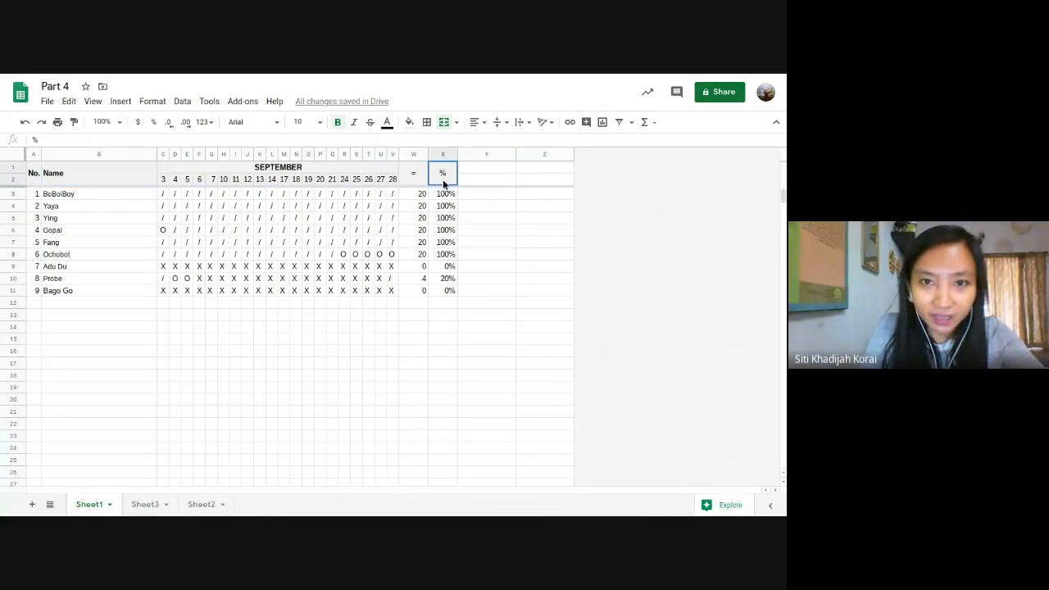
Examine row 2 and the No. and Name header cells above the student list
left_click(12, 179)
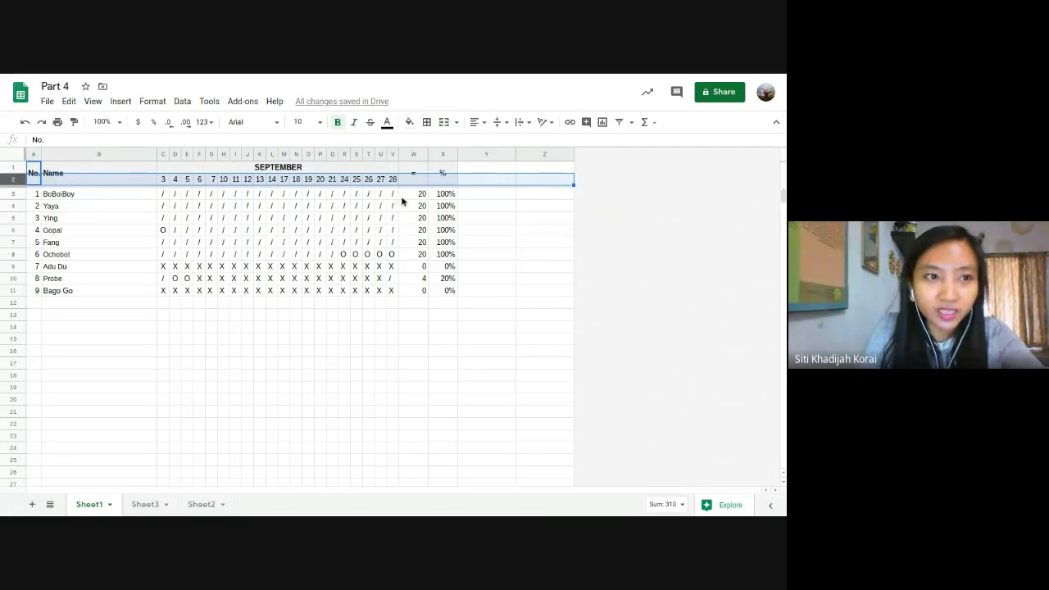
left_click(81, 220)
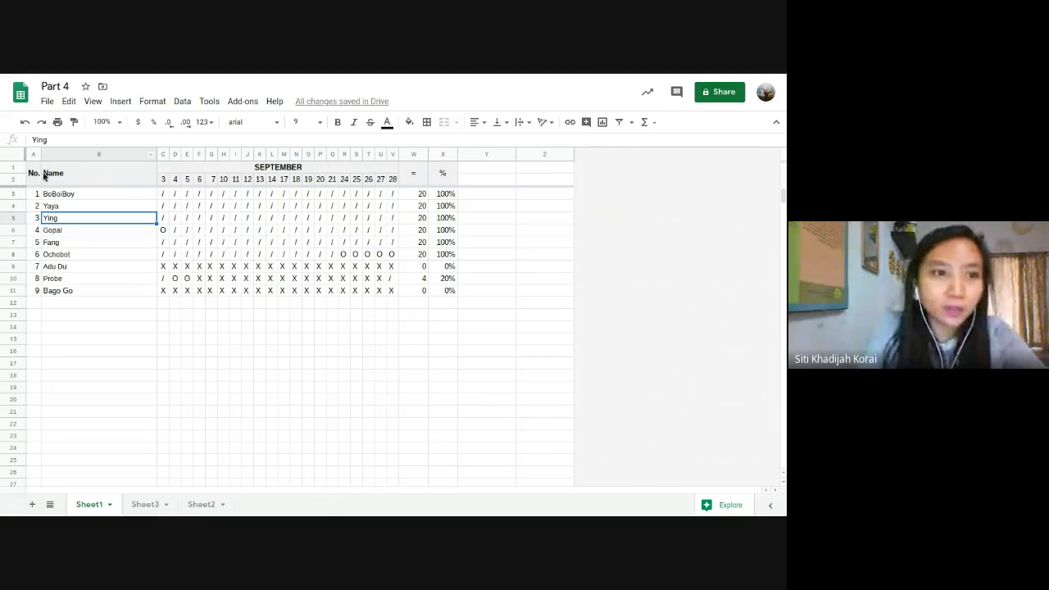
left_click(48, 180)
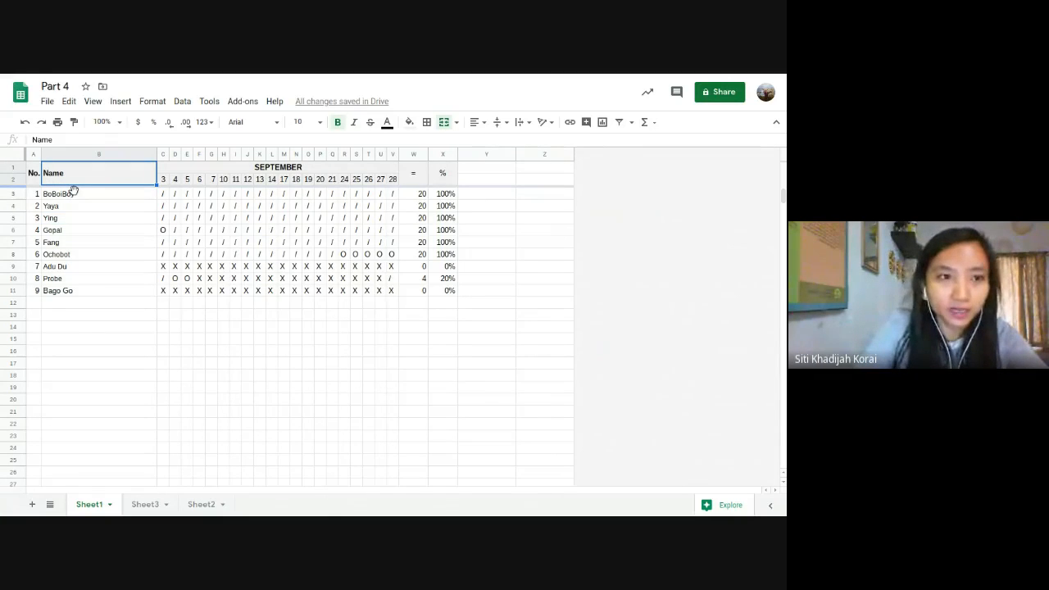
left_click(34, 173)
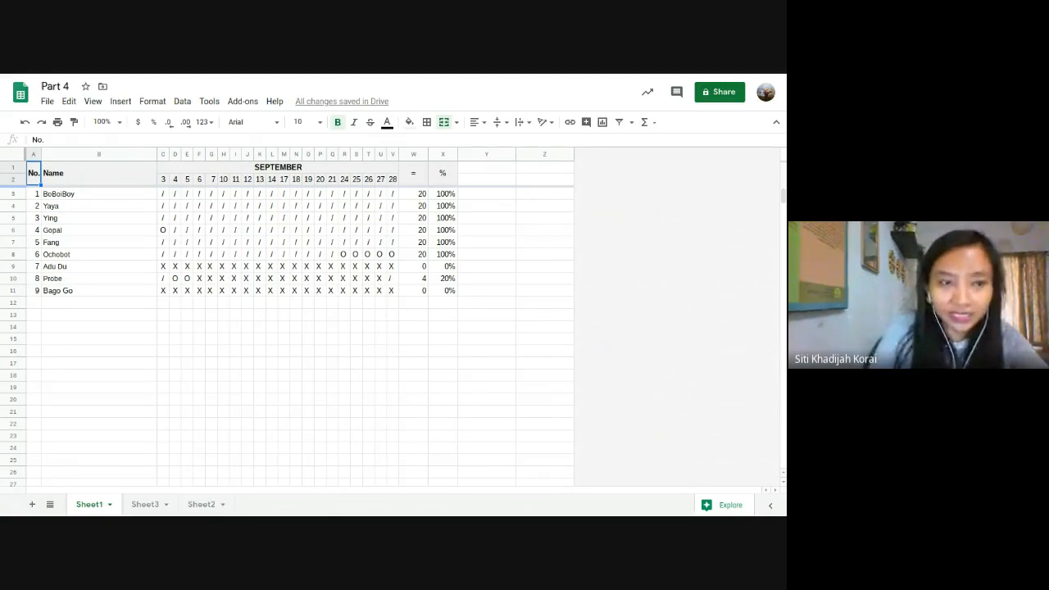
left_click(53, 173)
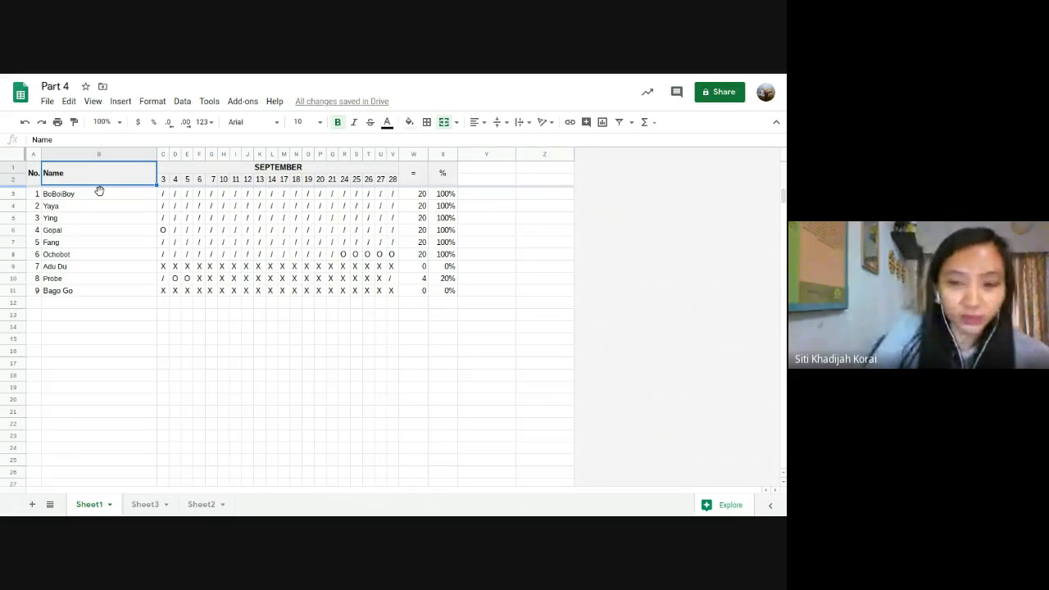
left_click(63, 254)
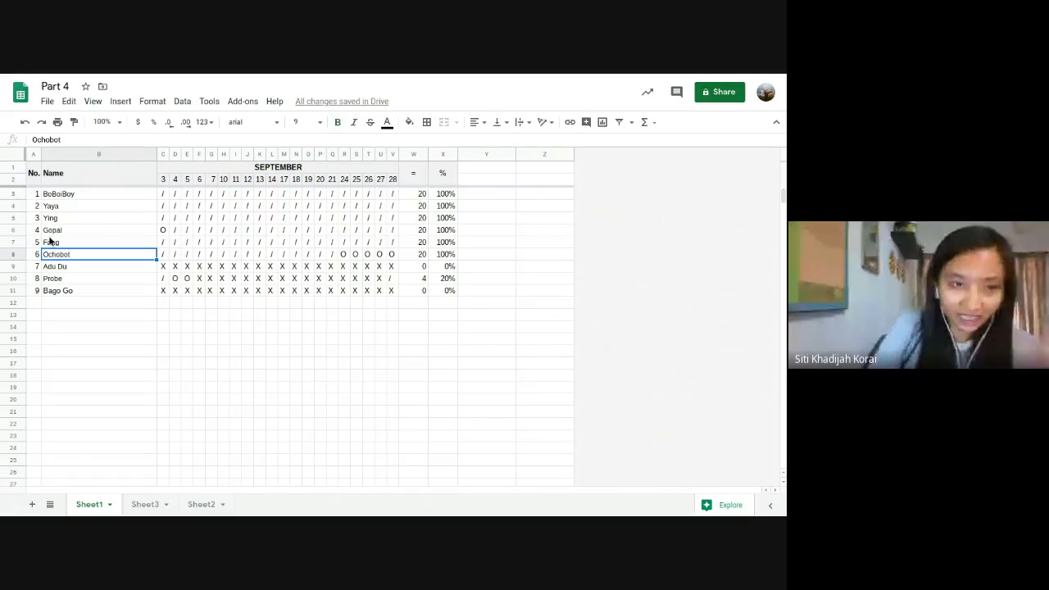
left_click(37, 231)
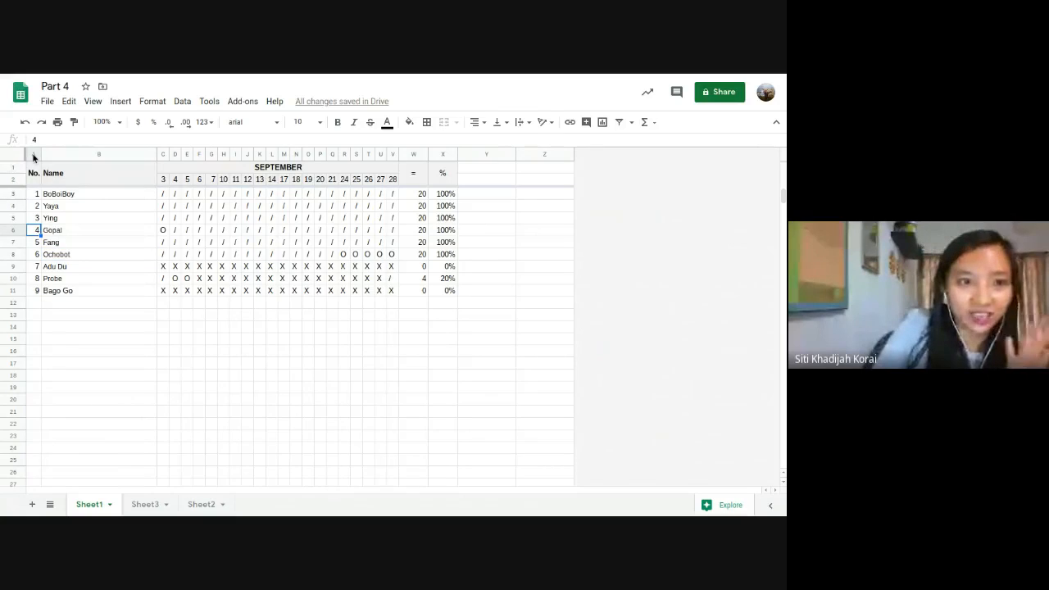
Set the zoom of Sheet1 to 150%
left_click(34, 155)
left_click(102, 122)
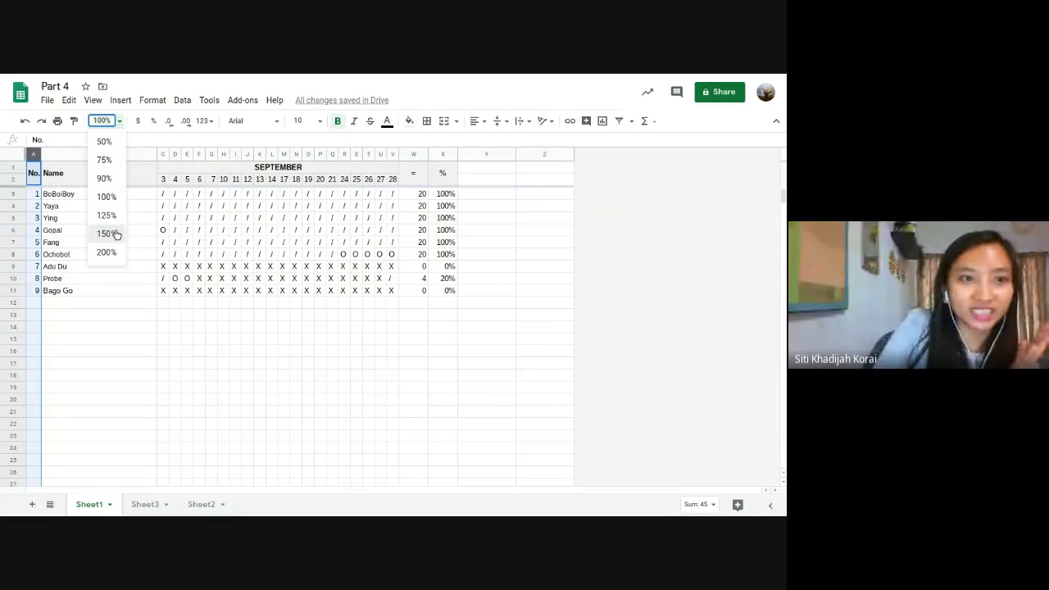
left_click(115, 235)
left_click(82, 291)
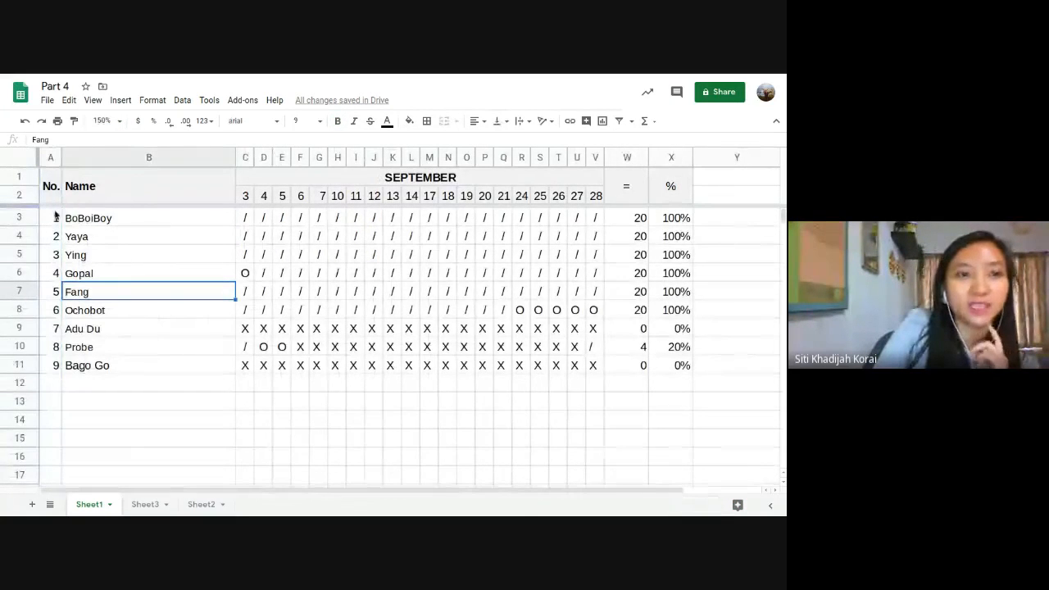
Compare the merged No. and Name header cells spanning rows 1 and 2
left_click(51, 190)
left_click(68, 191)
left_click(77, 220)
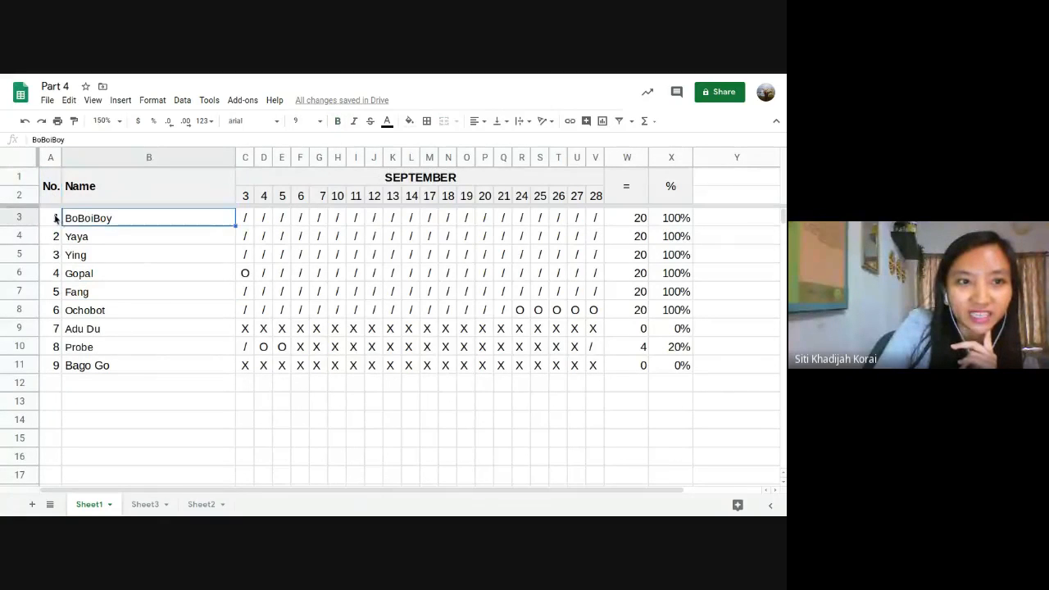
left_click(58, 196)
left_click_drag(58, 197, 81, 197)
left_click(51, 190)
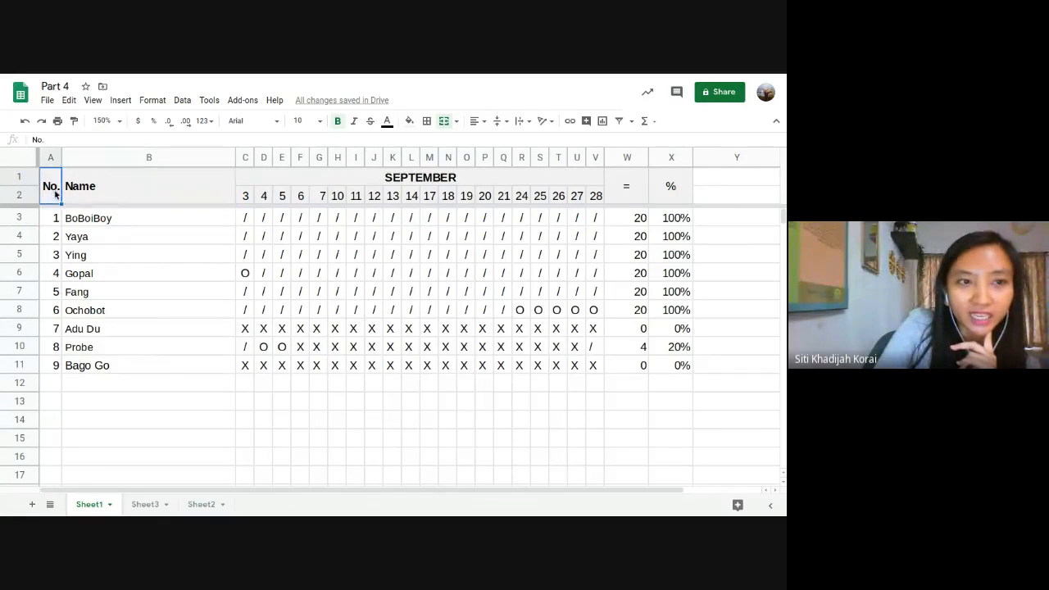
left_click(93, 198)
left_click(50, 186)
left_click(90, 191)
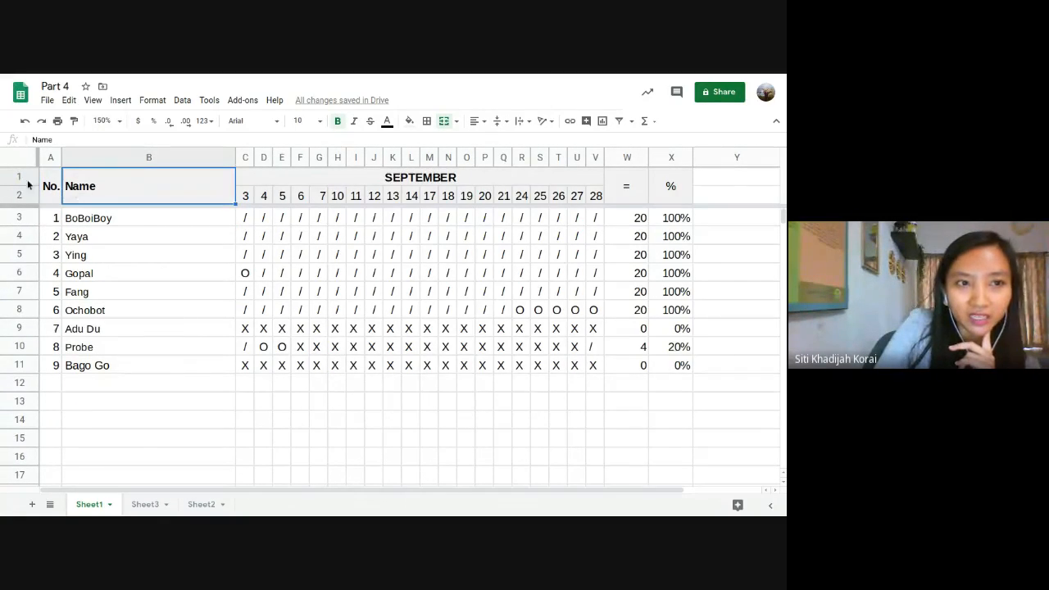
left_click(49, 186)
left_click(90, 190)
left_click(54, 191)
left_click(90, 193)
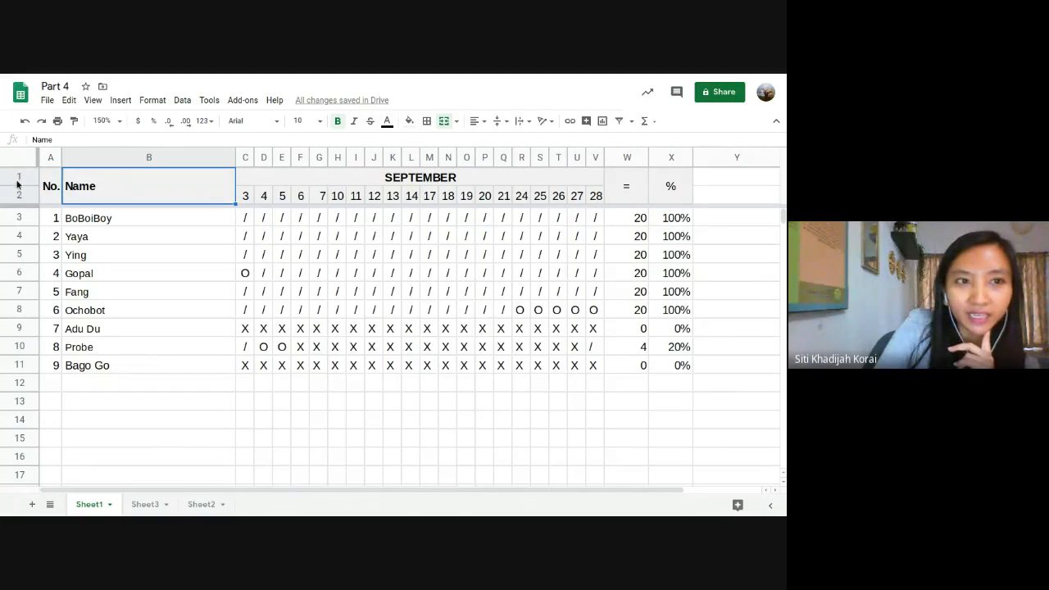
Examine how rows 1 and 2 run through the merged headers, including the = header in column W
left_click_drag(18, 183, 19, 200)
left_click(627, 197)
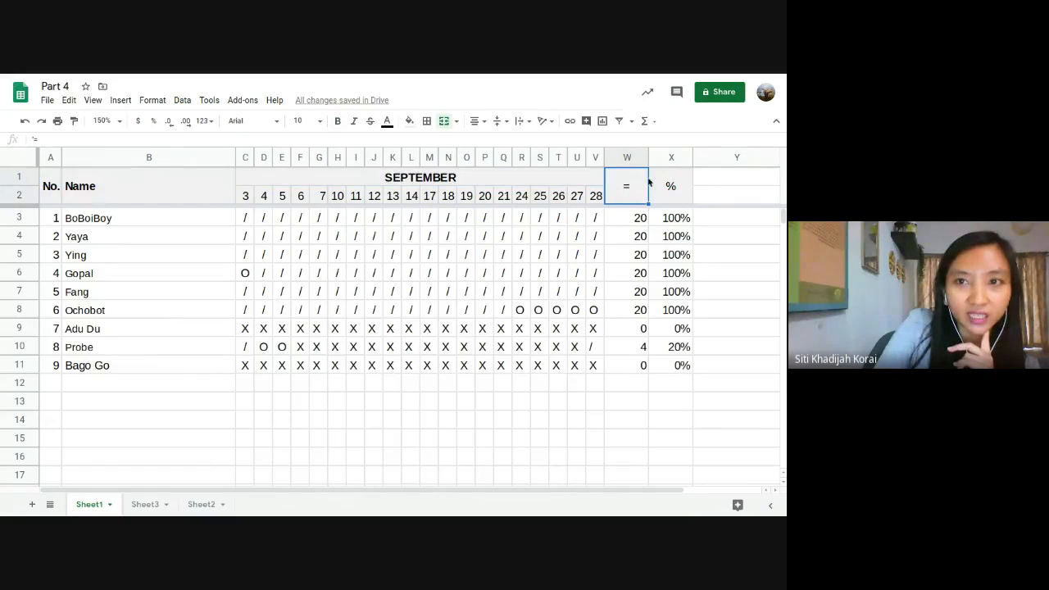
left_click_drag(29, 182, 26, 196)
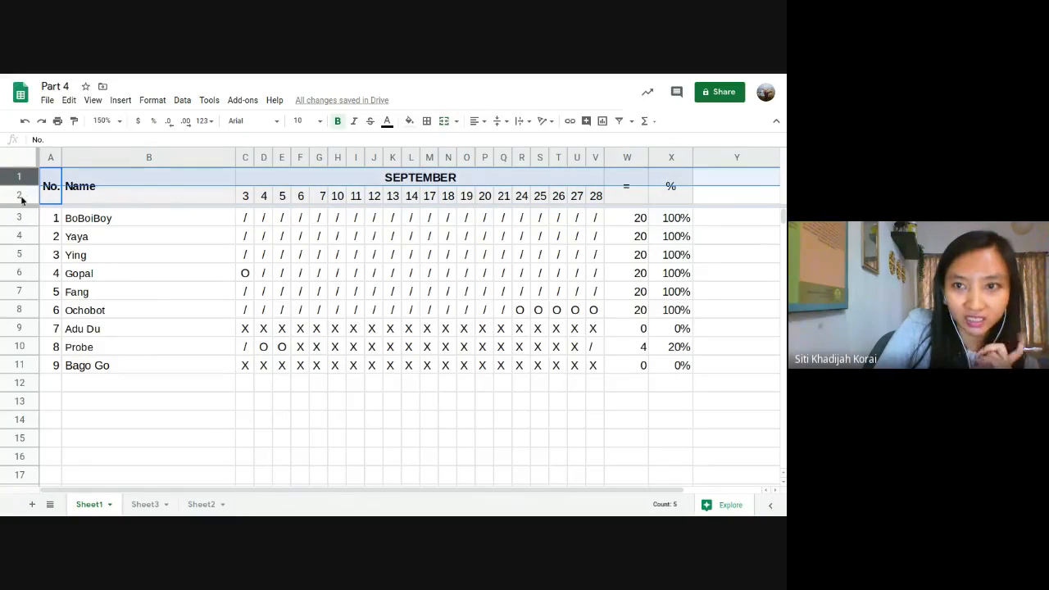
left_click(21, 198)
left_click_drag(18, 182, 19, 197)
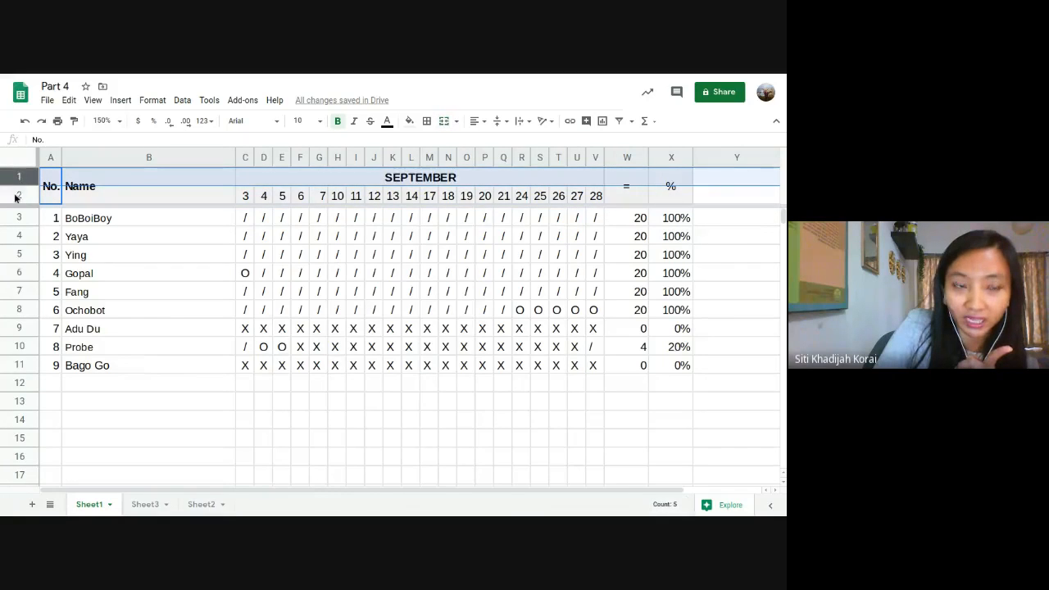
left_click(19, 196)
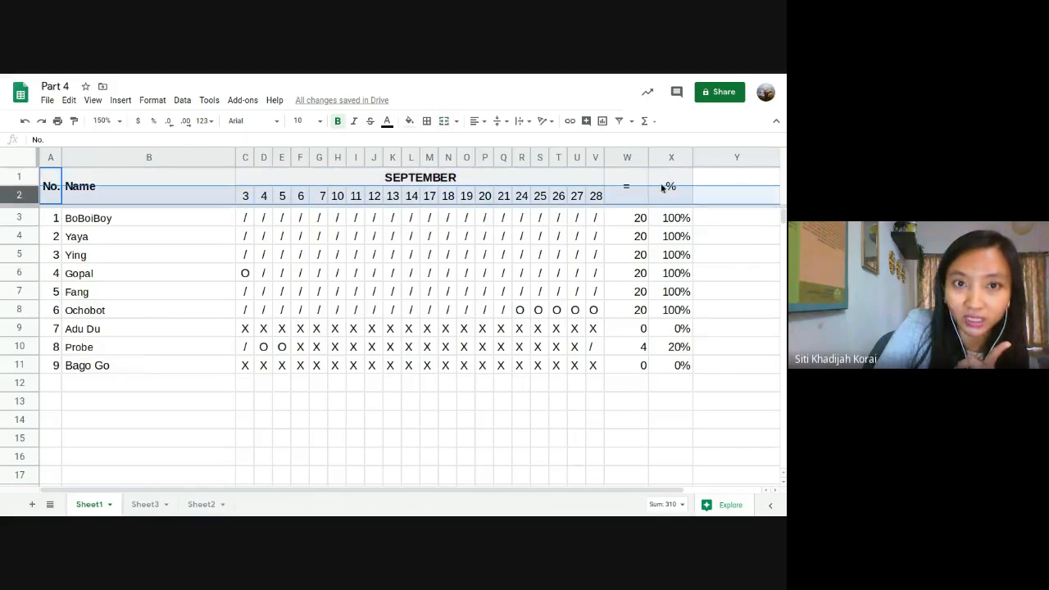
left_click(86, 219)
key("ctrl+z")
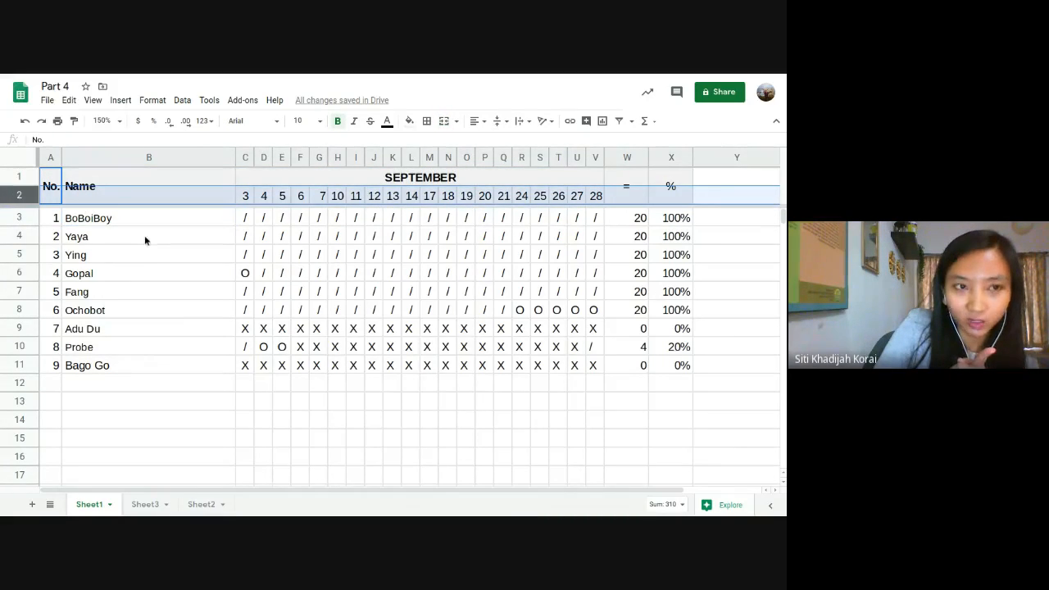
left_click(70, 238)
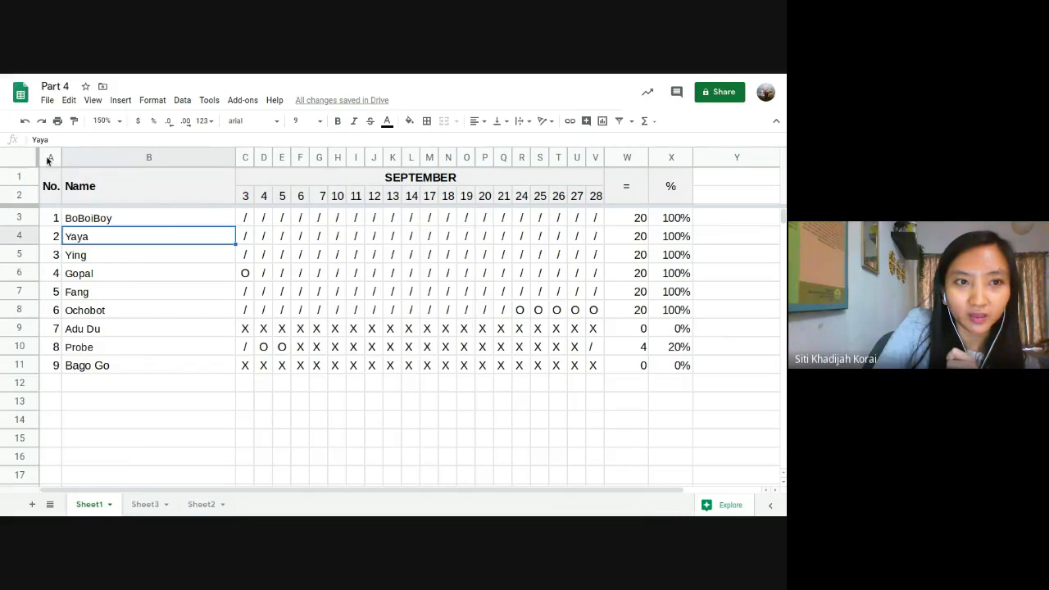
Freeze the first column of Sheet1 and check how it behaves against the remaining columns
left_click(45, 160)
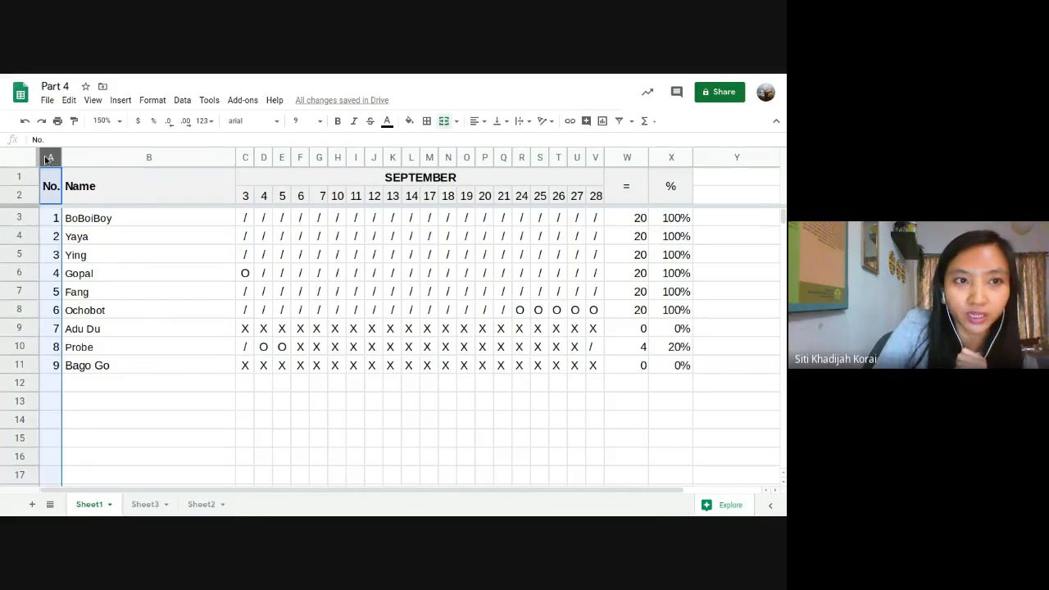
left_click(93, 101)
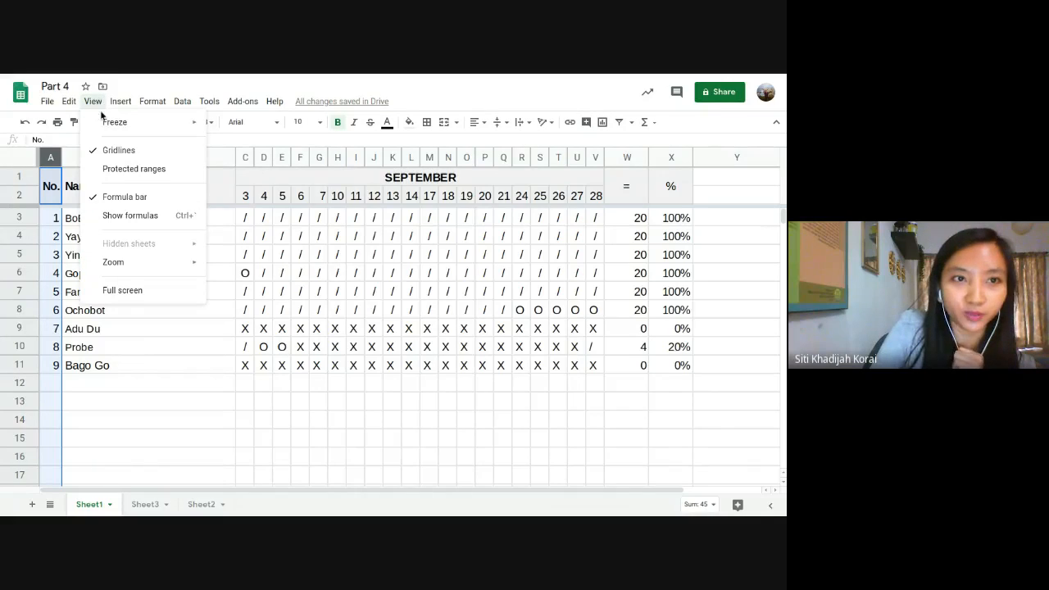
mouse_move(114, 122)
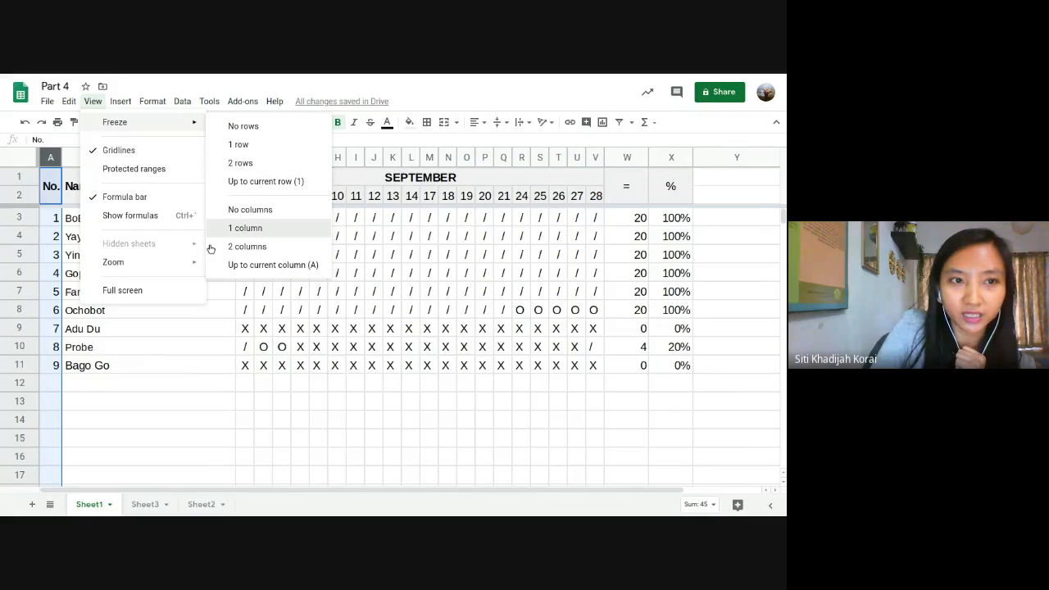
left_click(210, 291)
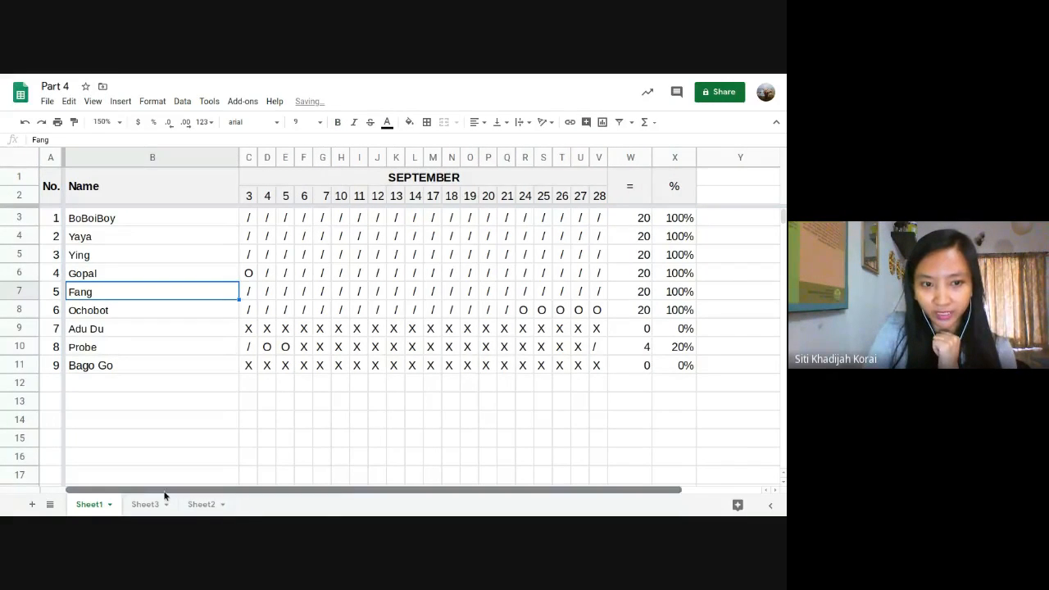
left_click_drag(164, 494, 271, 494)
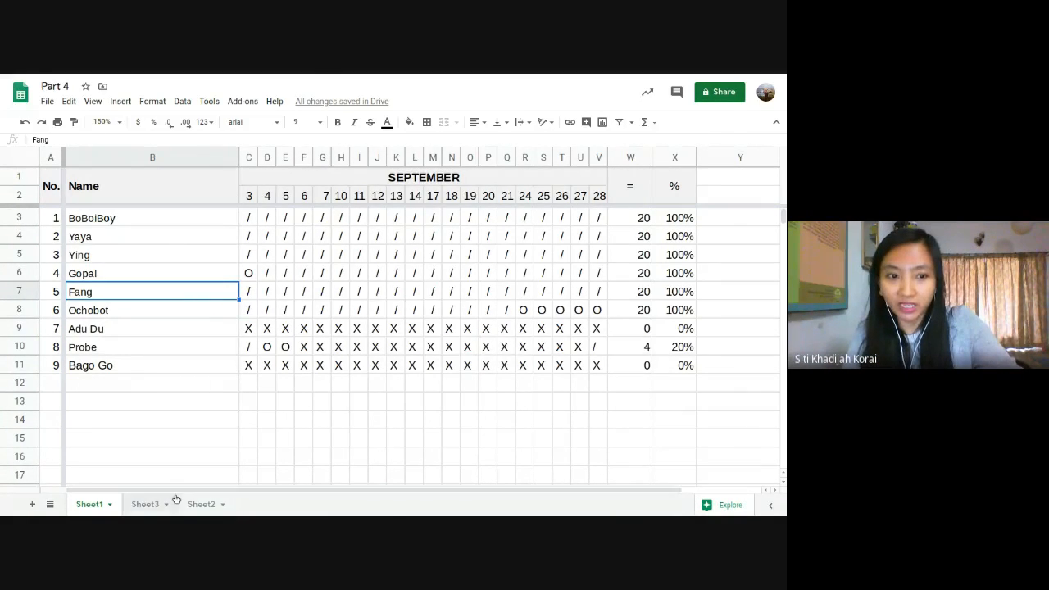
left_click_drag(173, 494, 237, 494)
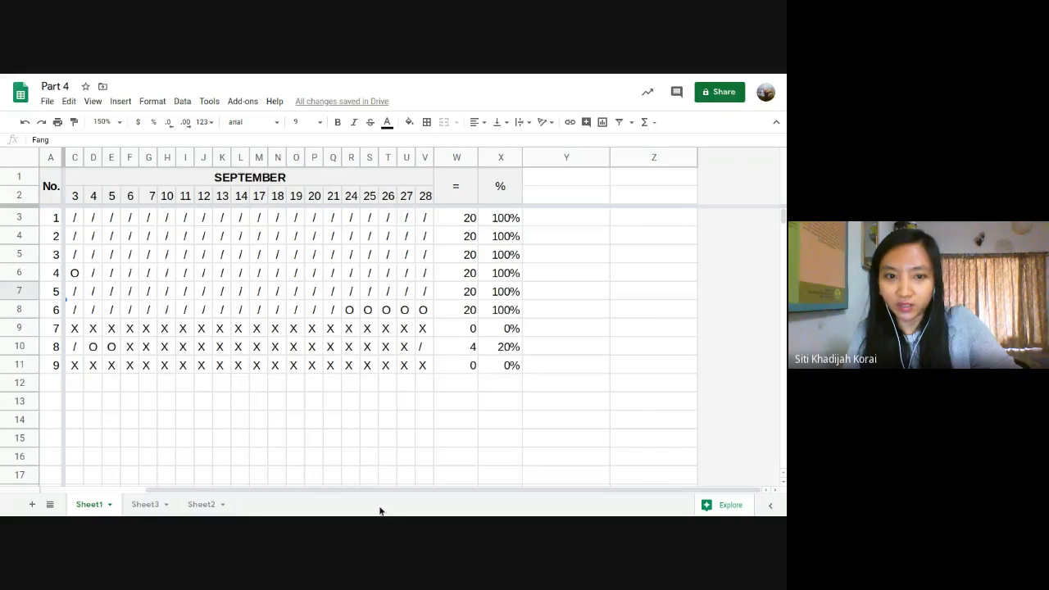
left_click_drag(366, 490, 345, 491)
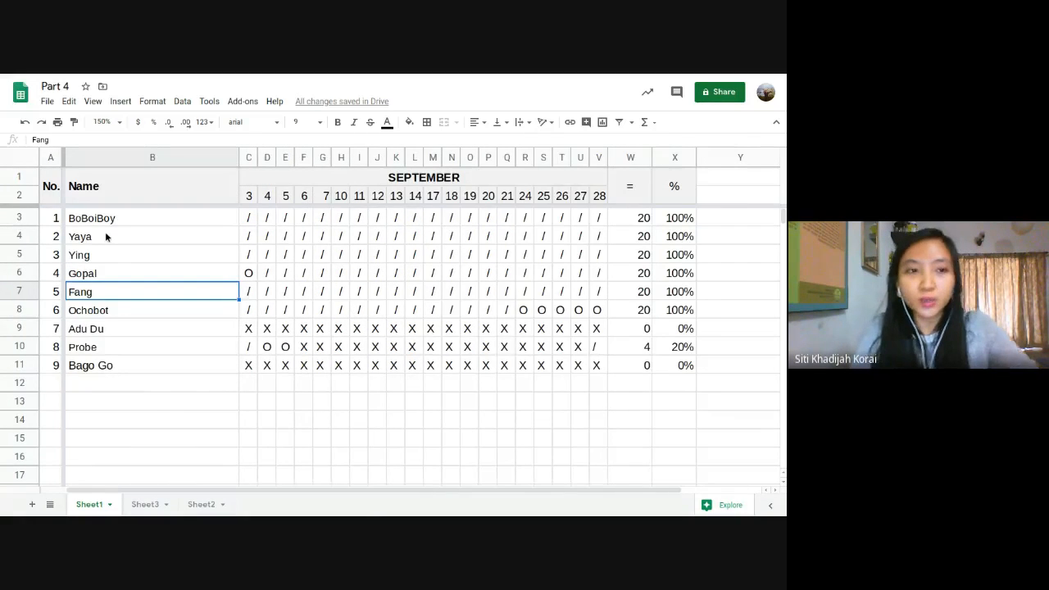
Undo the column freeze and the two-row freeze
key("ctrl+z")
key("ctrl+z")
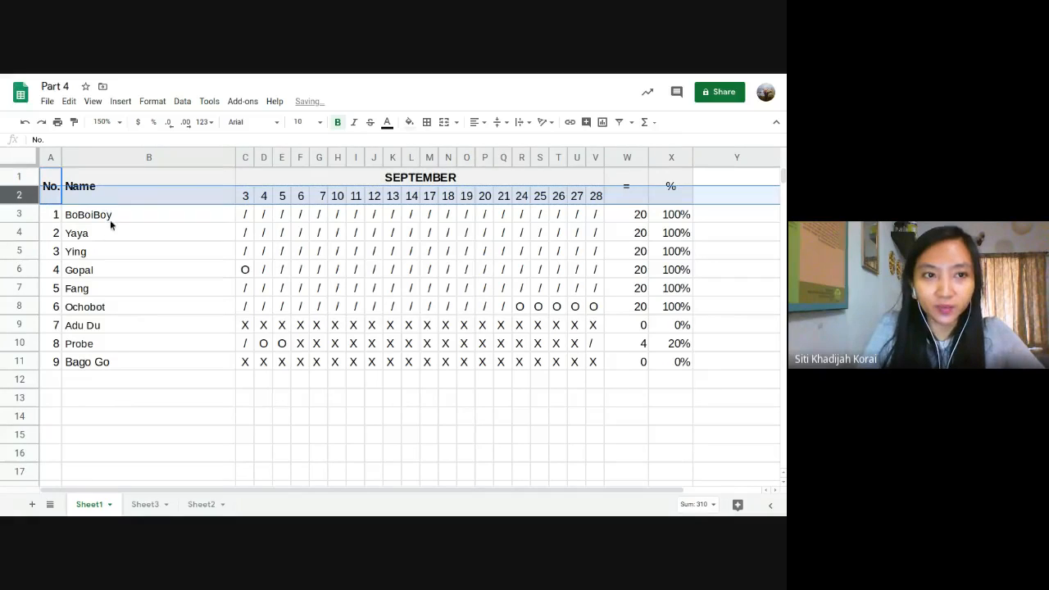
left_click(109, 230)
Clear the Name header text and merge its cell with the No. header across columns A and B
left_click(140, 171)
key("Delete")
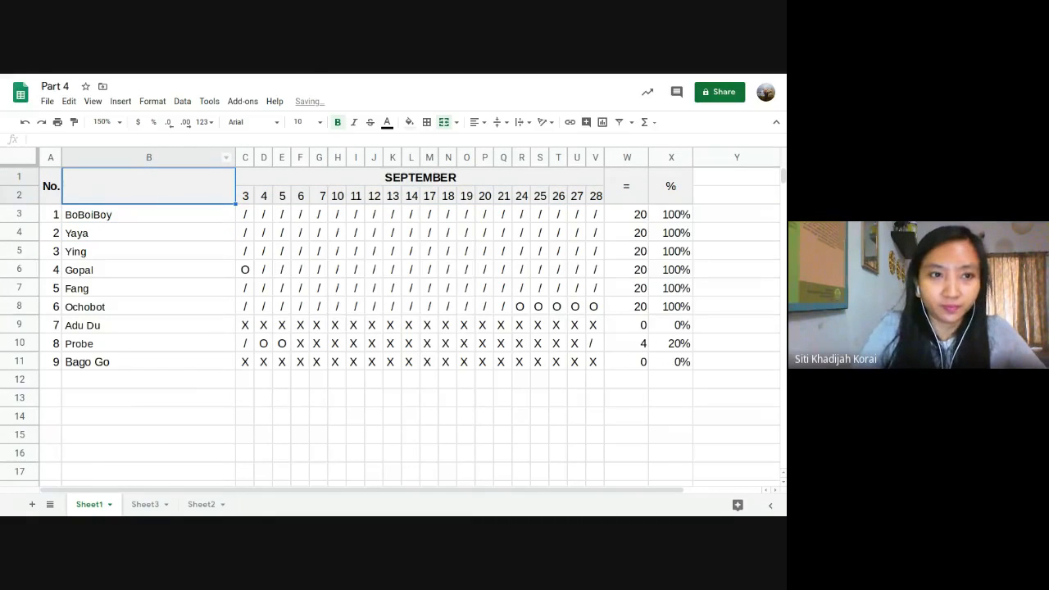
left_click(53, 190)
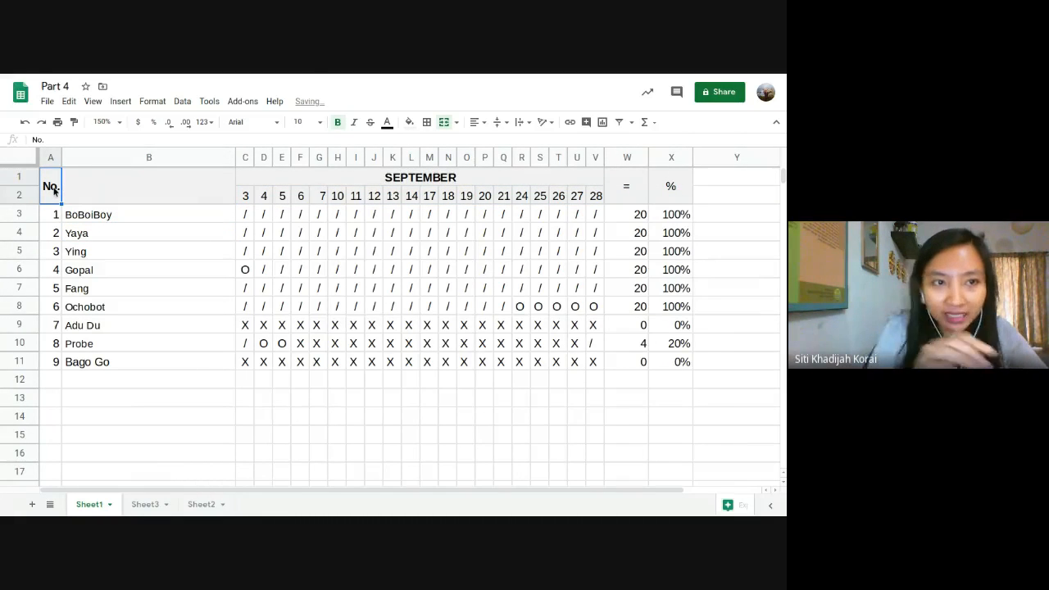
left_click(80, 191, "shift")
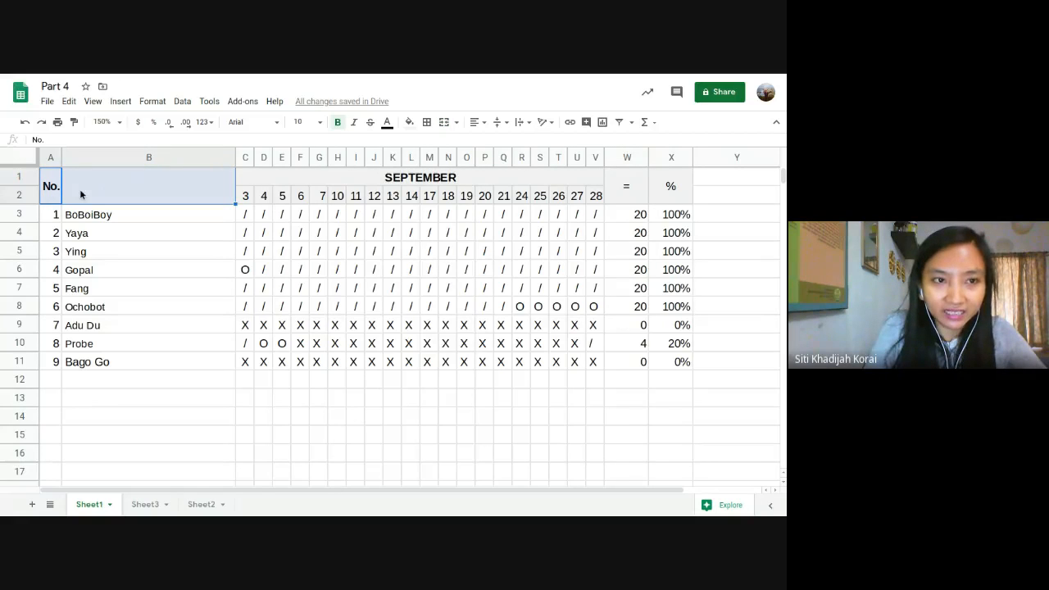
left_click(447, 129)
left_click(211, 218)
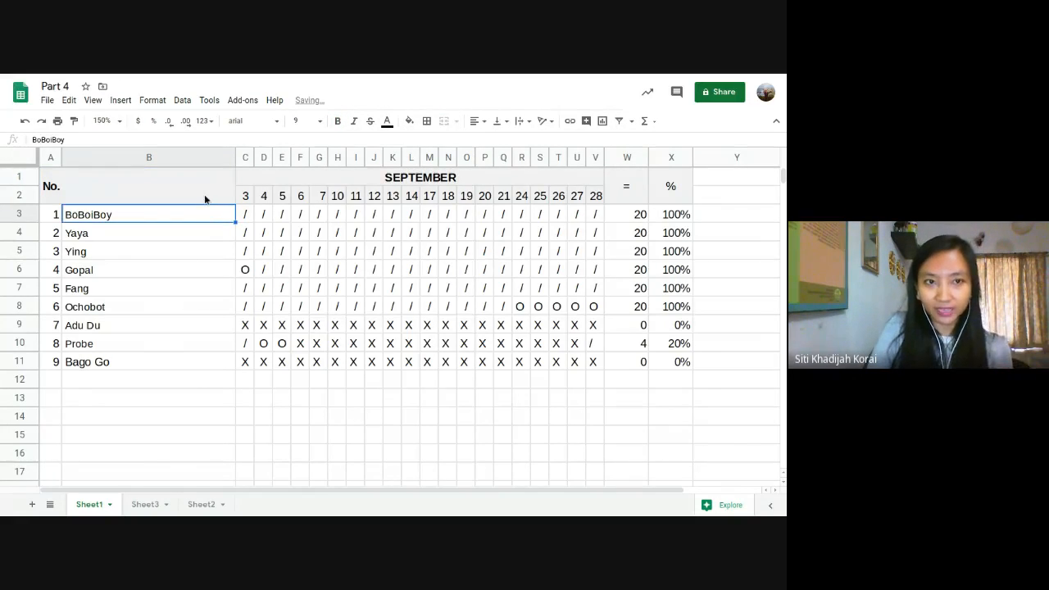
Freeze the top two header rows of Sheet1, including the merged No. header
left_click(204, 198)
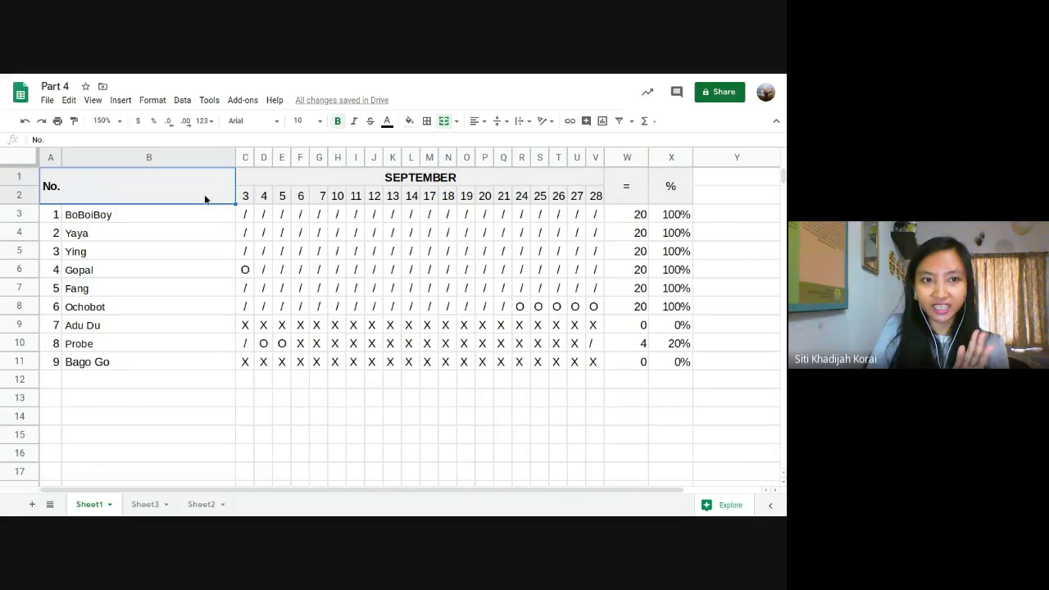
left_click(148, 233)
left_click(19, 195)
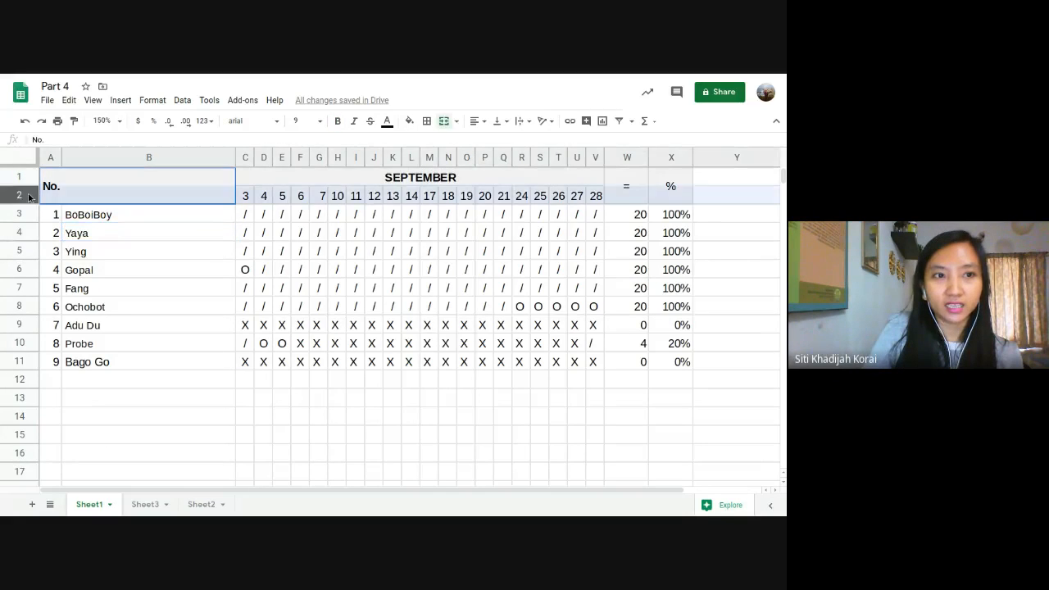
left_click(94, 101)
mouse_move(114, 122)
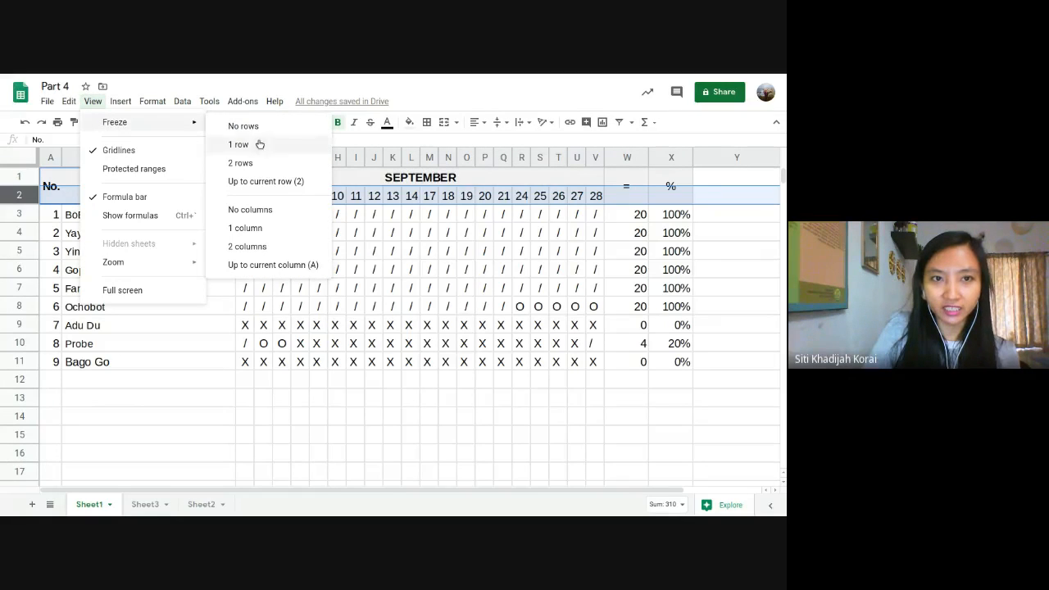
left_click(246, 167)
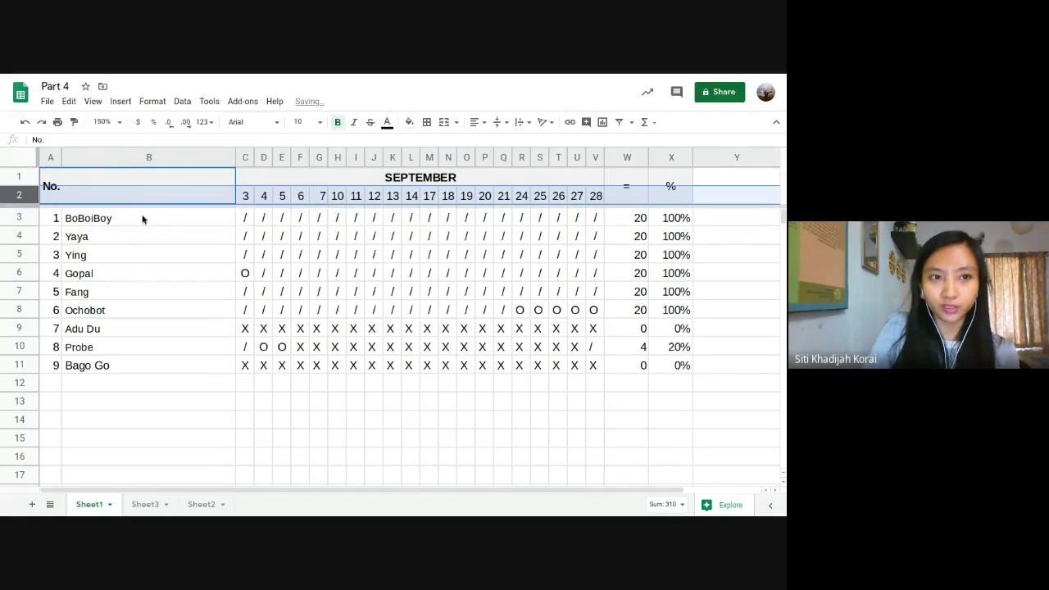
left_click(94, 272)
Try to freeze only the first column, which covers part of the merged No. header
left_click(48, 158)
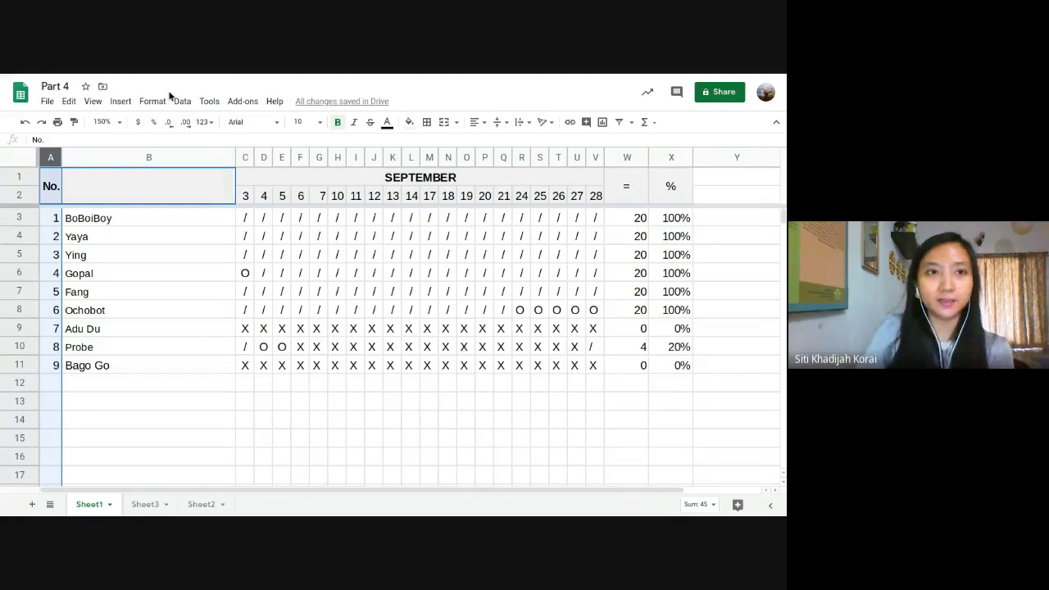
left_click(159, 101)
mouse_move(97, 100)
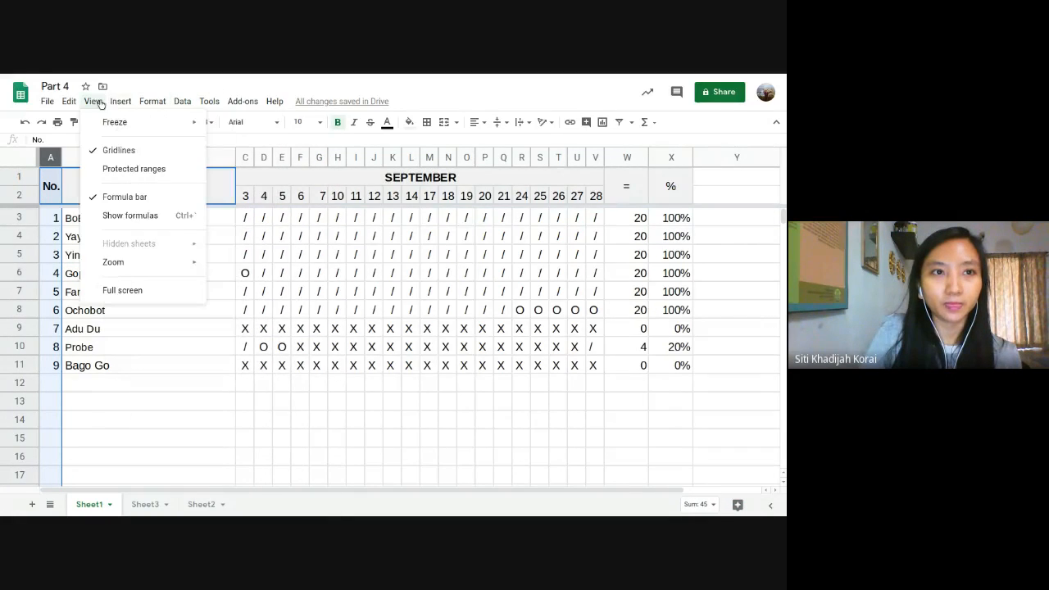
mouse_move(187, 125)
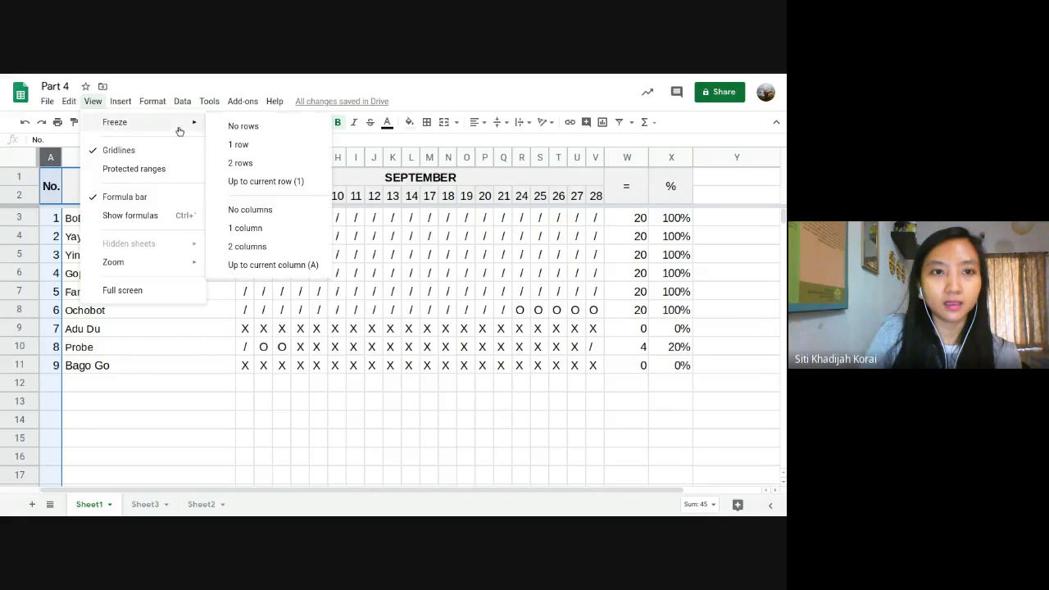
left_click(259, 228)
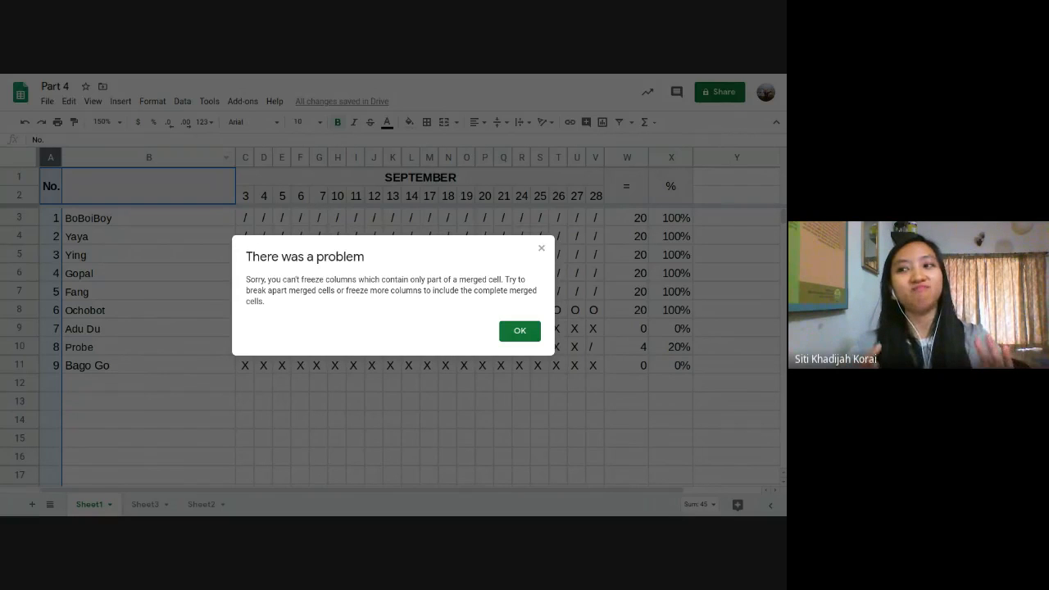
left_click(510, 336)
left_click(179, 287)
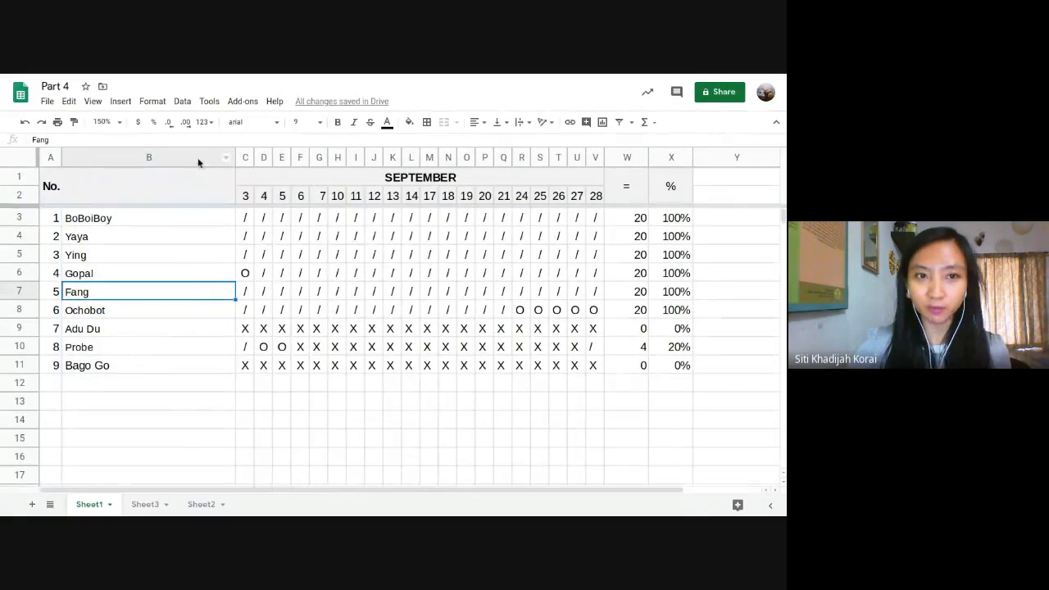
Freeze the first two columns so that the whole merged No. header is included
left_click(200, 160)
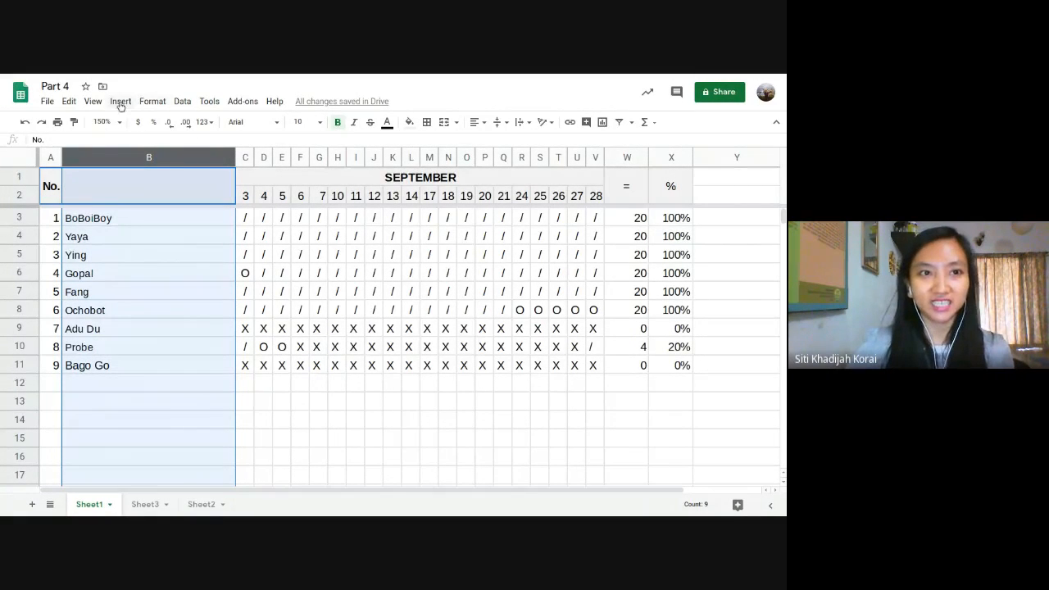
left_click(93, 102)
mouse_move(131, 122)
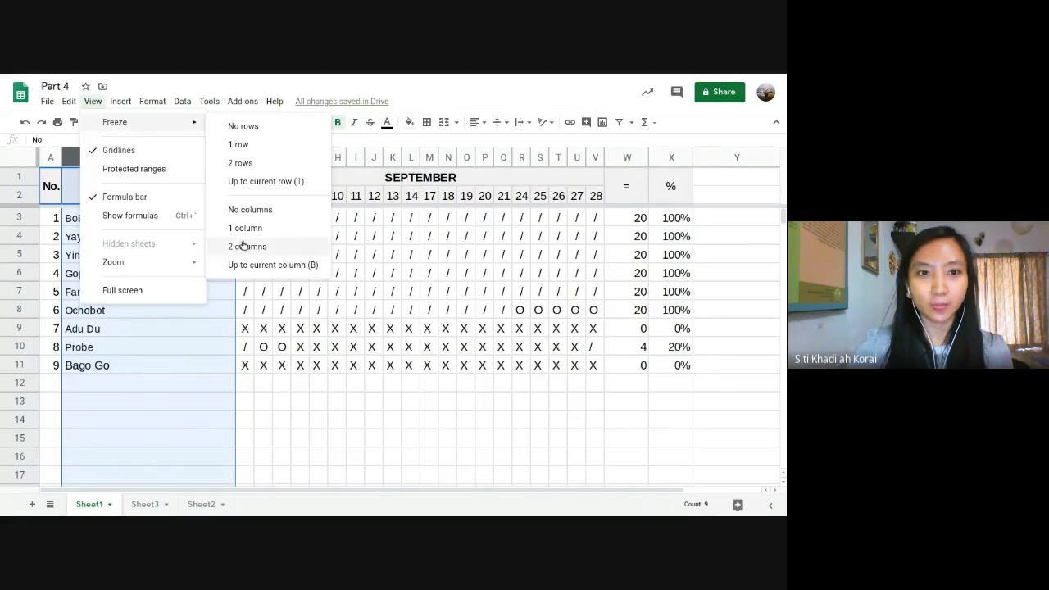
left_click(273, 291)
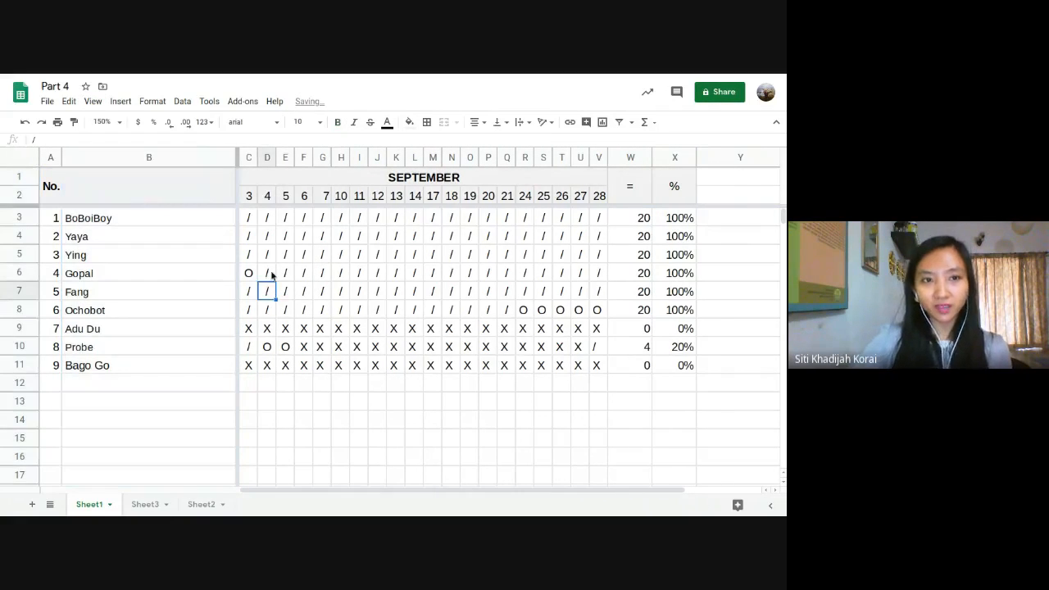
Examine how the merged No. header spans columns A and B compared with each column on its own
left_click(210, 197)
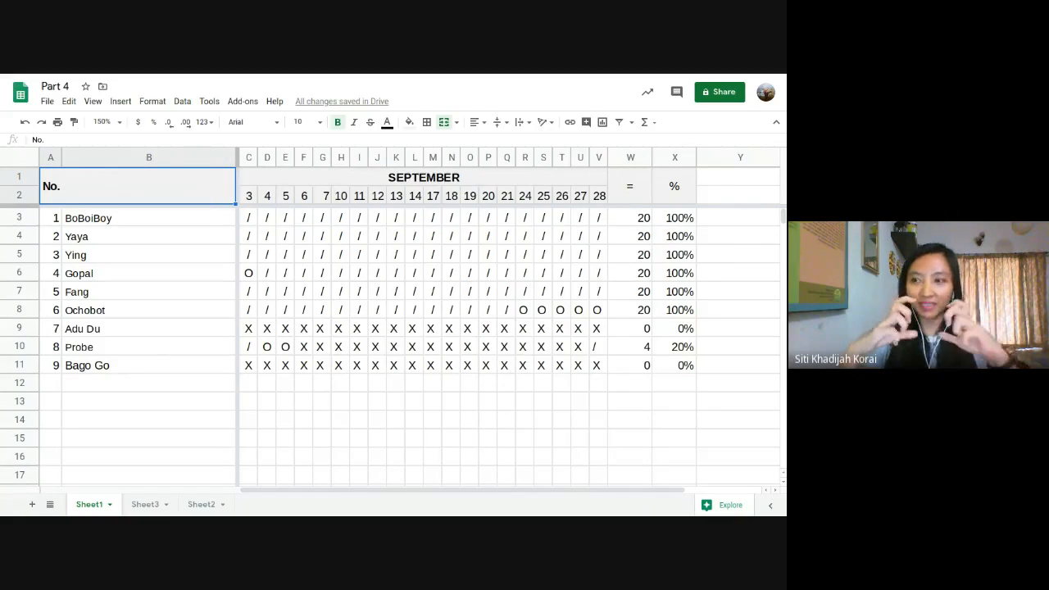
left_click(52, 157)
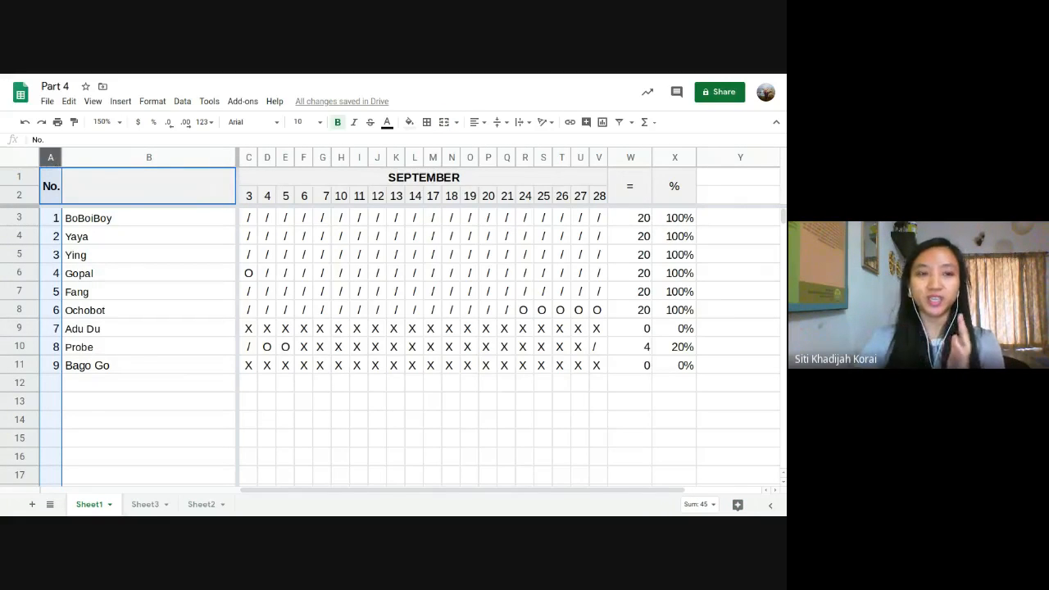
left_click(107, 162)
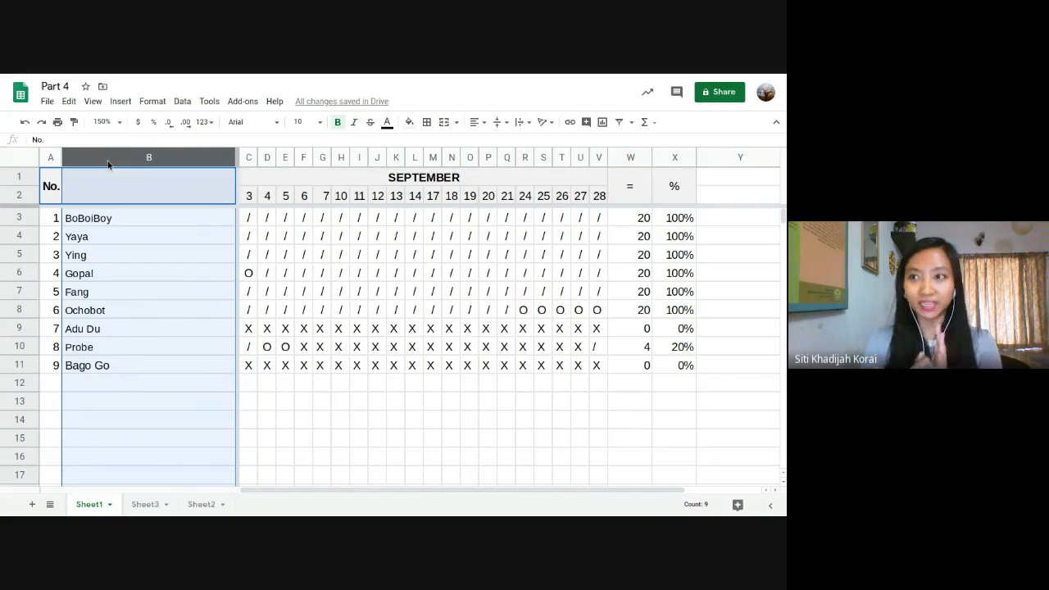
key("ctrl+z")
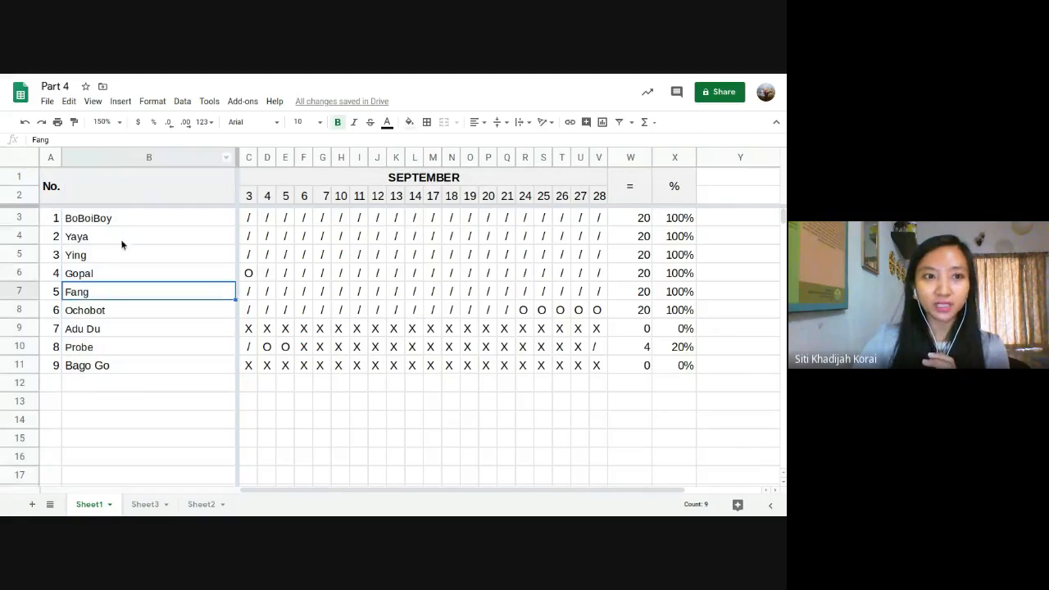
left_click(123, 190)
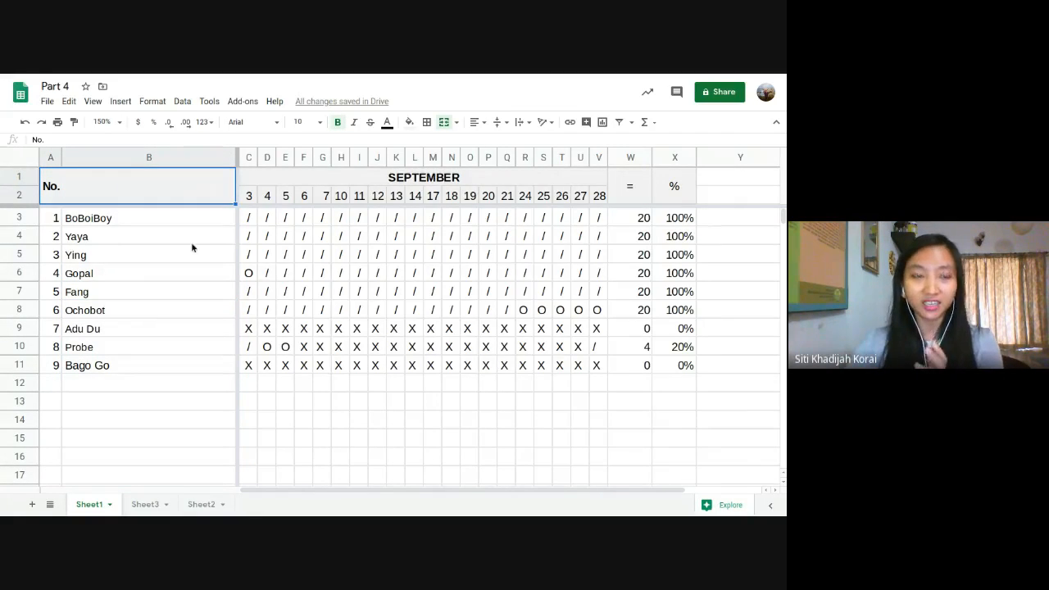
key("ctrl+z")
left_click(49, 157)
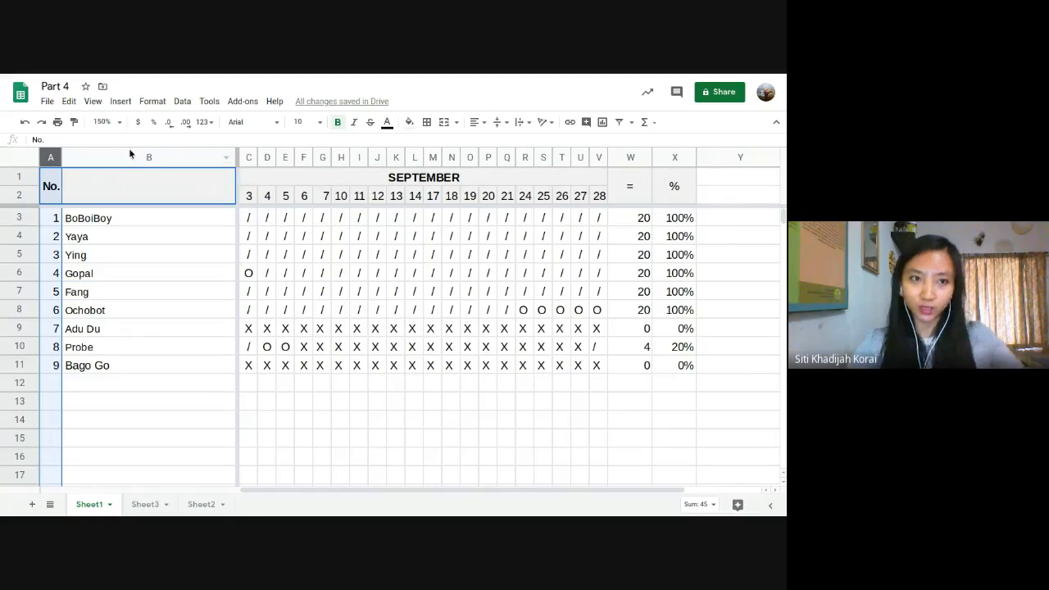
left_click(149, 159)
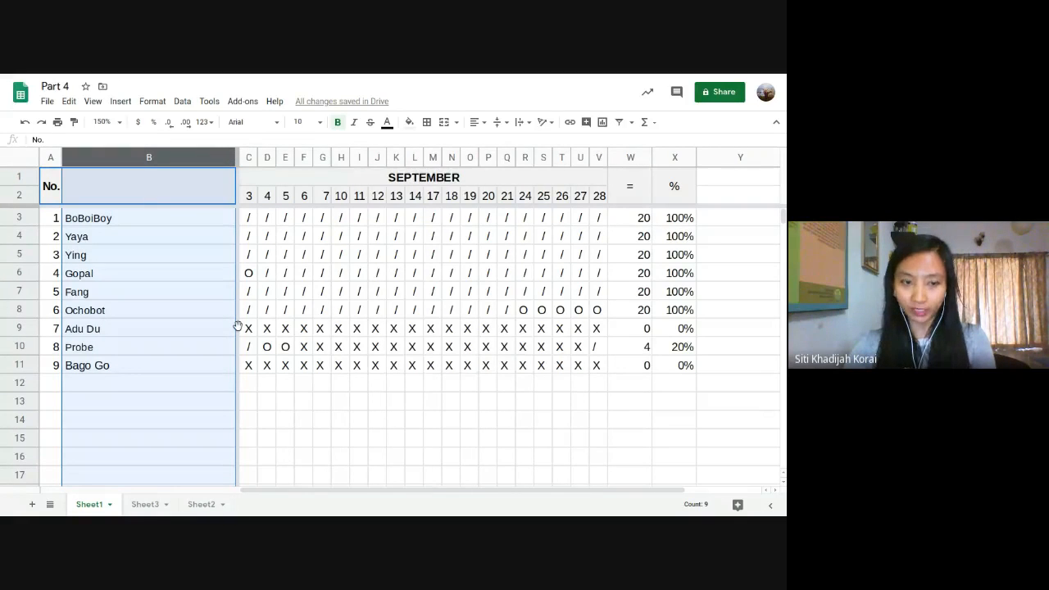
left_click(77, 237)
left_click(49, 158)
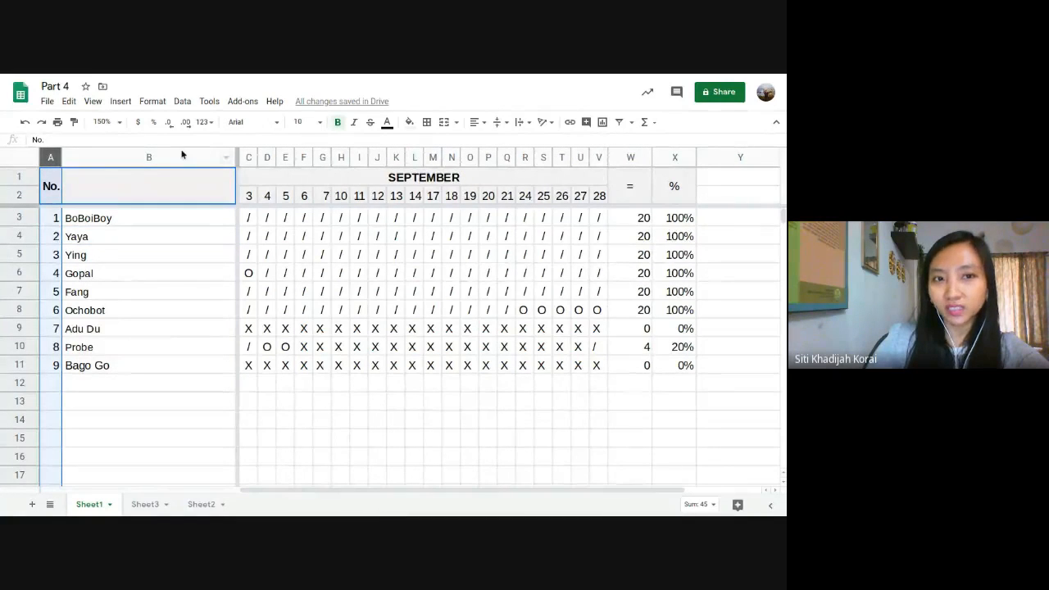
left_click(92, 197)
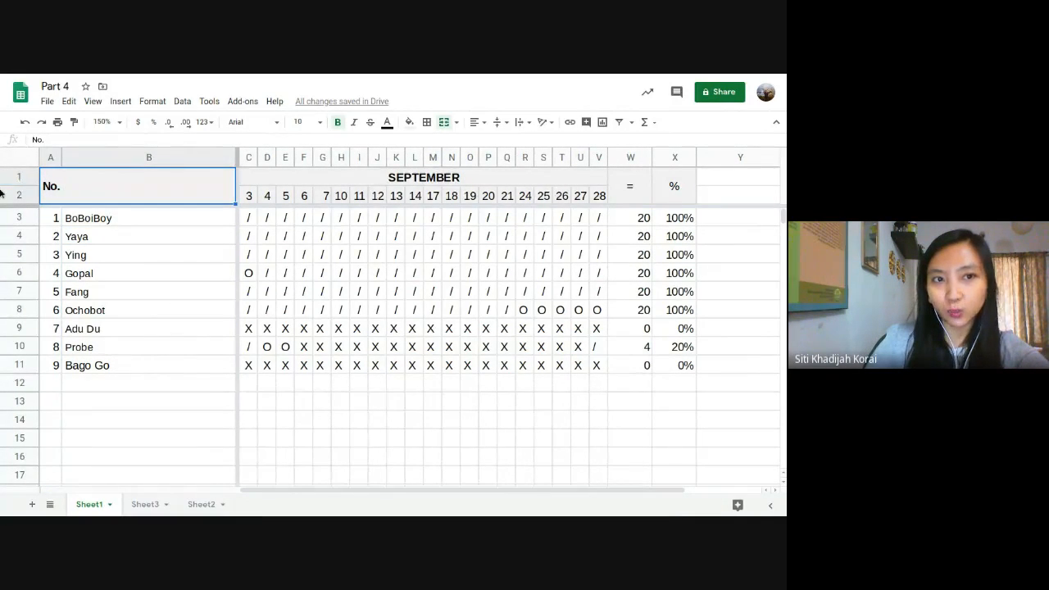
Unmerge the No. header across columns A and B and remove the column freeze
key("ctrl+z")
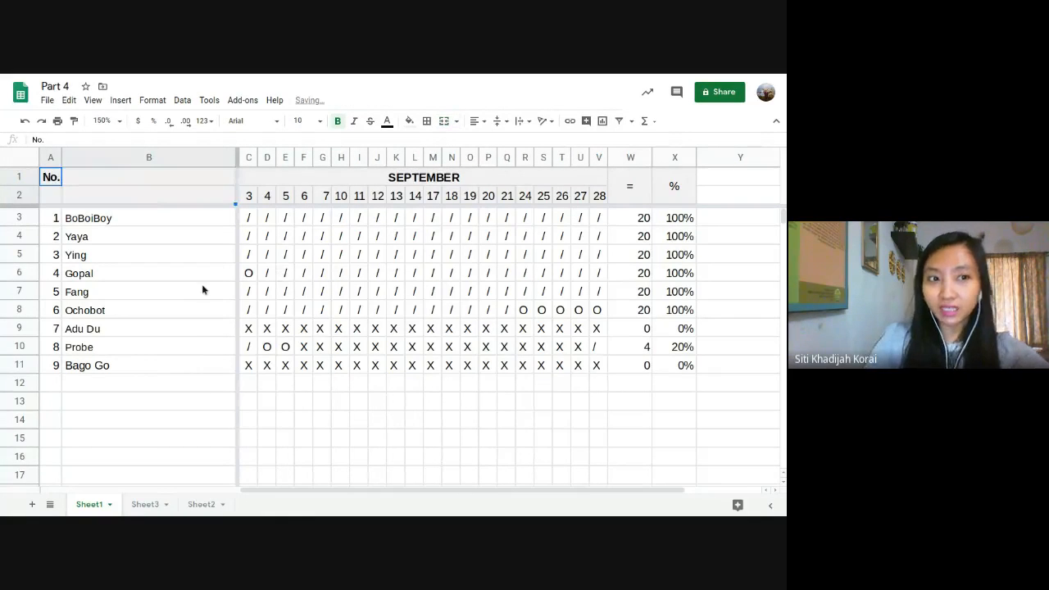
left_click(226, 156)
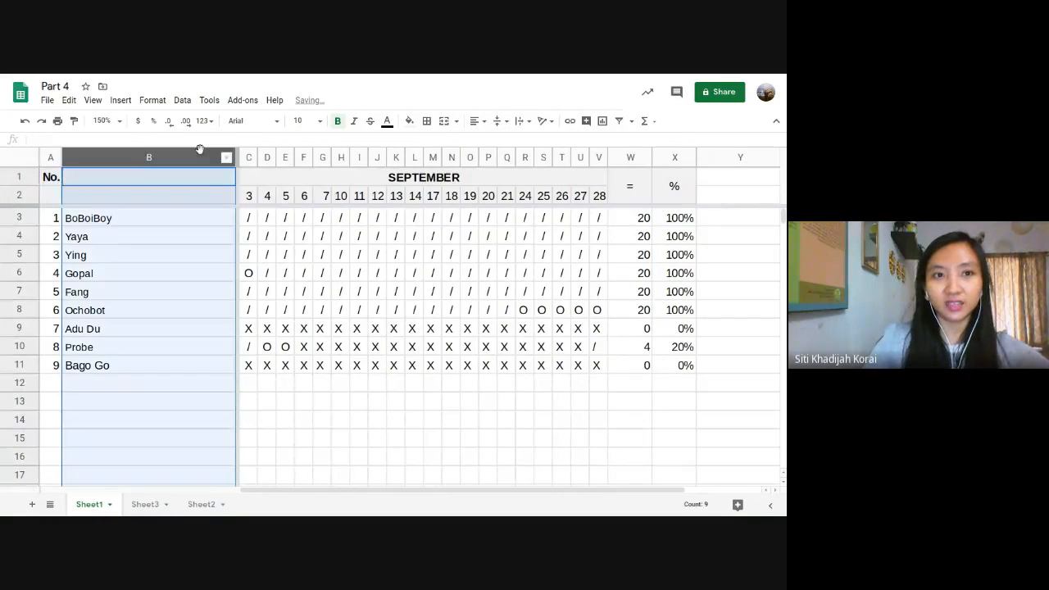
left_click(121, 100)
mouse_move(93, 101)
mouse_move(115, 122)
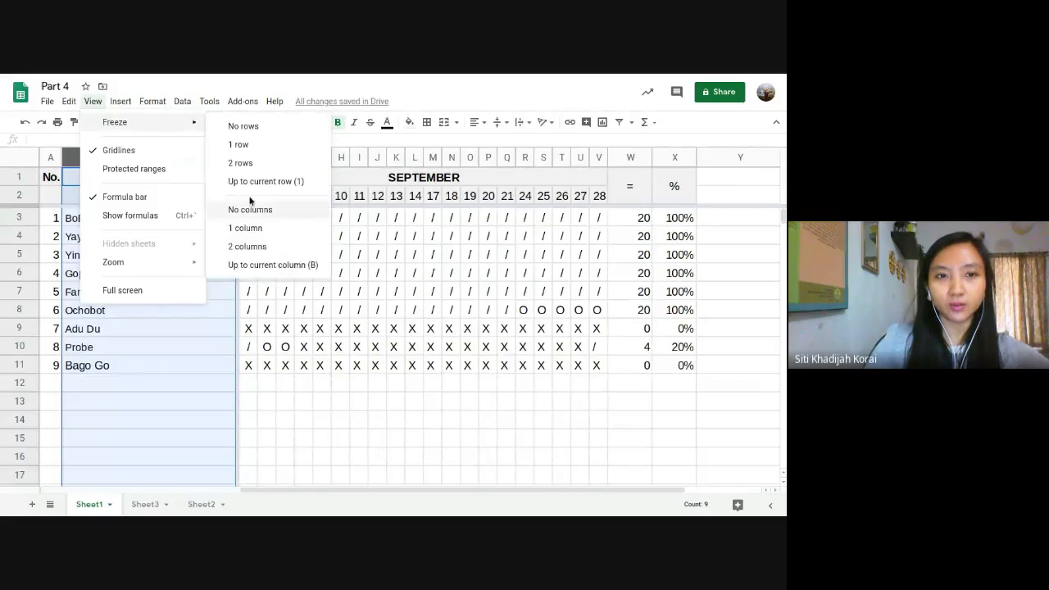
left_click(247, 246)
left_click(130, 269)
Freeze only the first column, with the No. header now unmerged
left_click(54, 179)
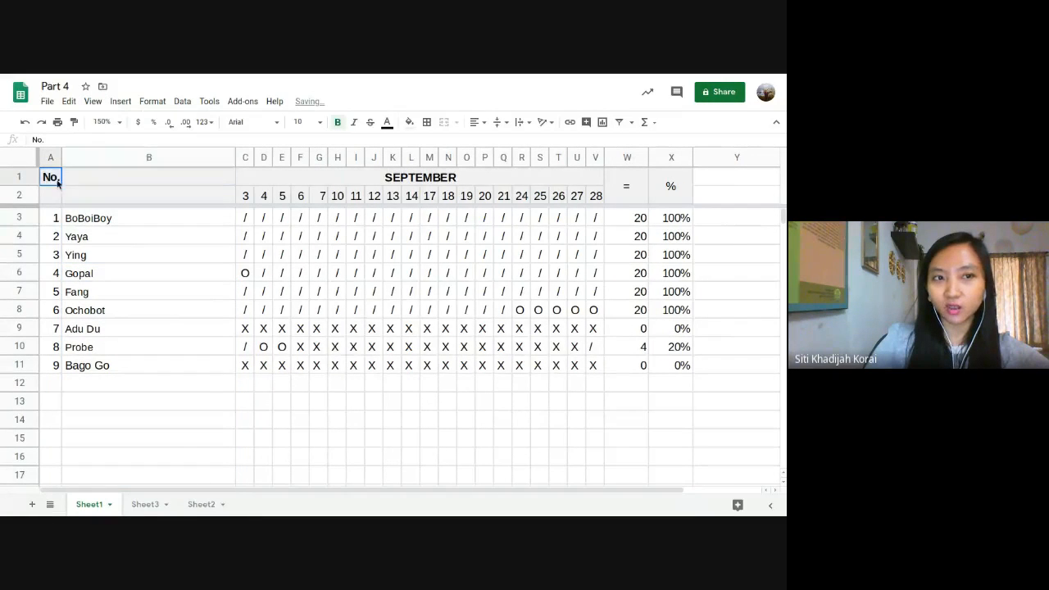
left_click(56, 190)
left_click(54, 154)
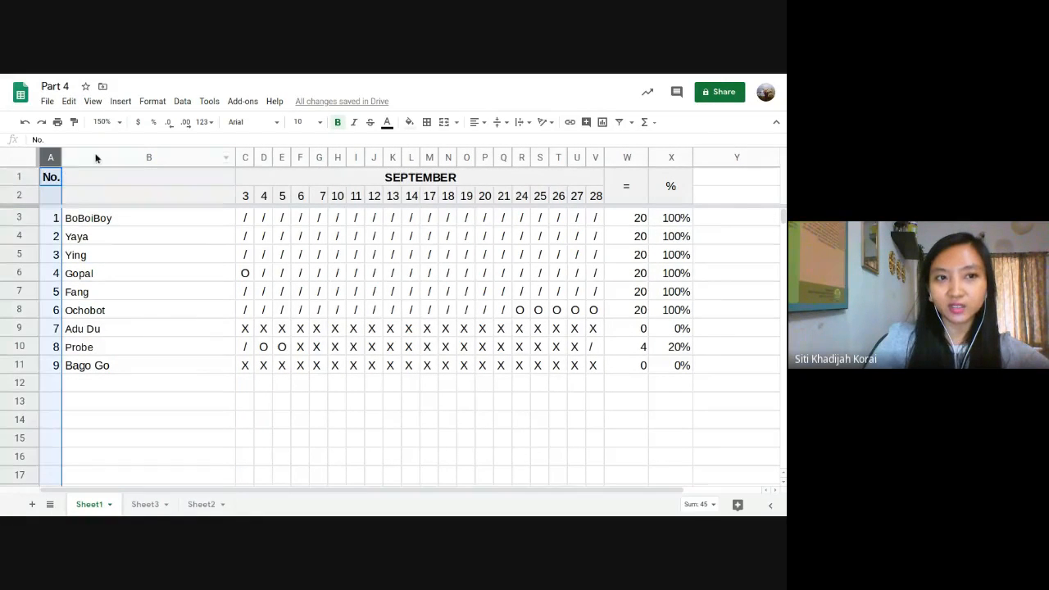
left_click(90, 101)
mouse_move(107, 122)
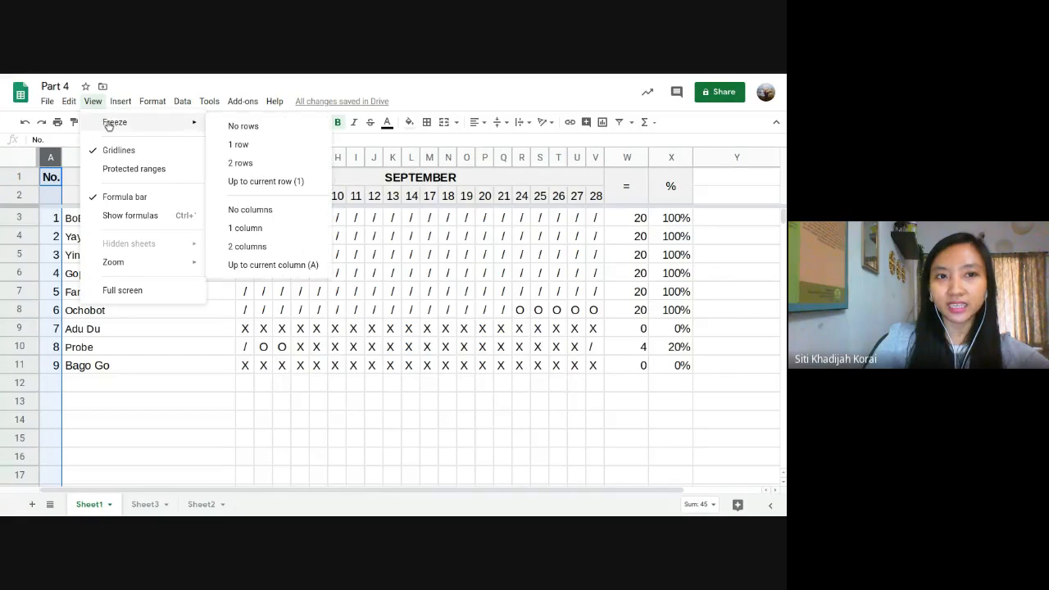
left_click(286, 234)
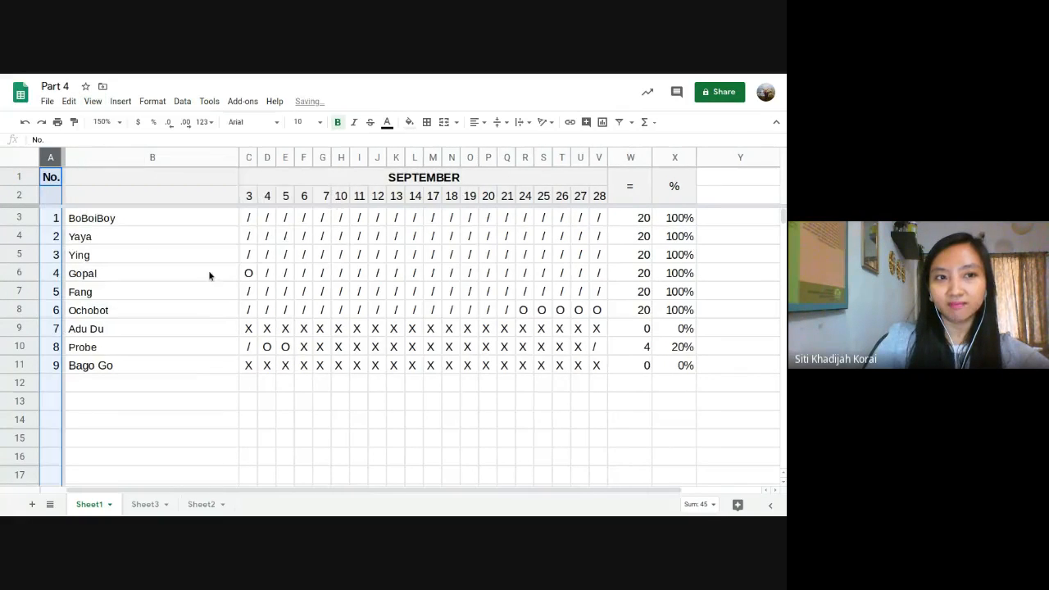
left_click(208, 273)
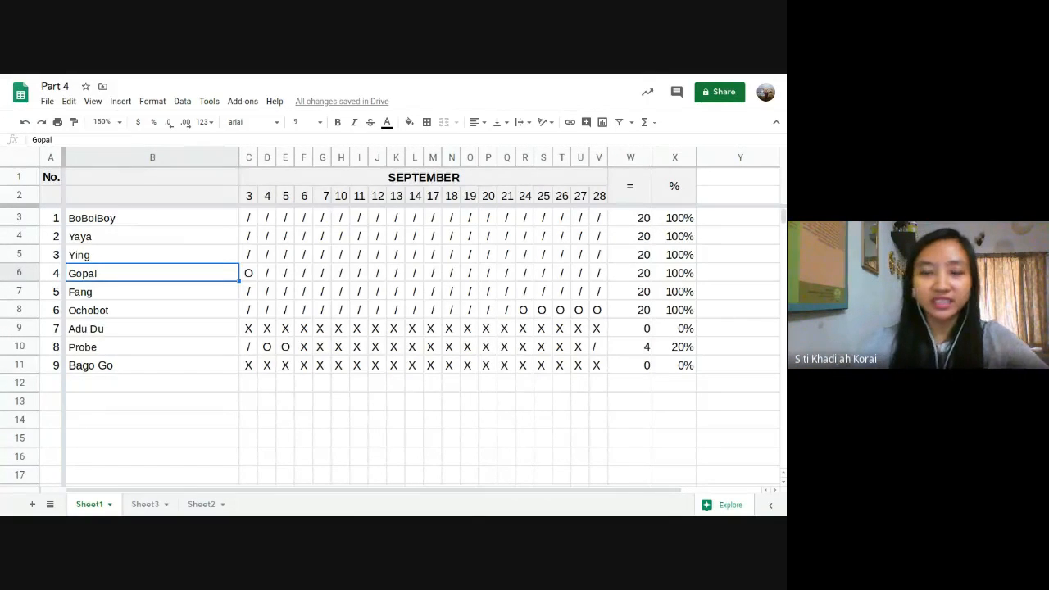
Switch to the Part 3 spreadsheet and inspect the SUM and AVERAGE columns on Sheet2
left_click(401, 82)
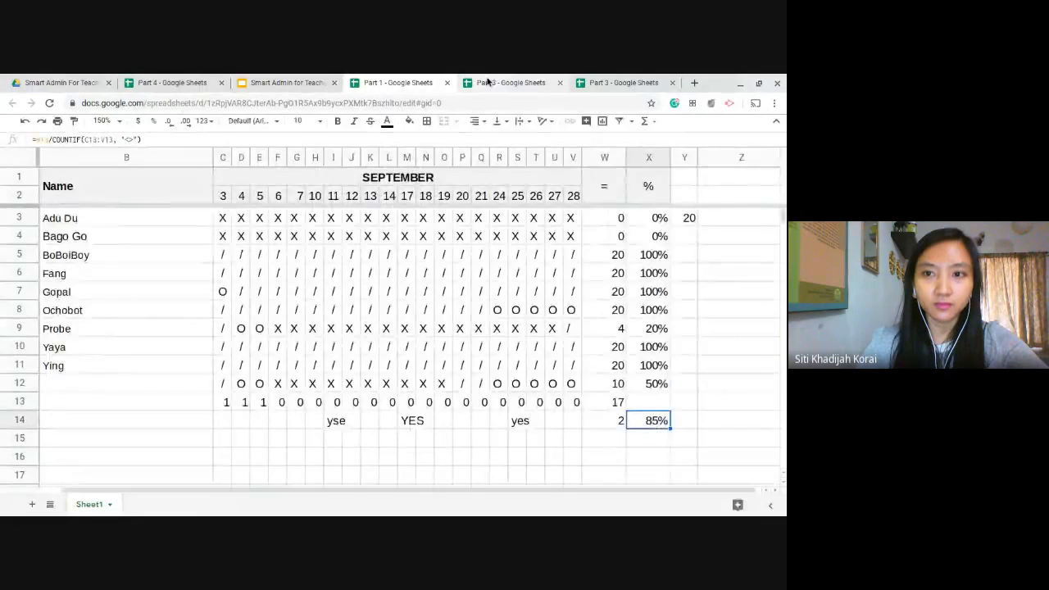
left_click(487, 82)
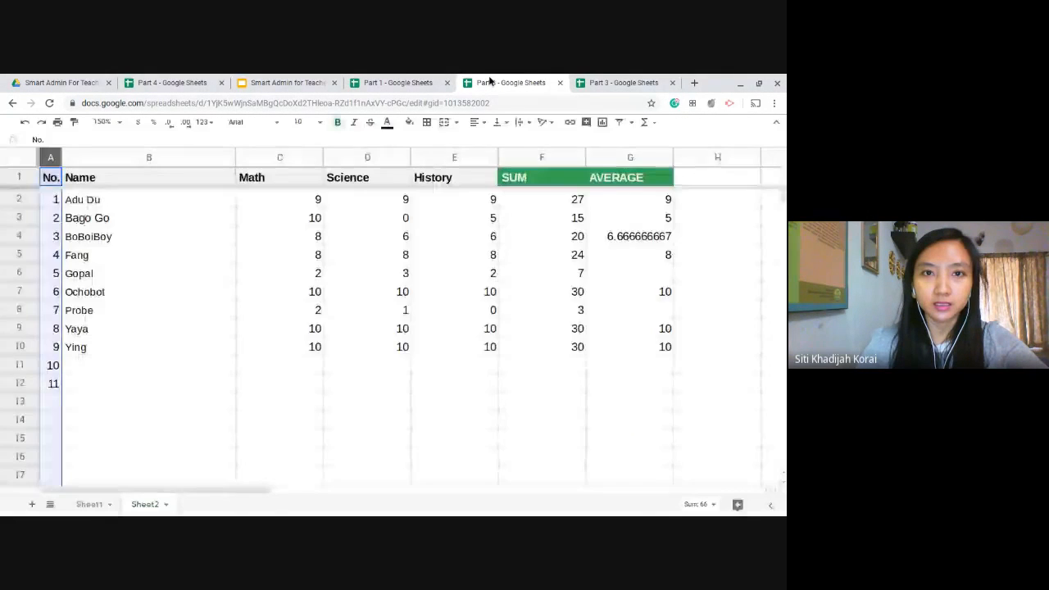
left_click(624, 291)
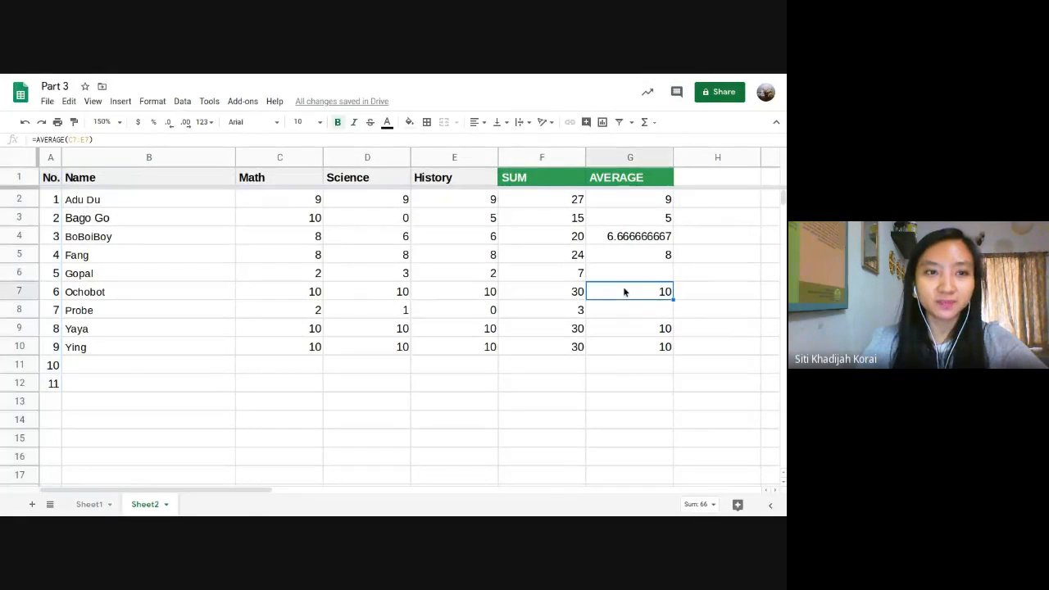
left_click(617, 366)
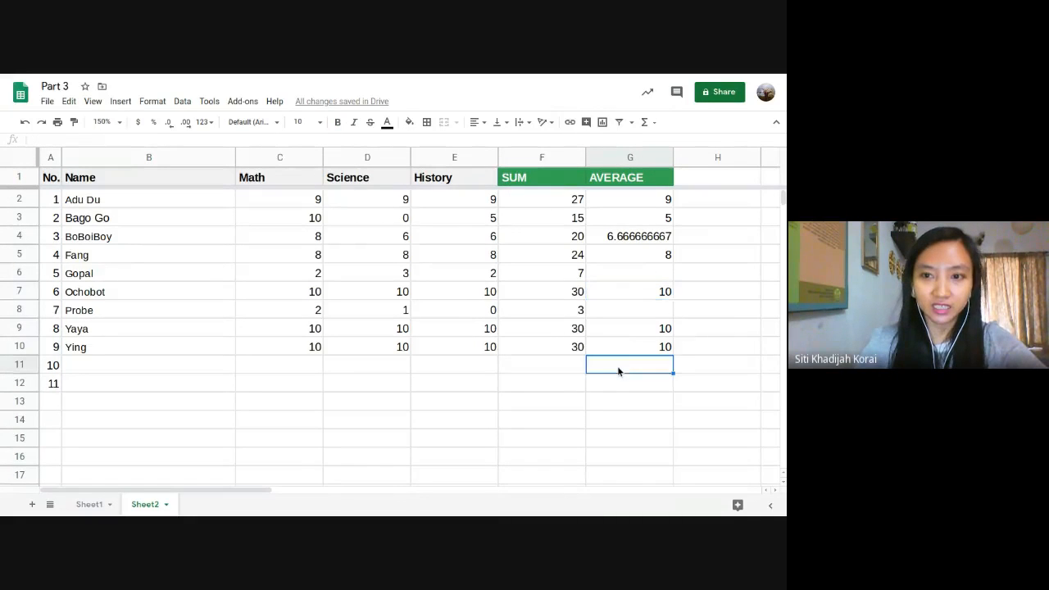
left_click(552, 345)
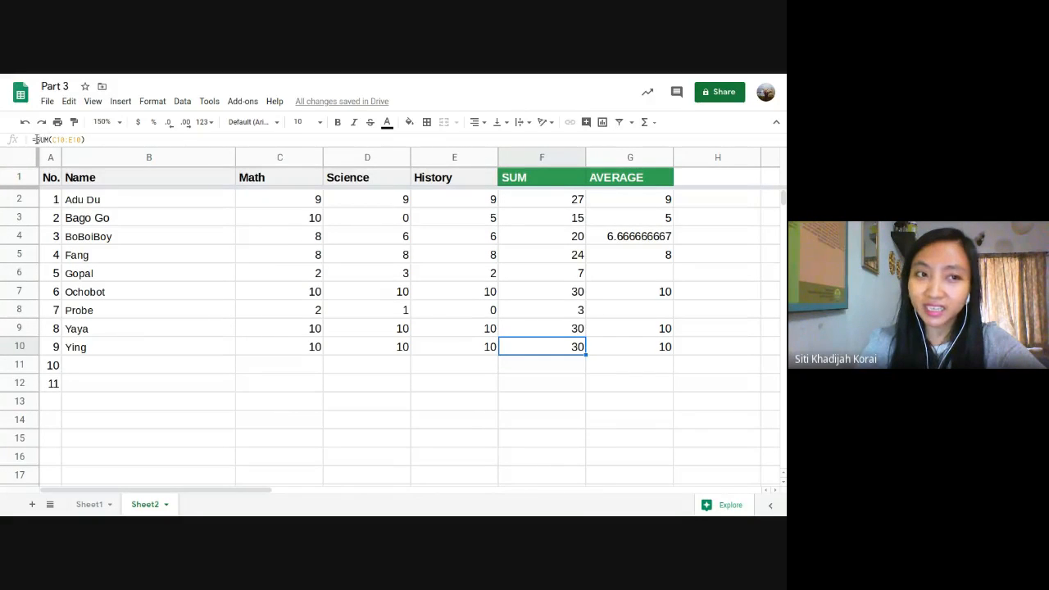
left_click(628, 365)
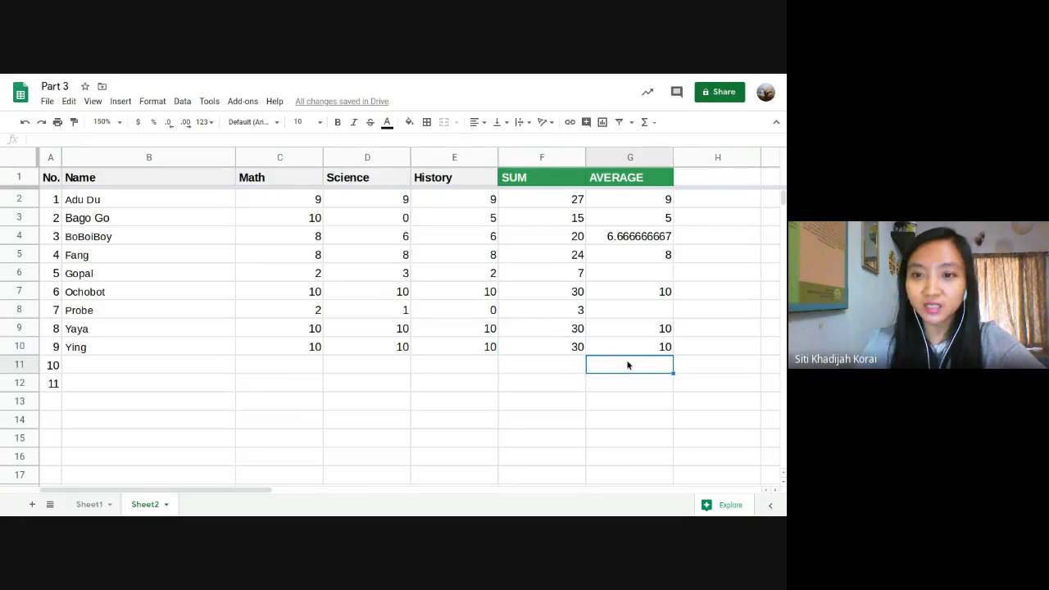
Enter the scores 2 for Math, 3 for Science and 1 for History in row 11
left_click(353, 368)
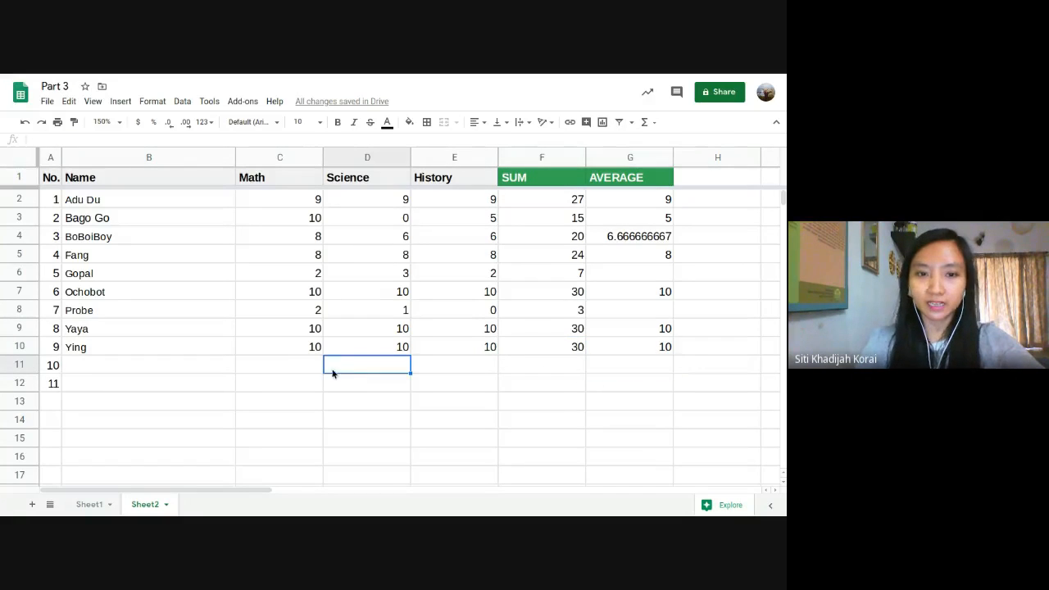
type("3")
left_click(301, 371)
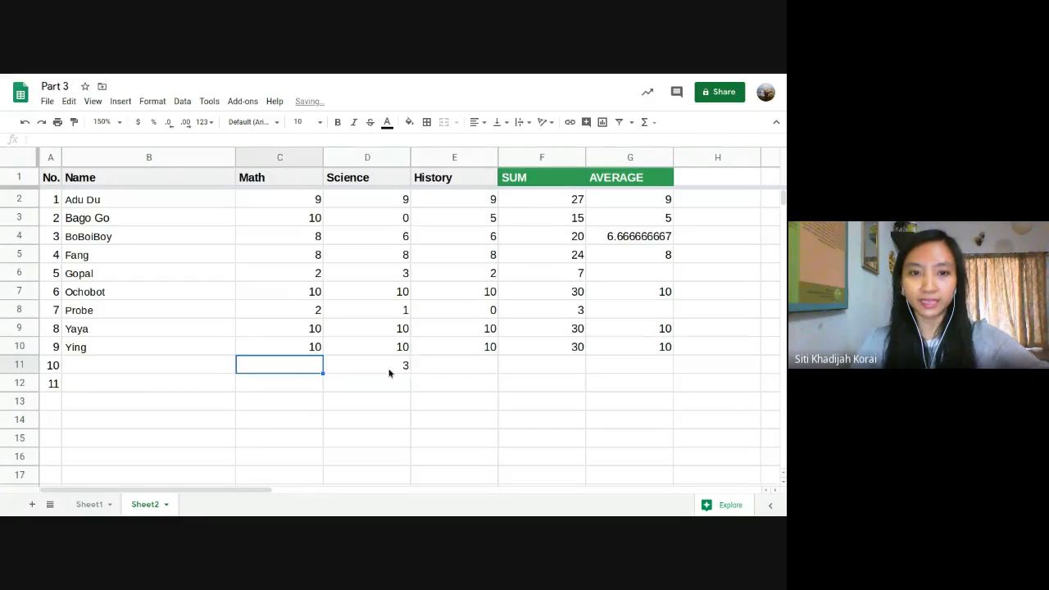
type("2")
left_click(460, 368)
type("1")
left_click(555, 390)
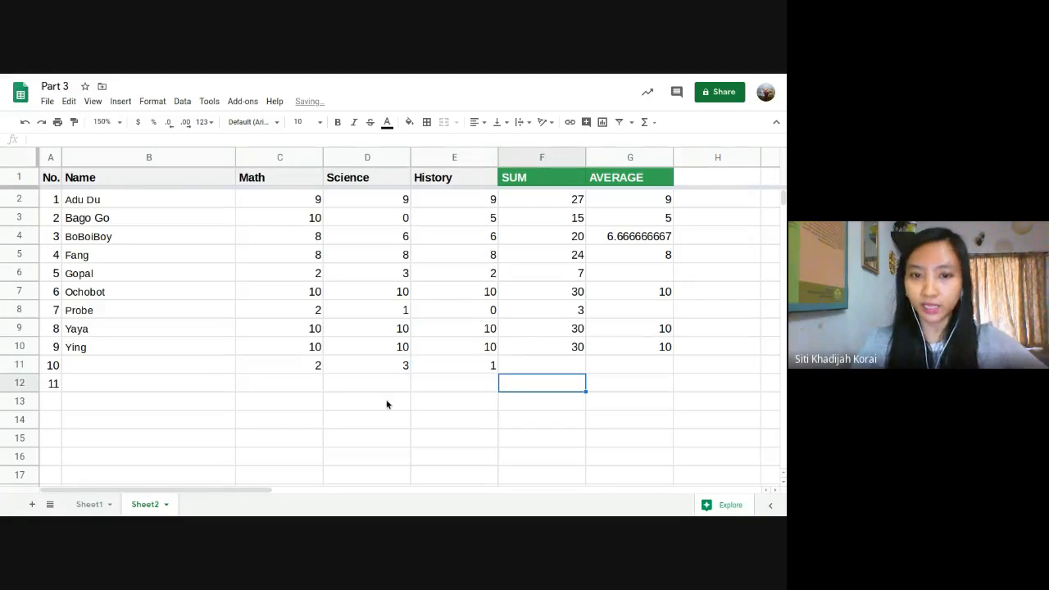
Calculate the average of the row 11 scores in G11 with =AVERAGE(C11:E11)
left_click(628, 361)
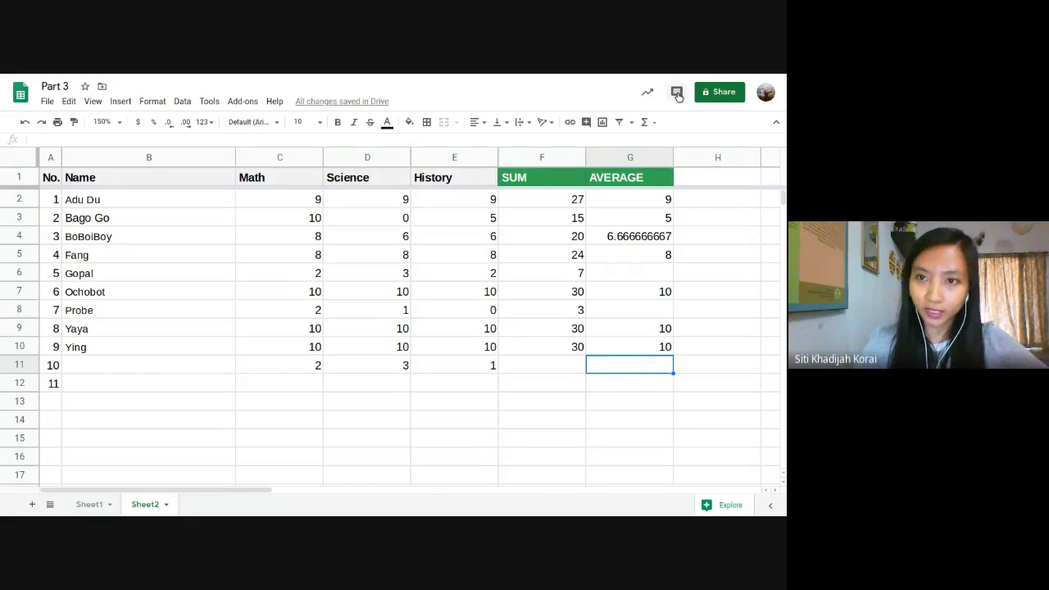
left_click(644, 123)
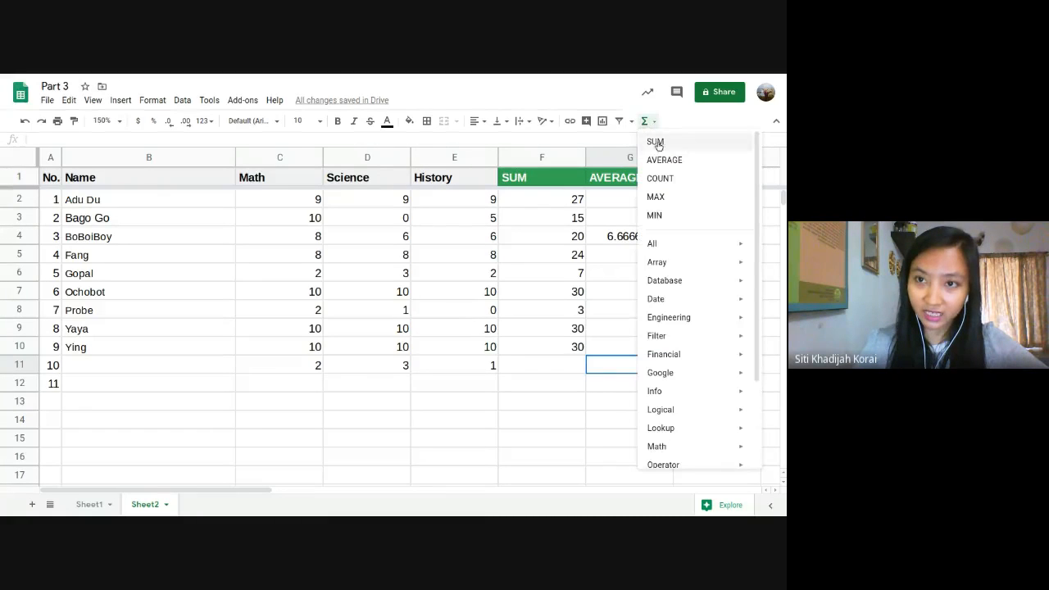
left_click(663, 162)
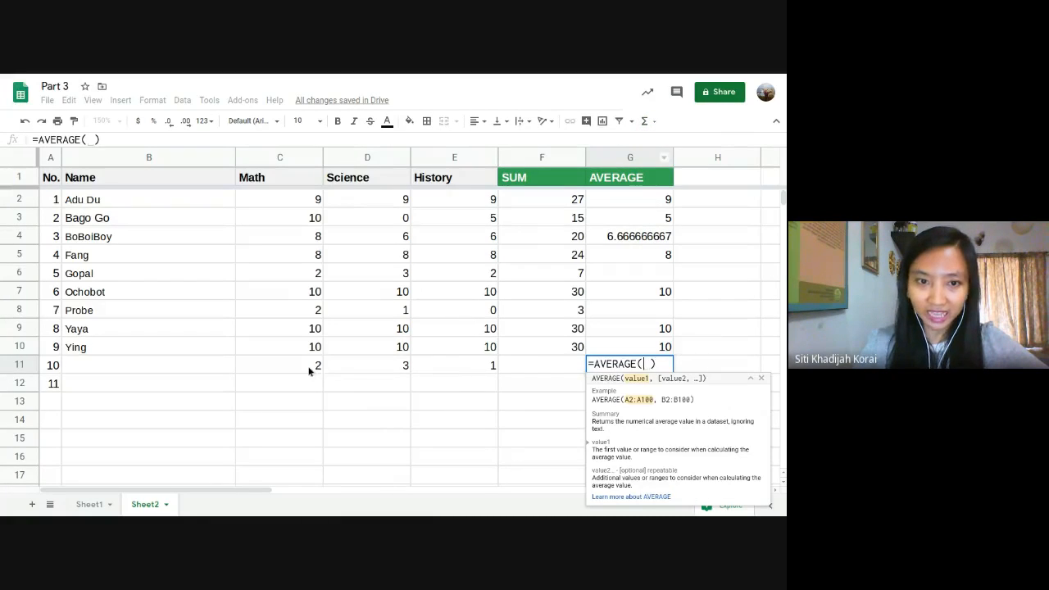
left_click_drag(310, 370, 485, 369)
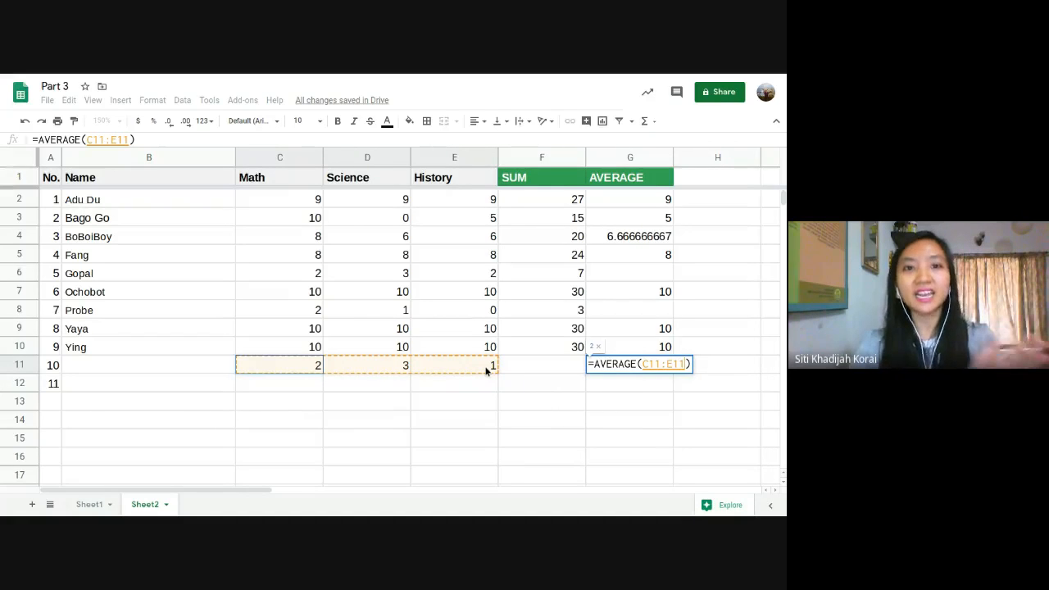
left_click_drag(316, 369, 461, 365)
key("Return")
left_click(629, 365)
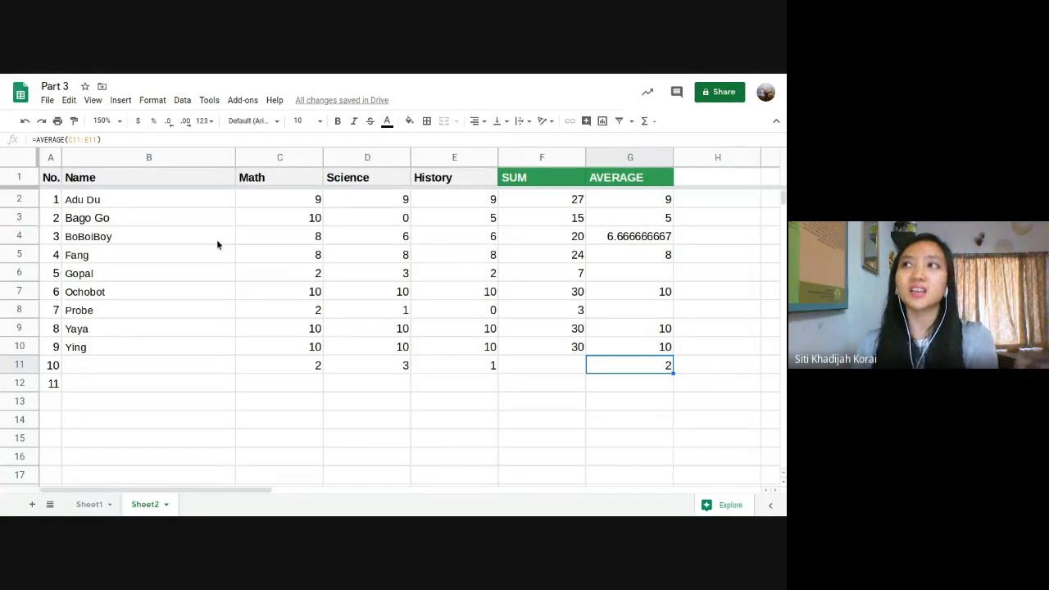
left_click(14, 177)
left_click(720, 410)
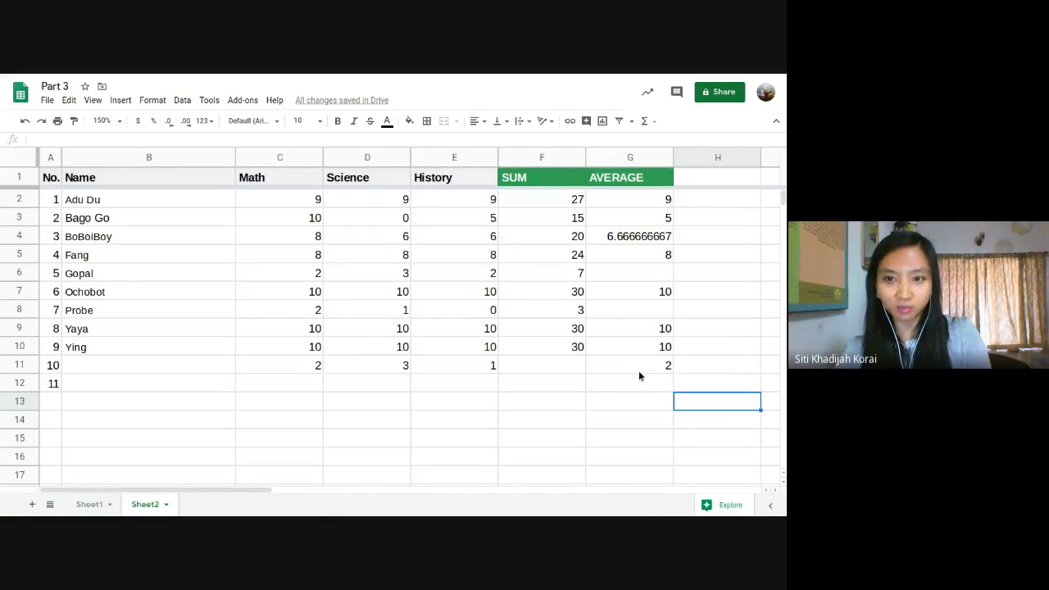
left_click_drag(638, 370, 46, 181)
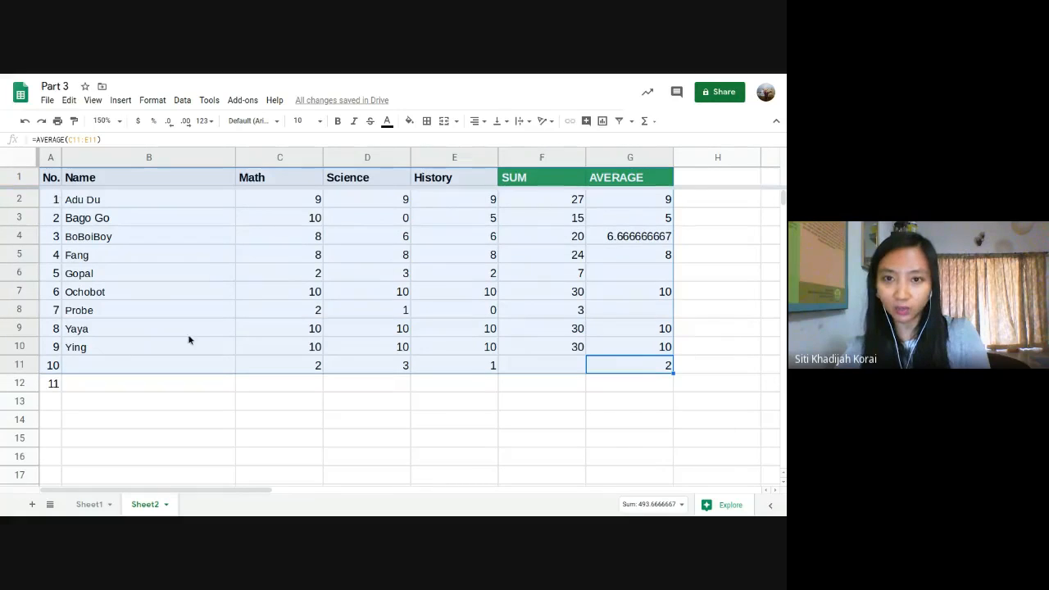
left_click(728, 402)
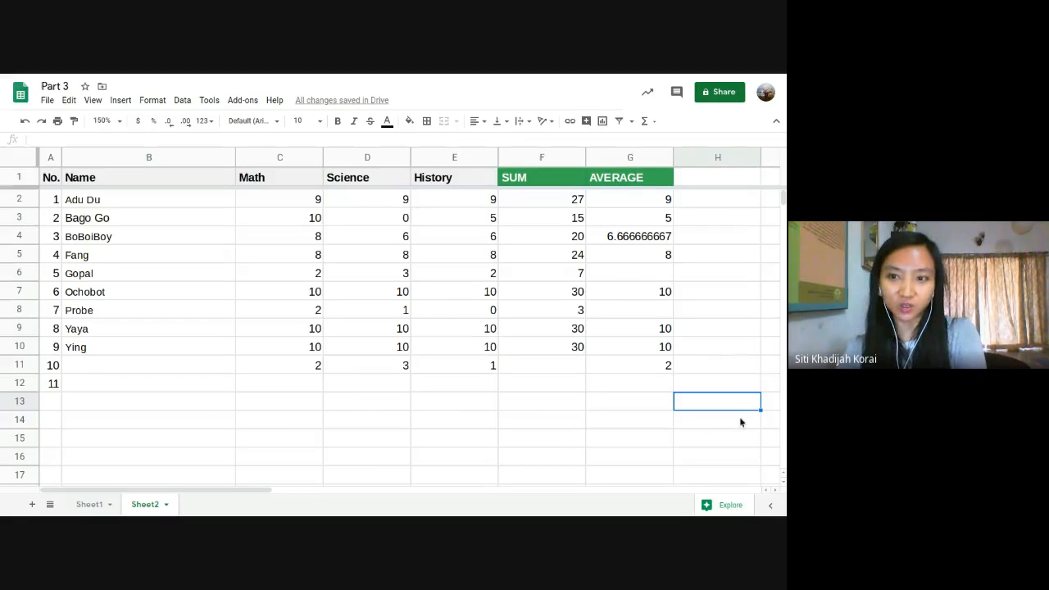
Try to create a filter from the empty cell H13 outside the table and check its filter options
left_click(619, 121)
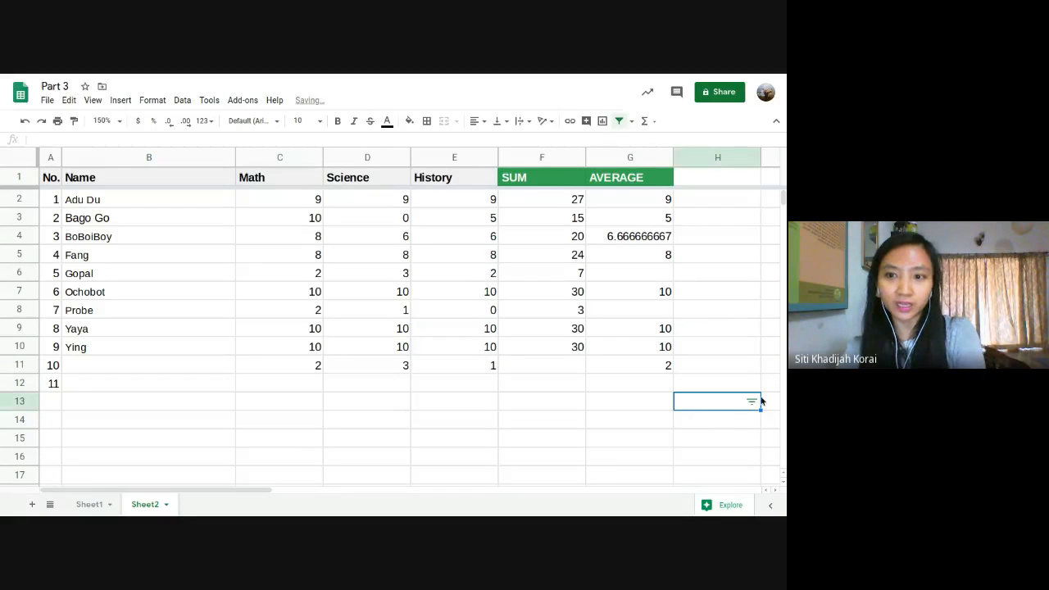
left_click(752, 404)
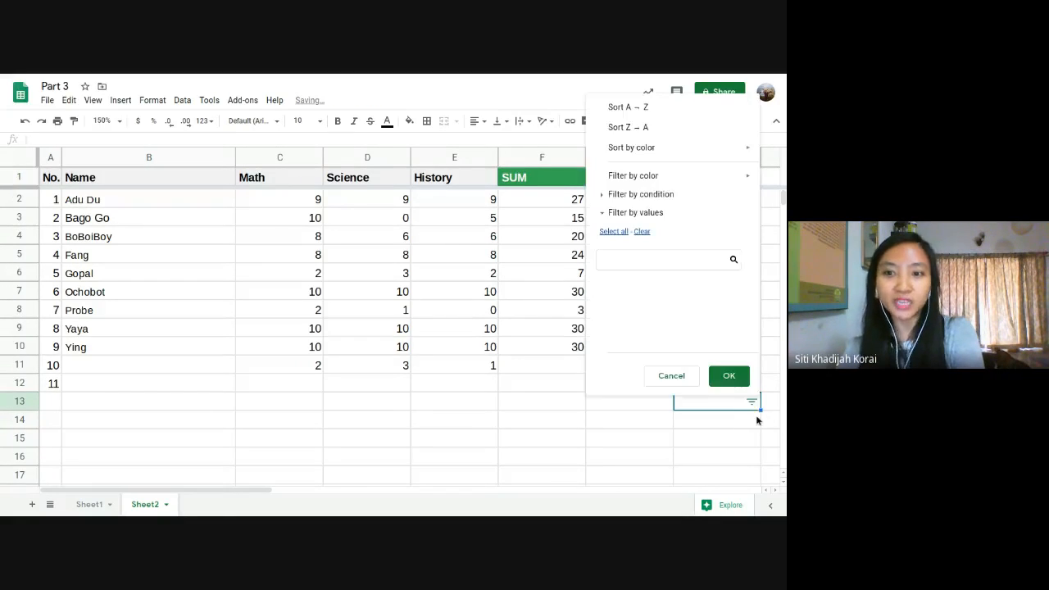
left_click(726, 423)
key("Up")
key("Up")
key("Up")
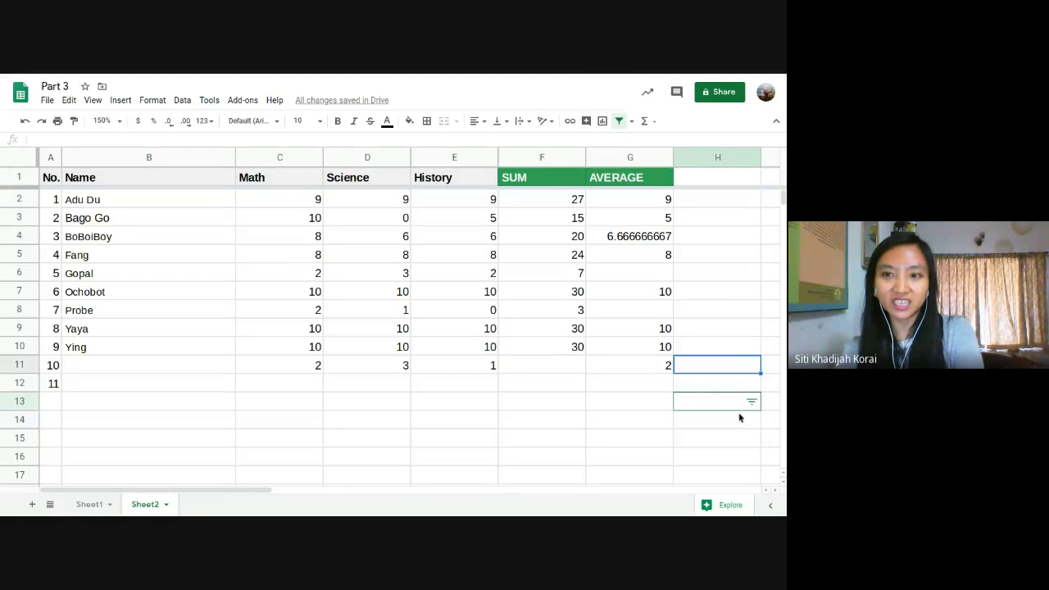
key("Down")
key("Down")
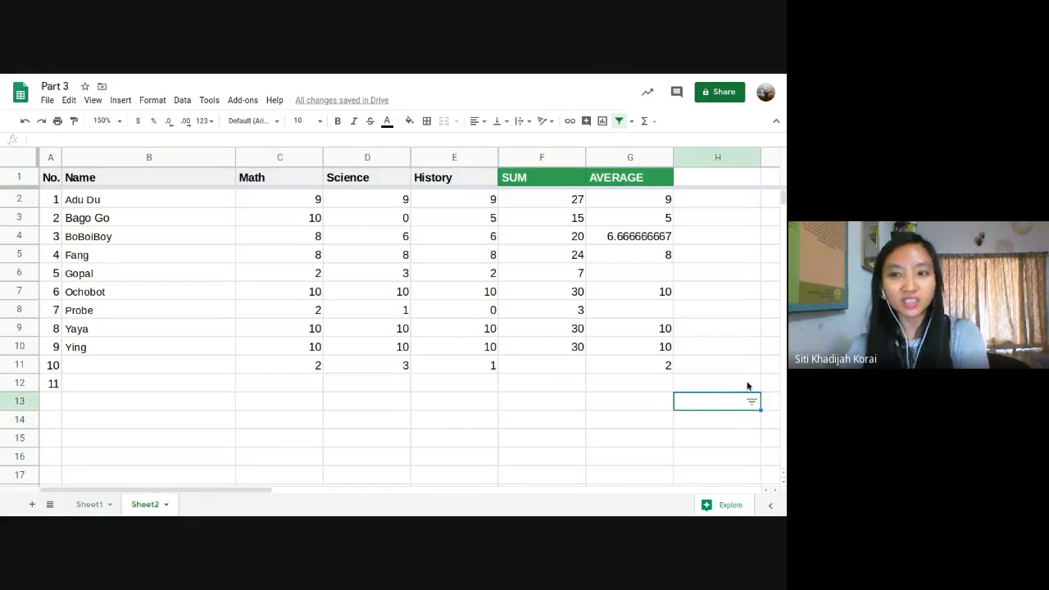
key("Up")
key("Down")
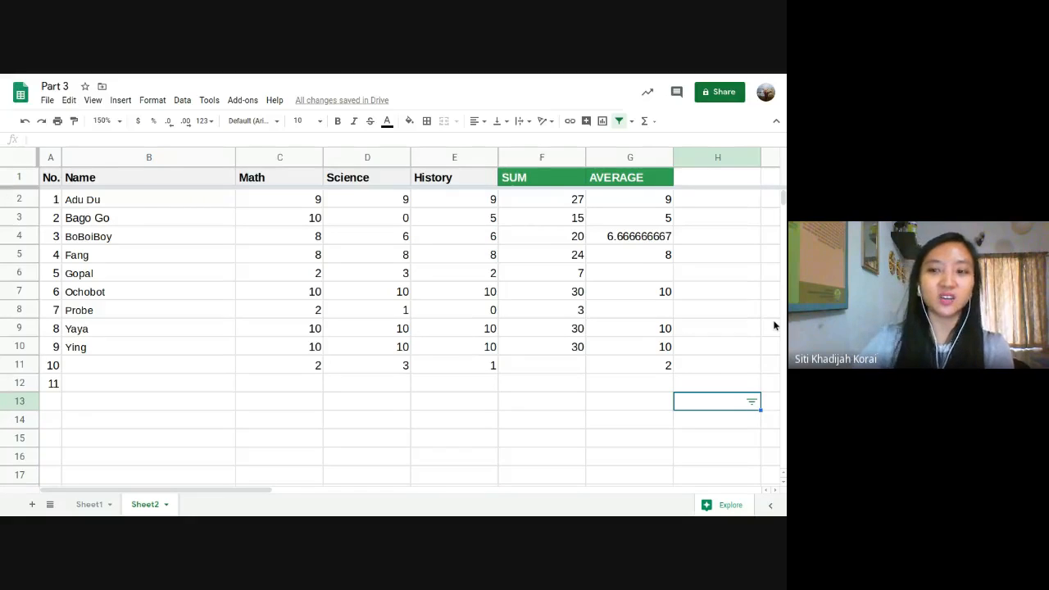
left_click(616, 334)
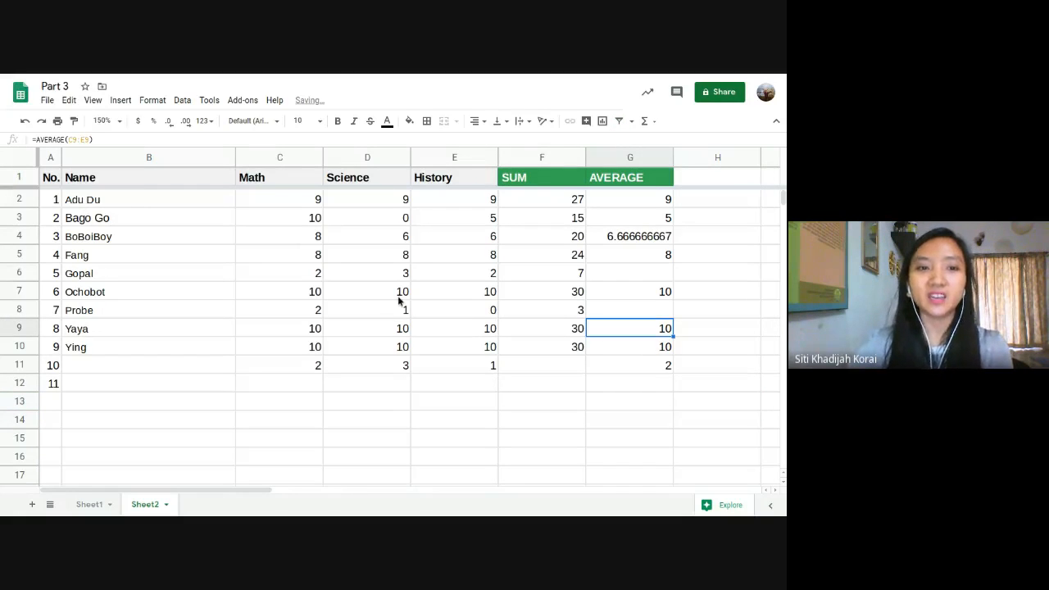
Create a filter over the whole score table, starting from the Gopal cell inside it
left_click(226, 276)
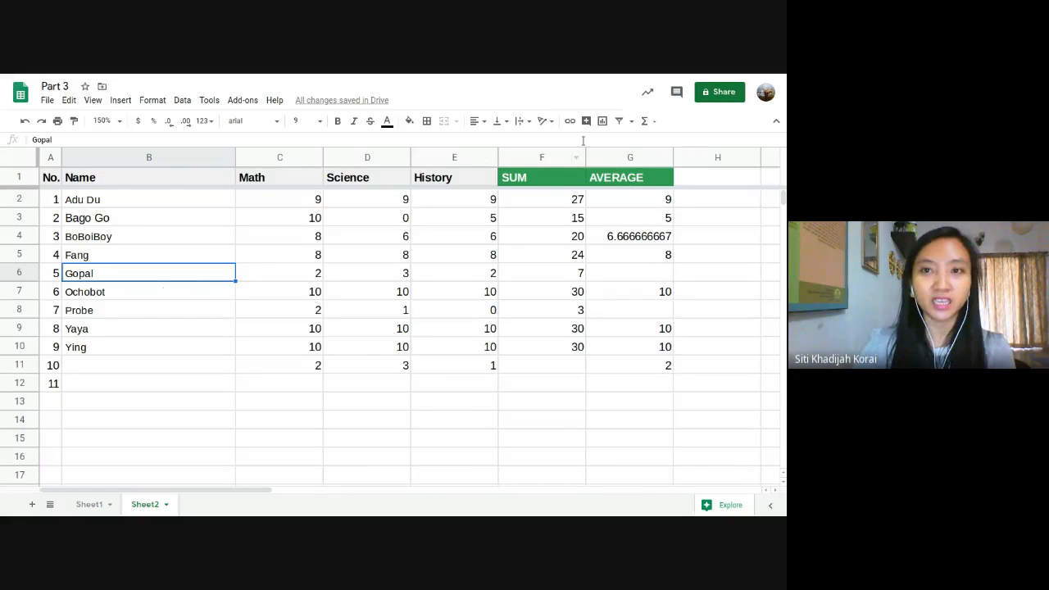
left_click(620, 120)
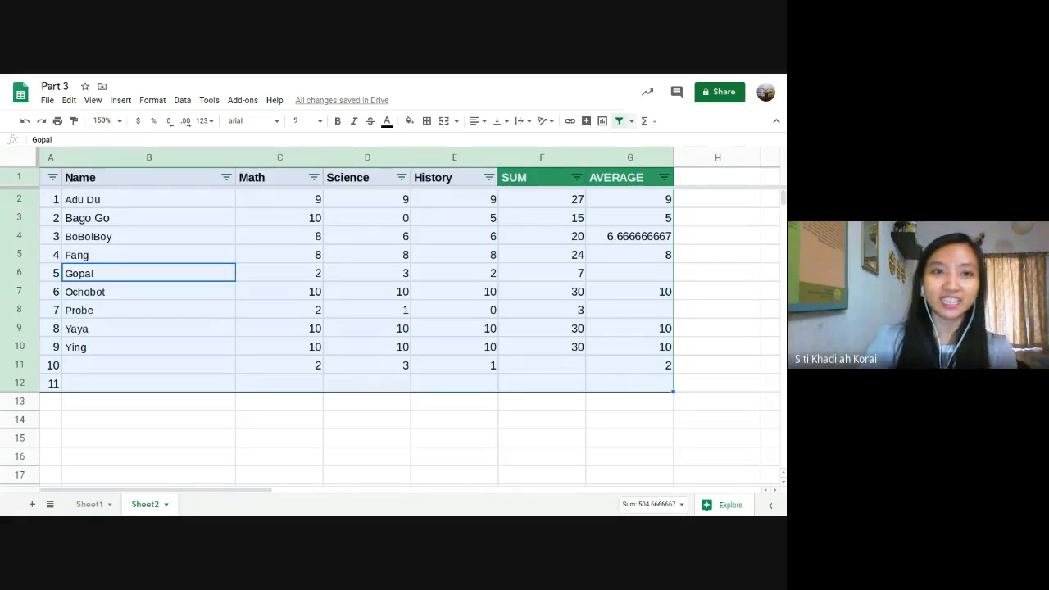
left_click(361, 273)
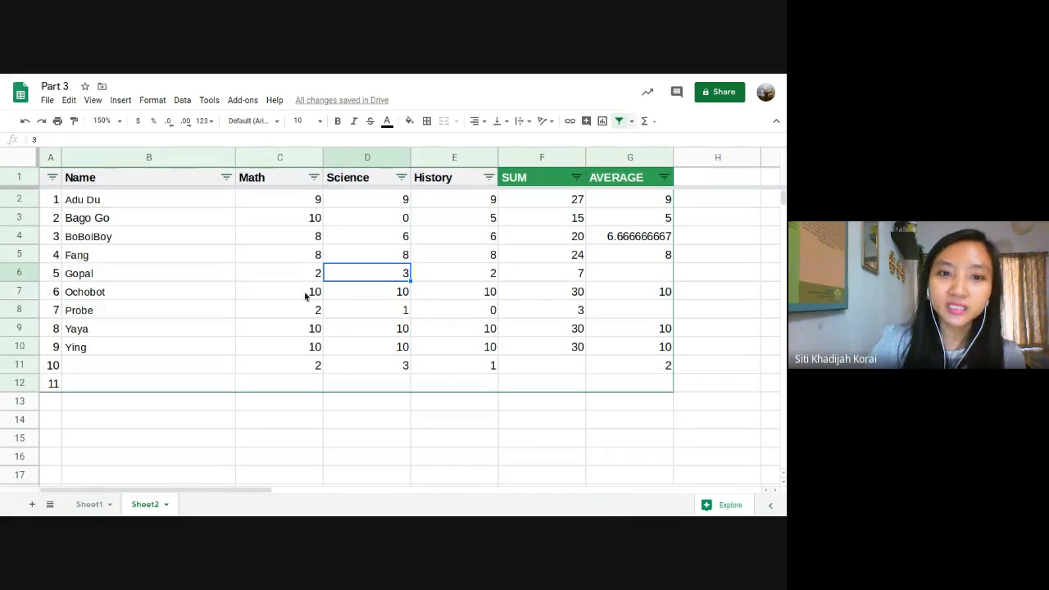
Filter the Math column by values to show only the rows scoring 10
left_click(314, 177)
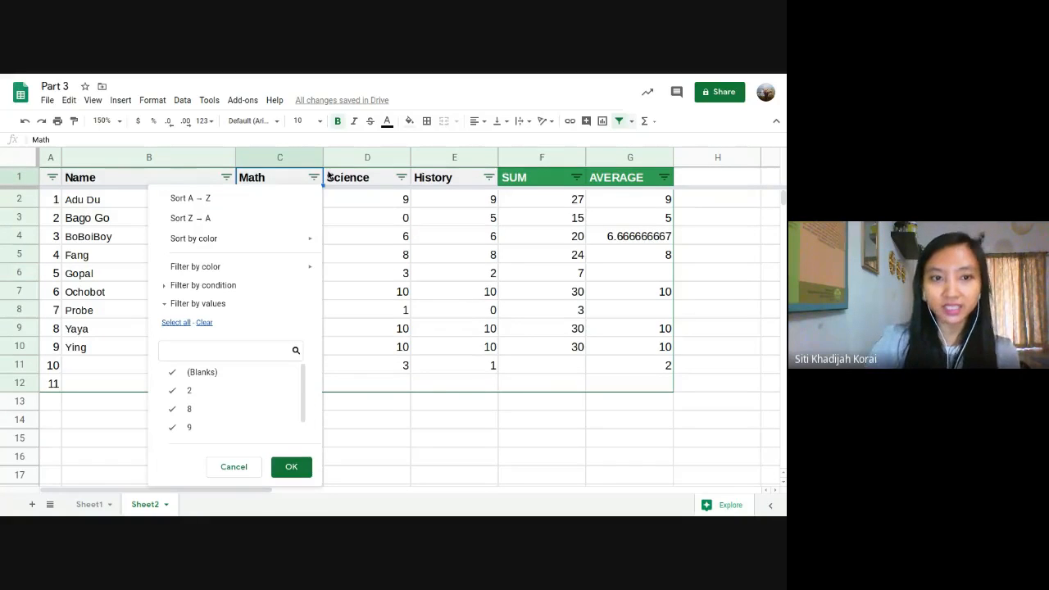
left_click(204, 322)
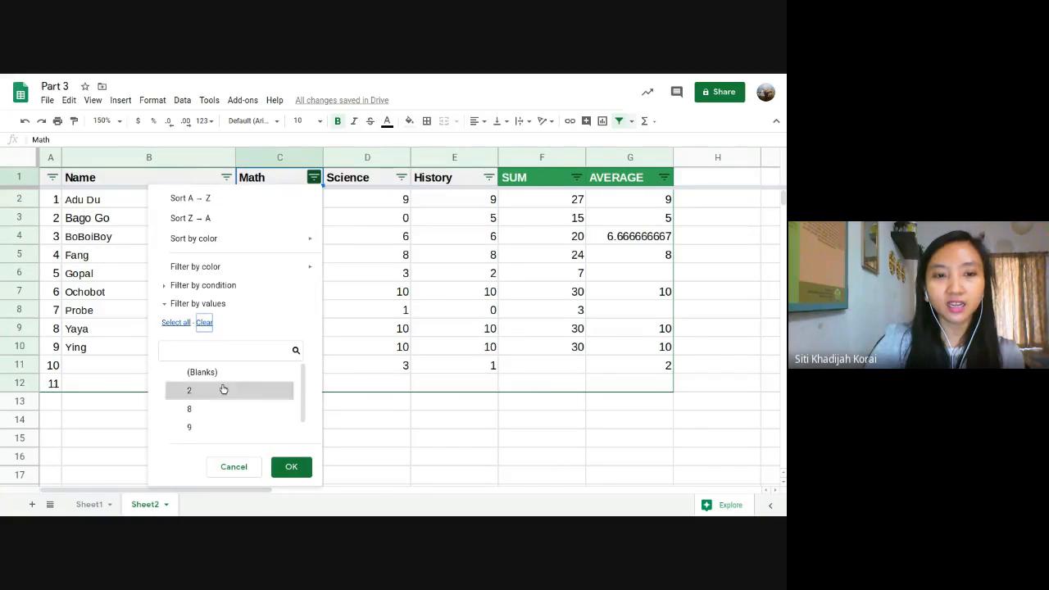
scroll(221, 381, "down", 1)
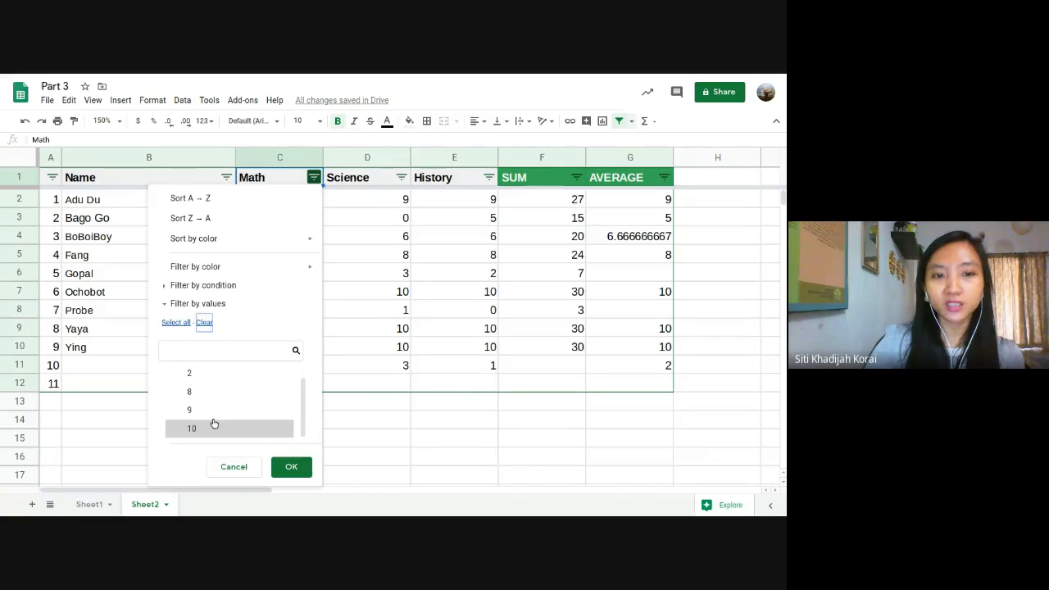
left_click(213, 423)
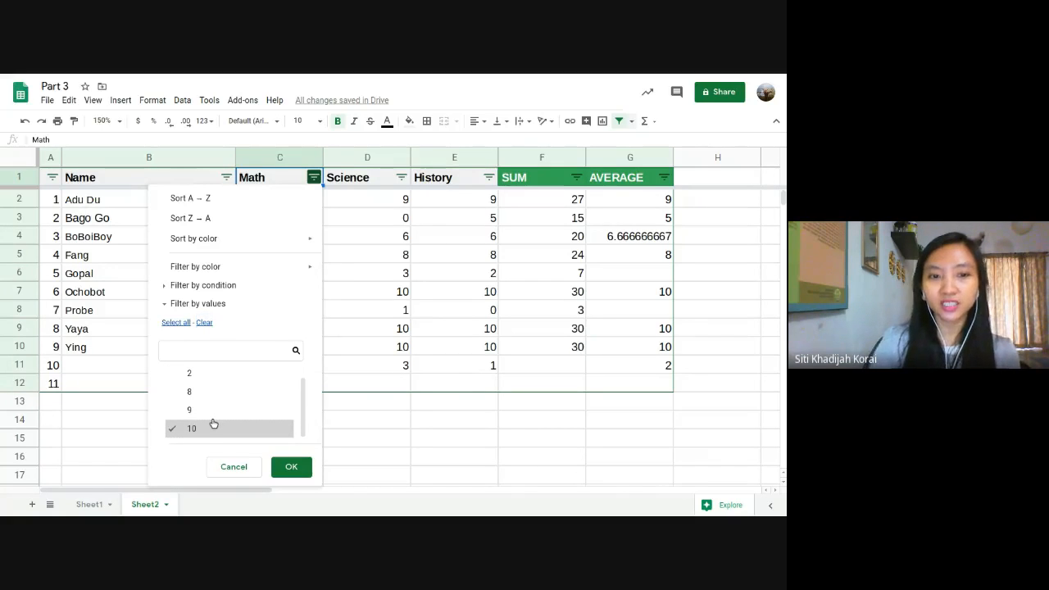
left_click(292, 466)
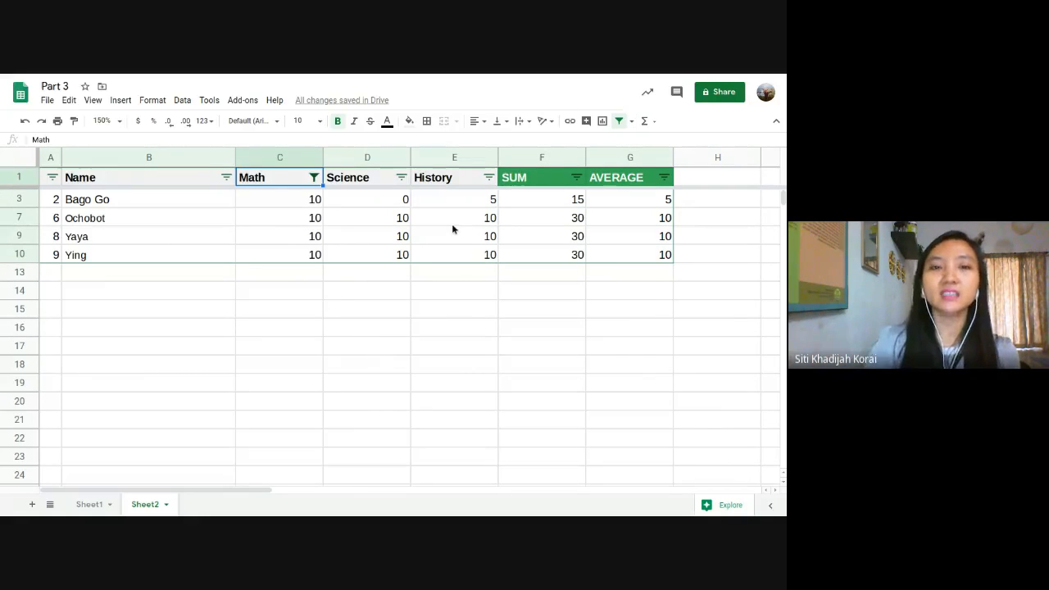
Filter the Science column by values, excluding 0 and keeping 10
left_click(400, 178)
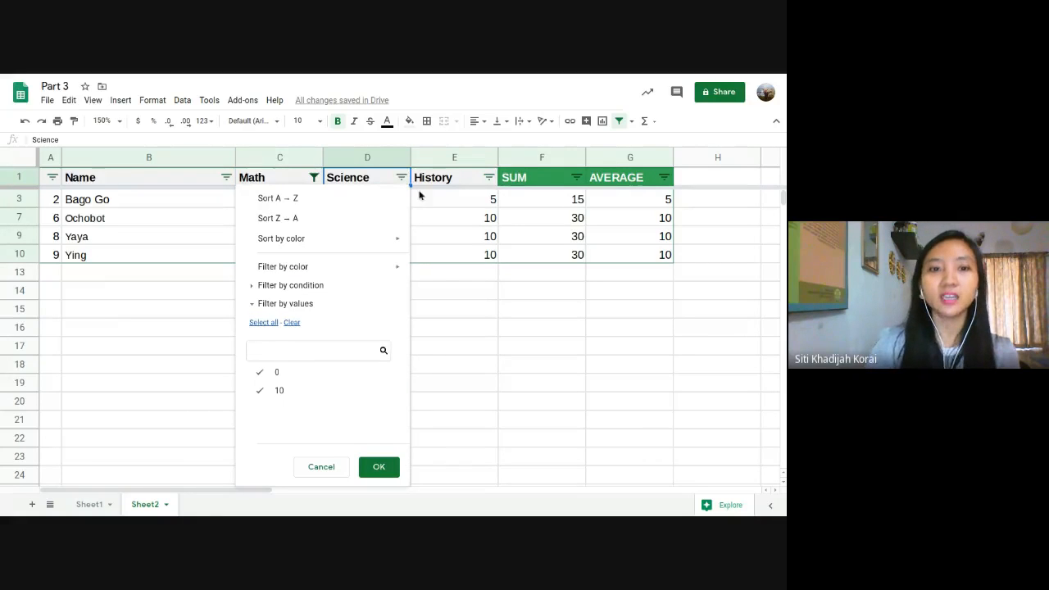
left_click(280, 379)
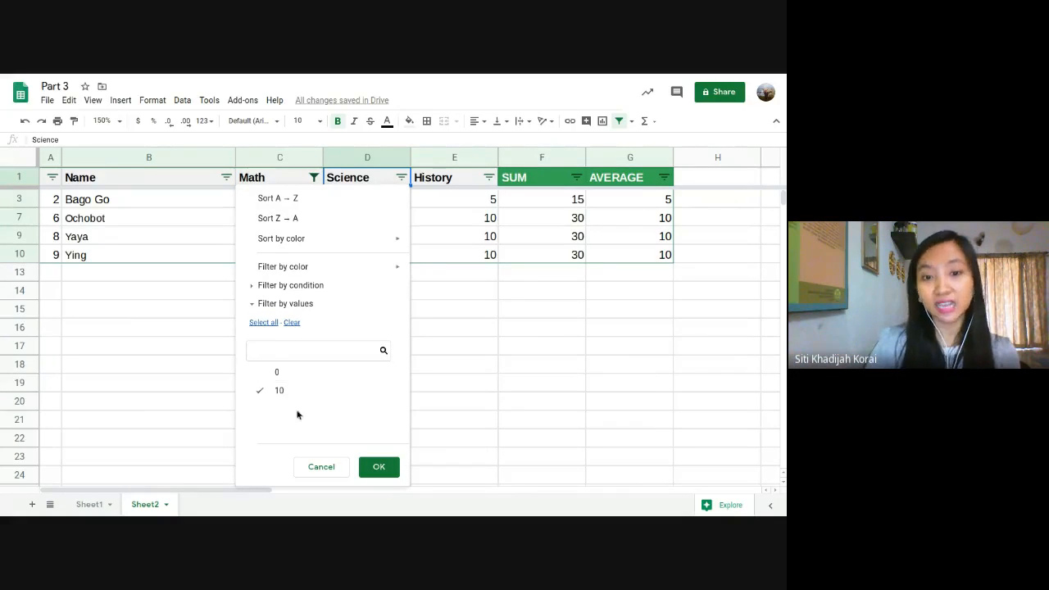
left_click(379, 467)
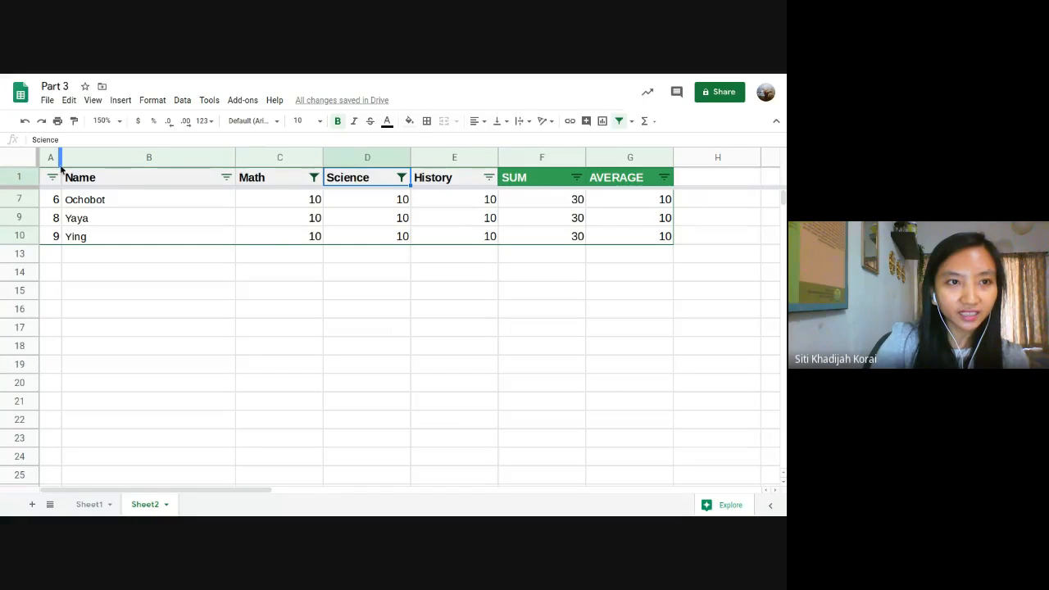
Check the selection of the entire filtered sheet and inspect the Math column's filter values
left_click(16, 164)
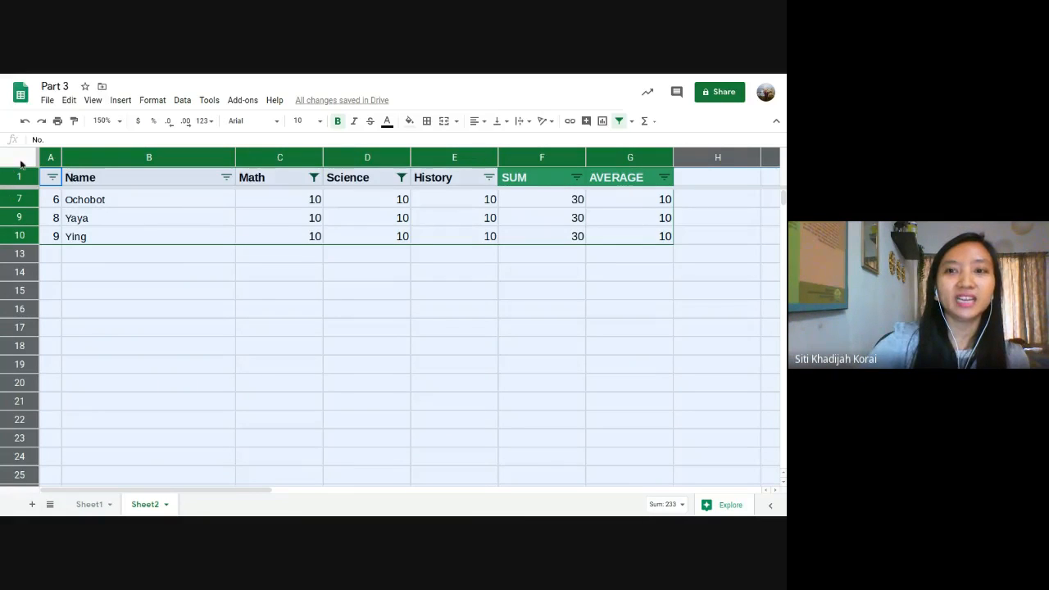
left_click(387, 324)
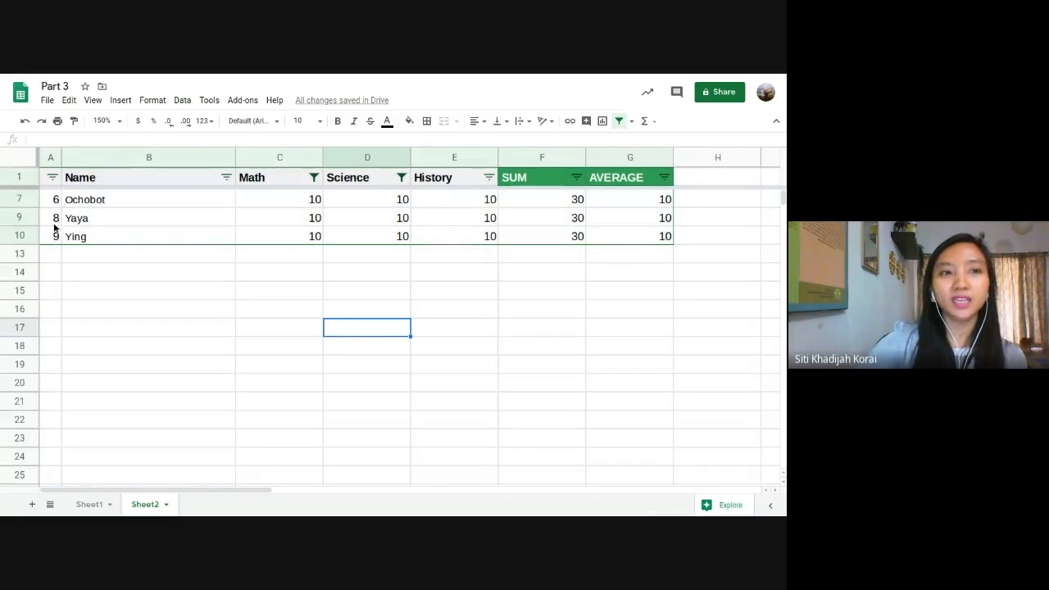
left_click(16, 157)
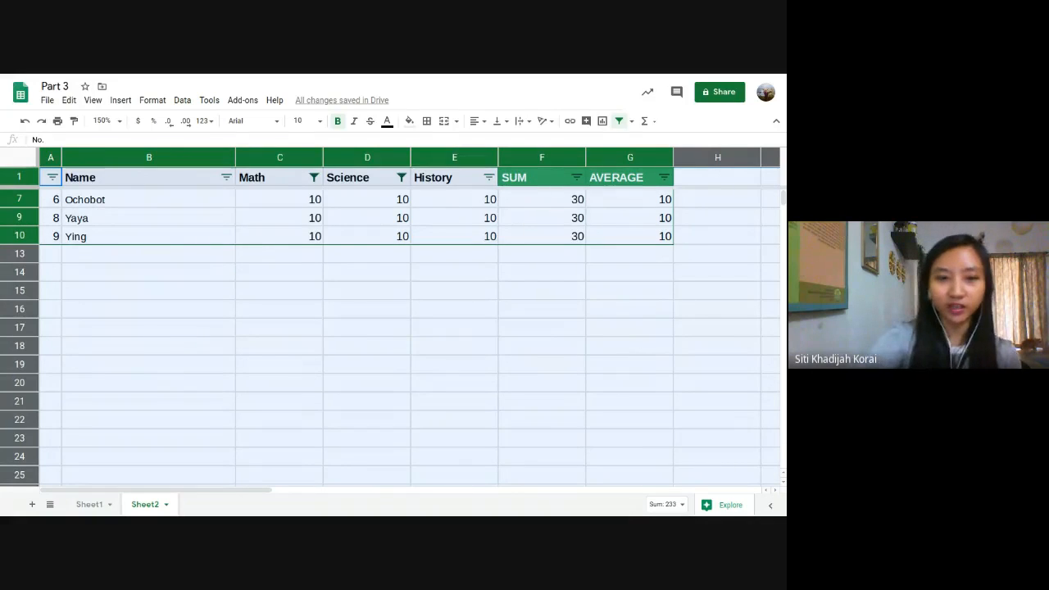
left_click(245, 255)
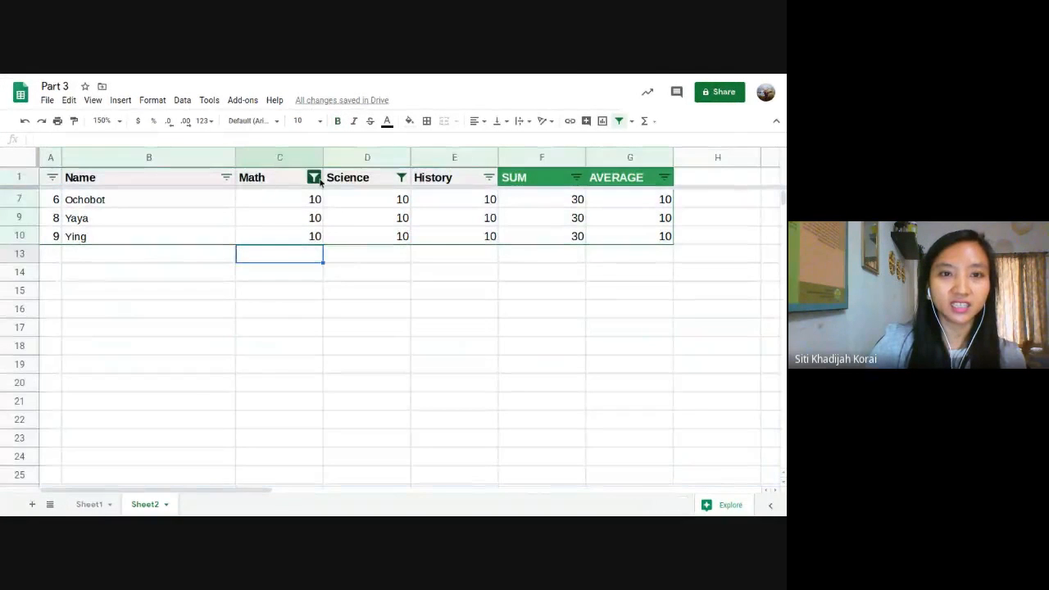
left_click(315, 178)
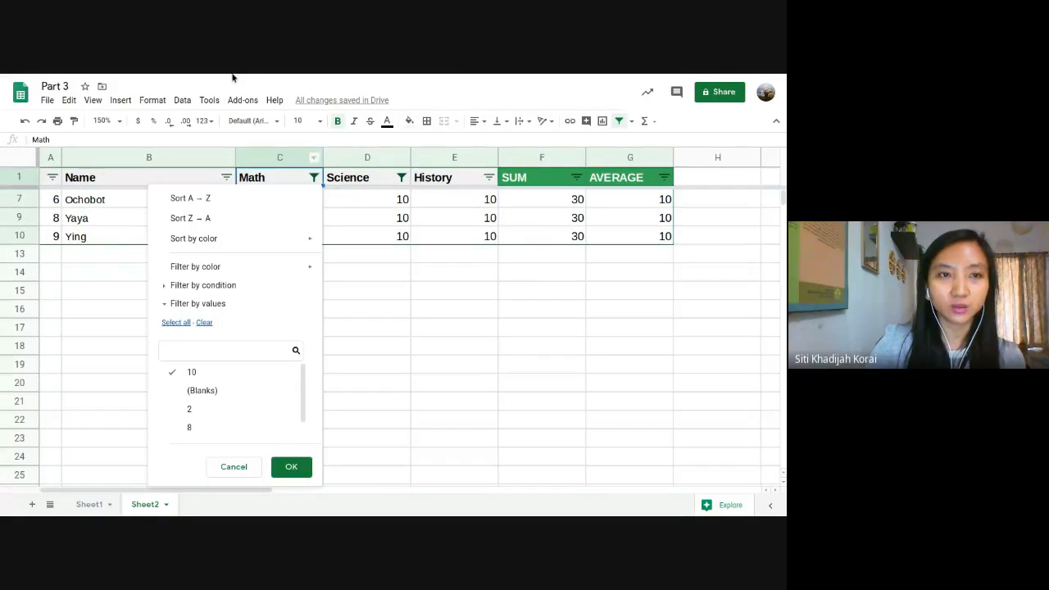
View the Part 1 attendance spreadsheet, then switch to the Part 3 spreadsheet showing Sheet1 with the Gender column
mouse_move(236, 78)
left_click(402, 81)
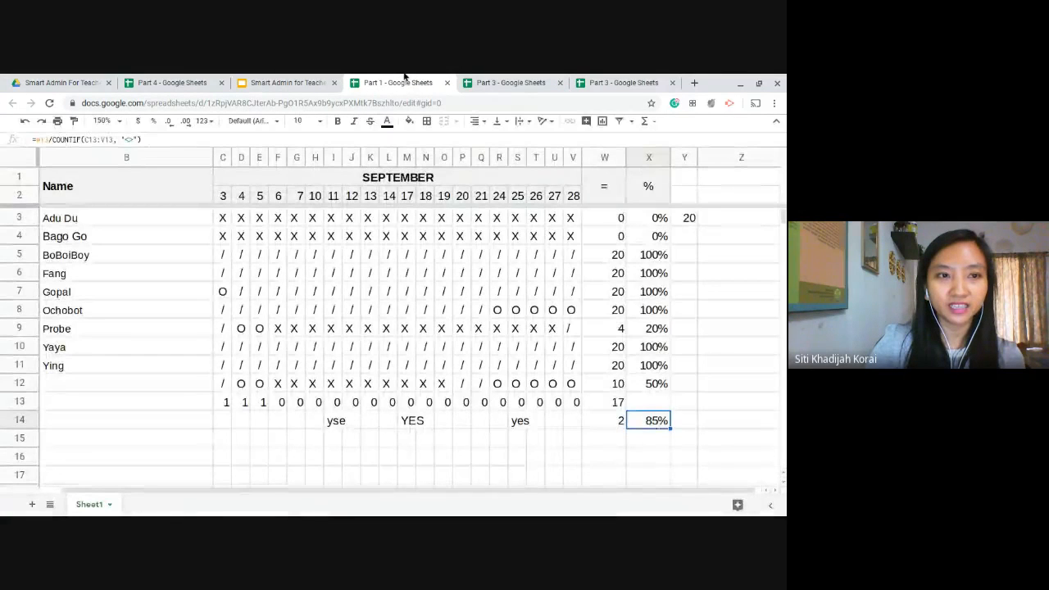
left_click(653, 77)
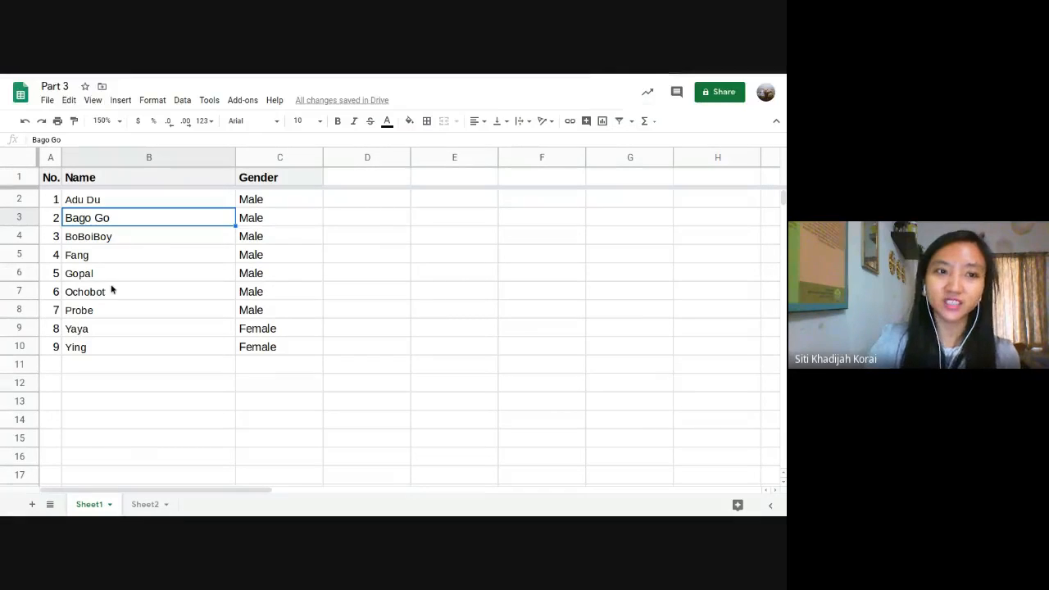
Sort Sheet1 by the Name column from Z to A
left_click(110, 291)
left_click_drag(114, 204, 112, 347)
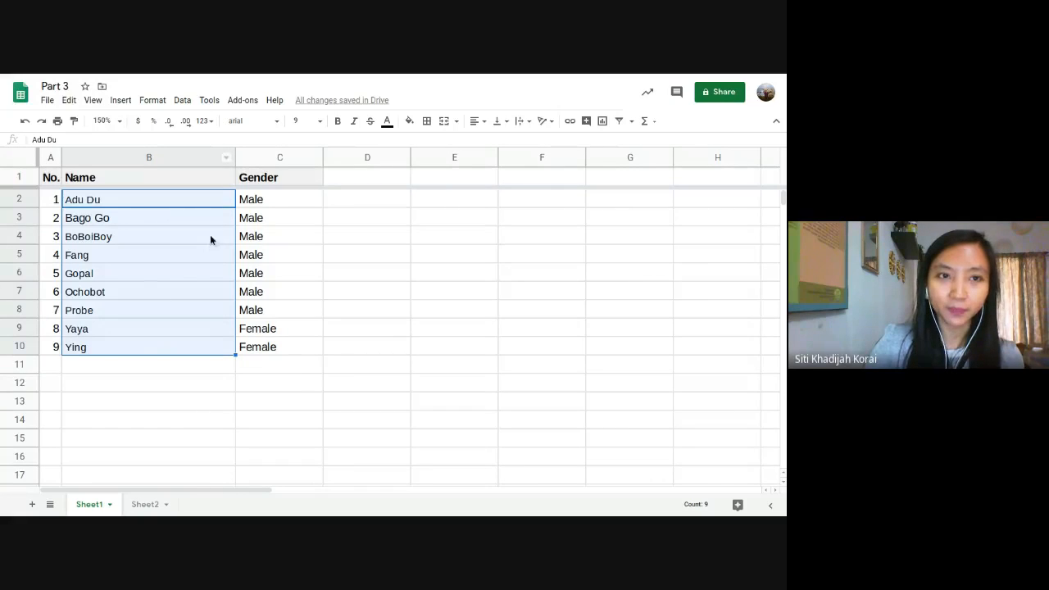
left_click(222, 157)
left_click(227, 156)
left_click(443, 293)
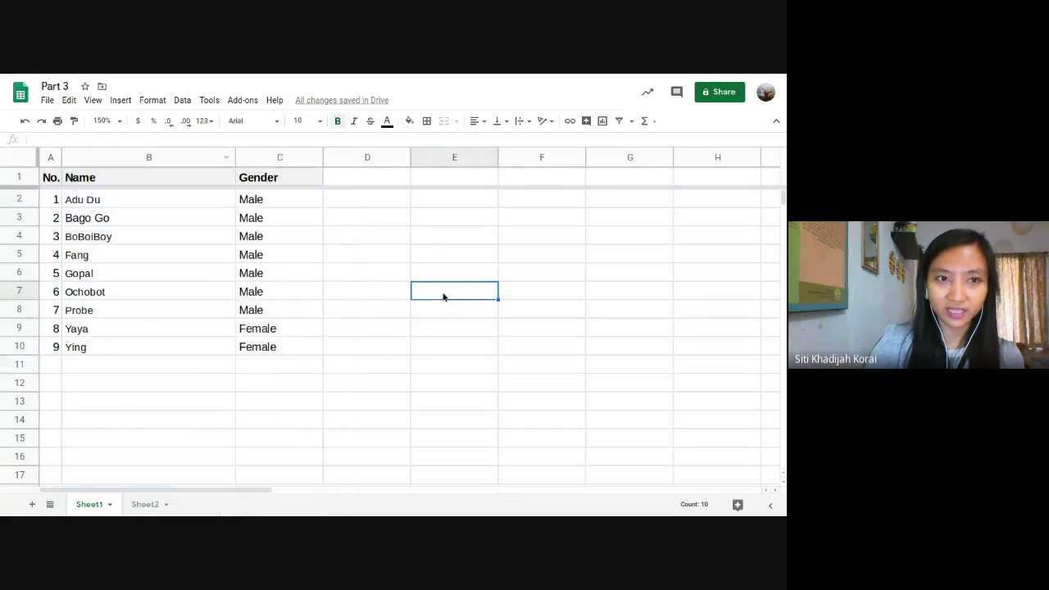
left_click(227, 159)
scroll(292, 370, "down", 1)
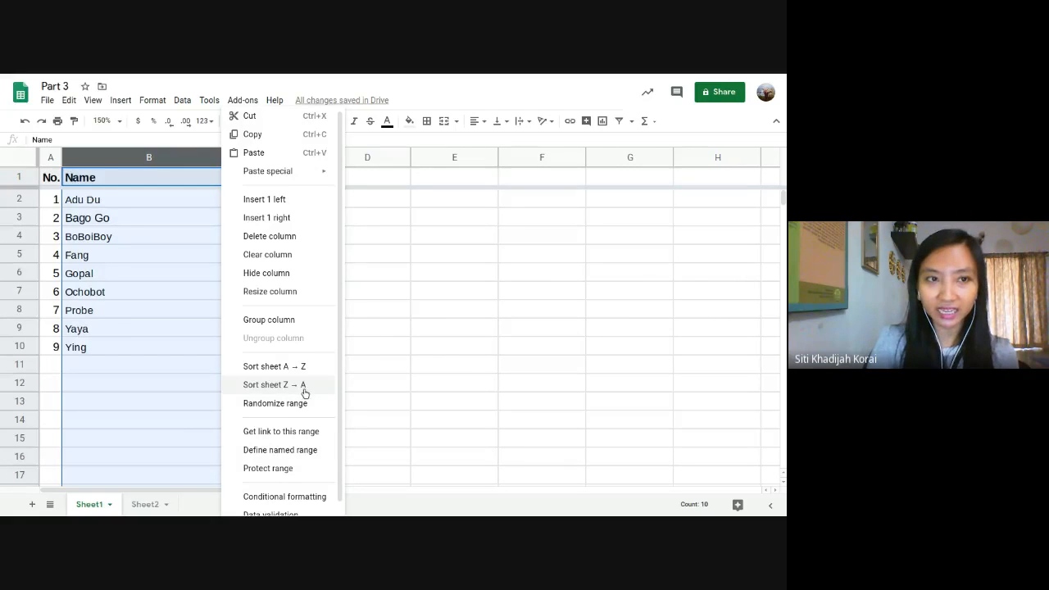
left_click(303, 385)
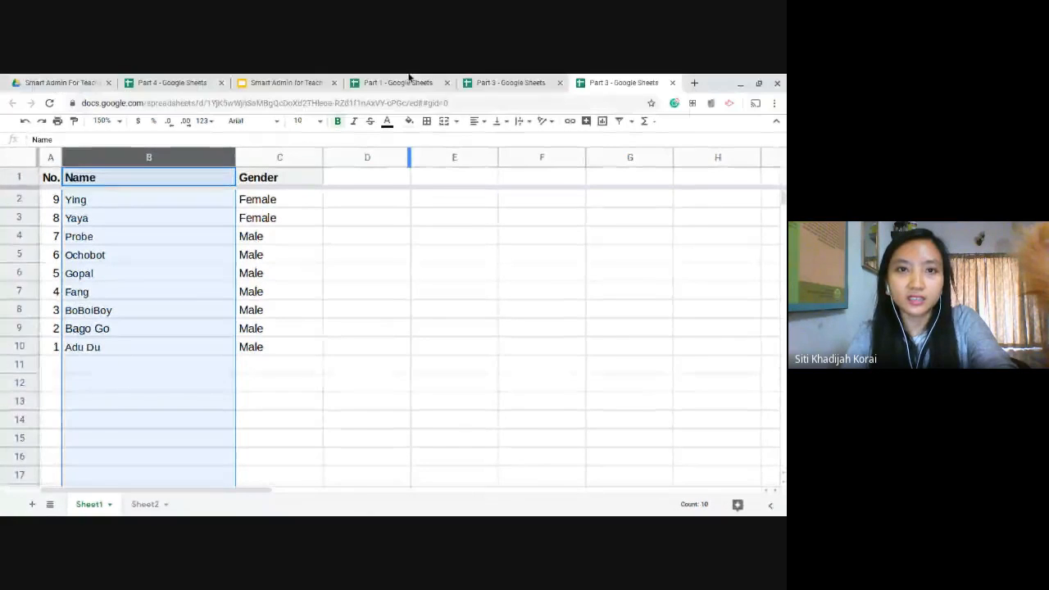
View the Part 4 attendance spreadsheet, then return to Sheet2 of the Part 3 spreadsheet with the filtered scores
left_click(410, 78)
left_click(502, 79)
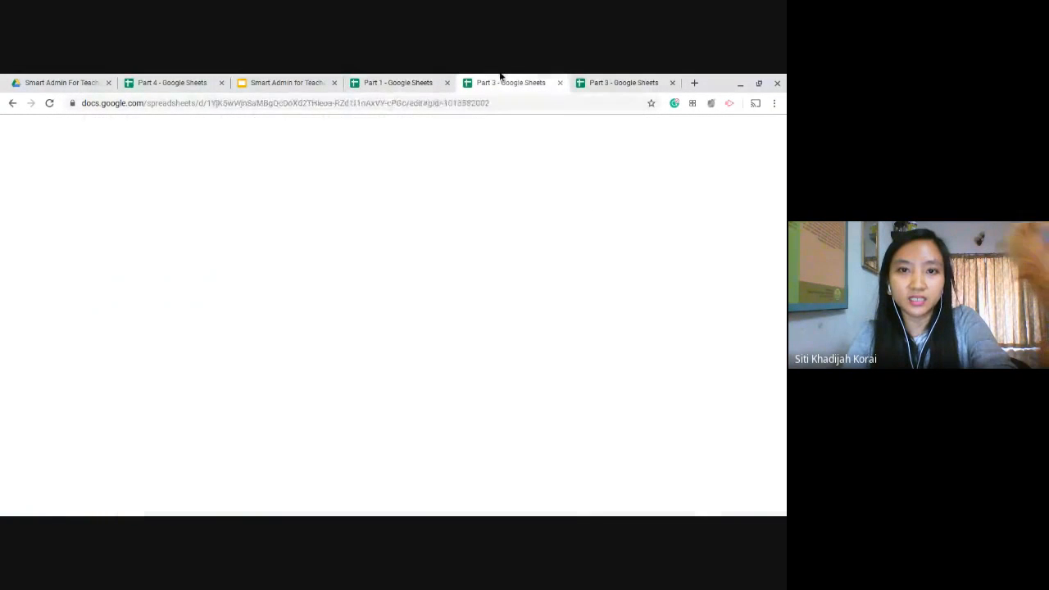
mouse_move(102, 76)
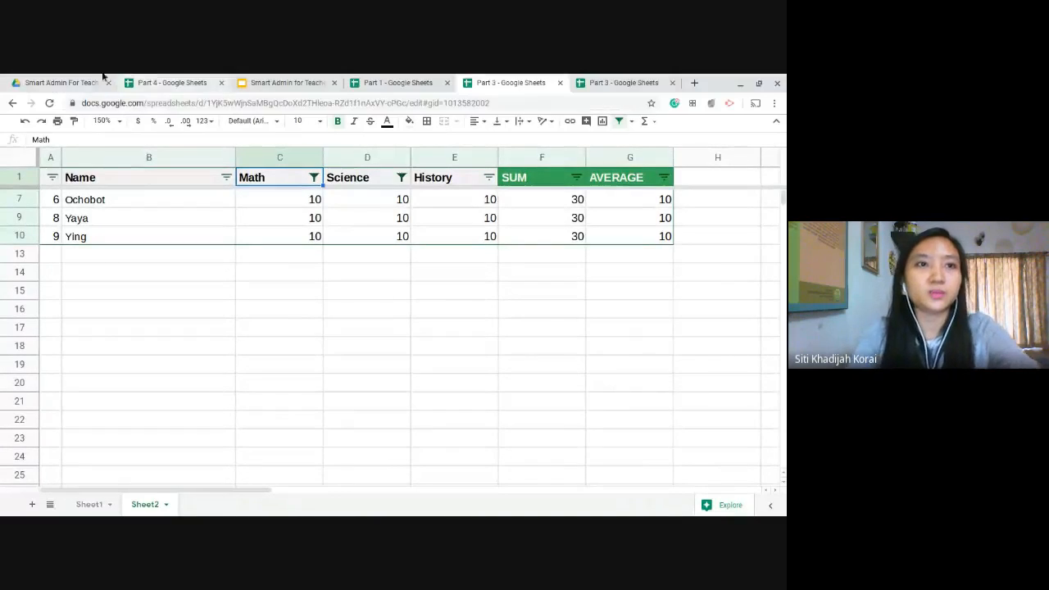
left_click(163, 82)
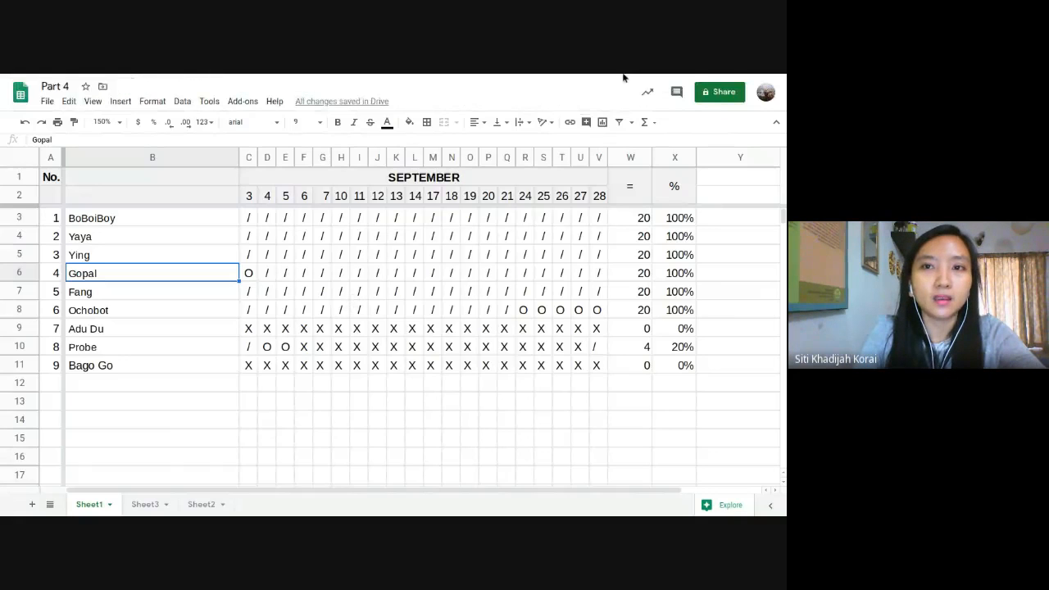
left_click(633, 81)
left_click(482, 80)
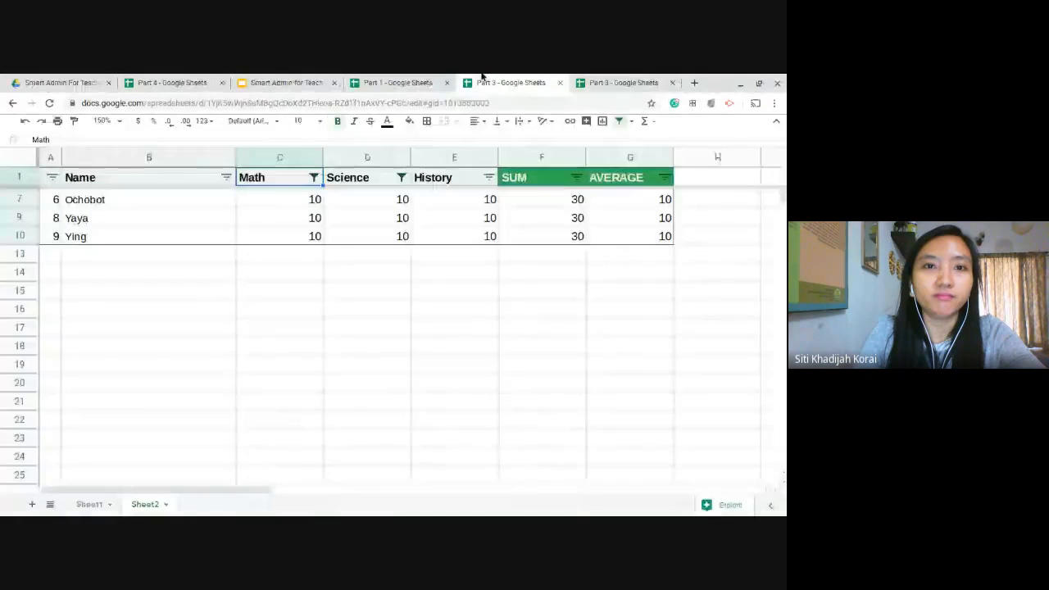
Select all values in the Math and Science column filters to show every score again
left_click(314, 177)
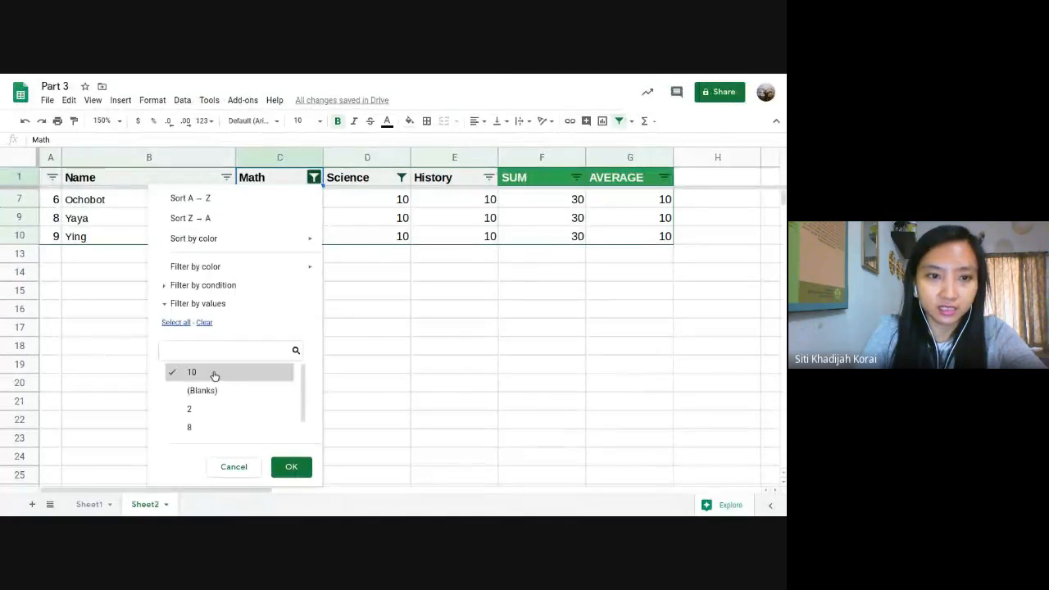
left_click(187, 325)
left_click(291, 466)
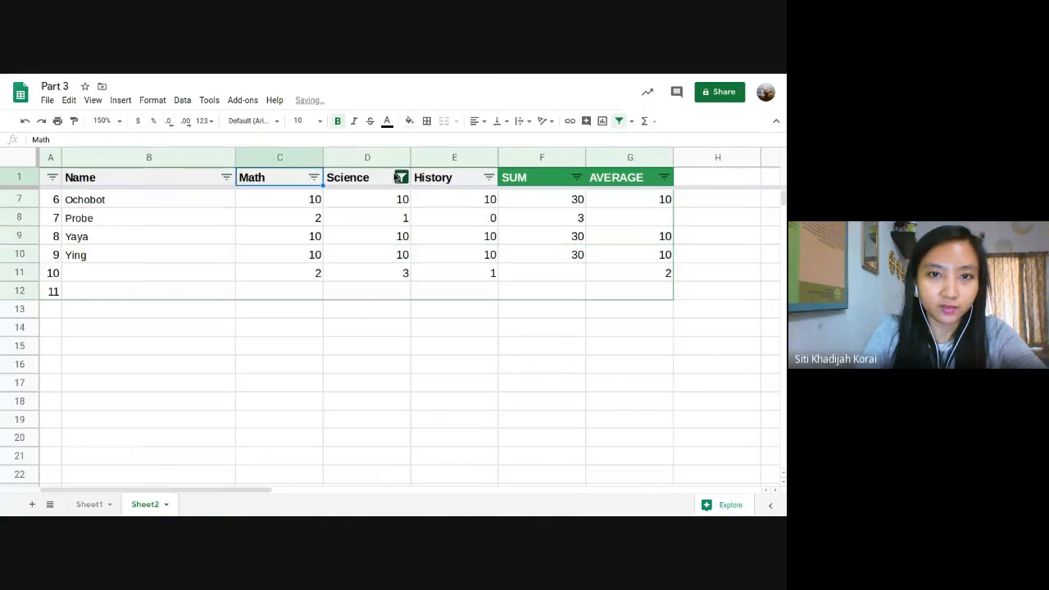
left_click(400, 177)
left_click(263, 322)
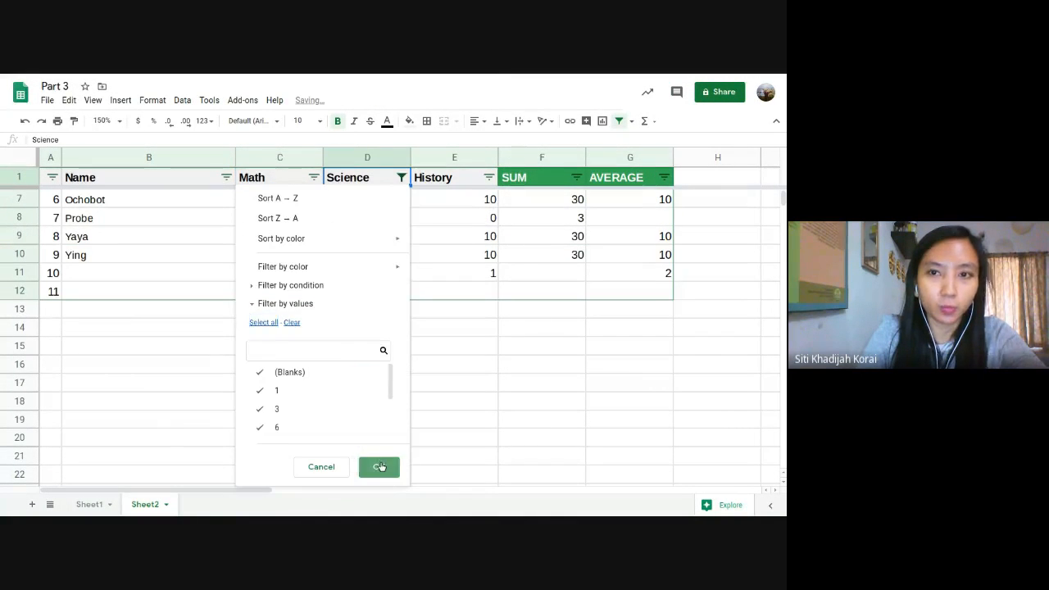
left_click(379, 466)
Remove the filter from the score table on Sheet2
left_click(515, 235)
left_click(630, 120)
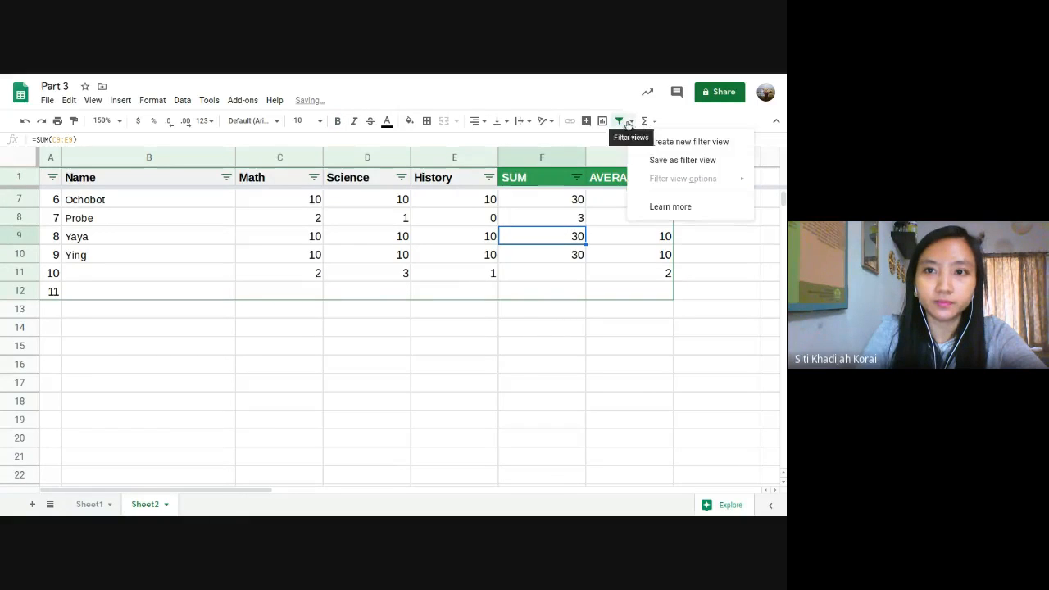
left_click(623, 121)
left_click(621, 120)
scroll(361, 288, "up", 2)
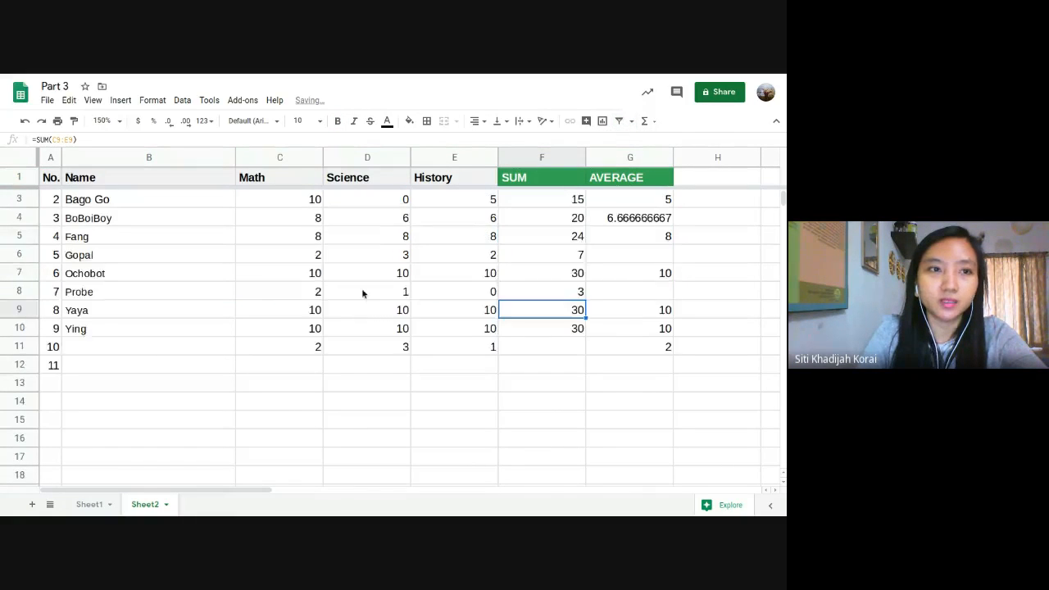
left_click(219, 310)
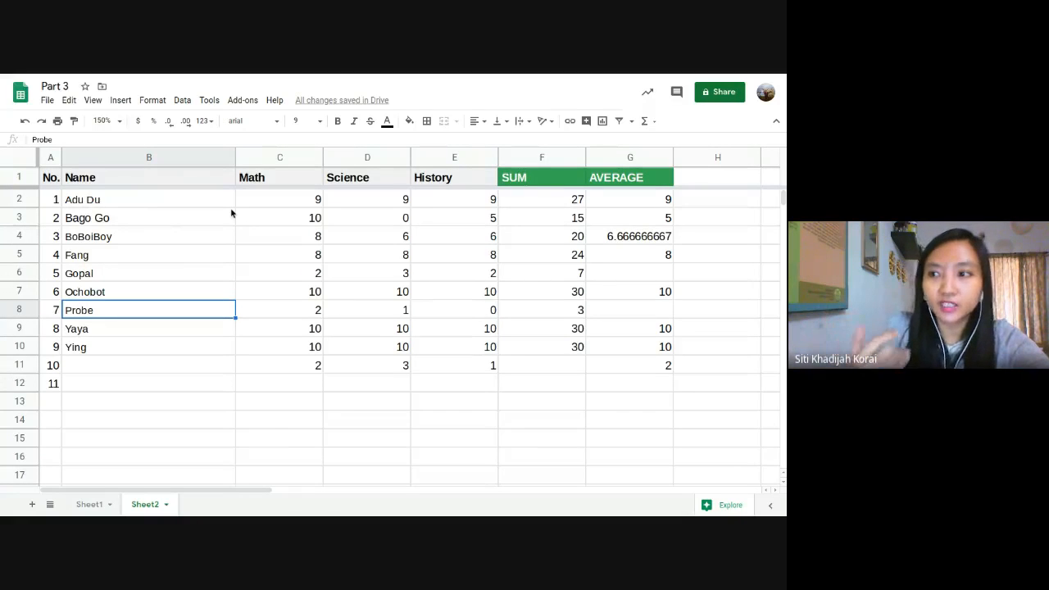
left_click(204, 234)
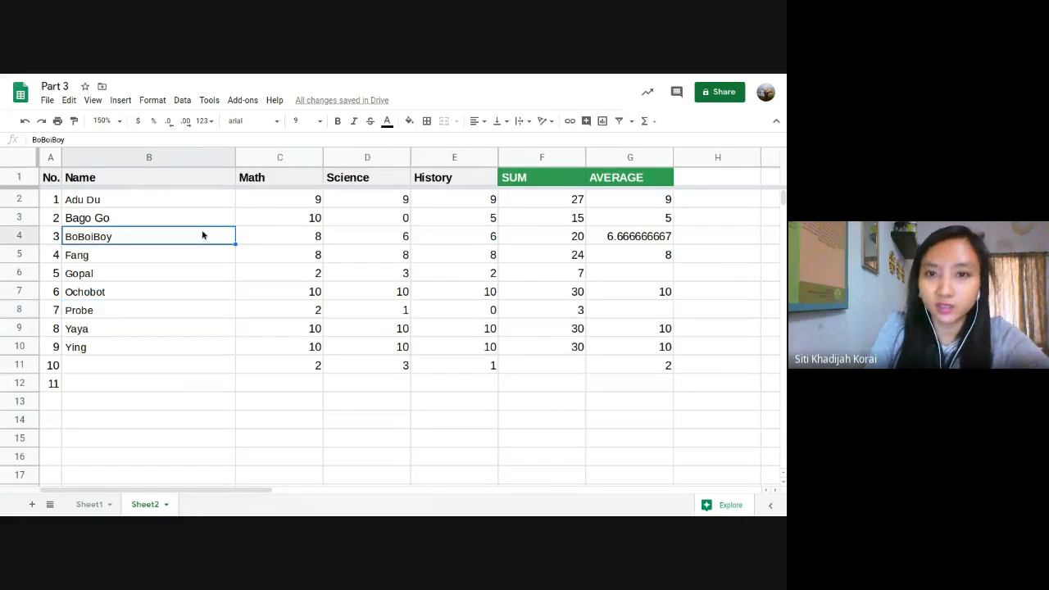
left_click(175, 183)
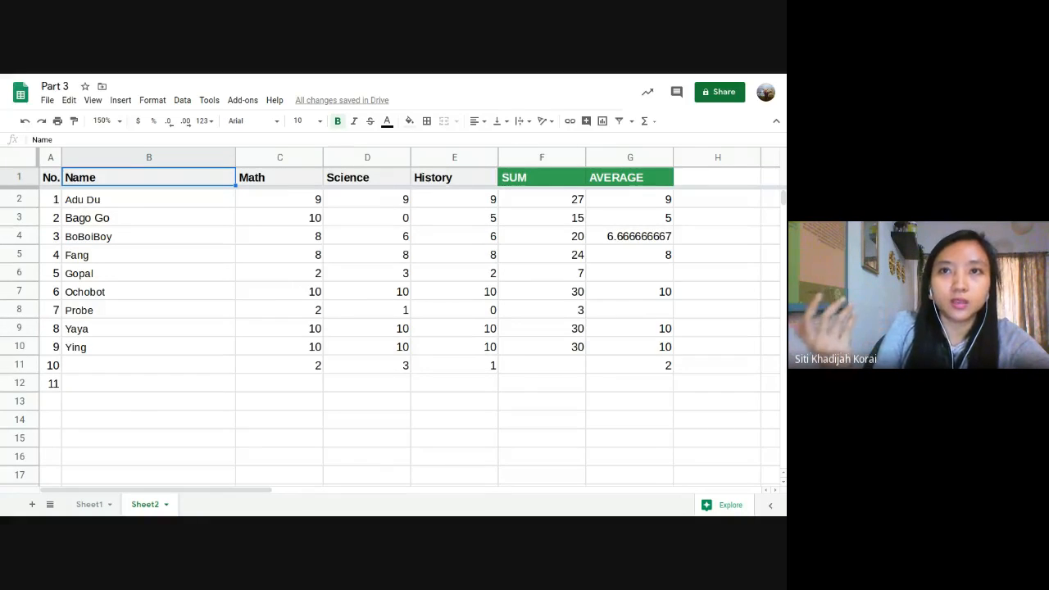
left_click(289, 287)
left_click(201, 218)
left_click(197, 179)
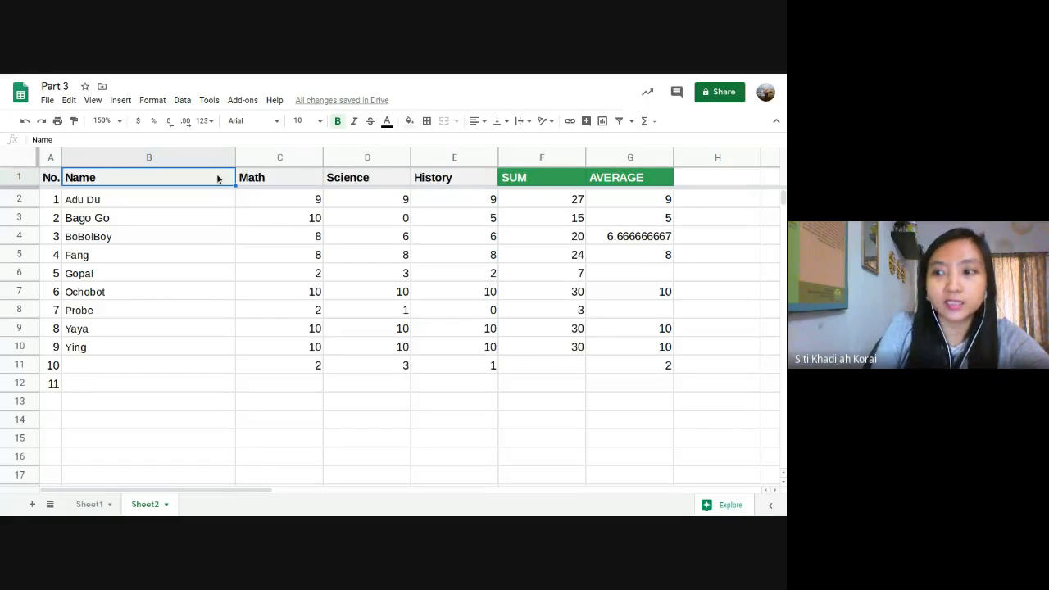
Try selecting rows 1 to 10 of the Name column, of Name with Math, and of the SUM column alone
left_click_drag(222, 180, 196, 357)
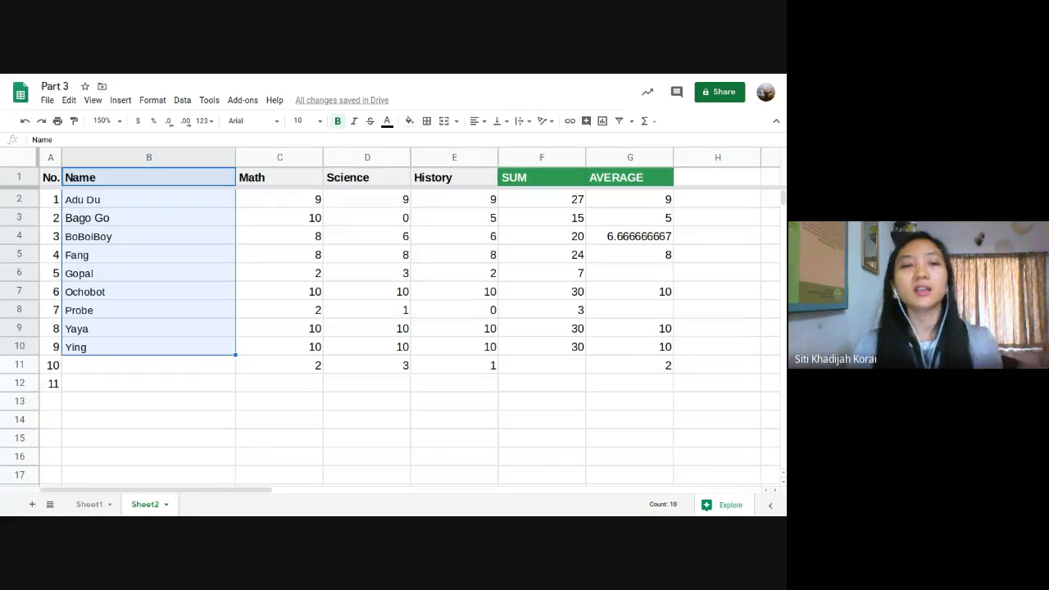
left_click(248, 369)
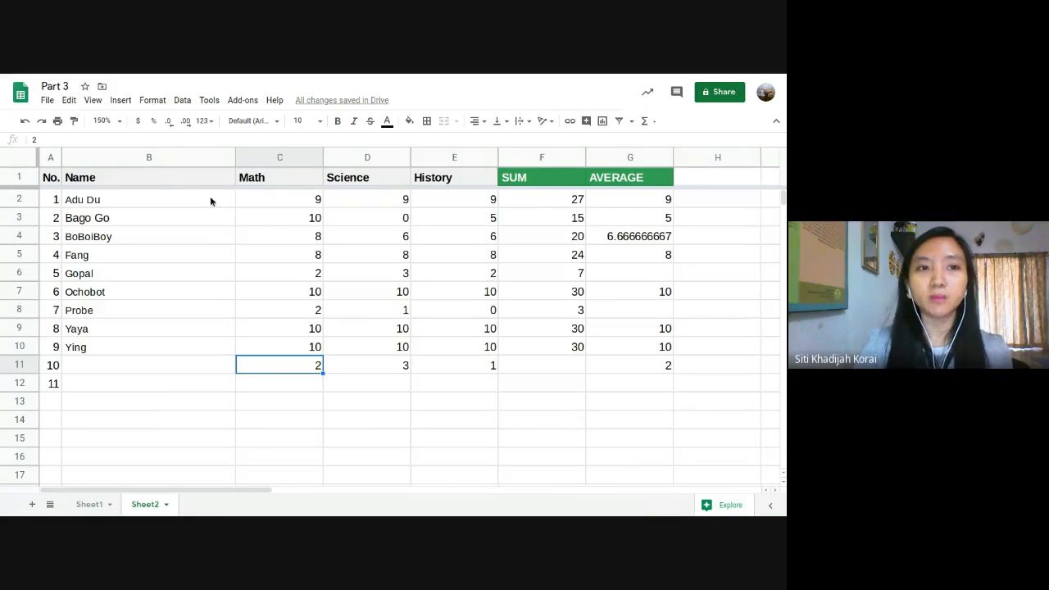
left_click_drag(129, 177, 288, 340)
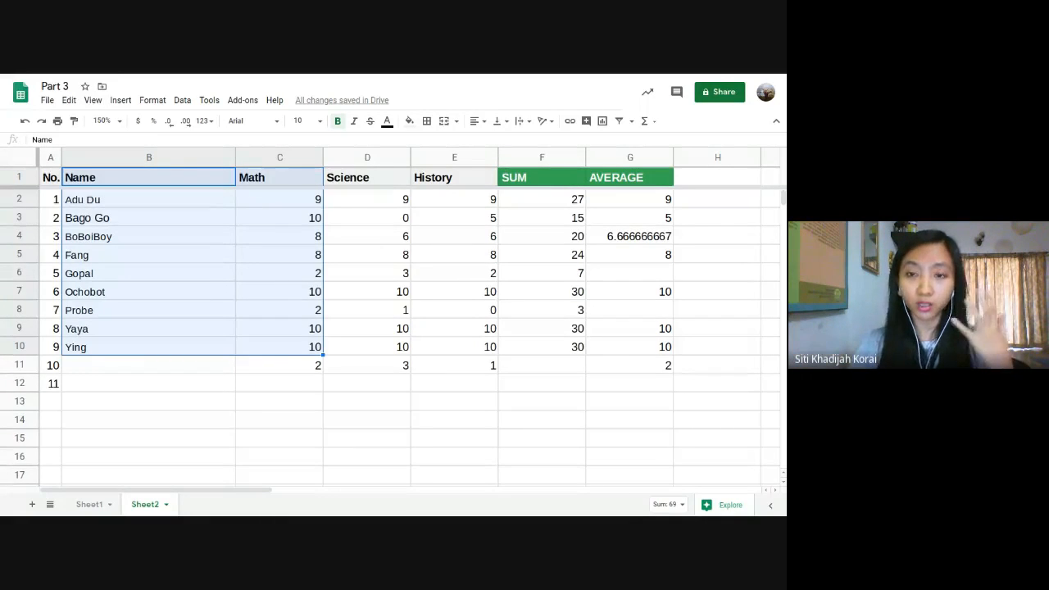
left_click_drag(557, 177, 566, 353)
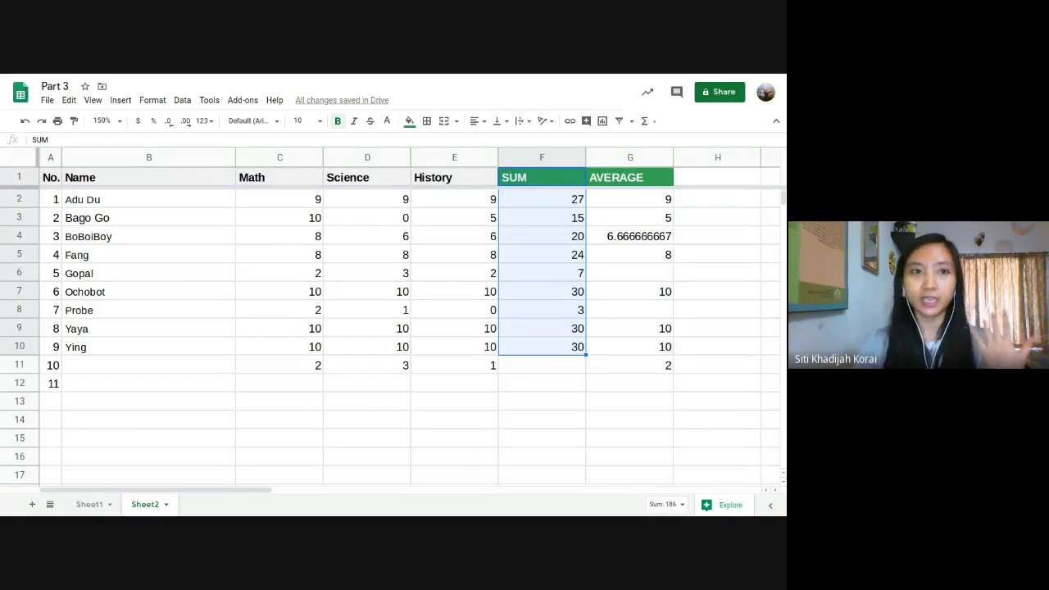
left_click(164, 311)
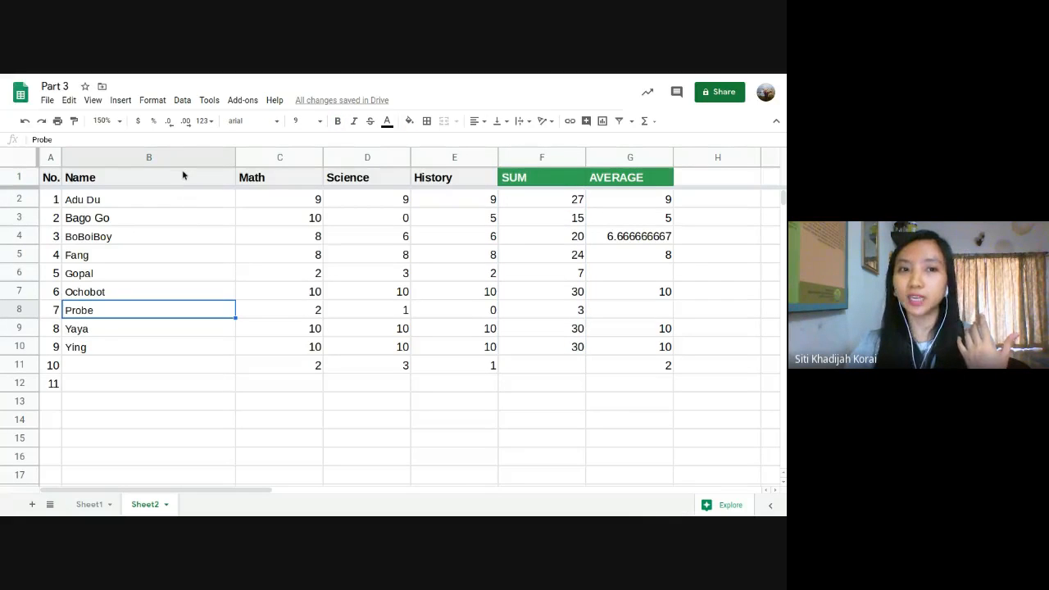
Insert a chart from the non-adjacent Name and SUM columns, using B1:B10 and F1:F10
left_click_drag(183, 174, 168, 351)
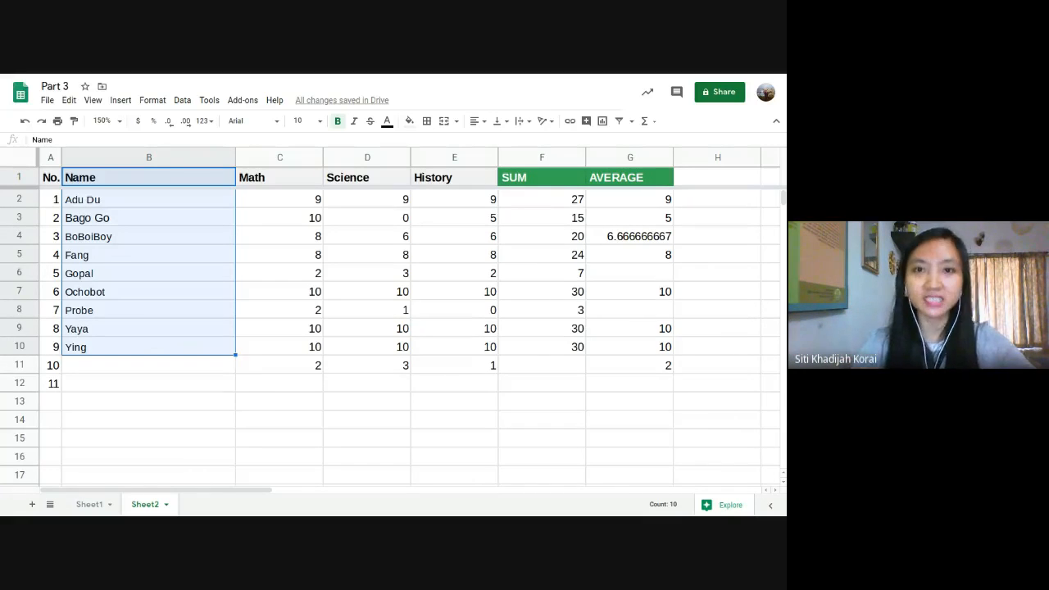
left_click_drag(541, 177, 551, 354, "ctrl")
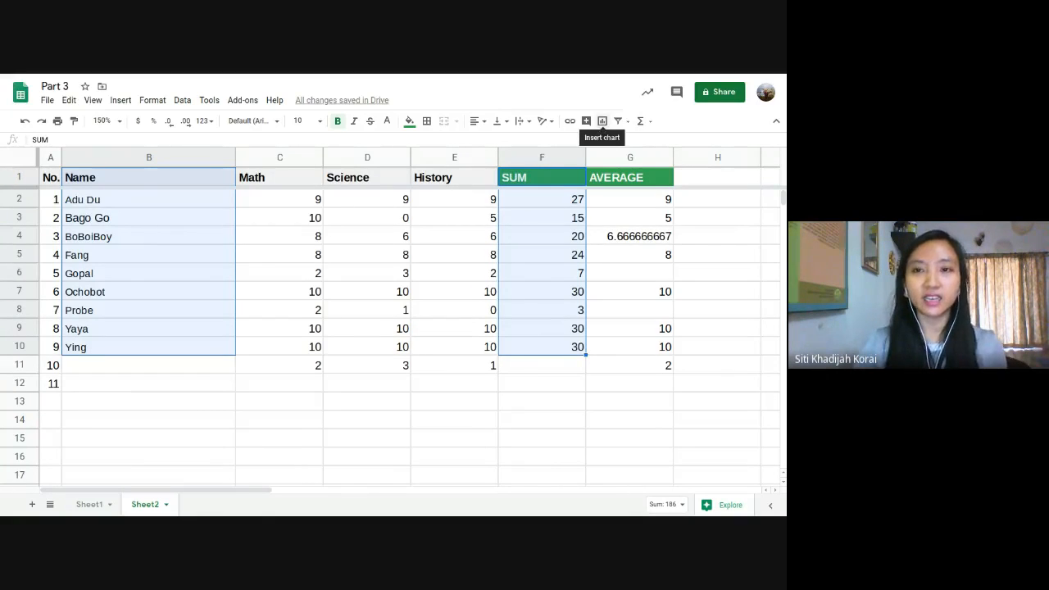
left_click(602, 122)
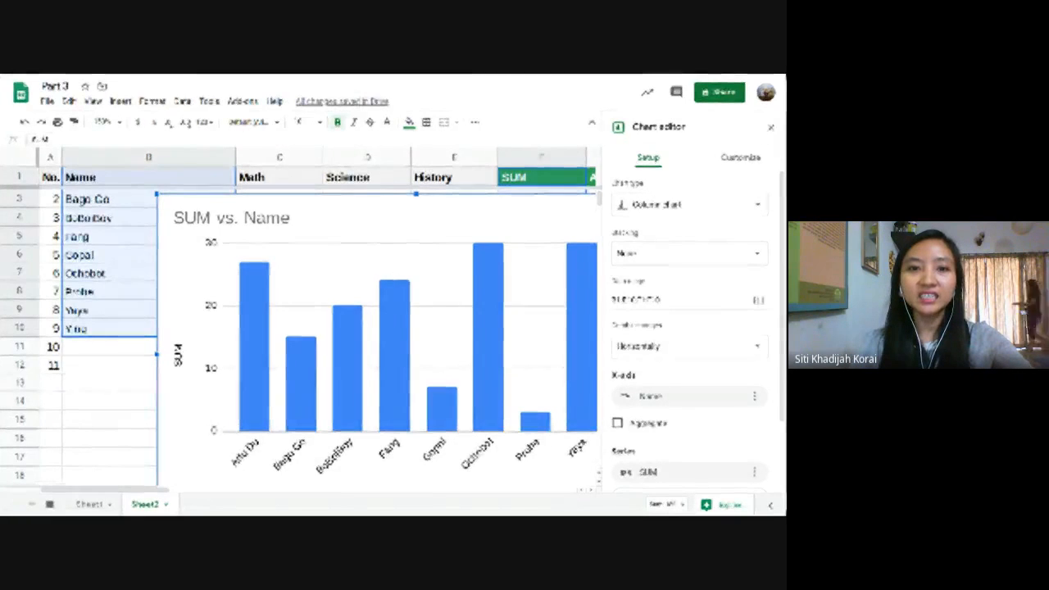
Switch to the Part 1 attendance spreadsheet and inspect the percentage formula in cell X14
left_click(425, 78)
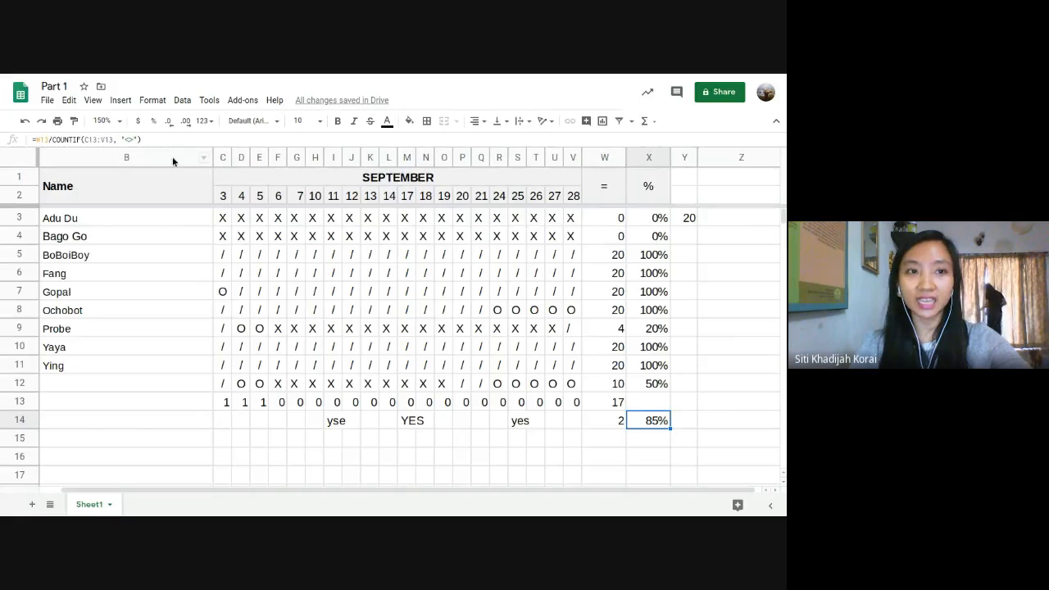
left_click(656, 436)
scroll(659, 387, "down", 1)
left_click(662, 387)
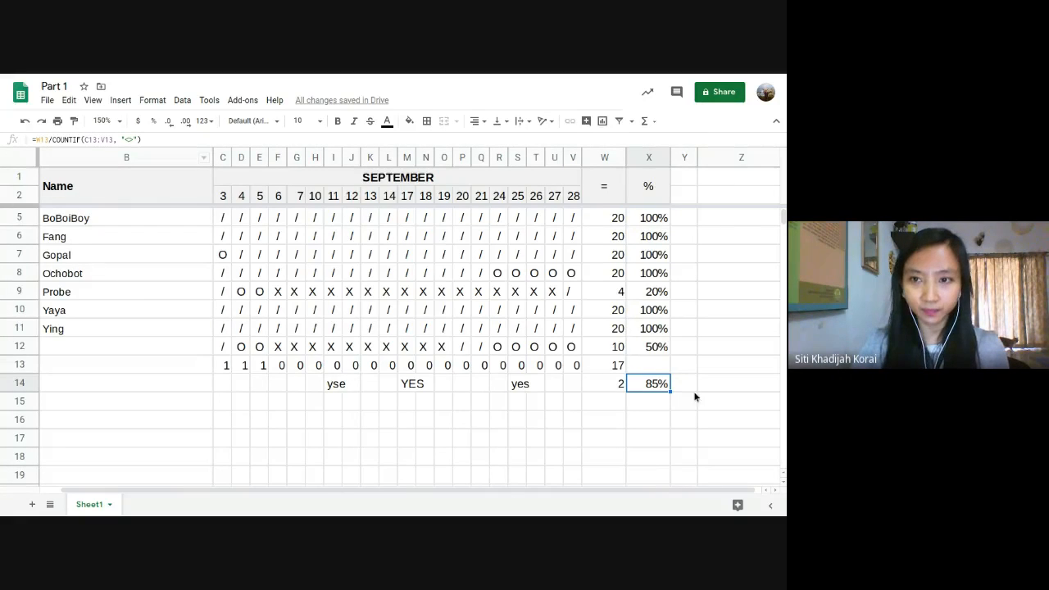
Fill the COUNTIF formula in cell Y3 down to Y4
scroll(696, 227, "up", 1)
left_click(692, 218)
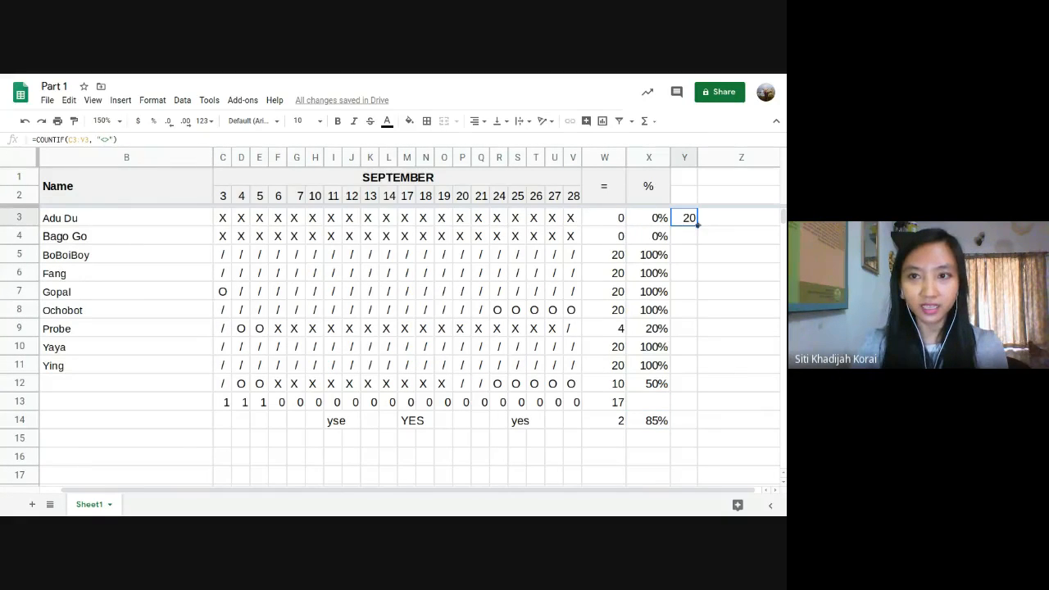
left_click_drag(697, 224, 696, 239)
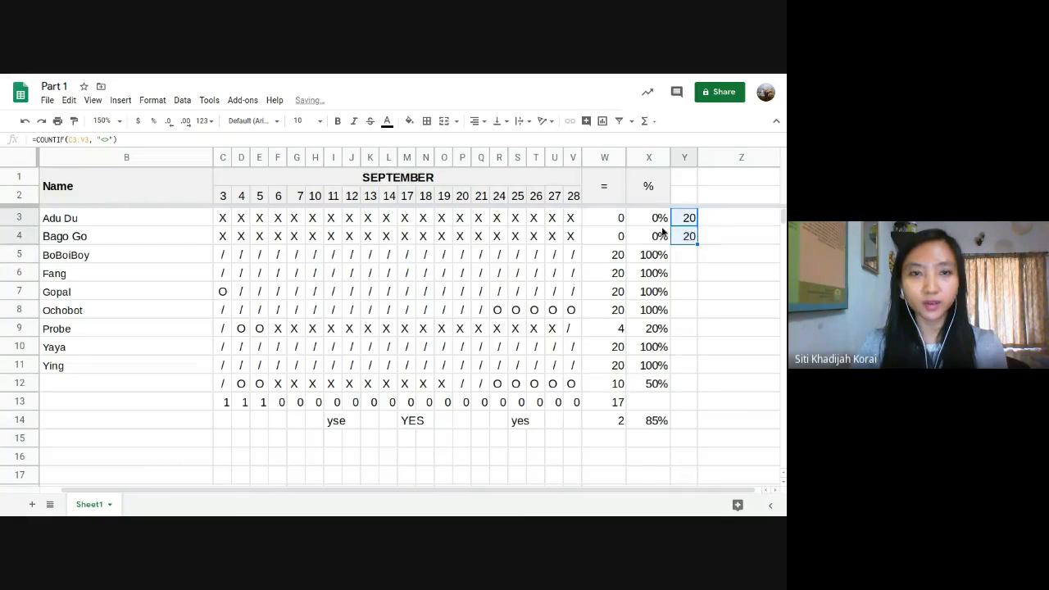
Try the COUNTIF formula in Y3 with an empty criterion, "", for the range C3:V3
left_click(108, 139)
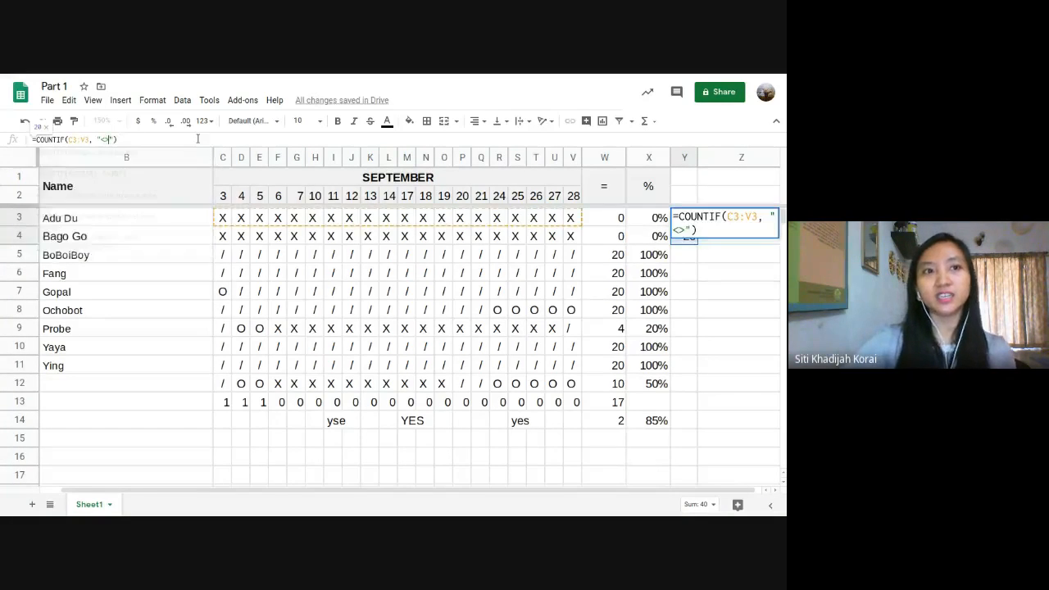
key("BackSpace")
key("Delete")
type("/")
key("Return")
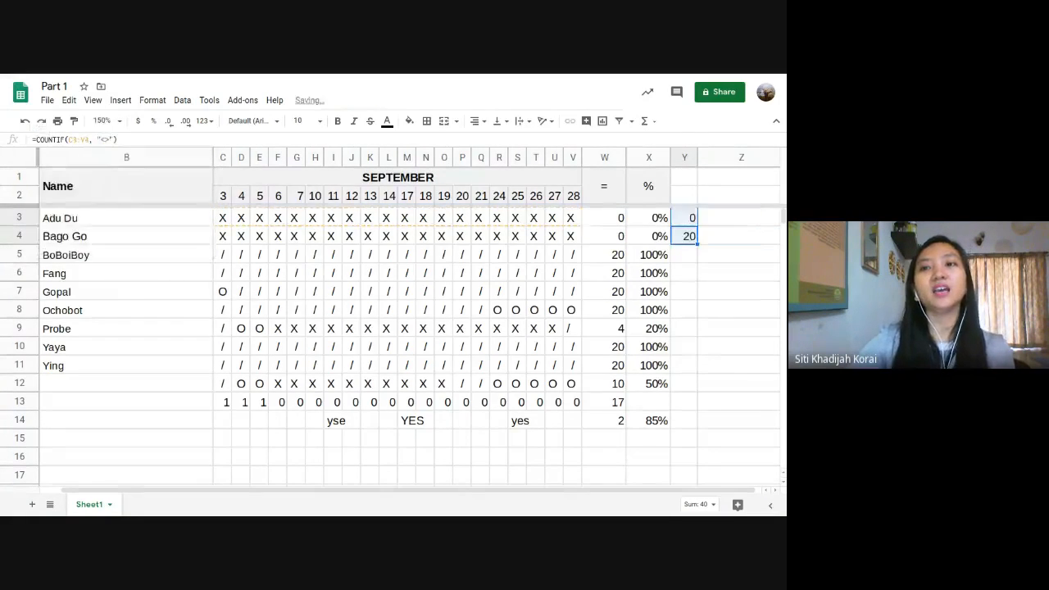
Compare the COUNTIF formulas and their results in cells Y3 and Y4
left_click(684, 236)
left_click(683, 195)
left_click(683, 236)
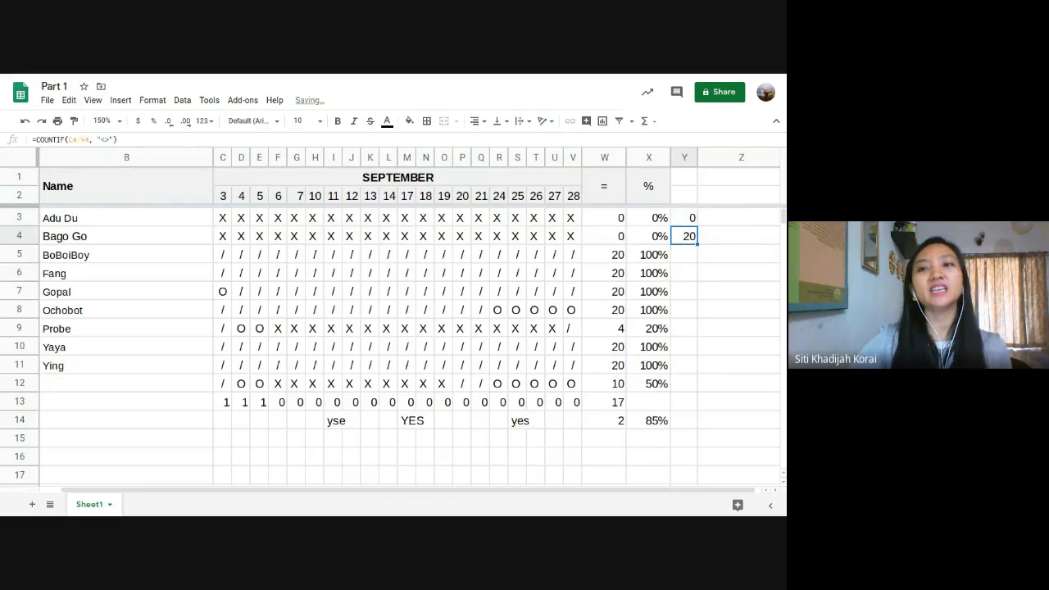
key("Down")
key("Down")
key("Up")
key("Up")
key("Up")
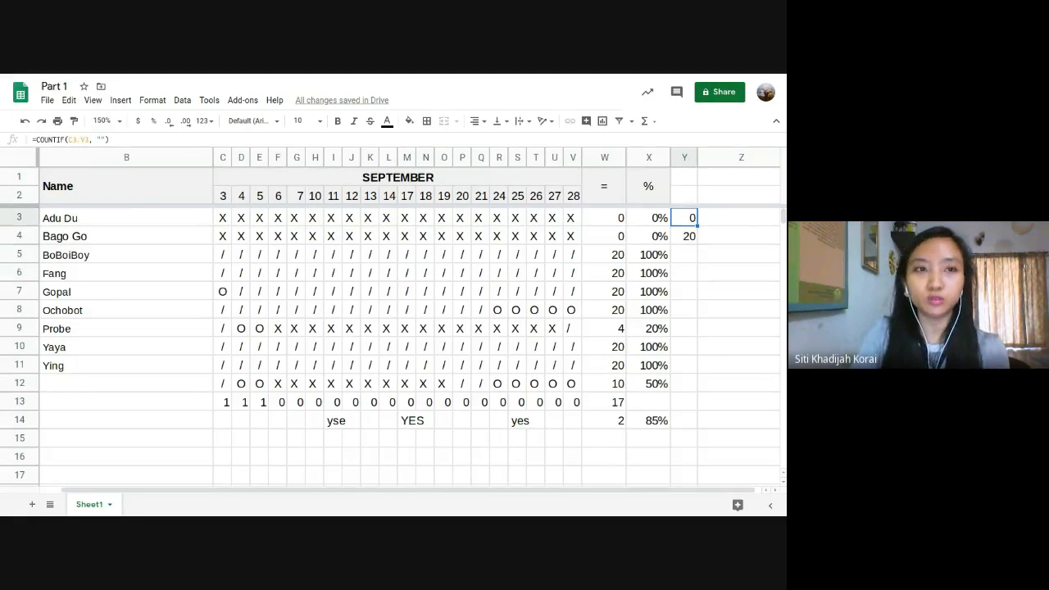
Set the criterion of the COUNTIF formula in Y3 to "<>" and reselect the cell
left_click(102, 139)
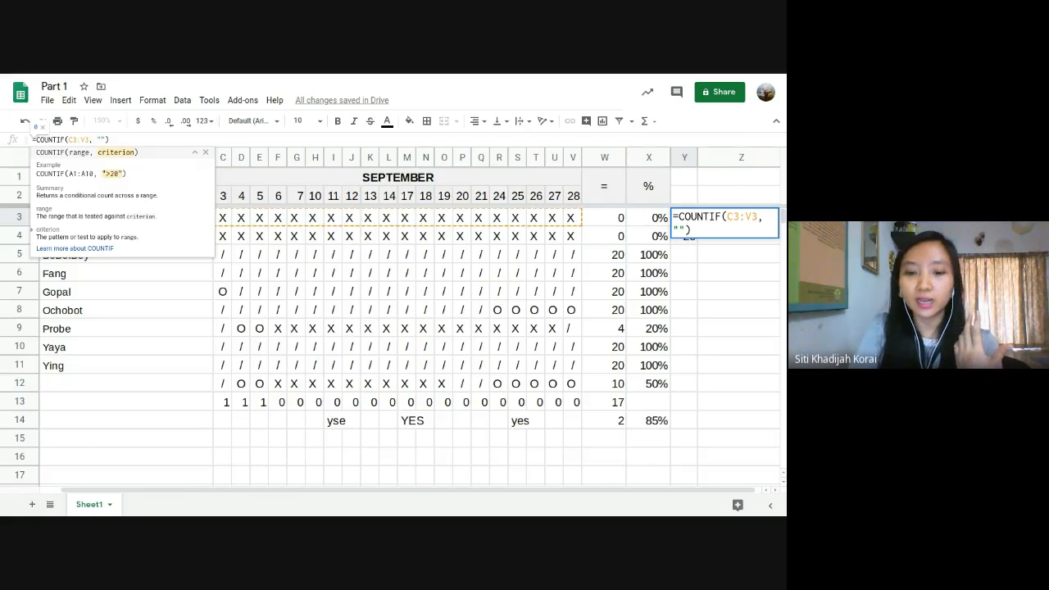
type("<>")
key("Return")
left_click(684, 217)
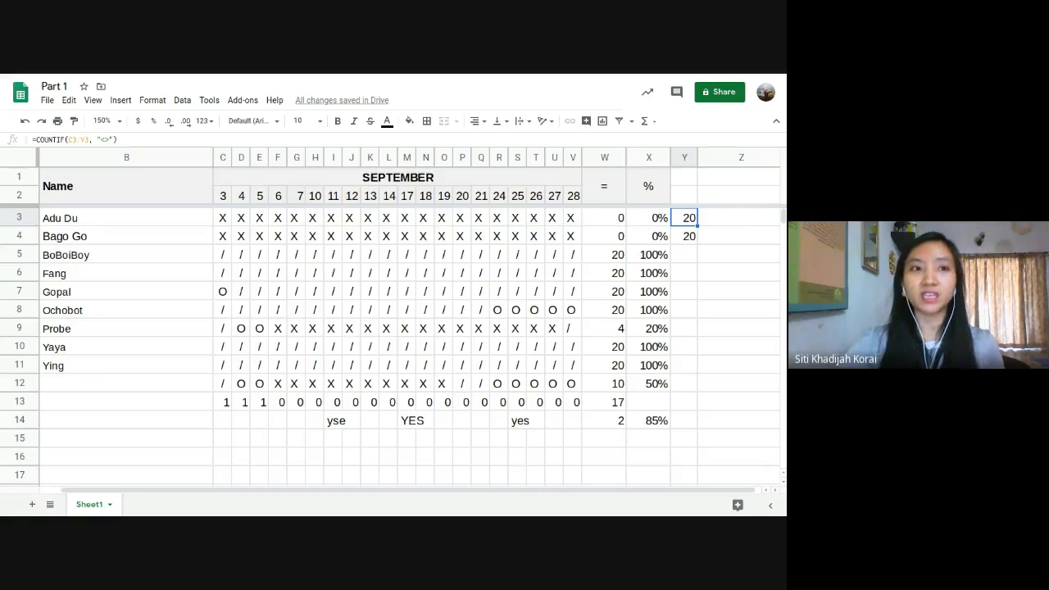
Compare the attendance formula in W3 with the COUNTIF formulas in Y3 and Y4
key("Left")
key("Left")
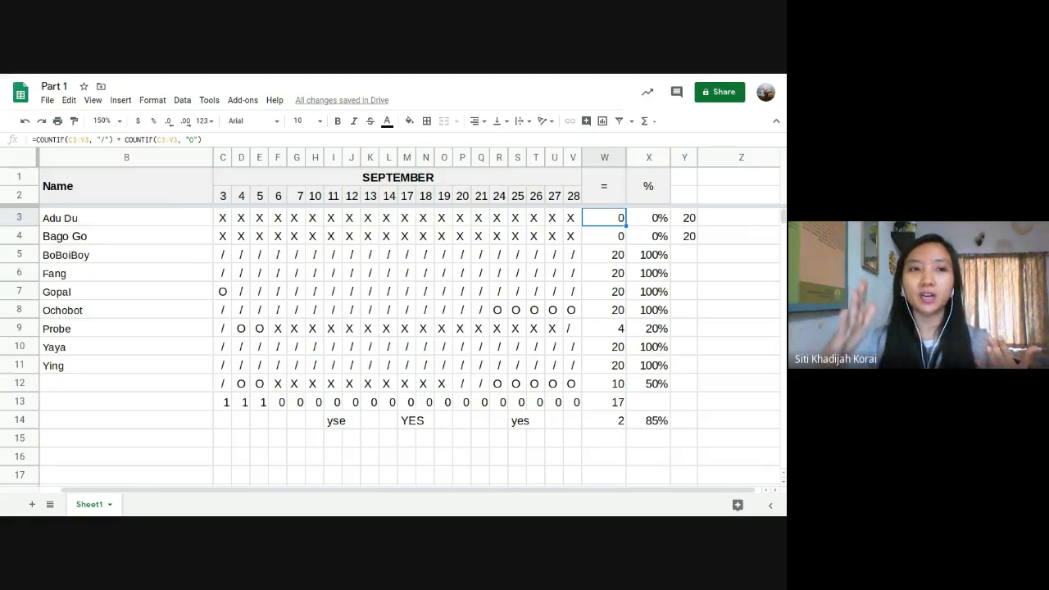
left_click(684, 217)
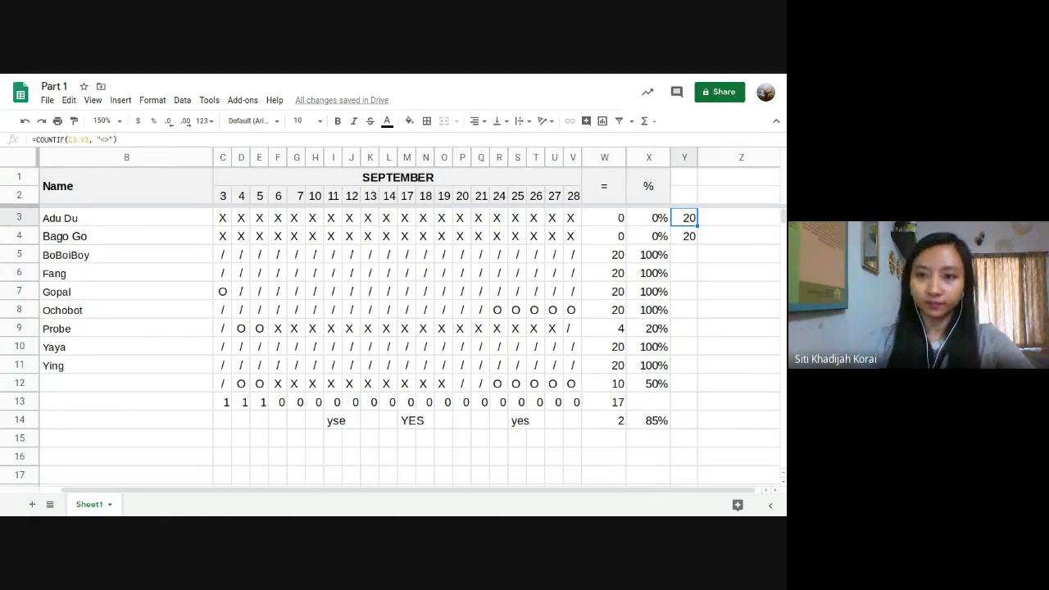
left_click(693, 256)
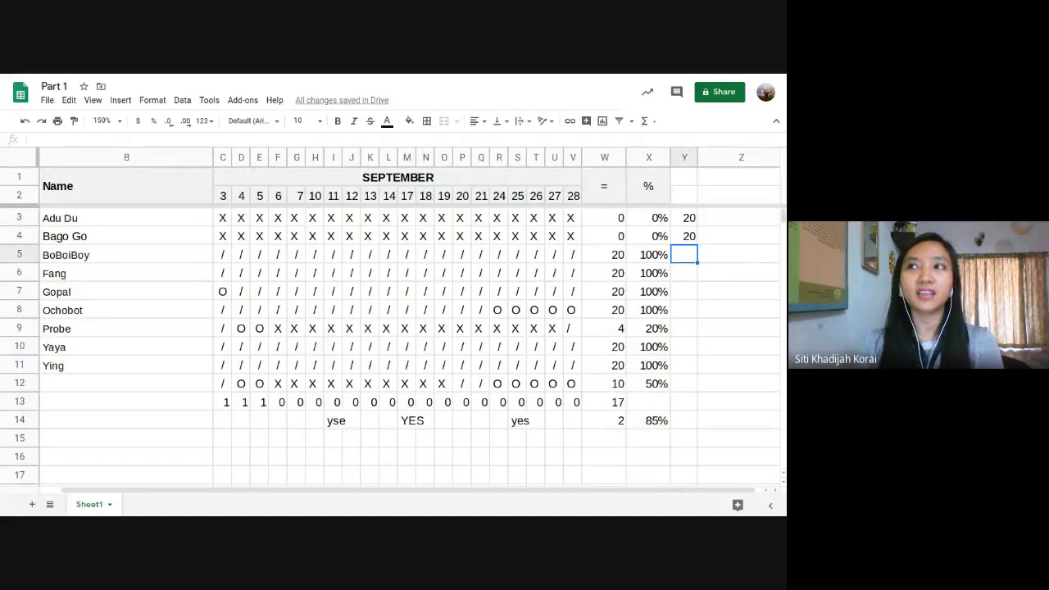
left_click(684, 236)
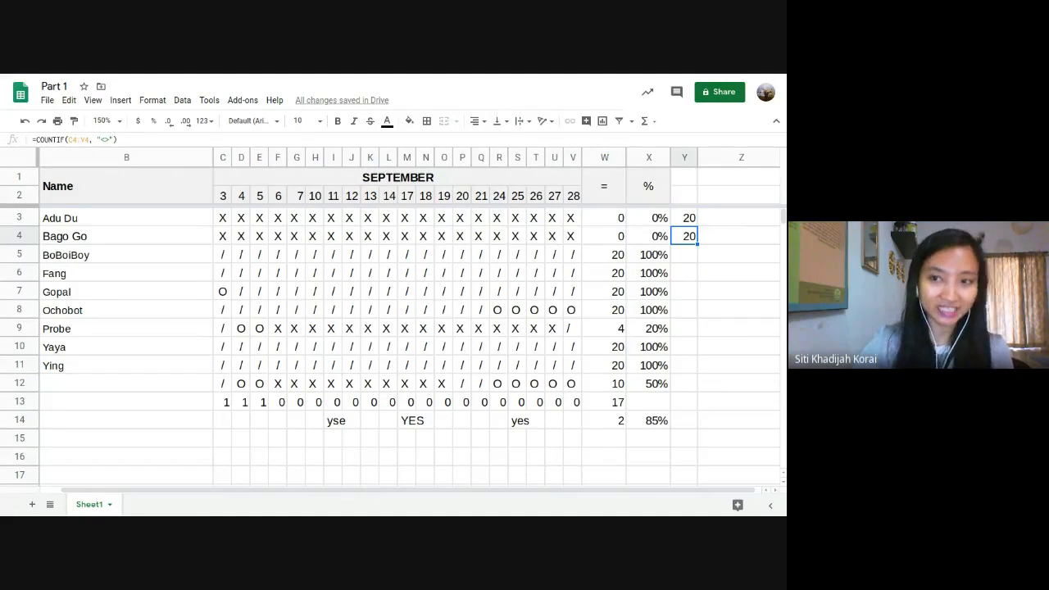
Insert a COUNT formula in cell Y5 for the range C5:V5 and reselect the cell
left_click(684, 255)
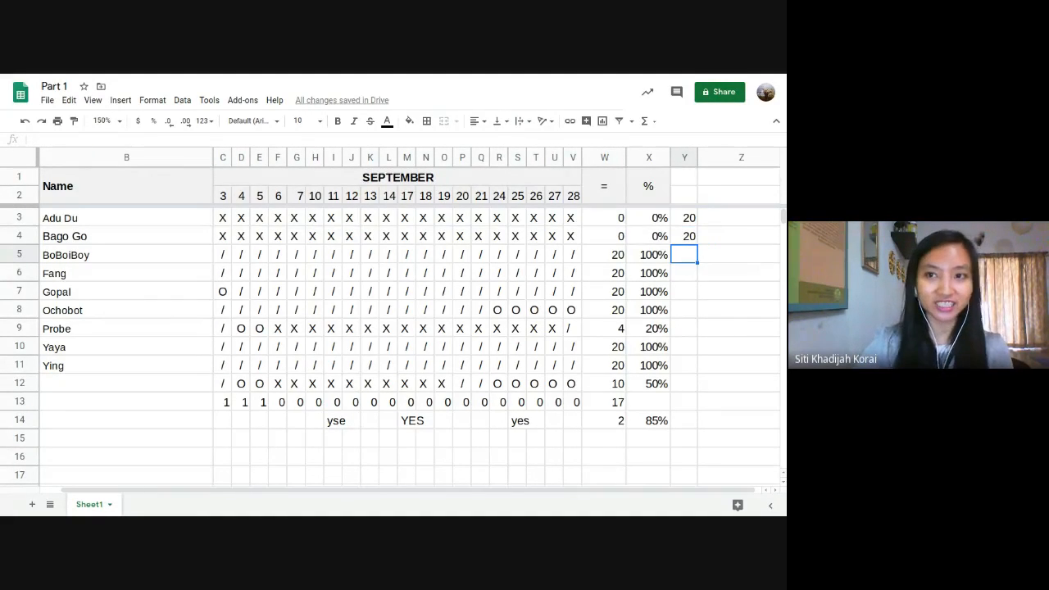
left_click(645, 120)
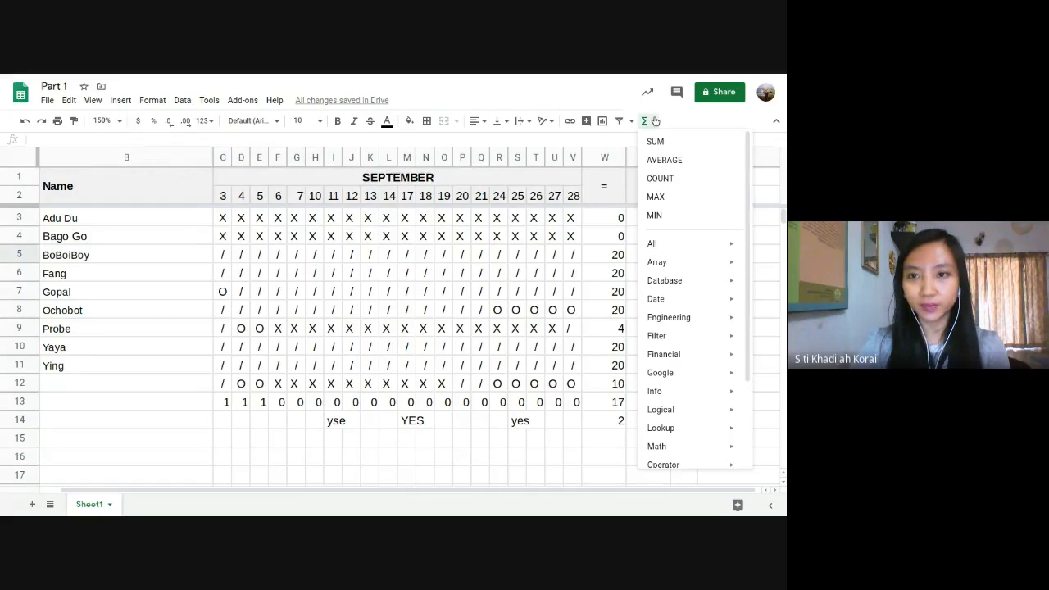
left_click(683, 180)
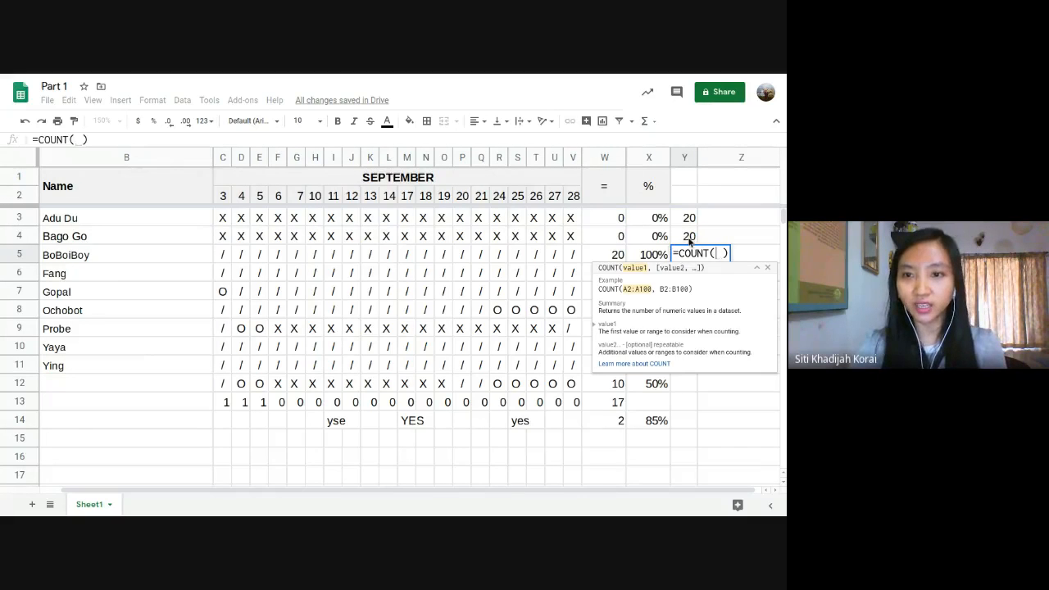
left_click_drag(572, 254, 225, 259)
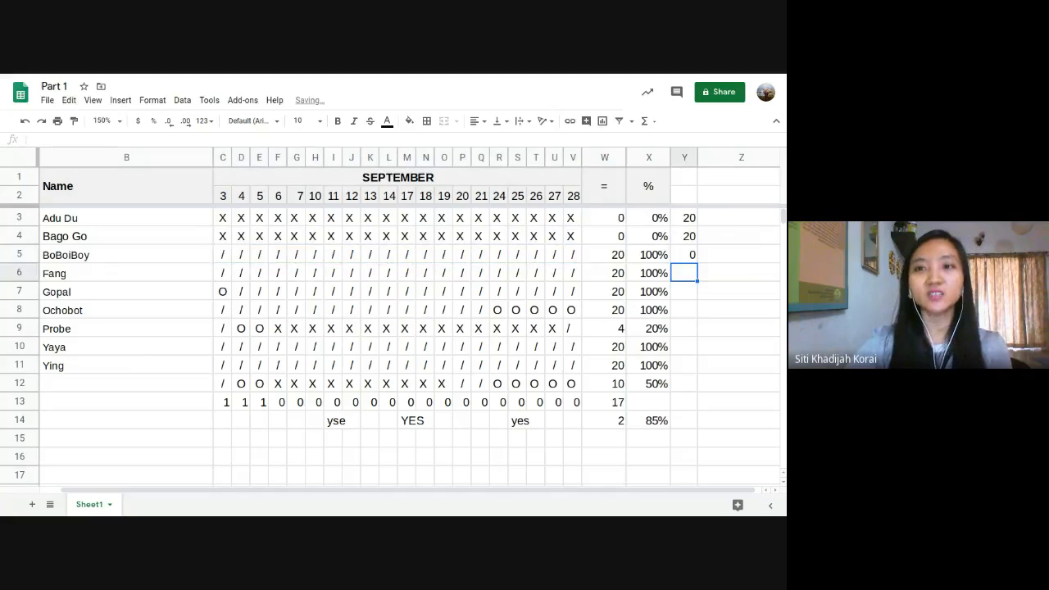
key("Up")
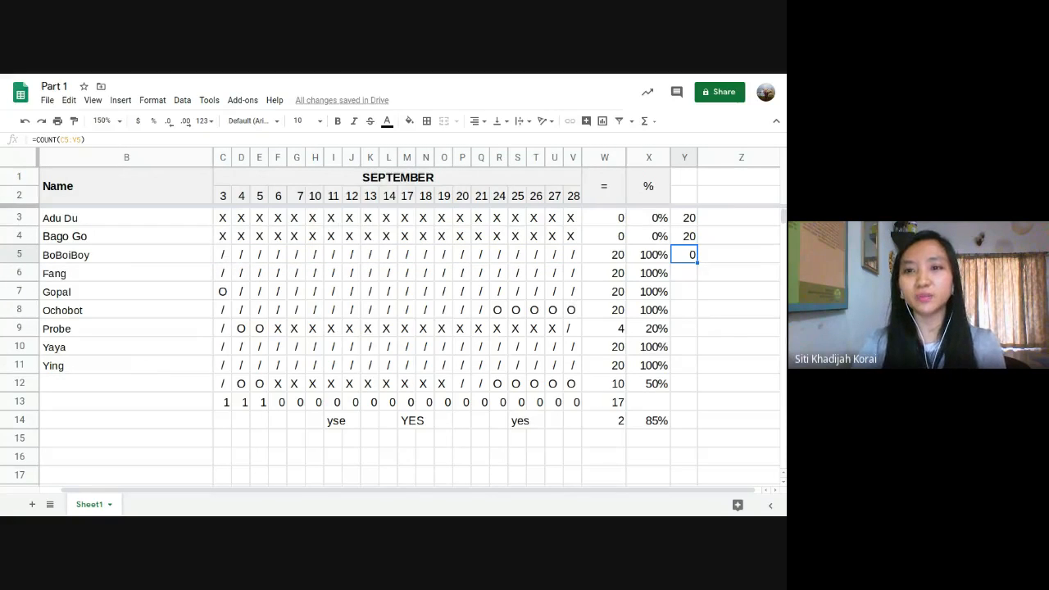
Examine the range argument of the COUNT formula in Y5 and compare it with the COUNTIF formula in Y4
double_click(687, 257)
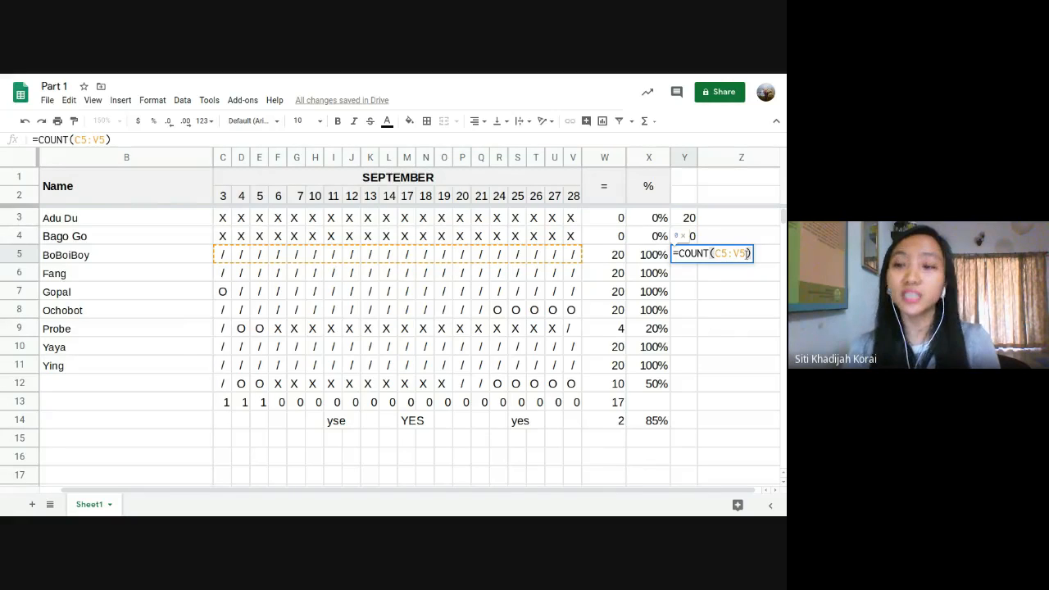
left_click_drag(746, 253, 715, 253)
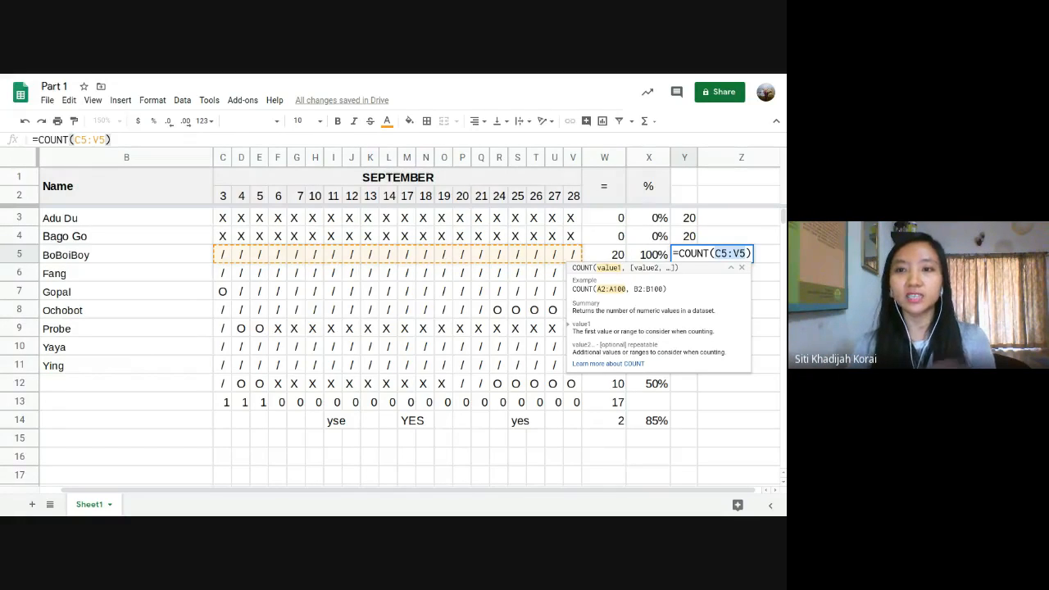
key("Return")
left_click(692, 236)
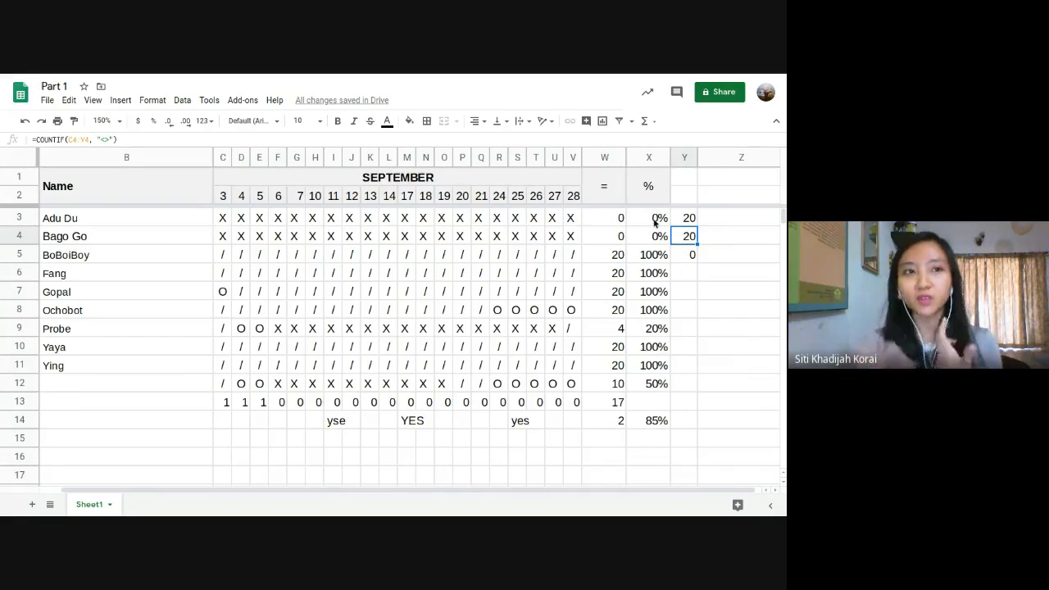
left_click(686, 256)
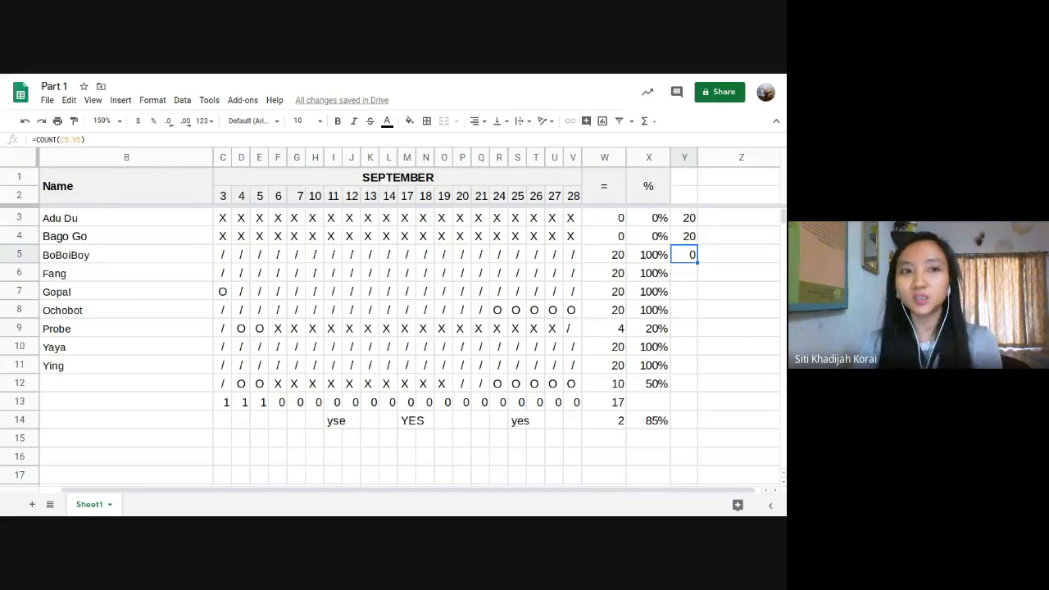
Add C6:V6 as a second range to the COUNT formula in Y5 and reselect the cell
double_click(686, 255)
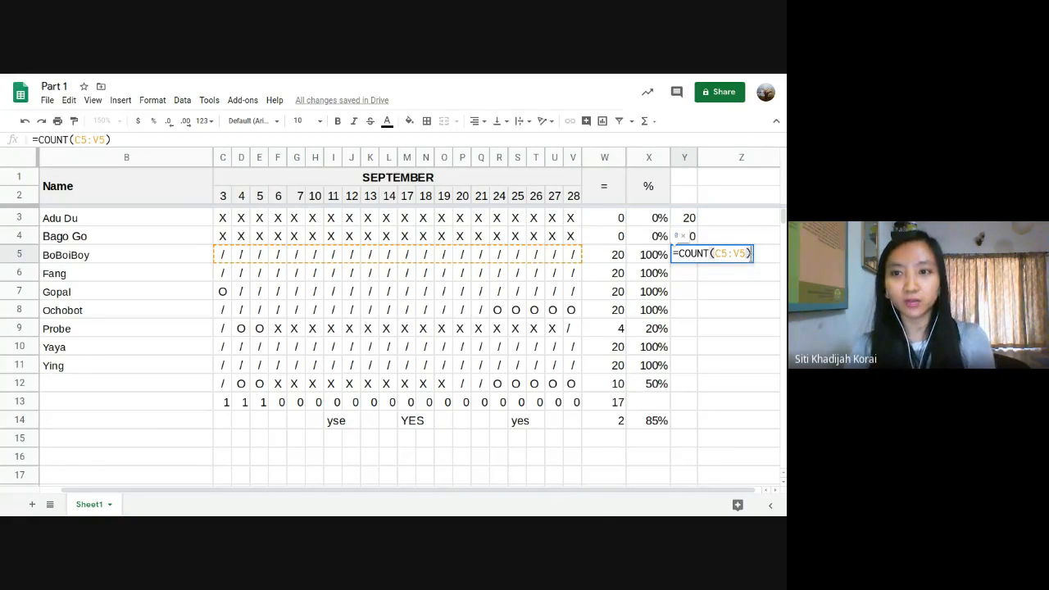
key("Left")
type(",")
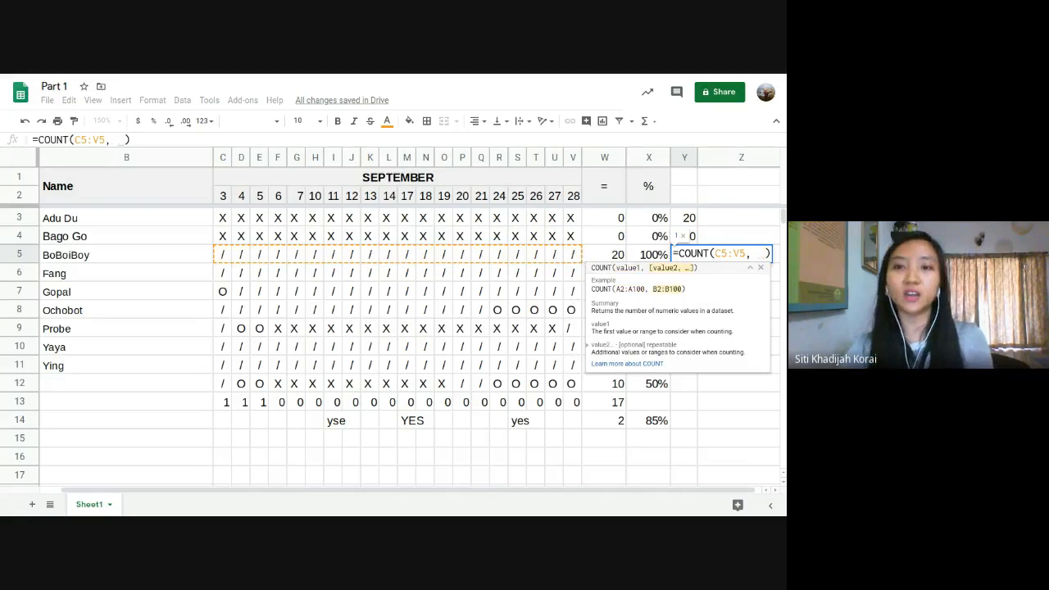
left_click_drag(223, 273, 577, 275)
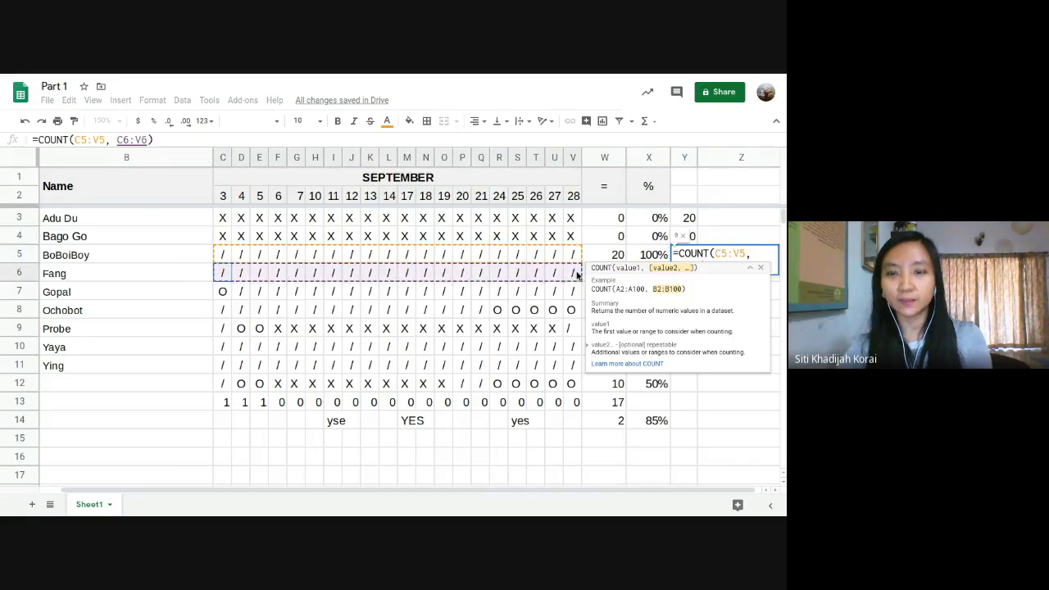
key("Return")
key("Up")
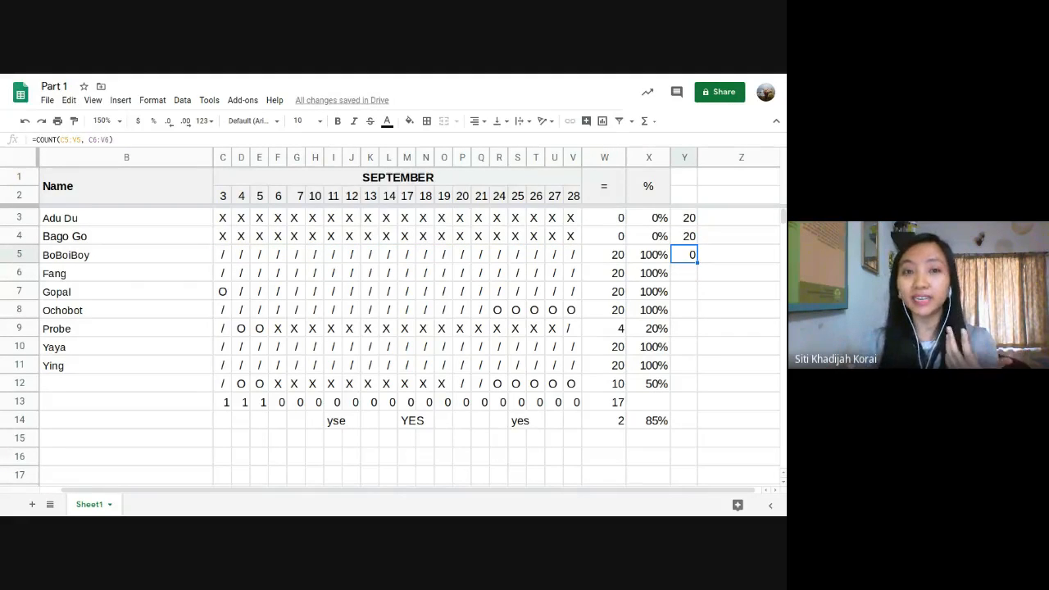
Review the formulas in Y4 and Y5 and delete the COUNT formula from Y5
left_click(685, 236)
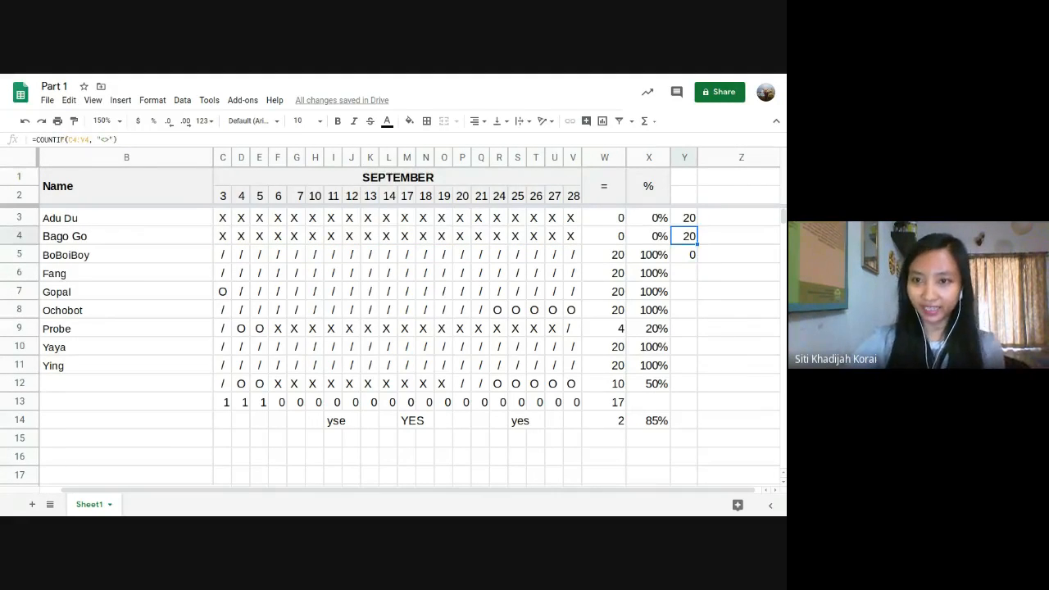
key("Down")
key("Down")
key("Up")
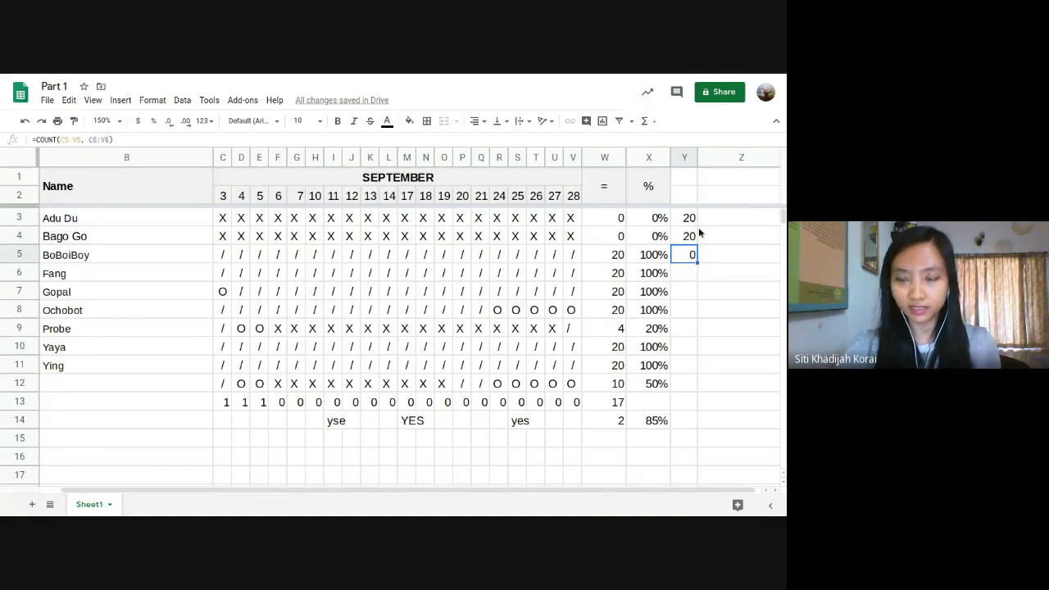
key("Delete")
Enter sample numbers below the attendance table: 20 and 10 in T16:U16, 10 and 5 in T17:U17
left_click(517, 438)
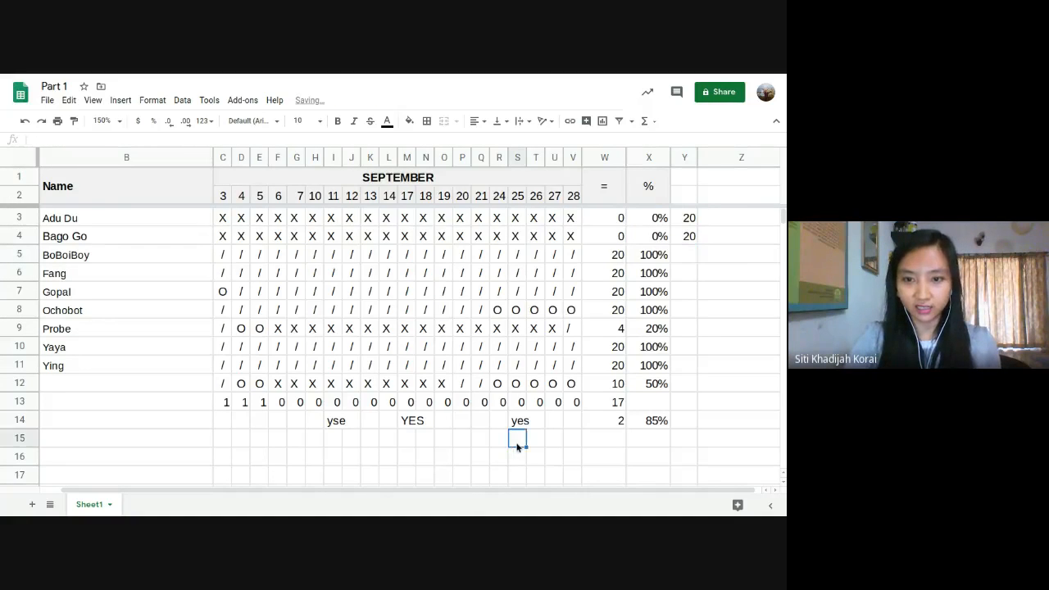
scroll(524, 409, "down", 1)
left_click(536, 401)
type("20")
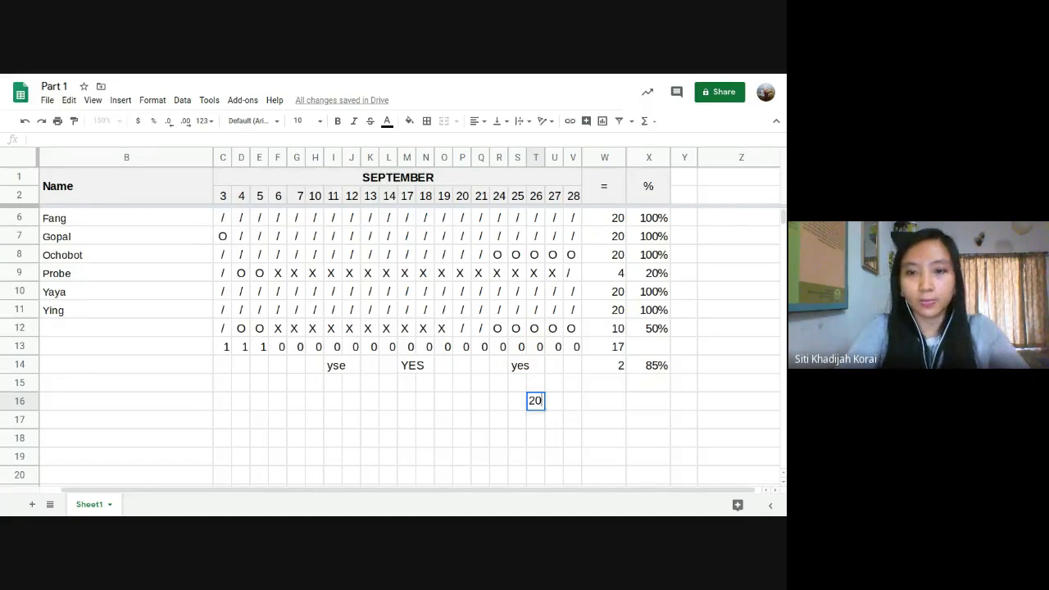
key("Tab")
type("10")
key("Return")
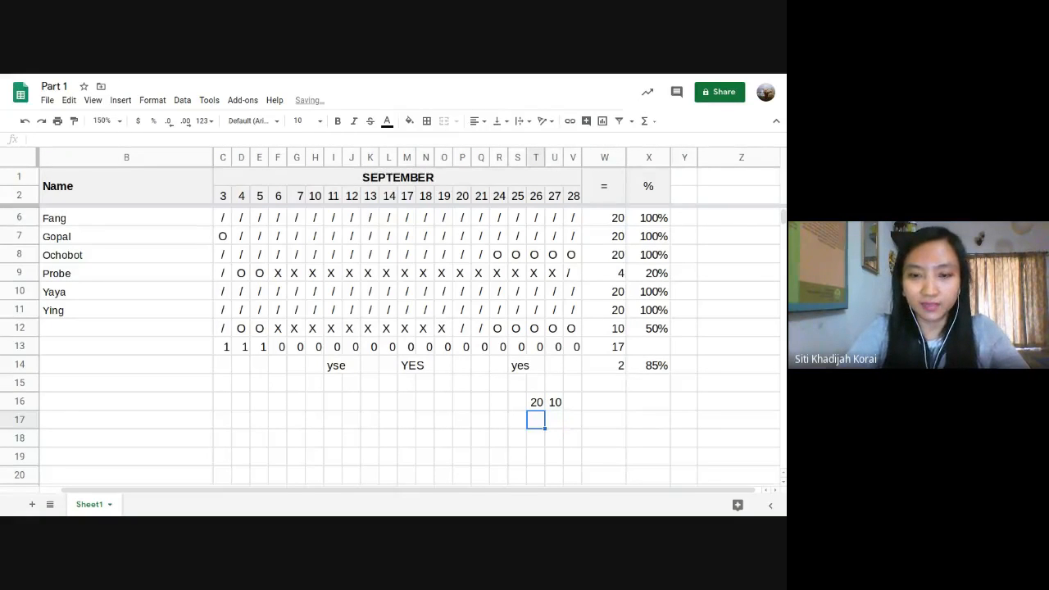
type("10")
key("Tab")
type("5")
left_click(603, 400)
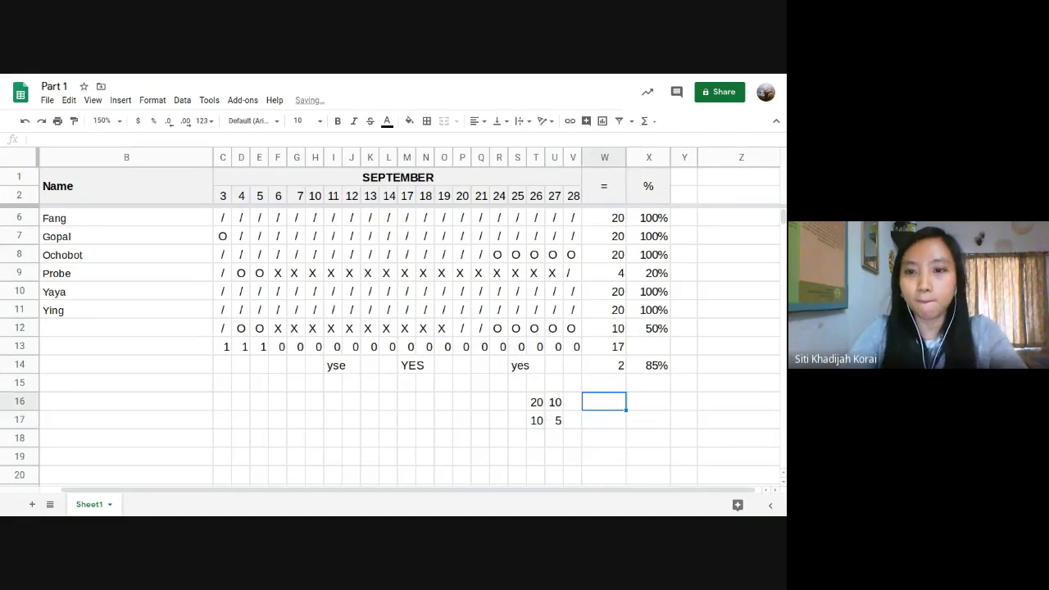
Insert a COUNT formula in cell Y16 for the range T16:U16 and reselect the cell
key("Right")
key("Right")
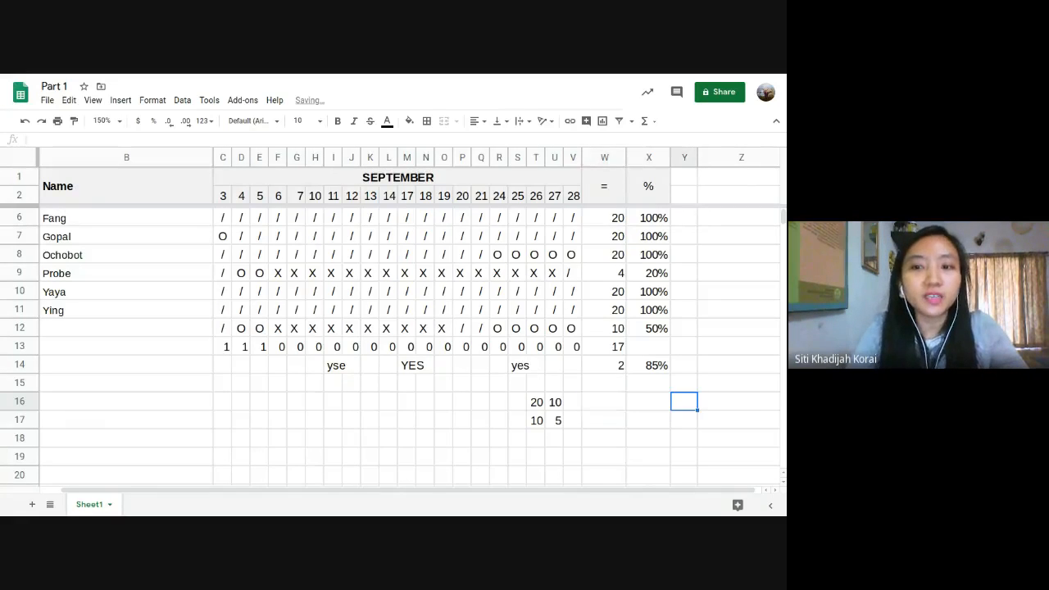
type("=")
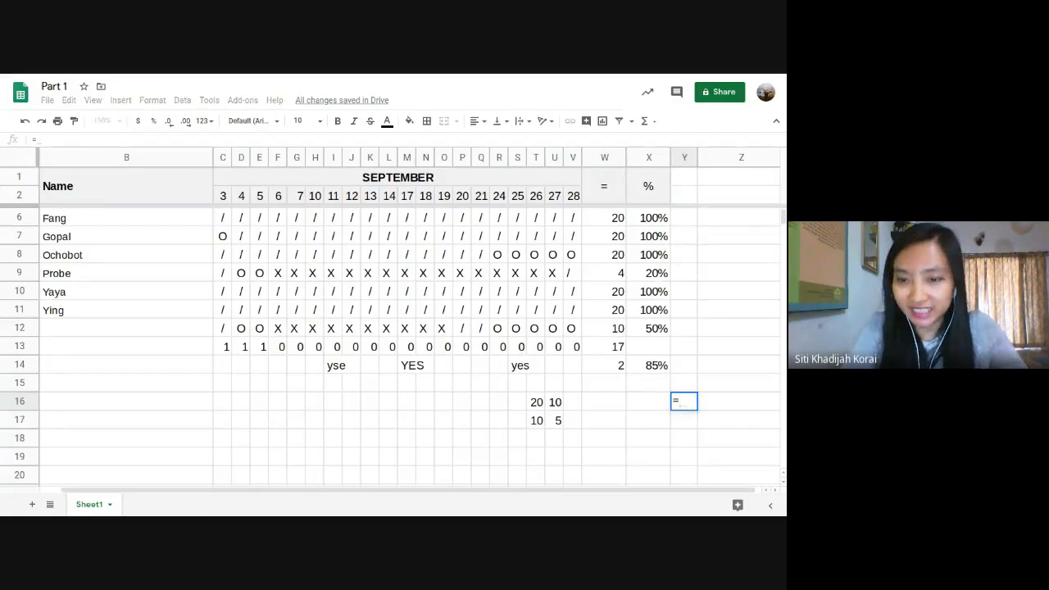
left_click(644, 123)
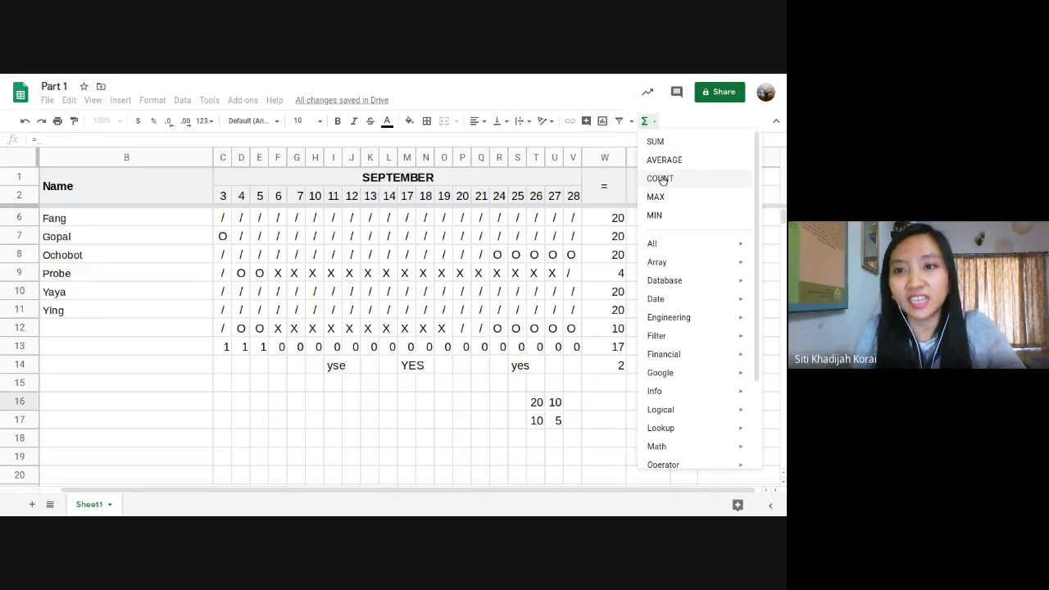
left_click(660, 179)
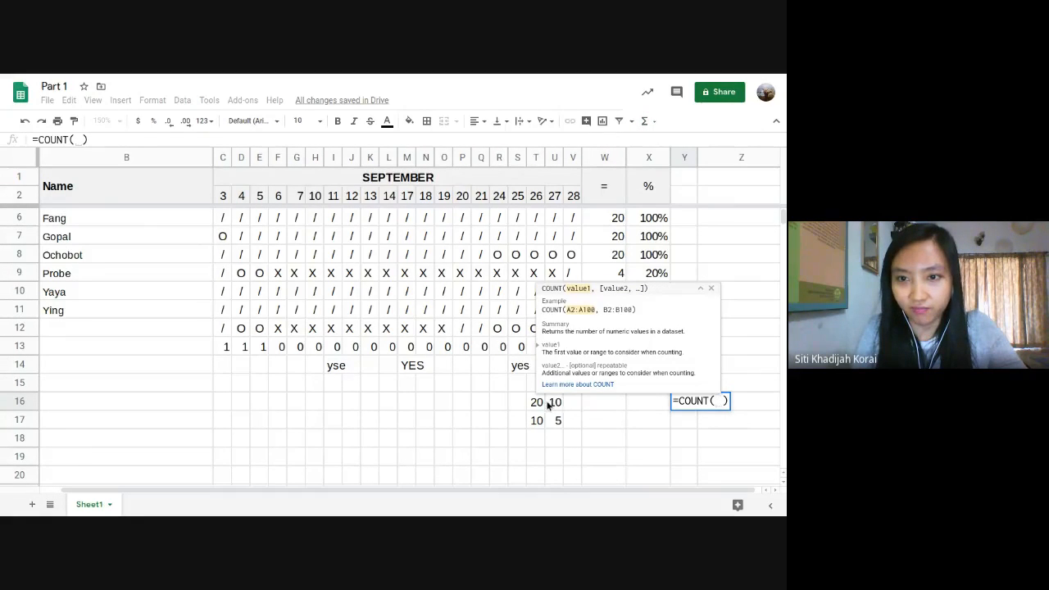
left_click_drag(534, 406, 554, 403)
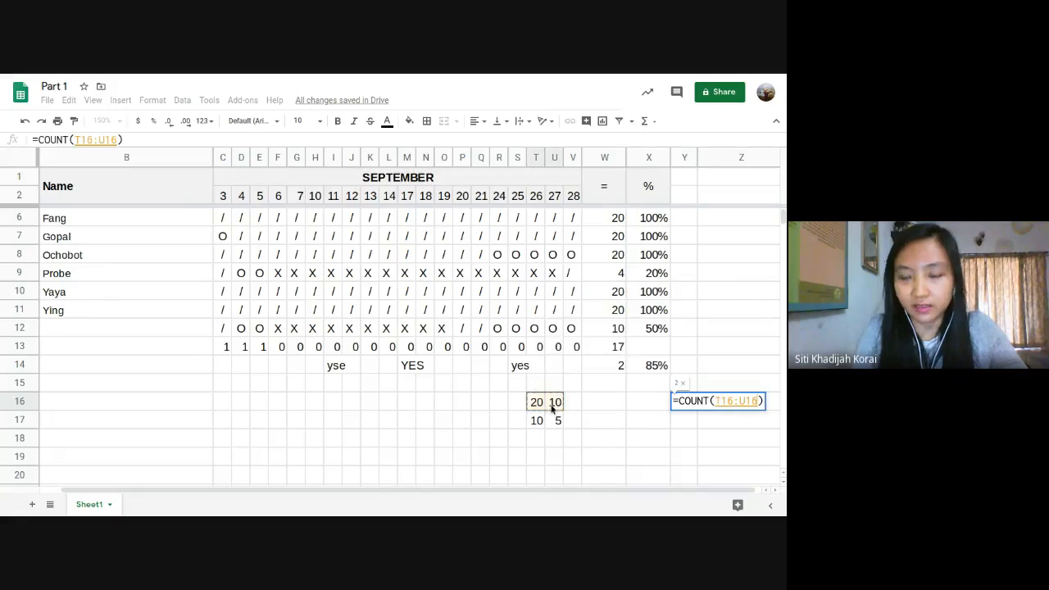
key("Return")
left_click(683, 402)
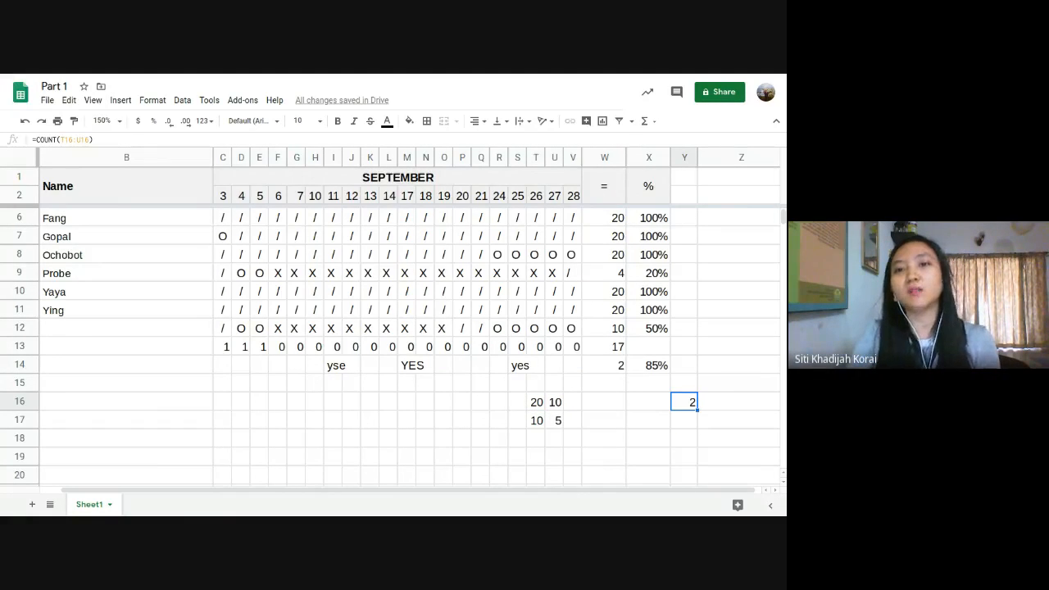
Review the COUNTIF formula in Y4 again and look over the attendance sheet
scroll(694, 335, "up", 1)
left_click(677, 236)
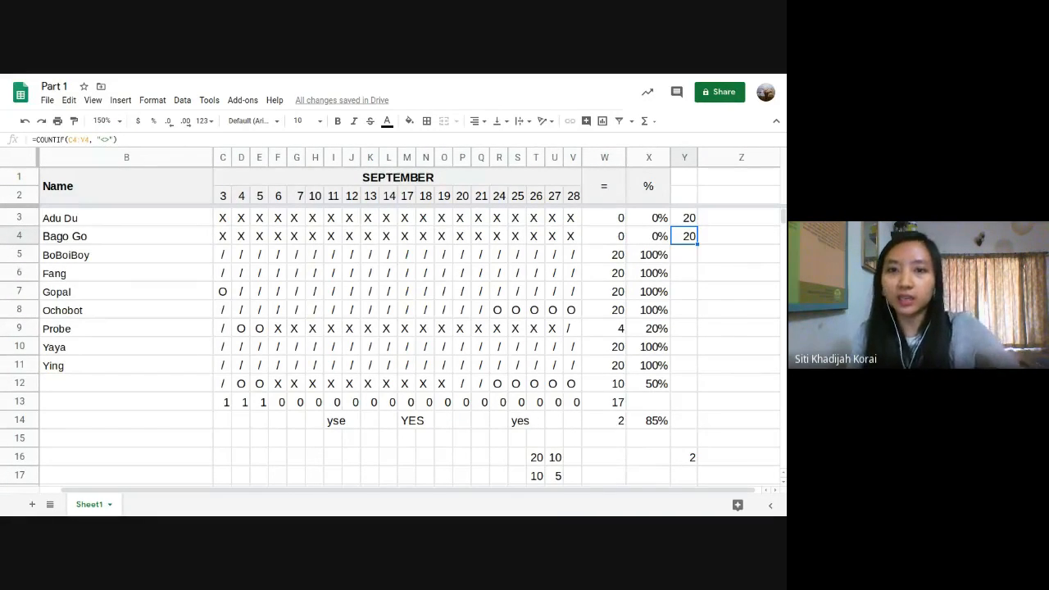
left_click(689, 325)
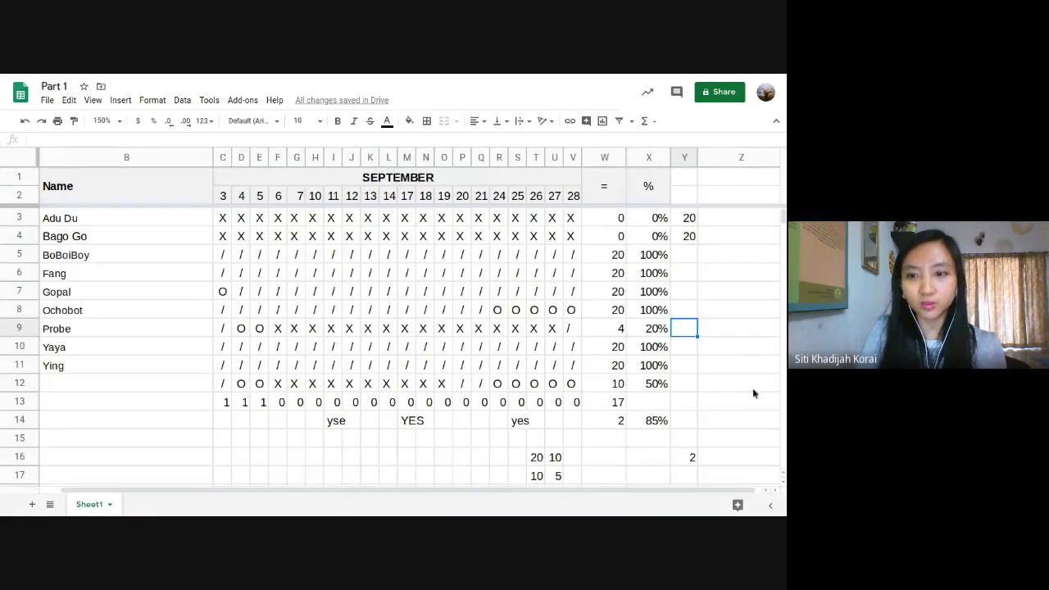
scroll(753, 388, "down", 1)
scroll(752, 387, "up", 1)
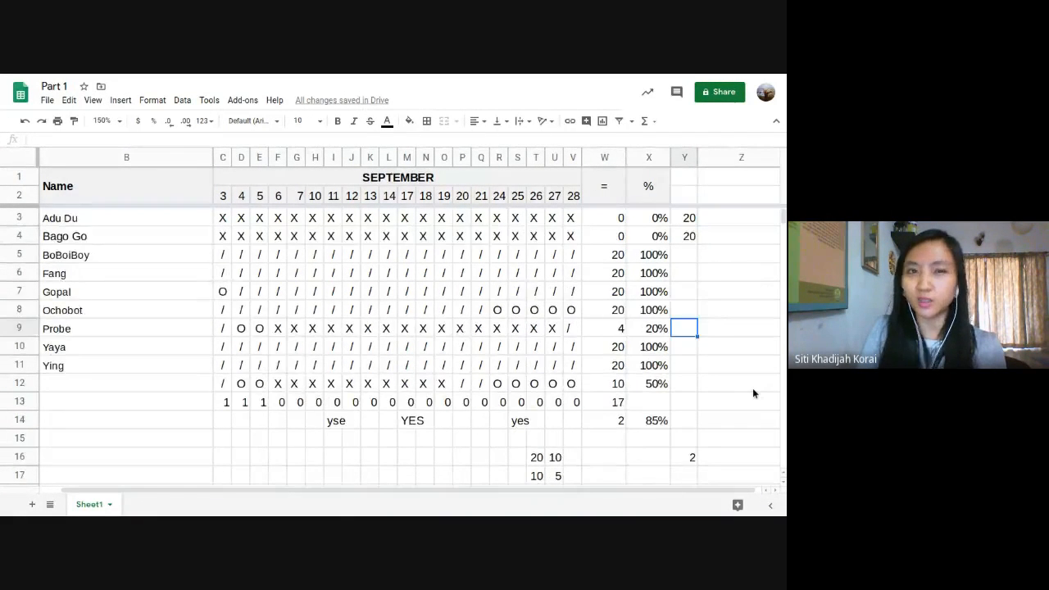
Select the Name column B and look over the commands available for it
left_click(119, 158)
left_click(206, 158)
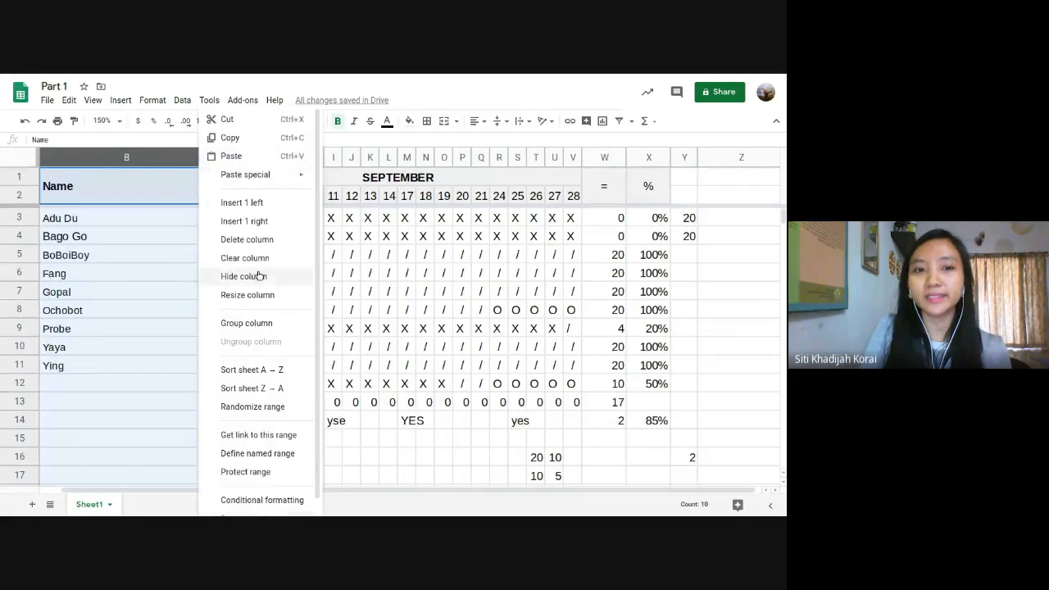
scroll(257, 276, "down", 1)
scroll(257, 309, "up", 1)
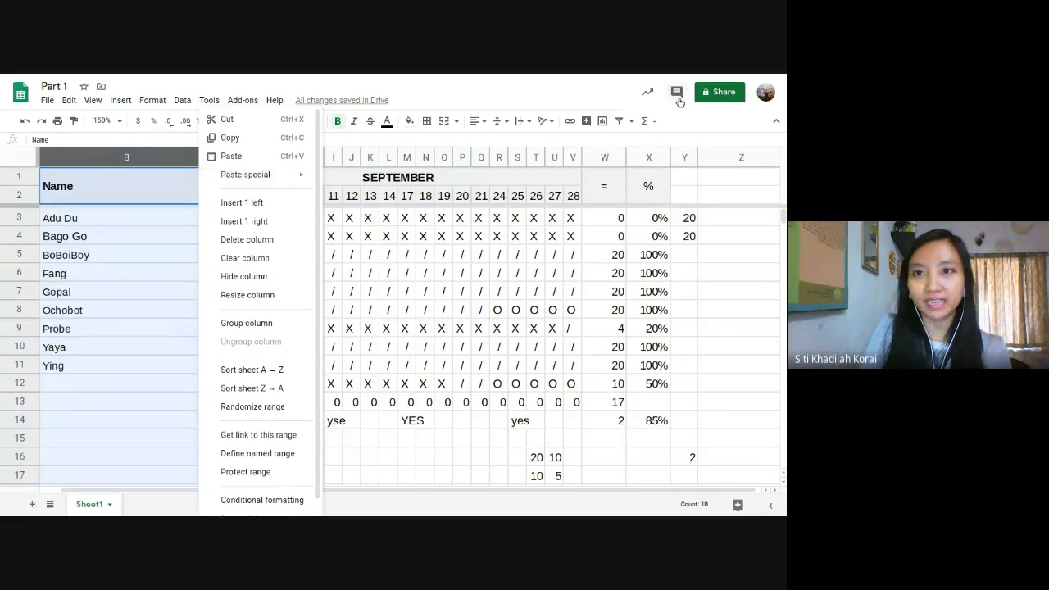
Review the advanced sharing settings of Part 1, including the owner options for editor access and for downloading, printing and copying
left_click(719, 92)
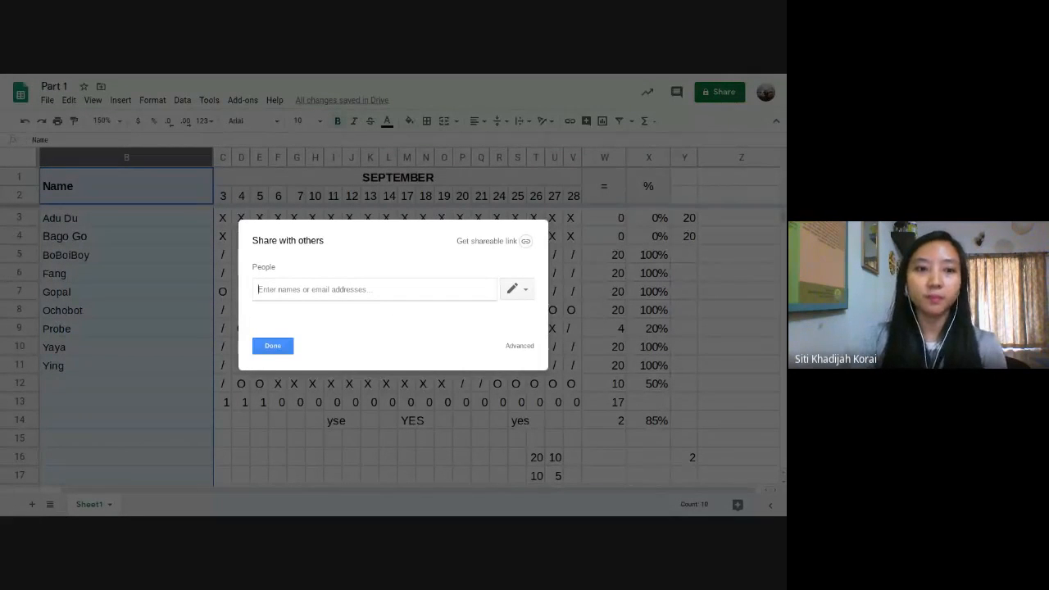
left_click(529, 347)
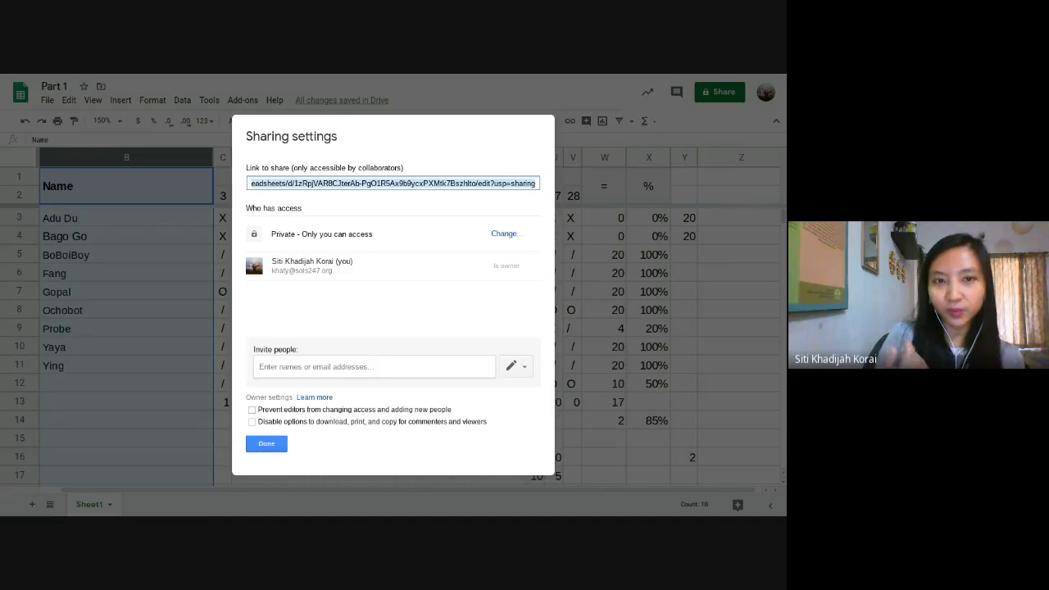
left_click(256, 443)
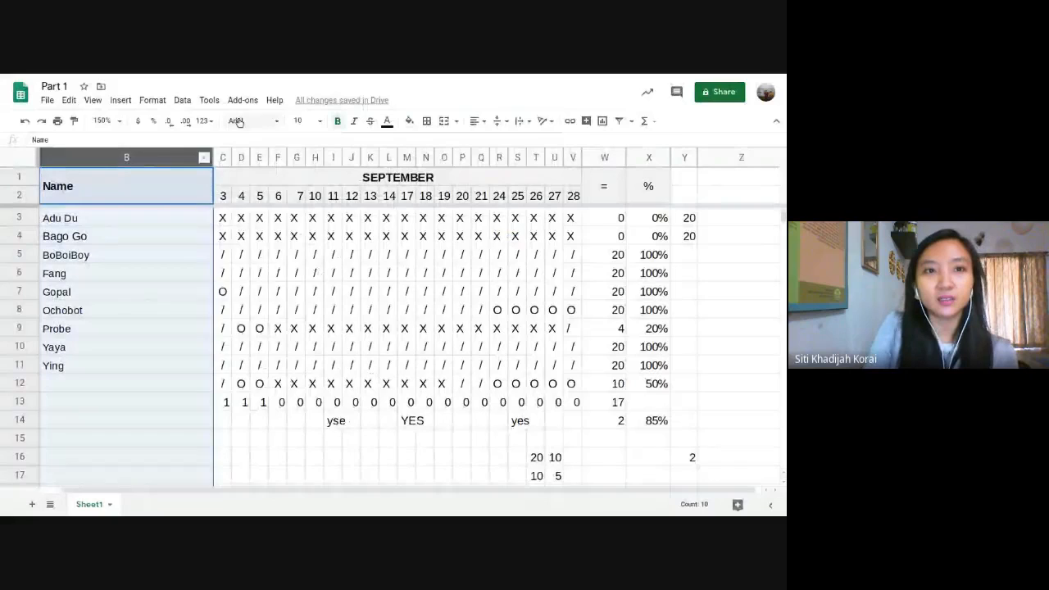
left_click(206, 103)
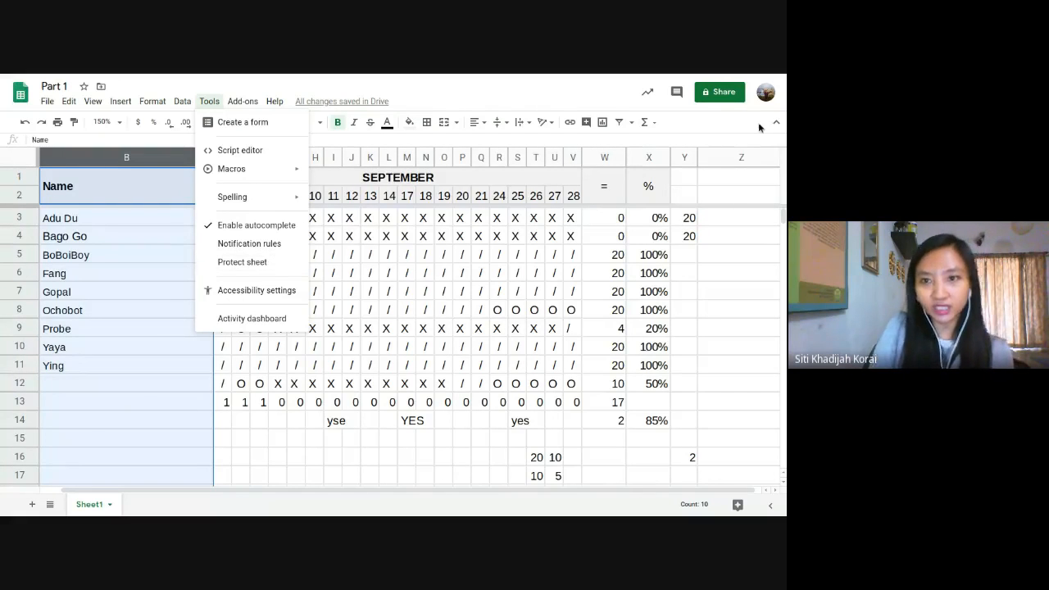
left_click(729, 97)
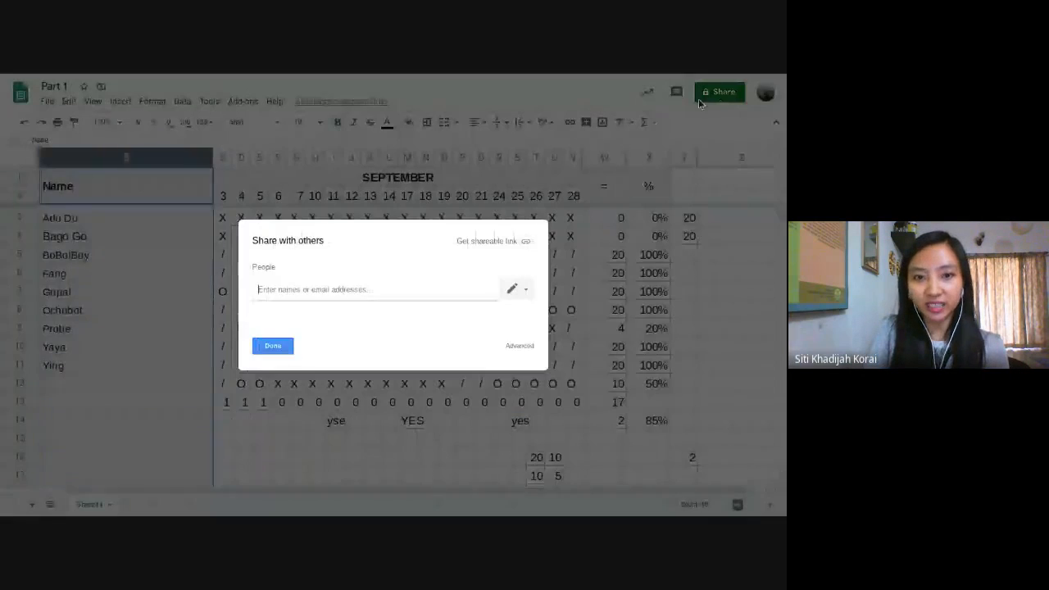
left_click(518, 346)
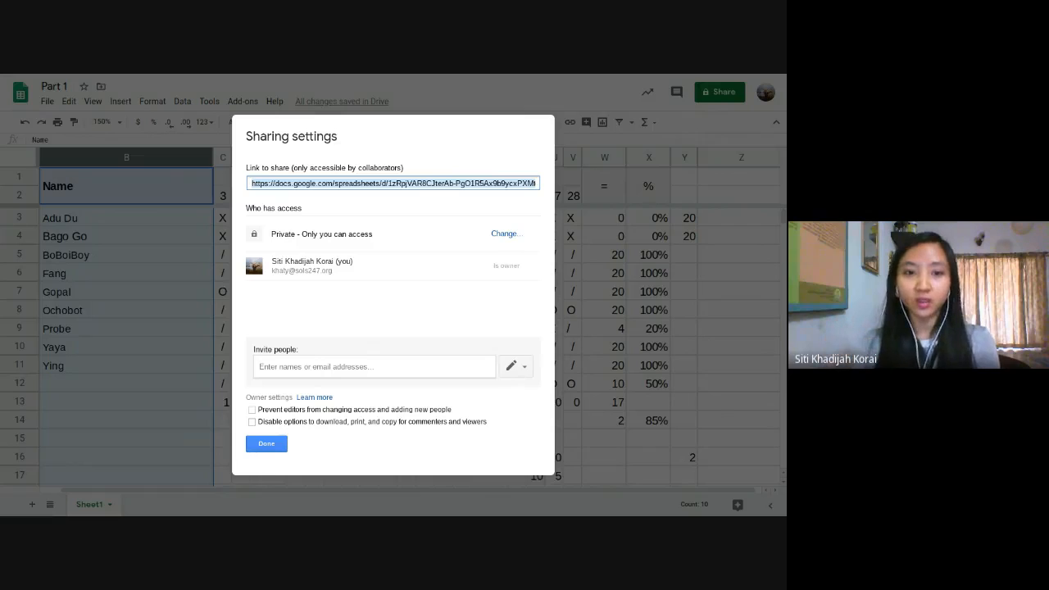
left_click(251, 422)
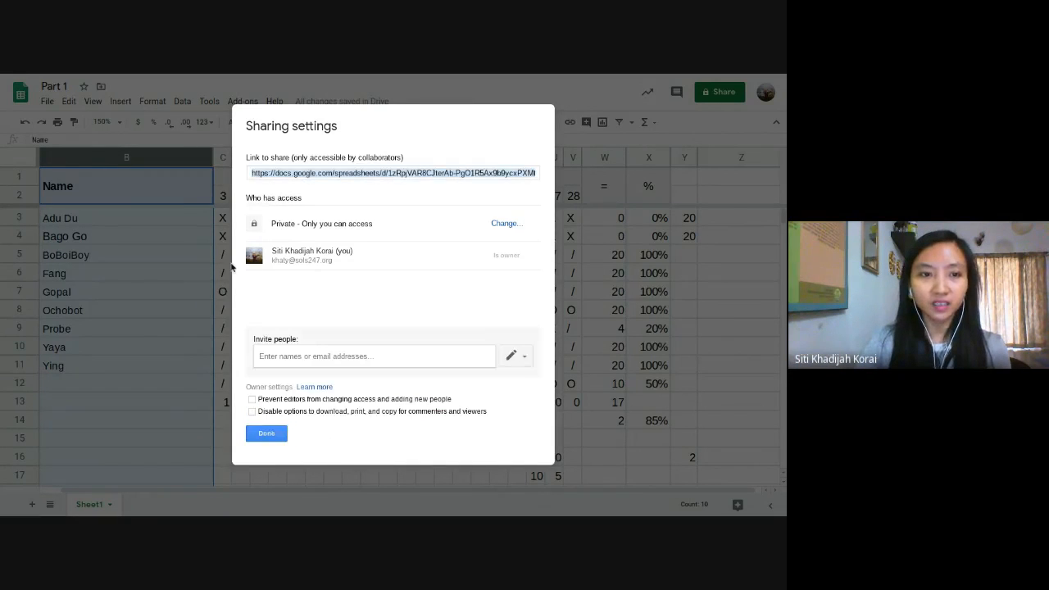
left_click(272, 435)
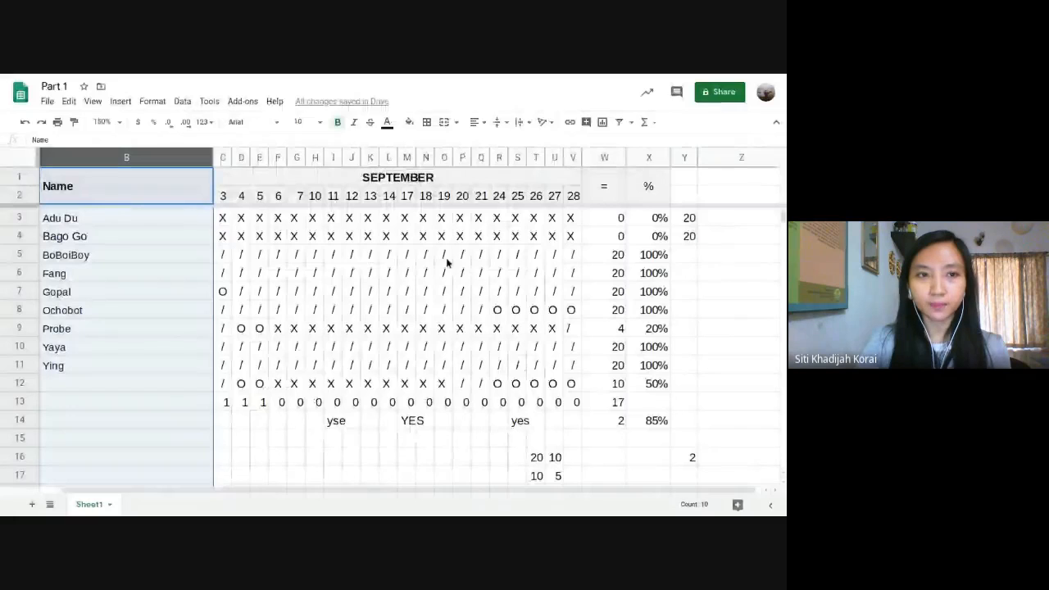
Protect the Name column range Sheet1!B:B with restricted editing, and look at the Custom editor options without adding anyone
left_click(184, 101)
mouse_move(211, 101)
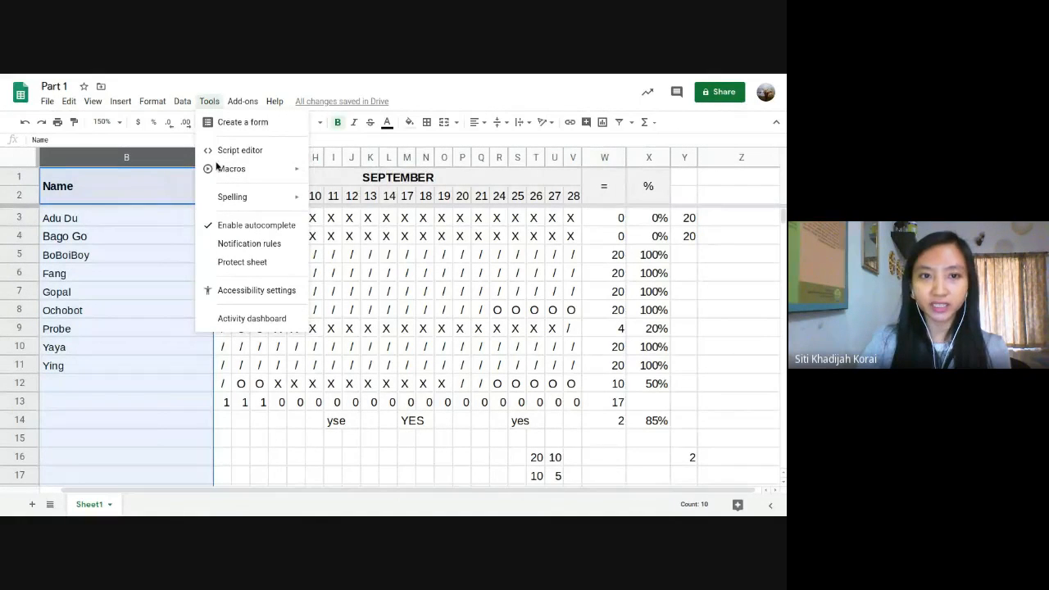
left_click(245, 263)
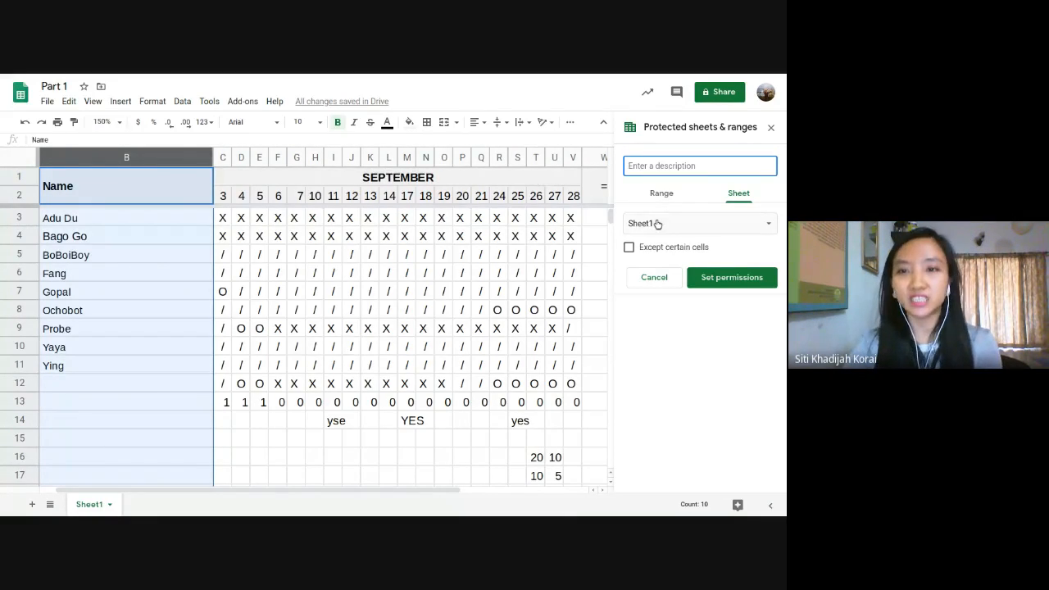
left_click(660, 195)
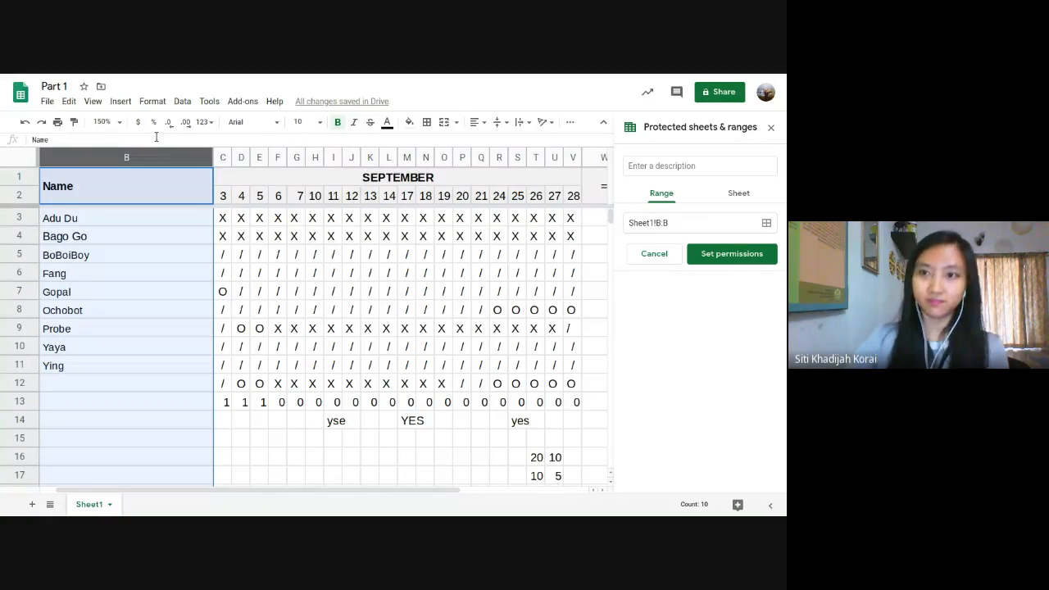
left_click(755, 256)
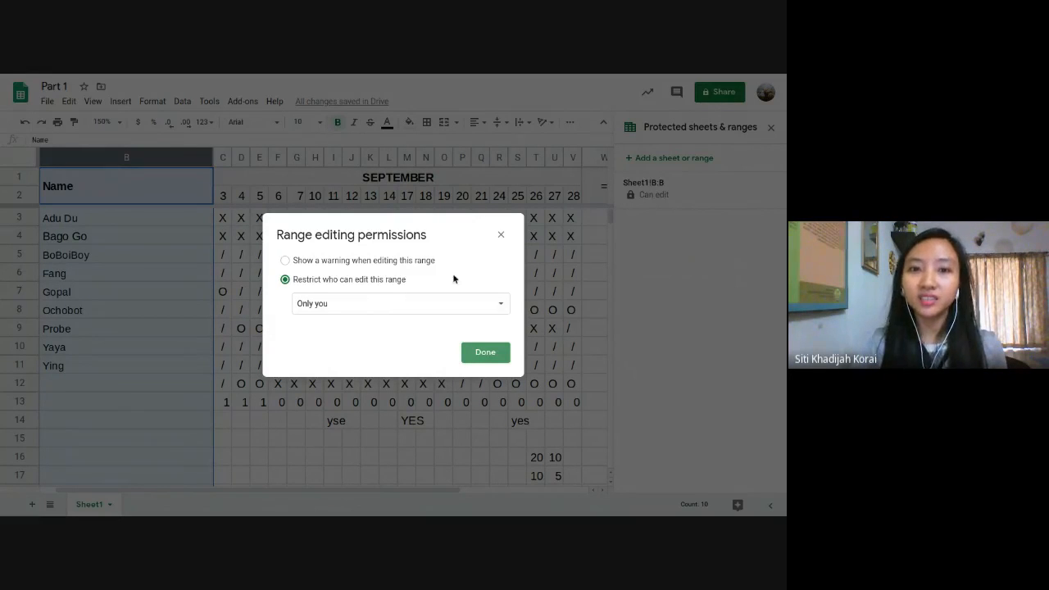
left_click(394, 301)
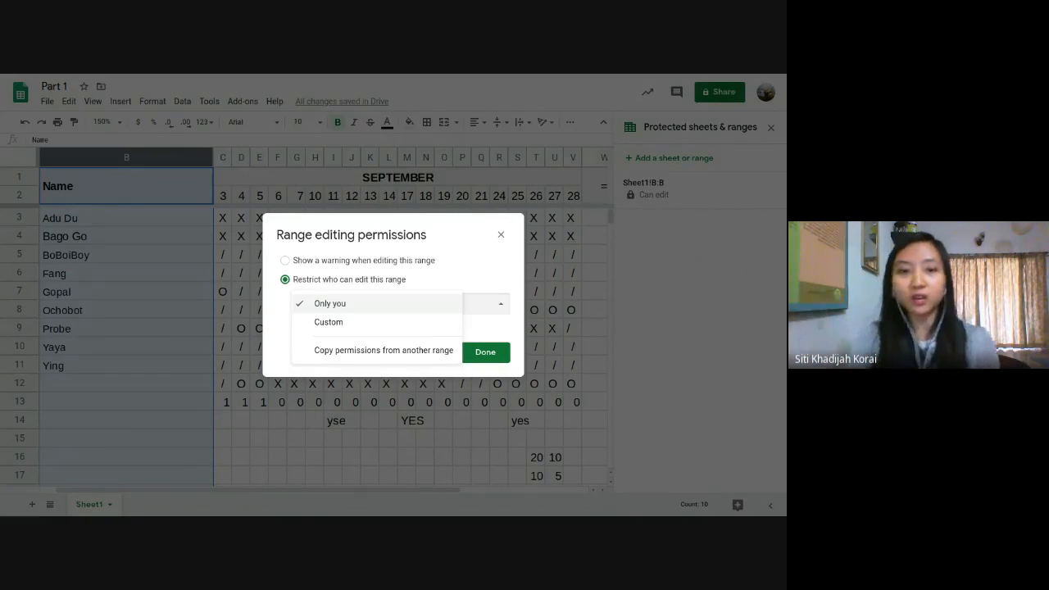
left_click(356, 324)
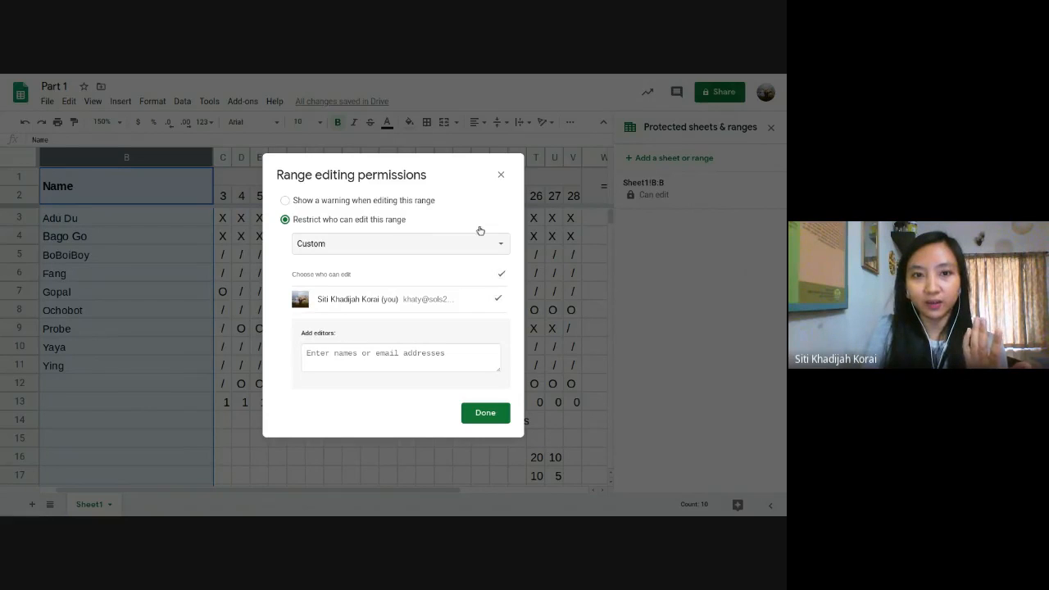
left_click(501, 175)
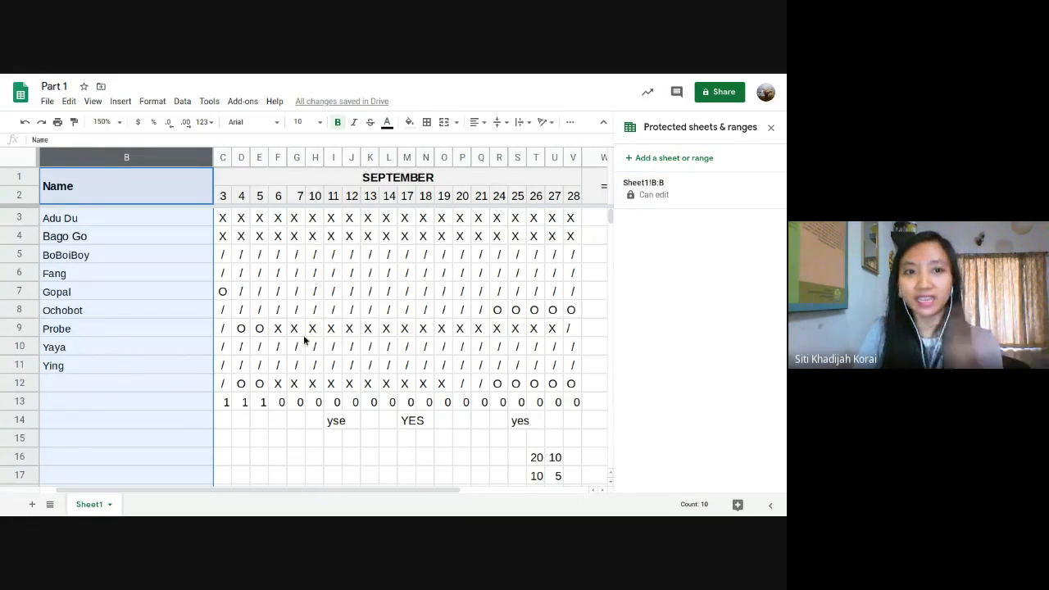
Add a protection for the whole of Sheet1, restricting editing with the Custom option and keeping only the owner as editor
left_click(654, 182)
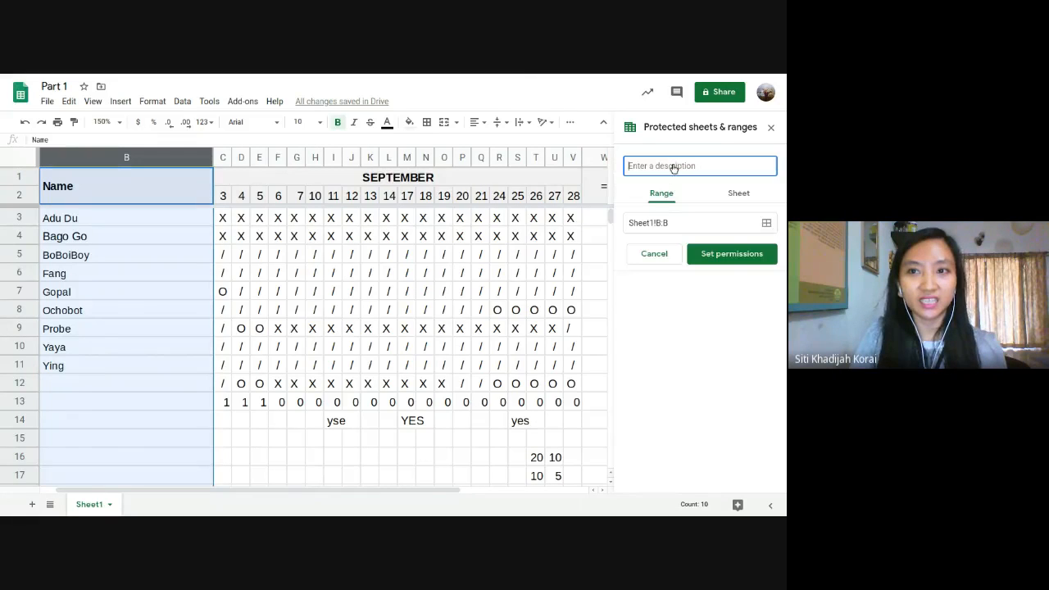
left_click(737, 194)
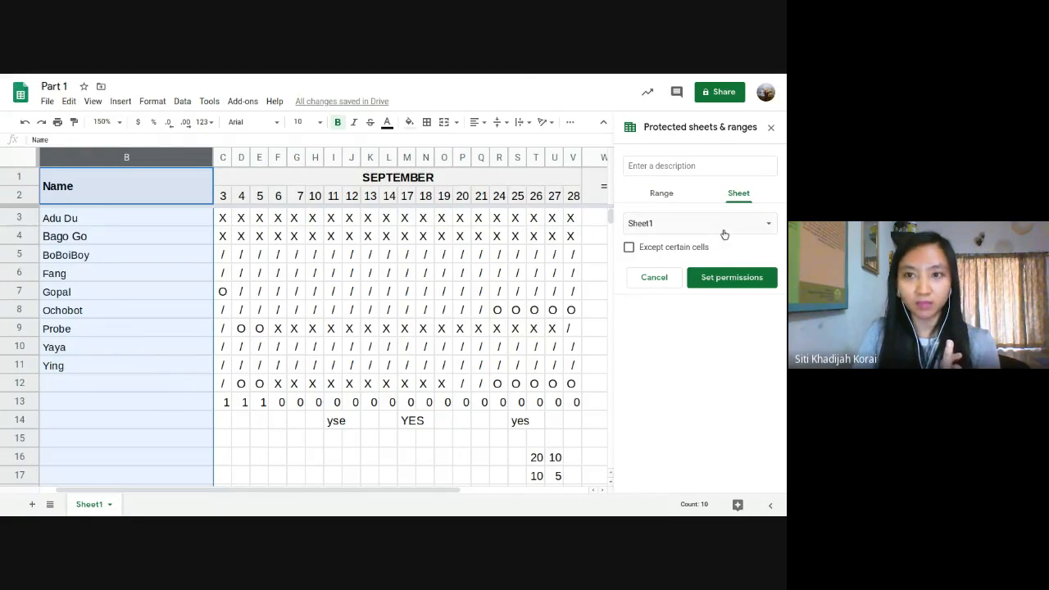
left_click(730, 276)
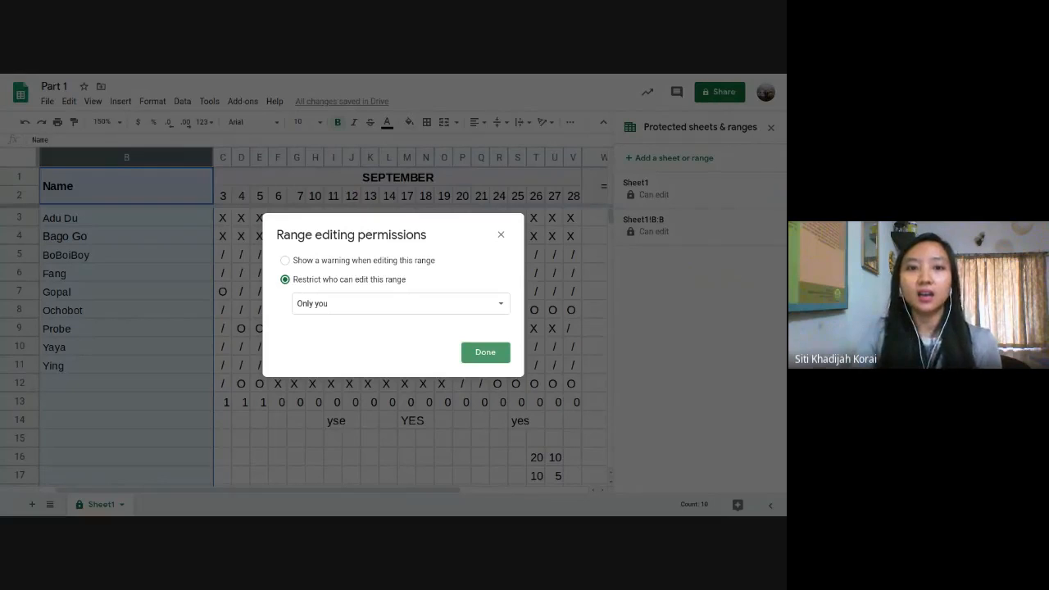
left_click(471, 308)
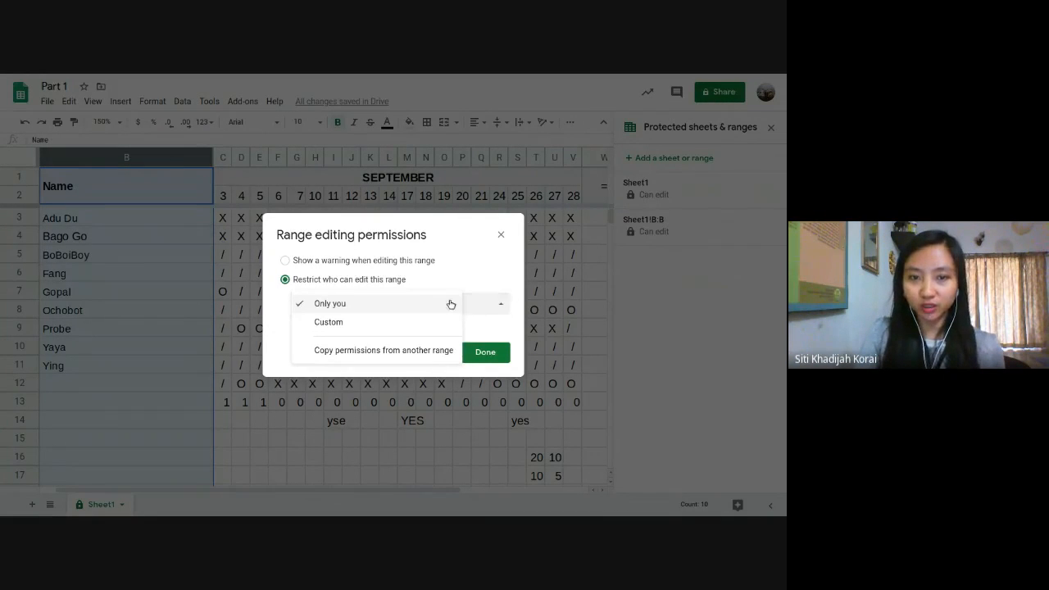
left_click(450, 304)
left_click(501, 311)
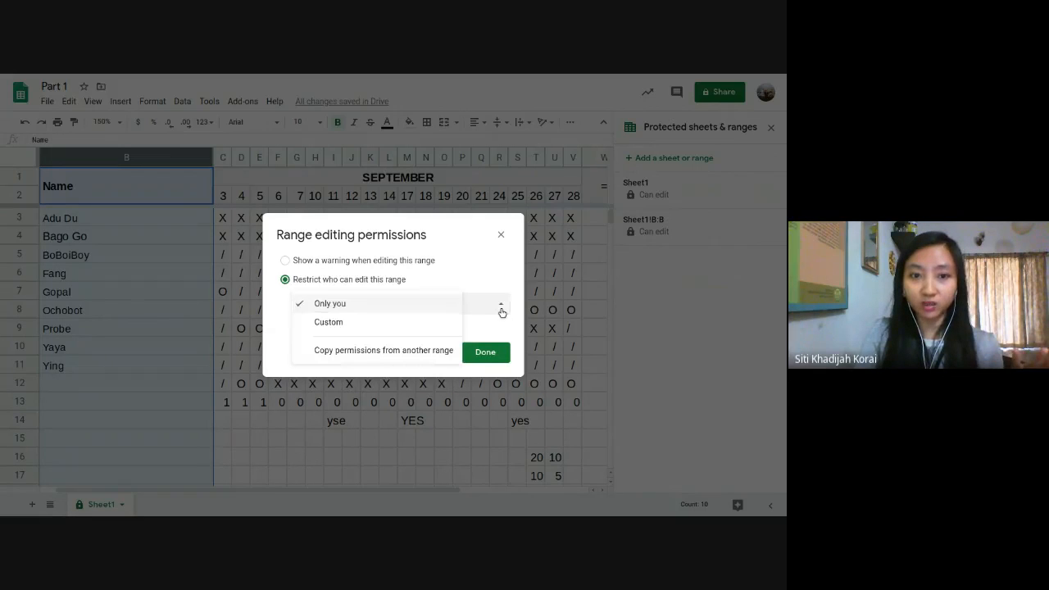
left_click(437, 323)
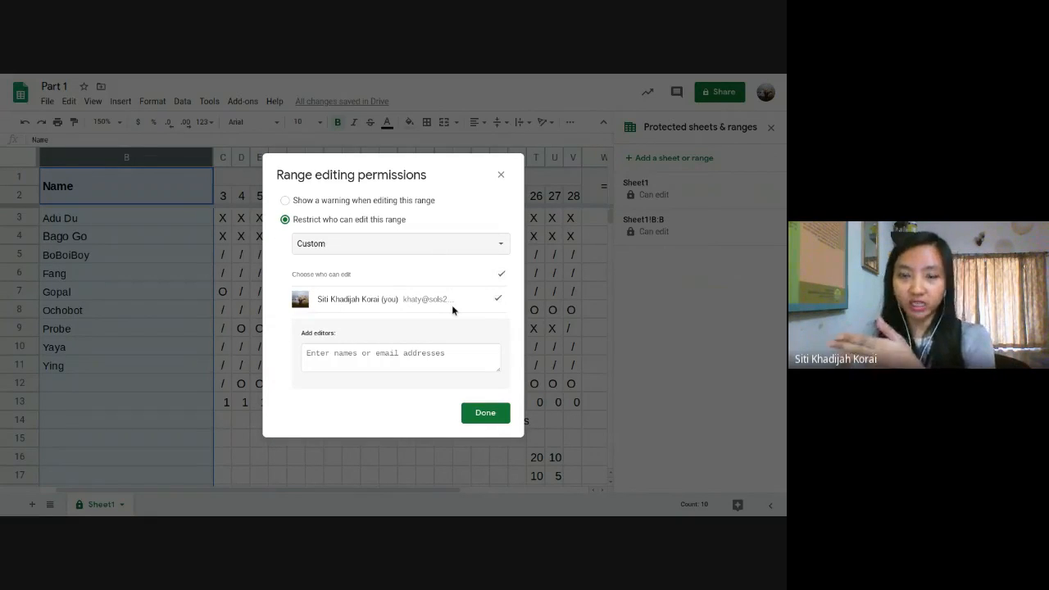
left_click(485, 416)
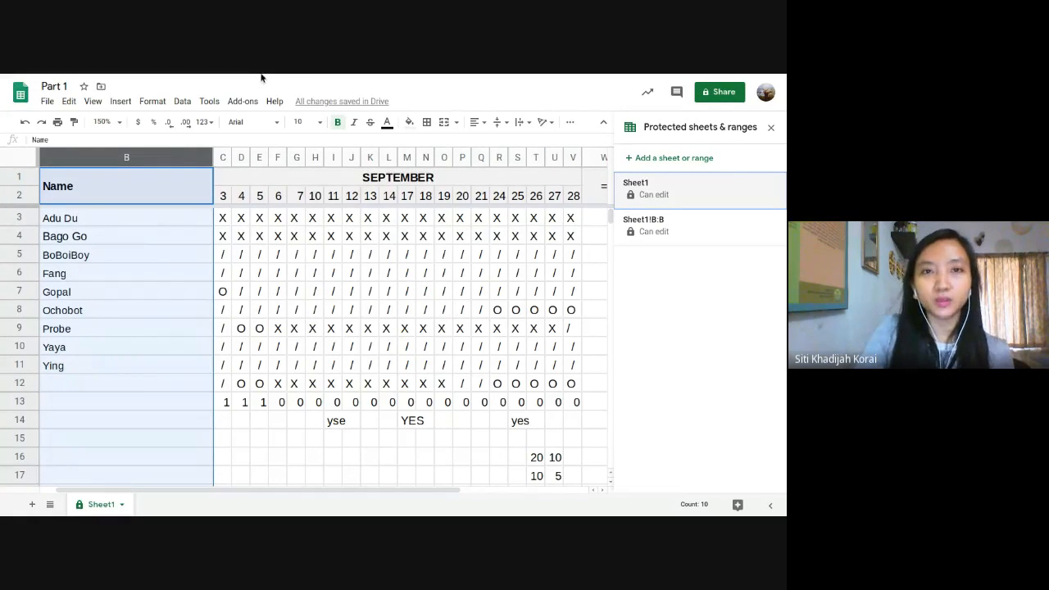
Glance at Part 3, return to Part 1 and compare range and sheet protection, highlighting row 7 and block B1:V12 as examples
left_click(508, 83)
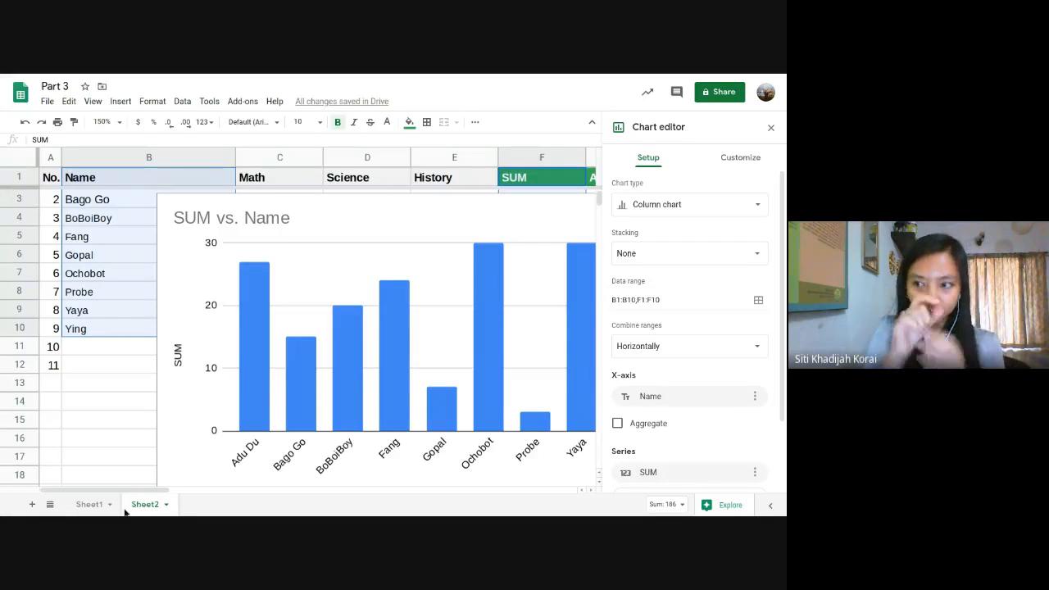
left_click(390, 80)
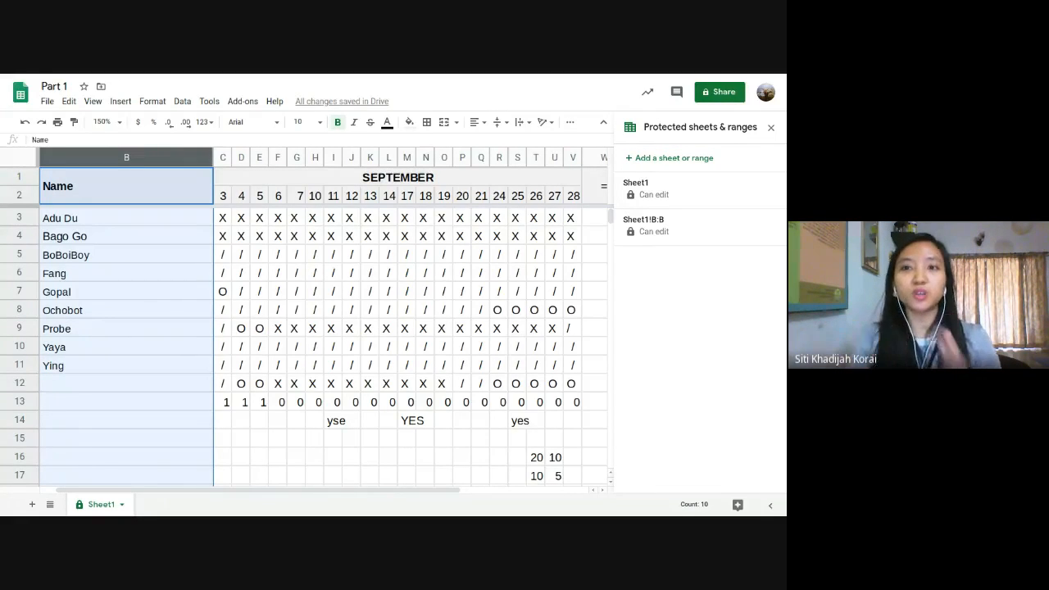
left_click(693, 155)
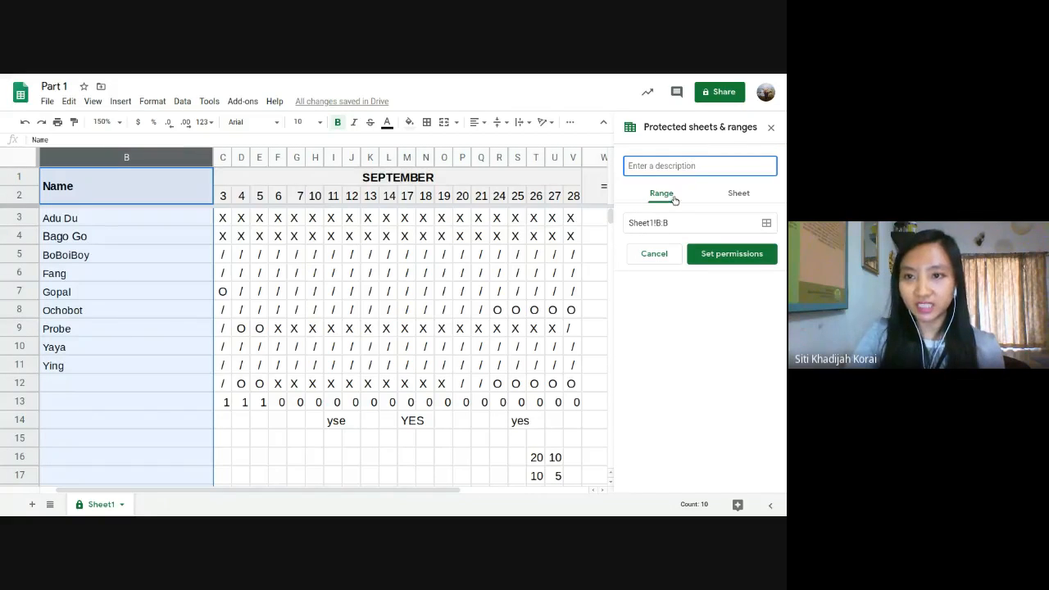
left_click(278, 274)
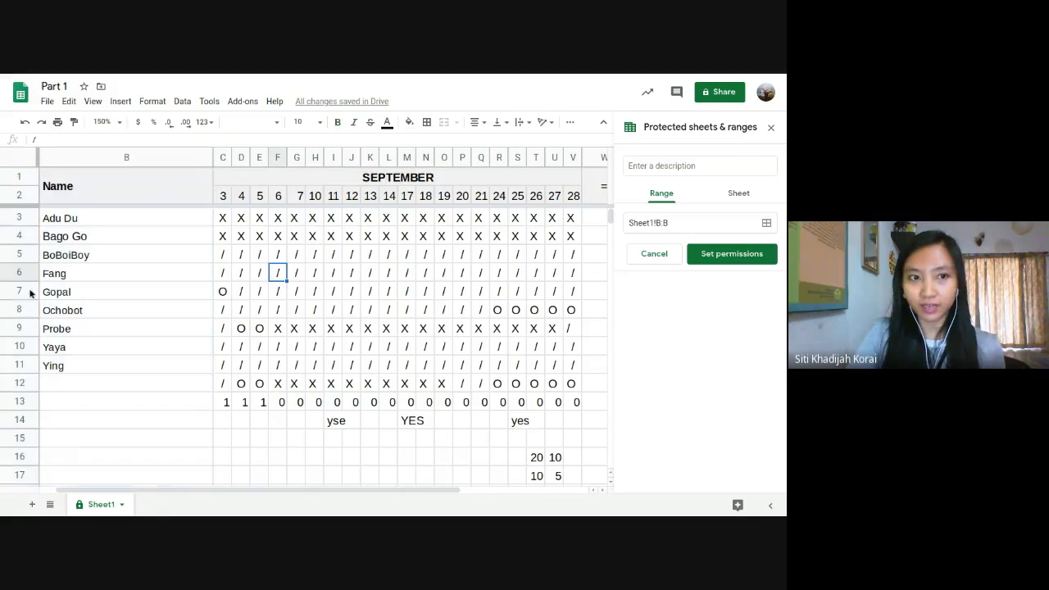
left_click(23, 293)
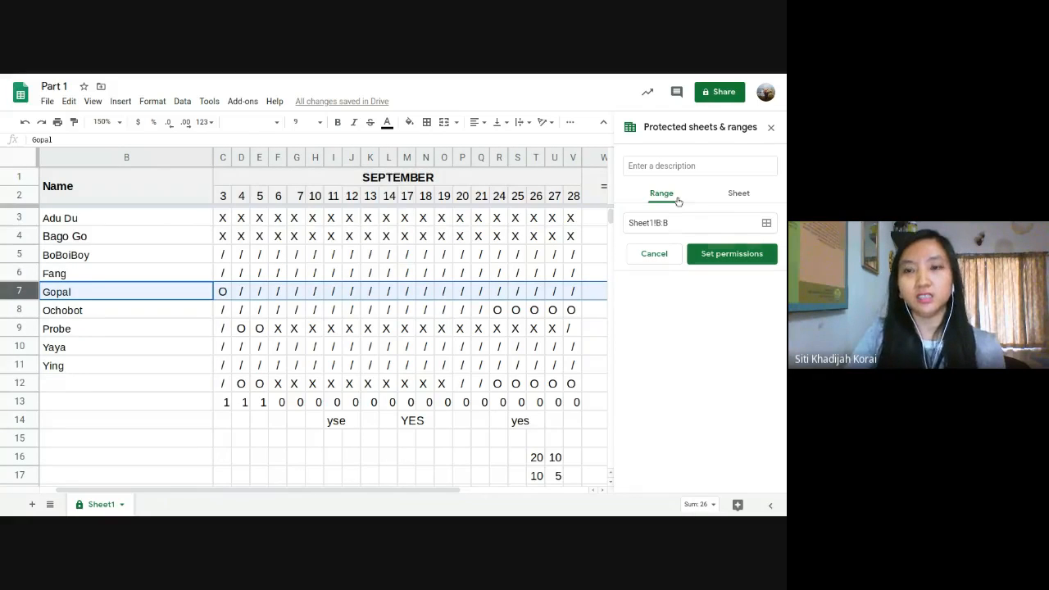
left_click(81, 221)
left_click_drag(81, 194, 360, 380)
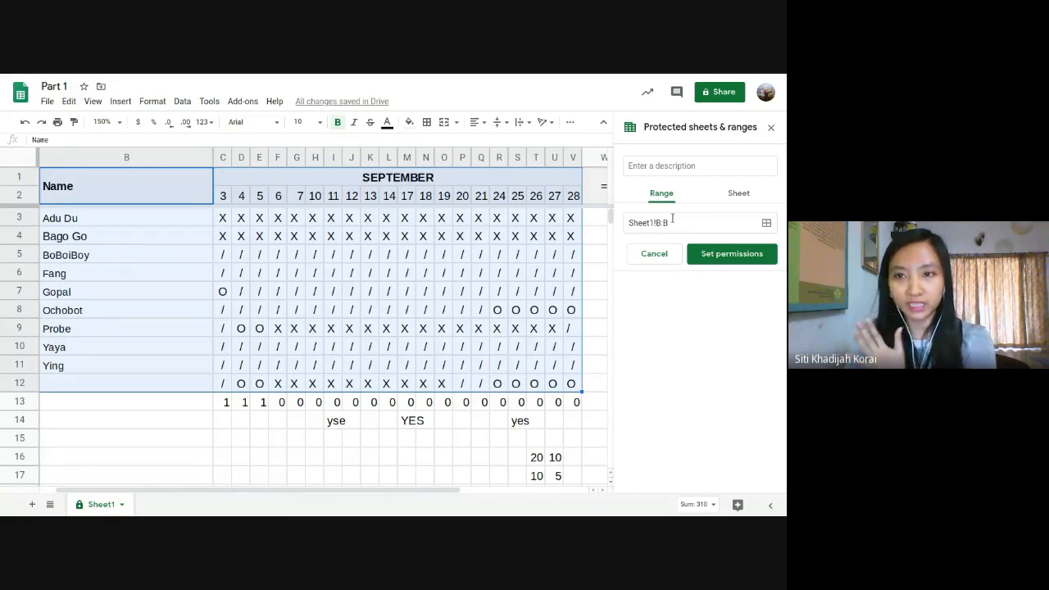
left_click(747, 197)
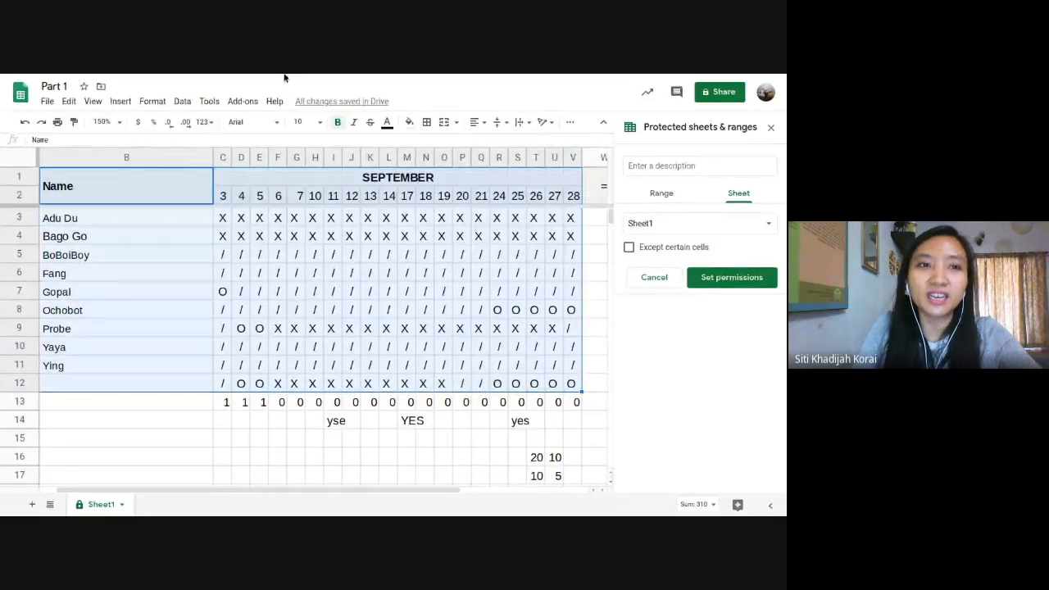
Switch to the Part 4 spreadsheet in full screen and select the whole attendance table A1:X11 on Sheet1
left_click(170, 82)
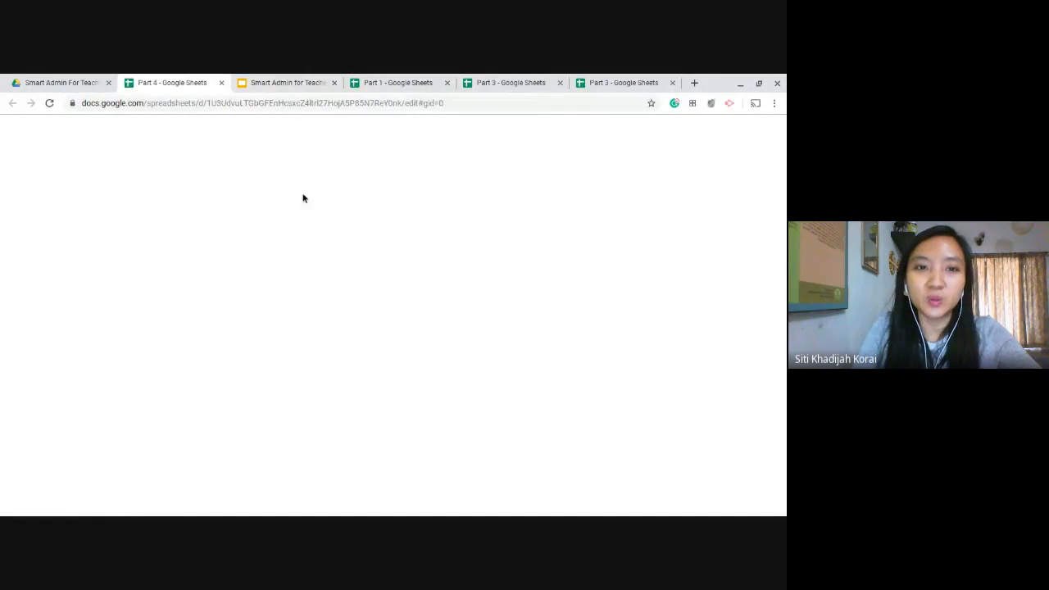
key("F11")
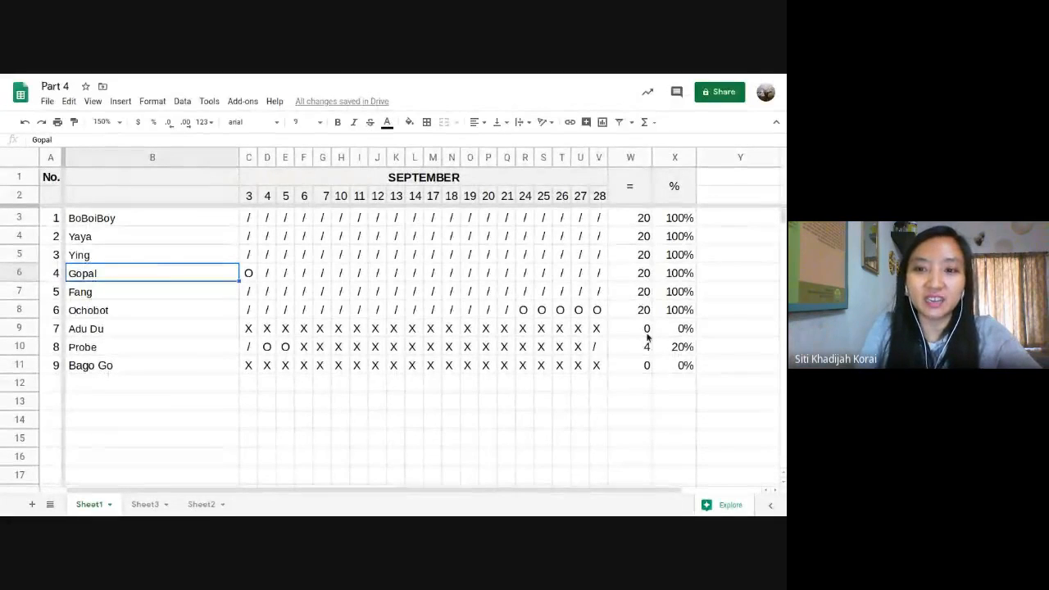
left_click(672, 370)
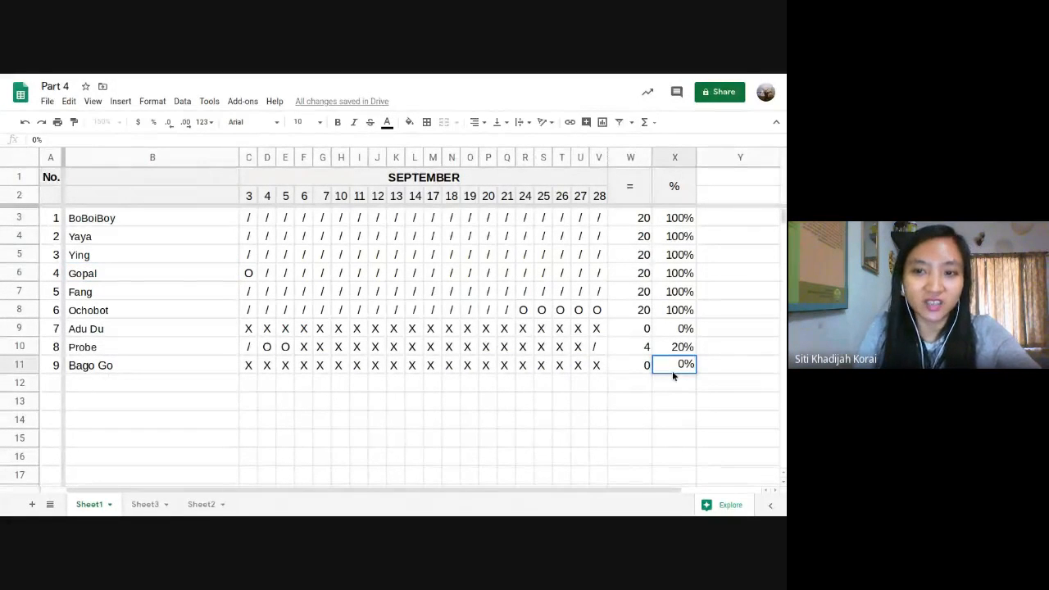
left_click(677, 383)
left_click(36, 156)
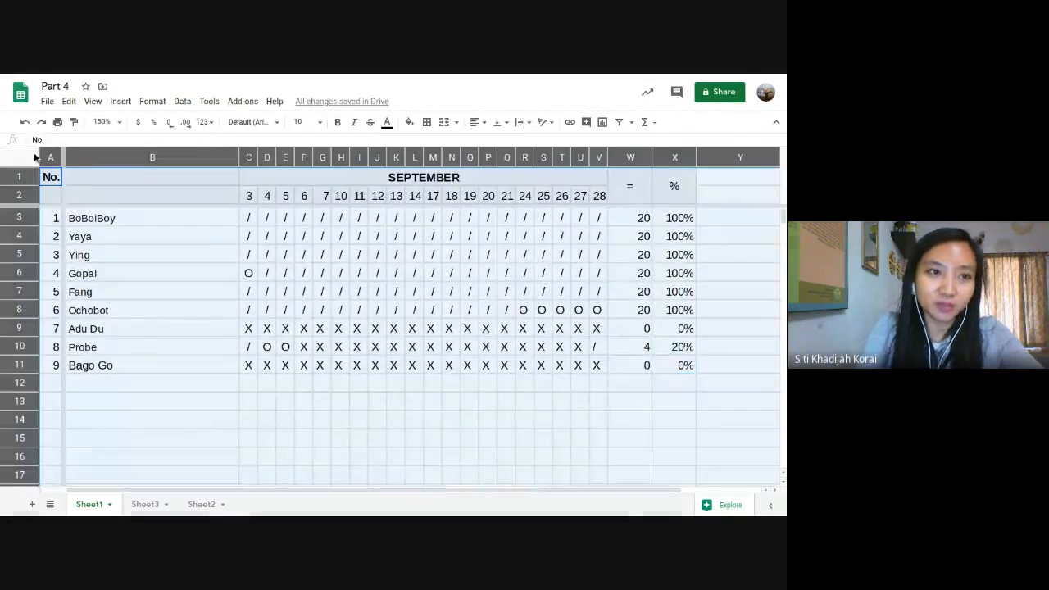
left_click(153, 328)
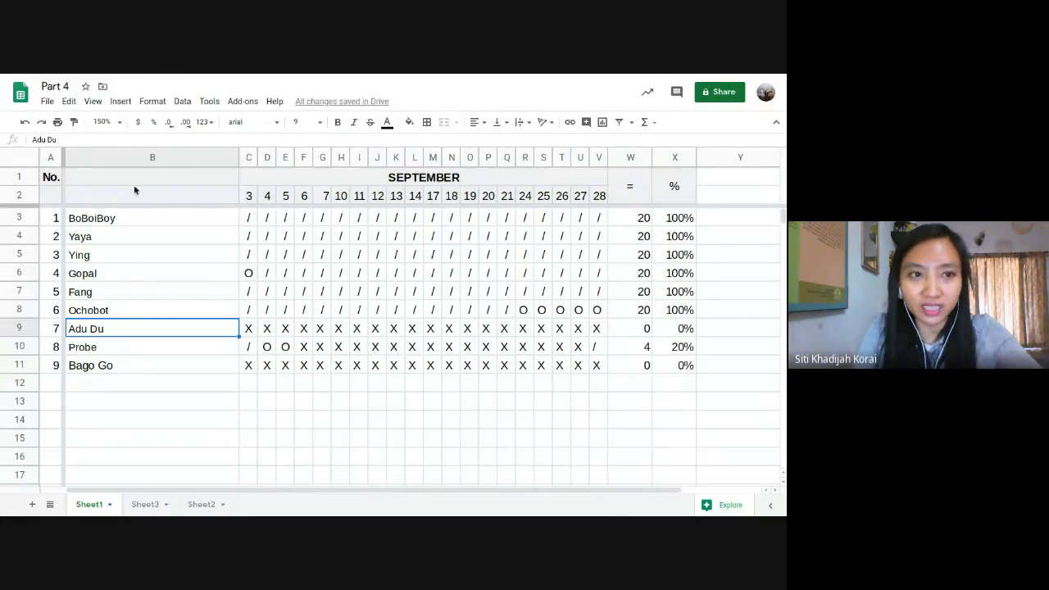
left_click_drag(59, 182, 704, 367)
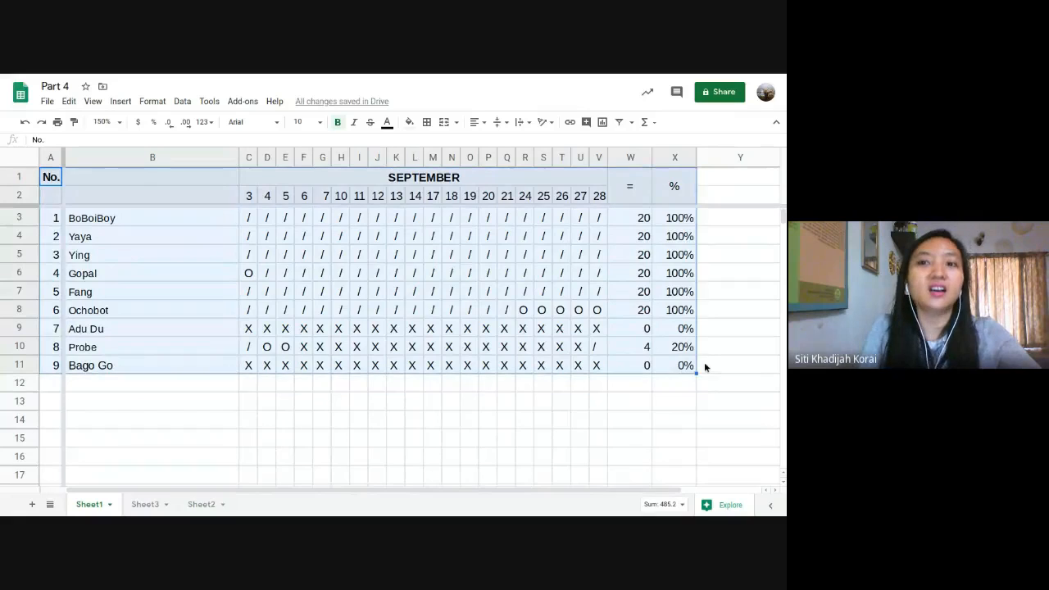